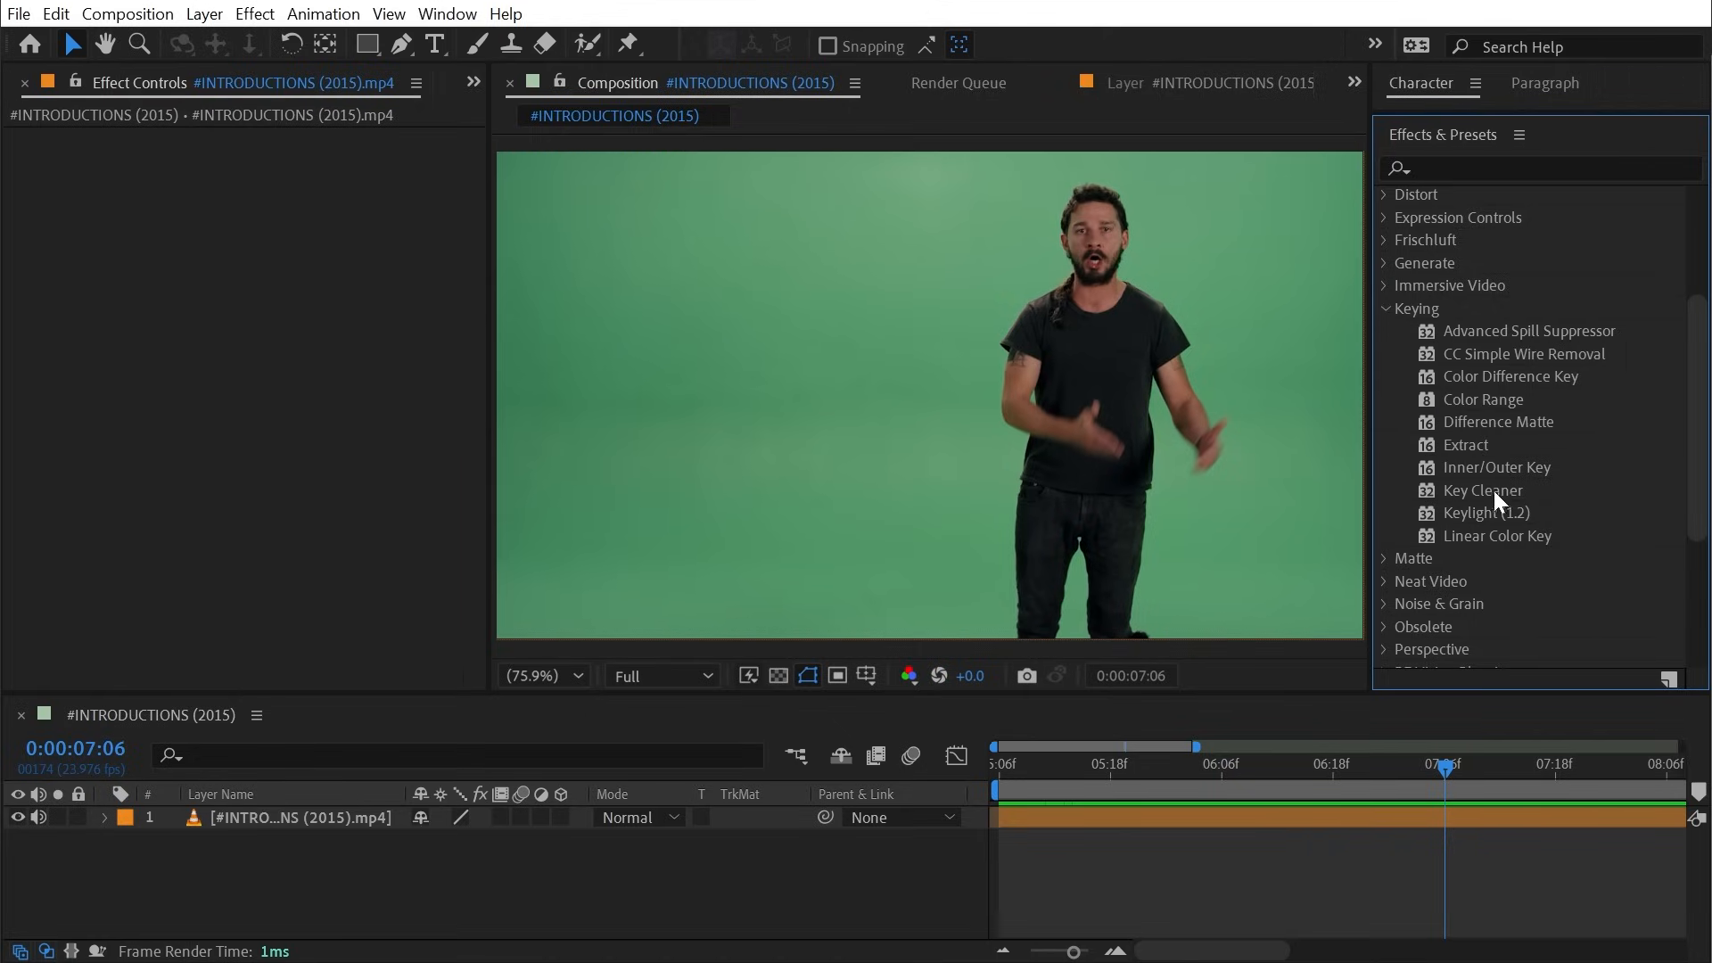
- Apply the Keylight (1.2) effect to the green-screen clip and collapse its About section
left_click(1487, 489)
left_click(1511, 335)
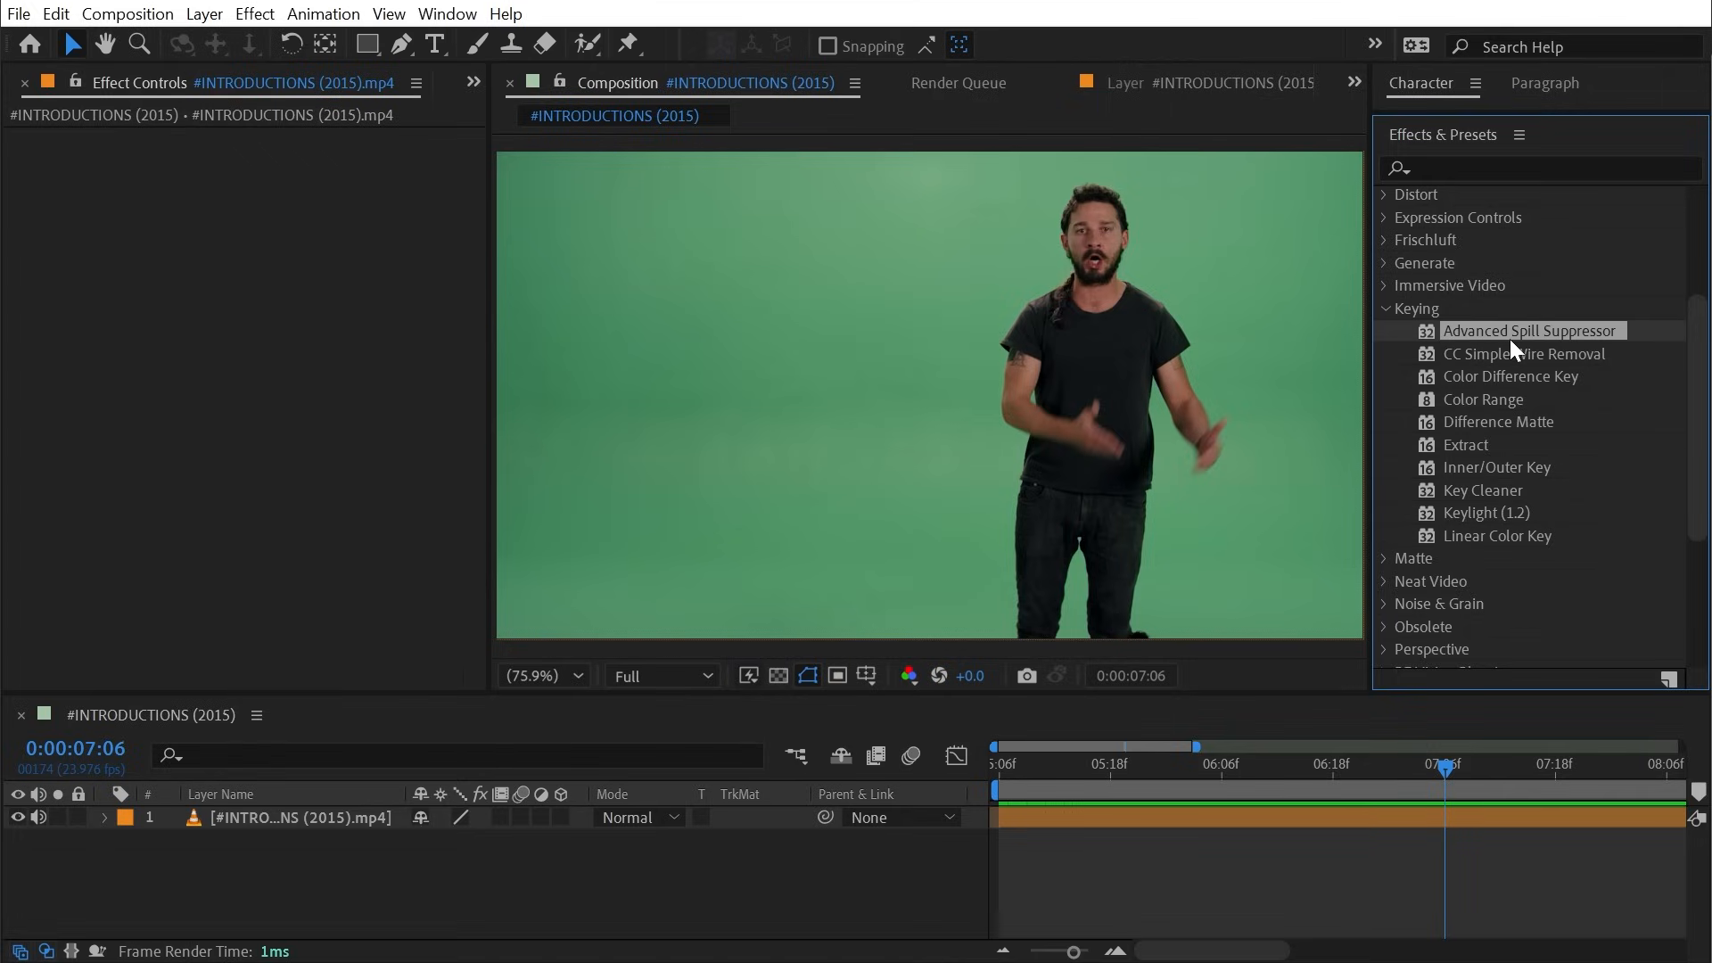
left_click(1486, 512)
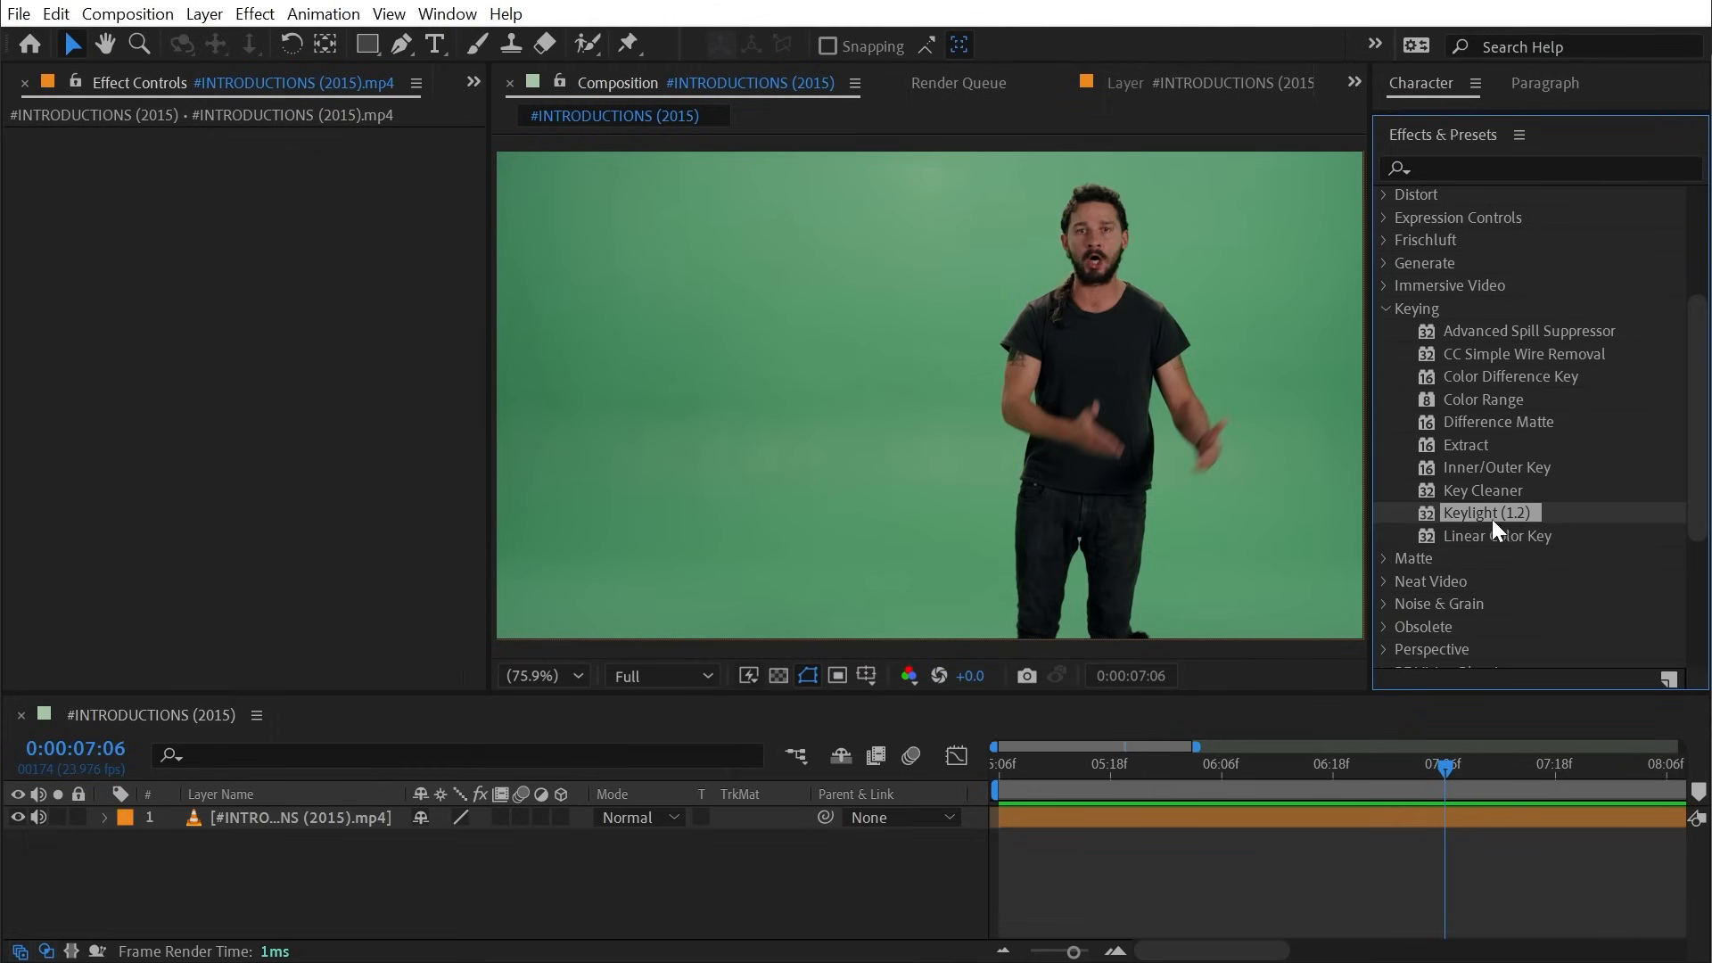
left_click_drag(1490, 519, 905, 408)
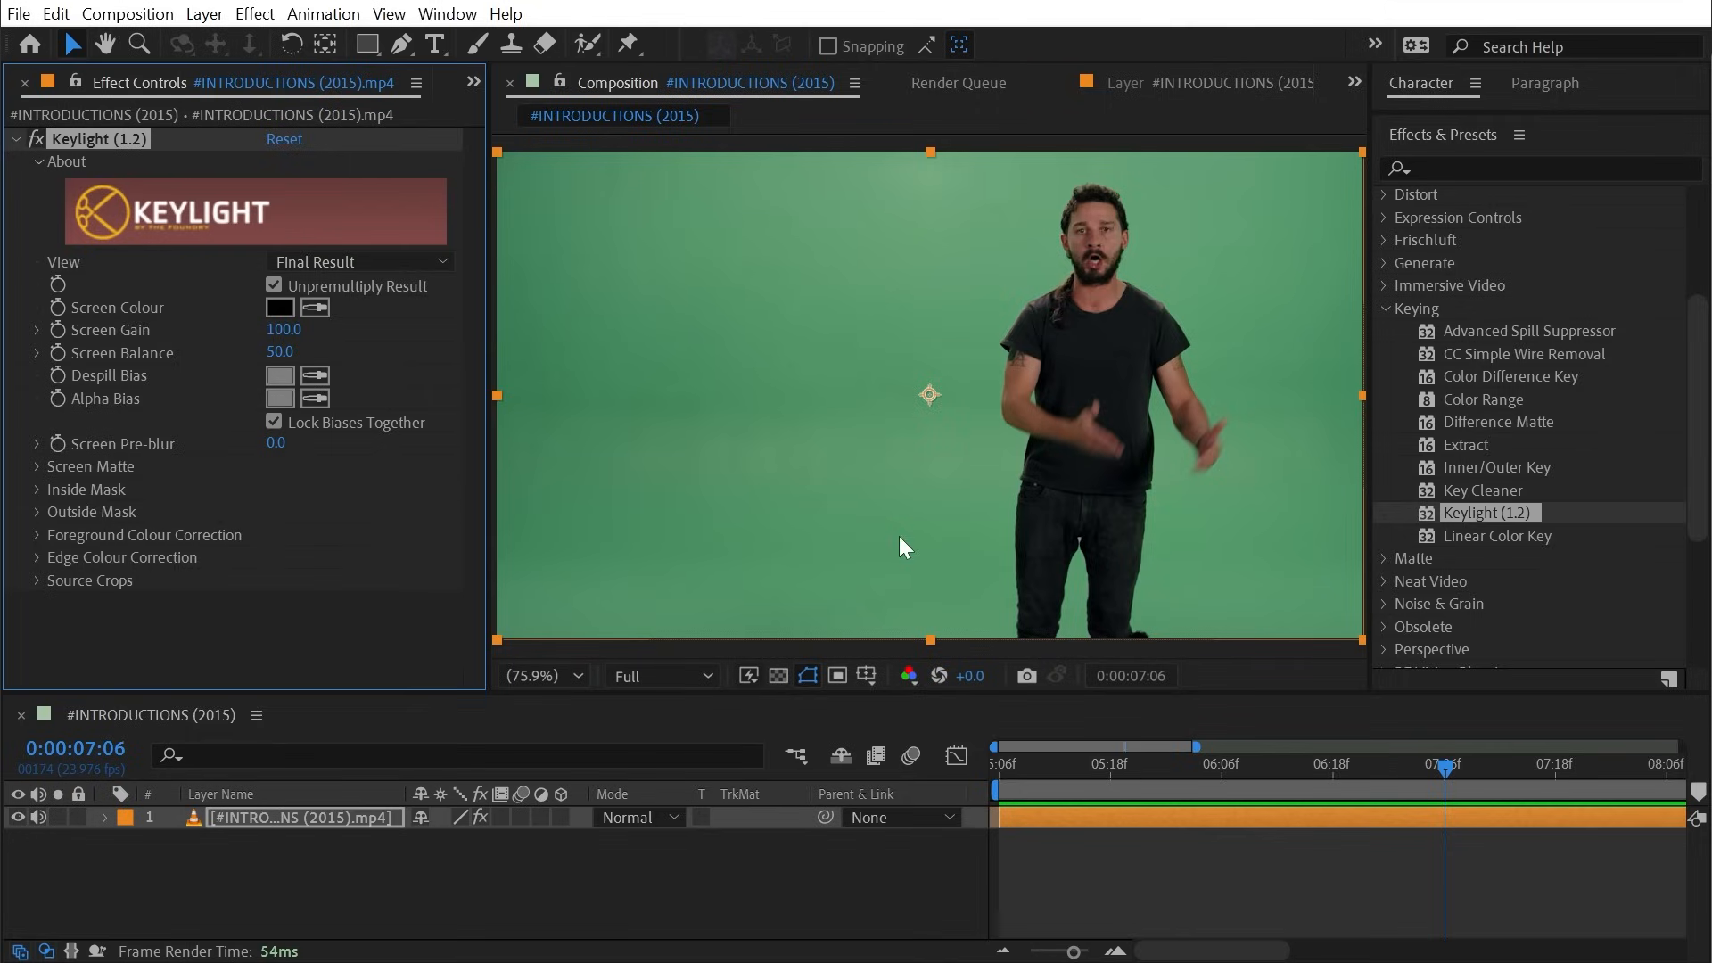
left_click(39, 162)
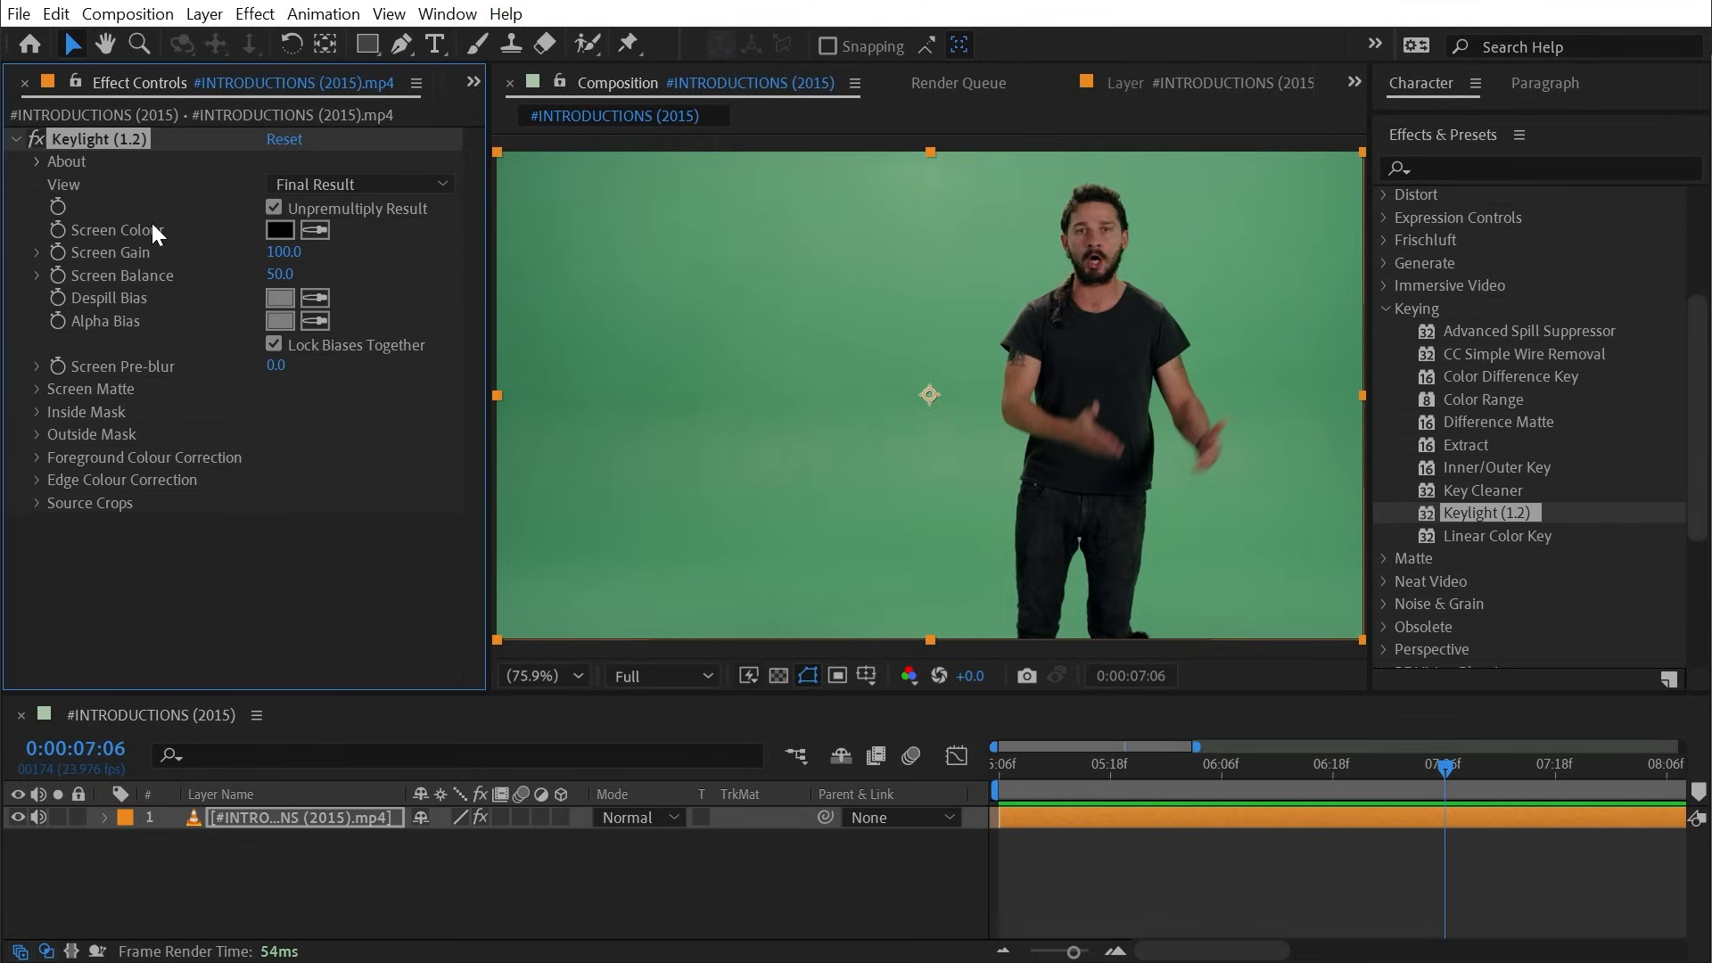
- Remove the Keylight (1.2) effect from the clip
left_click(1486, 491)
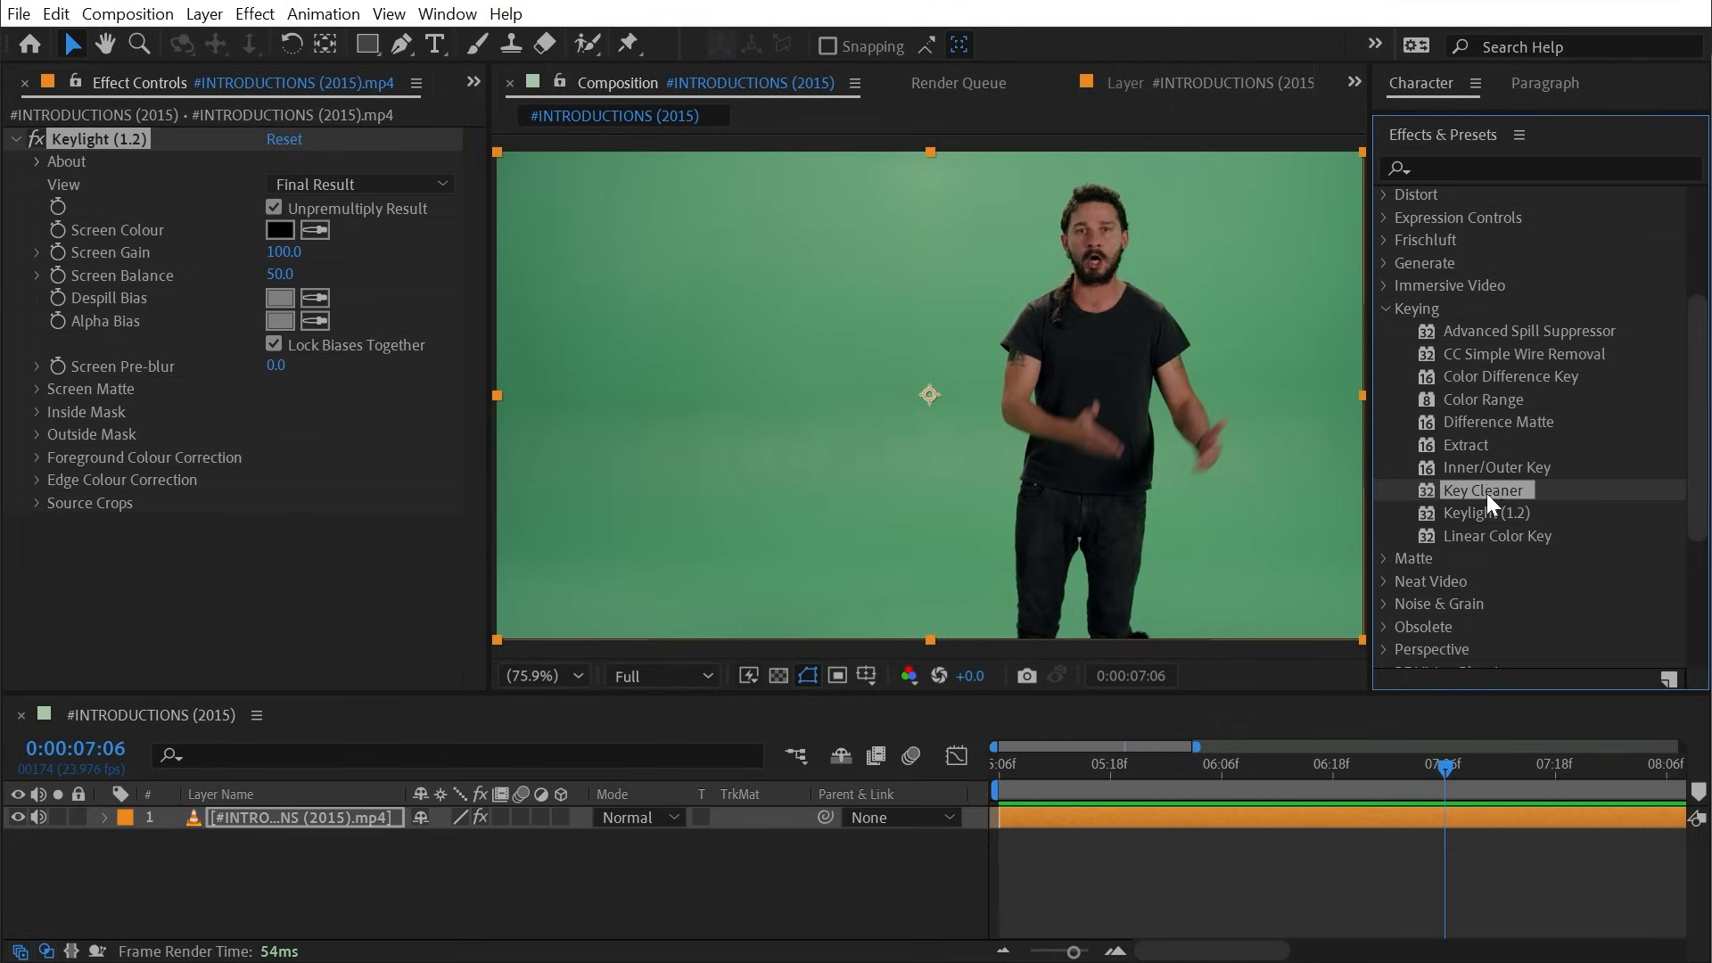
left_click(1541, 332)
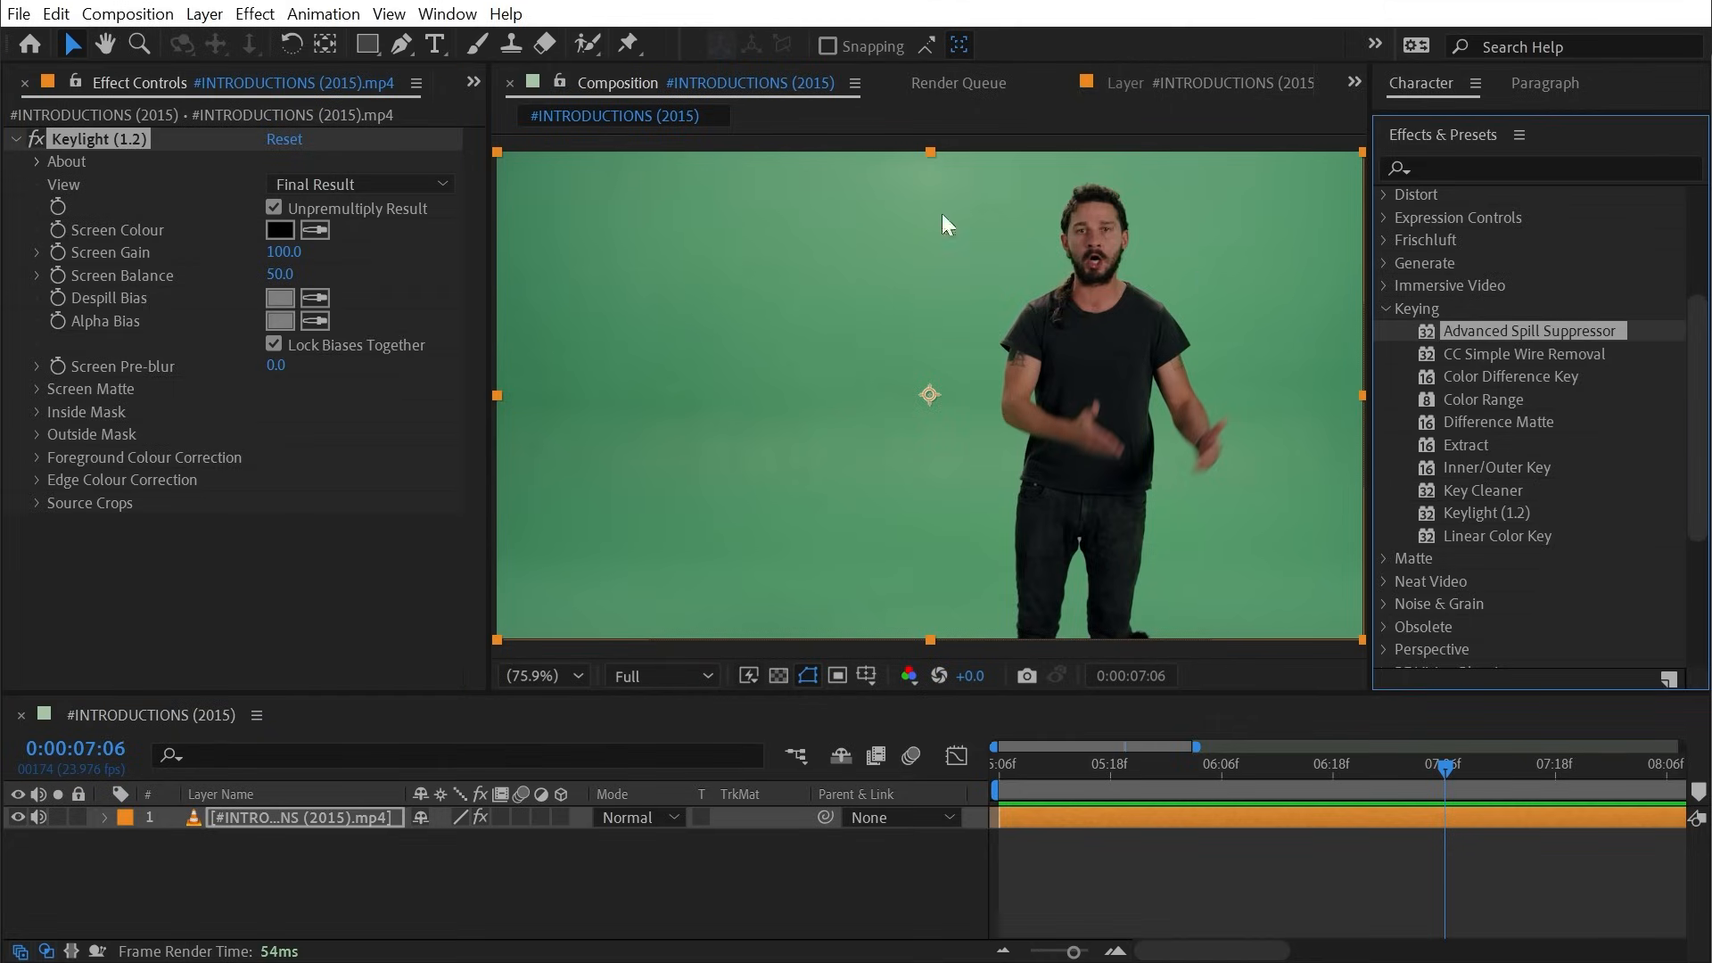
left_click(110, 137)
key("Delete")
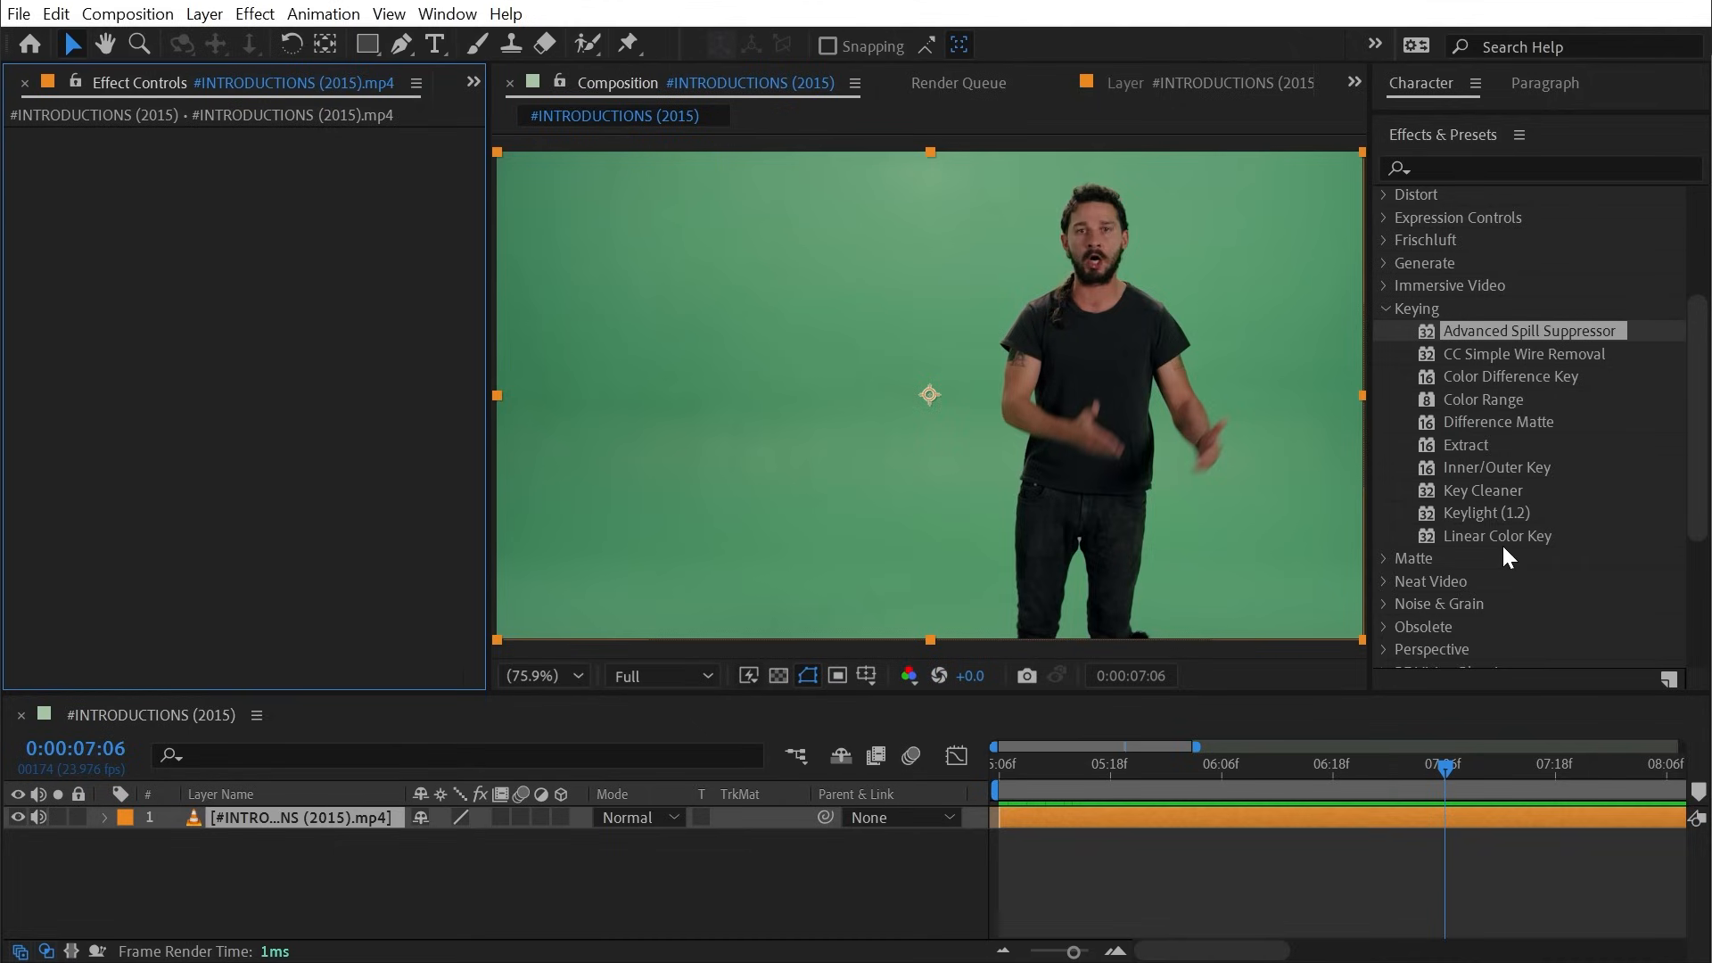
- Apply the Color Range effect to the clip and sample the green backdrop beside the man's head as the key colour
left_click_drag(1480, 399, 1109, 378)
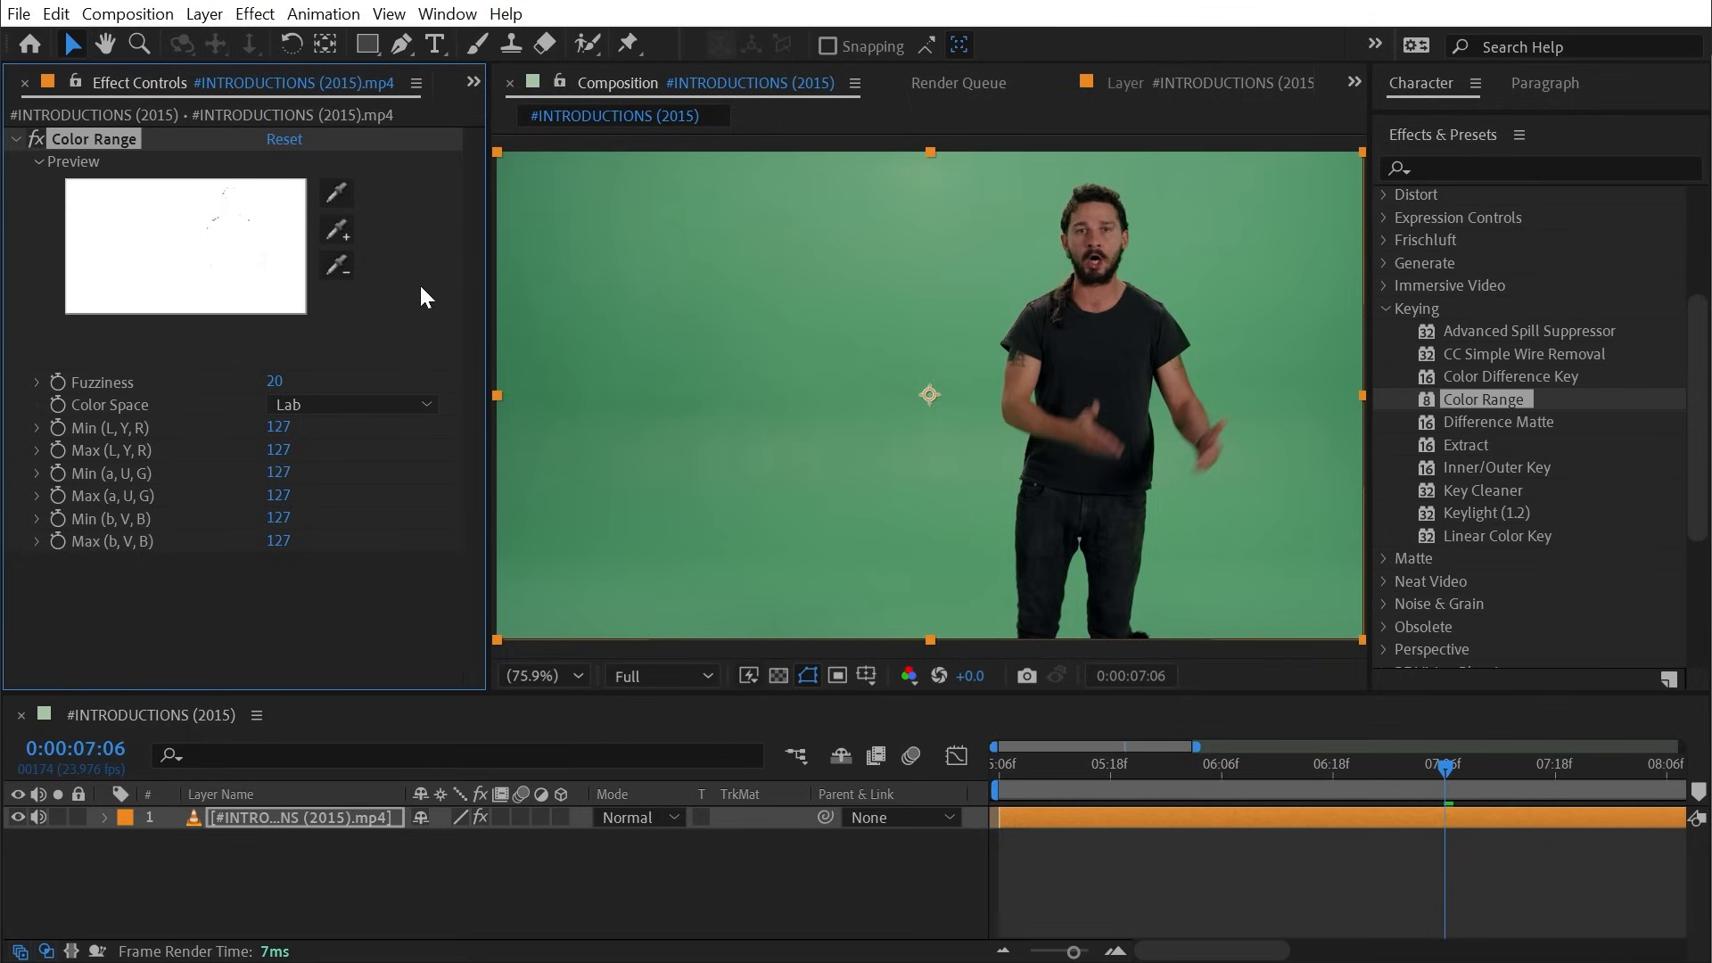
left_click(336, 194)
left_click(1052, 177)
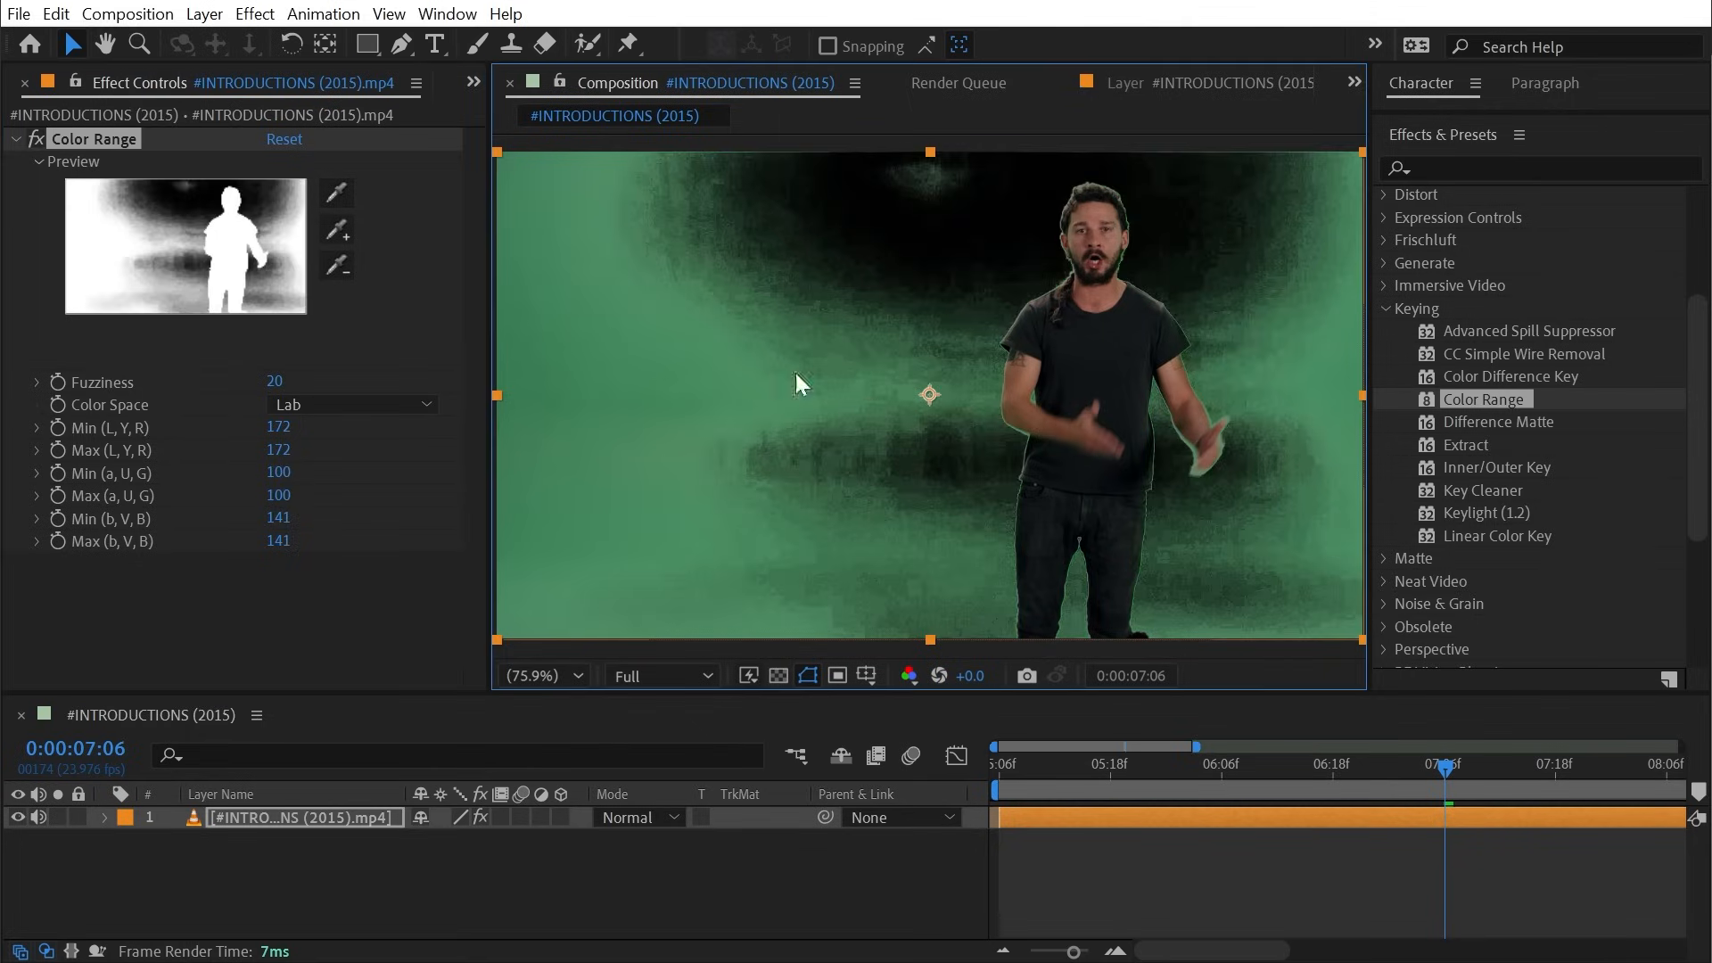
- Add the darker green at the backdrop's far edge and the bright patch near its upper middle to the Color Range key
left_click(337, 230)
left_click(535, 383)
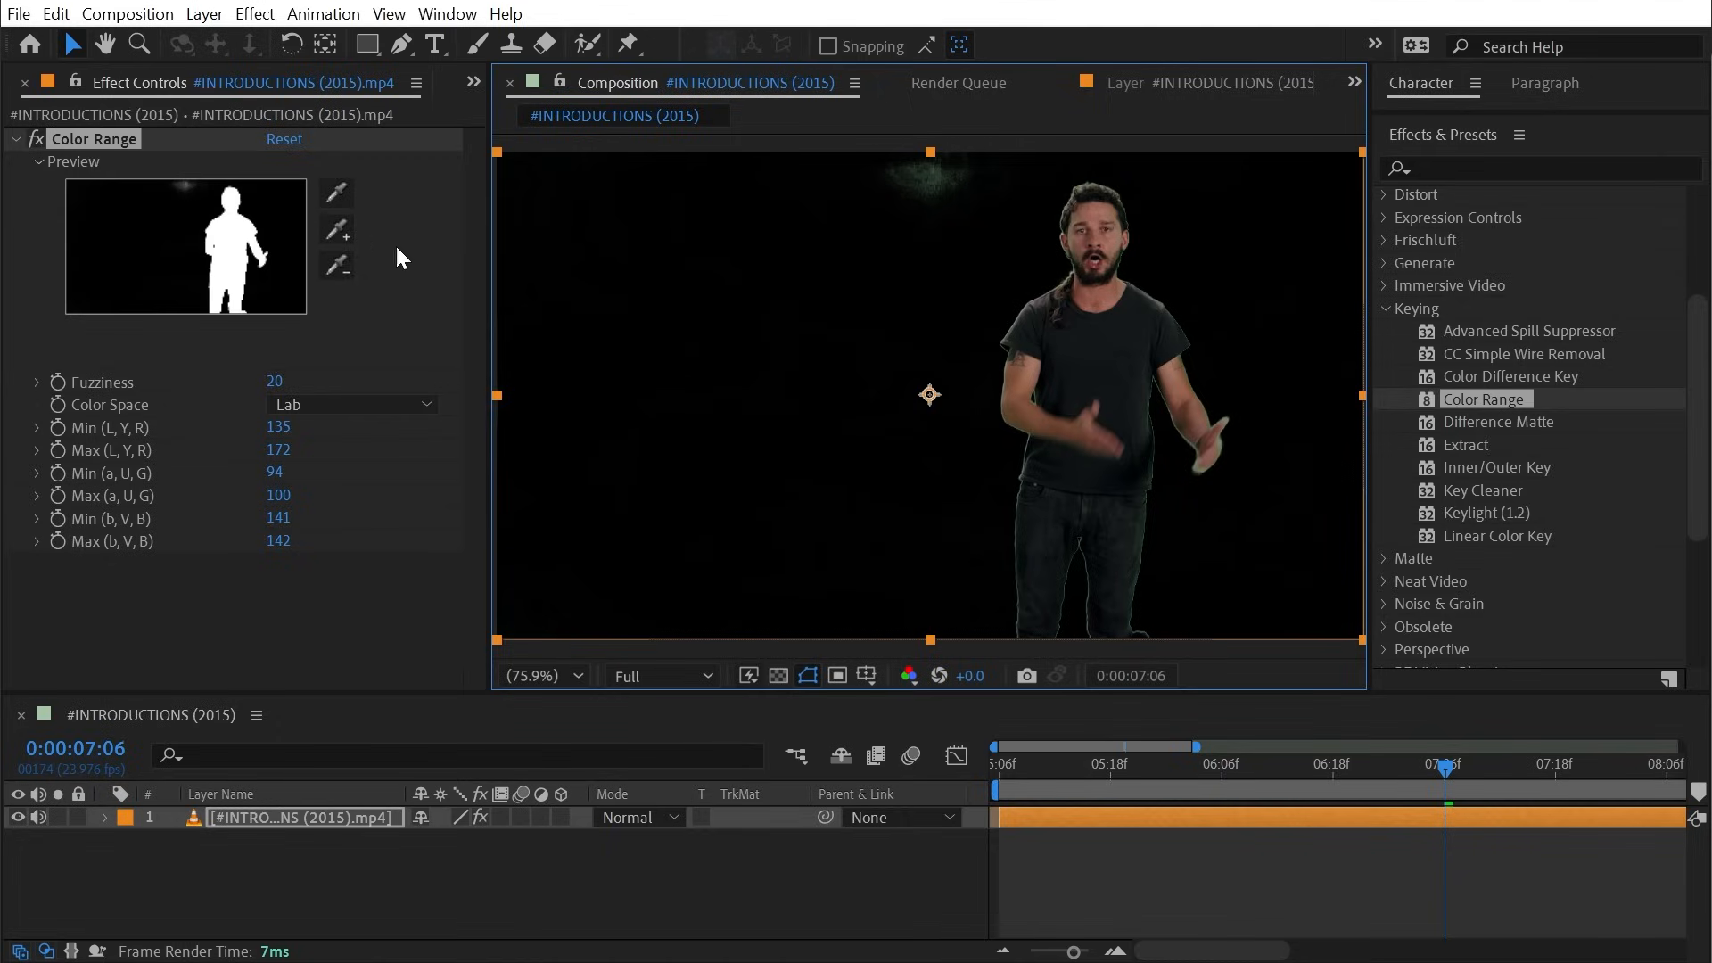
left_click(337, 230)
left_click(936, 178)
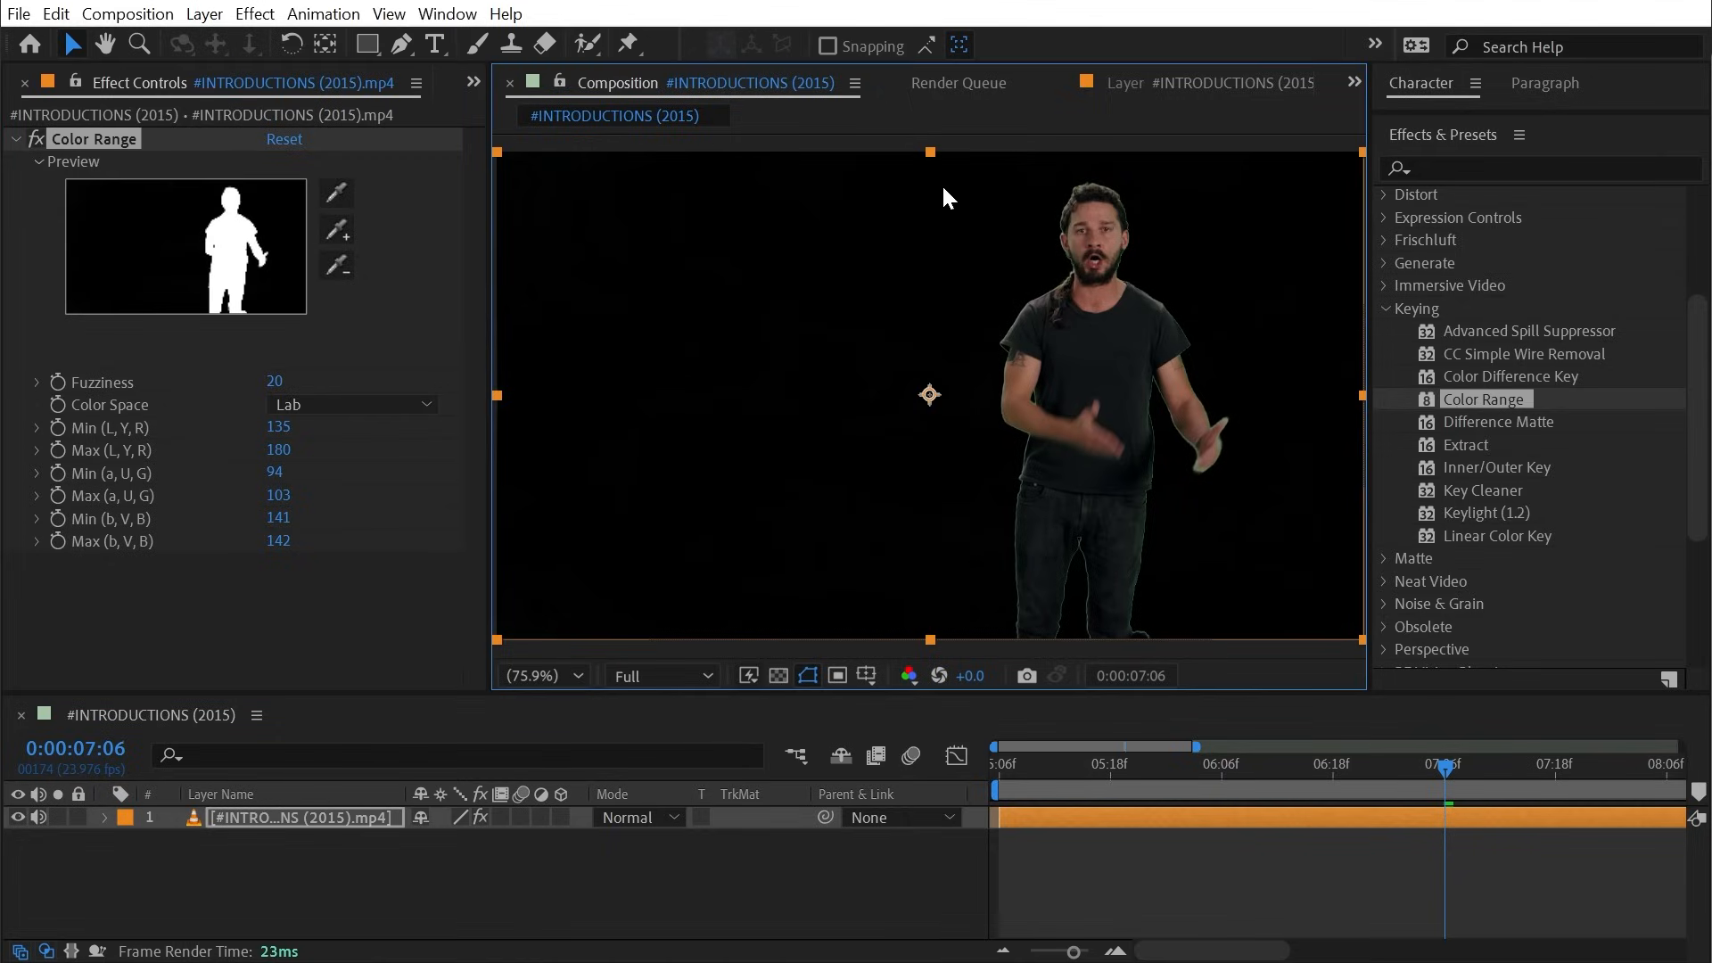
- Collapse the Color Range settings and add the Advanced Spill Suppressor effect below it on the clip
left_click(15, 139)
key("slash")
scroll(1193, 321, "up", 1)
left_click_drag(1195, 321, 802, 577)
scroll(938, 393, "up", 1)
left_click_drag(970, 218, 978, 446)
key("v")
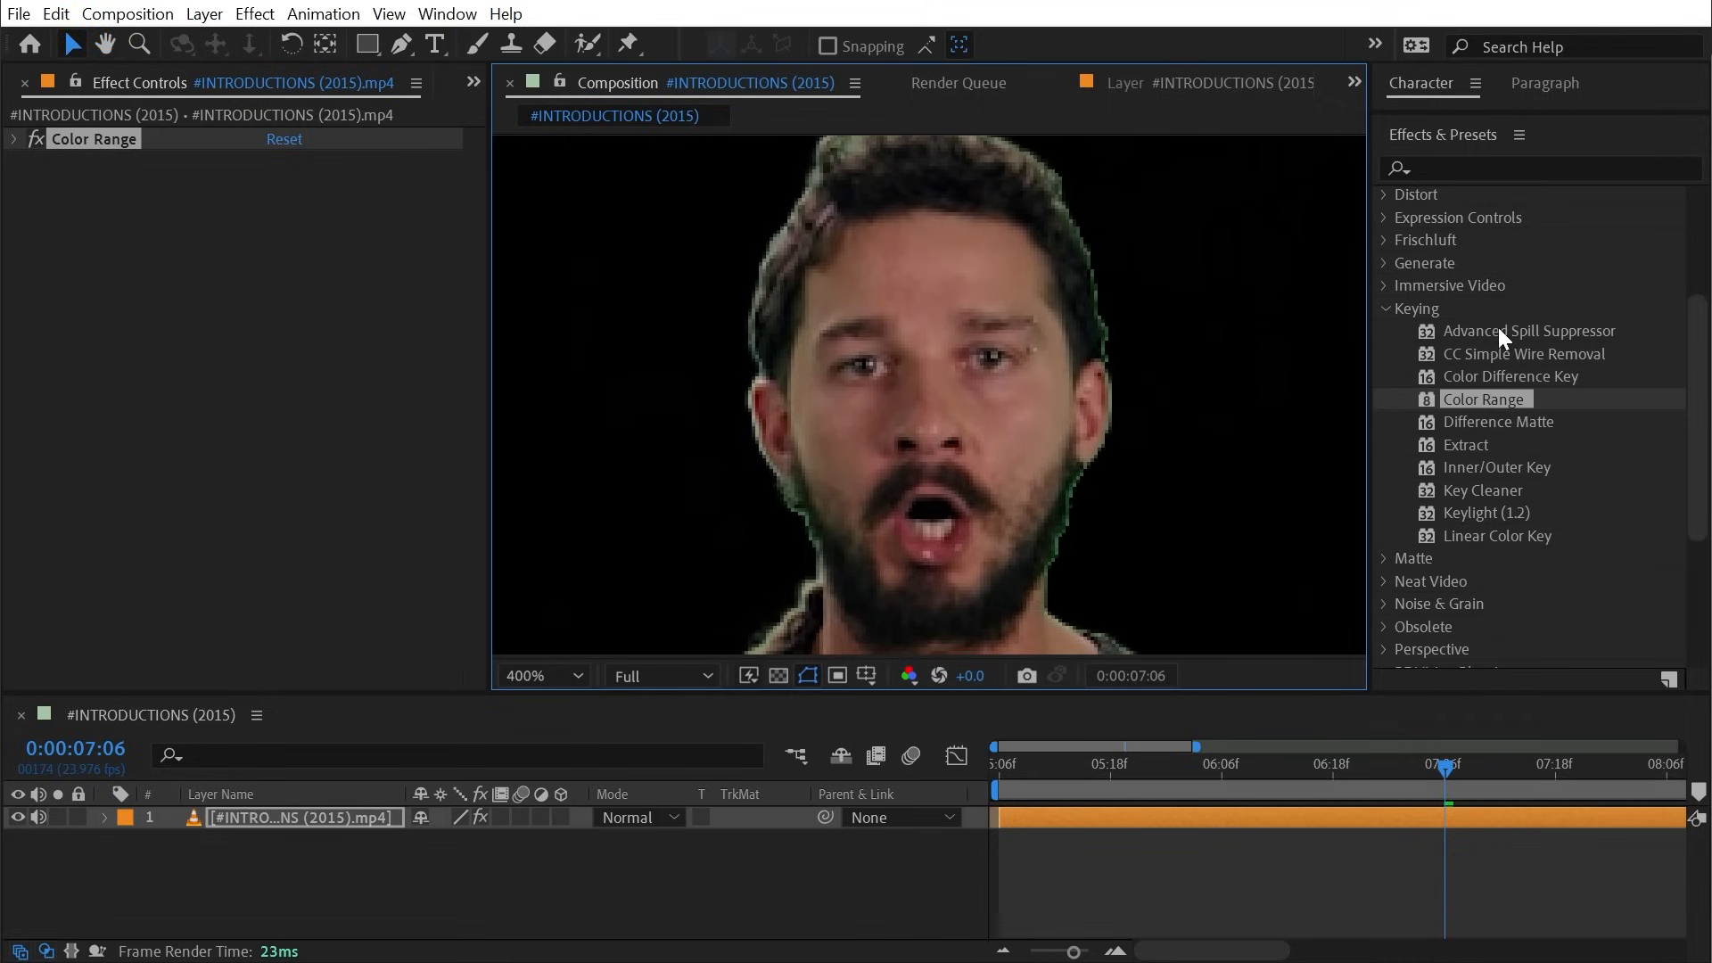
left_click_drag(1497, 328, 230, 366)
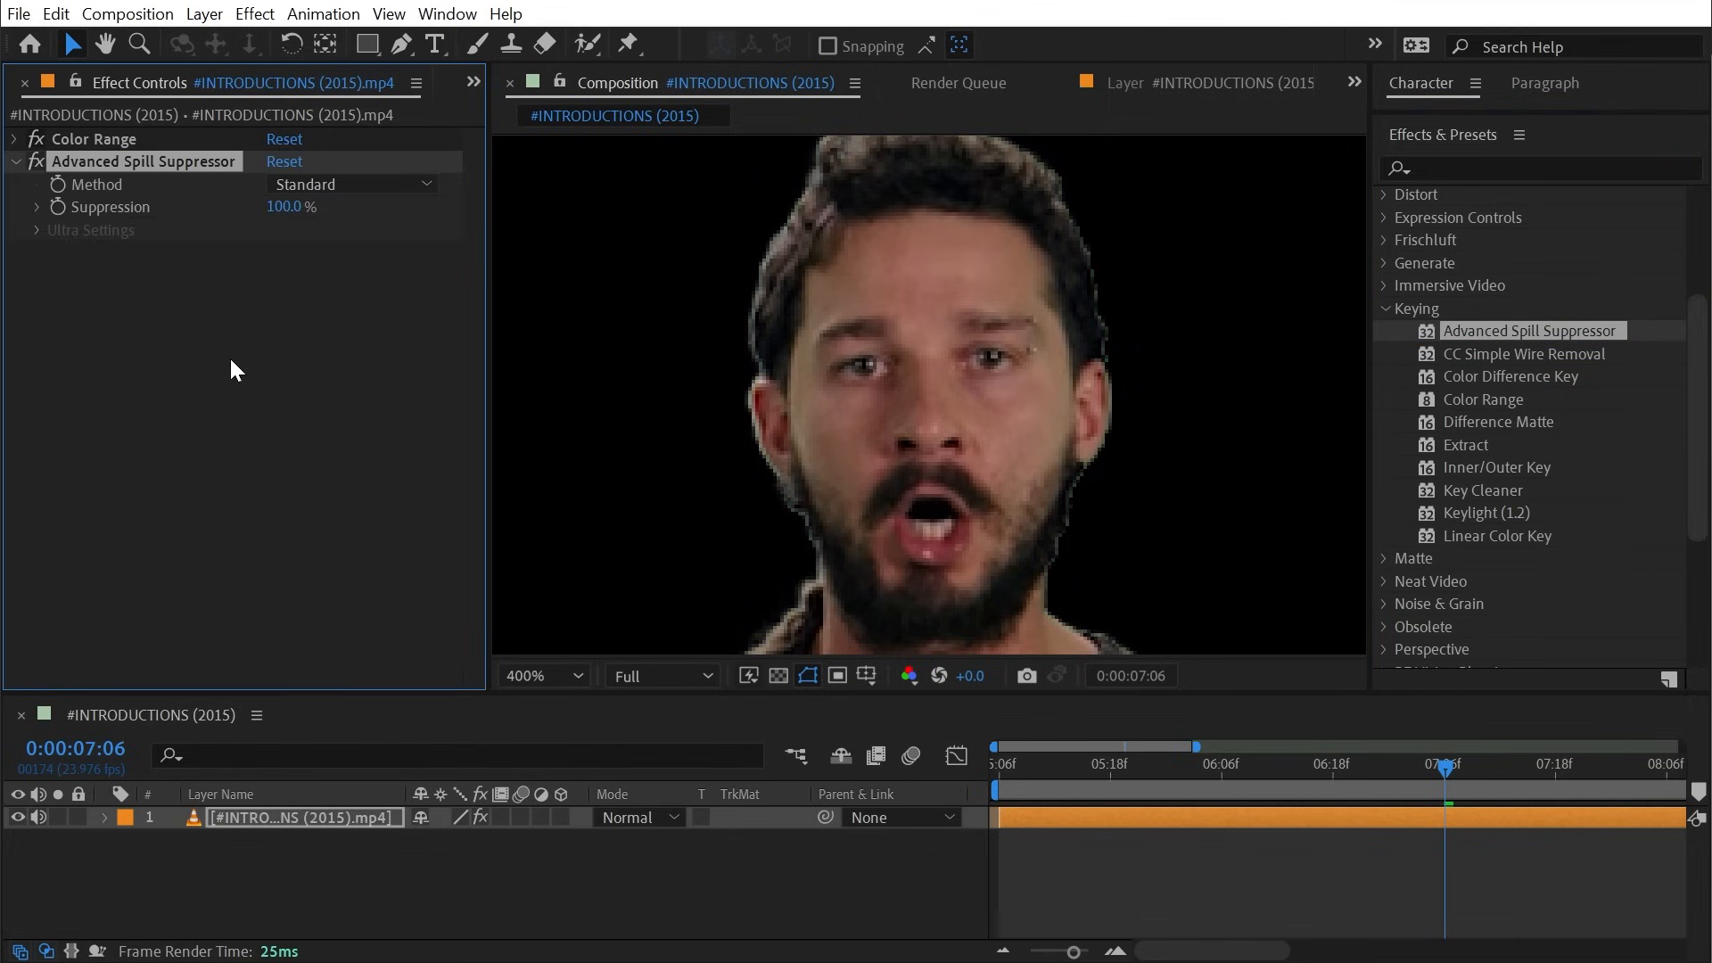
- Examine the spill suppression around the man, temporarily disabling Color Range to compare against the backdrop and enabling it again
scroll(1070, 570, "down", 1)
key("h")
left_click_drag(1025, 615, 925, 121)
left_click_drag(1348, 85, 1463, 650)
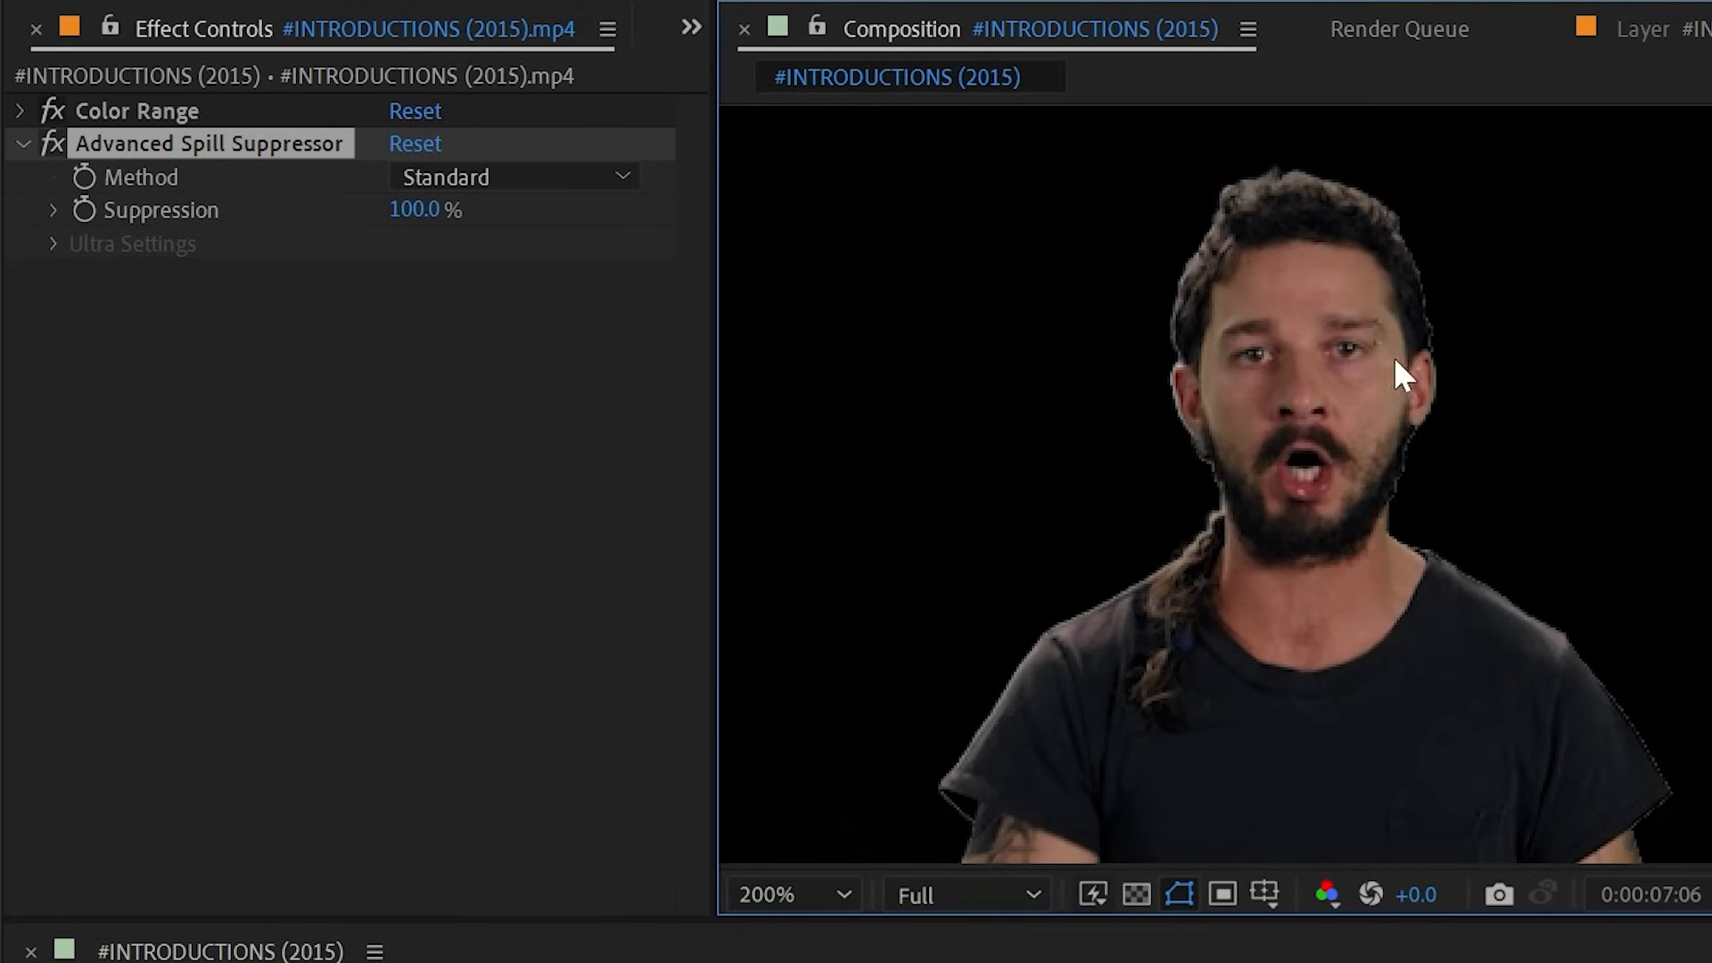
left_click(49, 110)
scroll(1324, 445, "down", 1)
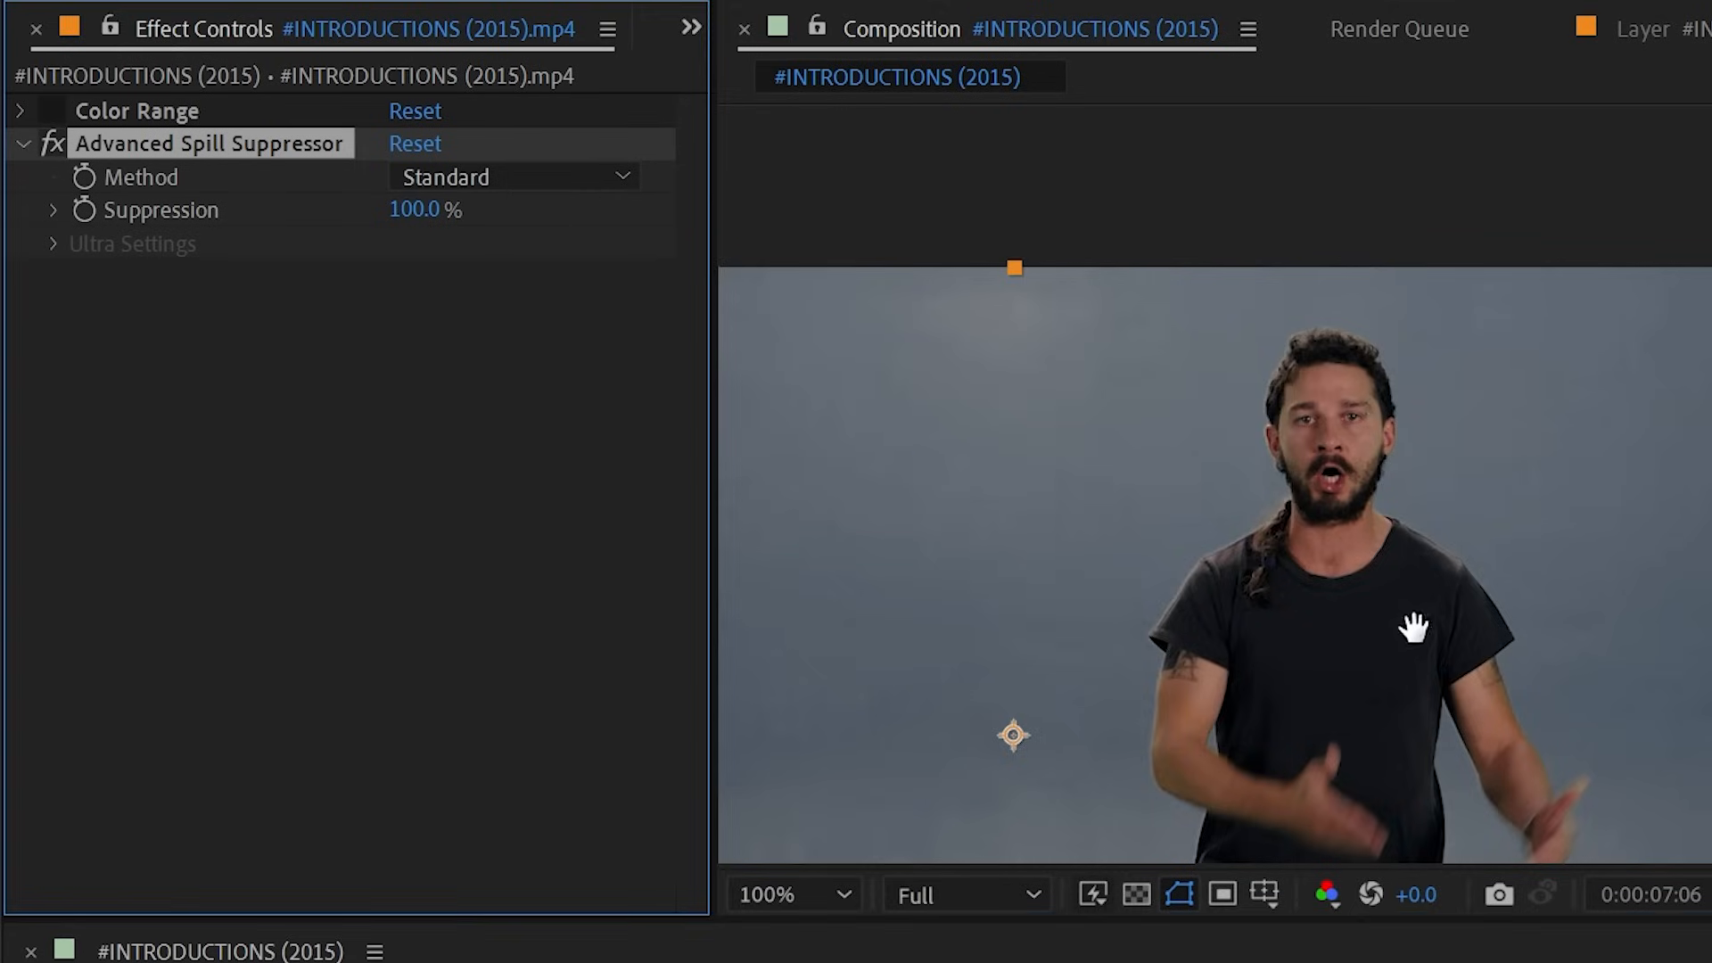
left_click_drag(1414, 627, 1376, 532)
scroll(1375, 512, "up", 1)
left_click(45, 103)
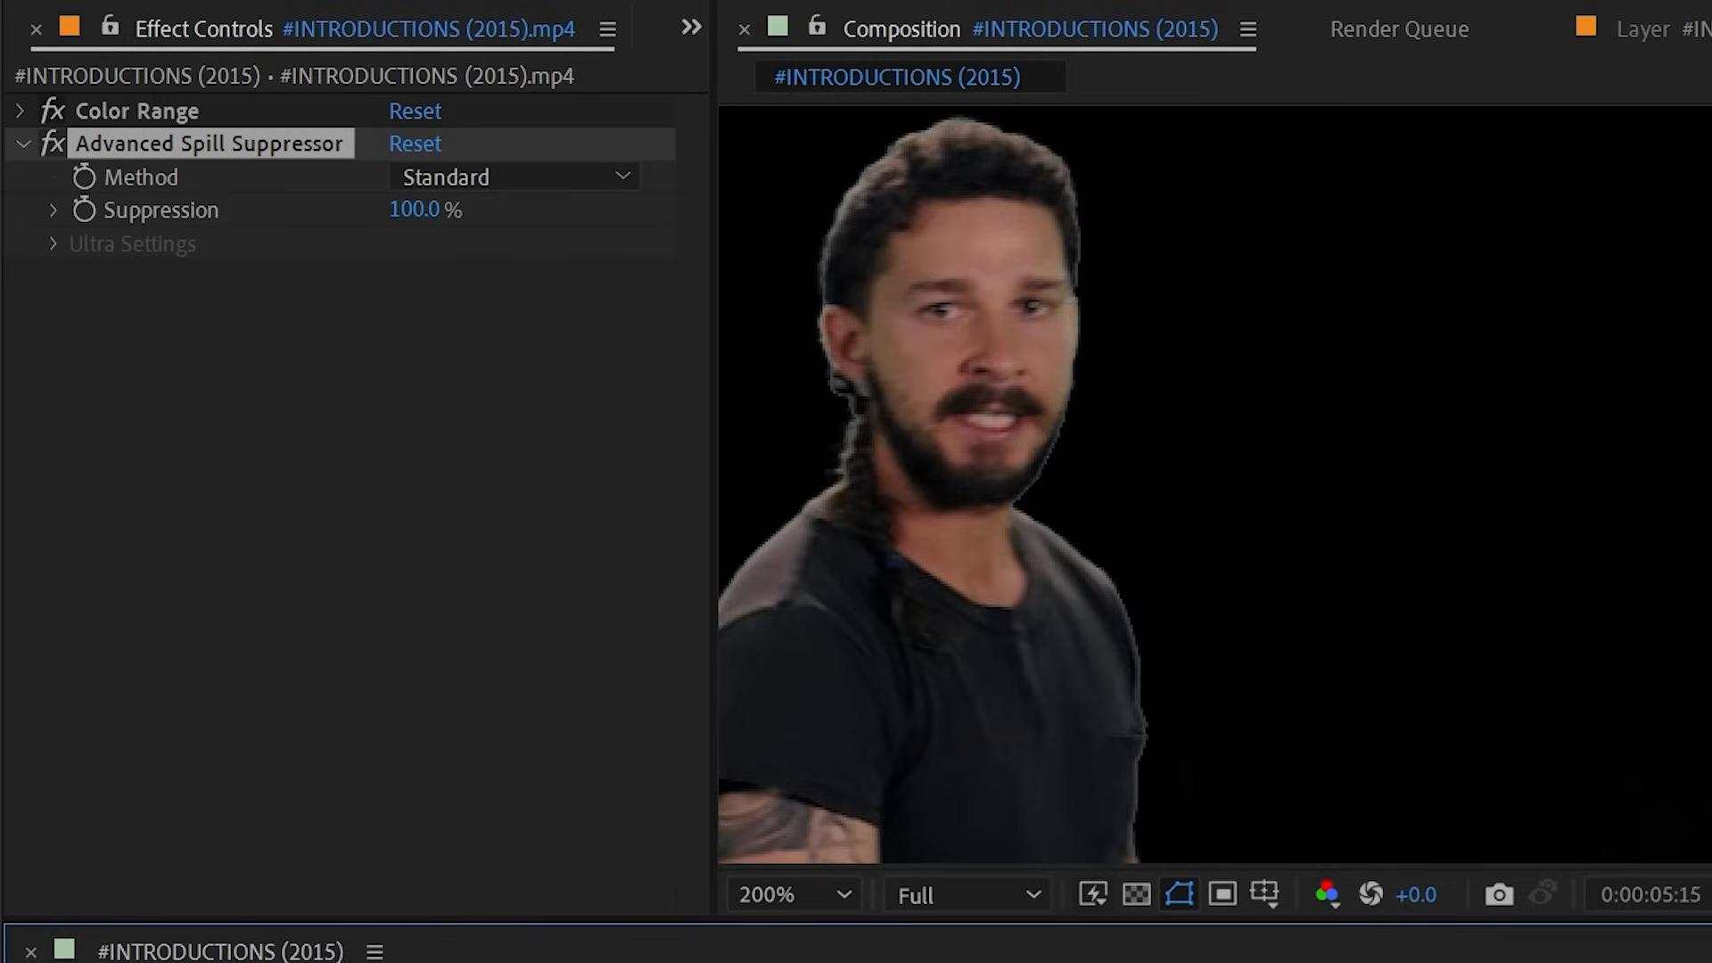
- Add the Simple Choker effect to the clip and set its Choke Matte to 1.41
left_click_drag(1180, 703, 1582, 390)
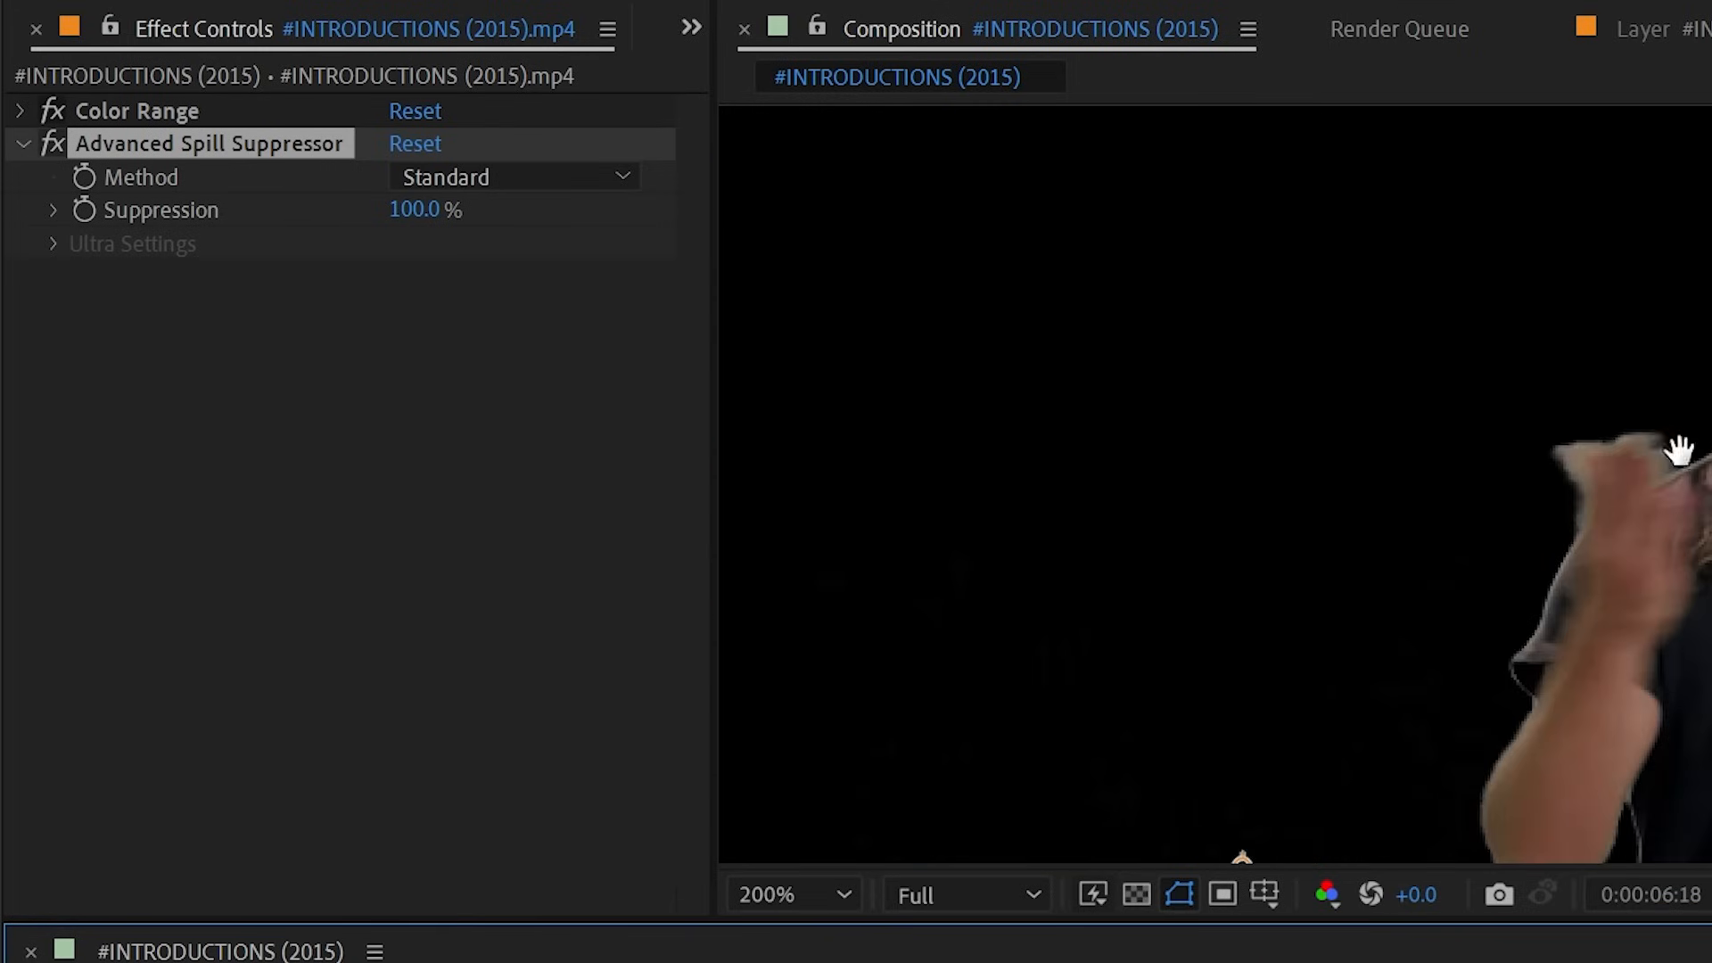
left_click_drag(1674, 447, 1207, 535)
left_click_drag(1353, 408, 1361, 297)
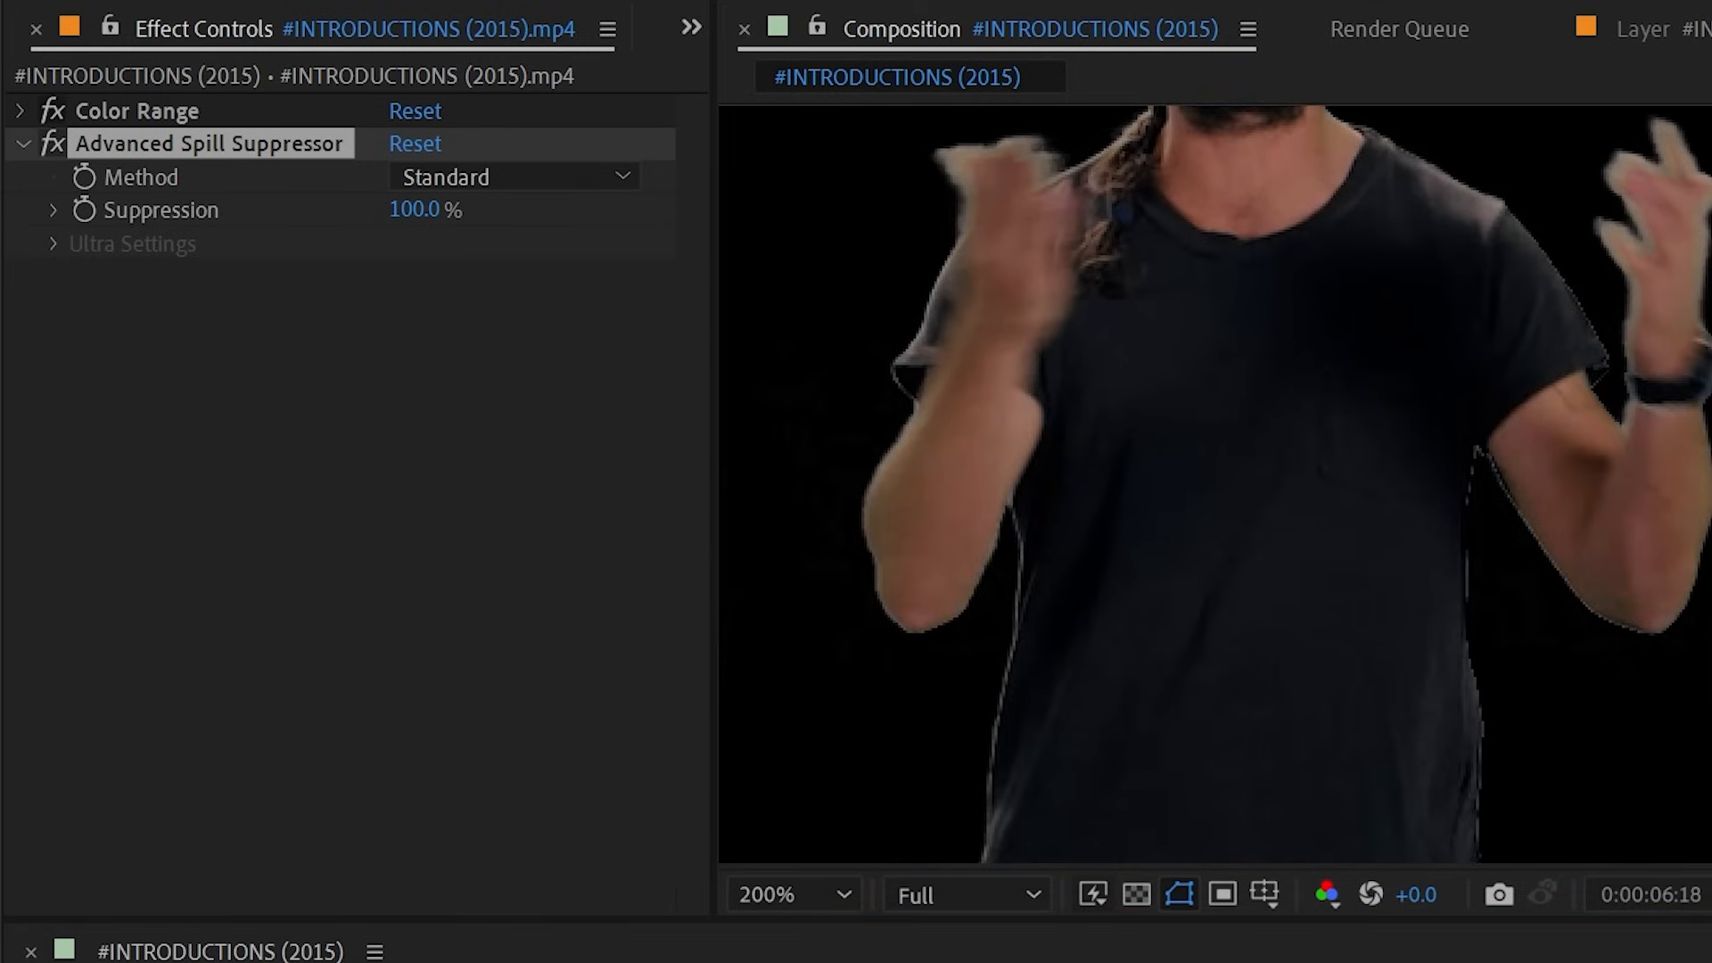
left_click_drag(1707, 660, 606, 660)
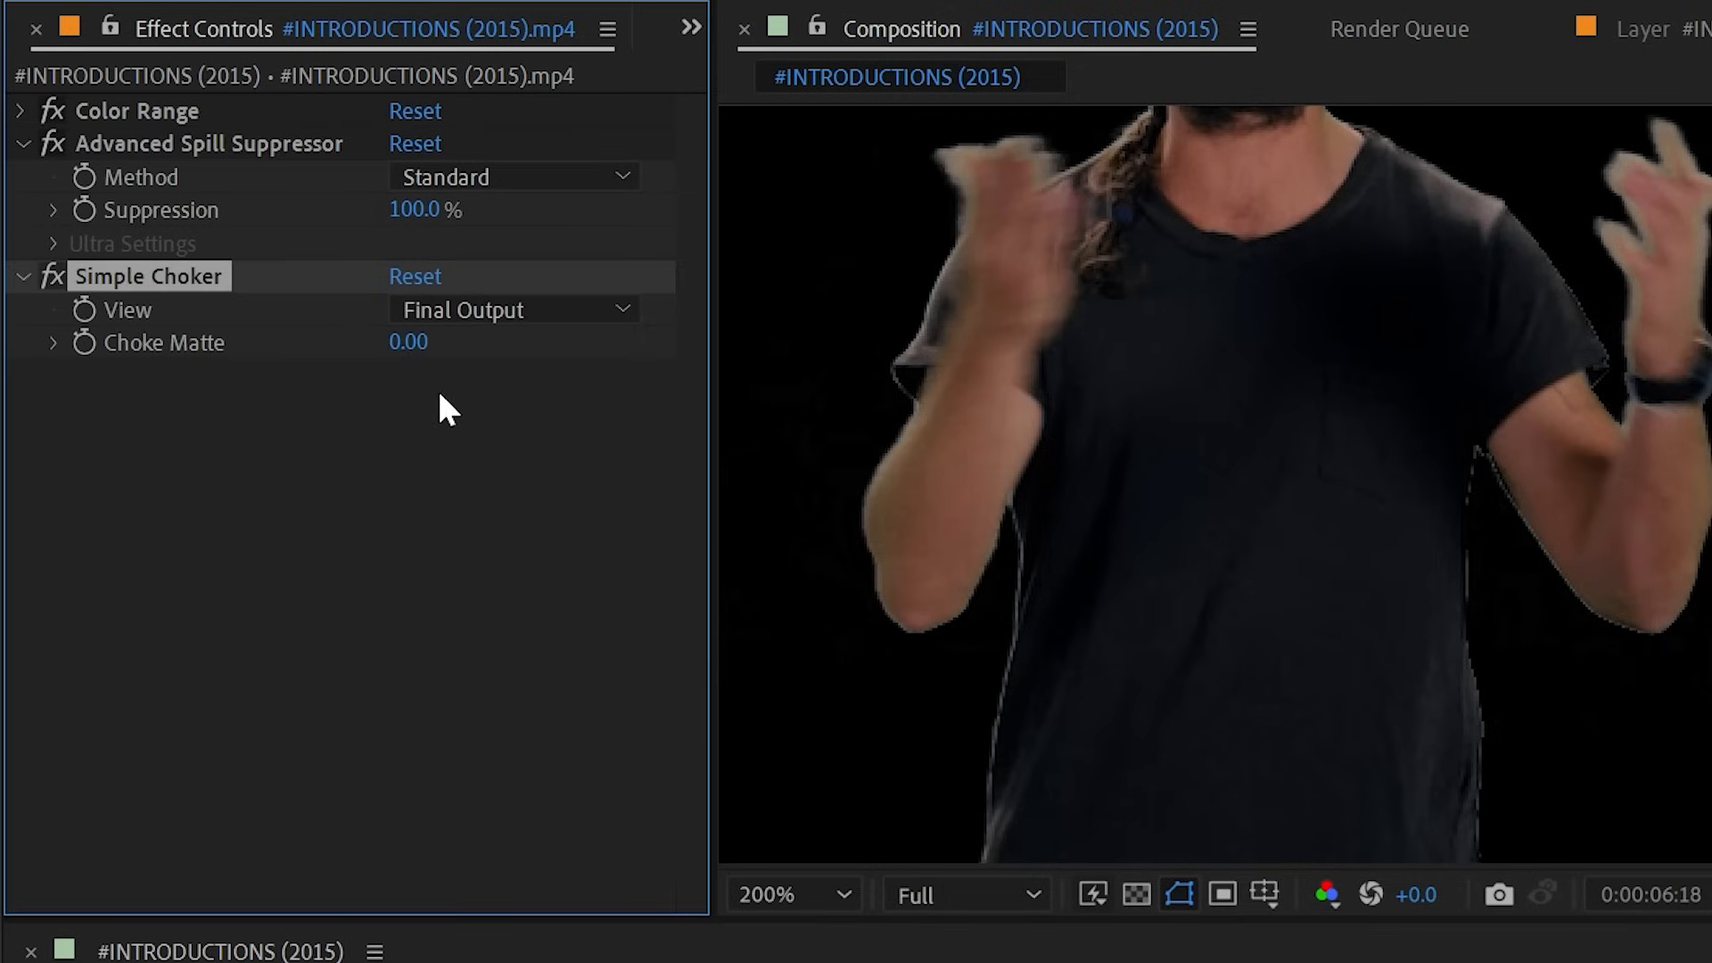
left_click_drag(416, 345, 692, 361)
- Compare the man's edges with Advanced Spill Suppressor off and on, try Suppression at 89%, and restore it to 100%
left_click_drag(1373, 459, 1472, 856)
left_click(54, 144)
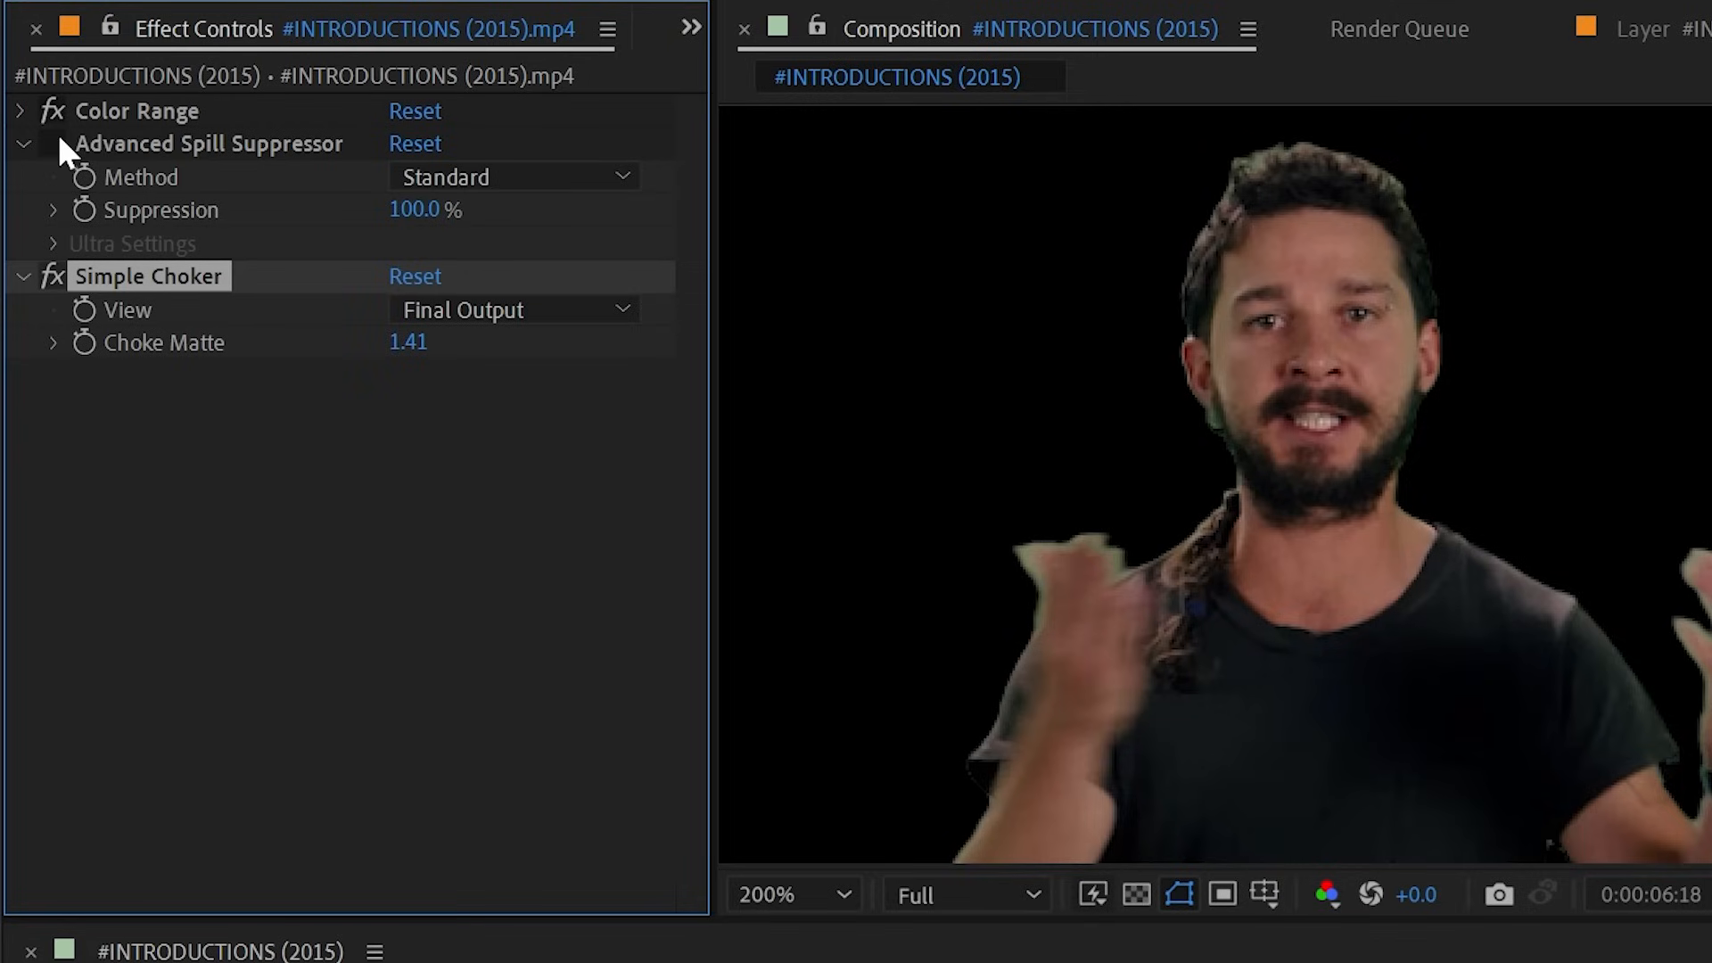
left_click(56, 143)
left_click_drag(397, 219, 340, 293)
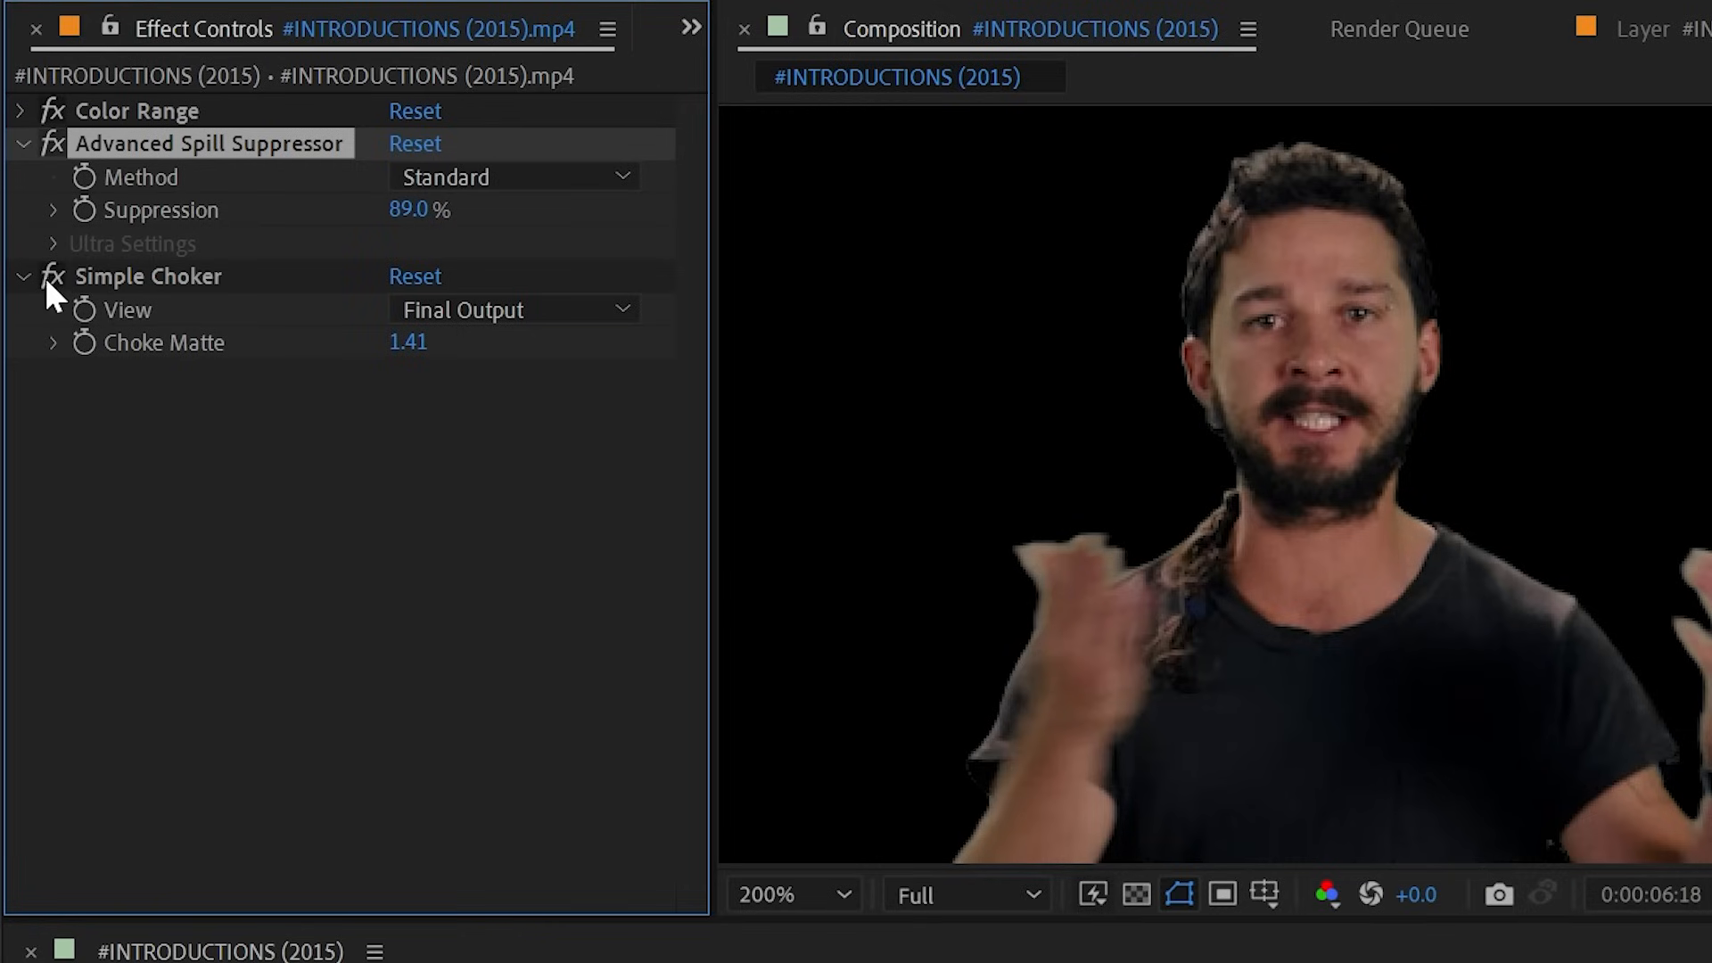
left_click_drag(392, 211, 1086, 326)
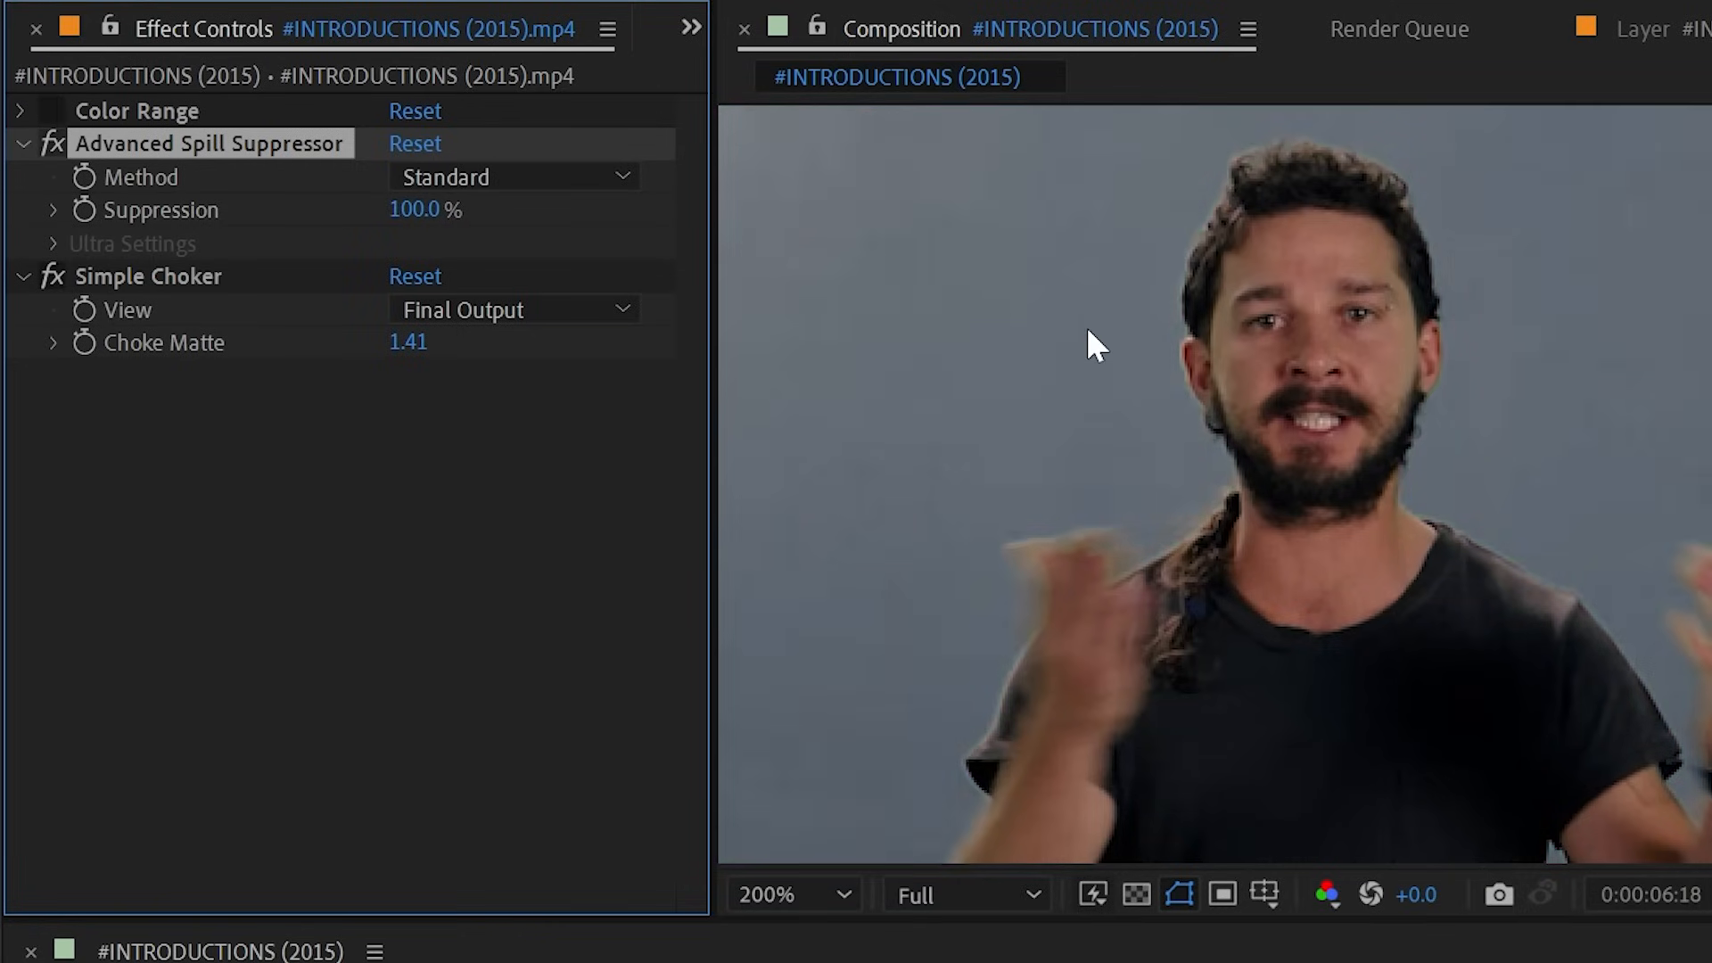
- Delete the Simple Choker effect from the clip
left_click(55, 274)
key("Delete")
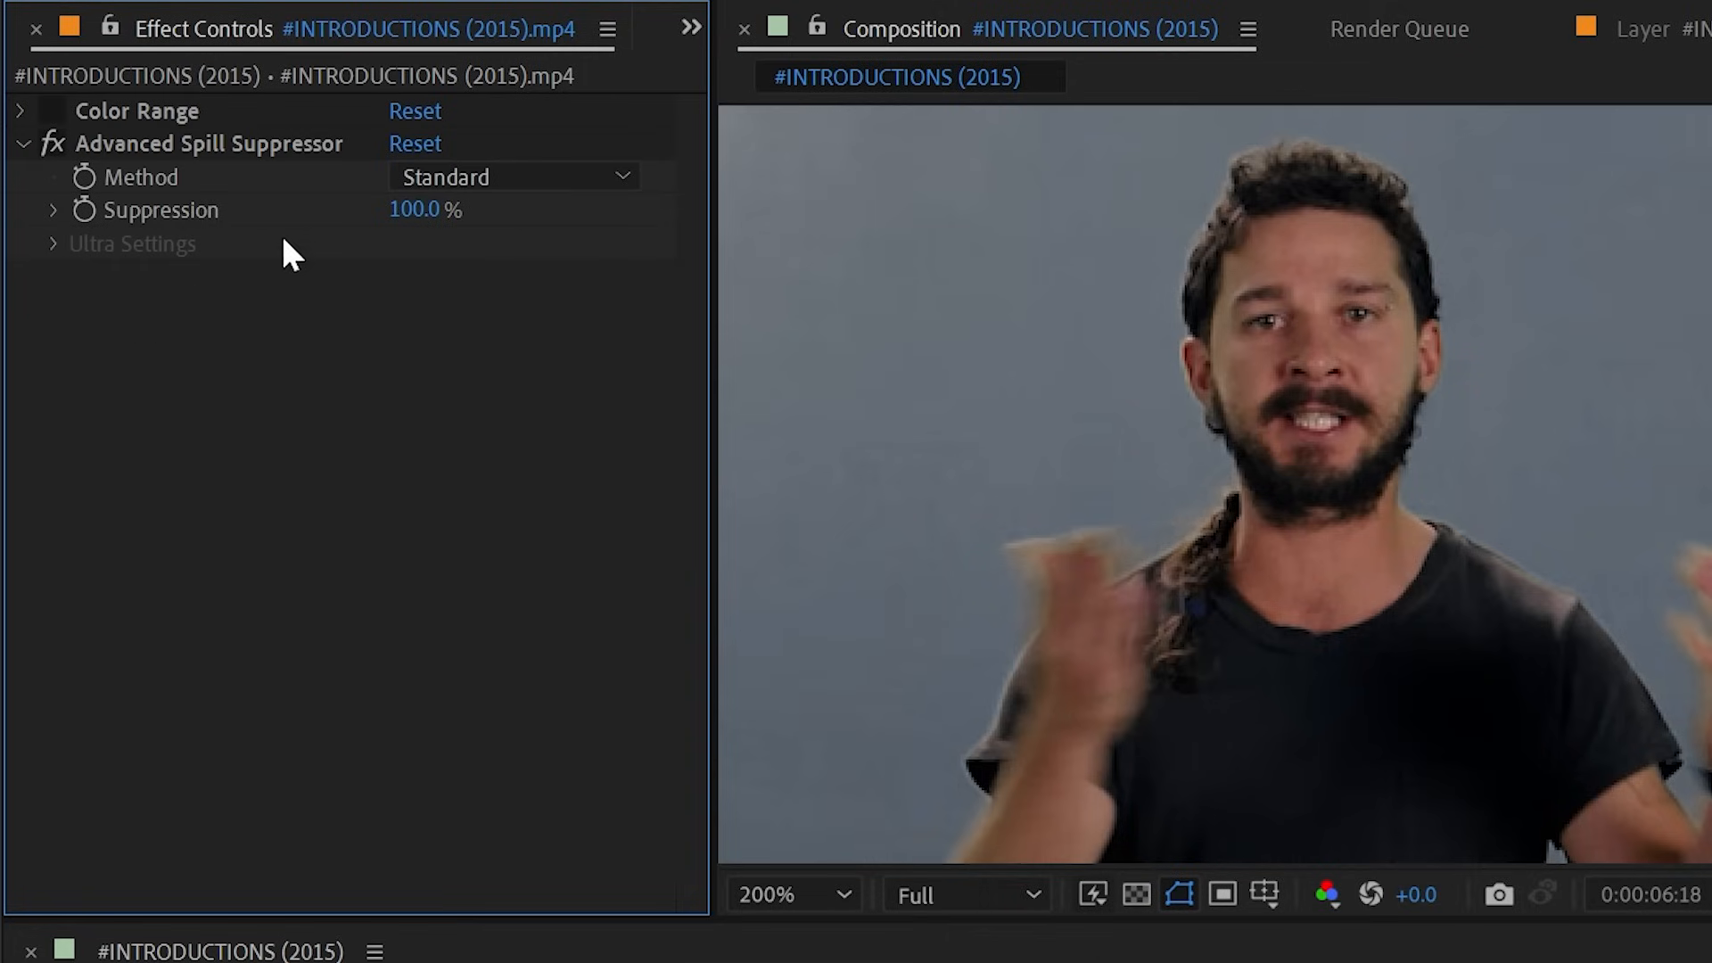
- Switch the Advanced Spill Suppressor method to Ultra and sample the green backdrop beside the head as its Key Color
left_click(470, 177)
left_click(490, 259)
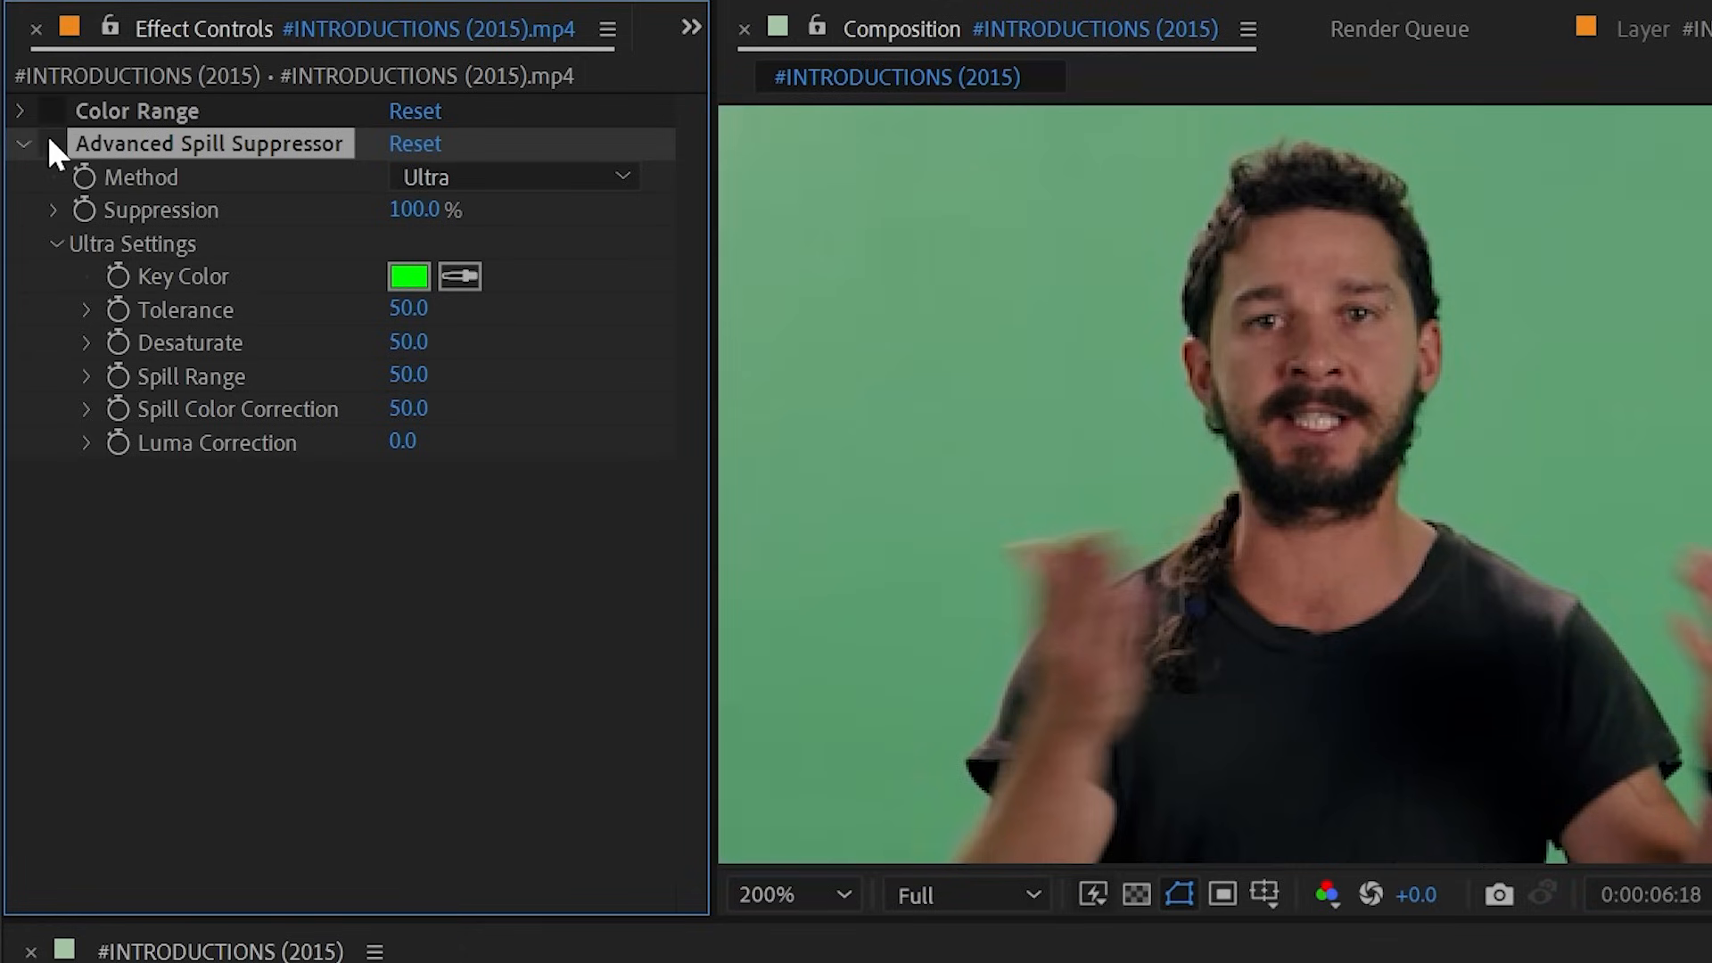
left_click(459, 277)
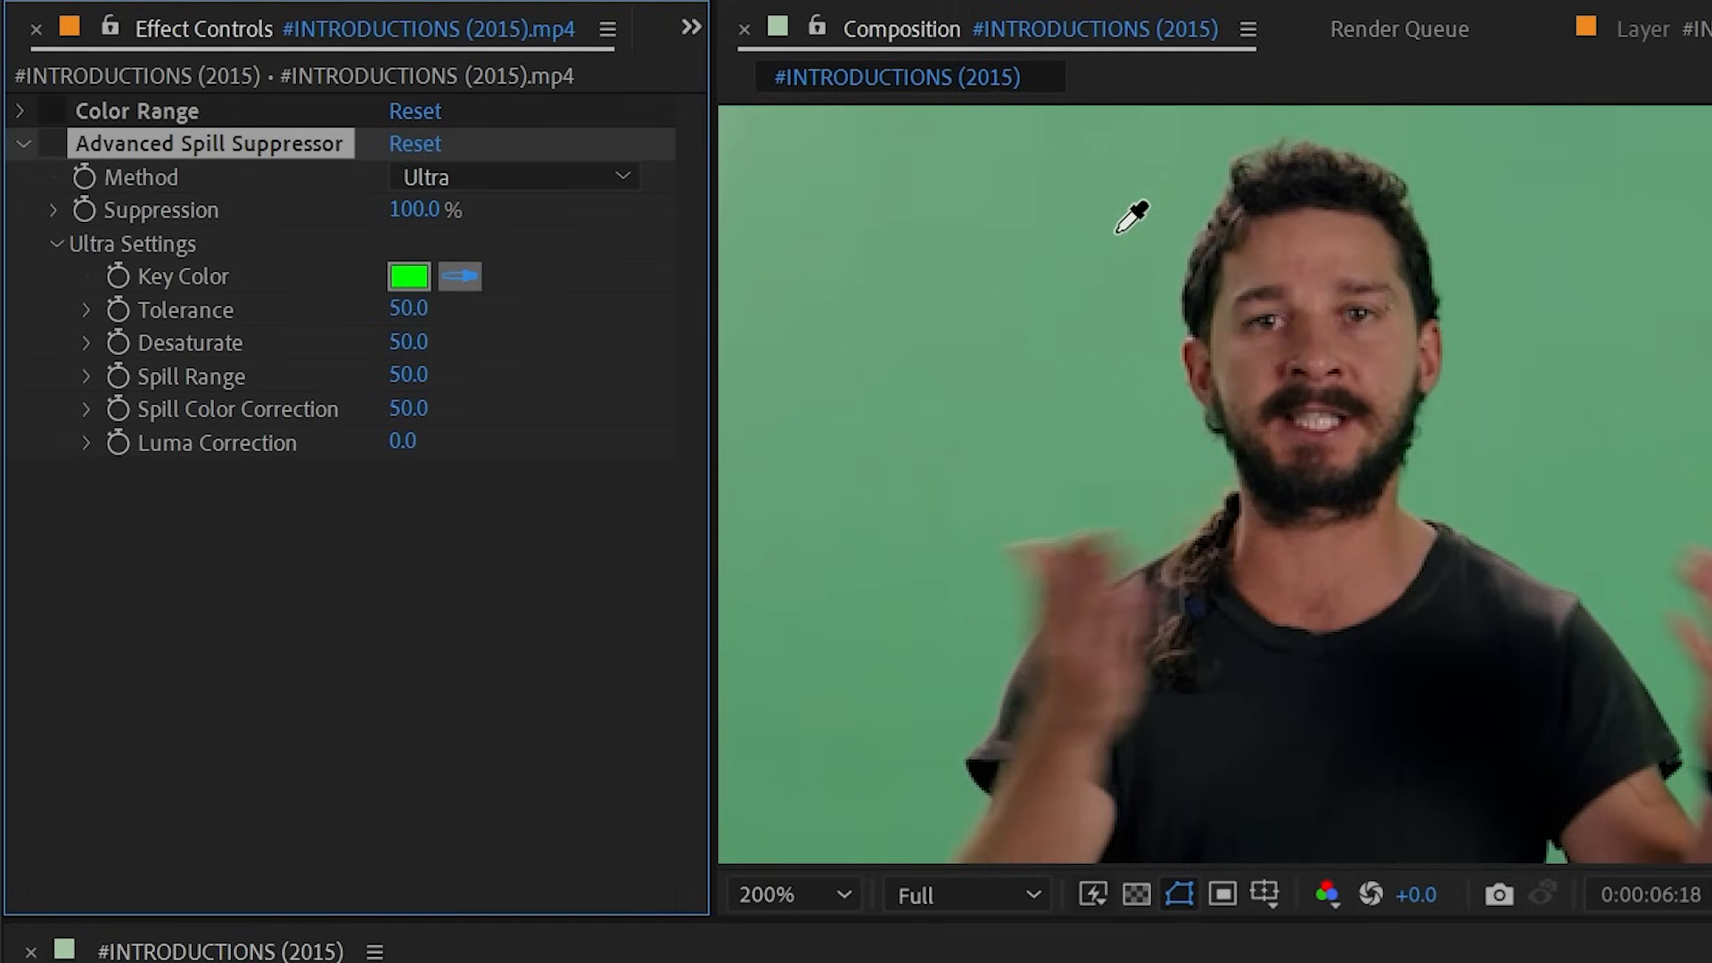
left_click(1071, 212)
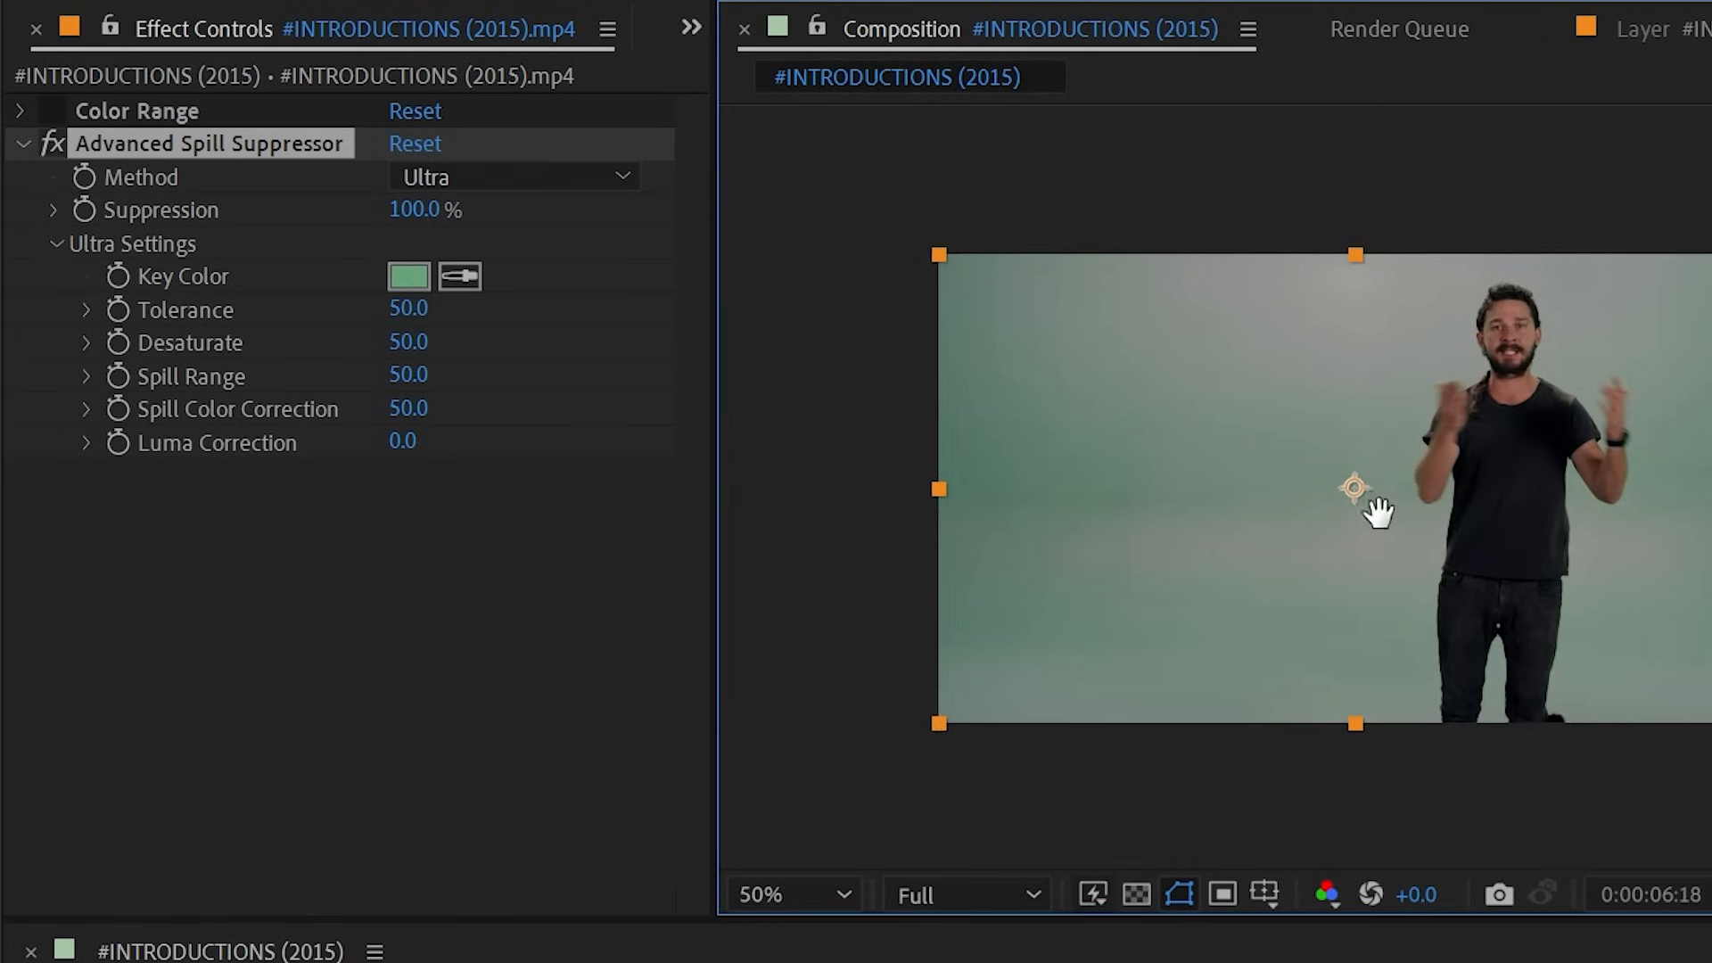
- Set the Ultra Tolerance of the Advanced Spill Suppressor to 100 to neutralise the remaining green in the backdrop
left_click_drag(1375, 550, 1329, 561)
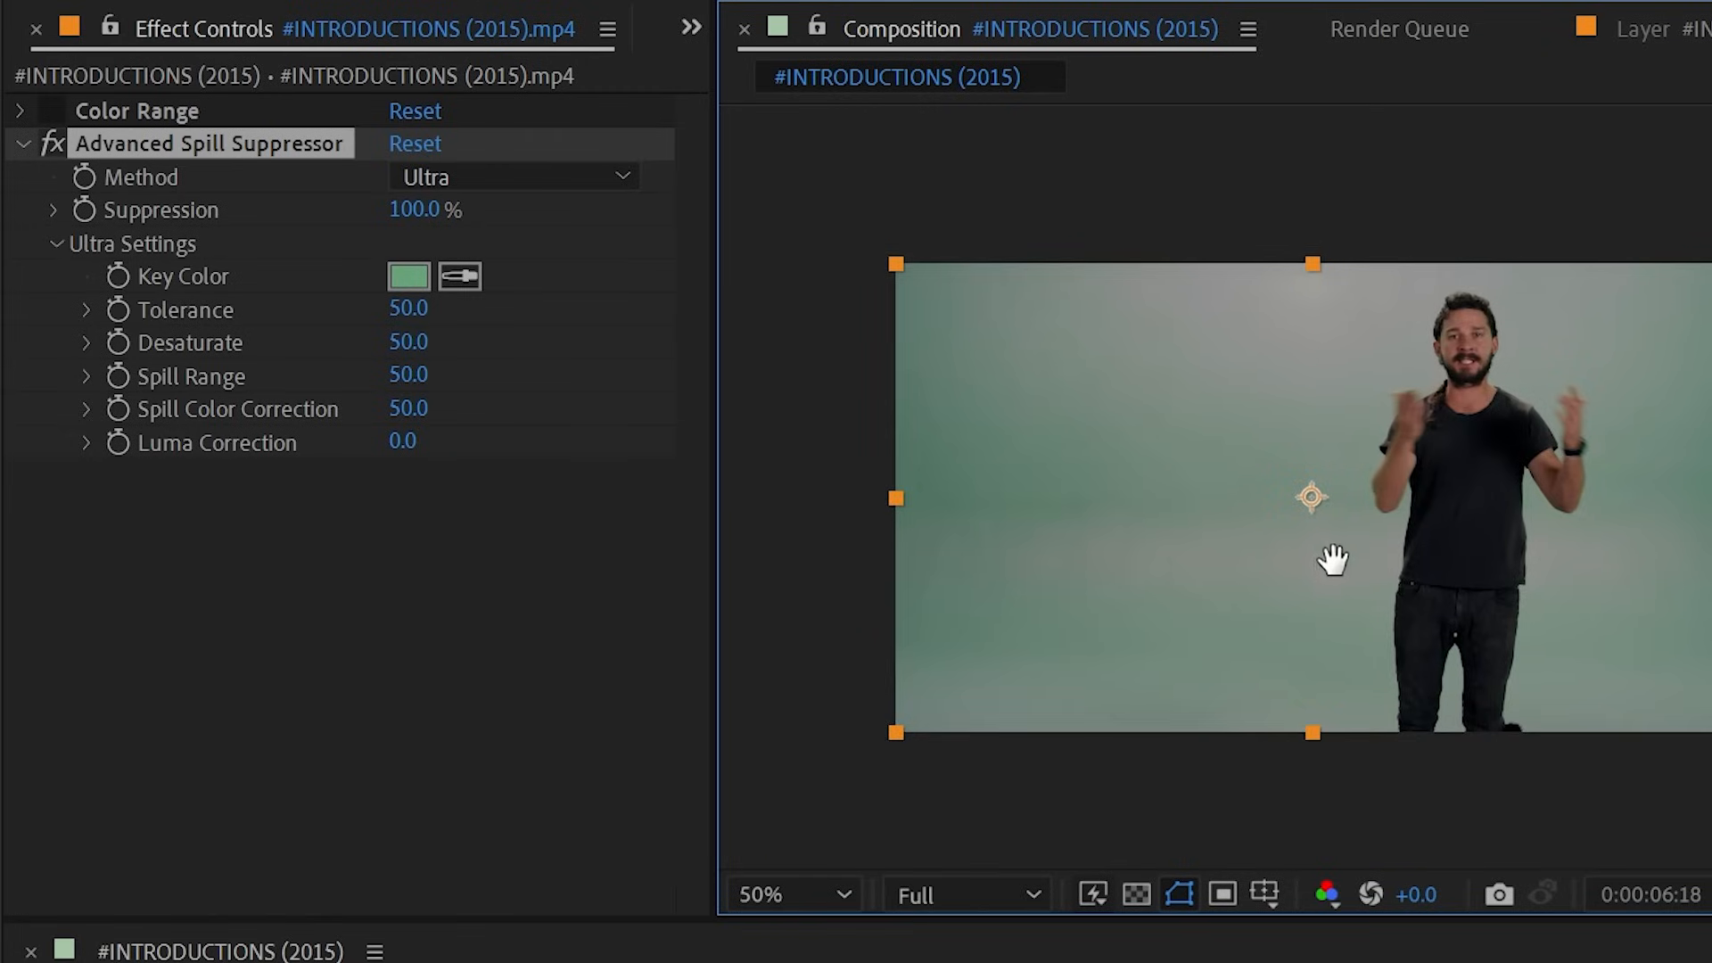
scroll(1329, 561, "up", 2)
left_click_drag(1093, 470, 1361, 539)
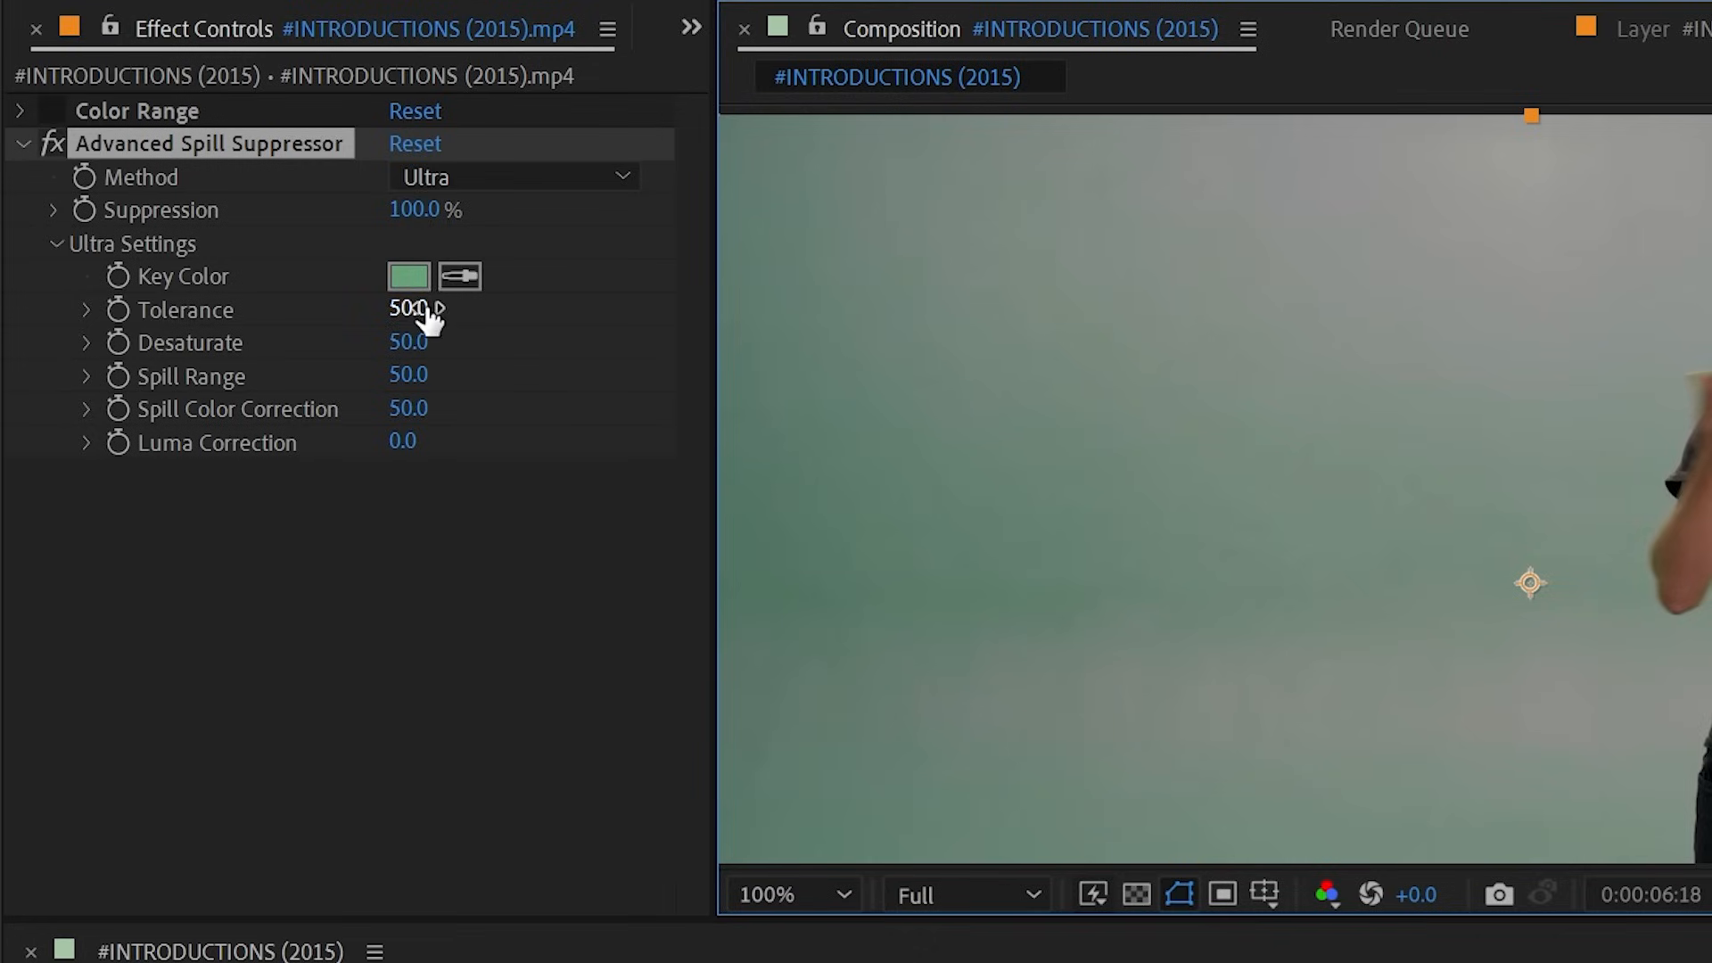
left_click_drag(414, 306, 677, 313)
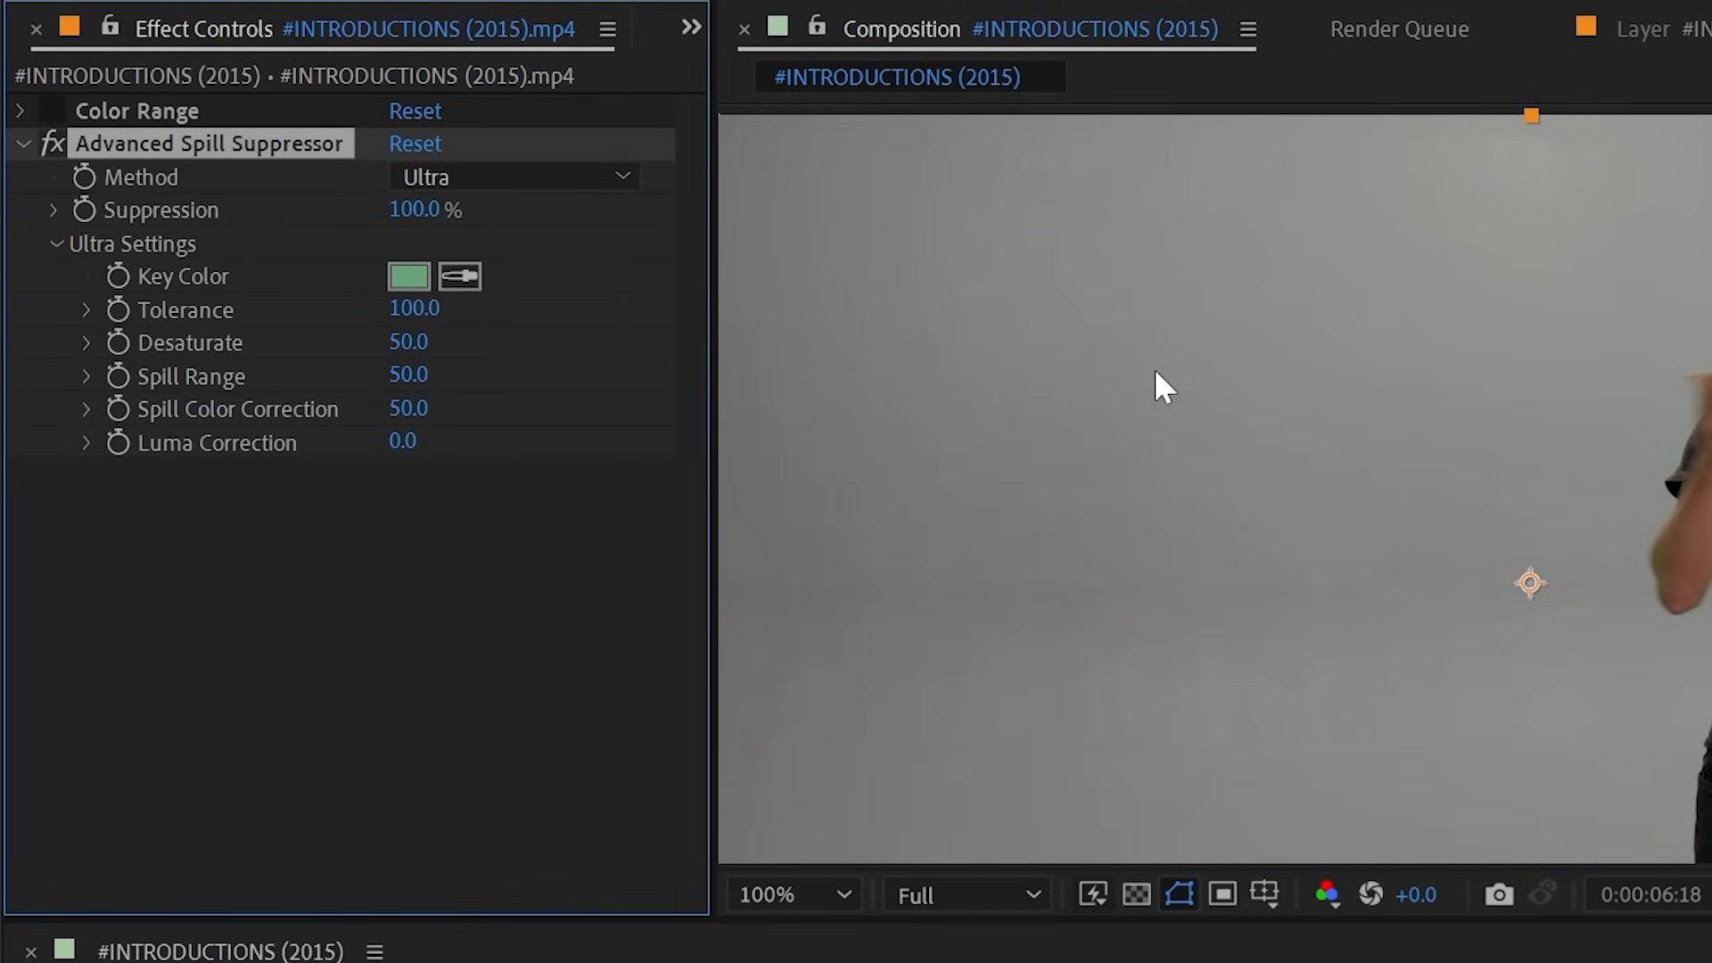
- Try the spill suppressor's Desaturate at 0 and undo the change
left_click_drag(1706, 406, 1189, 482)
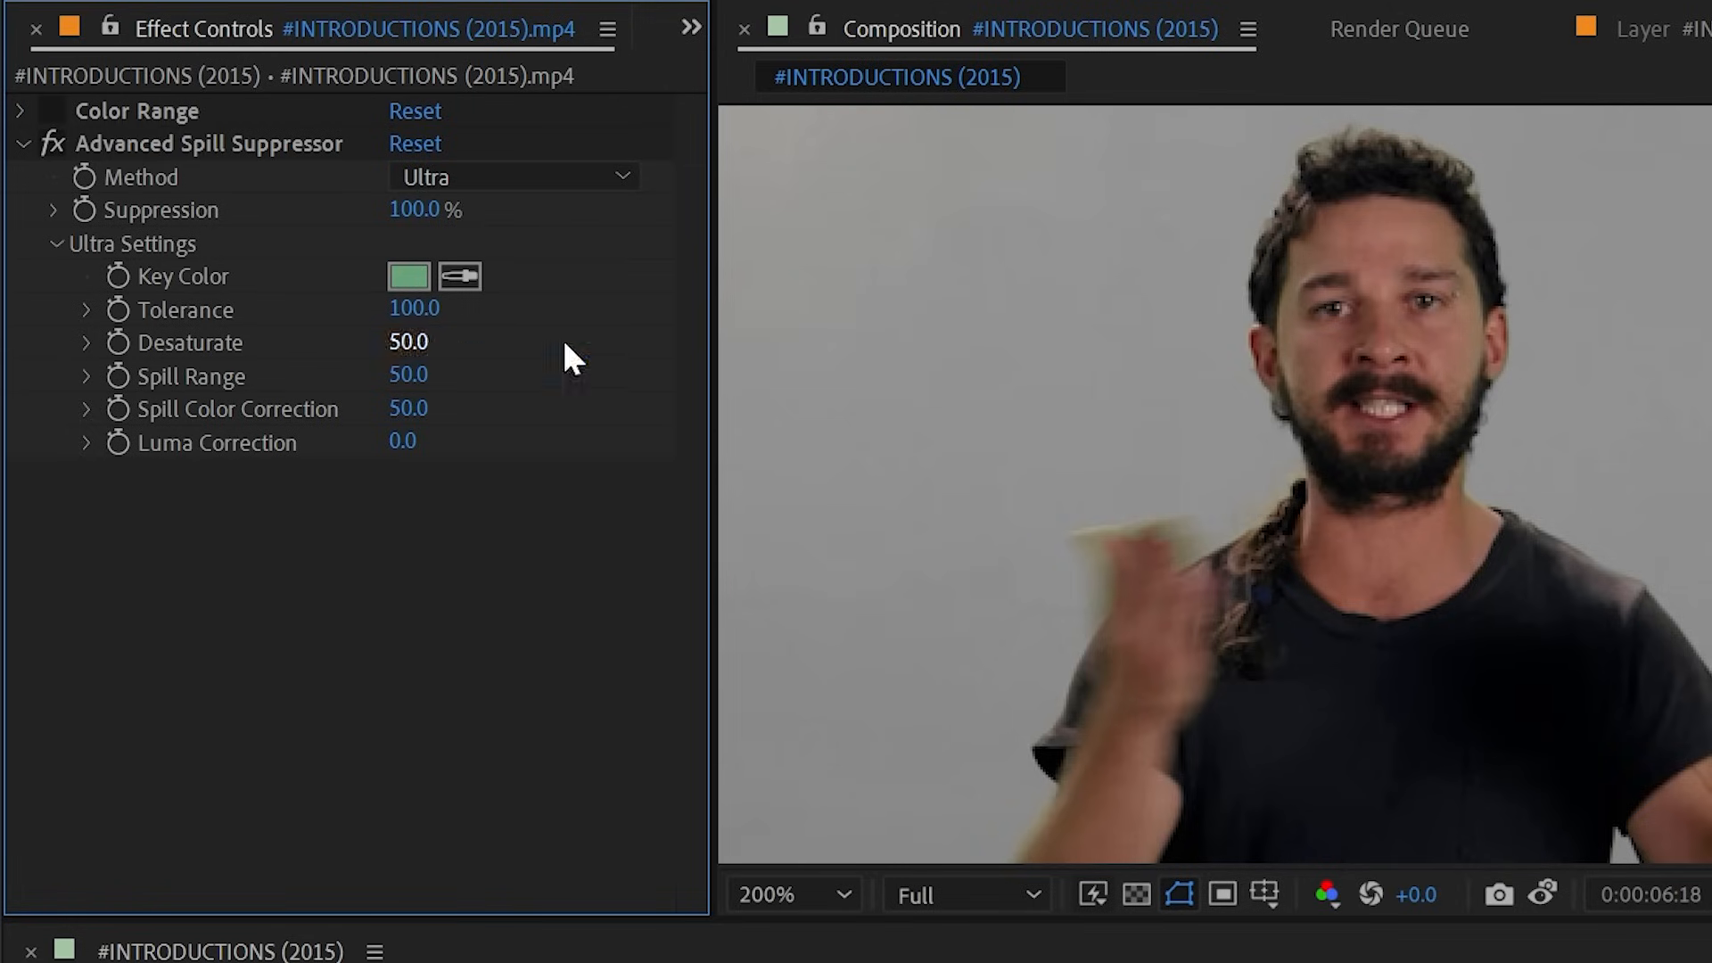
scroll(1173, 297, "down", 1)
left_click_drag(1076, 426, 1252, 387)
left_click_drag(408, 343, 185, 348)
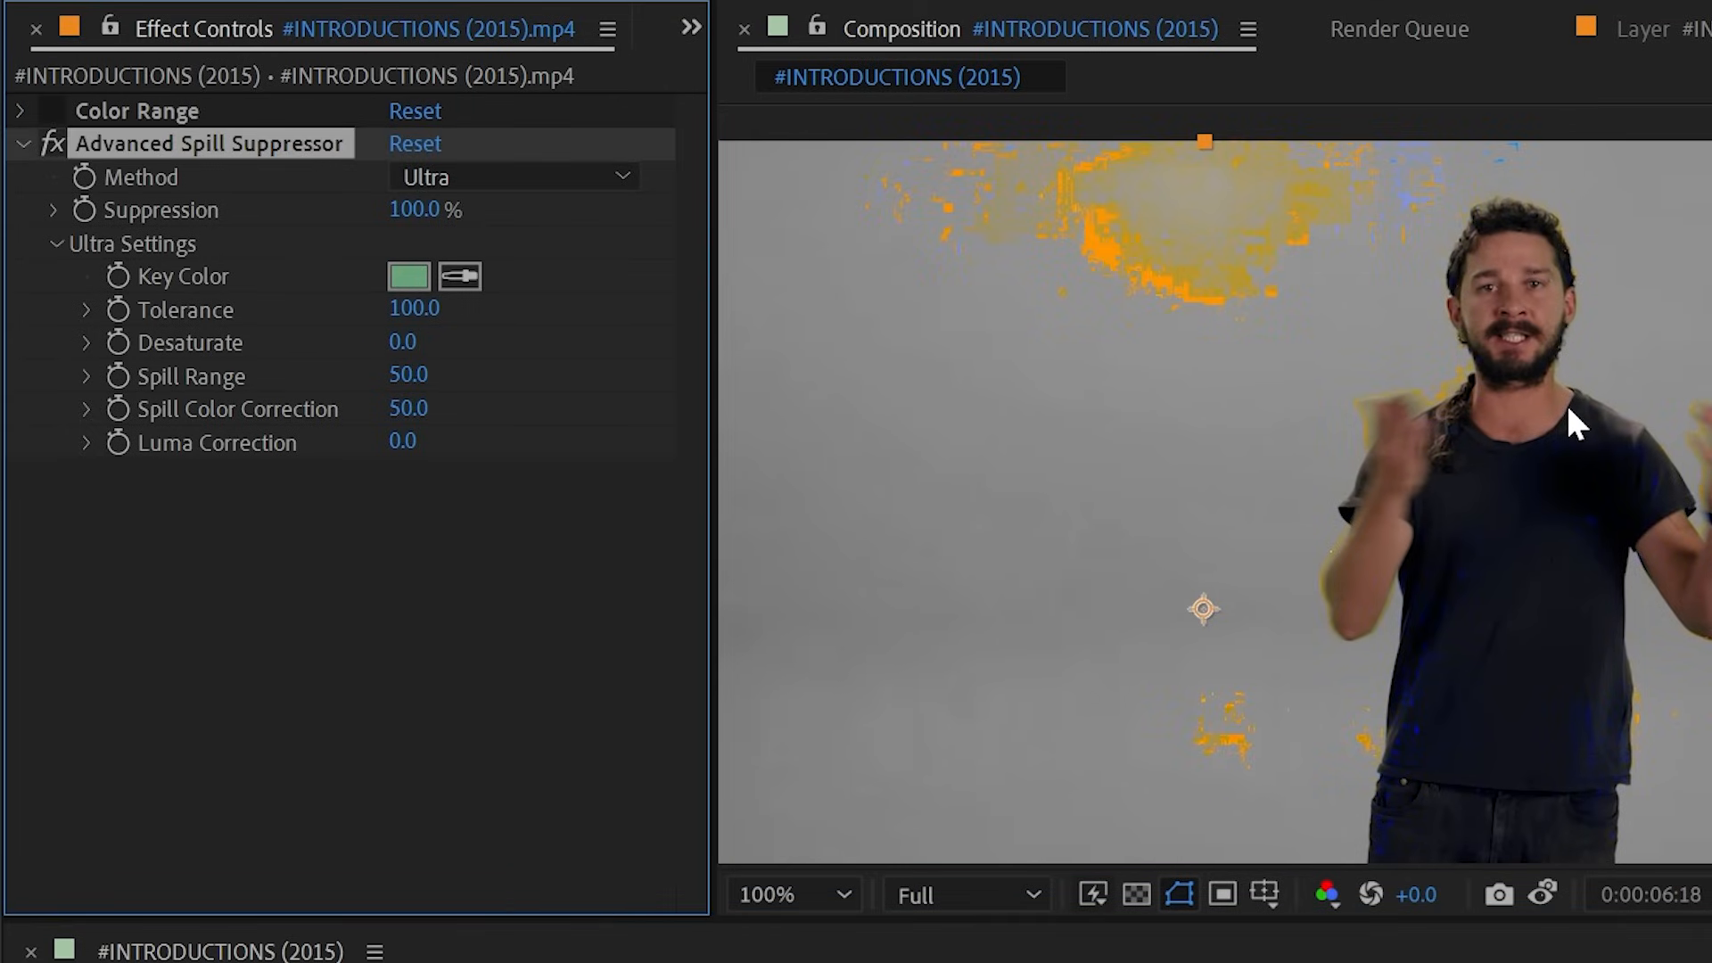
key("ctrl+z")
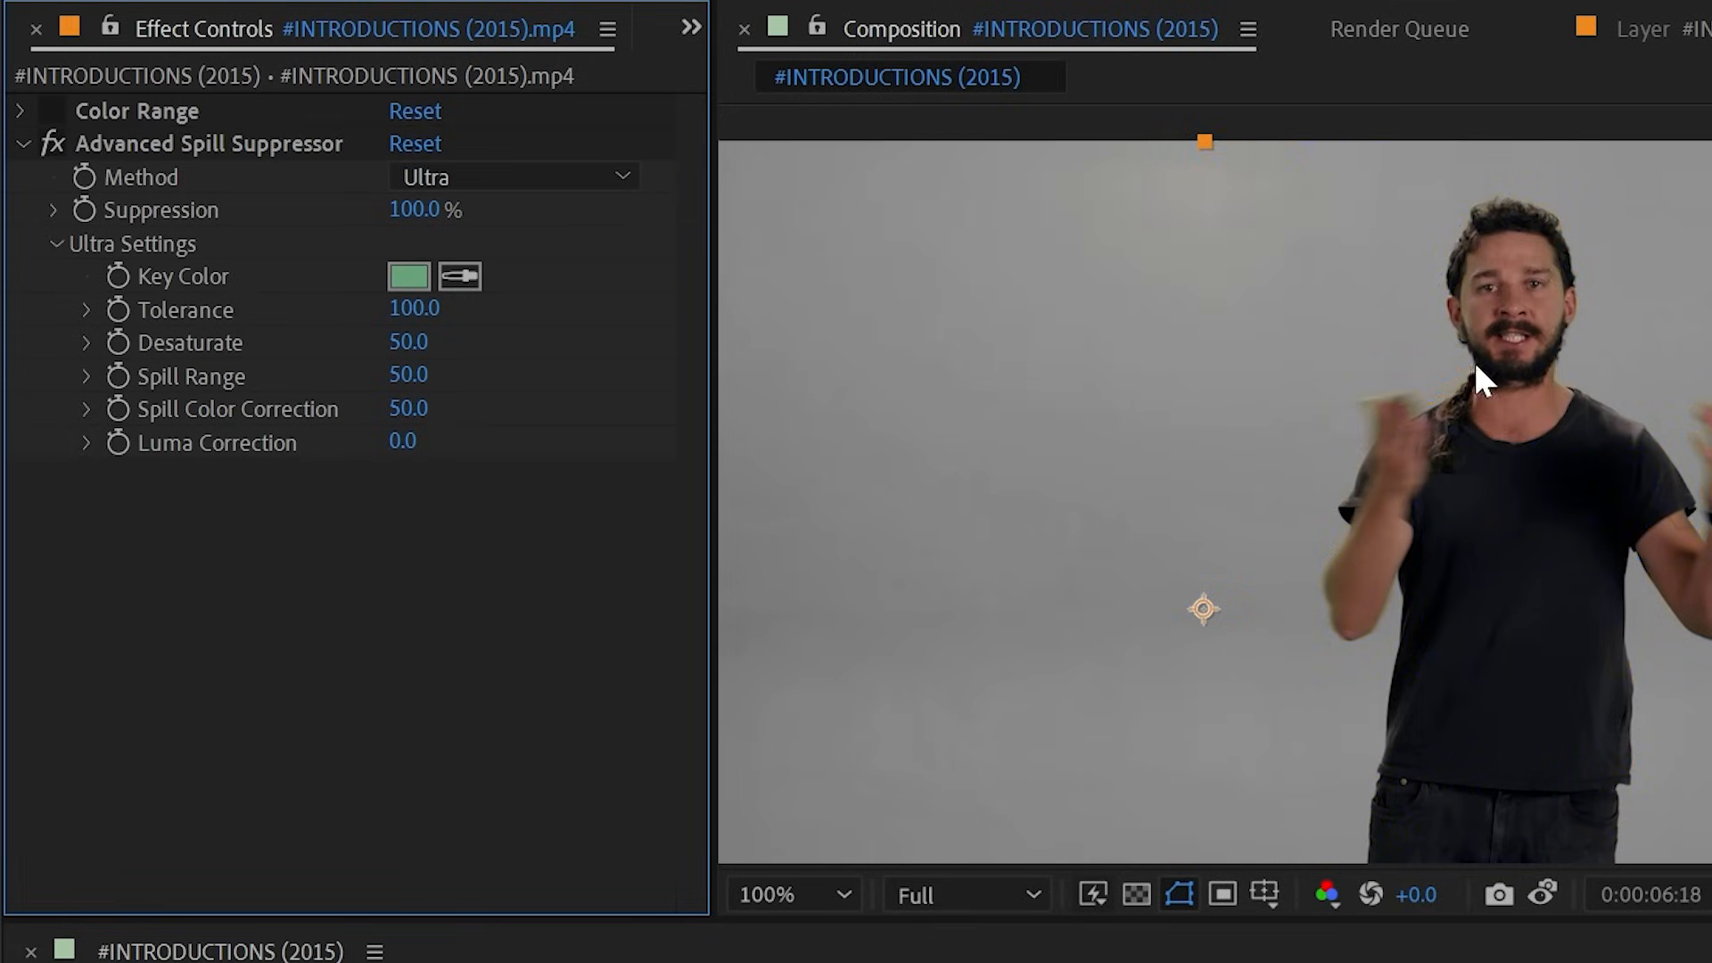
- Try the spill suppressor's Desaturate at 70 and 83 while checking the hand and face up close
mouse_move(401, 344)
left_mouse_down()
mouse_move(466, 351)
mouse_move(424, 342)
left_mouse_up()
scroll(1697, 326, "up", 2)
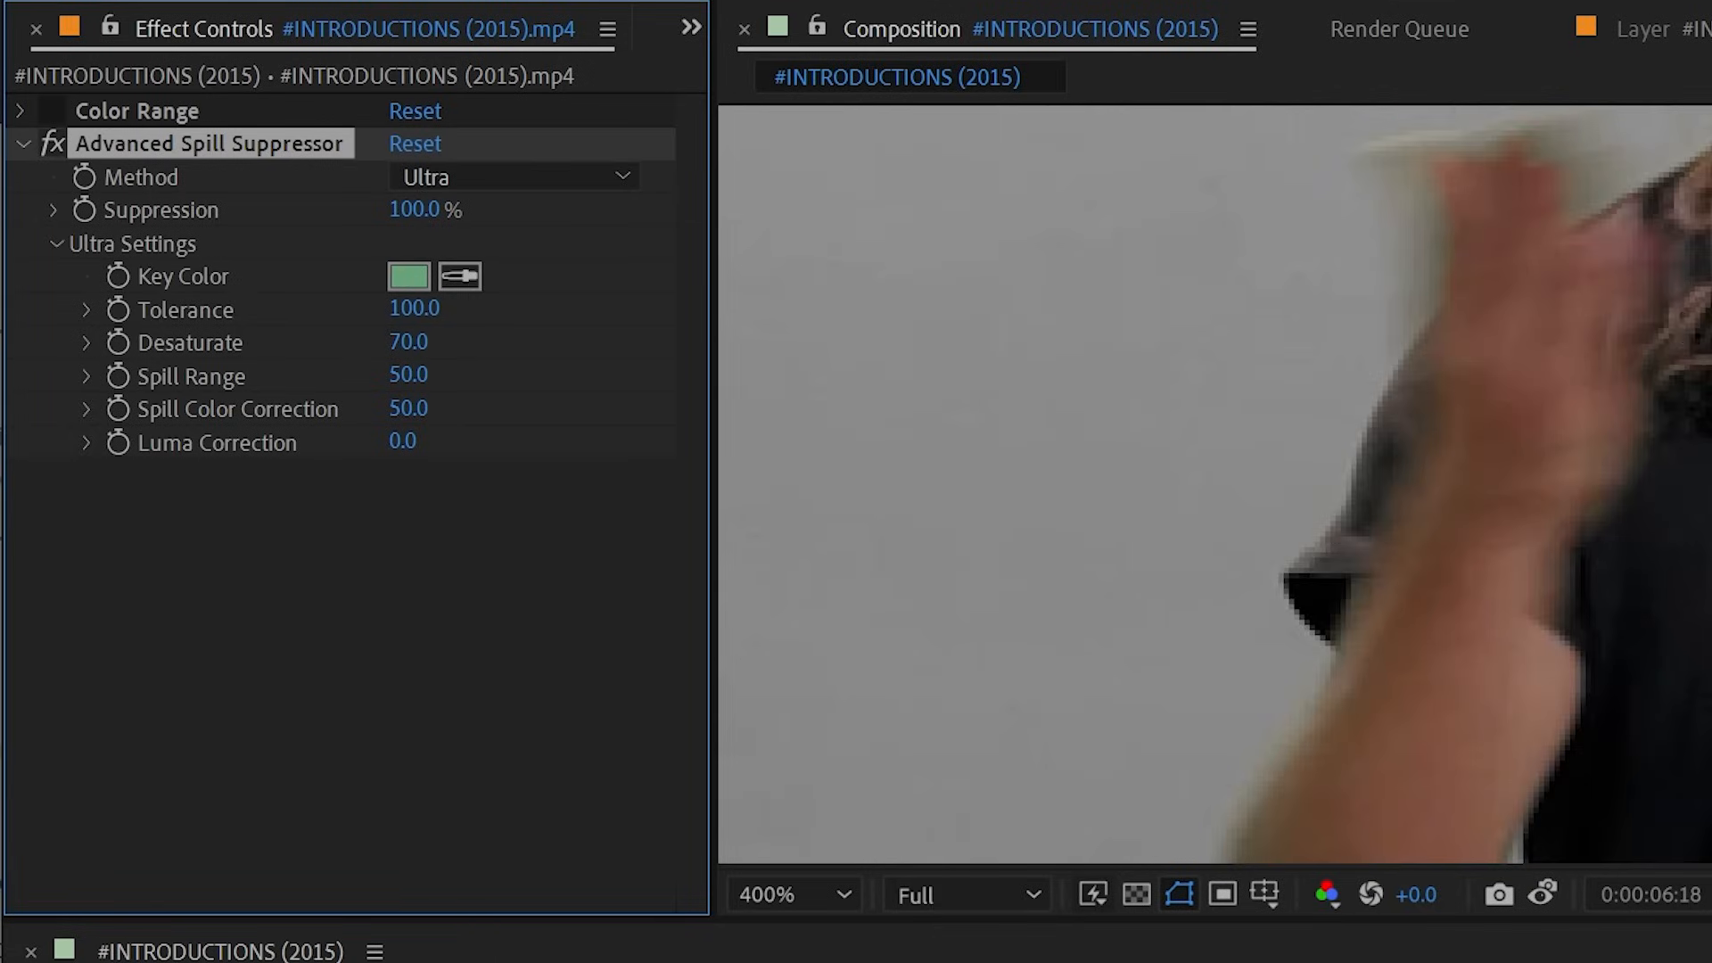
left_click_drag(1707, 241, 1055, 699)
left_click_drag(875, 284, 940, 485)
left_click_drag(408, 357, 428, 340)
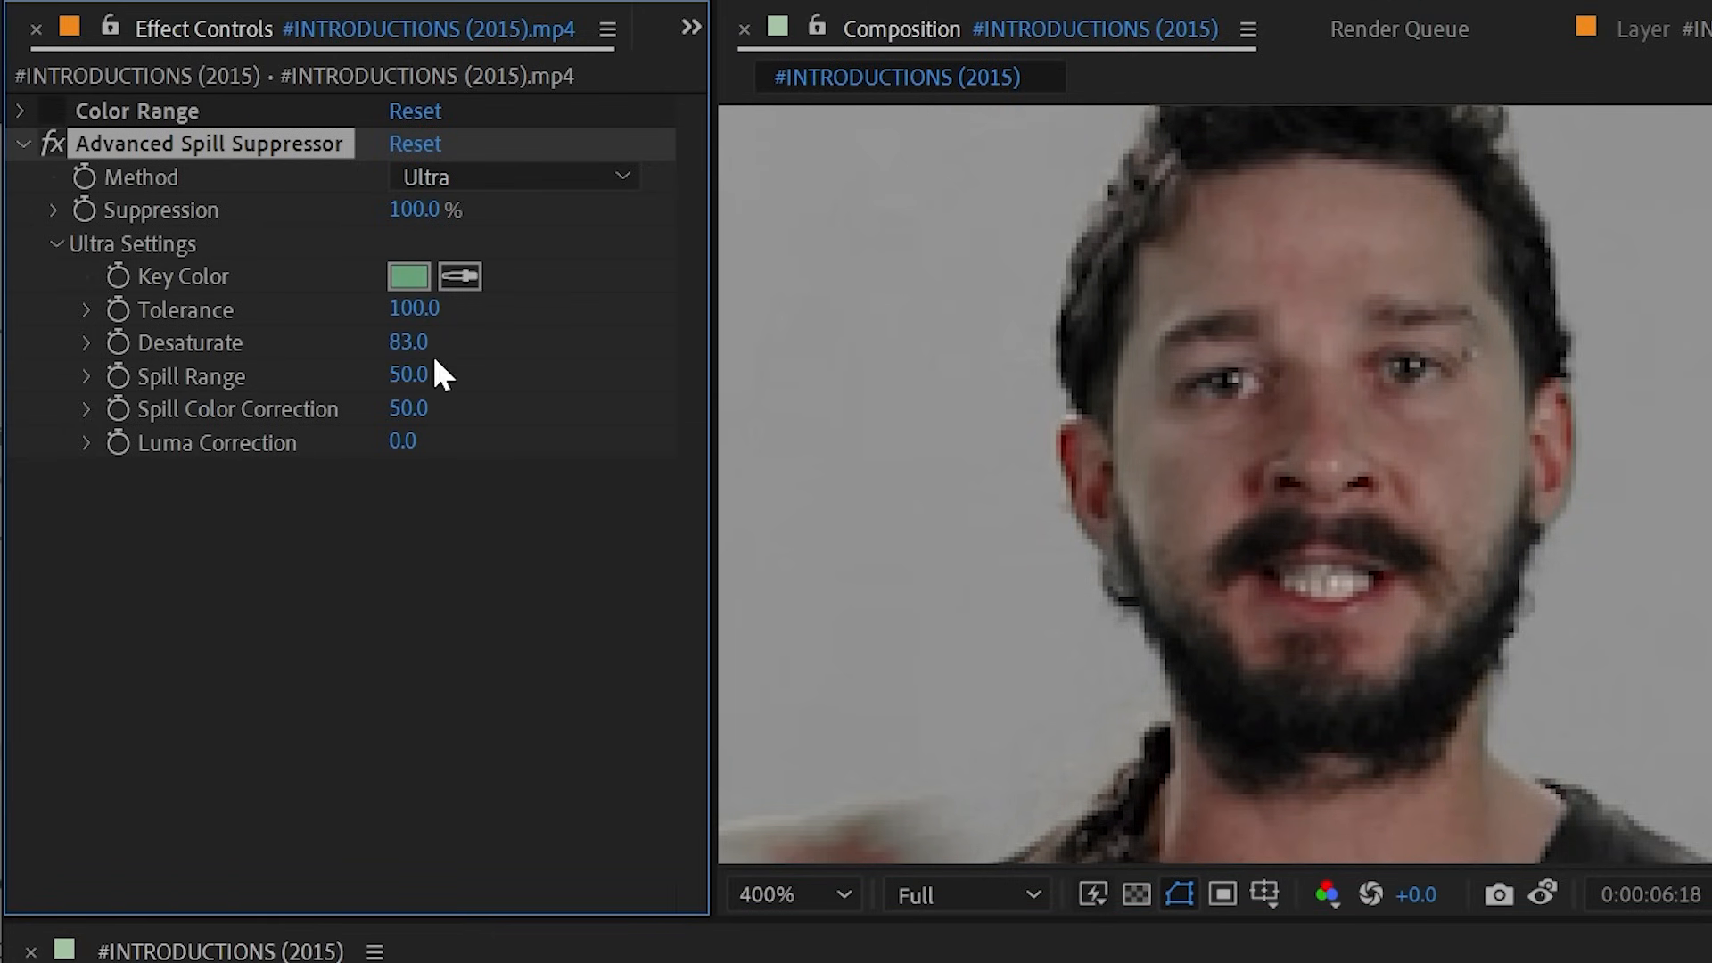
- Lower the spill suppressor's Desaturate to 45 and enable the Color Range effect again
left_click_drag(415, 344, 239, 312)
left_click(51, 106)
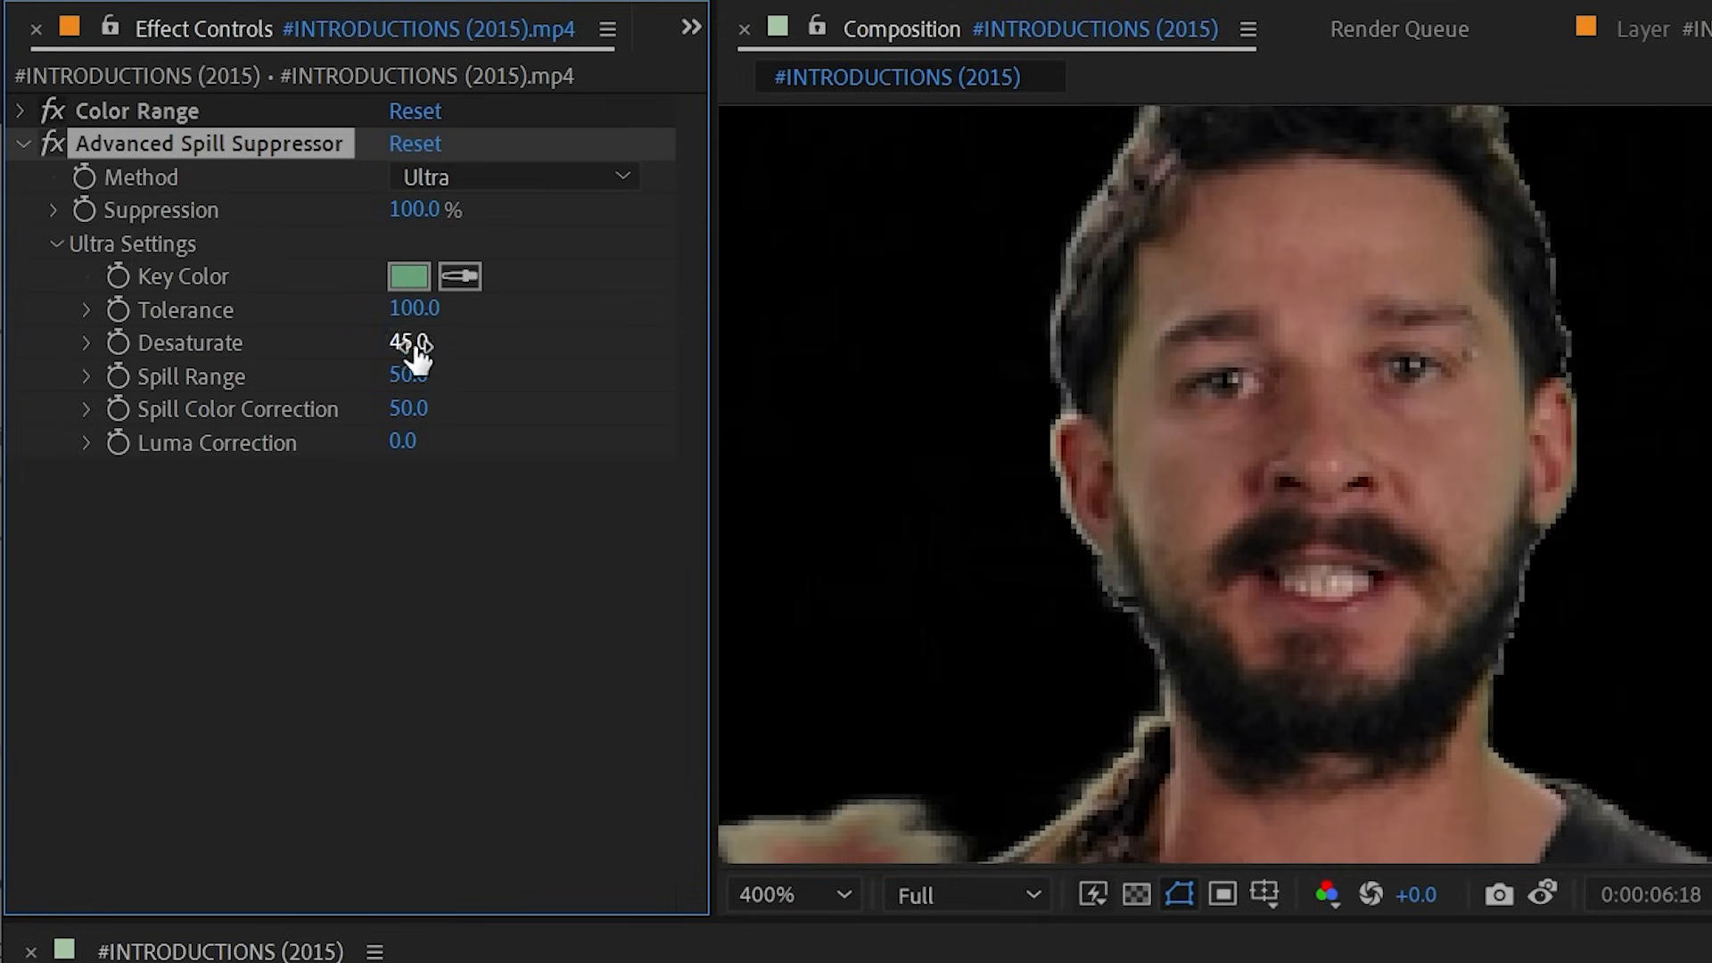
- Try the spill suppressor's Desaturate at 78 and settle on 50 while checking the face and hands
left_click_drag(417, 341, 327, 309)
scroll(1476, 442, "down", 2)
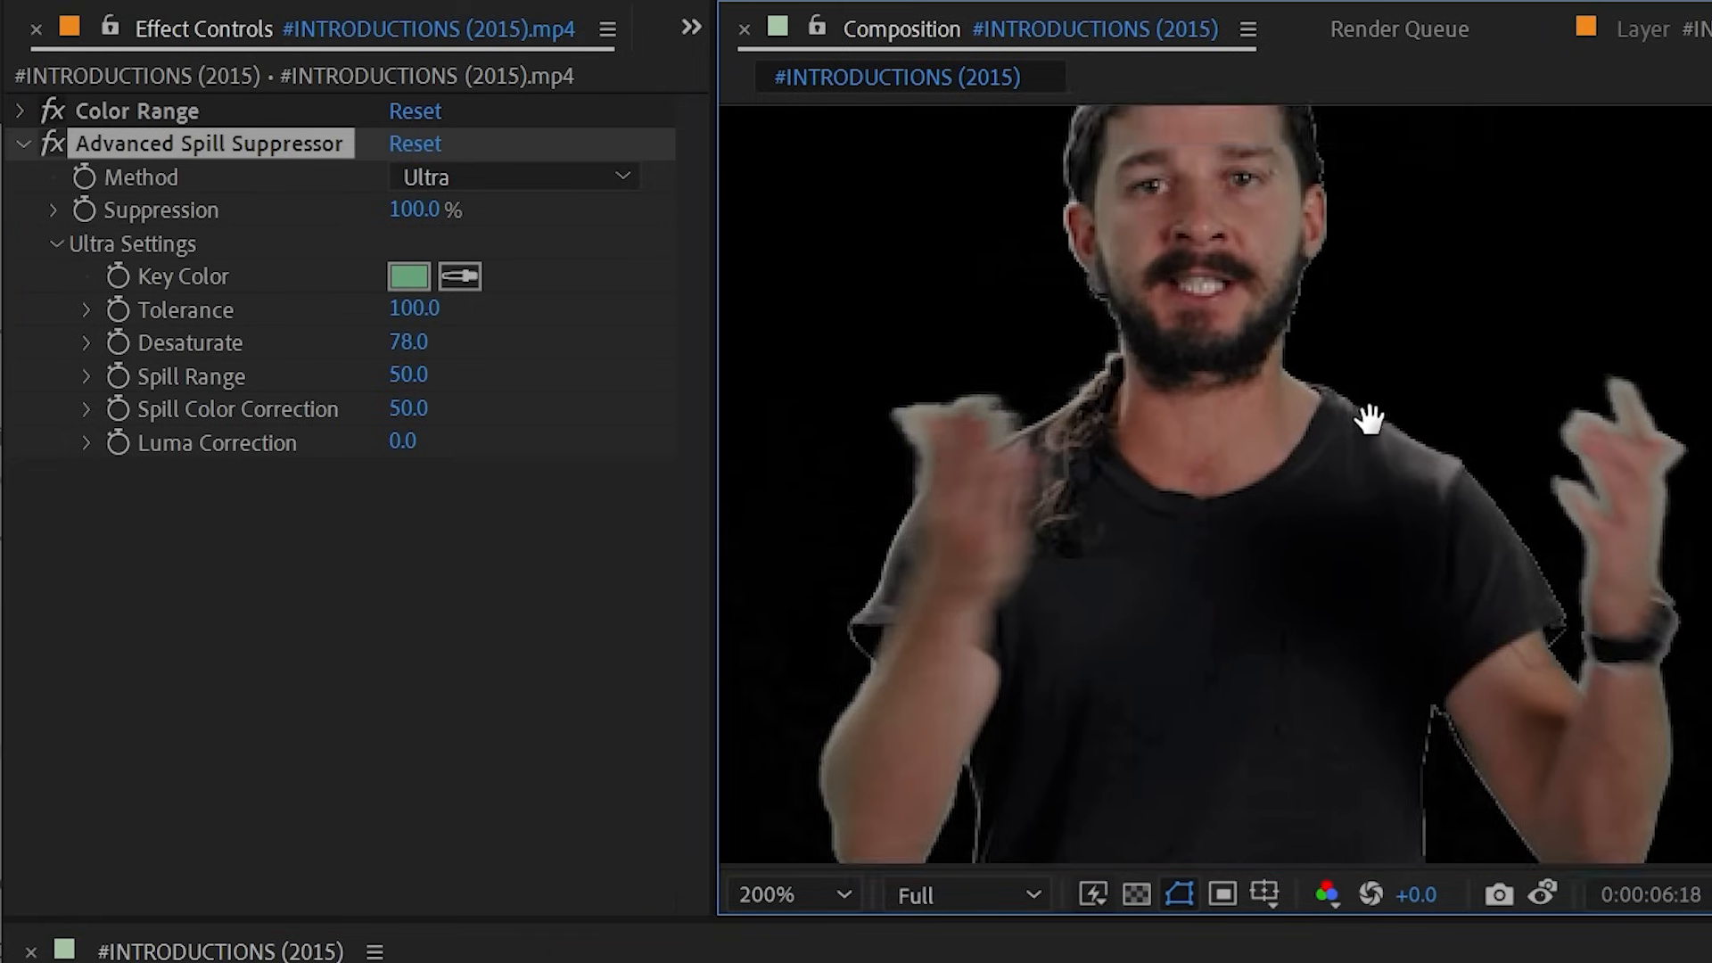
left_click_drag(1248, 419, 1315, 493)
left_click_drag(408, 342, 312, 326)
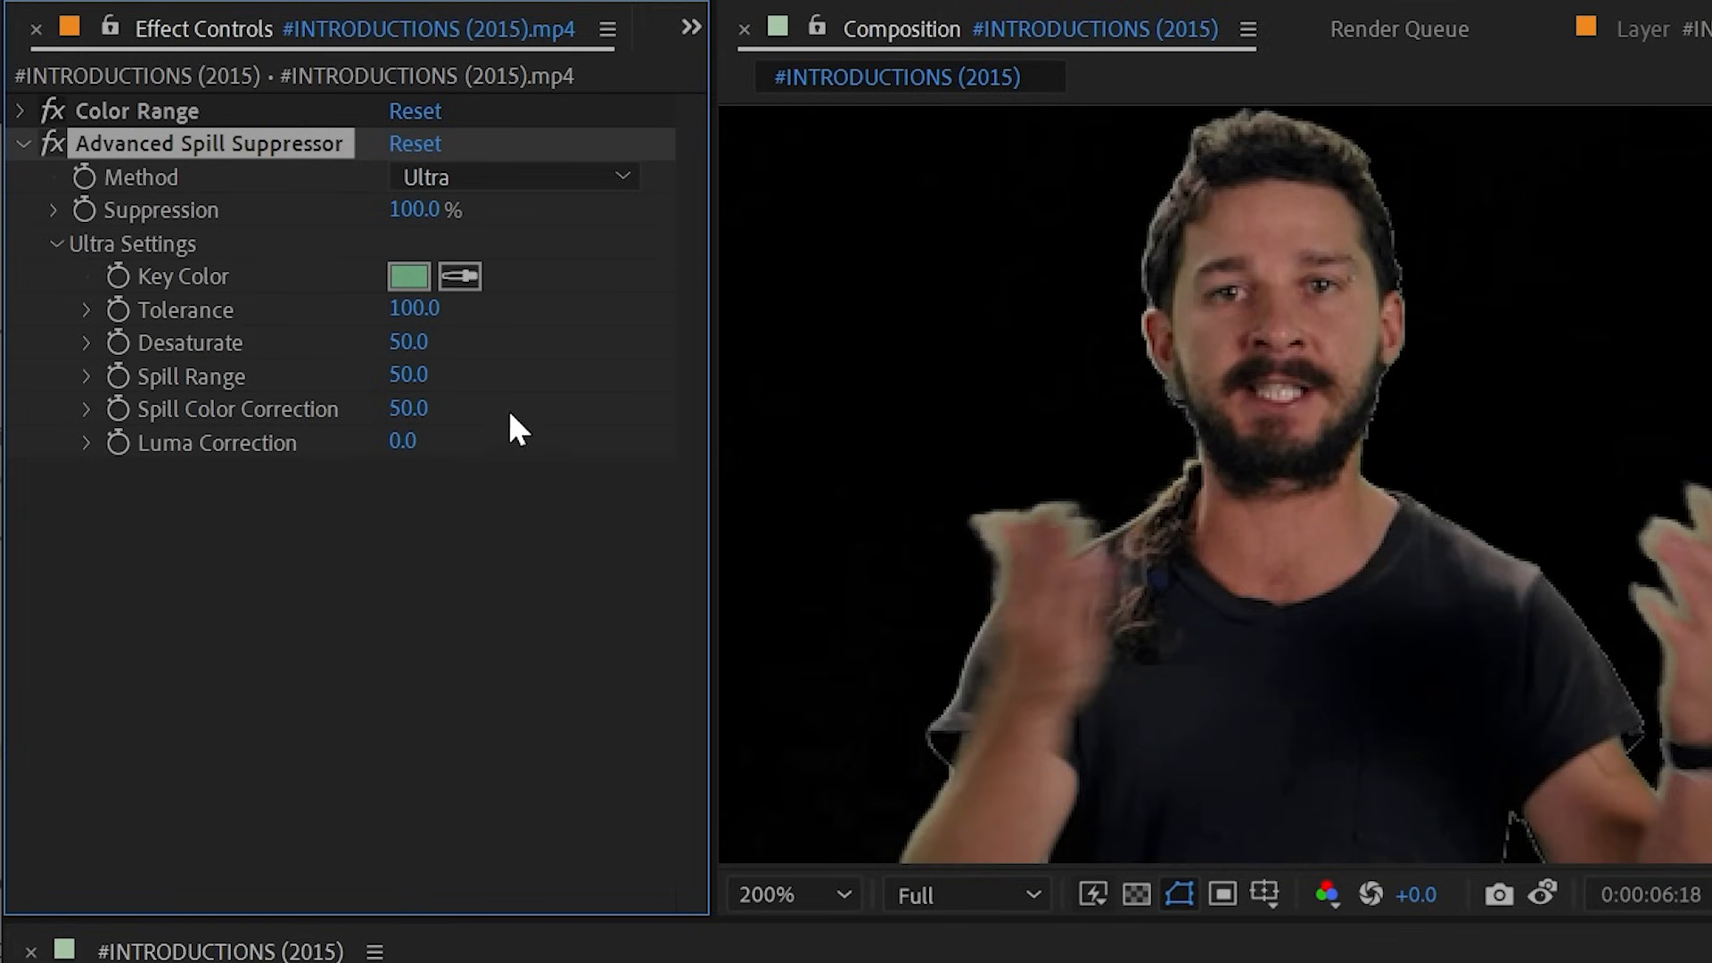
- Try the spill suppressor's Spill Range at 52, 0 and 77 while checking the face and hair up close
left_click_drag(415, 376, 618, 373)
scroll(1195, 153, "up", 2)
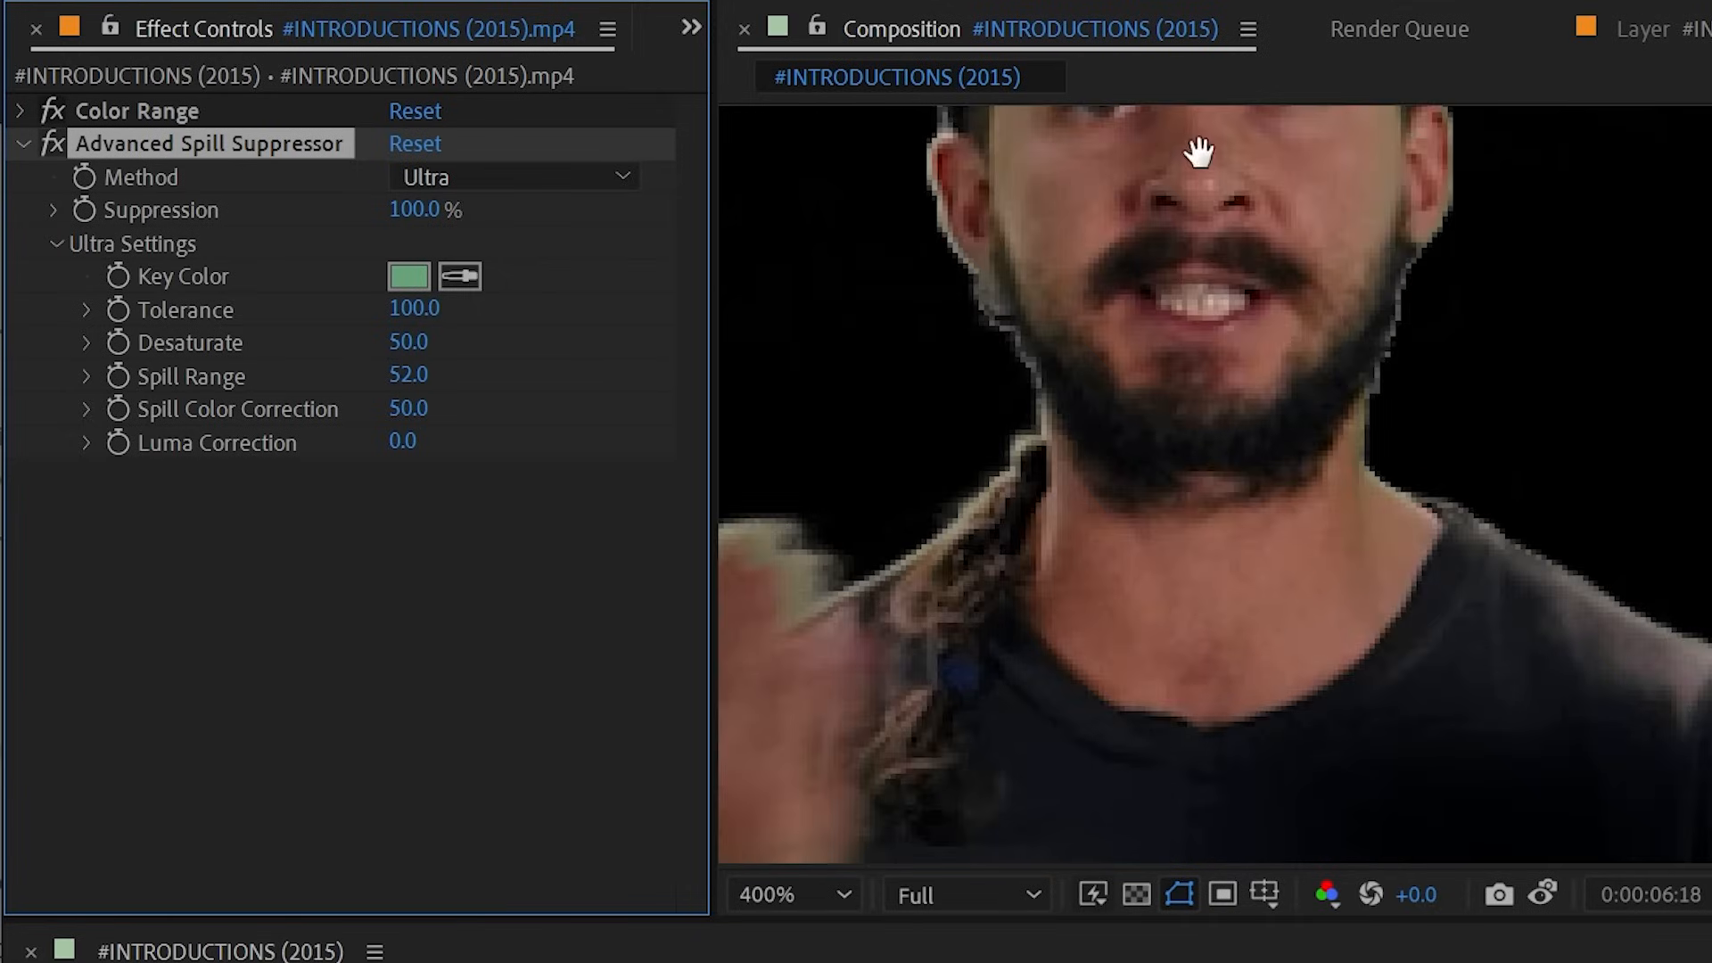
left_click_drag(1195, 153, 1288, 472)
left_click_drag(408, 375, 30, 374)
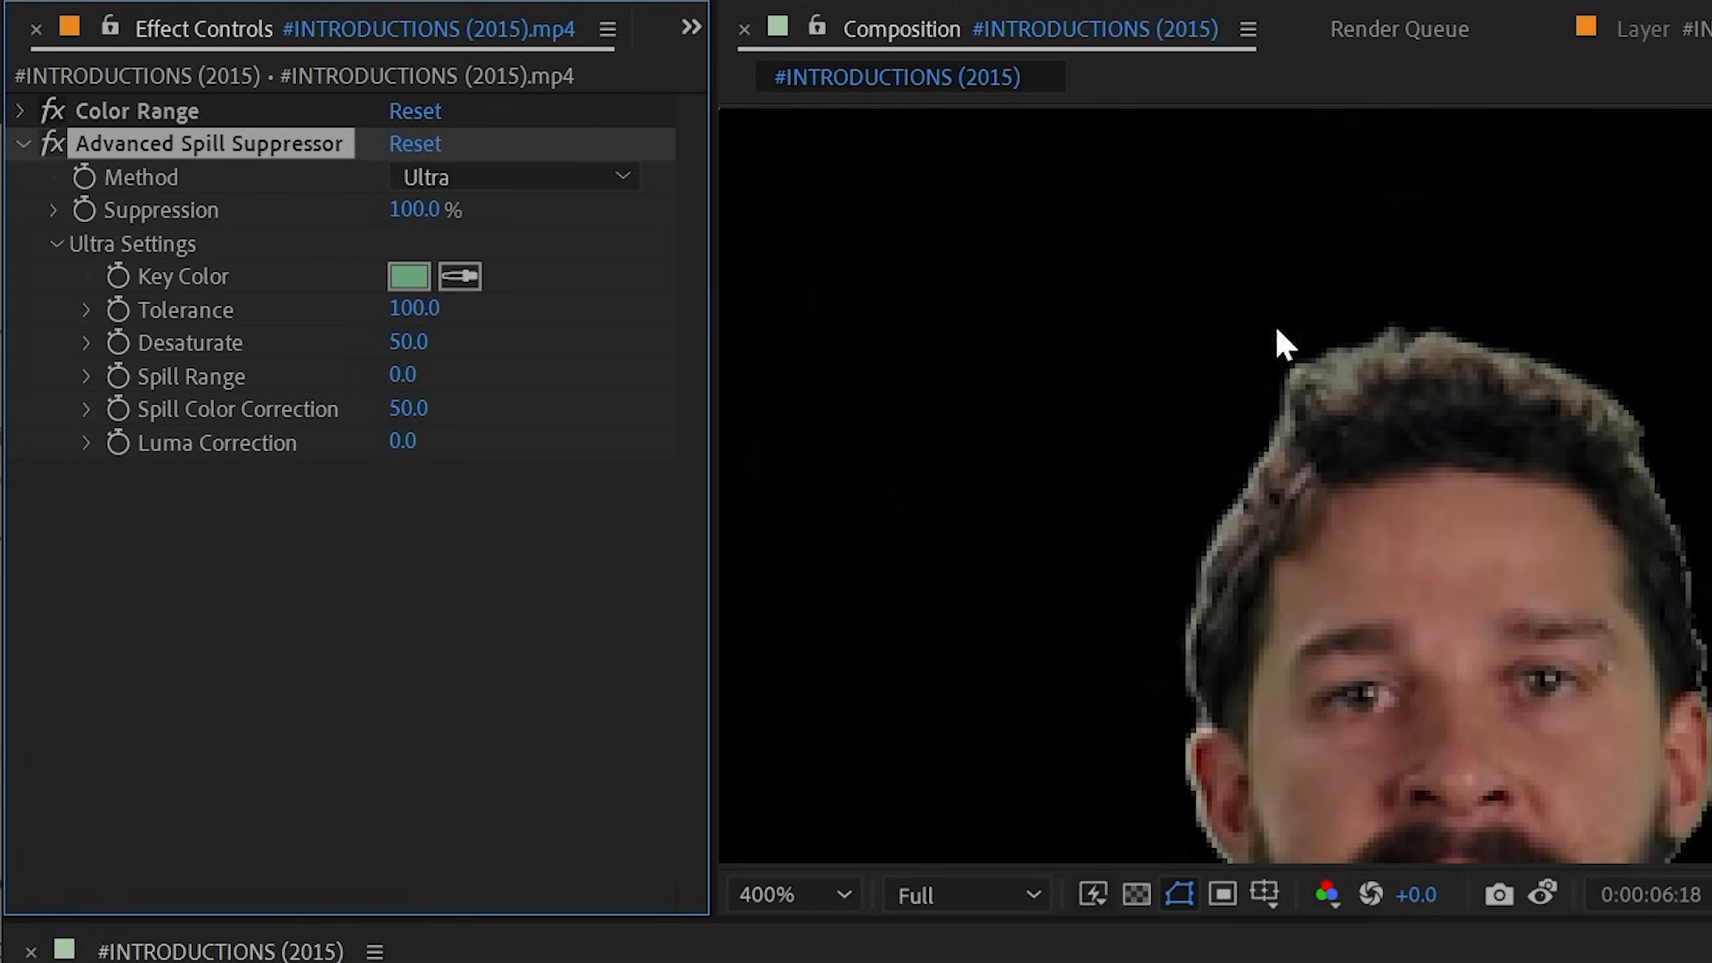
left_click_drag(409, 374, 698, 376)
left_click_drag(1596, 684, 1483, 509)
left_click_drag(1417, 446, 1563, 271)
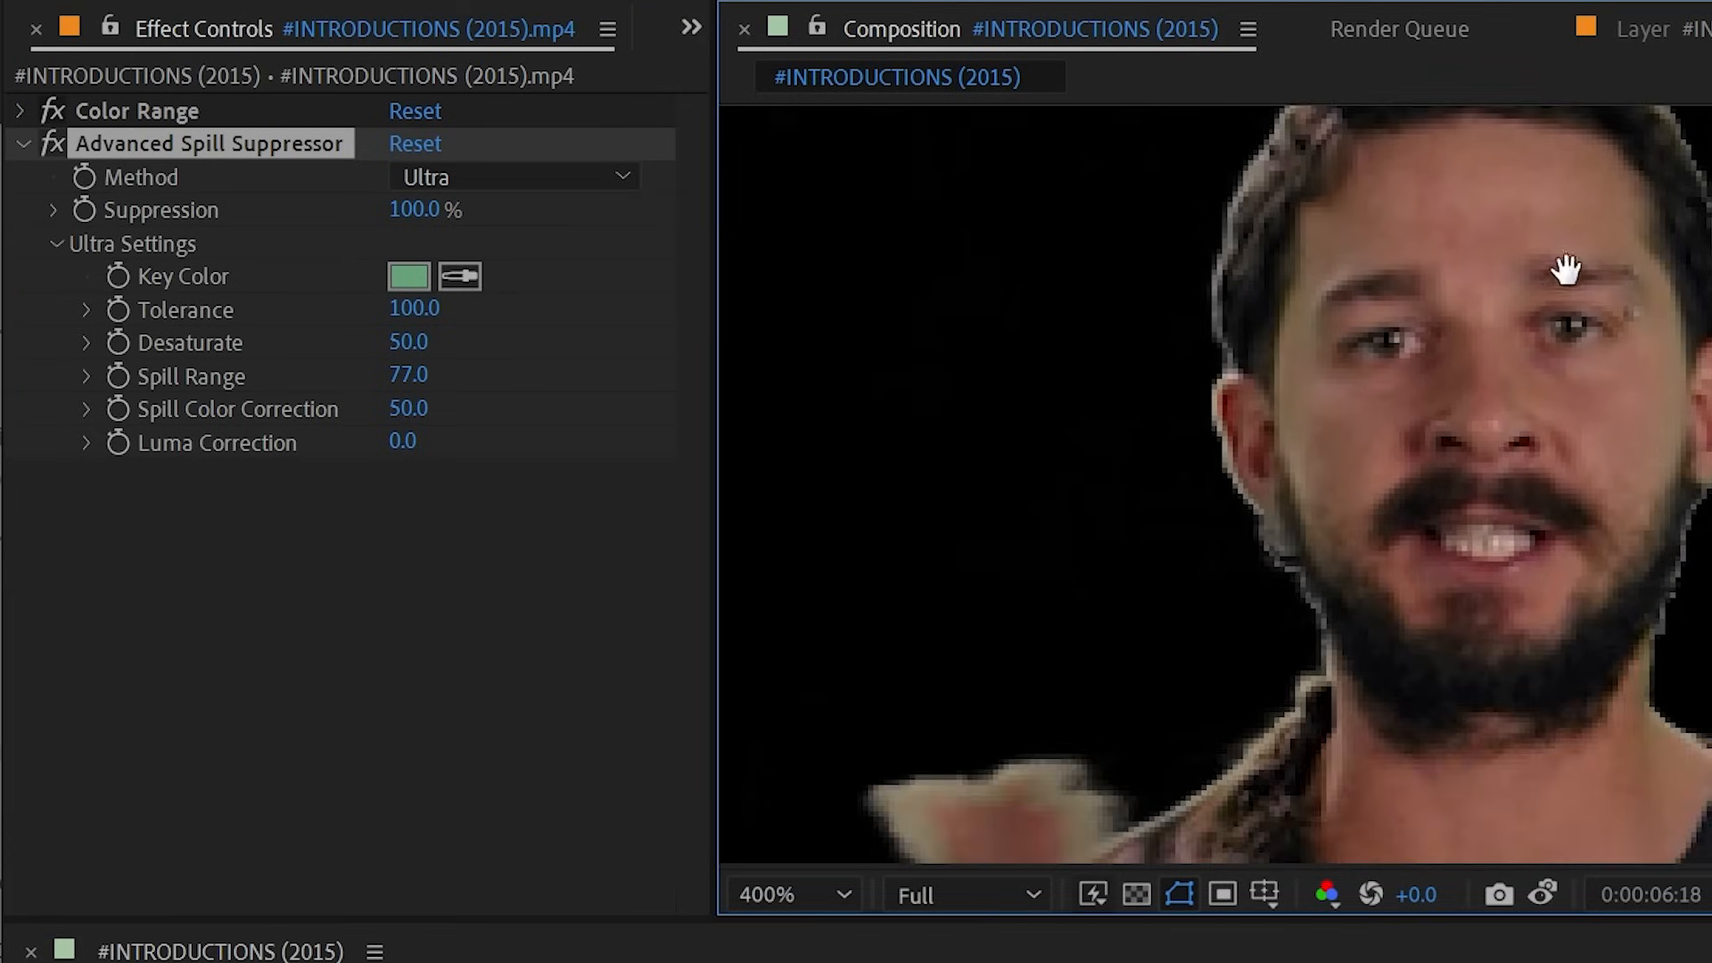
left_click_drag(1381, 710, 1284, 736)
left_click_drag(1684, 224, 1414, 785)
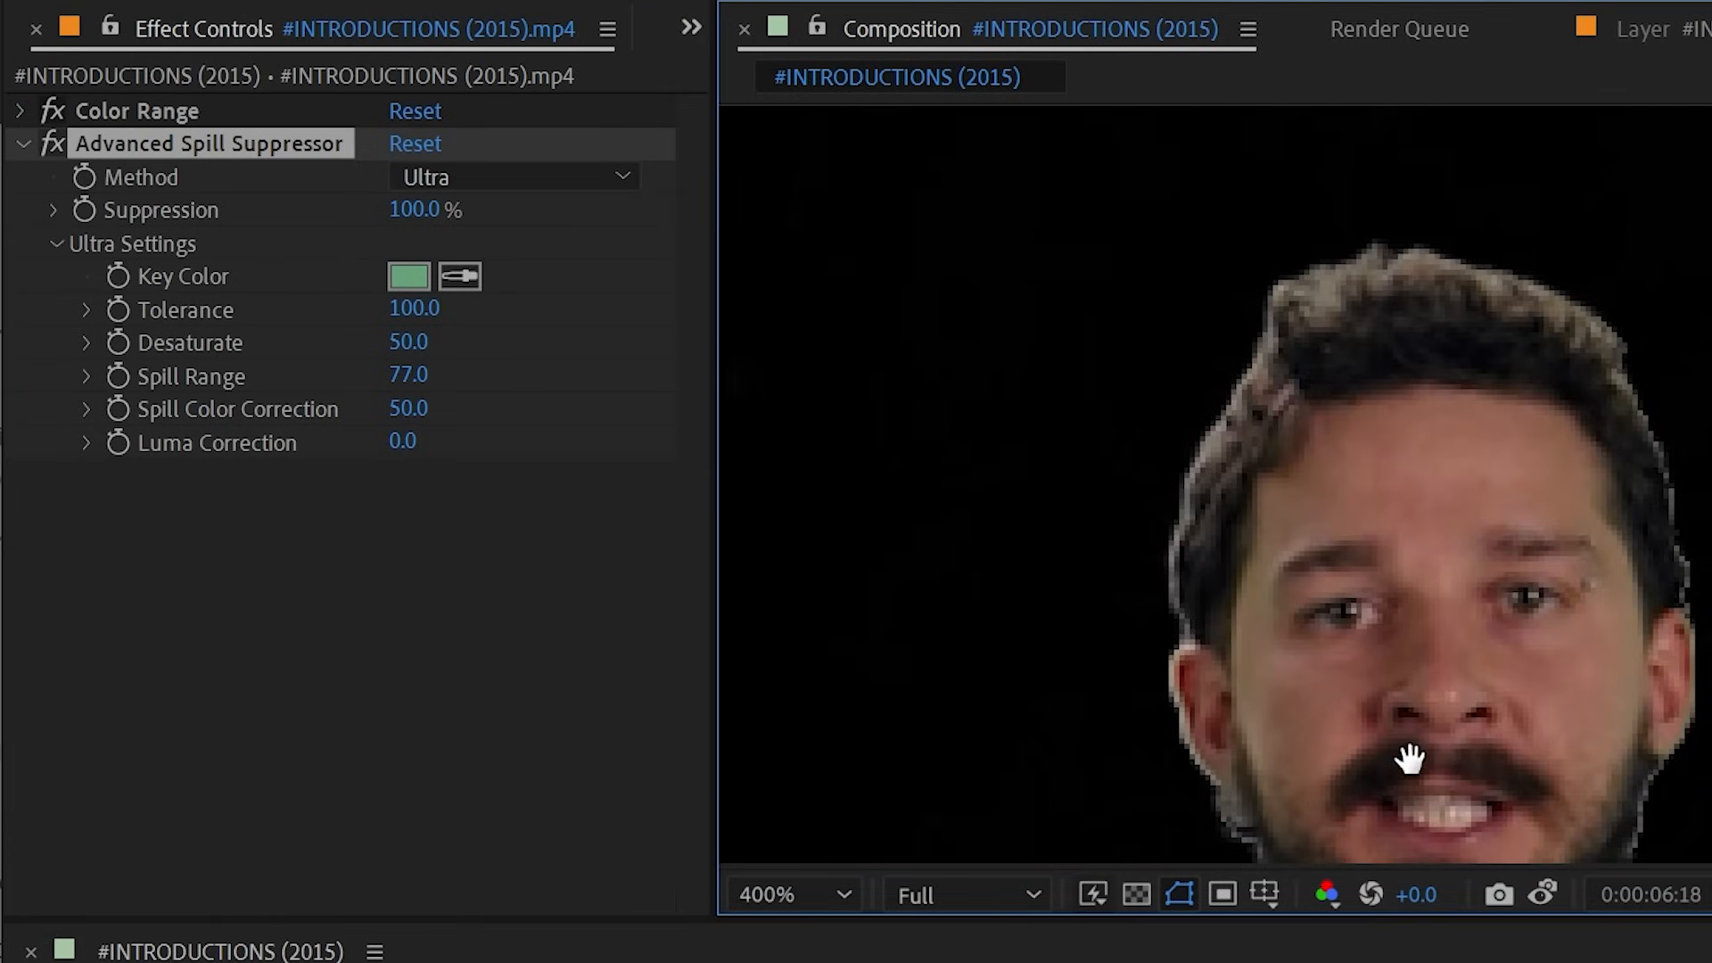
- Set the spill suppressor's Spill Range to 100 and check the edges of the raised hand
left_click_drag(408, 374, 405, 340)
left_click_drag(1406, 512, 1221, 205)
left_click_drag(1435, 704, 784, 170)
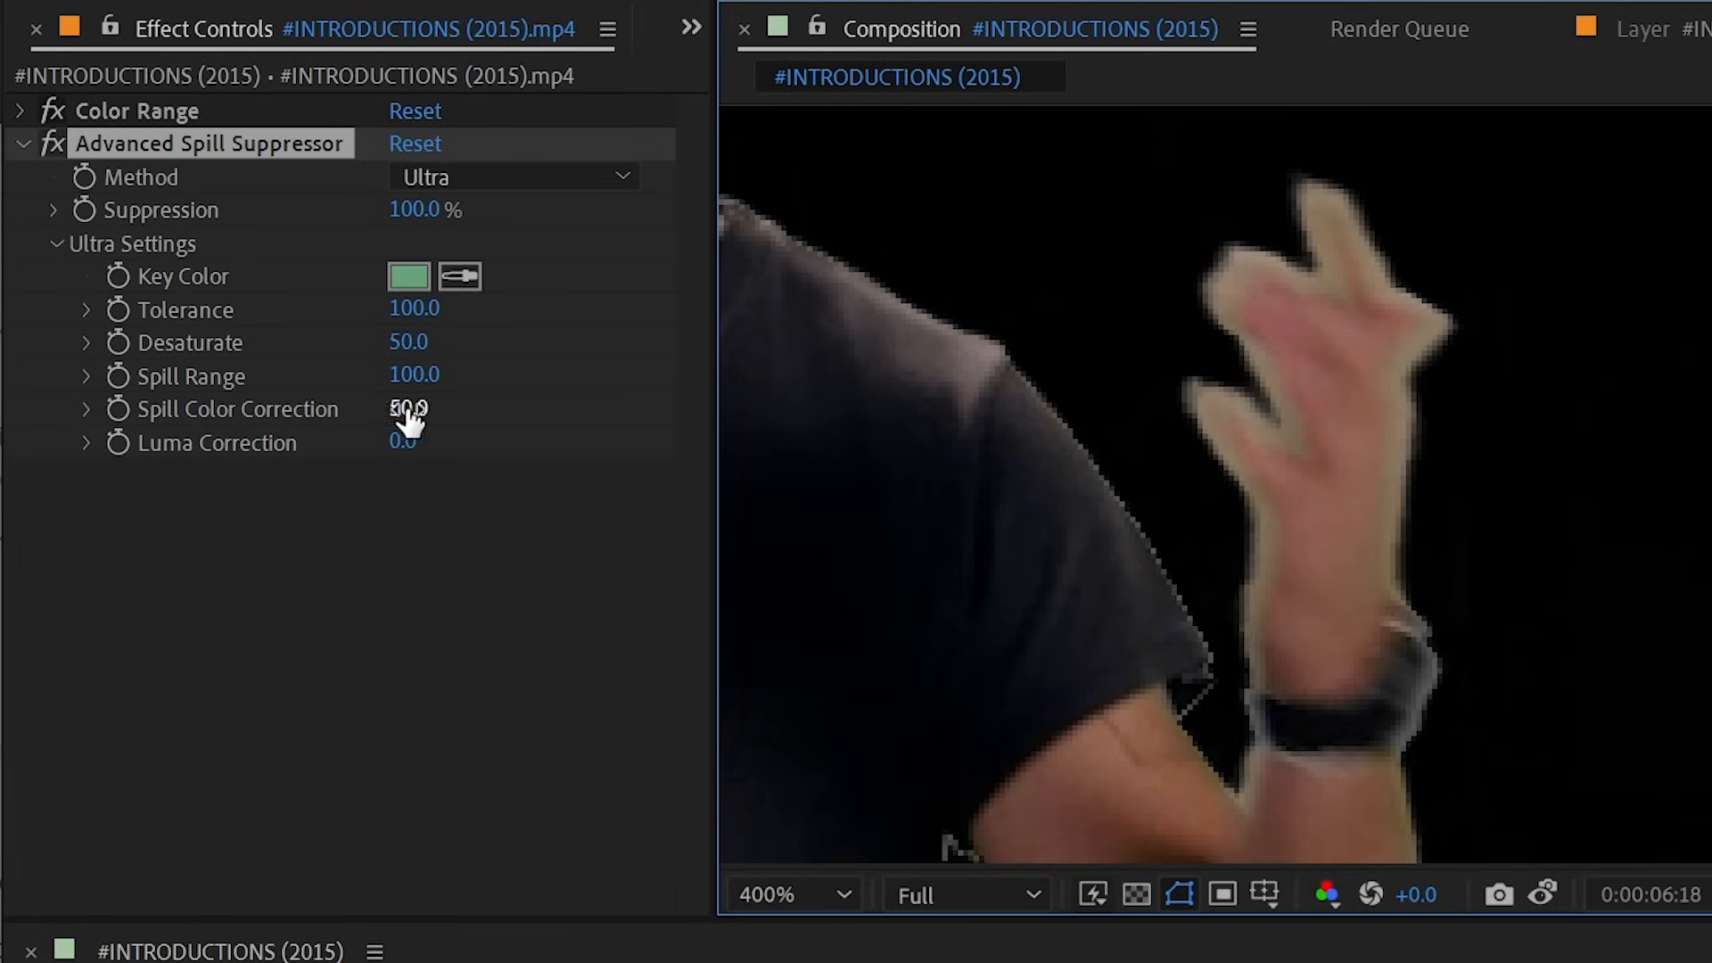
- Try Spill Color Correction at 0, check the head and hand, and set it to 61
left_click_drag(405, 410, 203, 410)
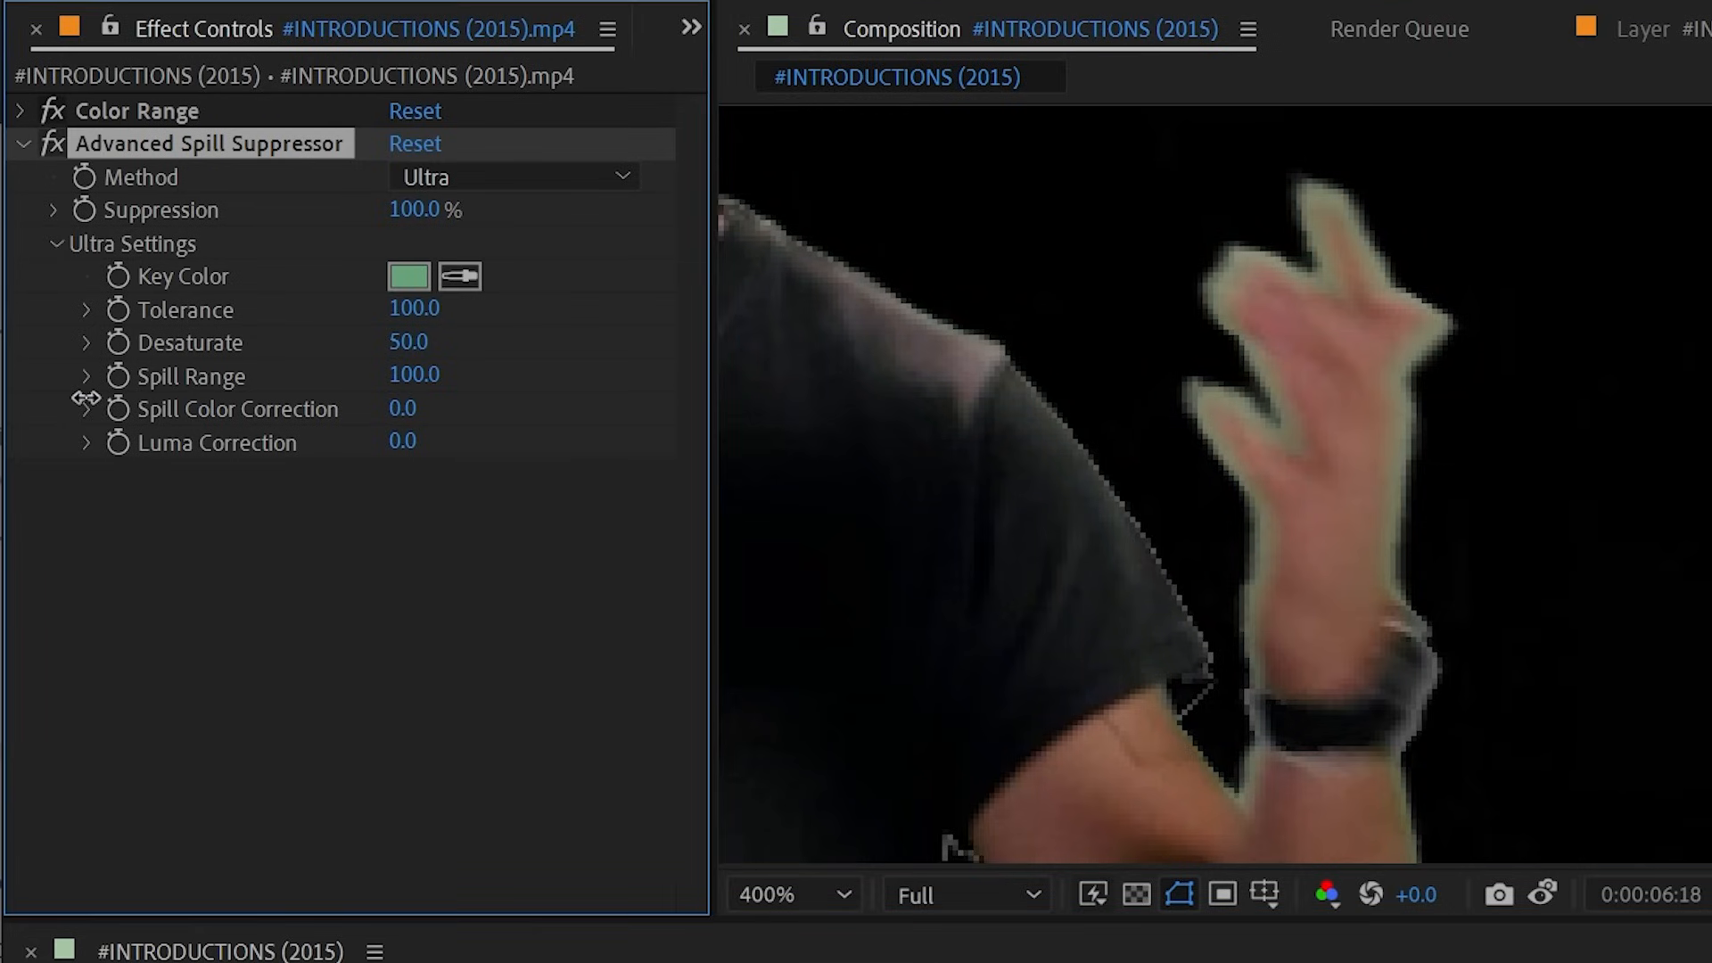
key("space")
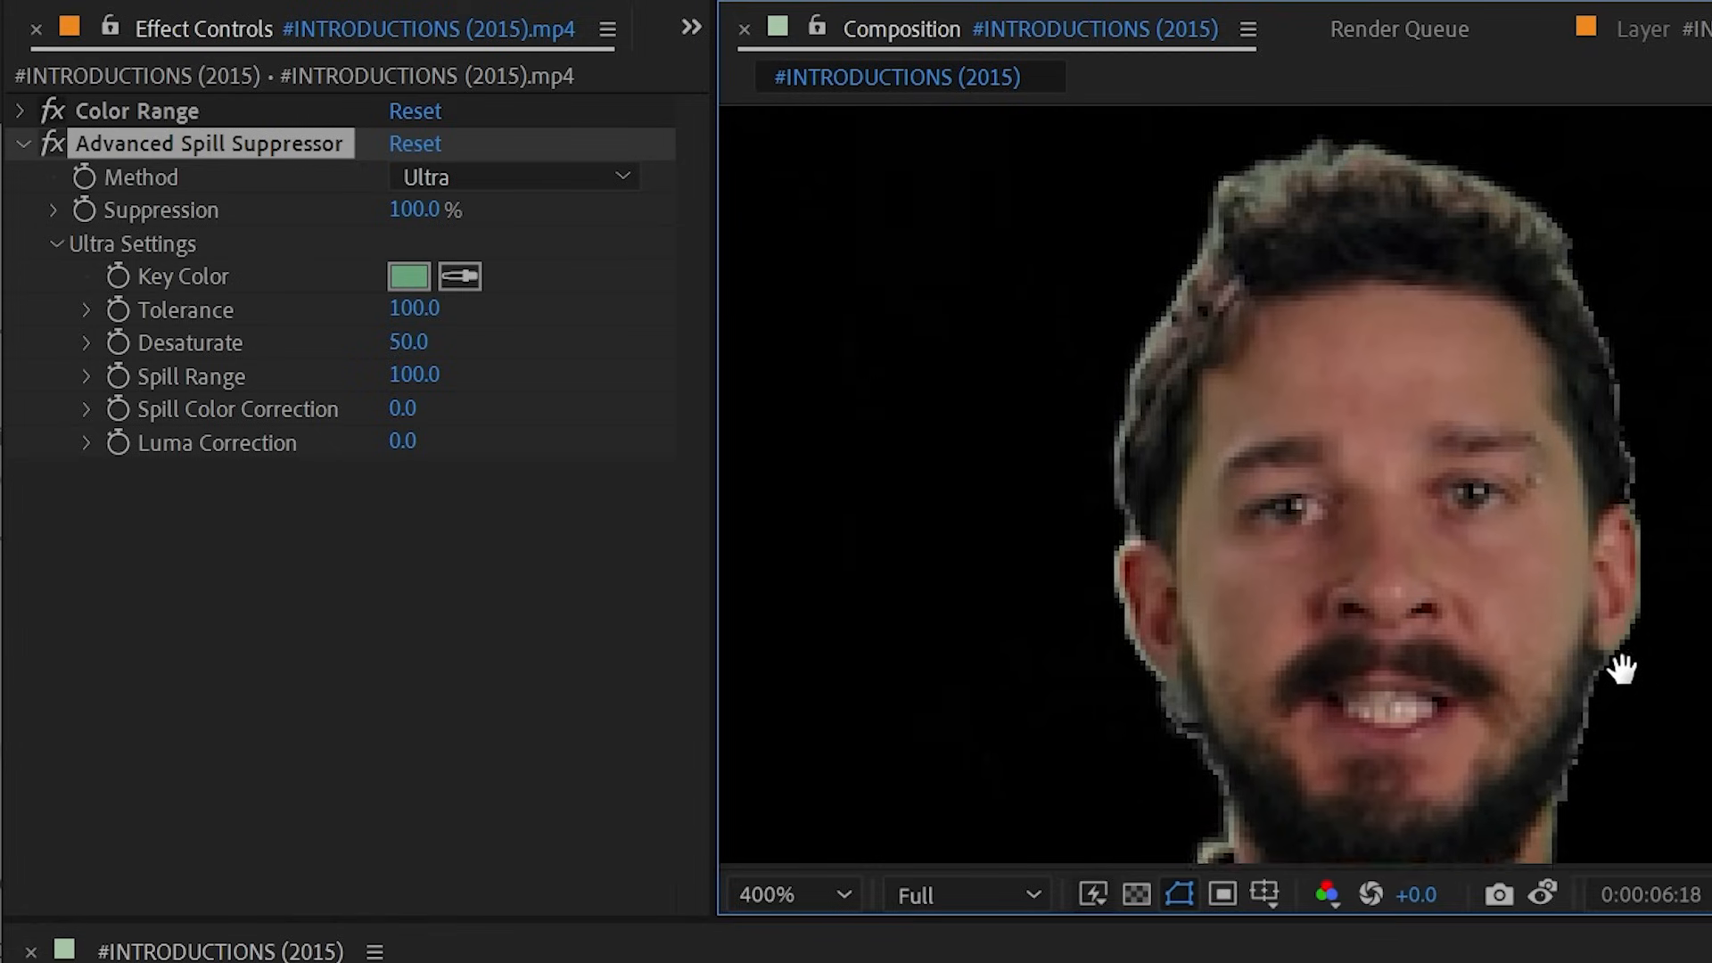
left_click_drag(1483, 550, 983, 327)
left_click_drag(393, 410, 628, 403)
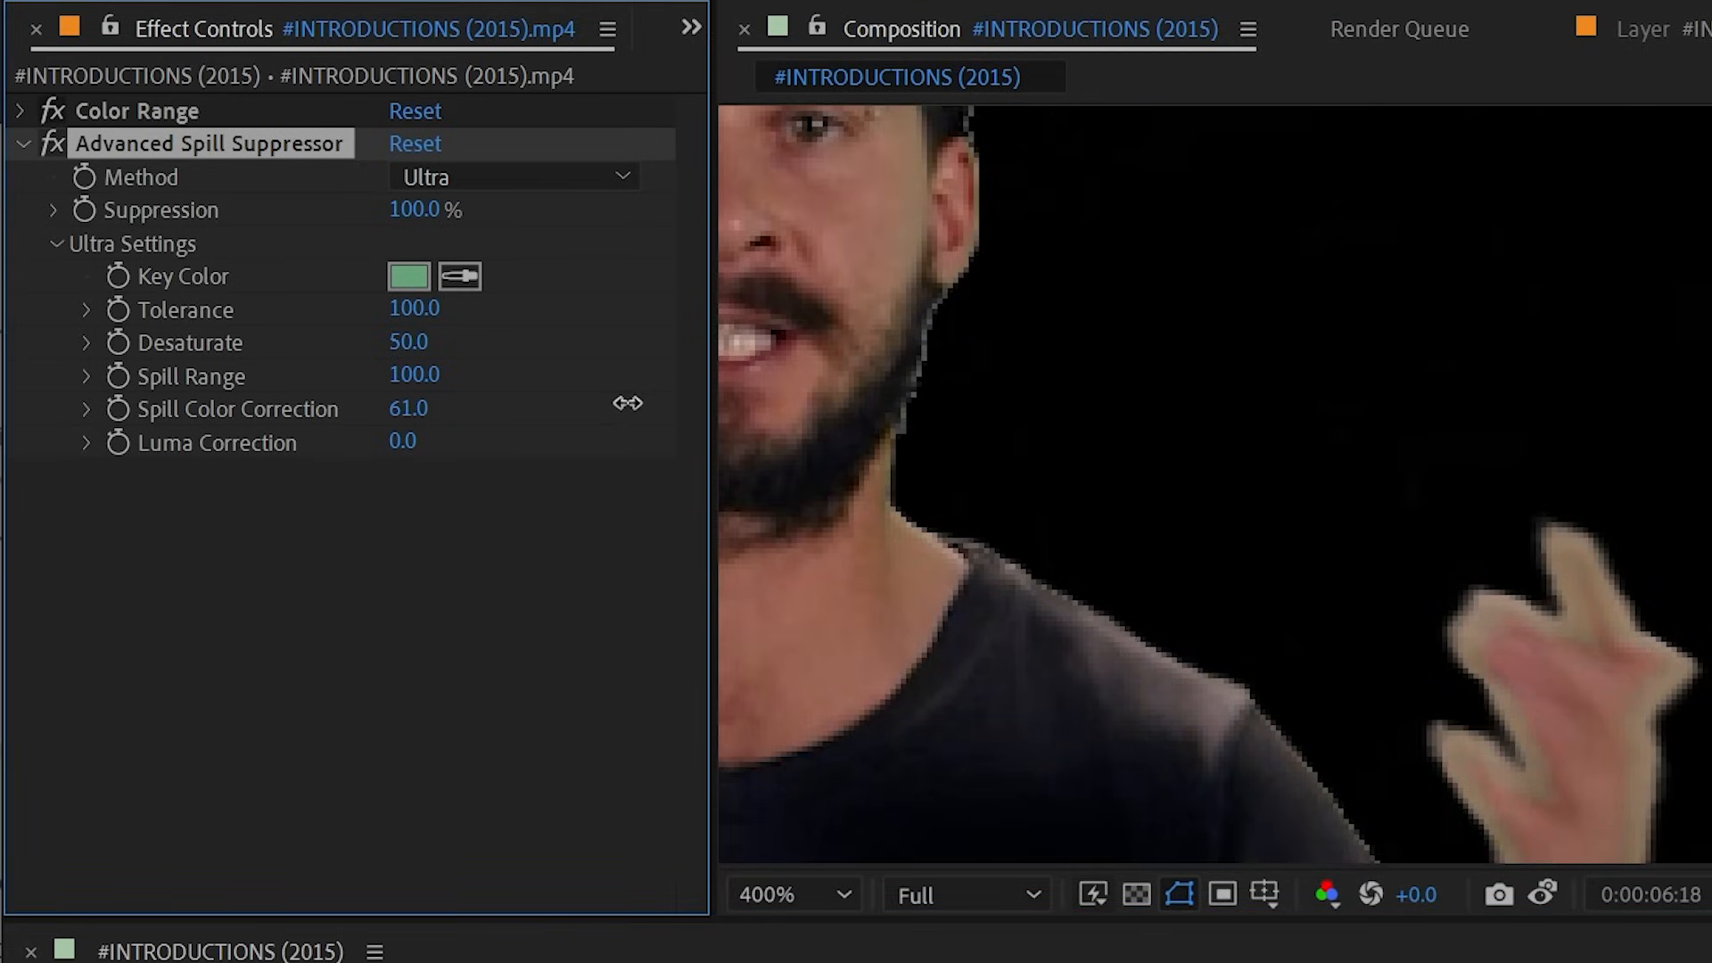
left_click_drag(904, 318, 1471, 644)
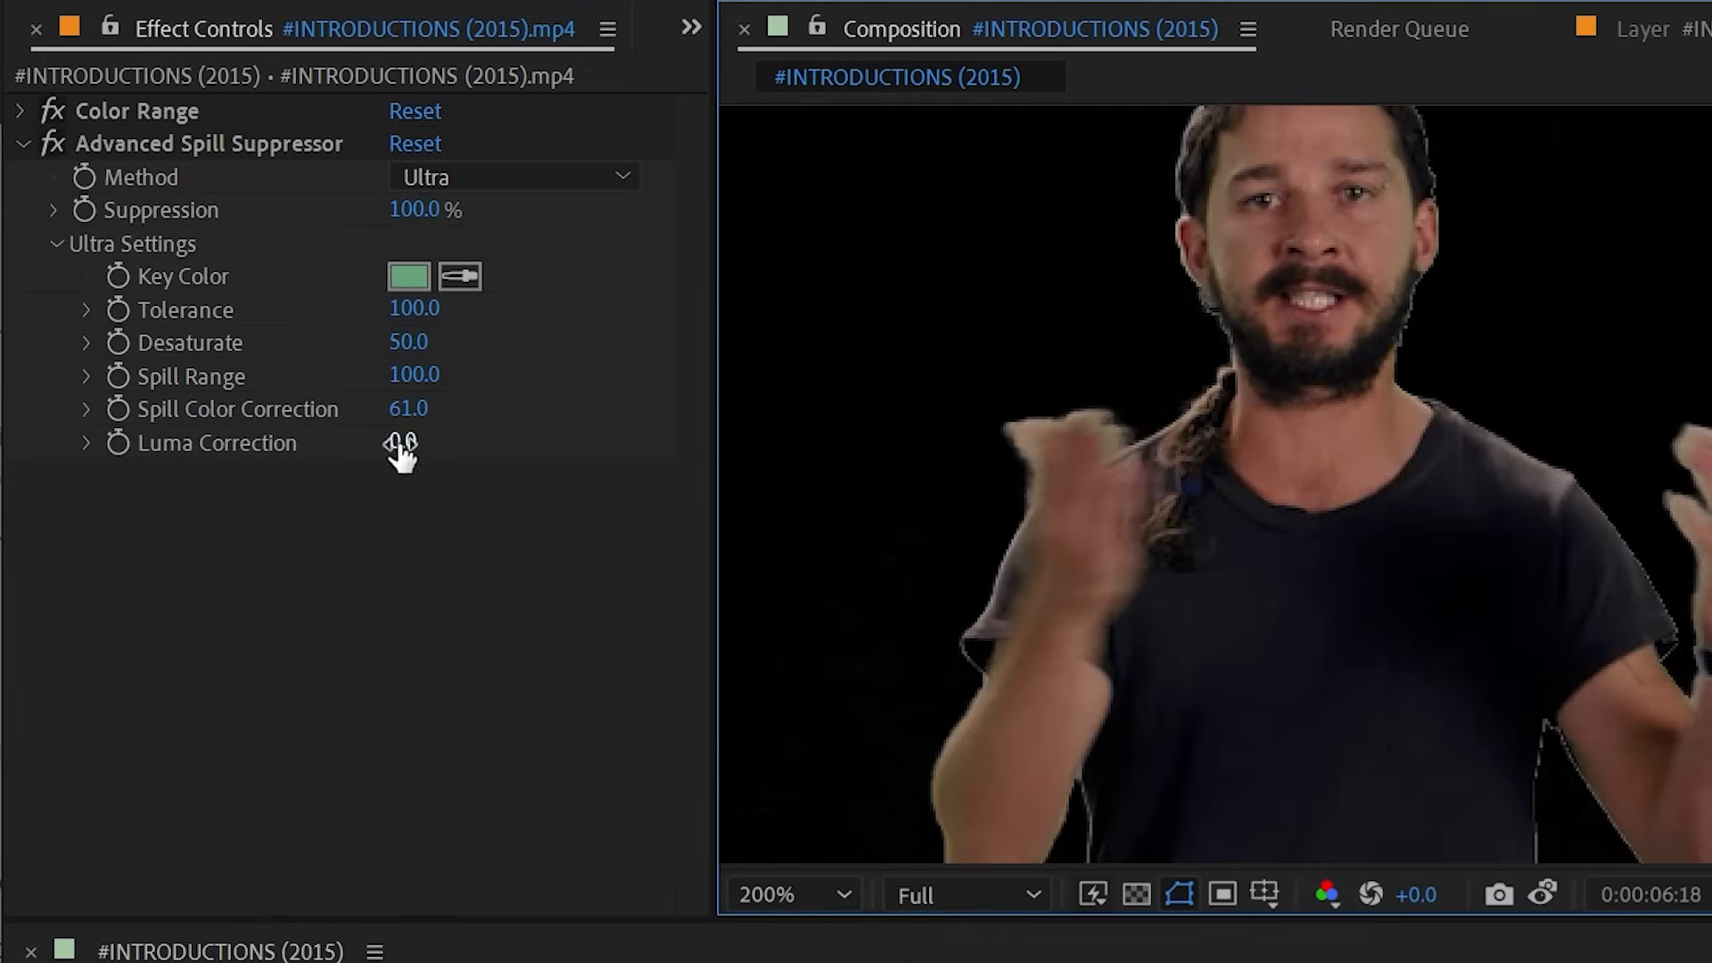
- Try Luma Correction at 60, inspect the raised hand, and lower the value to 28
mouse_move(402, 444)
left_mouse_down()
mouse_move(558, 446)
mouse_move(322, 447)
mouse_move(566, 439)
mouse_move(419, 441)
left_mouse_up()
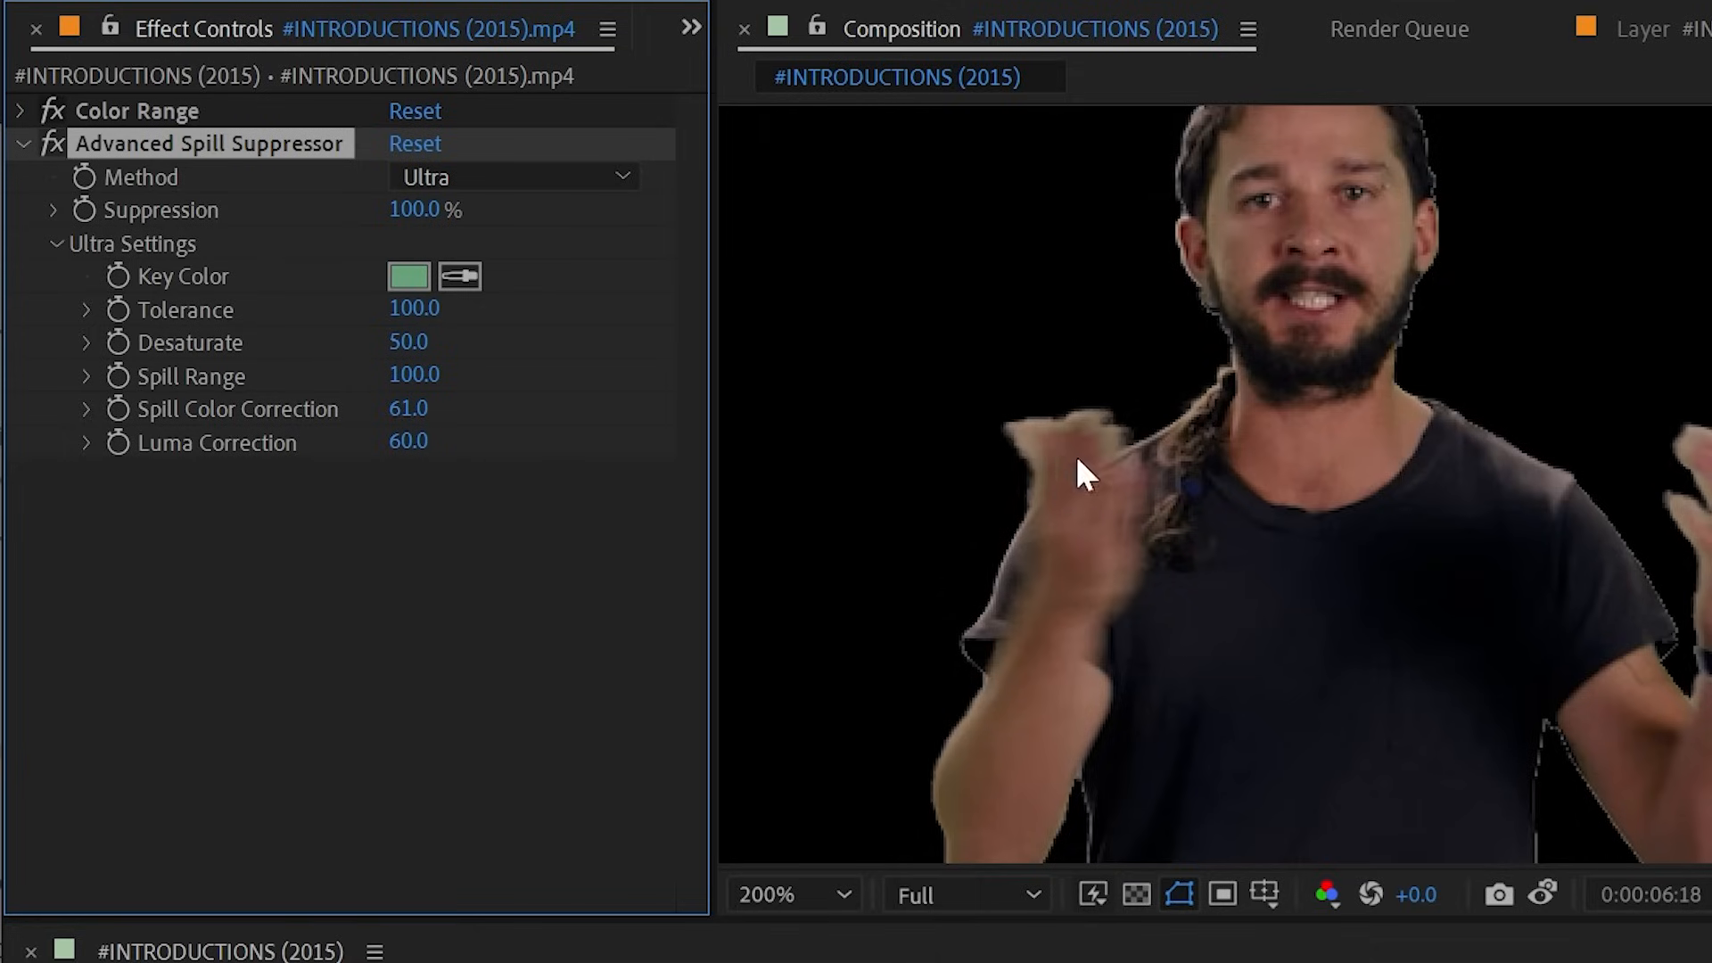
scroll(1073, 452, "up", 1)
left_click_drag(951, 447, 1471, 480)
left_click_drag(1471, 961, 1464, 961)
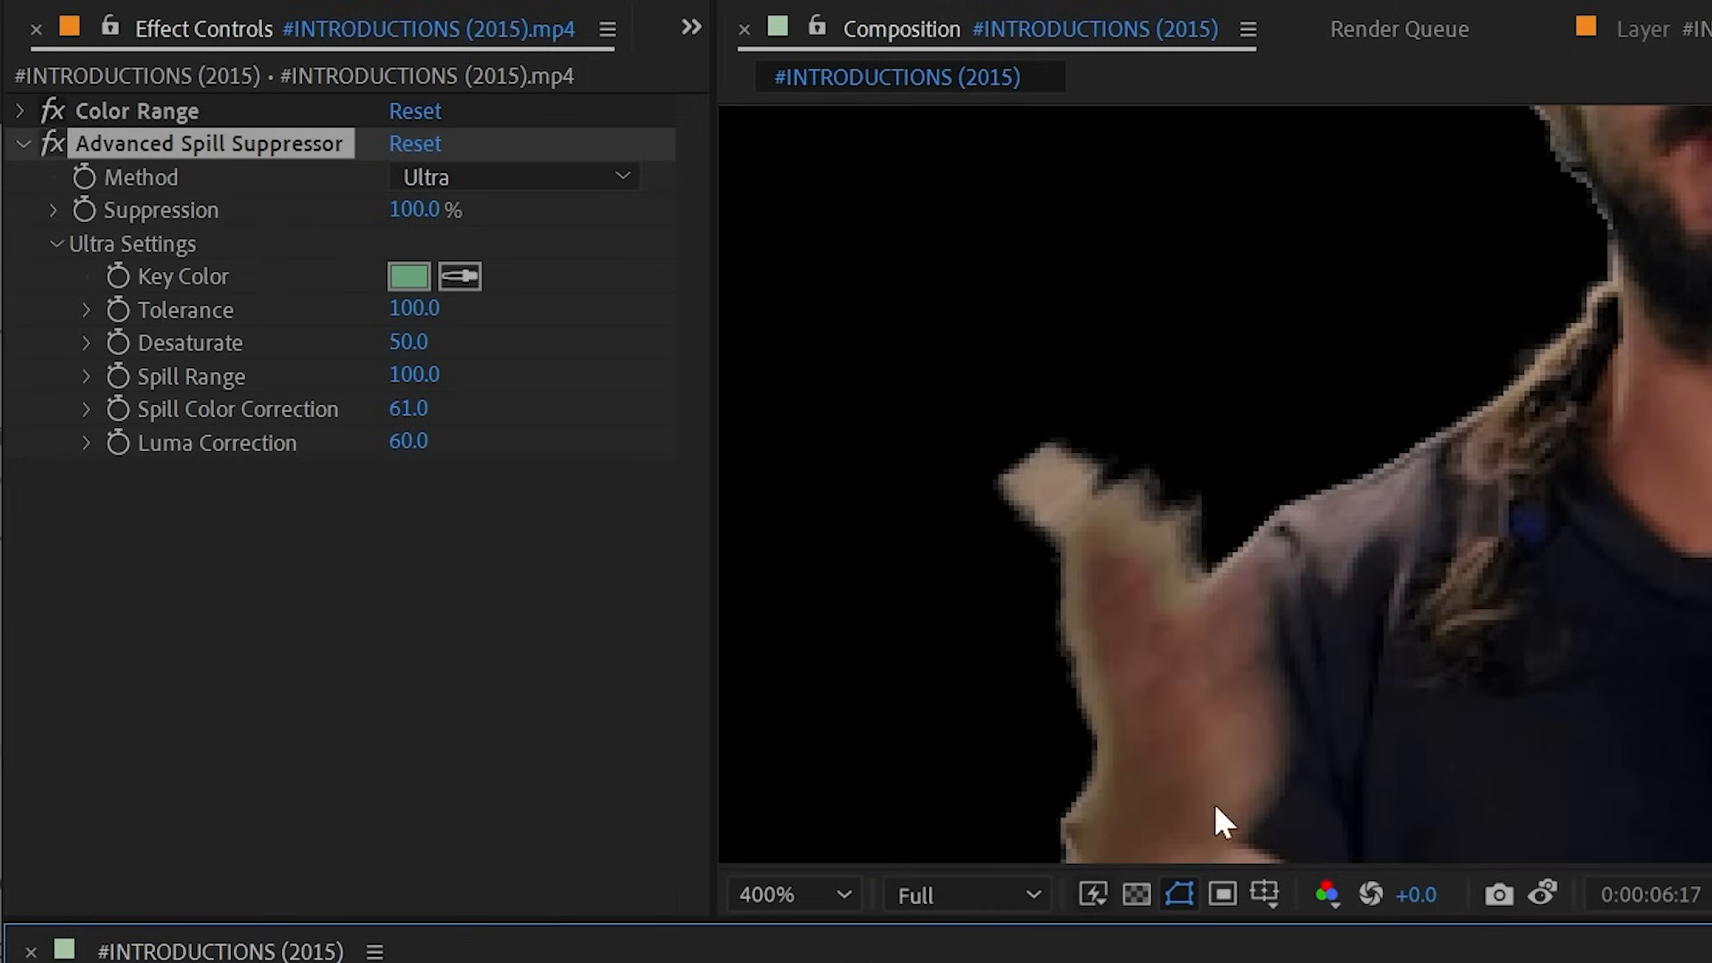
left_click_drag(397, 443, 330, 476)
scroll(929, 528, "down", 1)
key("space")
left_click_drag(1193, 567, 1166, 376)
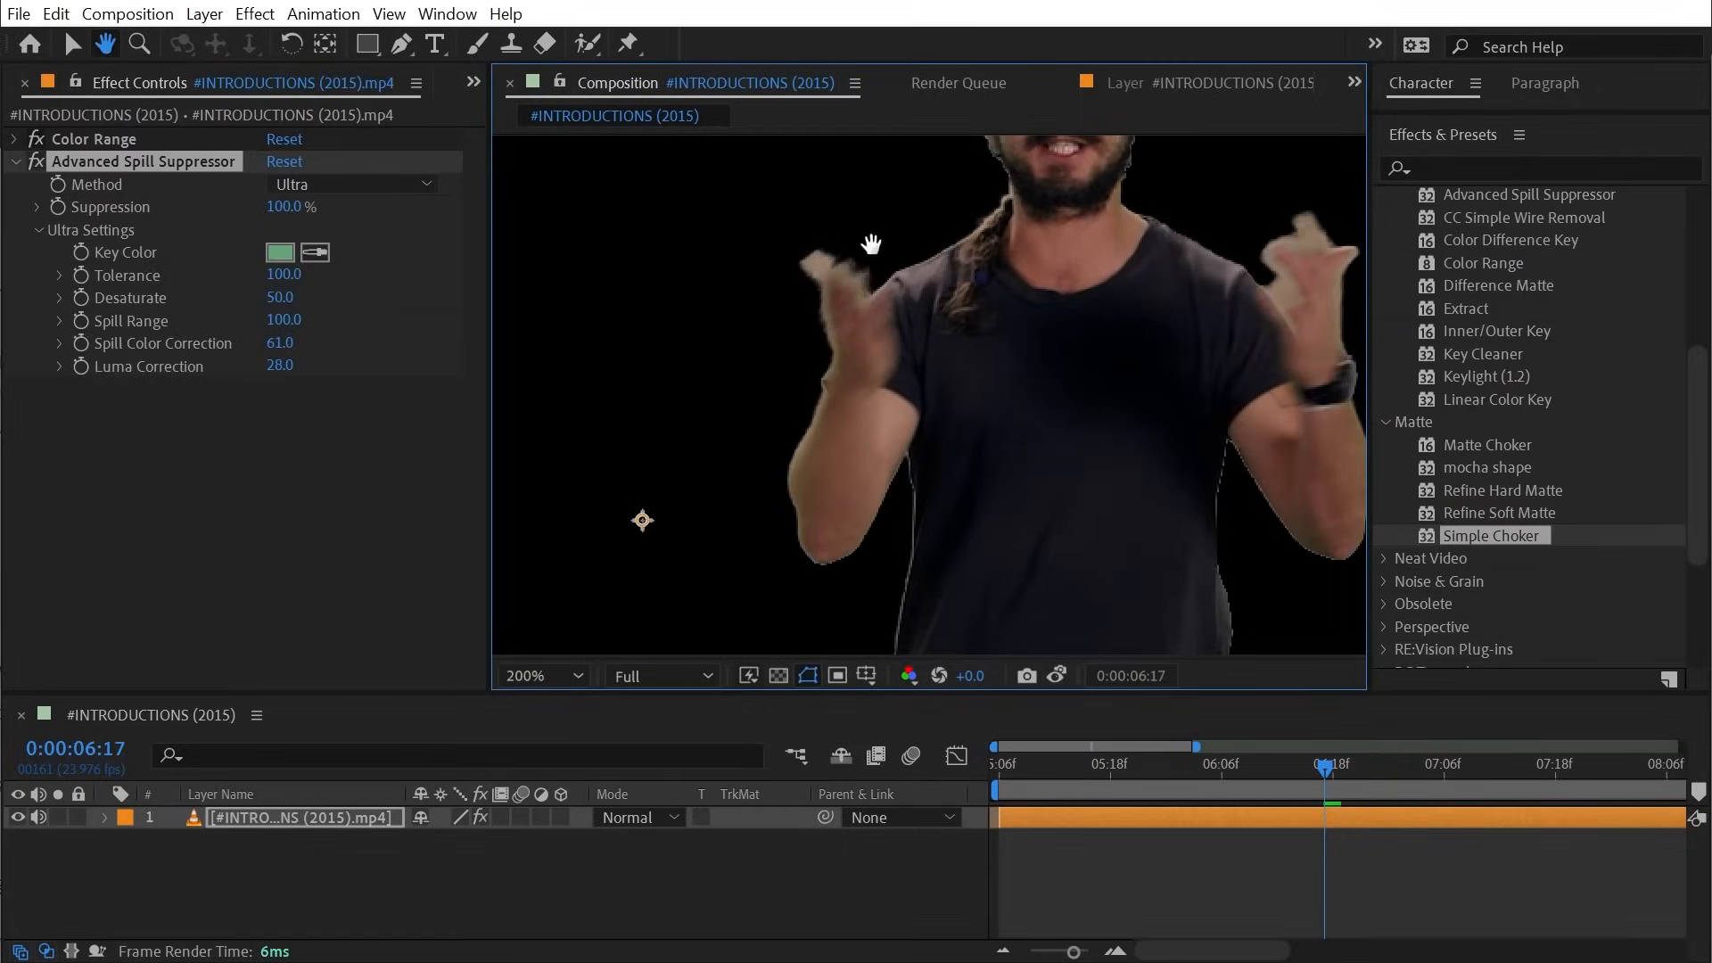
left_click_drag(871, 244, 917, 554)
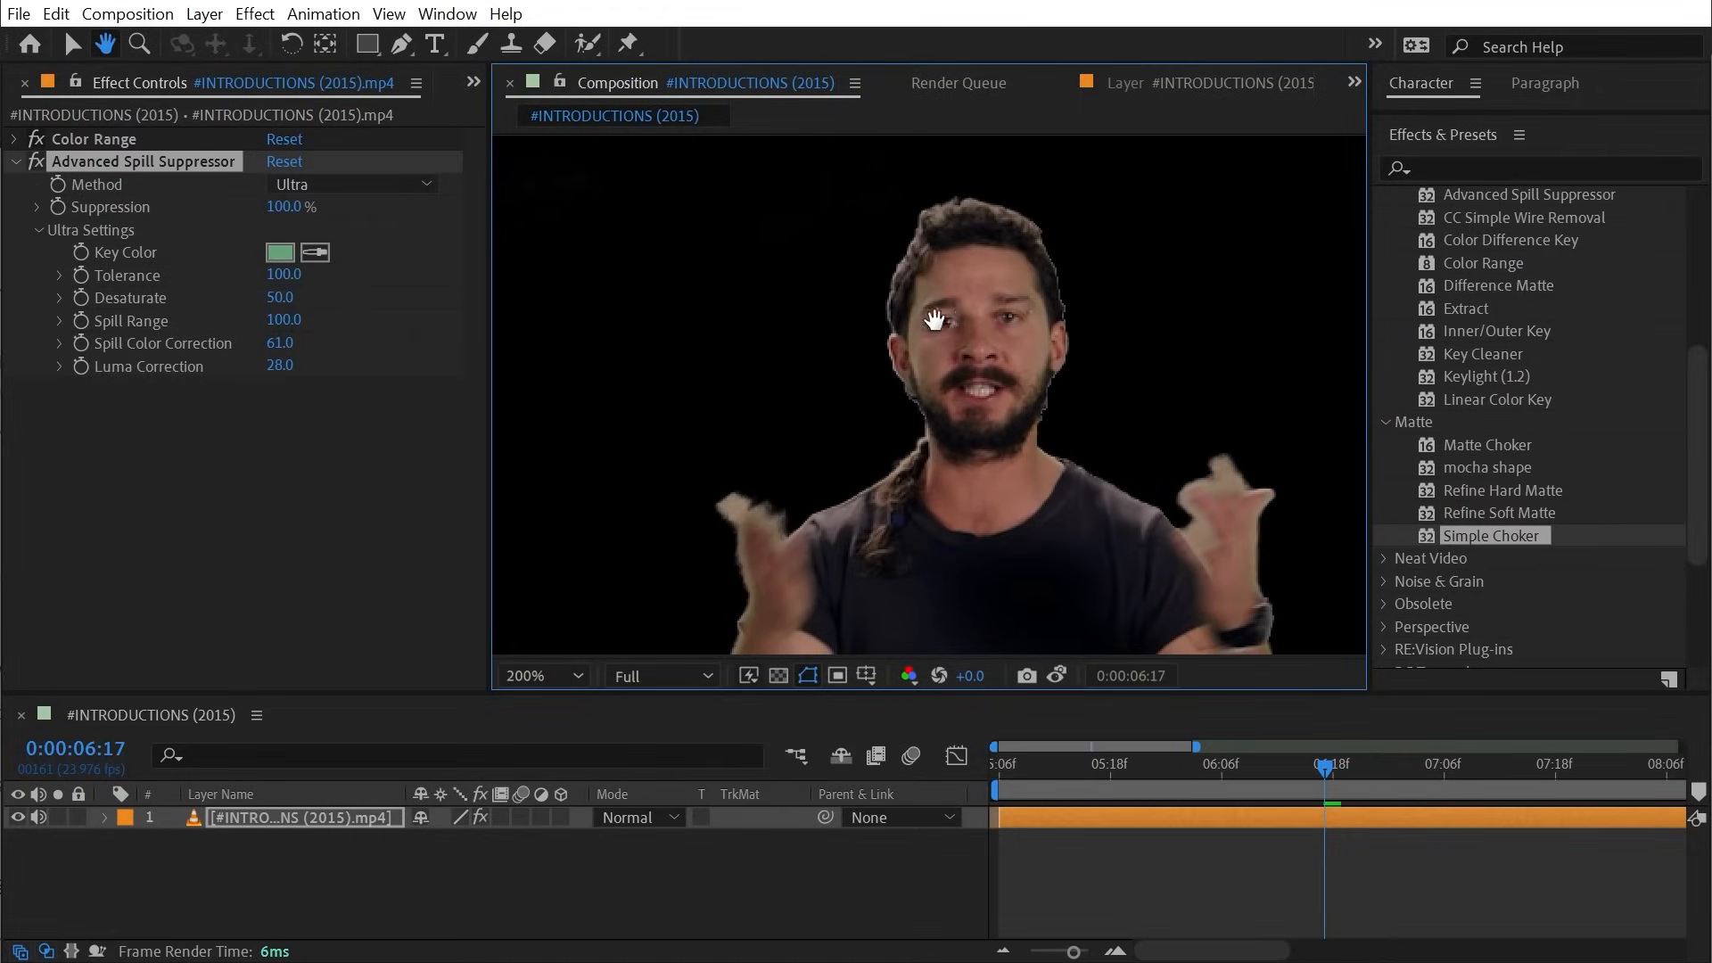
left_click_drag(936, 320, 892, 348)
- Add the Key Cleaner effect to the layer between Color Range and Advanced Spill Suppressor
left_click(140, 136)
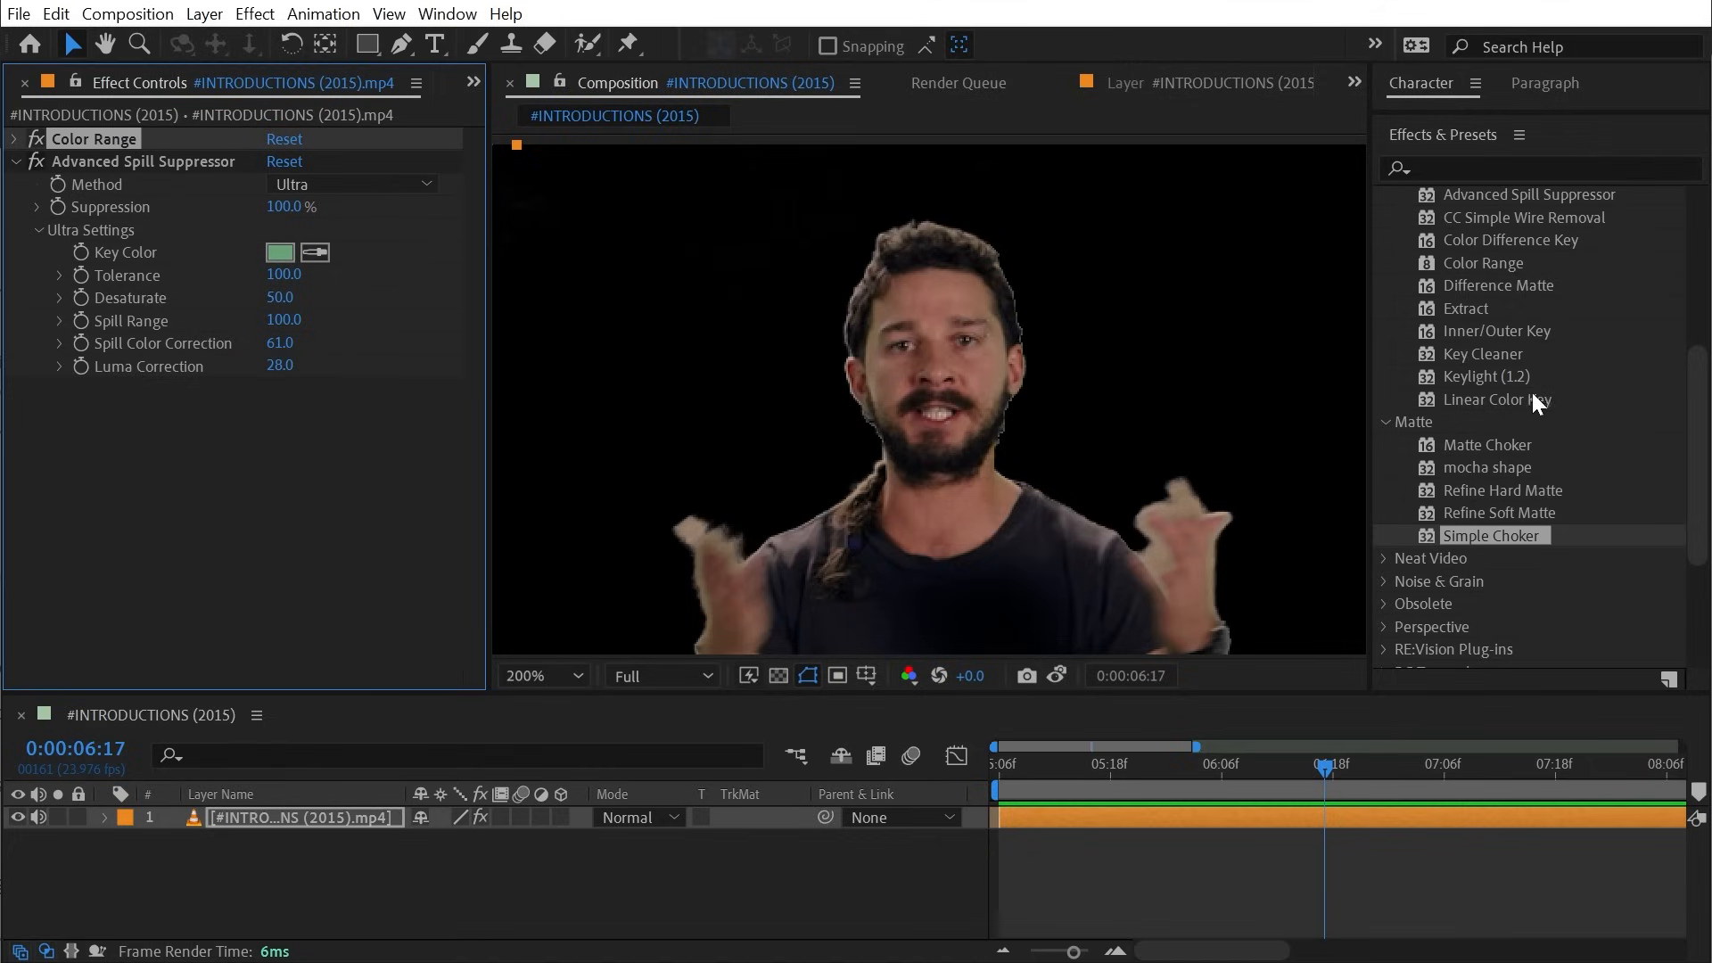
left_click(1495, 383)
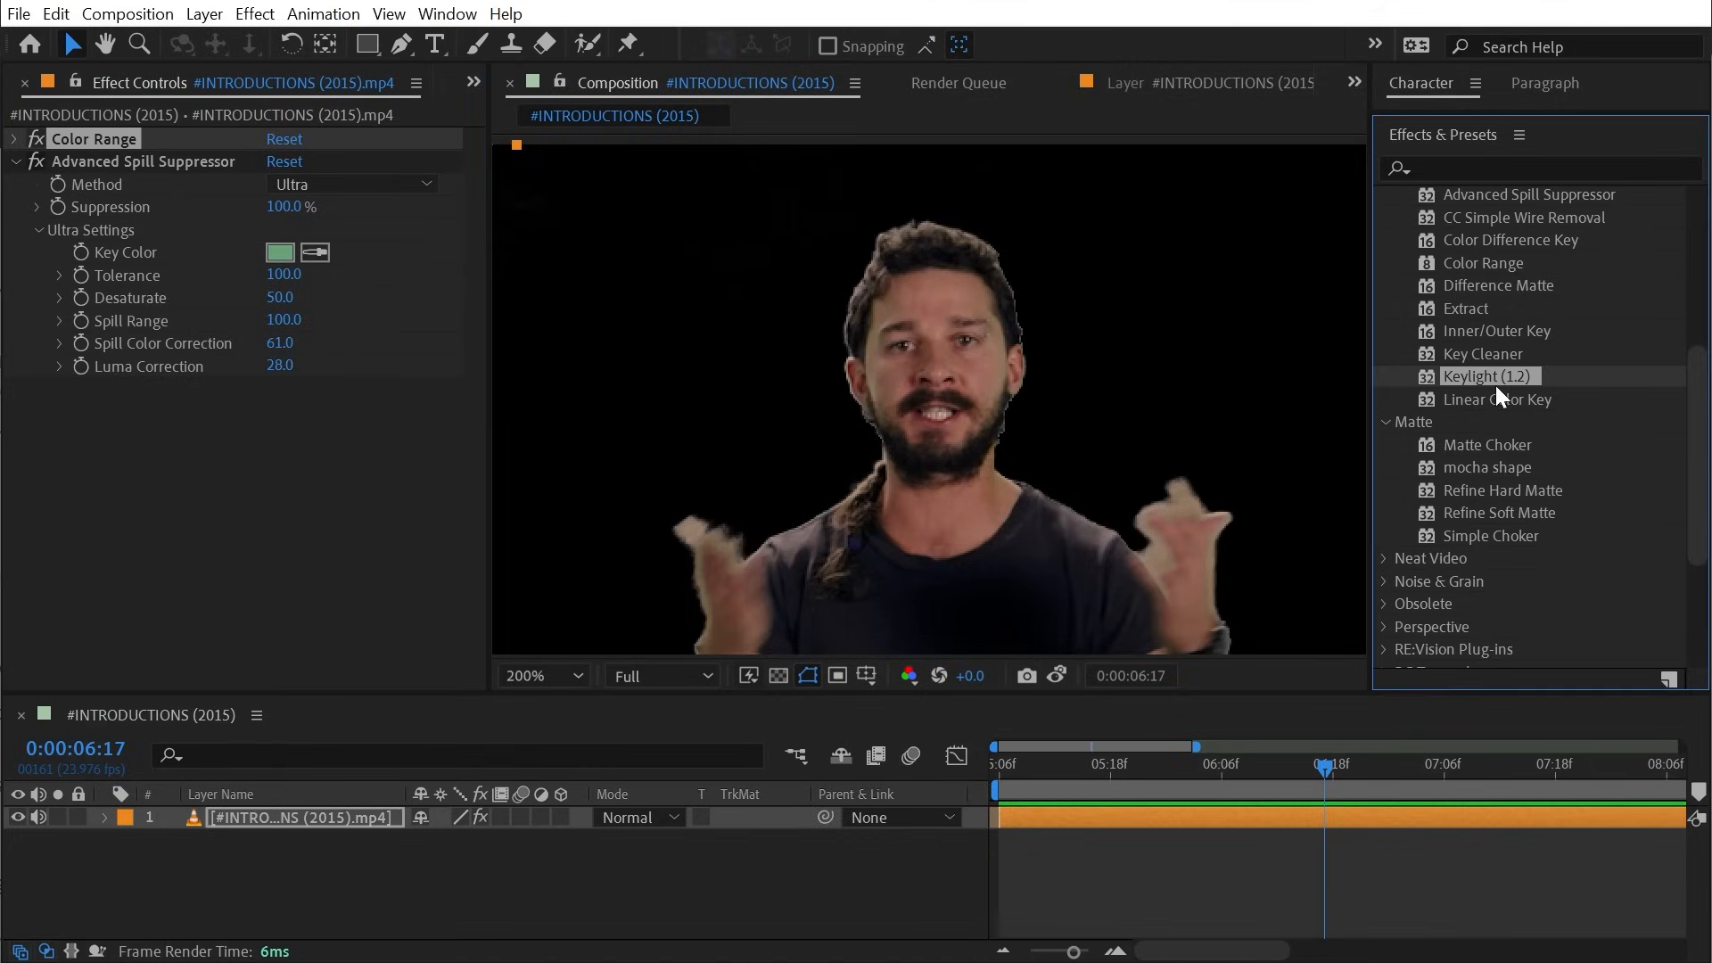
left_click(158, 166)
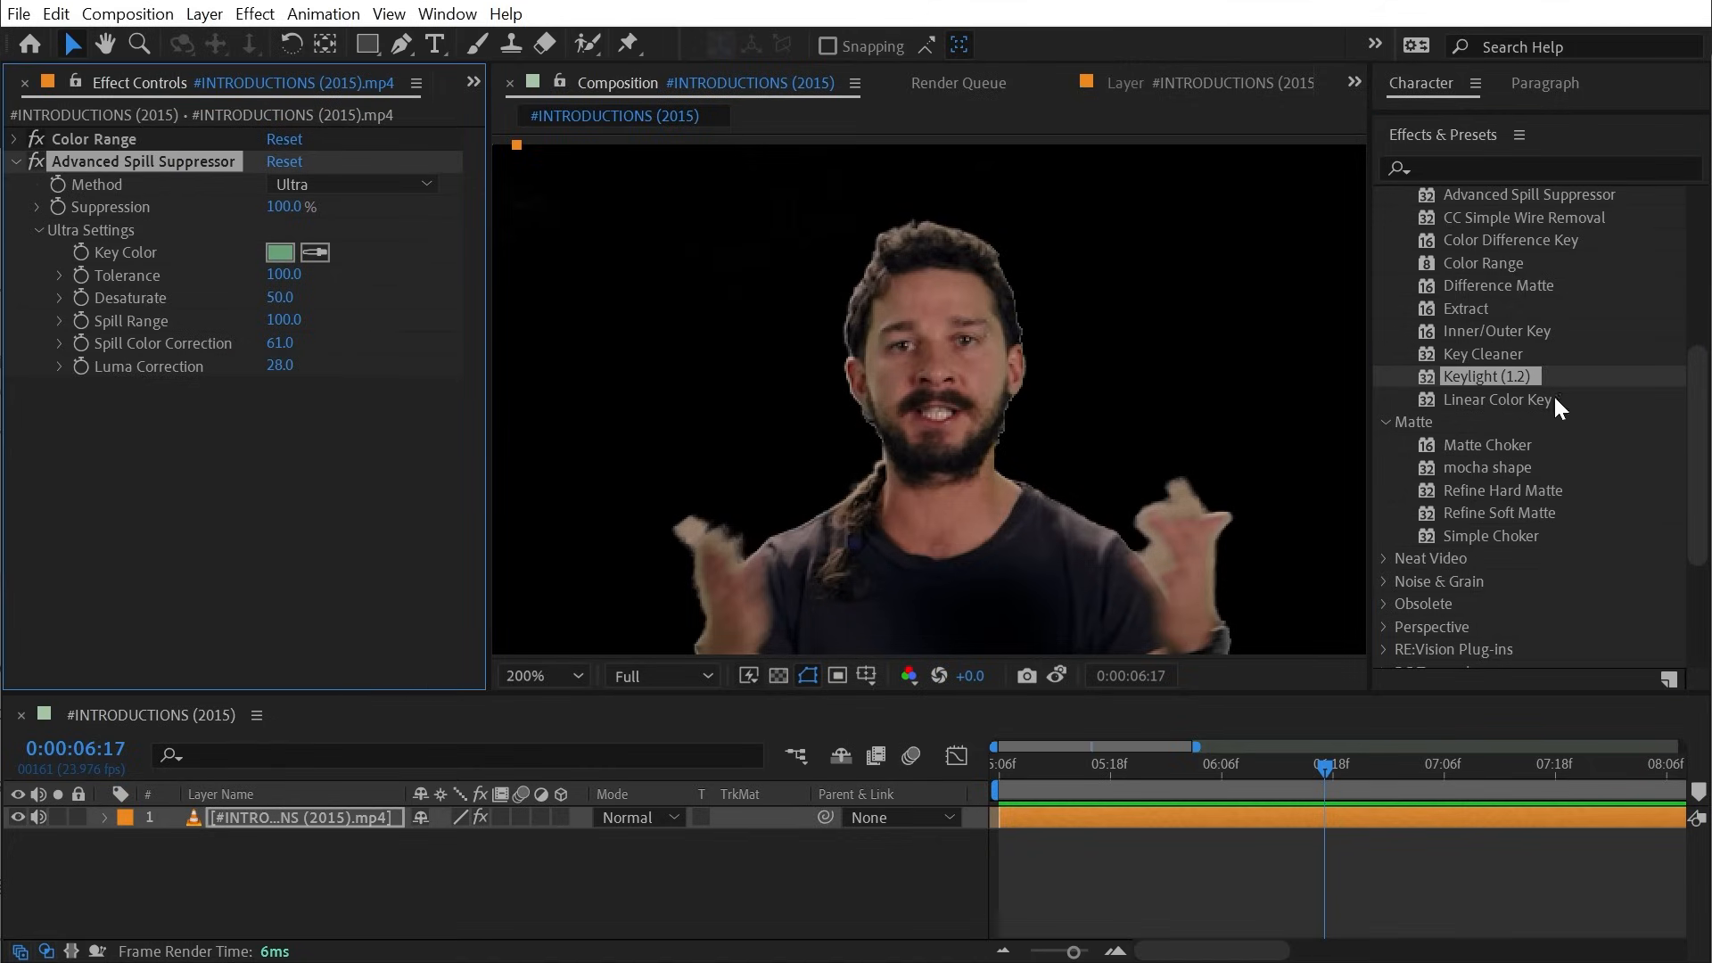
scroll(1566, 303, "up", 2)
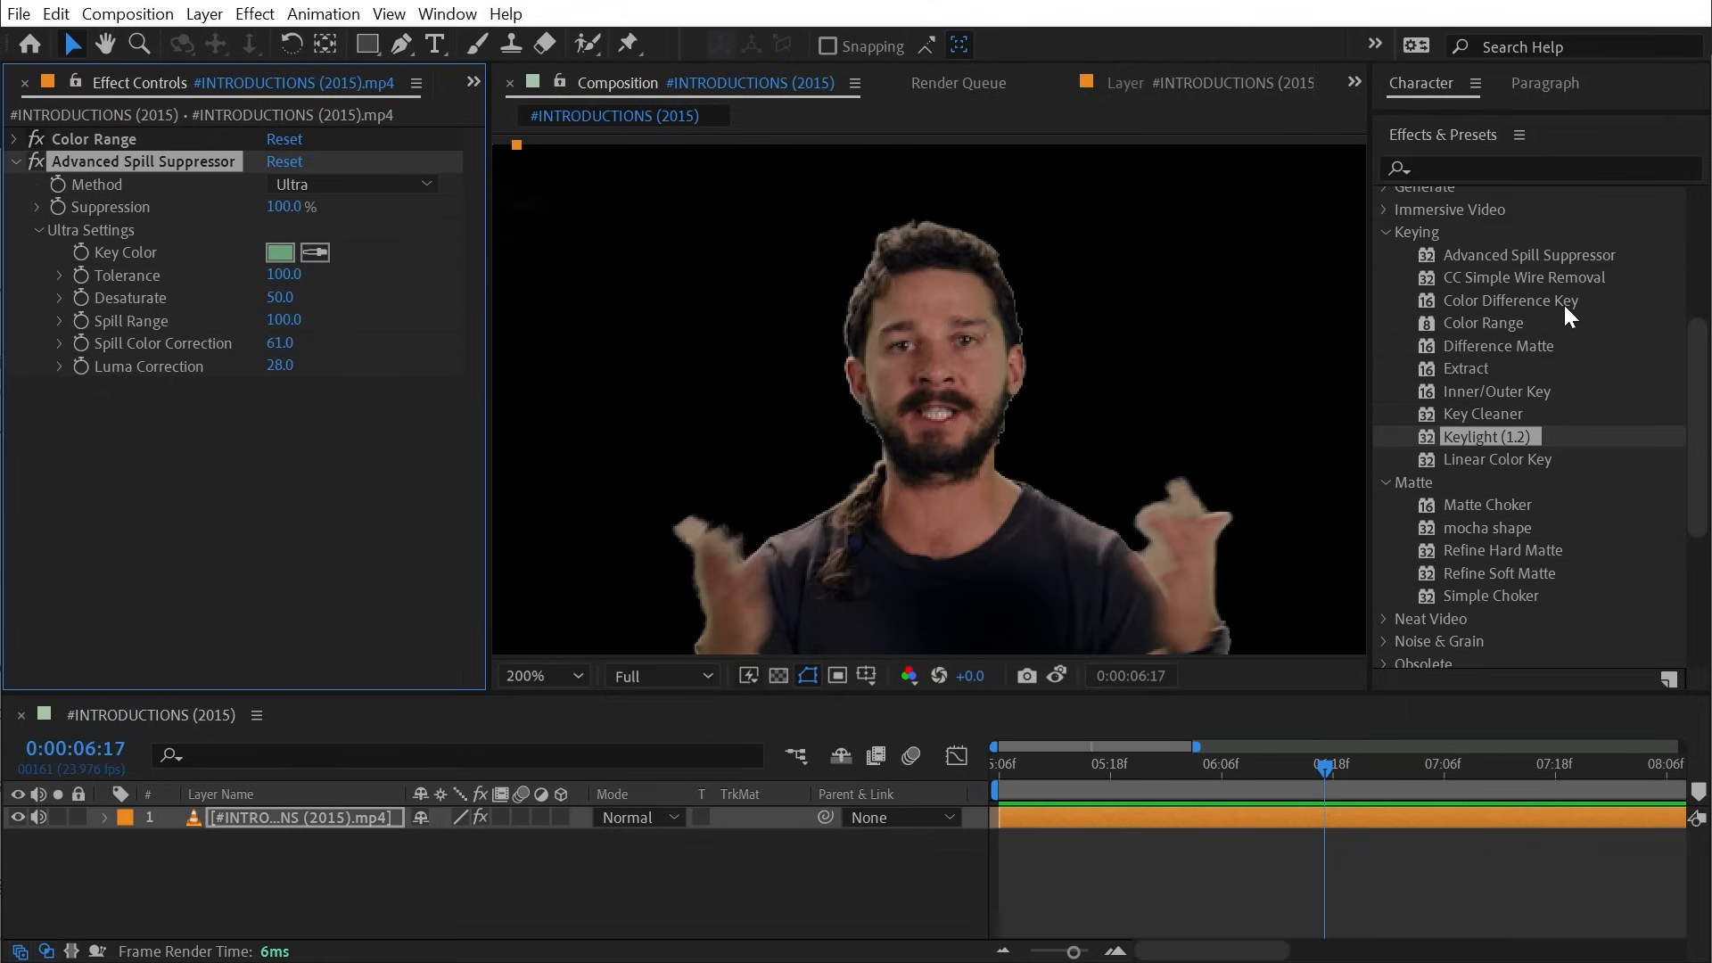
scroll(1563, 302, "down", 1)
left_click(1483, 397)
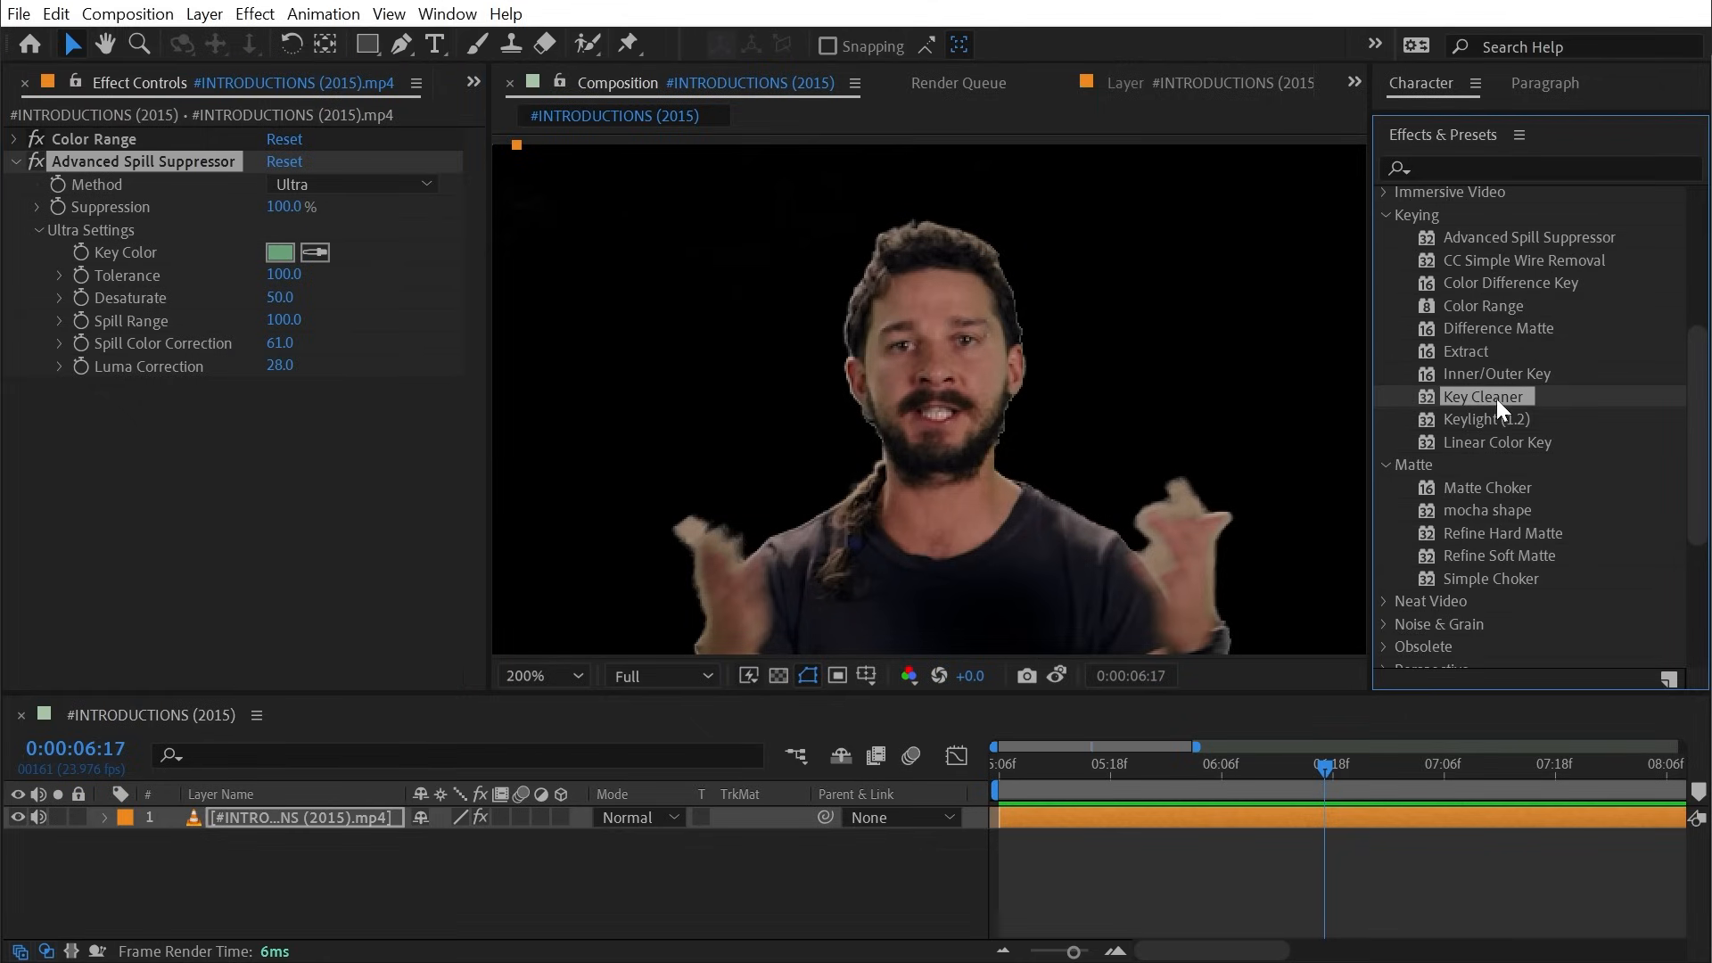
left_click_drag(1496, 398, 169, 148)
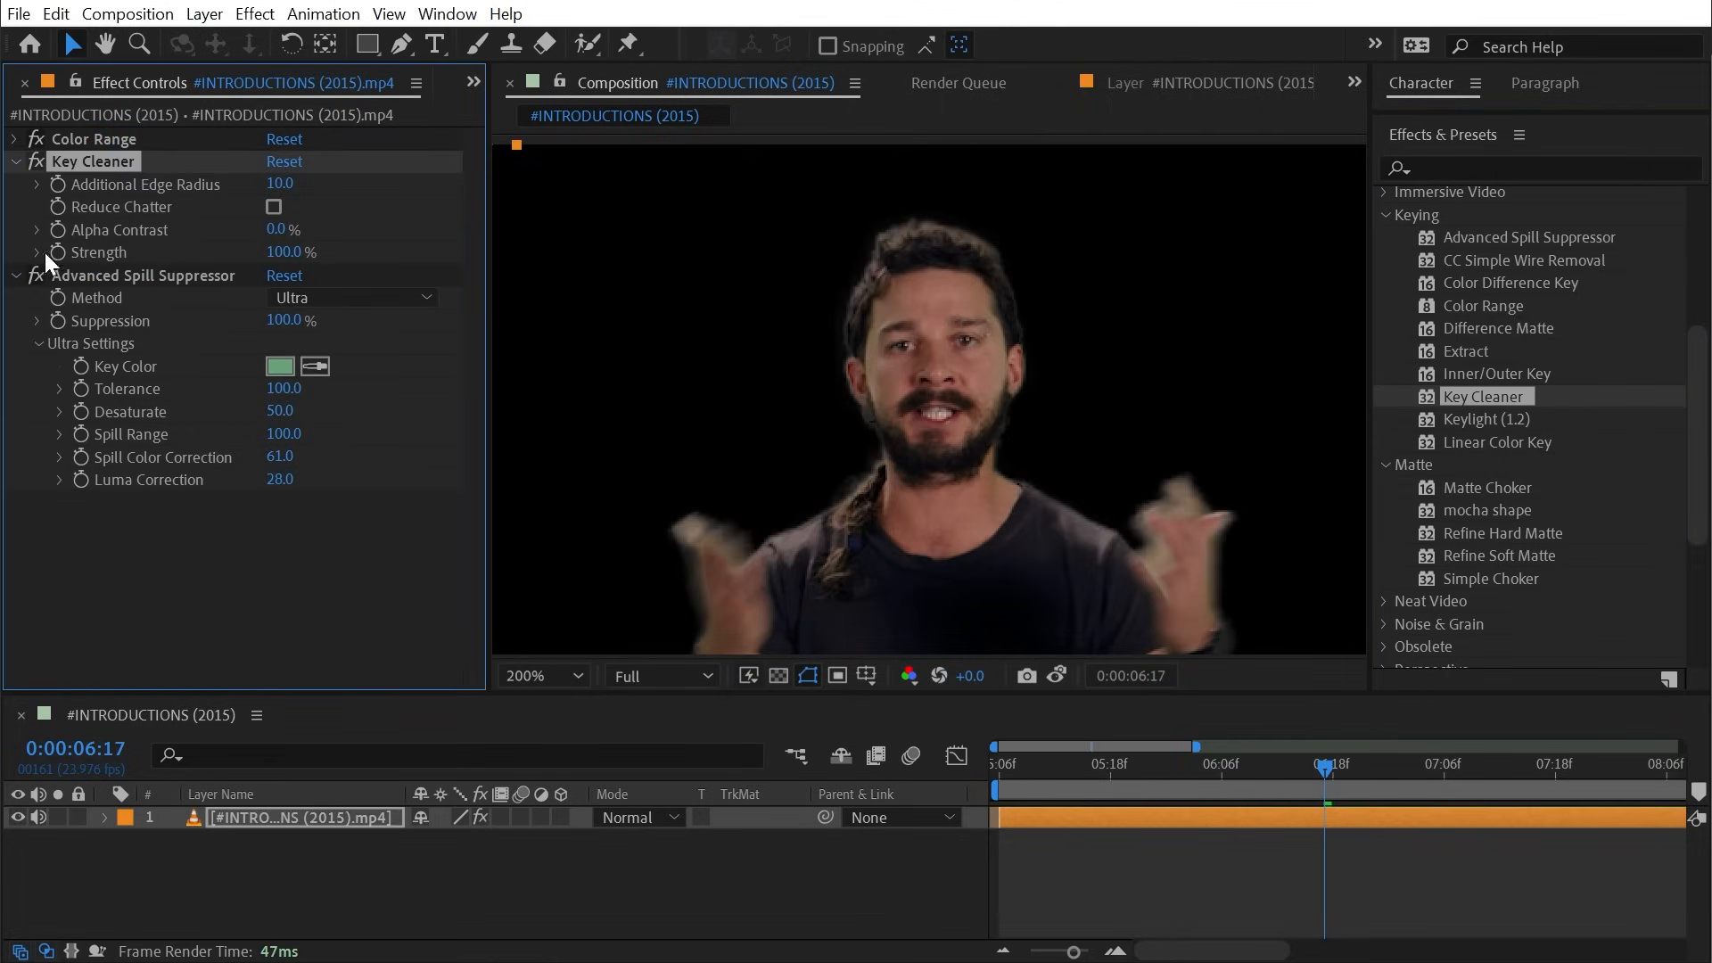
- Compare the subject's edges with Key Cleaner off and on, and collapse the Advanced Spill Suppressor settings
left_click(36, 162)
left_click(35, 162)
key("space")
left_click_drag(813, 559, 802, 489)
mouse_move(1042, 366)
left_mouse_down()
mouse_move(1082, 378)
mouse_move(1051, 382)
left_mouse_up()
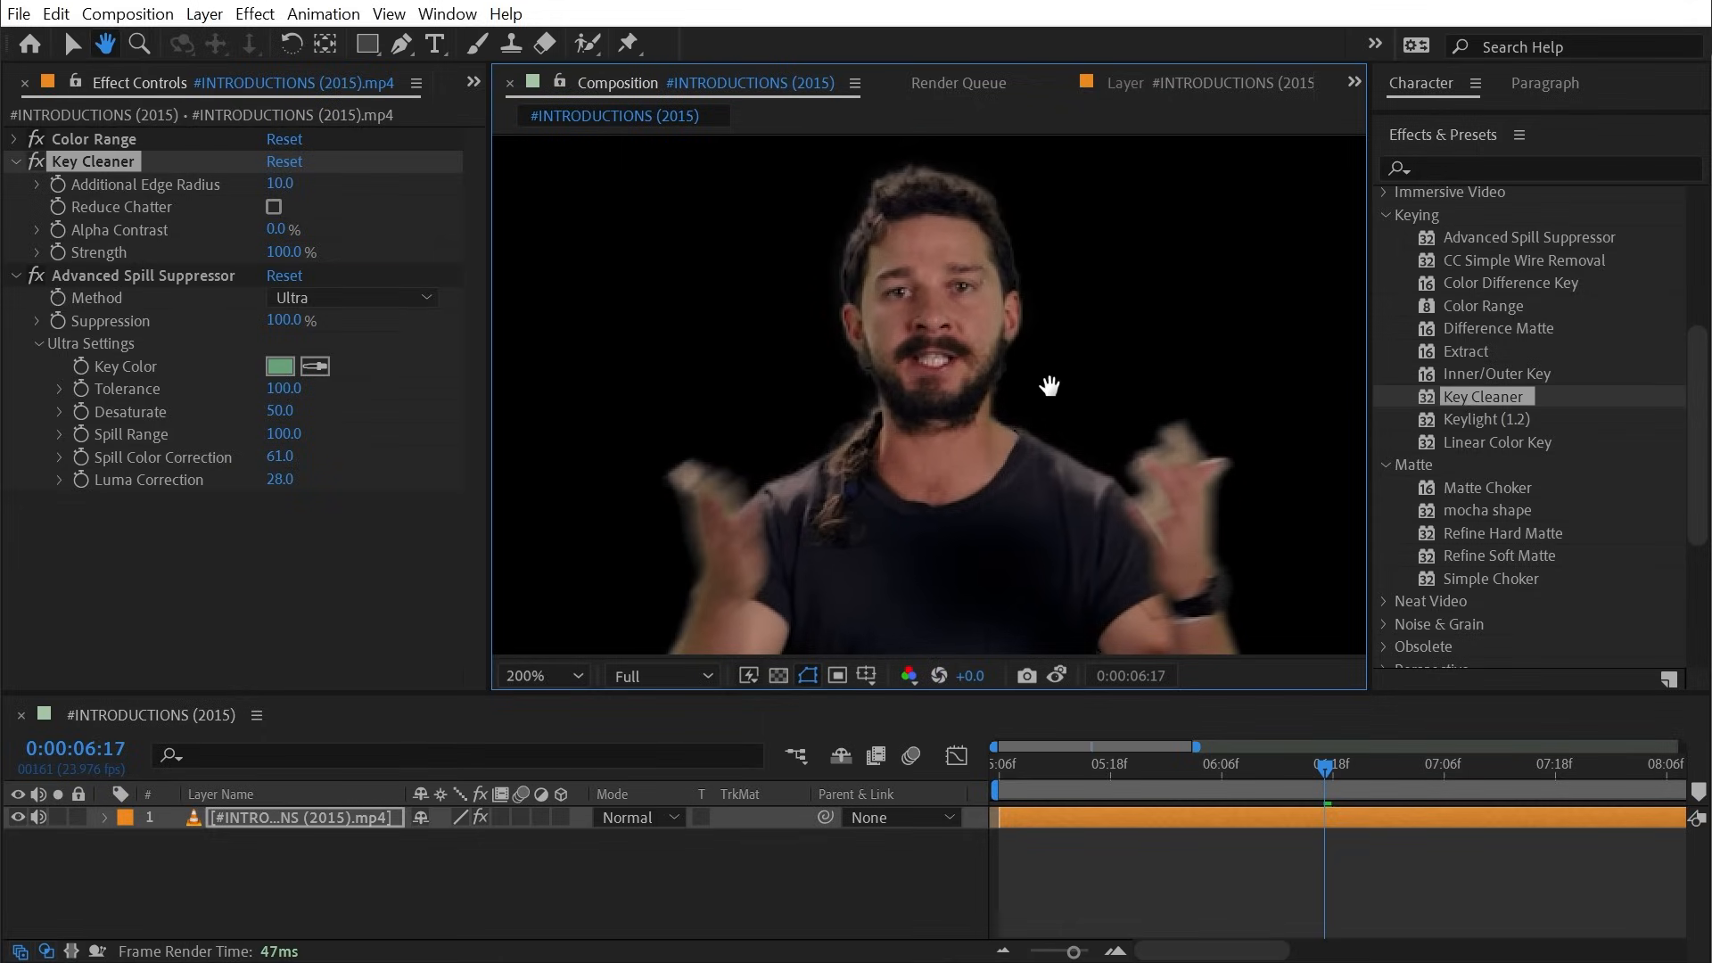
left_click(21, 273)
left_click(20, 275)
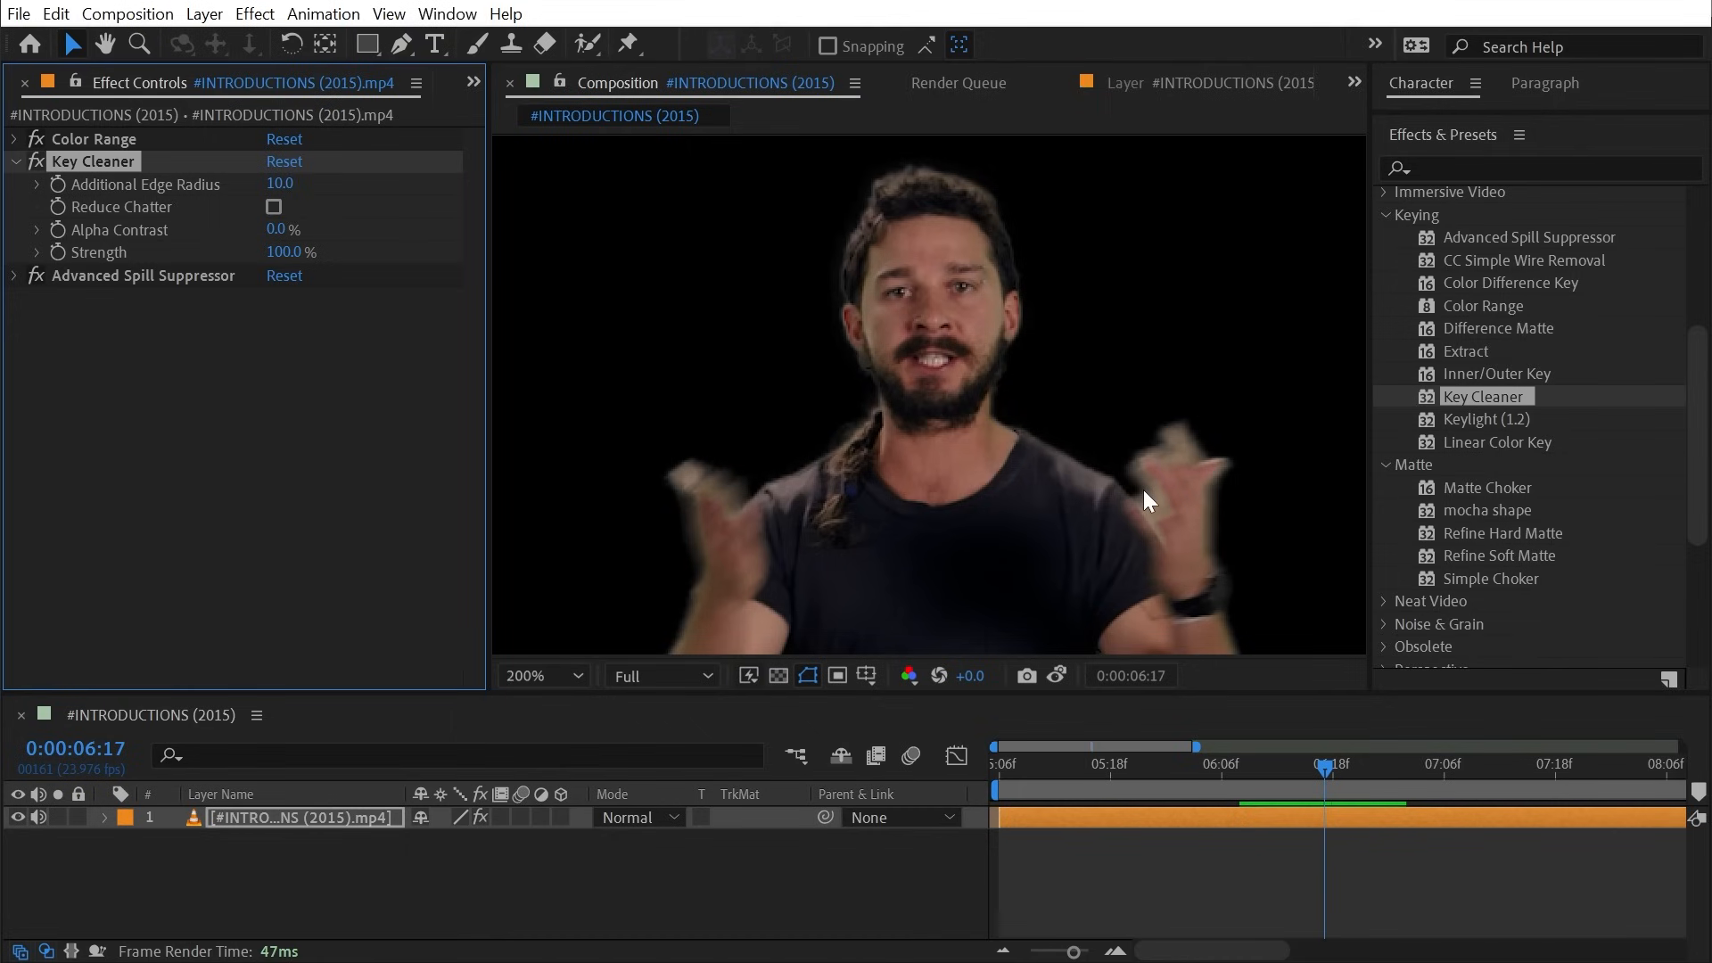
left_click(35, 162)
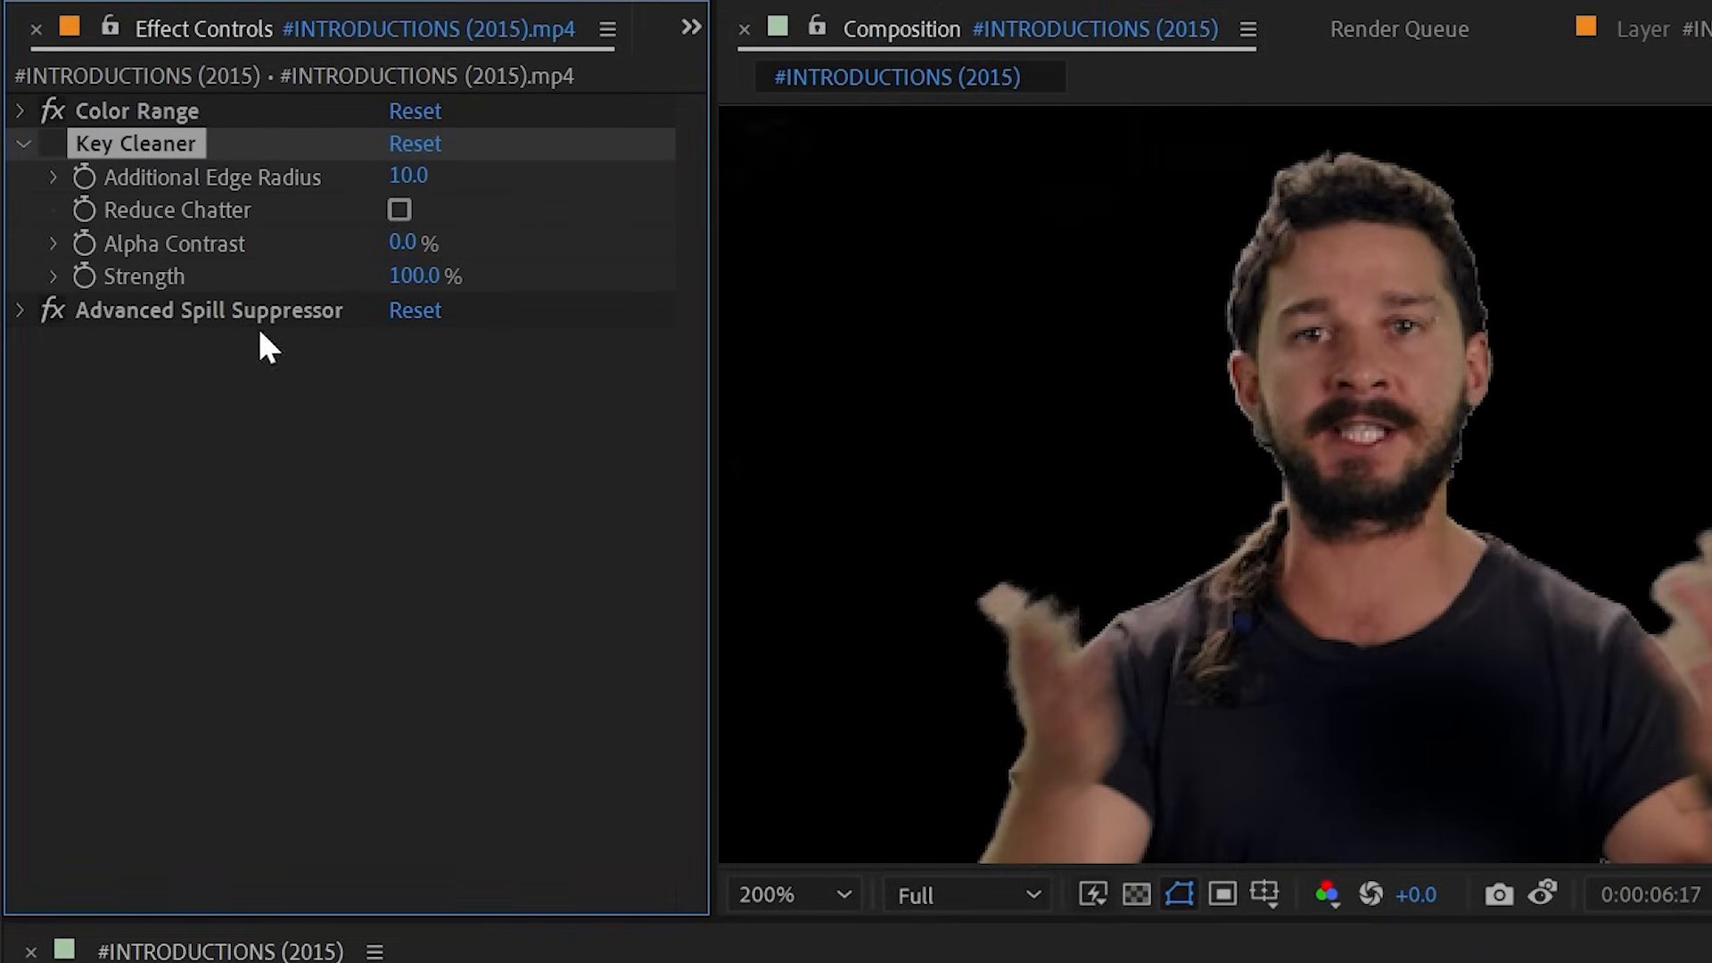
left_click(51, 144)
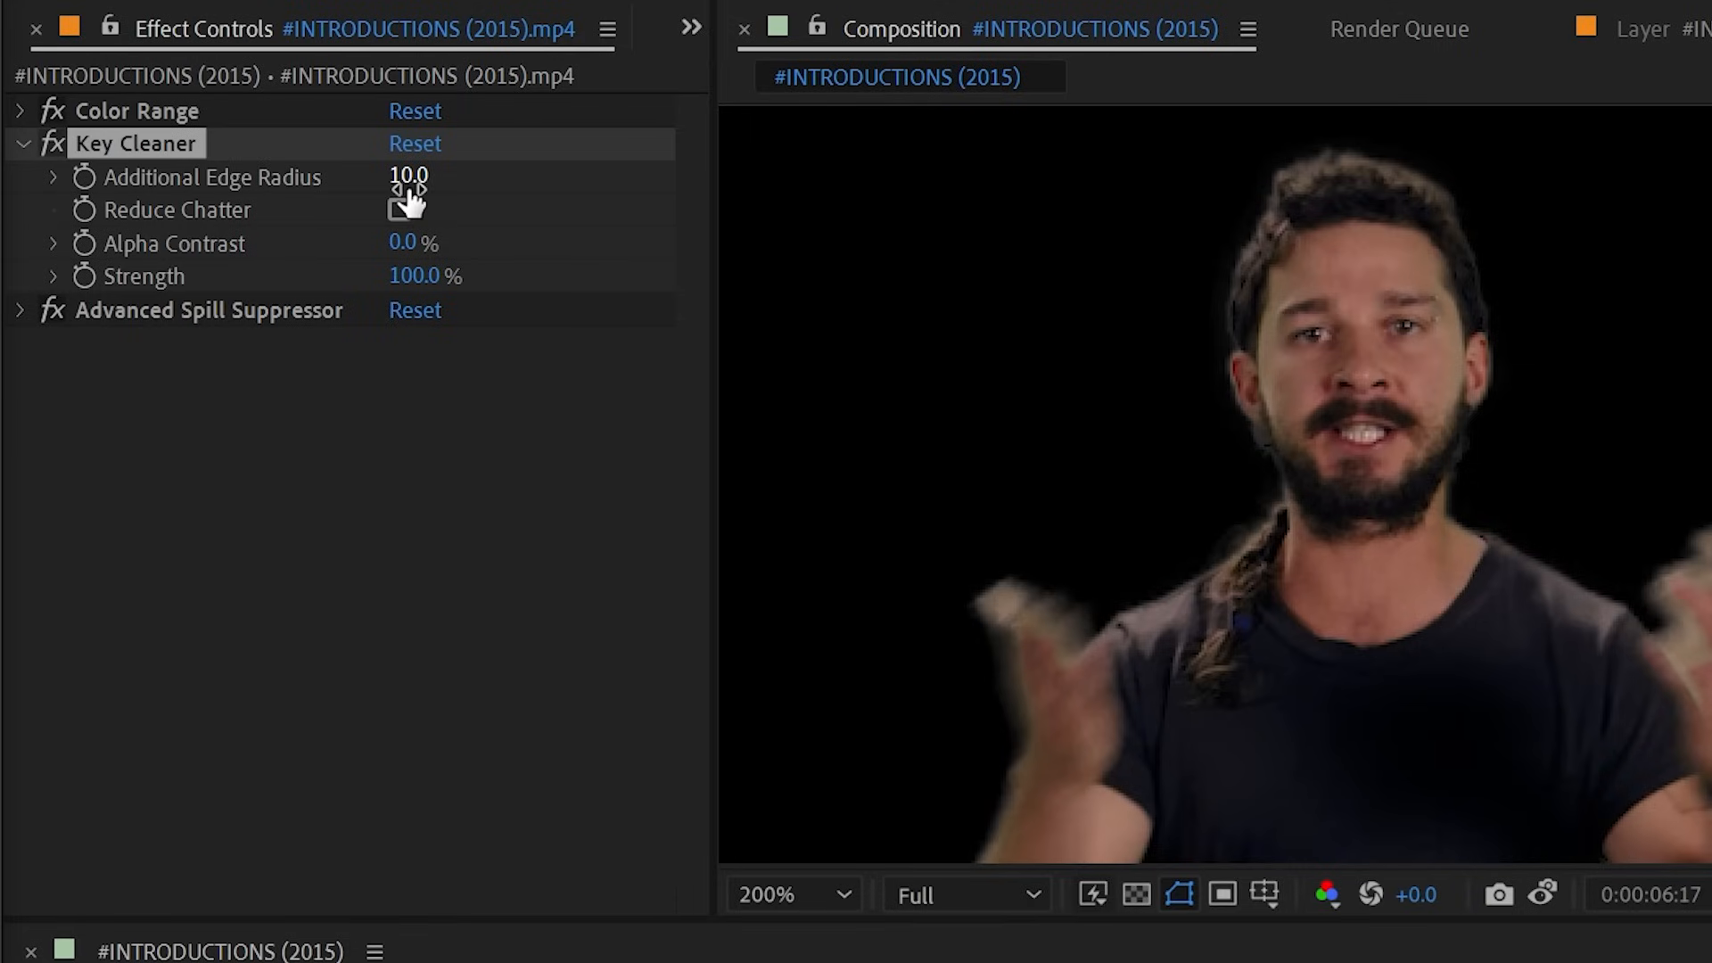
- Try Key Cleaner's Additional Edge Radius at 4.4, restore it to 10, and switch Reduce Chatter on and off
left_click_drag(409, 179, 259, 209)
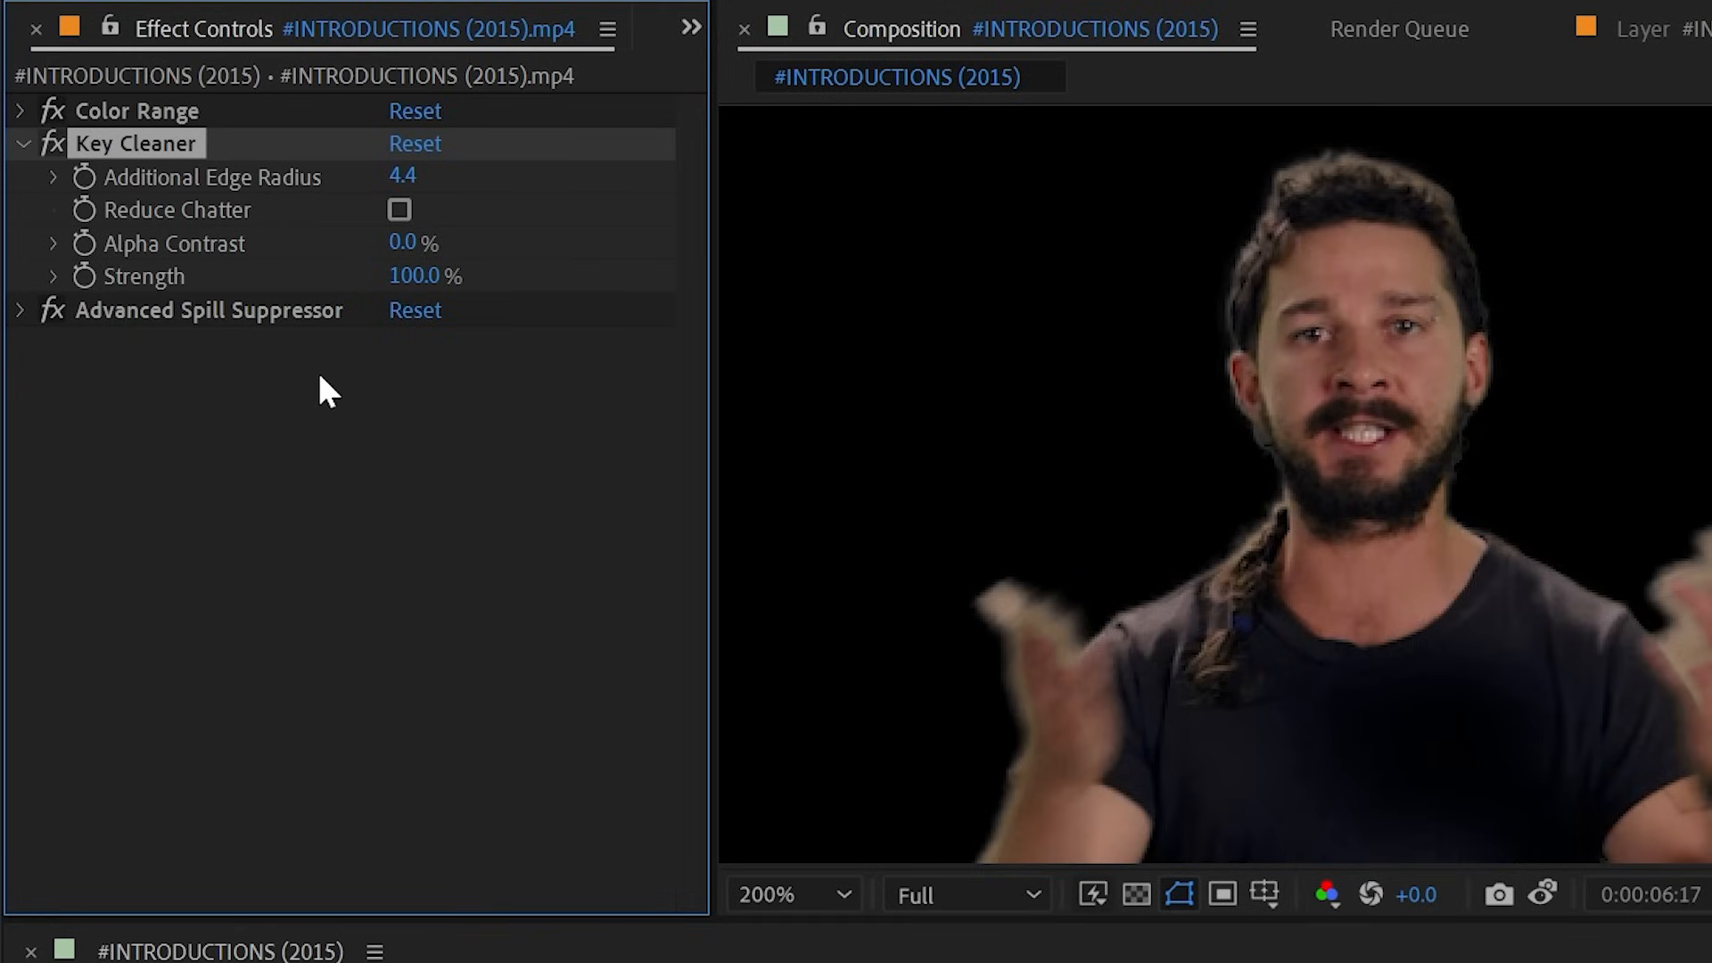
left_click_drag(321, 379, 393, 225)
left_click(400, 210)
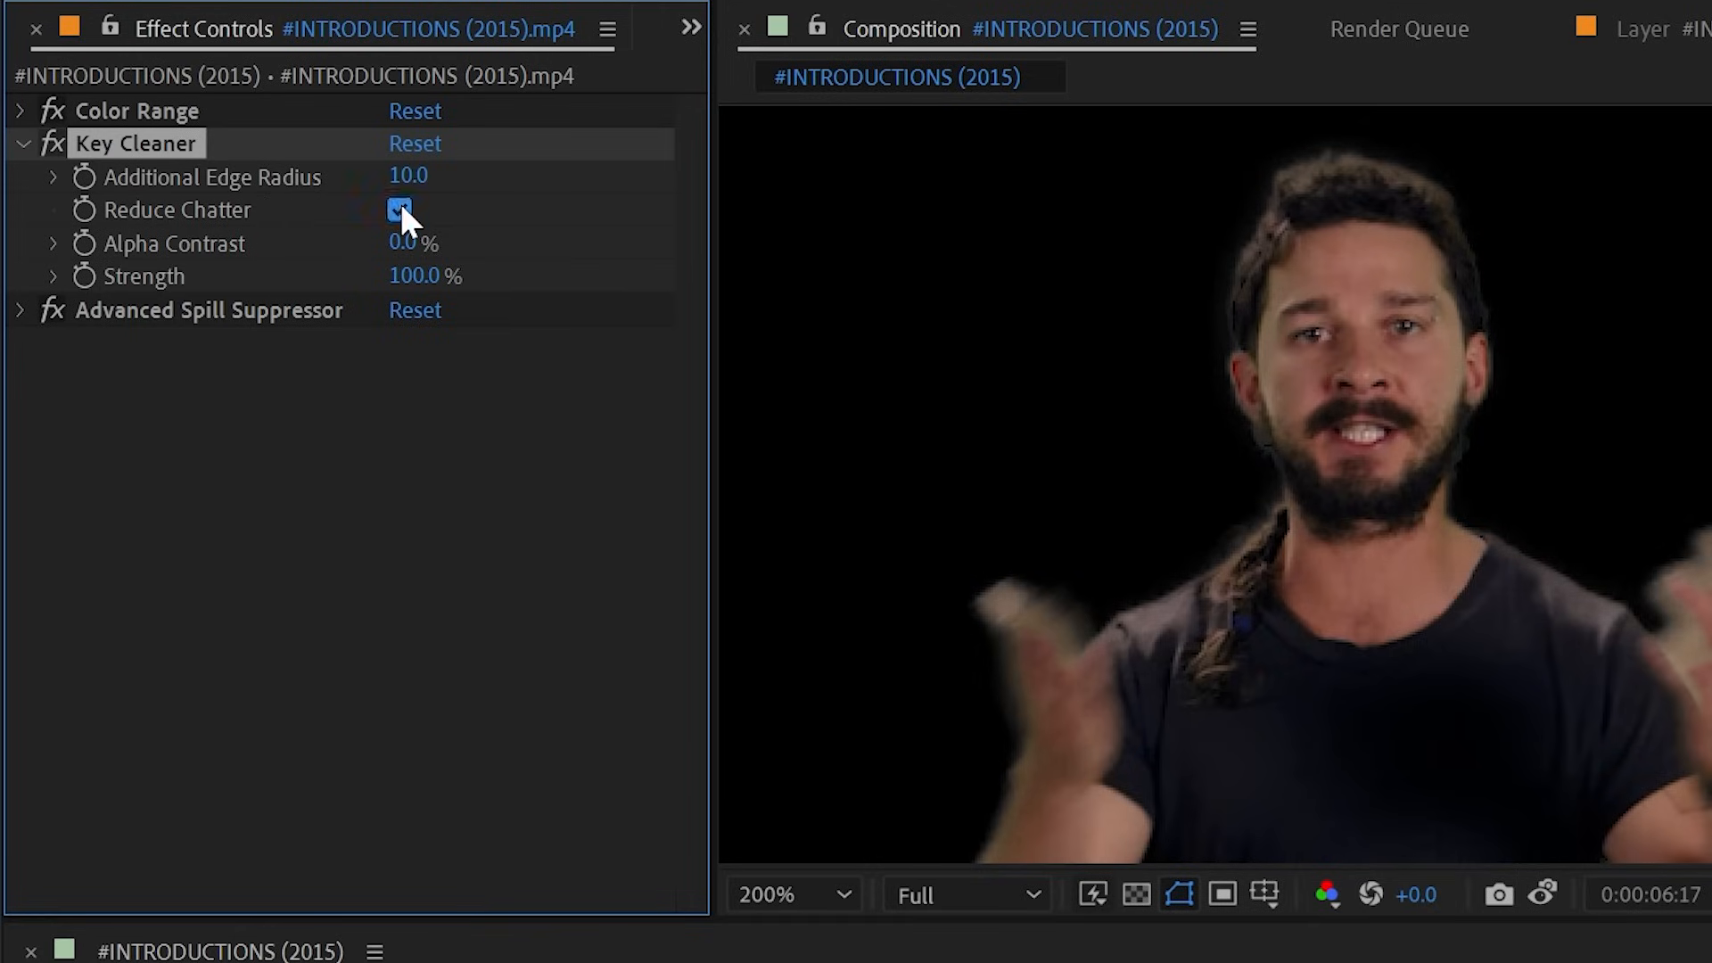
left_click(399, 211)
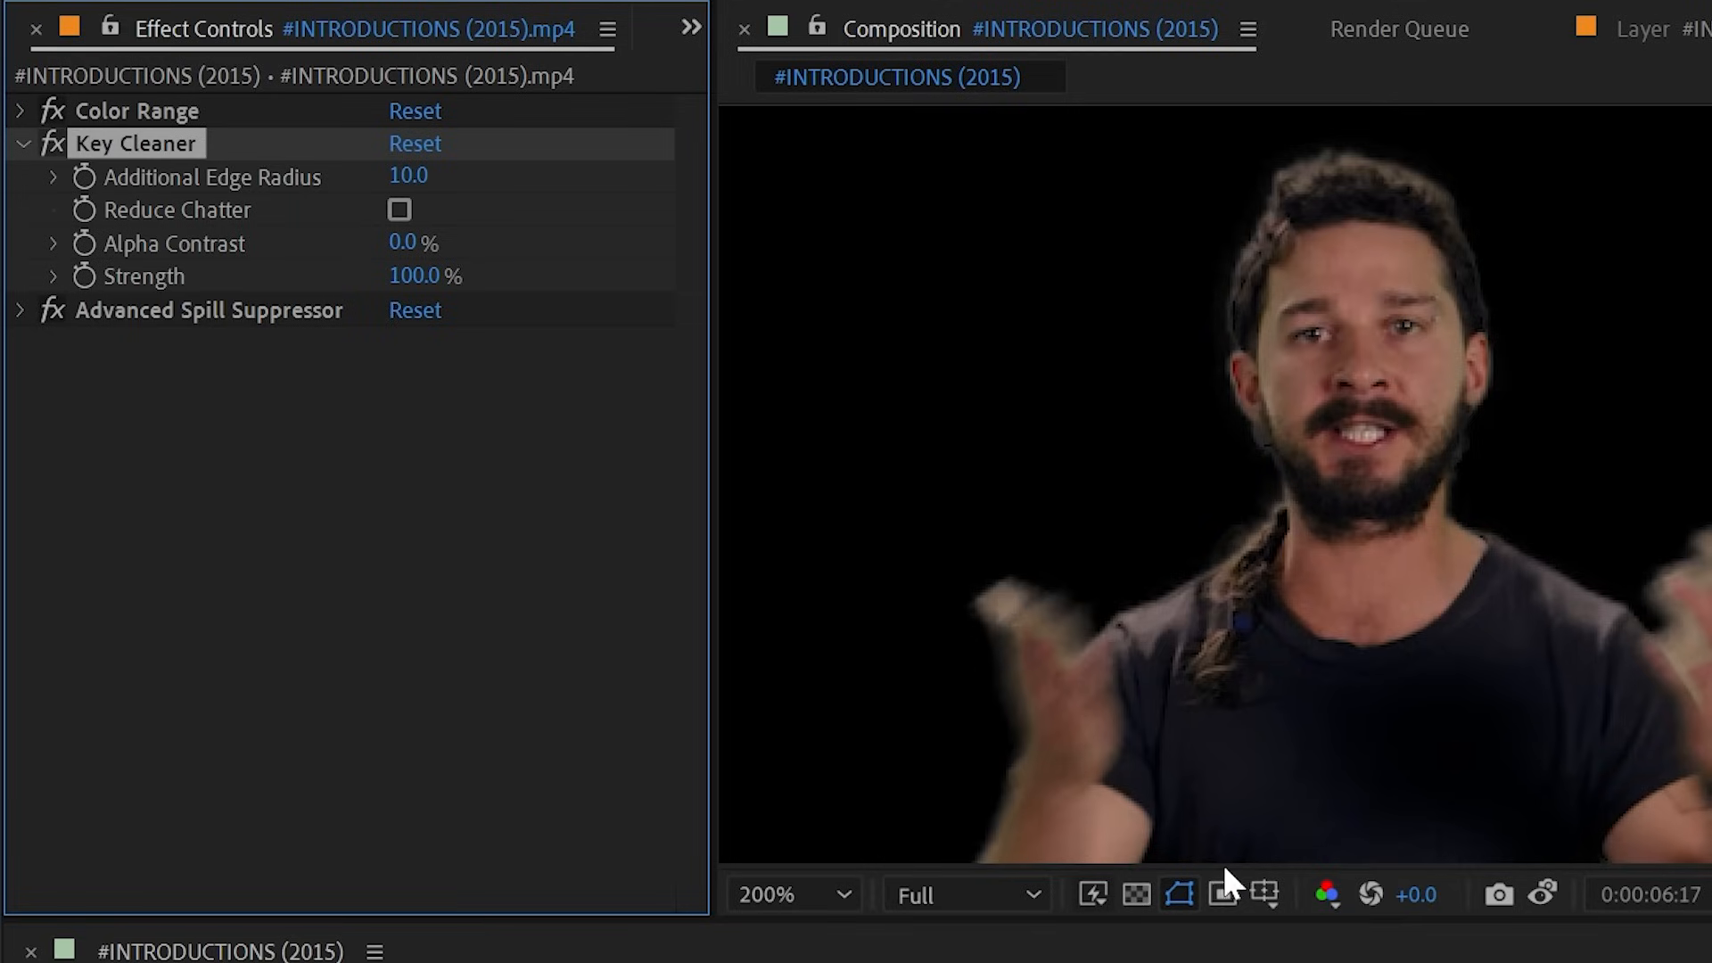
- Display the composition's alpha channel and examine the matte edges around the raised hand at 800%
left_click(1327, 895)
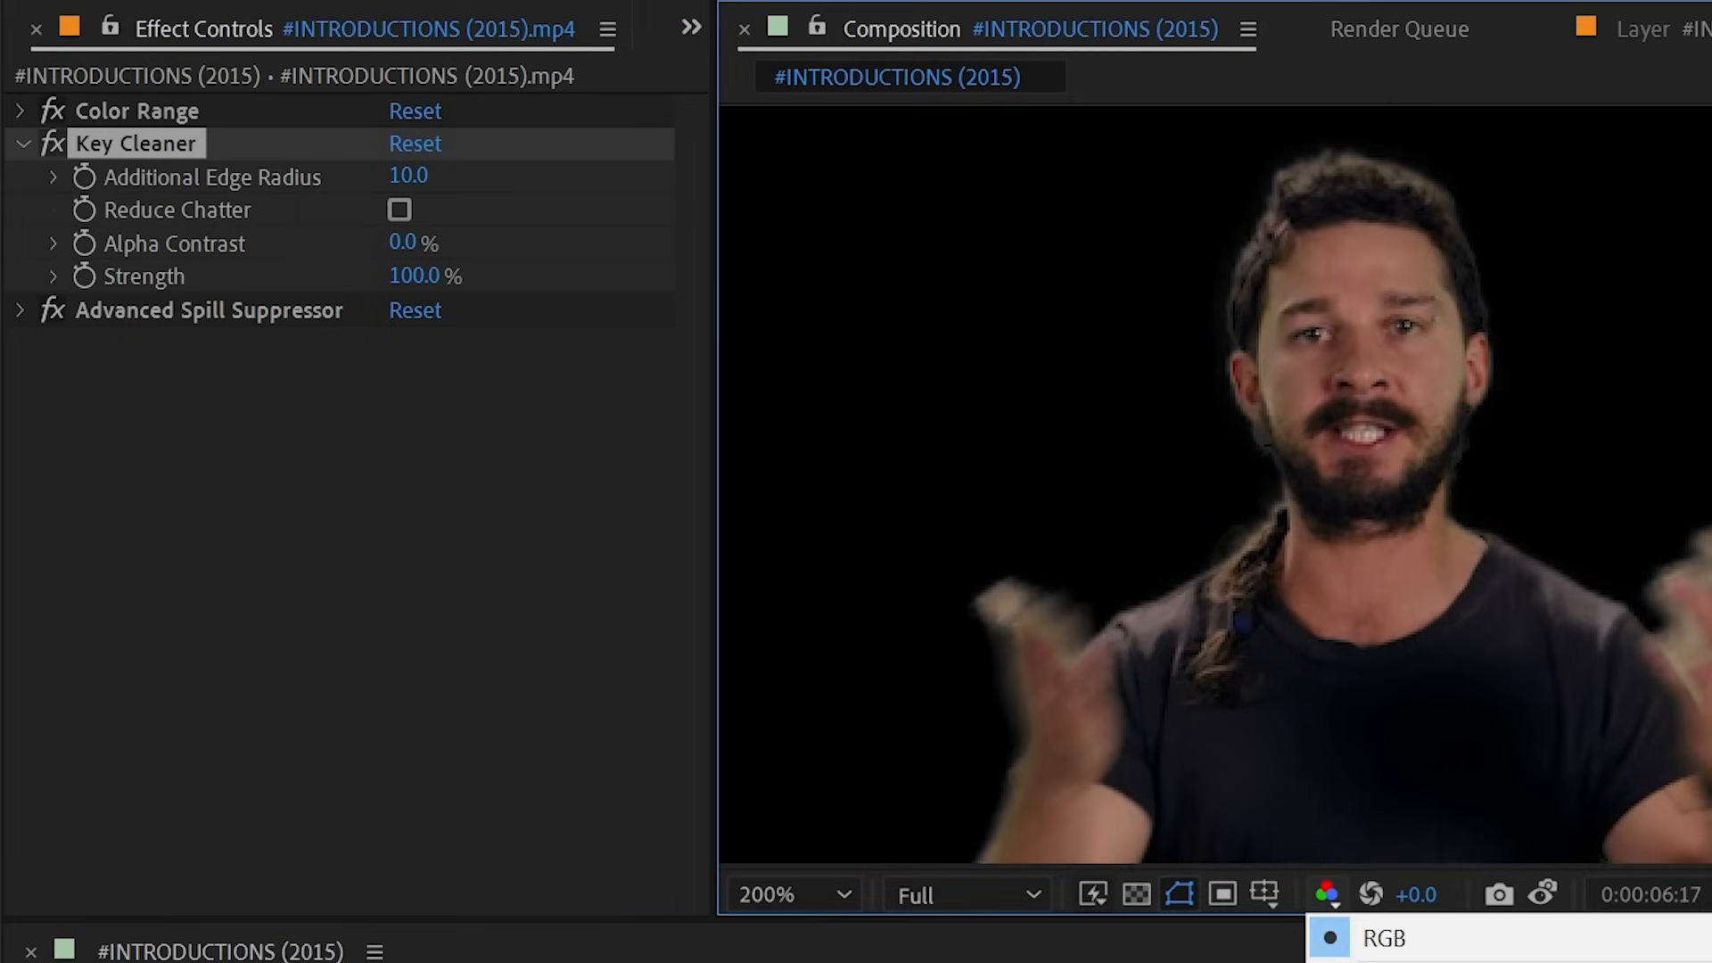
key("alt+4")
scroll(1159, 784, "up", 2)
left_click_drag(1139, 772, 1522, 532)
scroll(1523, 533, "up", 1)
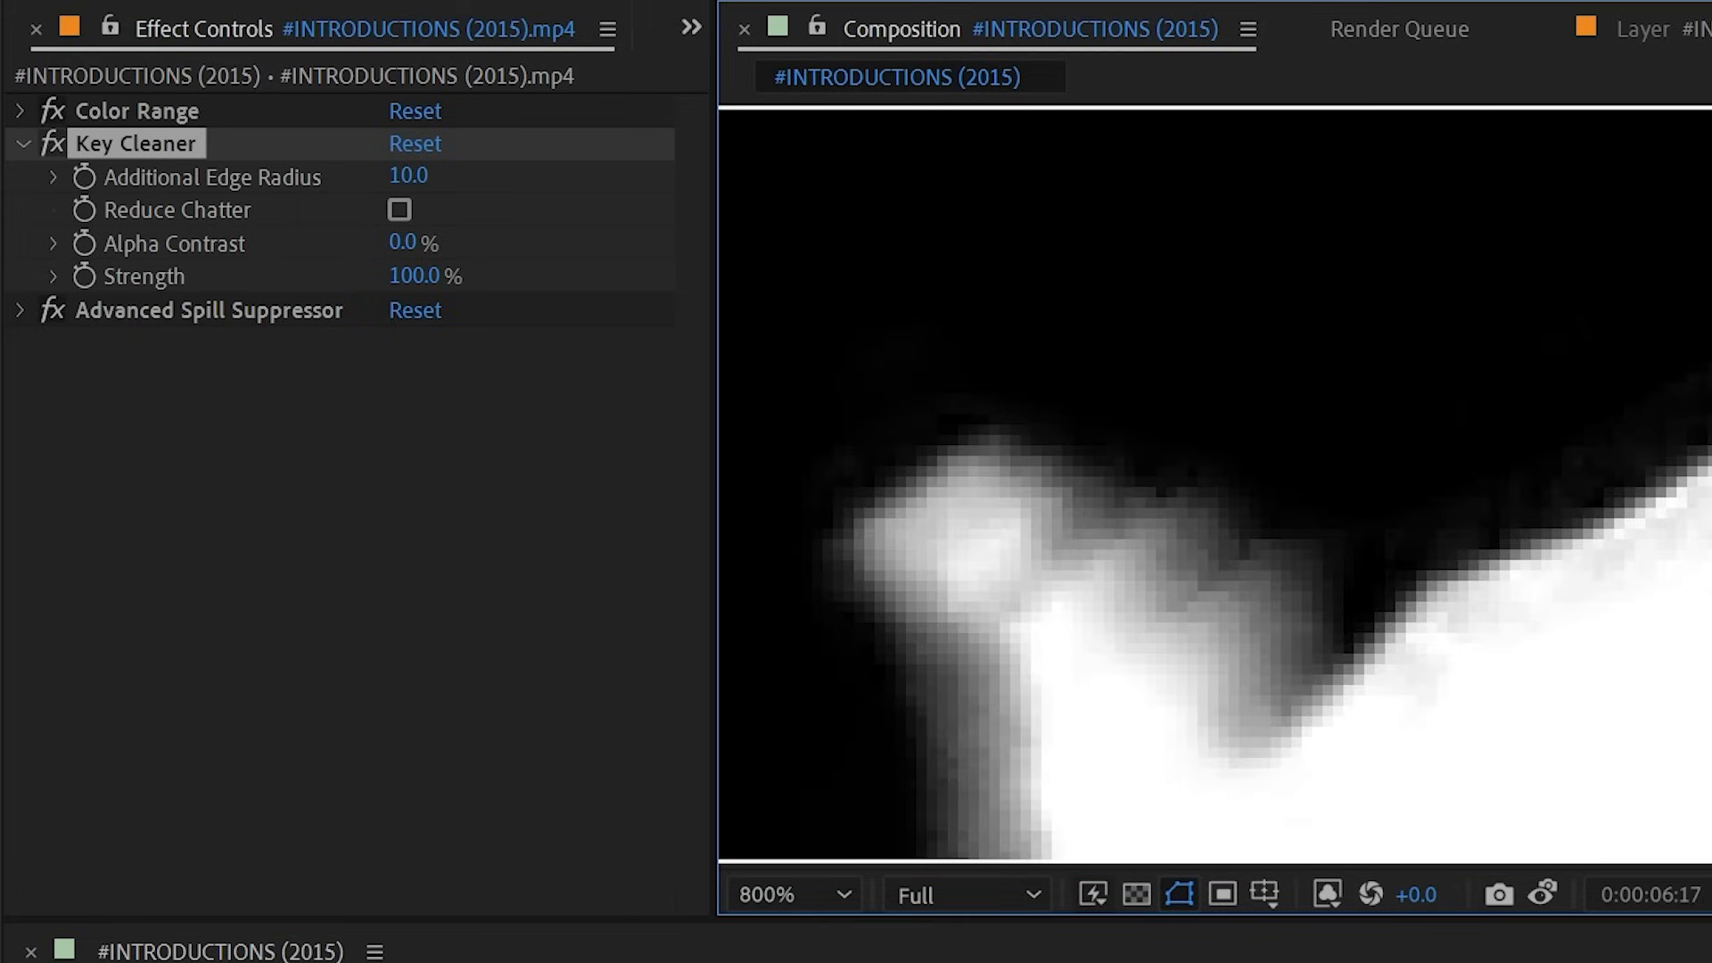
mouse_move(1703, 374)
left_mouse_down()
mouse_move(1620, 382)
mouse_move(1693, 401)
left_mouse_up()
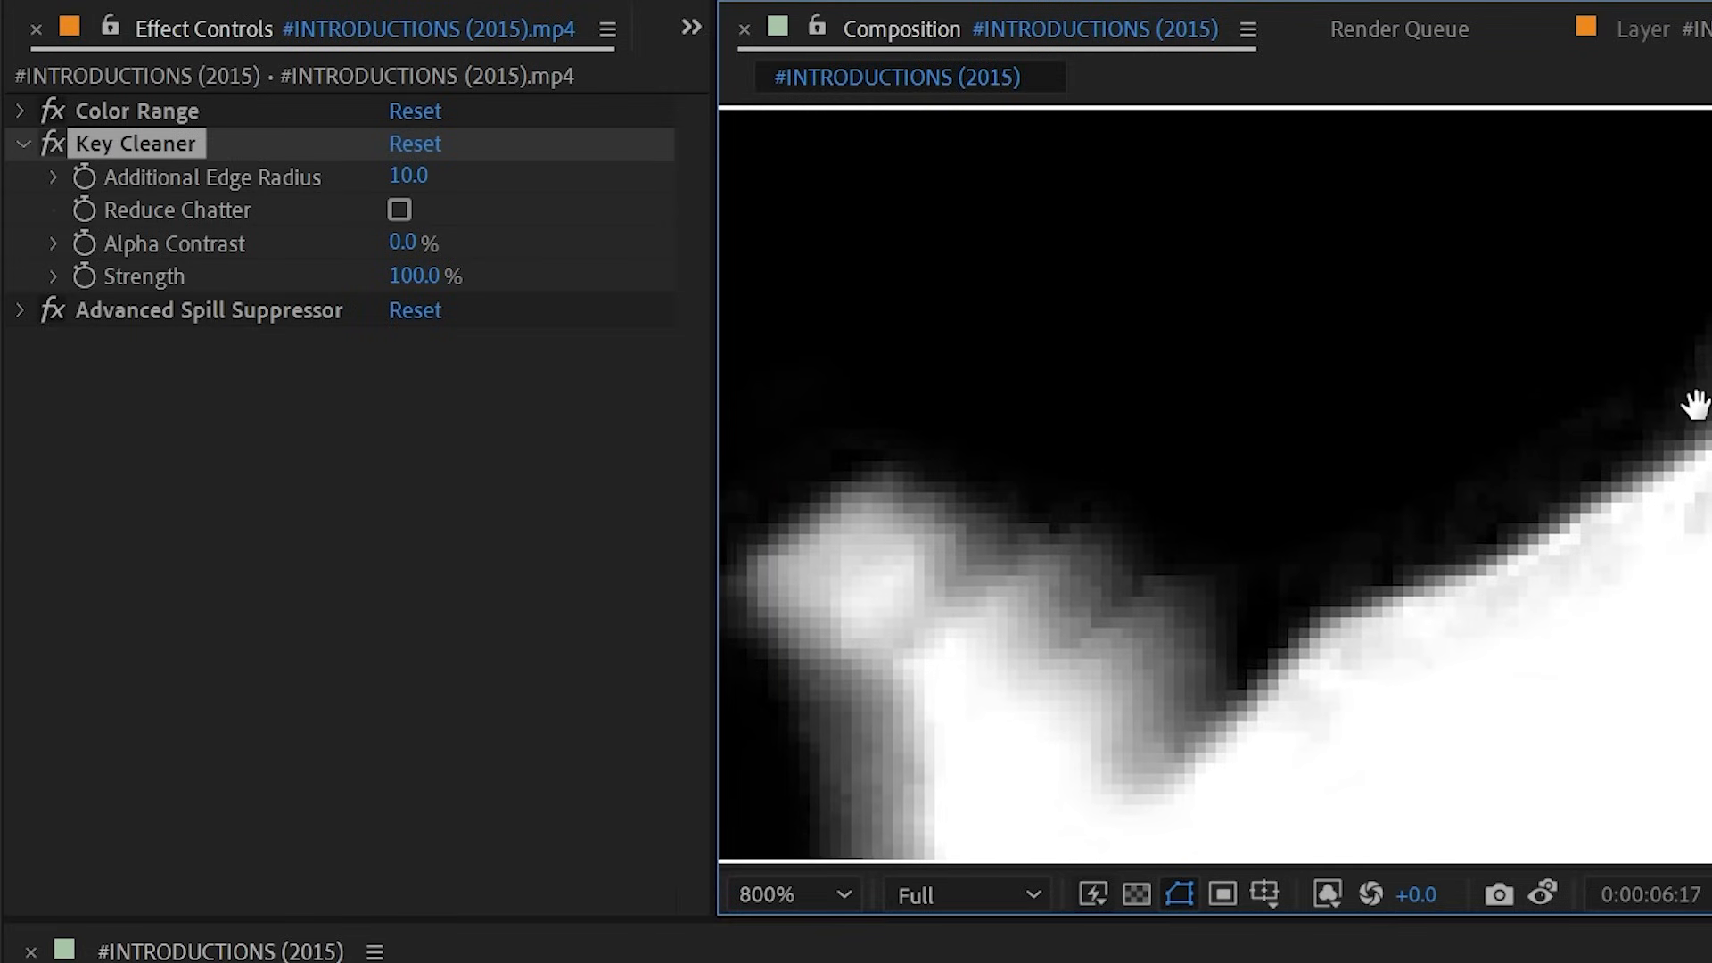
- Enable Reduce Chatter in Key Cleaner and compare the hand's matte with the effect off and on
left_click(400, 210)
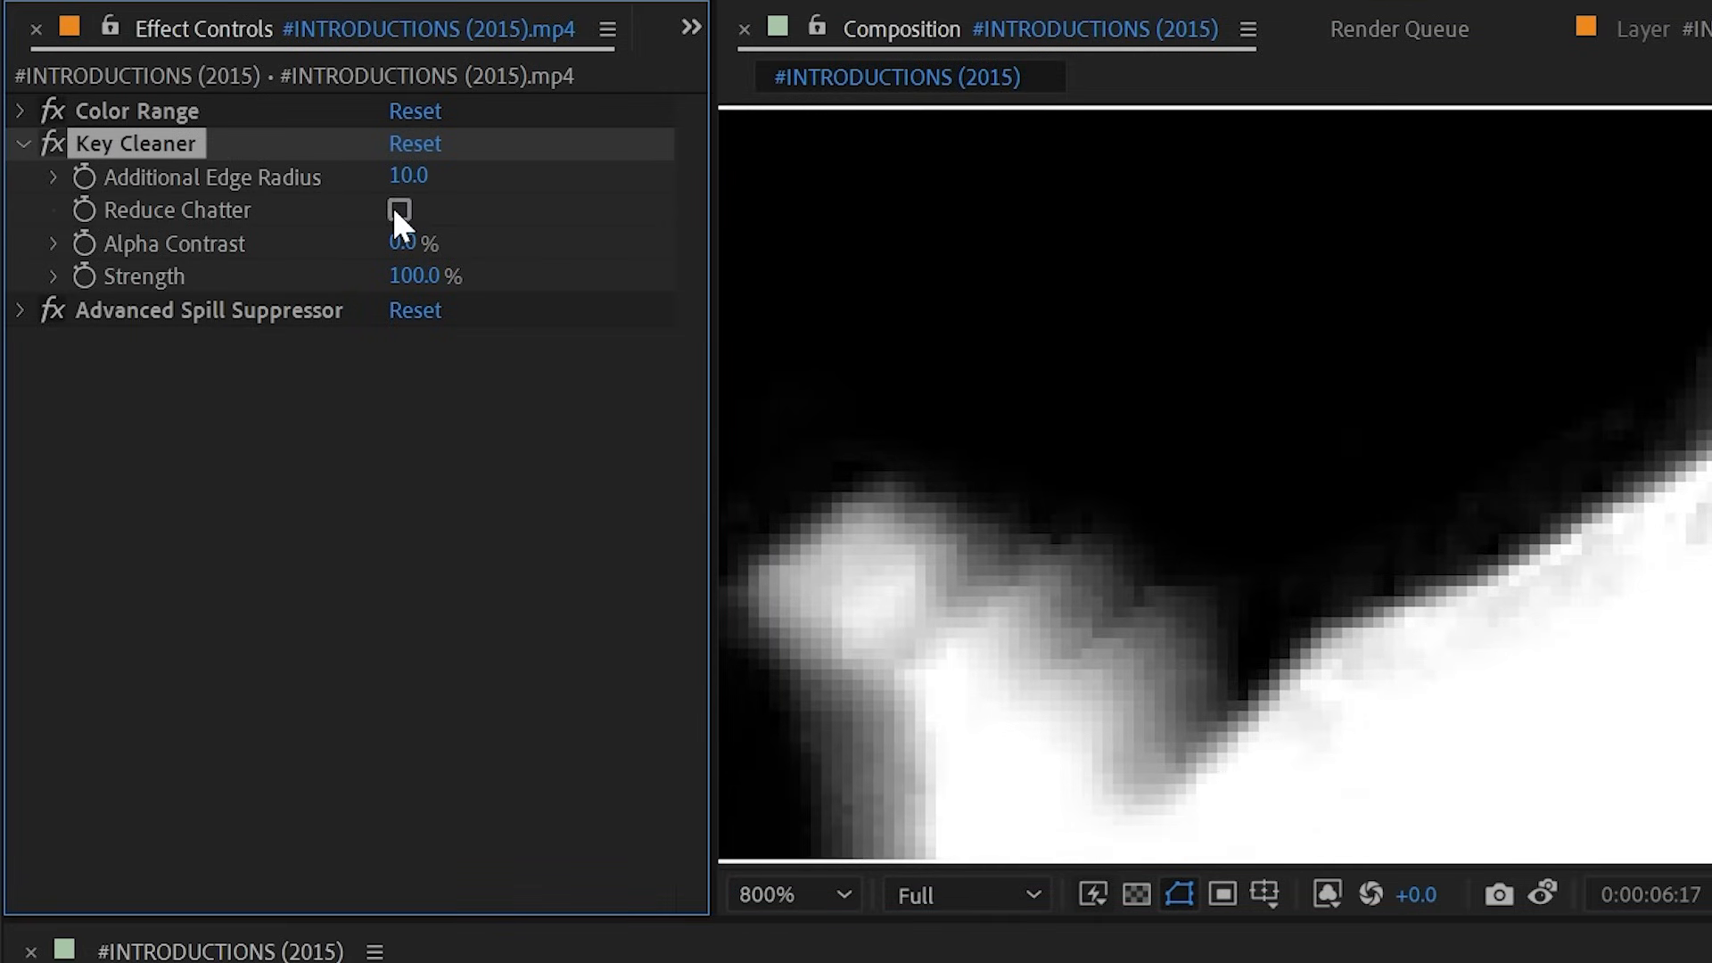
scroll(1552, 450, "down", 1)
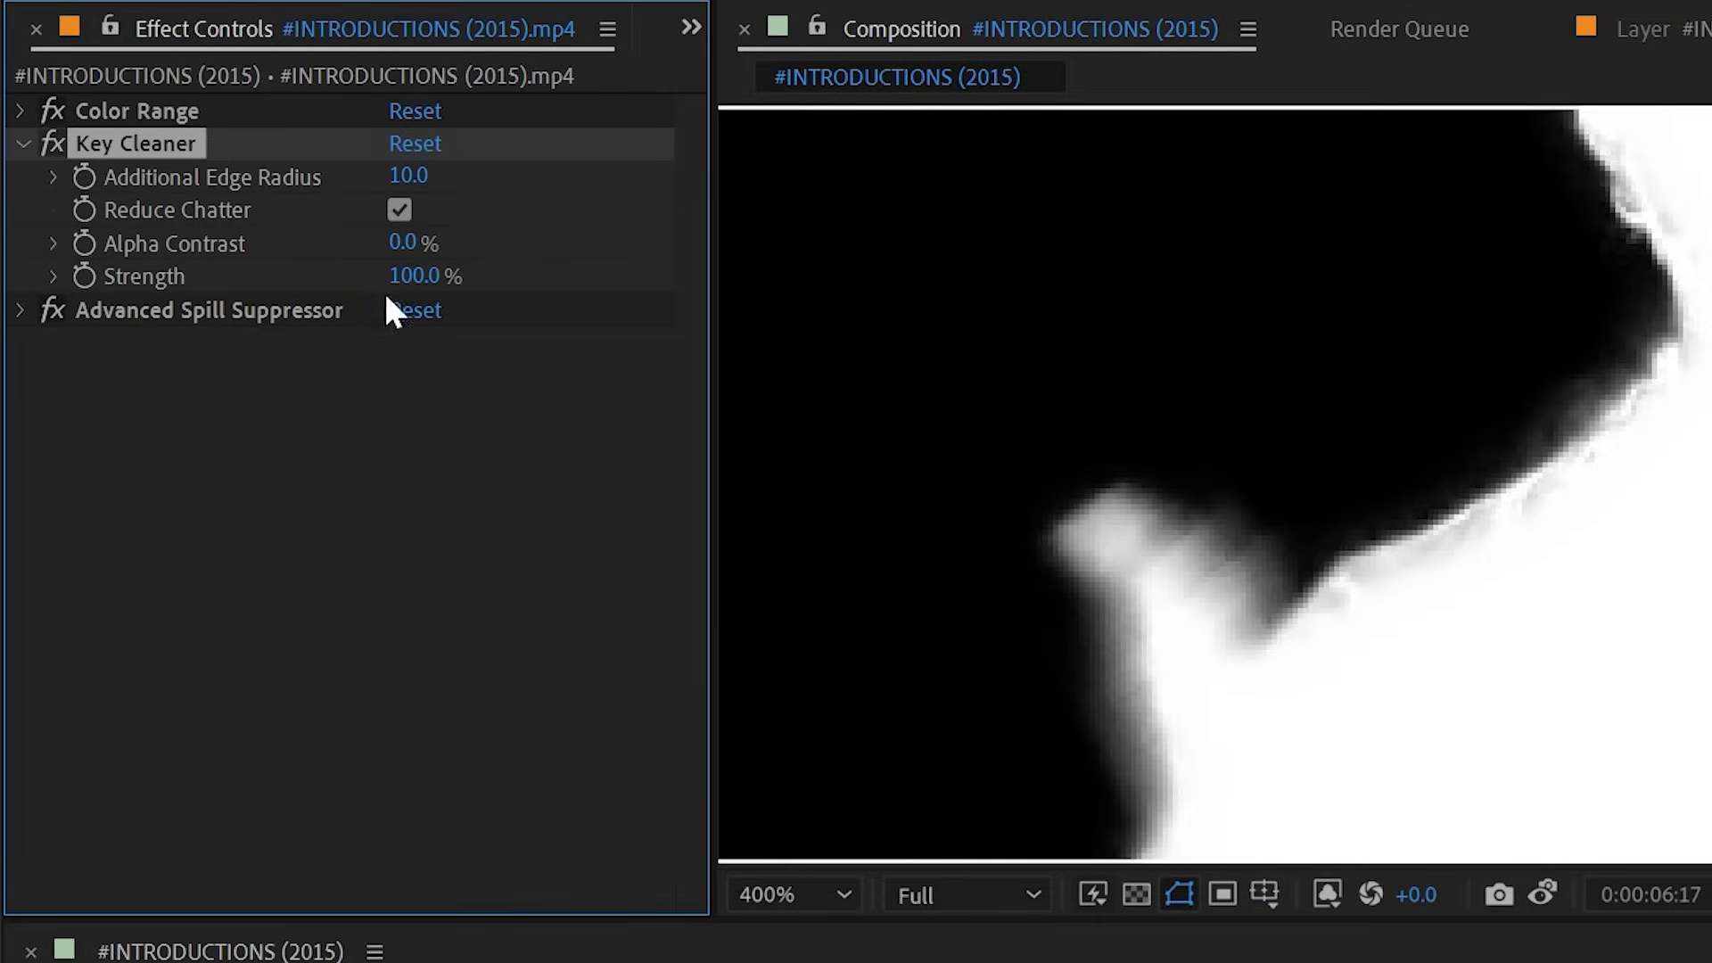
left_click(52, 143)
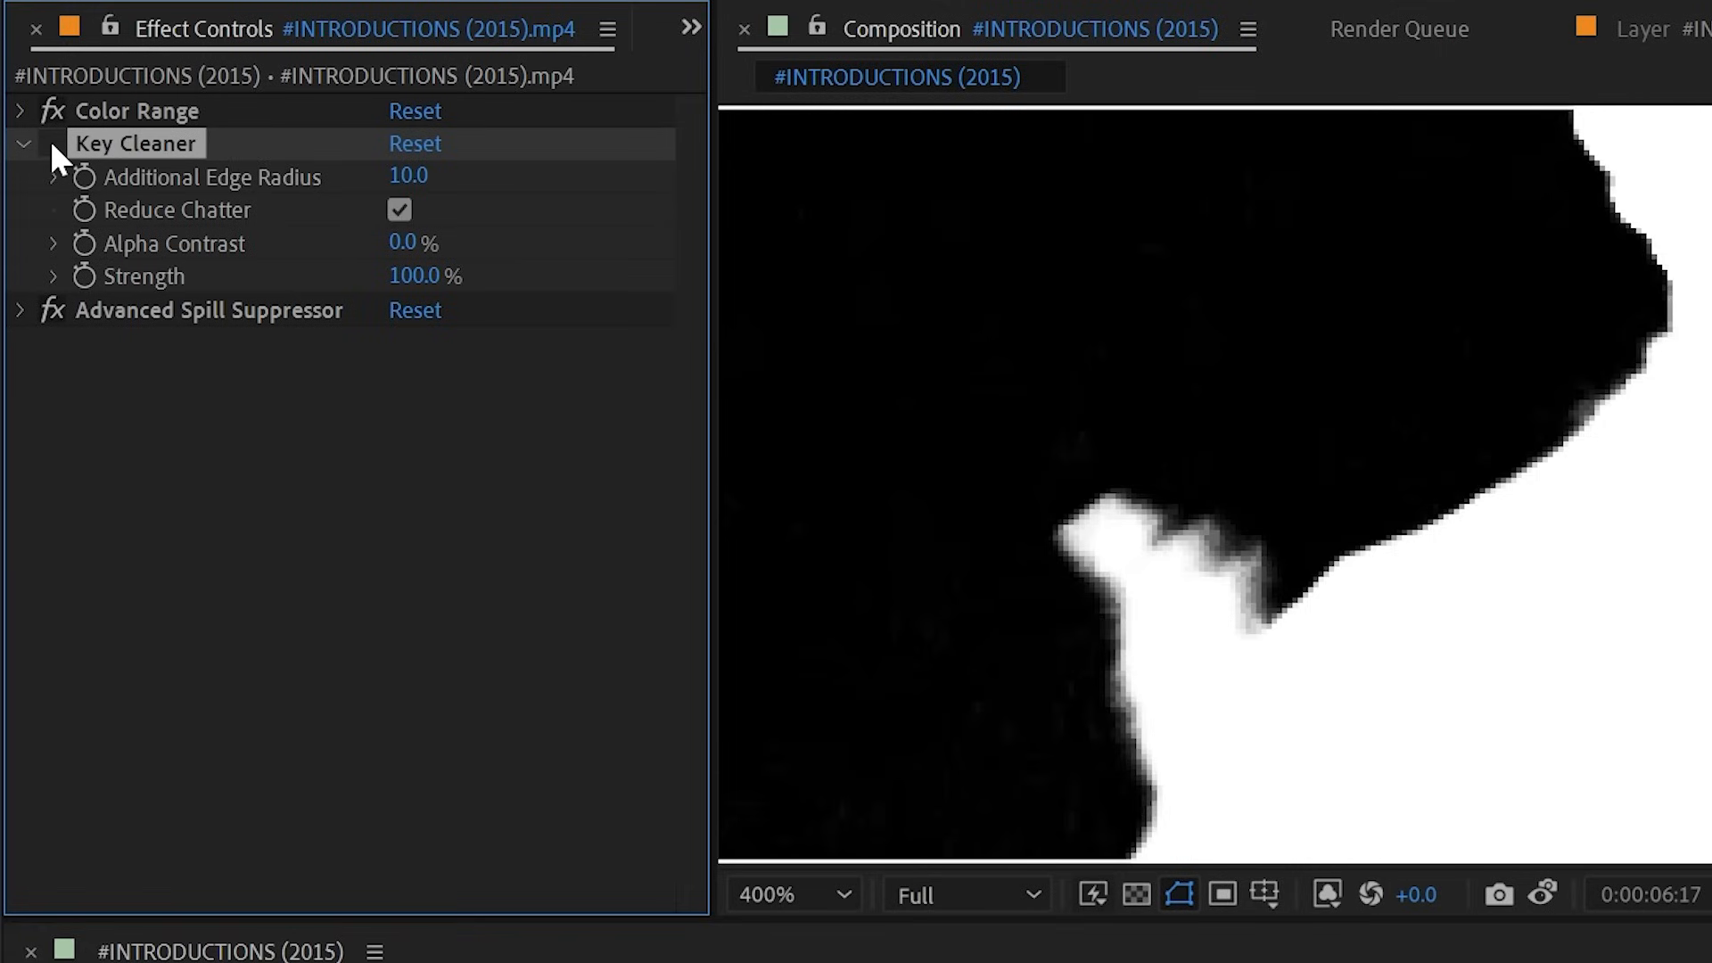
left_click(51, 144)
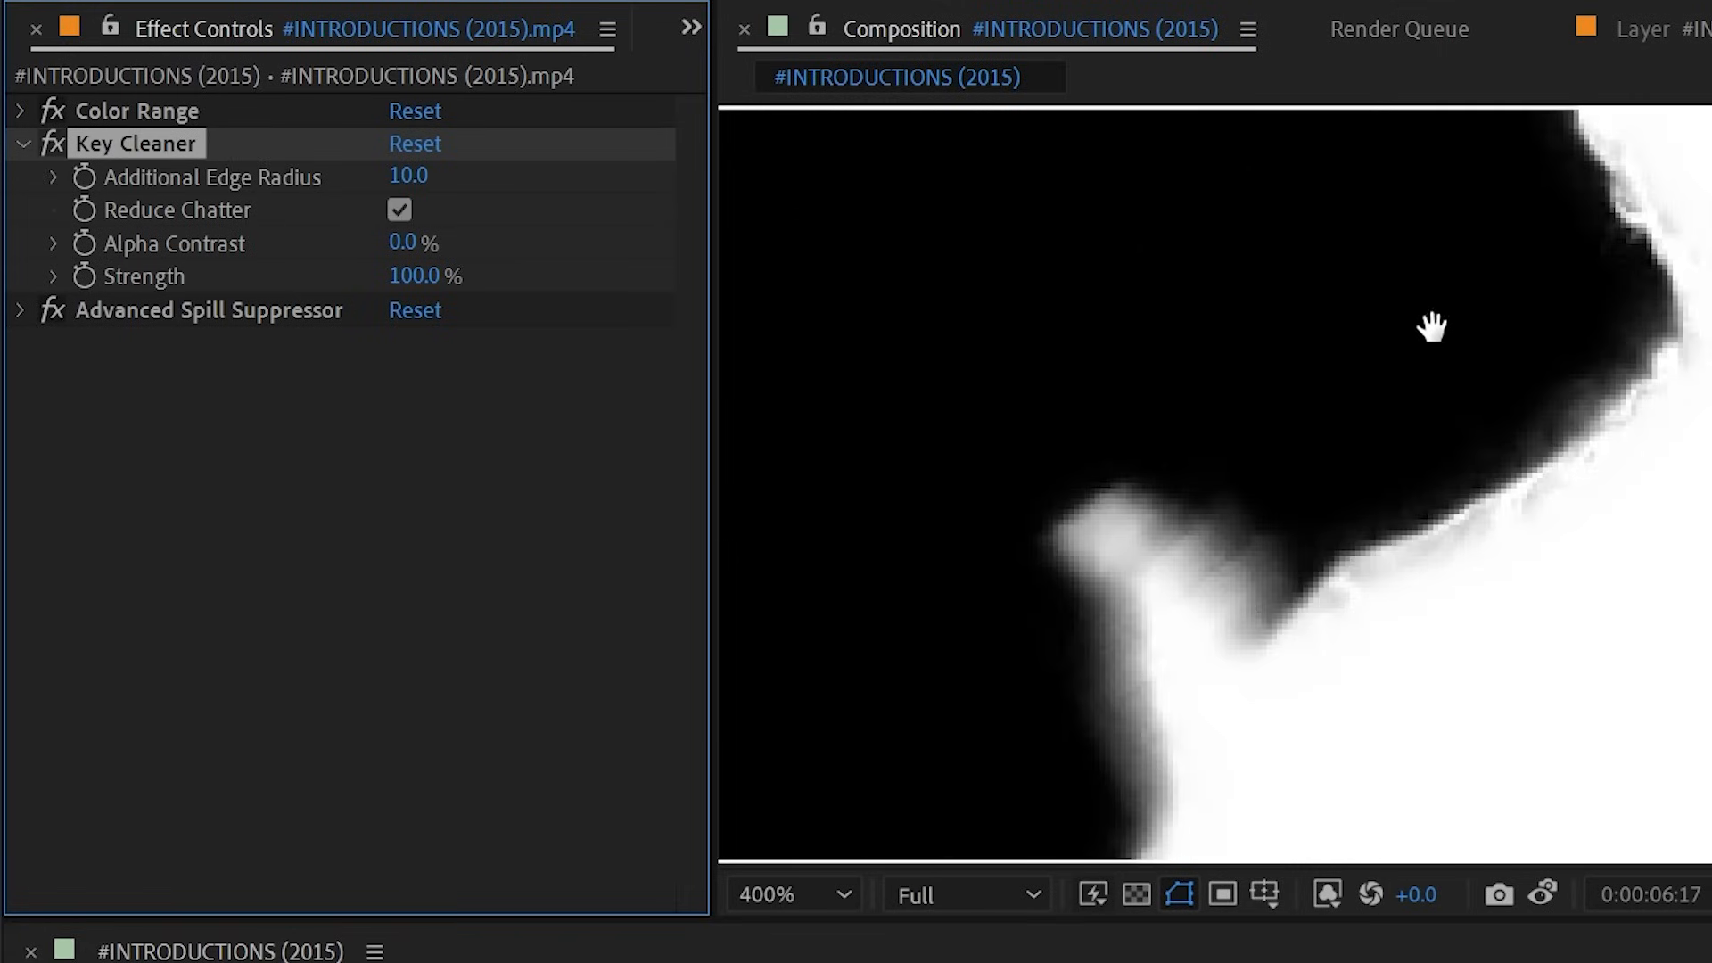
- Compare the head's matte with Key Cleaner off and on, and try its Alpha Contrast at 12%
left_click_drag(1429, 324, 1186, 696)
left_click(49, 143)
left_click(49, 142)
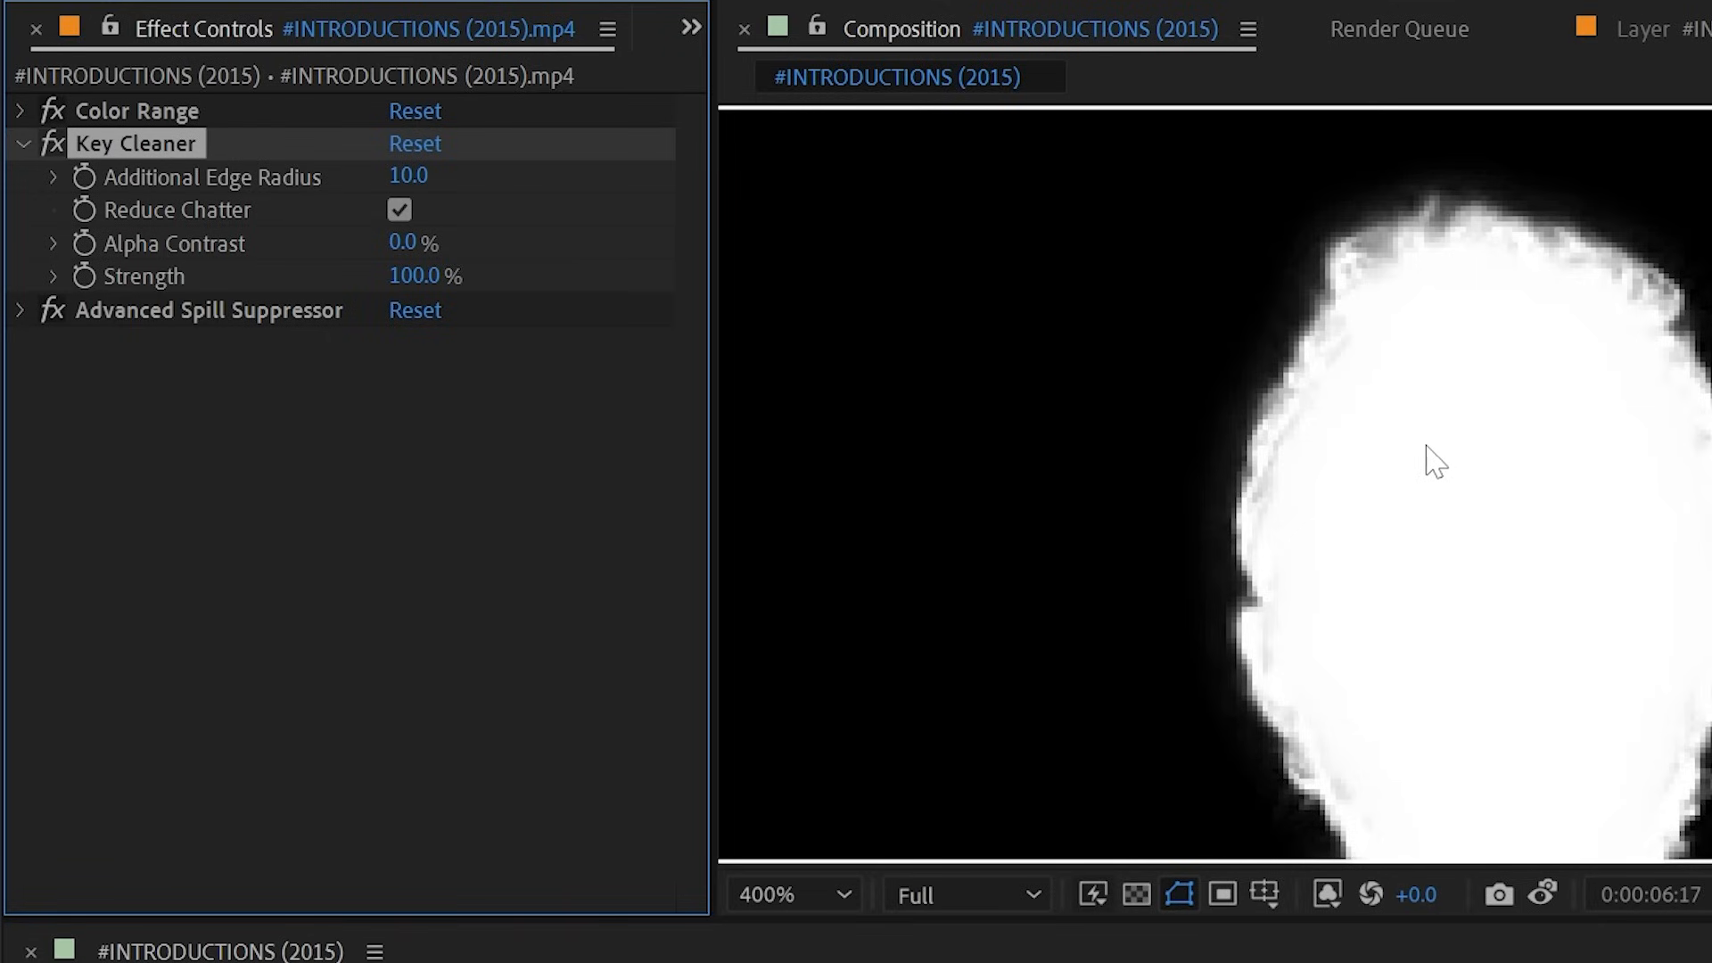
mouse_move(421, 240)
left_mouse_down()
mouse_move(654, 234)
mouse_move(420, 238)
left_mouse_up()
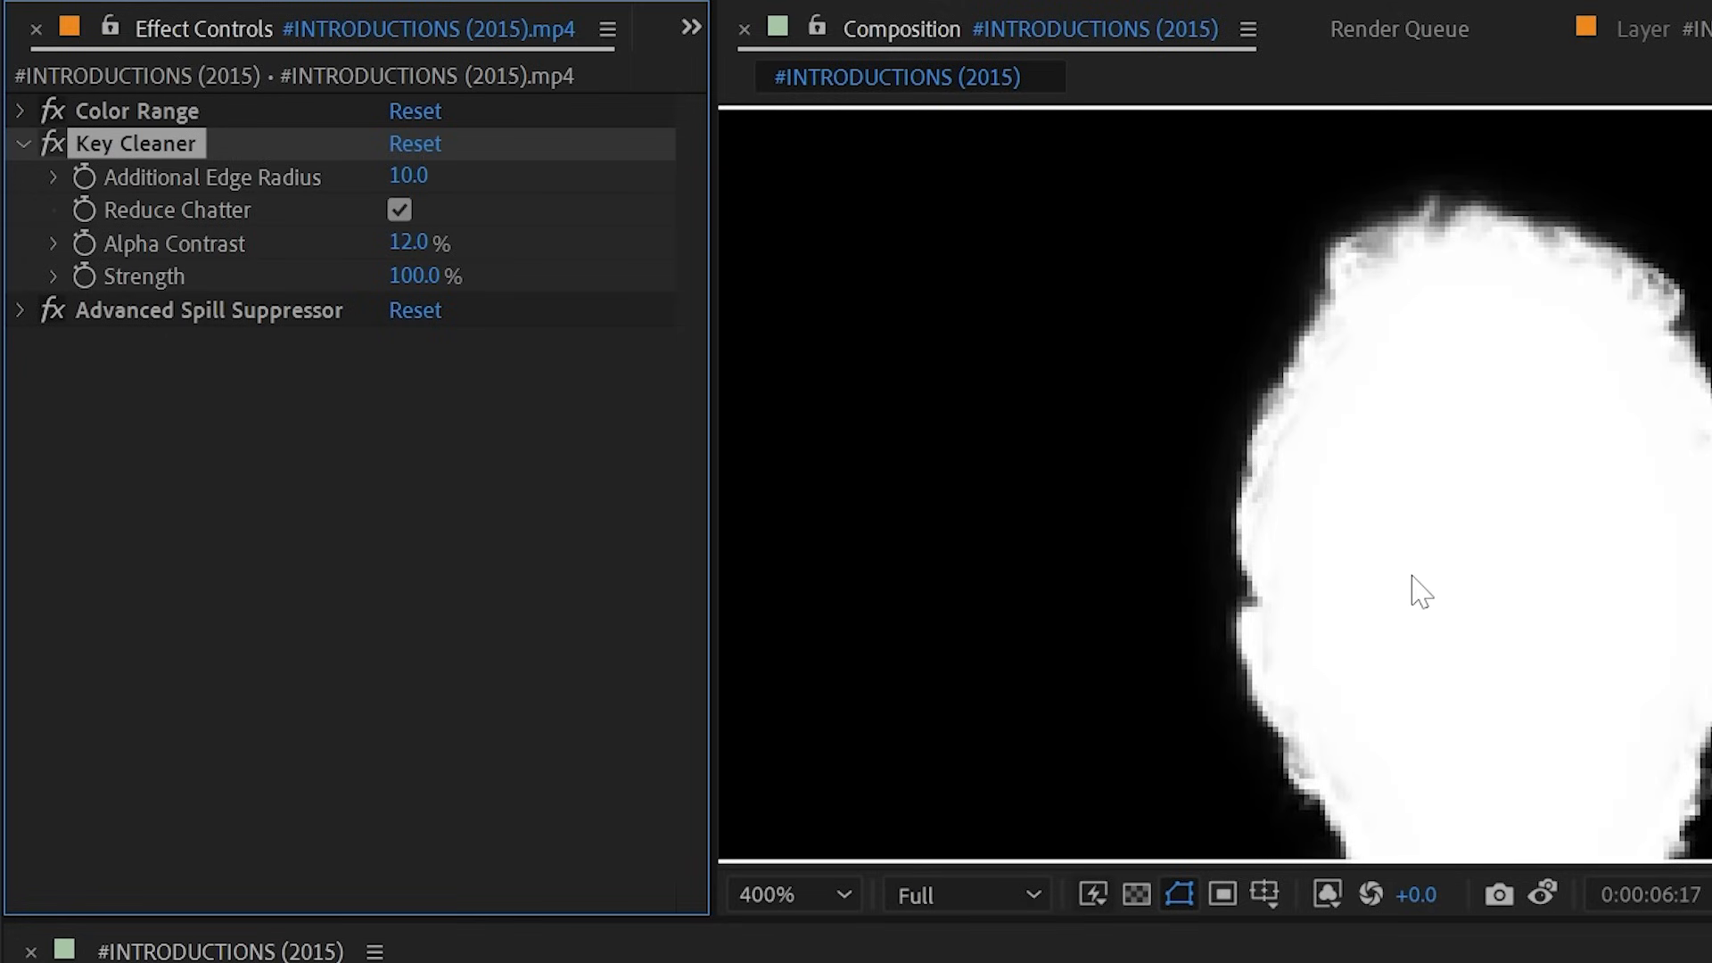
- Return the composition display to RGB, set Key Cleaner's Alpha Contrast to 30% and try out its Strength
left_click(1327, 894)
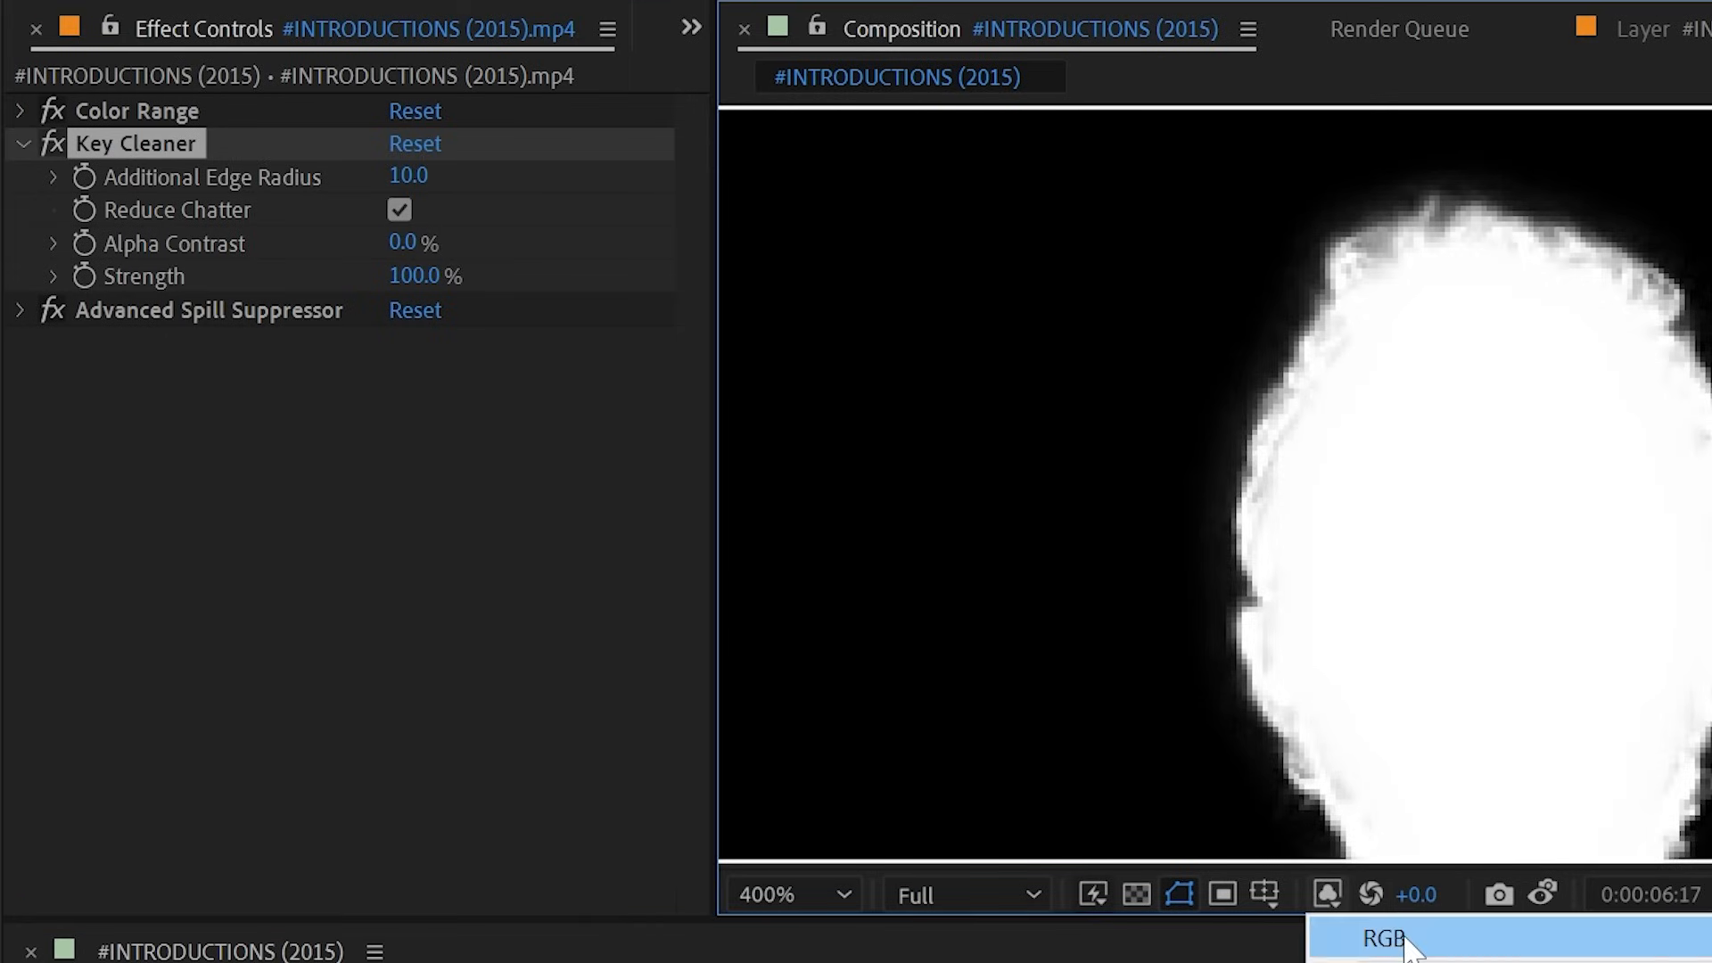
left_click(1407, 938)
left_click_drag(483, 253, 420, 234)
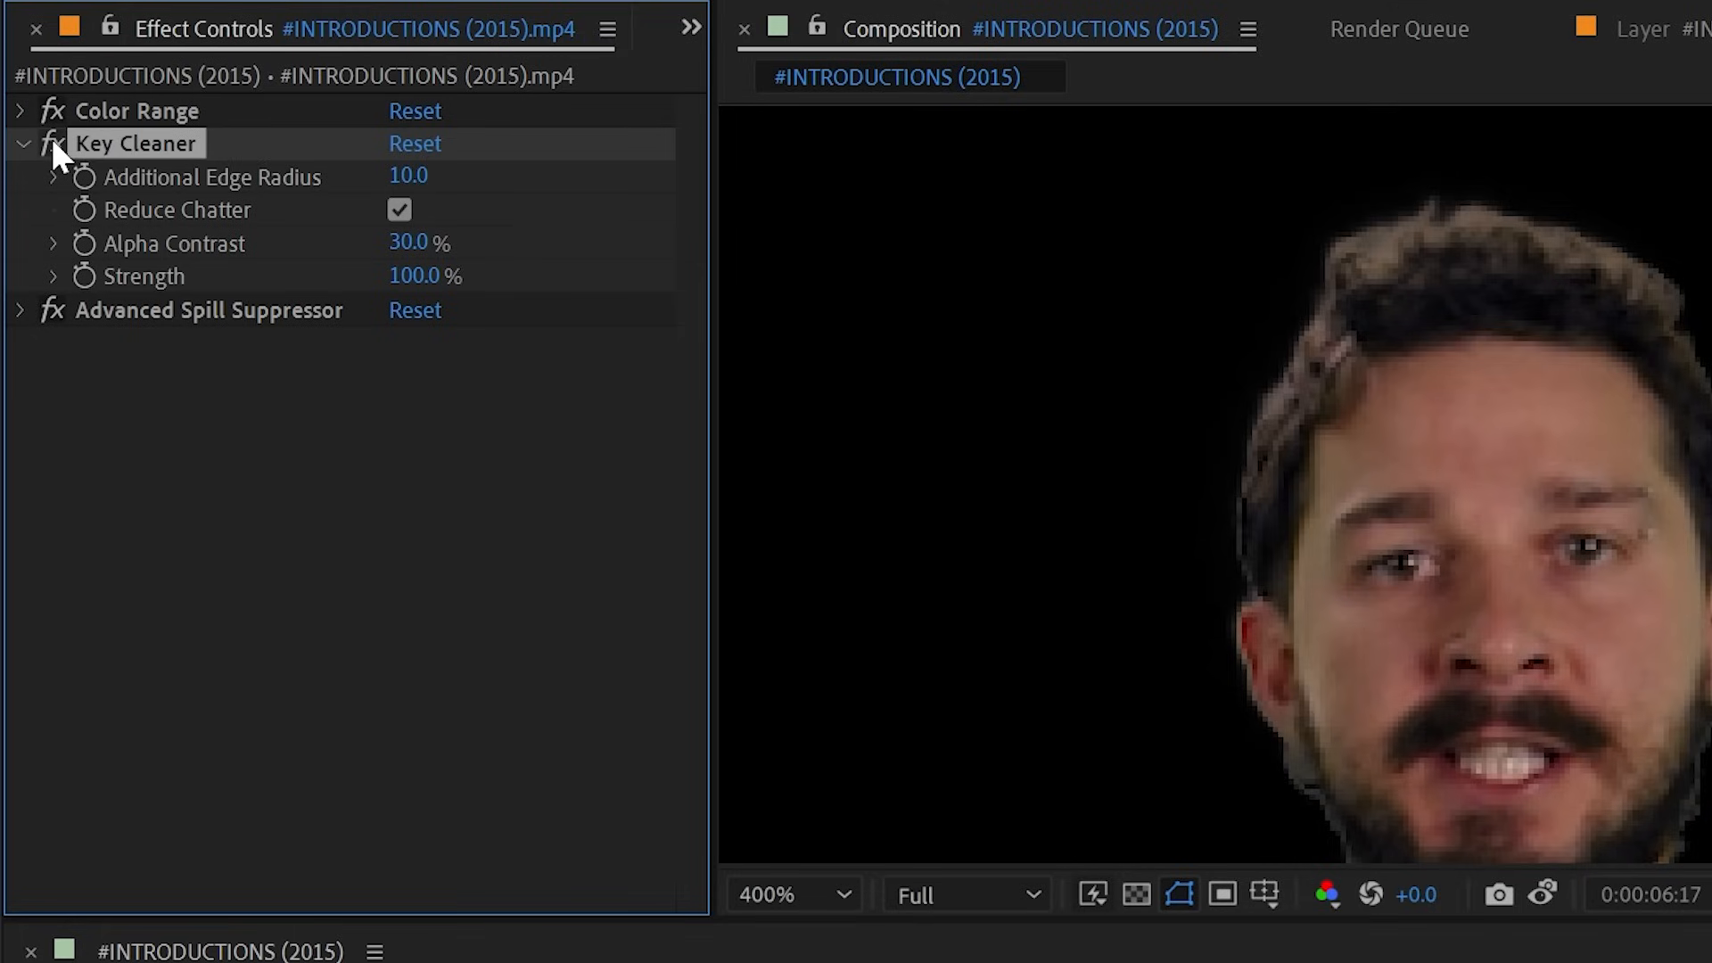
left_click_drag(419, 275, 535, 287)
- Delete the Color Range, Key Cleaner and Advanced Spill Suppressor effects from the footage
scroll(1565, 509, "down", 1)
left_click_drag(1576, 704, 1577, 455)
left_click(178, 312)
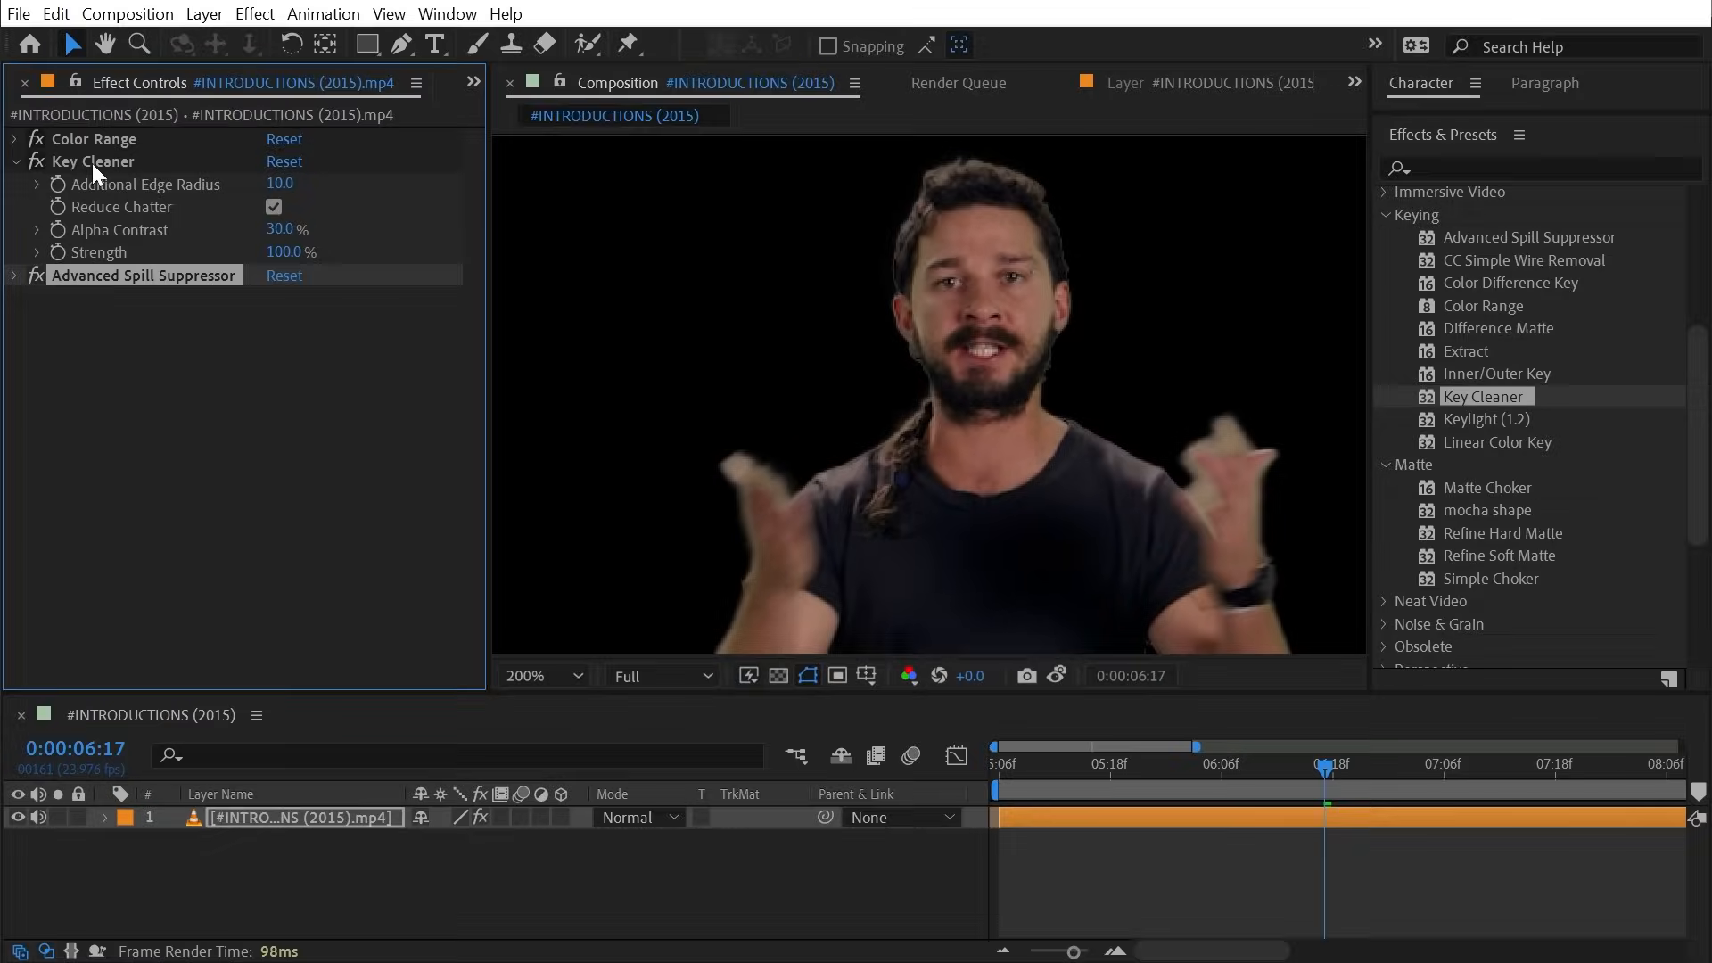
left_click(93, 163)
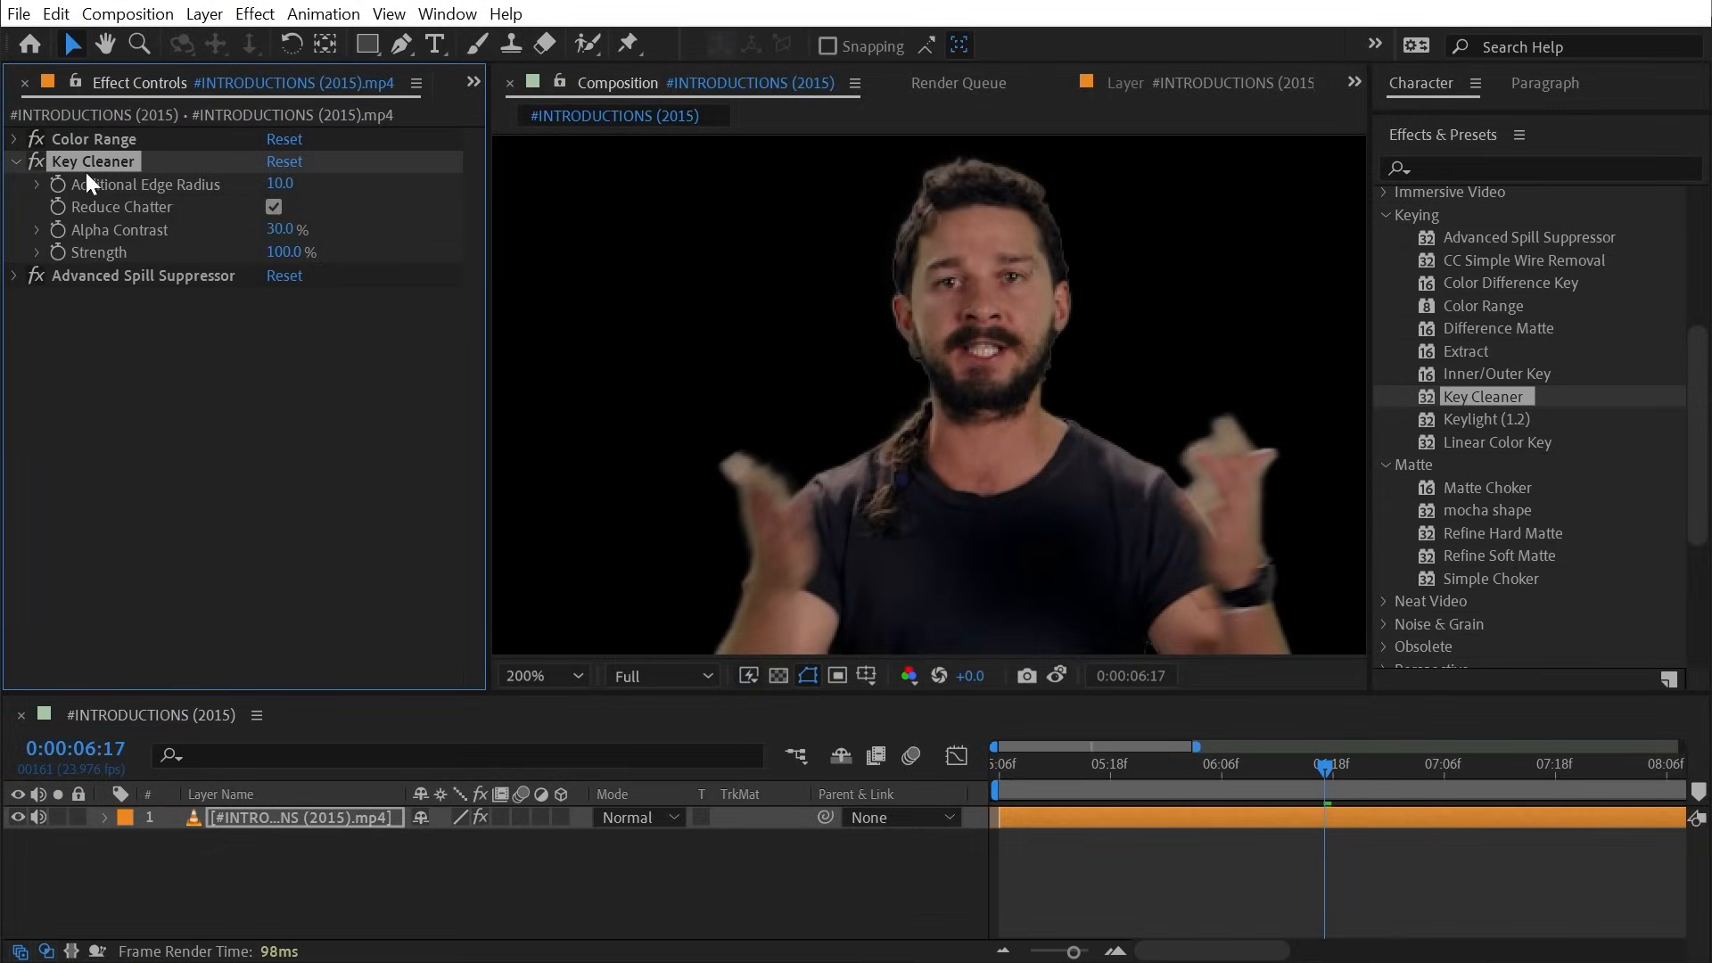
left_click(1496, 420)
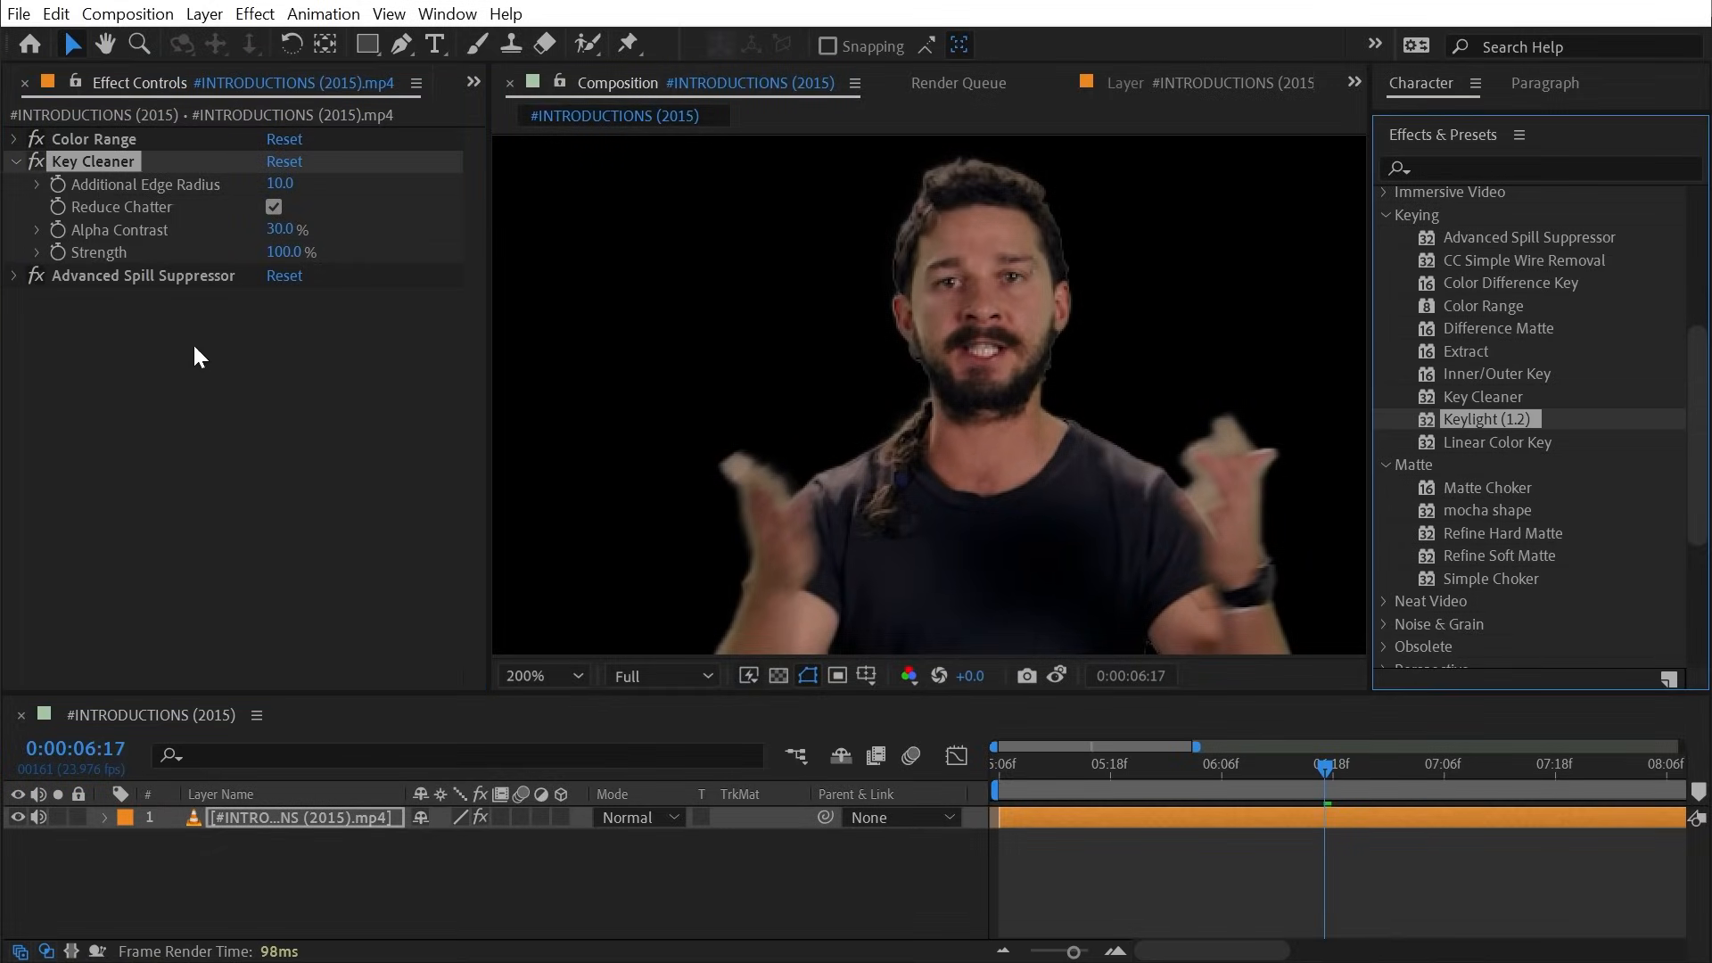
left_click(168, 275)
left_click(102, 143, "shift")
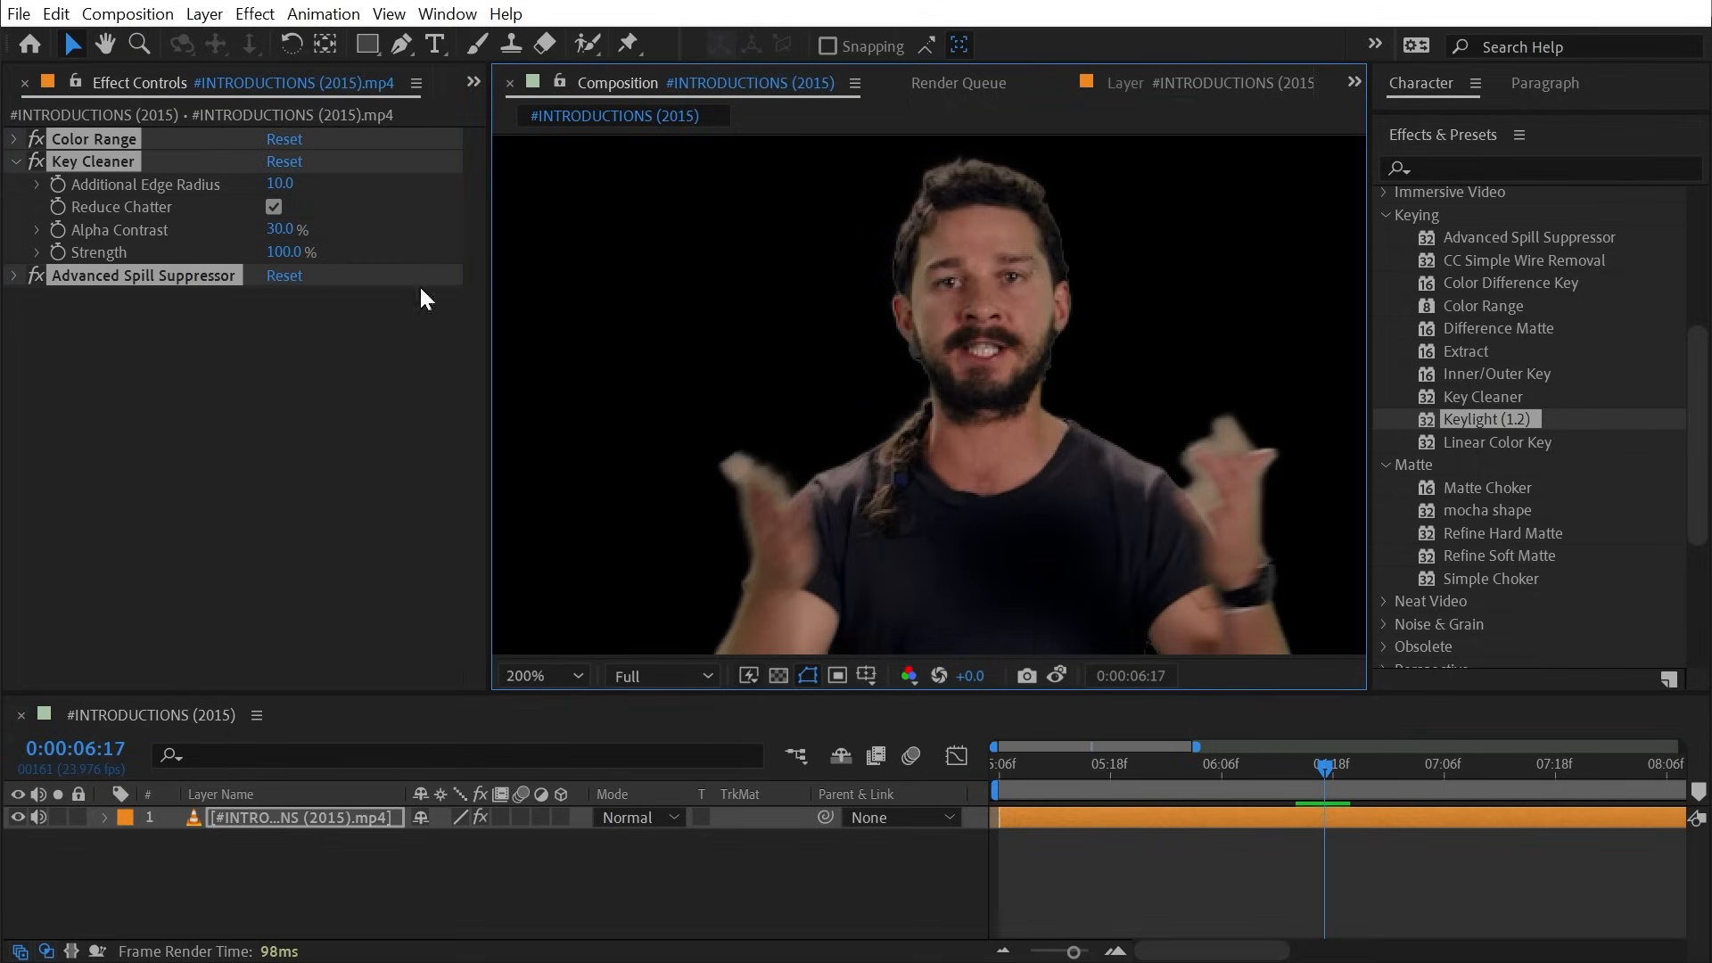
key("Delete")
- Apply Keylight (1.2) to the footage, collapse its About section and look through its View options
left_click_drag(1471, 426, 784, 321)
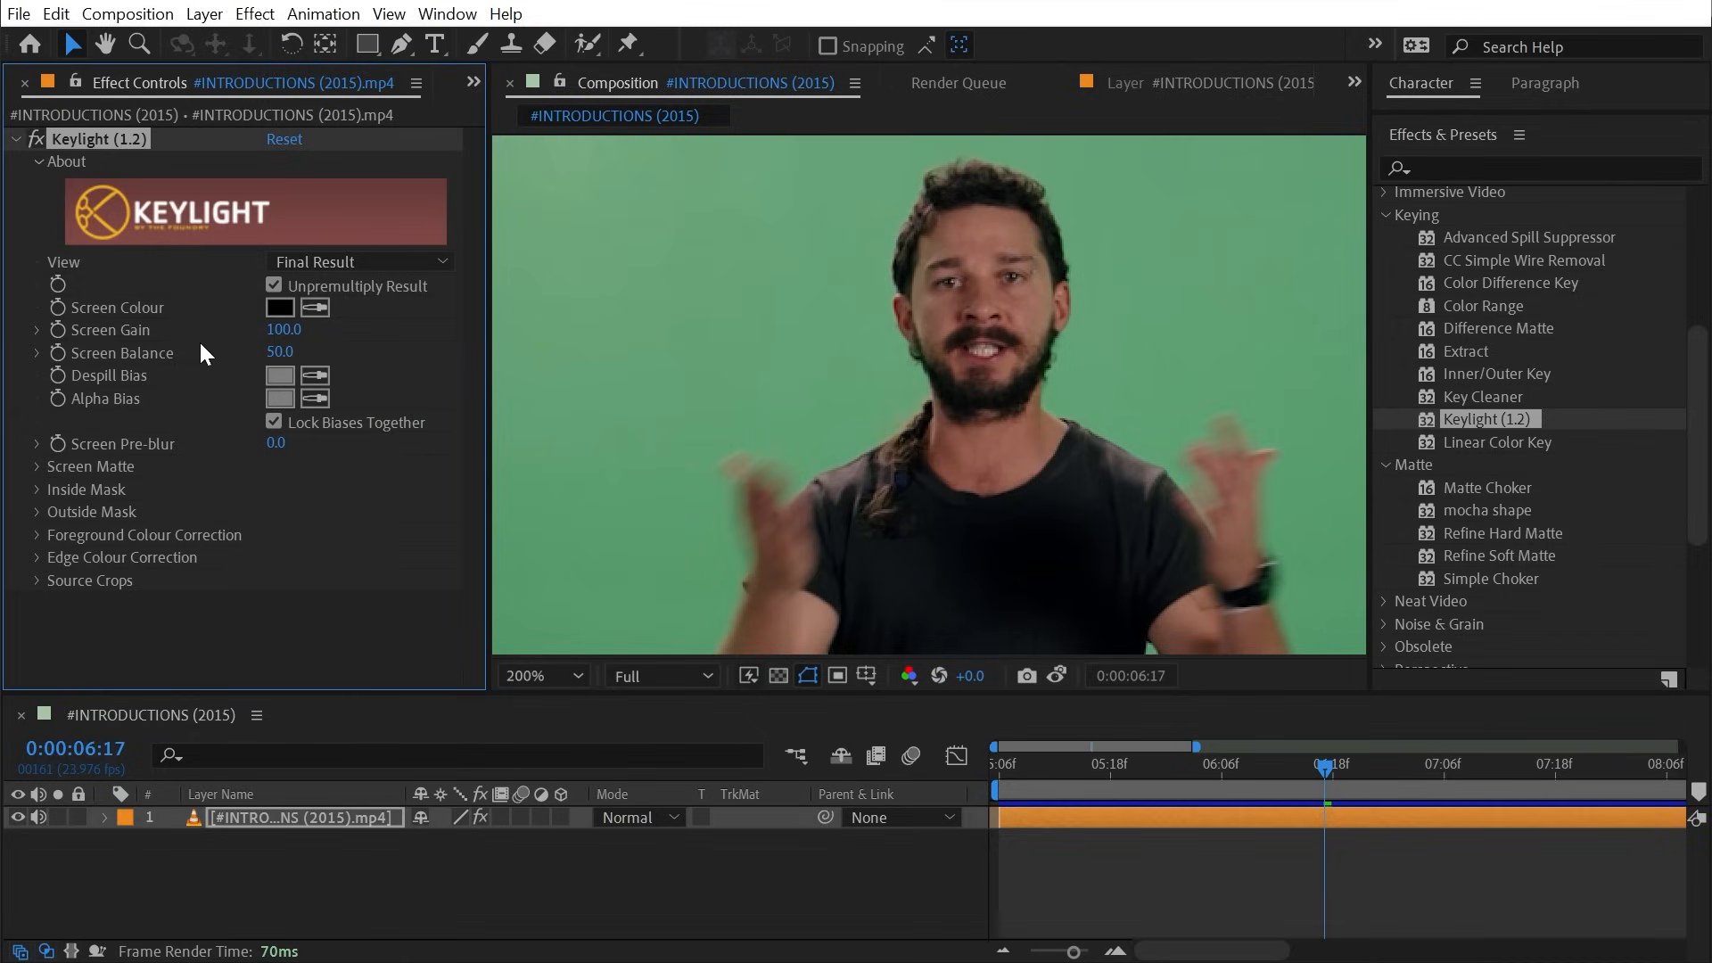
left_click(36, 160)
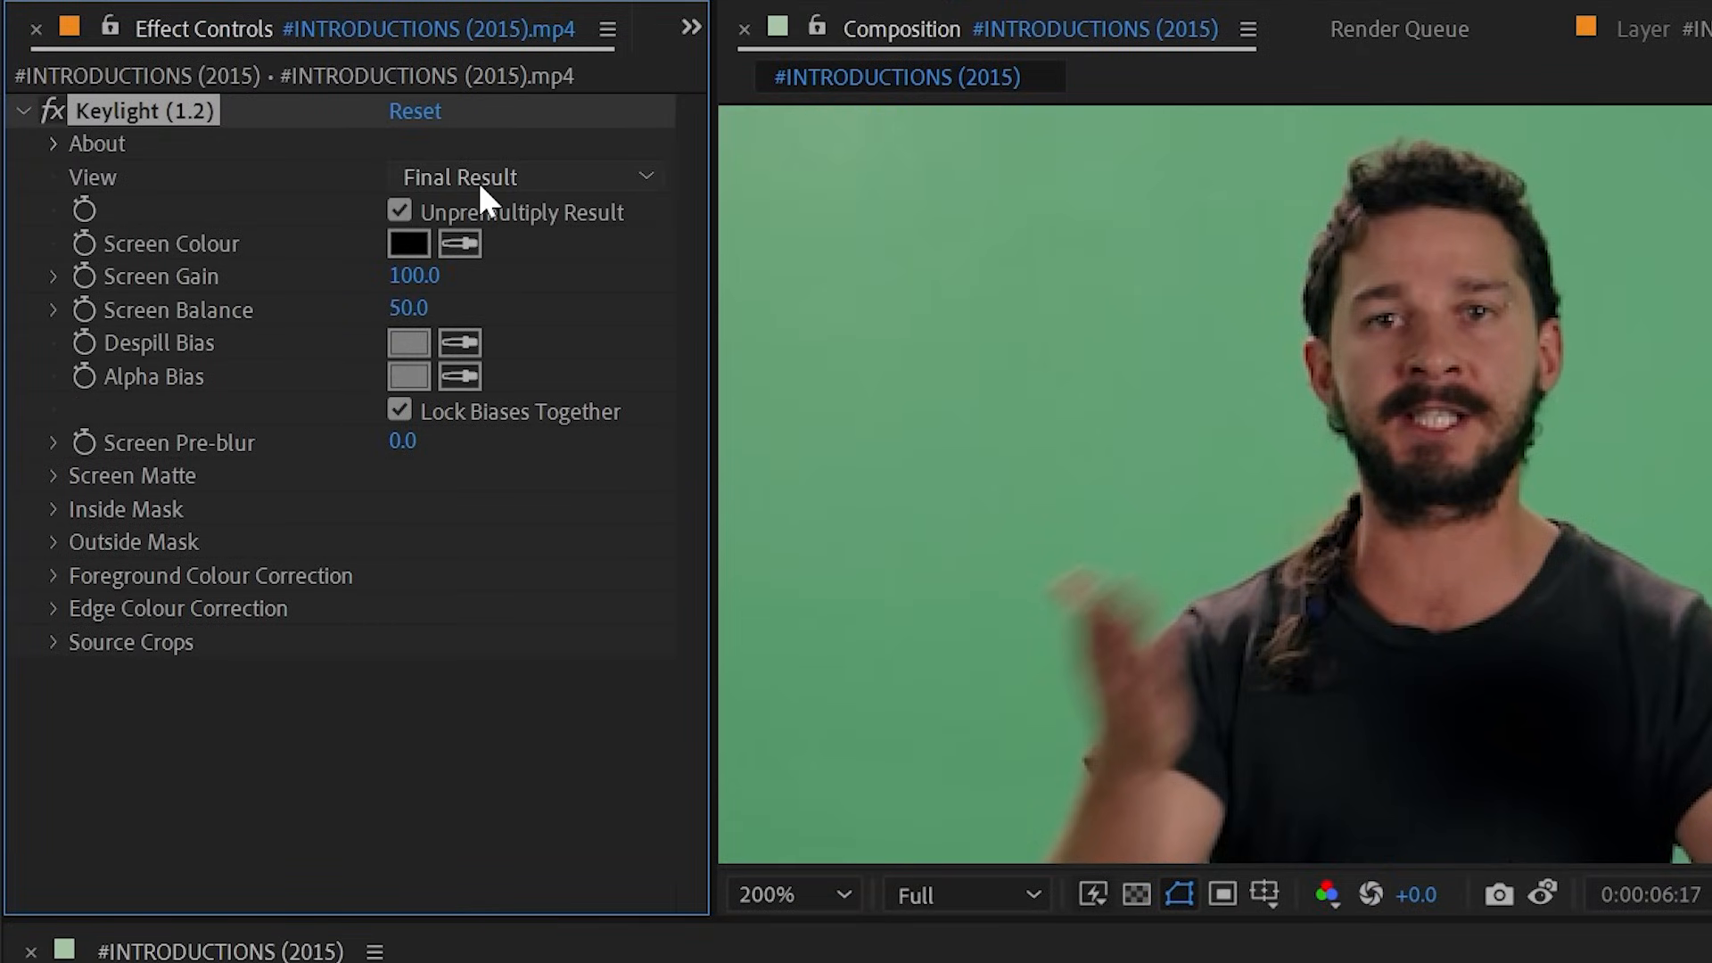
left_click(478, 180)
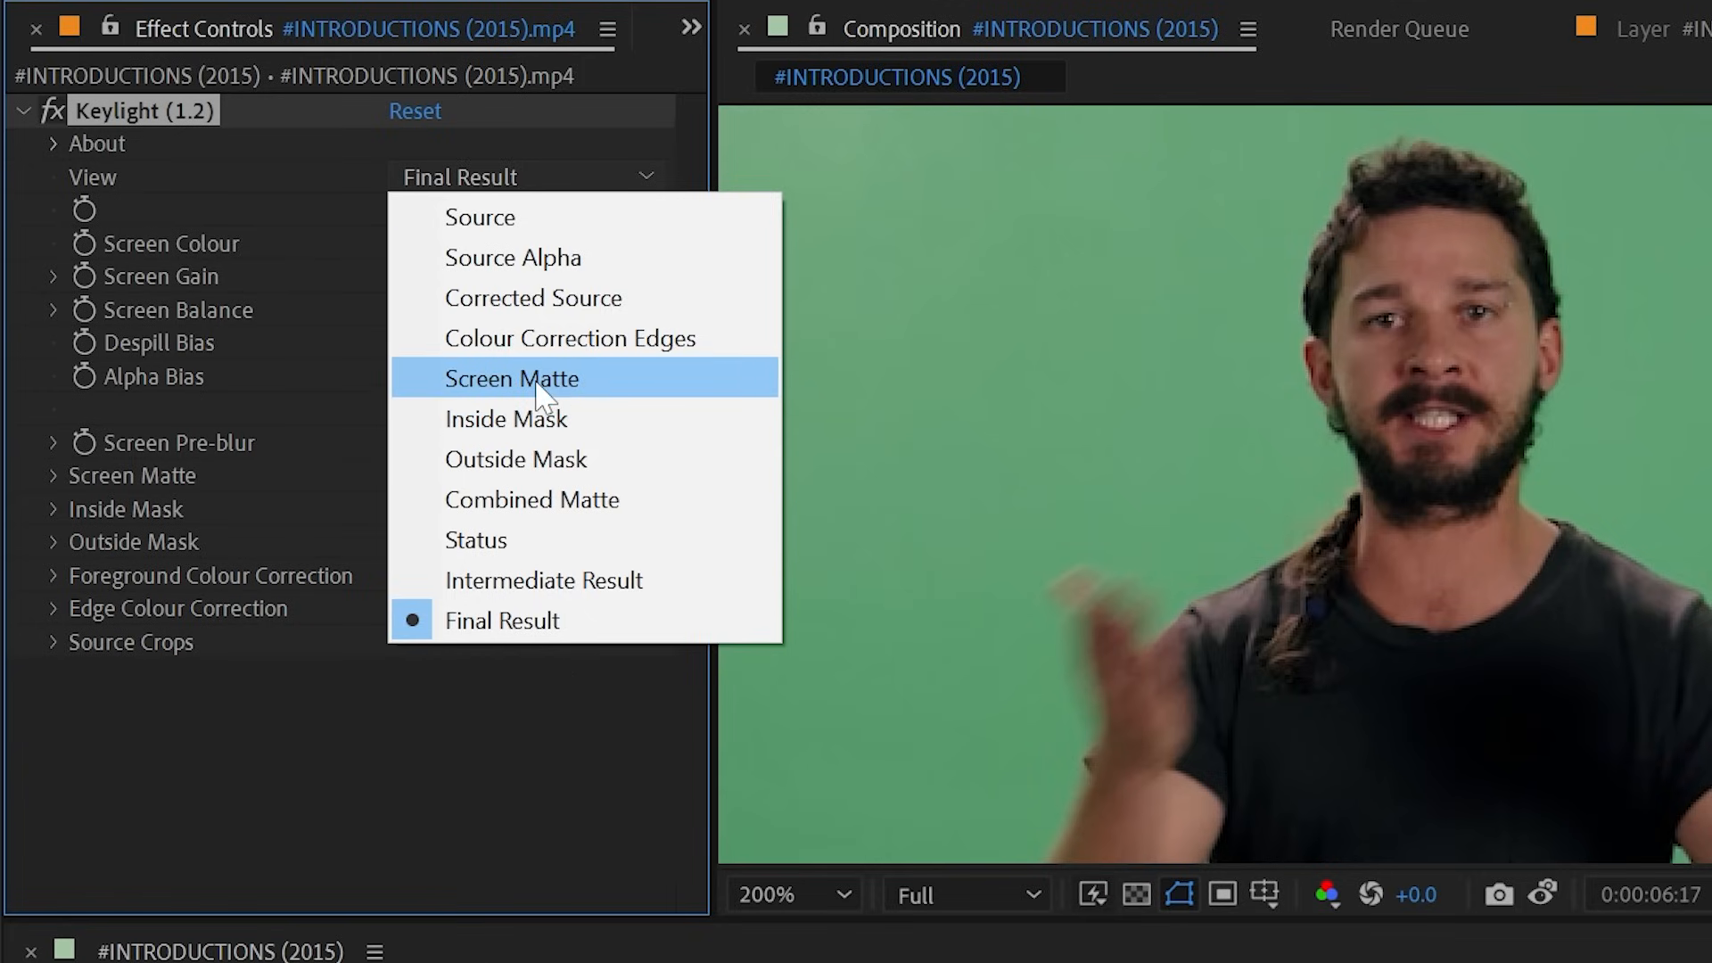
- Sample the green backdrop beside the head as Keylight's Screen Colour, and try resampling it from the remaining noise in the keyed image
left_click(265, 234)
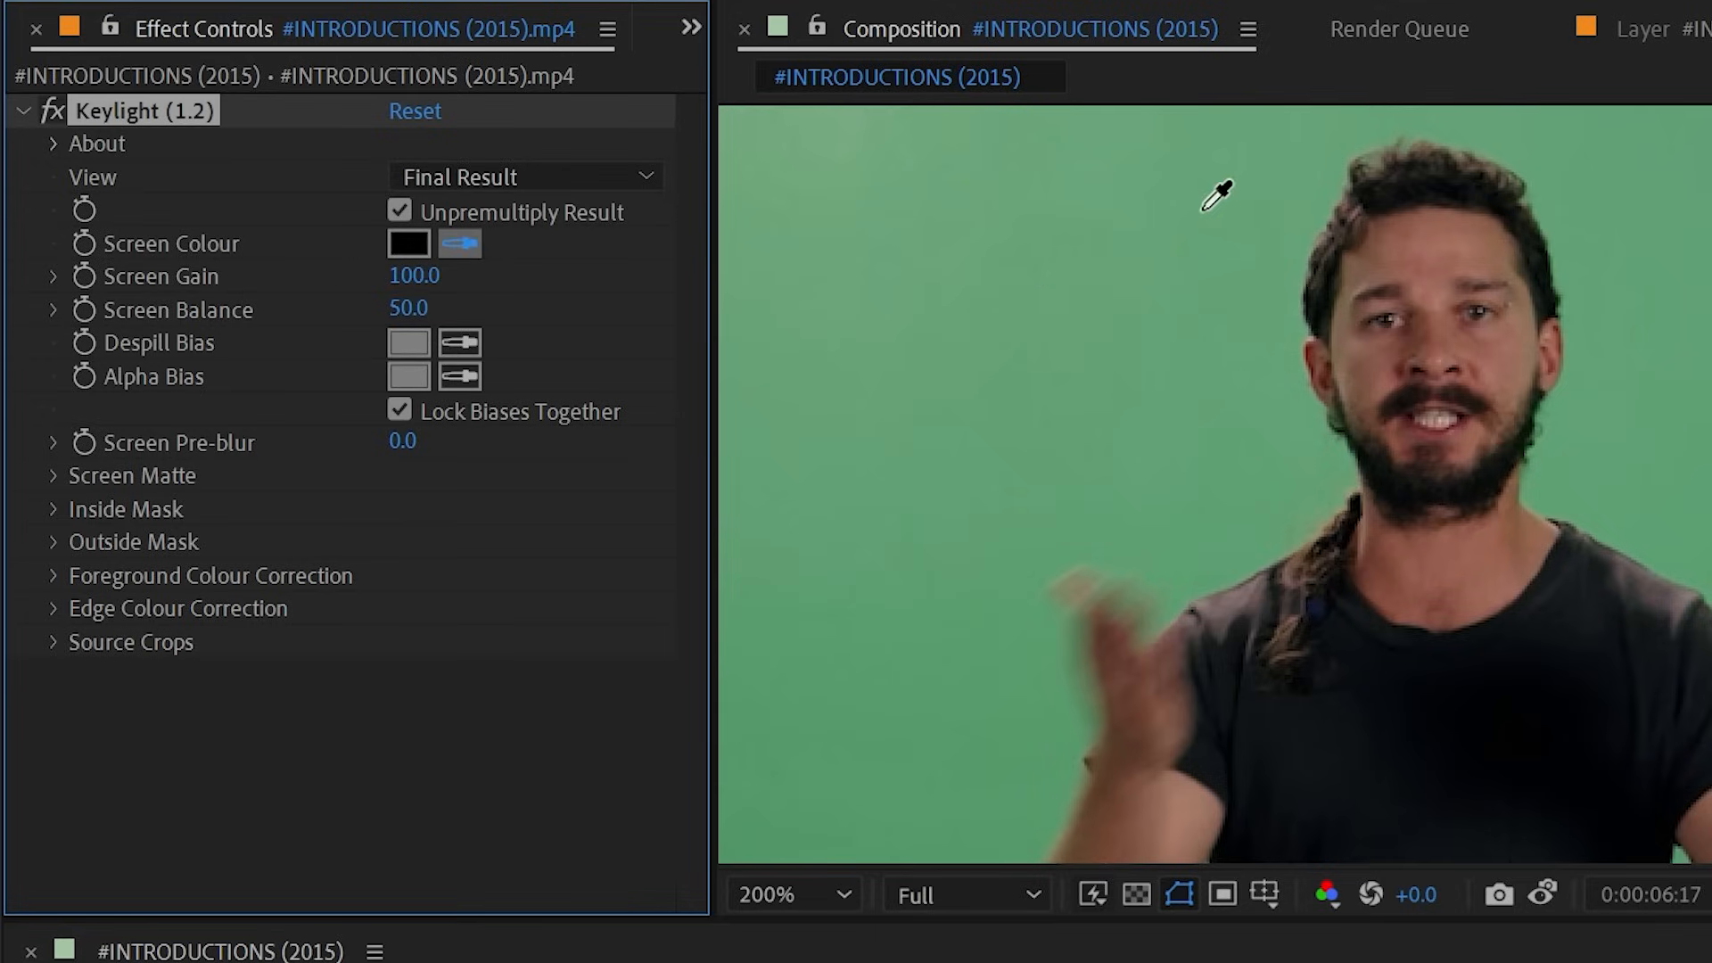
left_click(1236, 169)
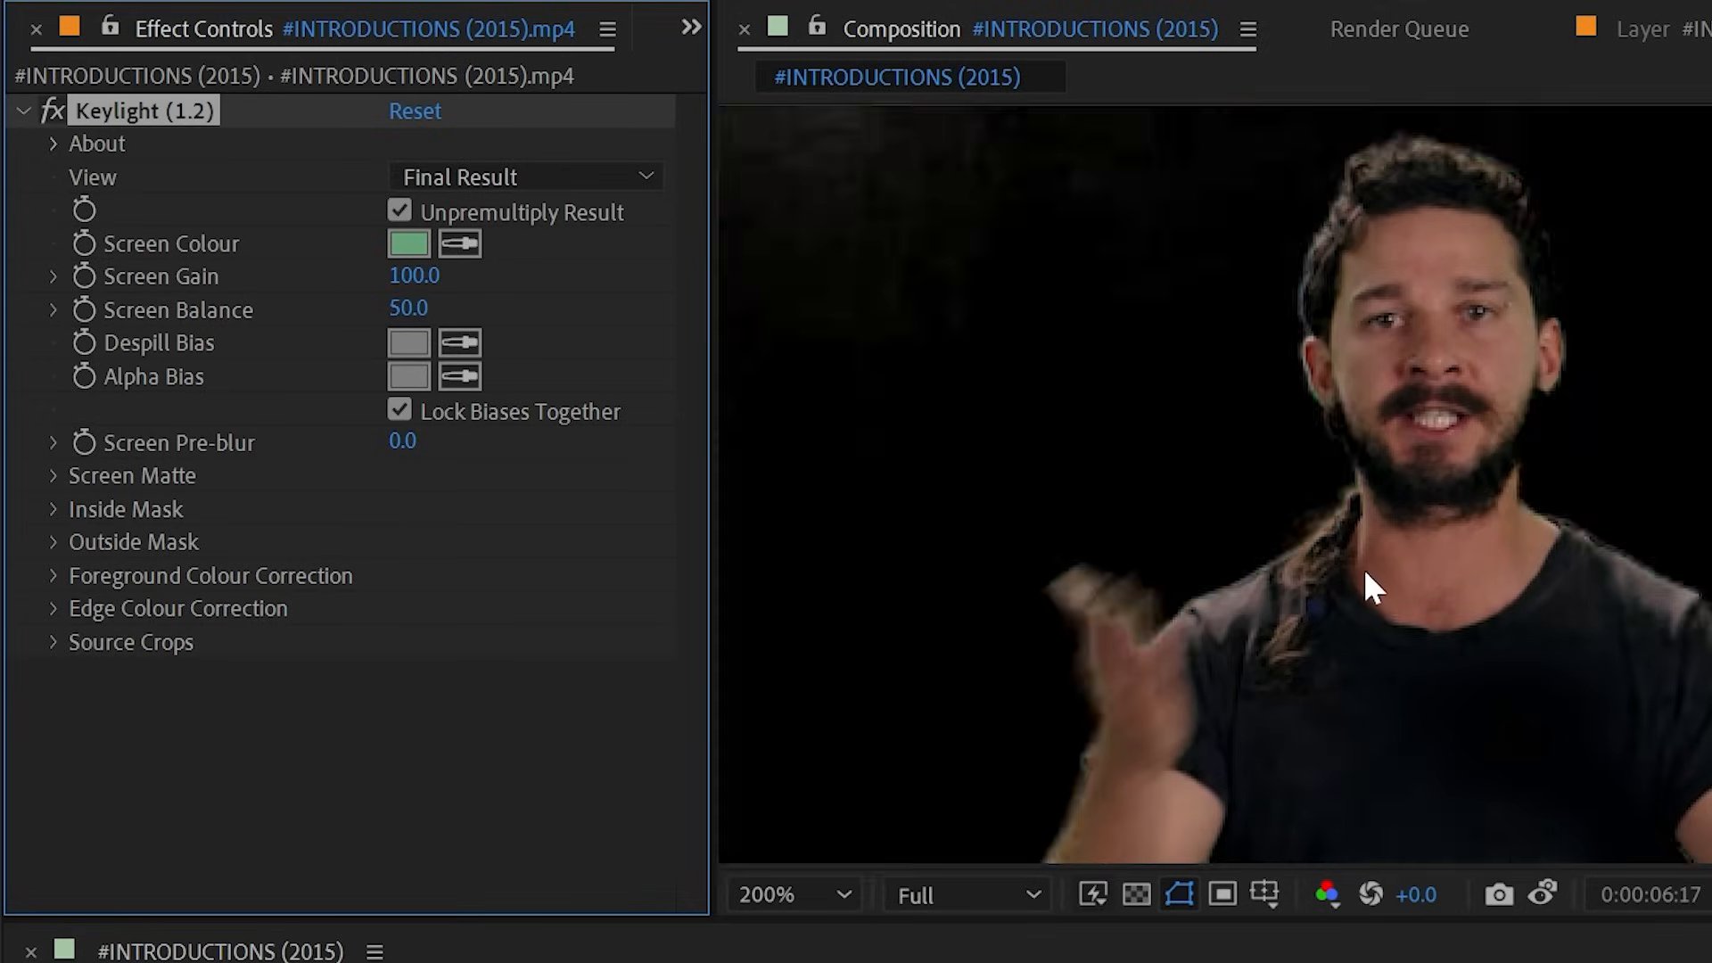
scroll(1297, 511, "down", 1)
scroll(1301, 526, "up", 1)
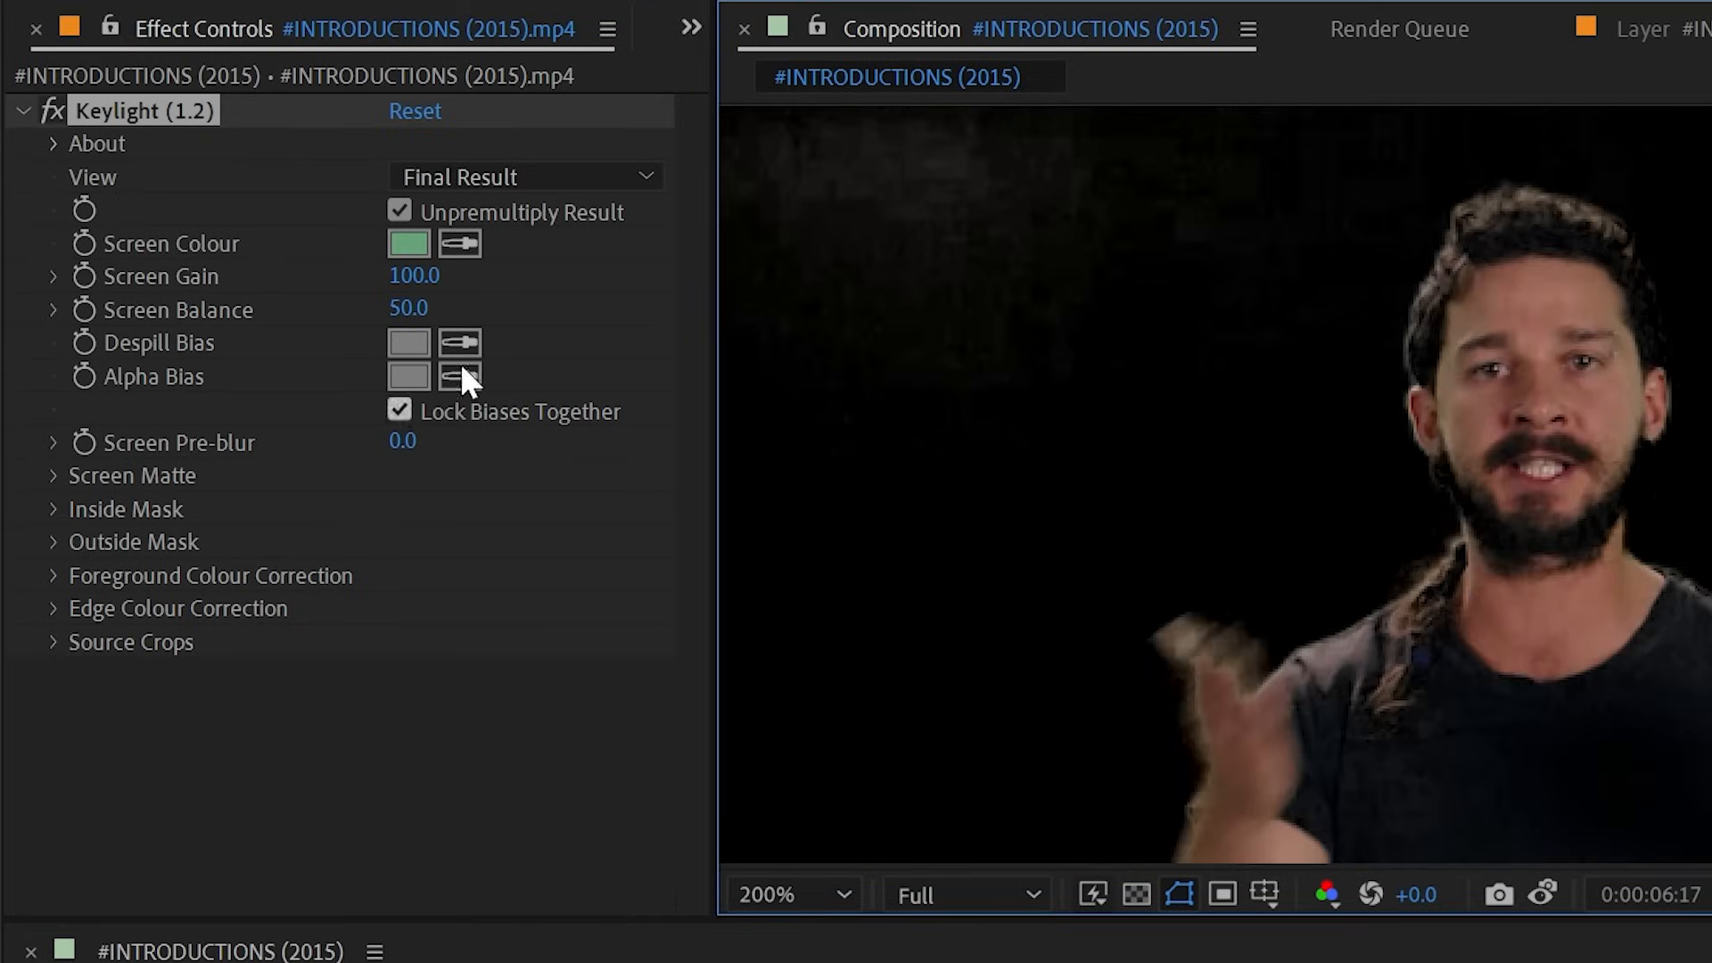
left_click(473, 246)
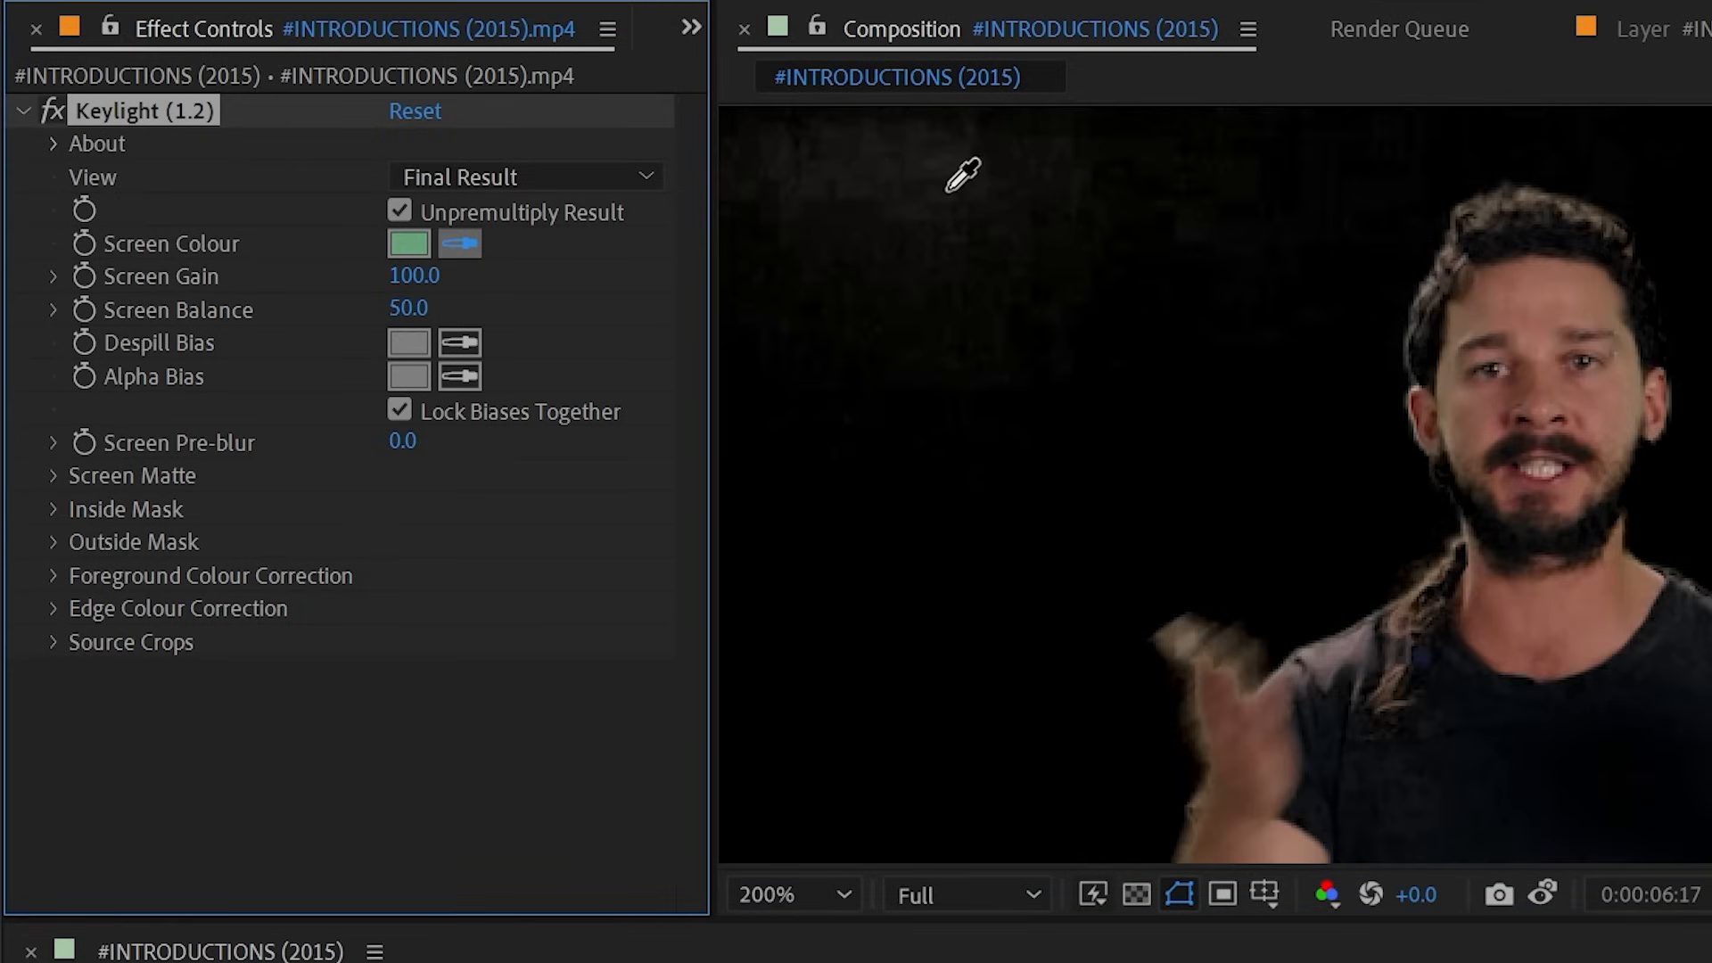
left_click(924, 133)
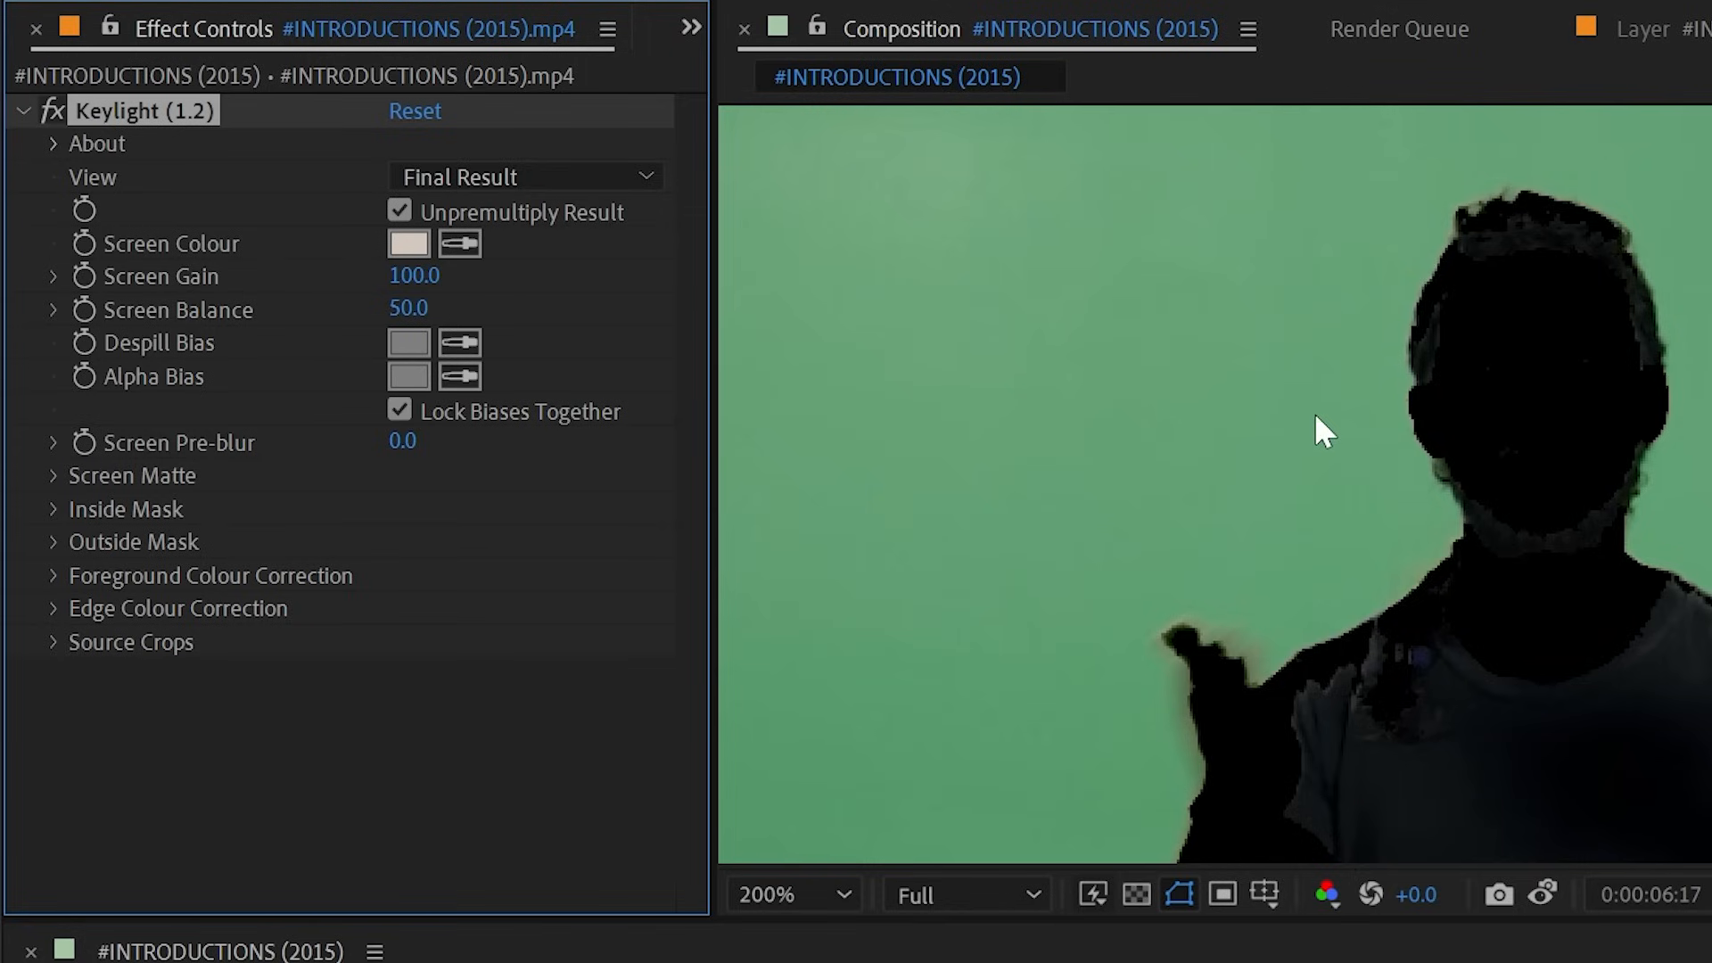
- Resample Keylight's Screen Colour from the green backdrop in Source view, and return View to Final Result
left_click(492, 179)
left_click(635, 219)
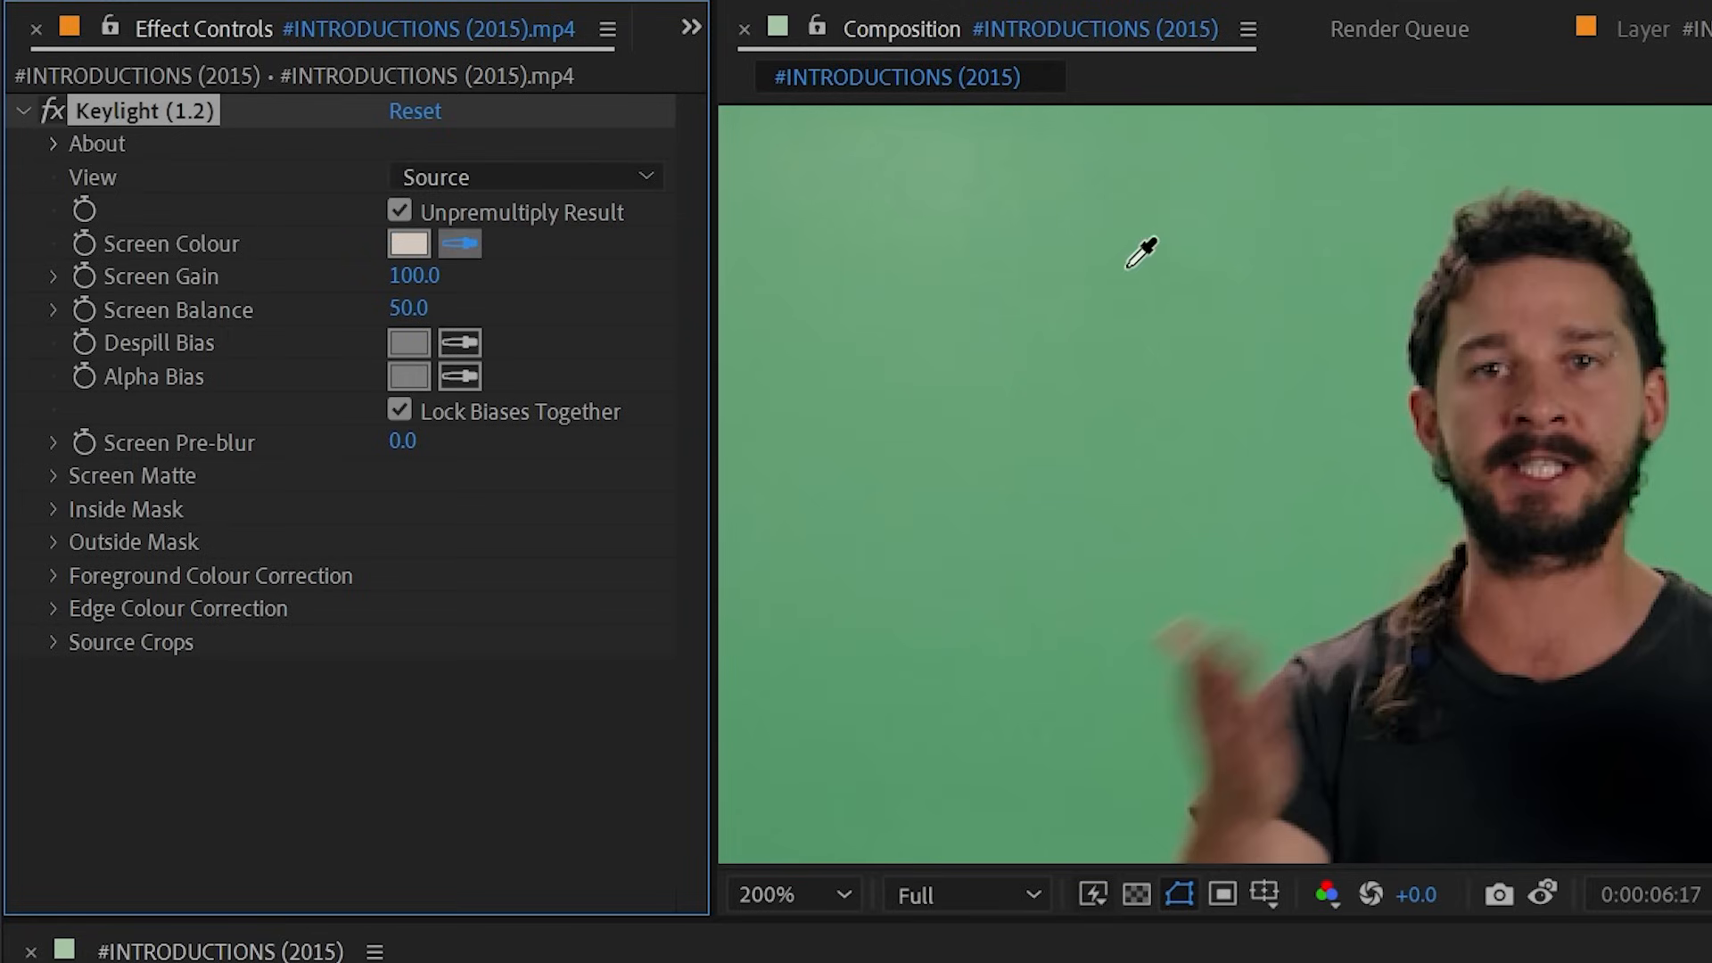
left_click(1080, 181)
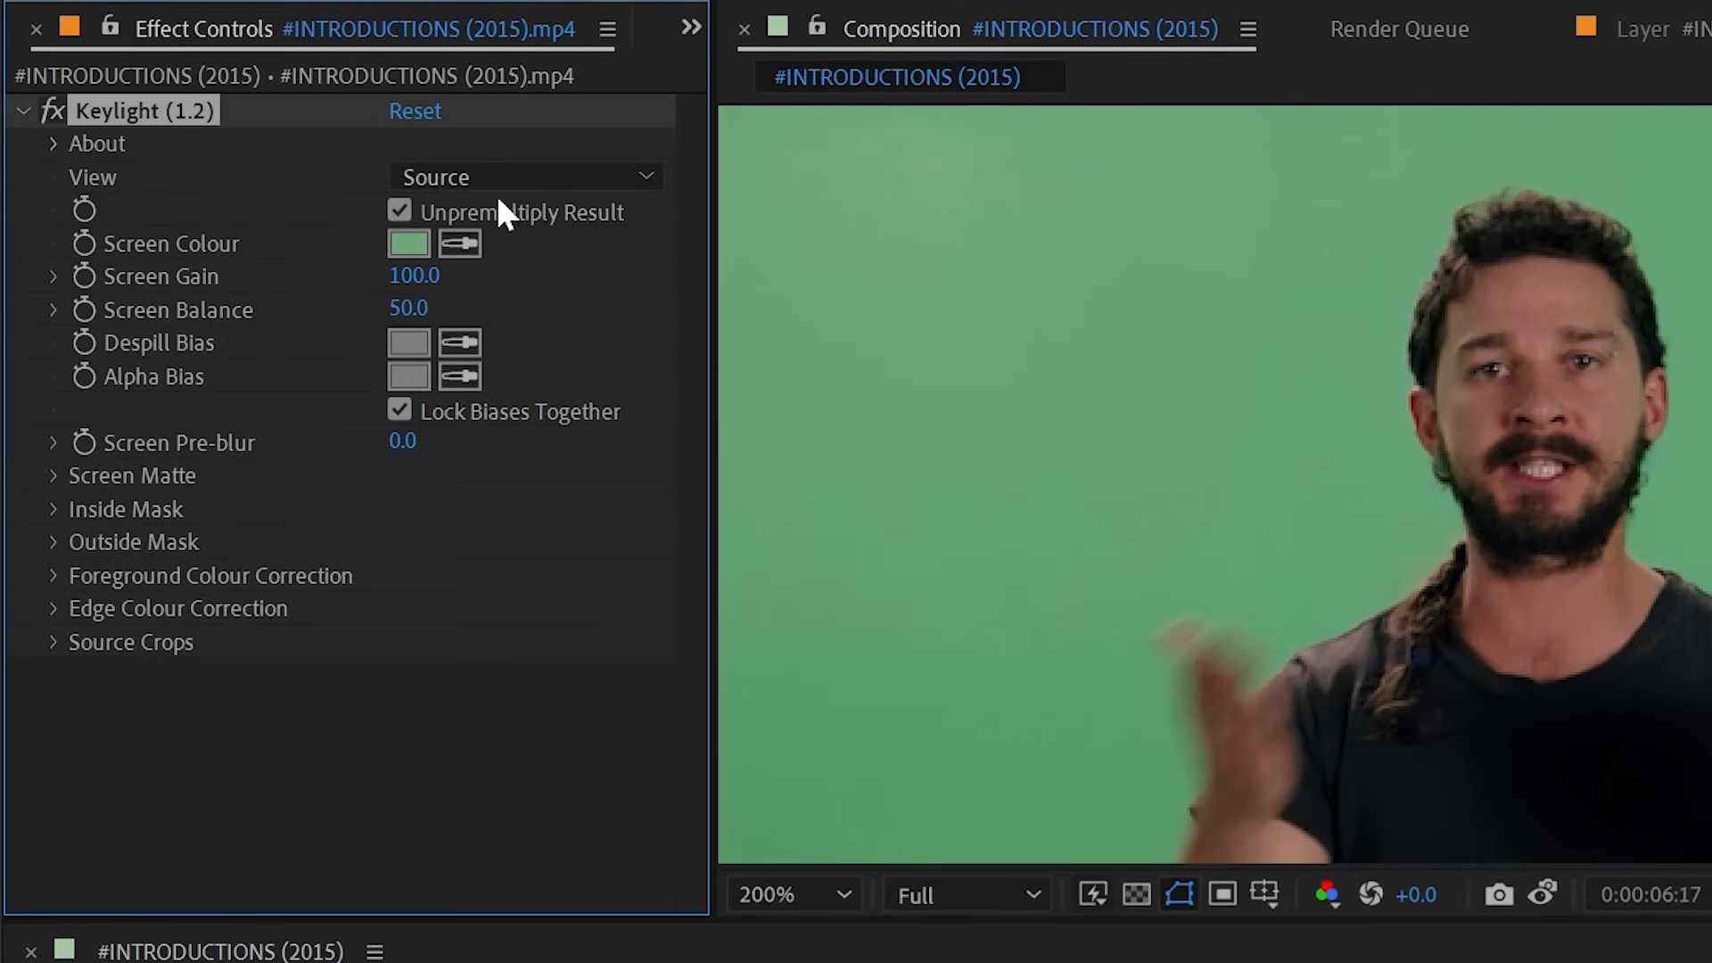
left_click(471, 181)
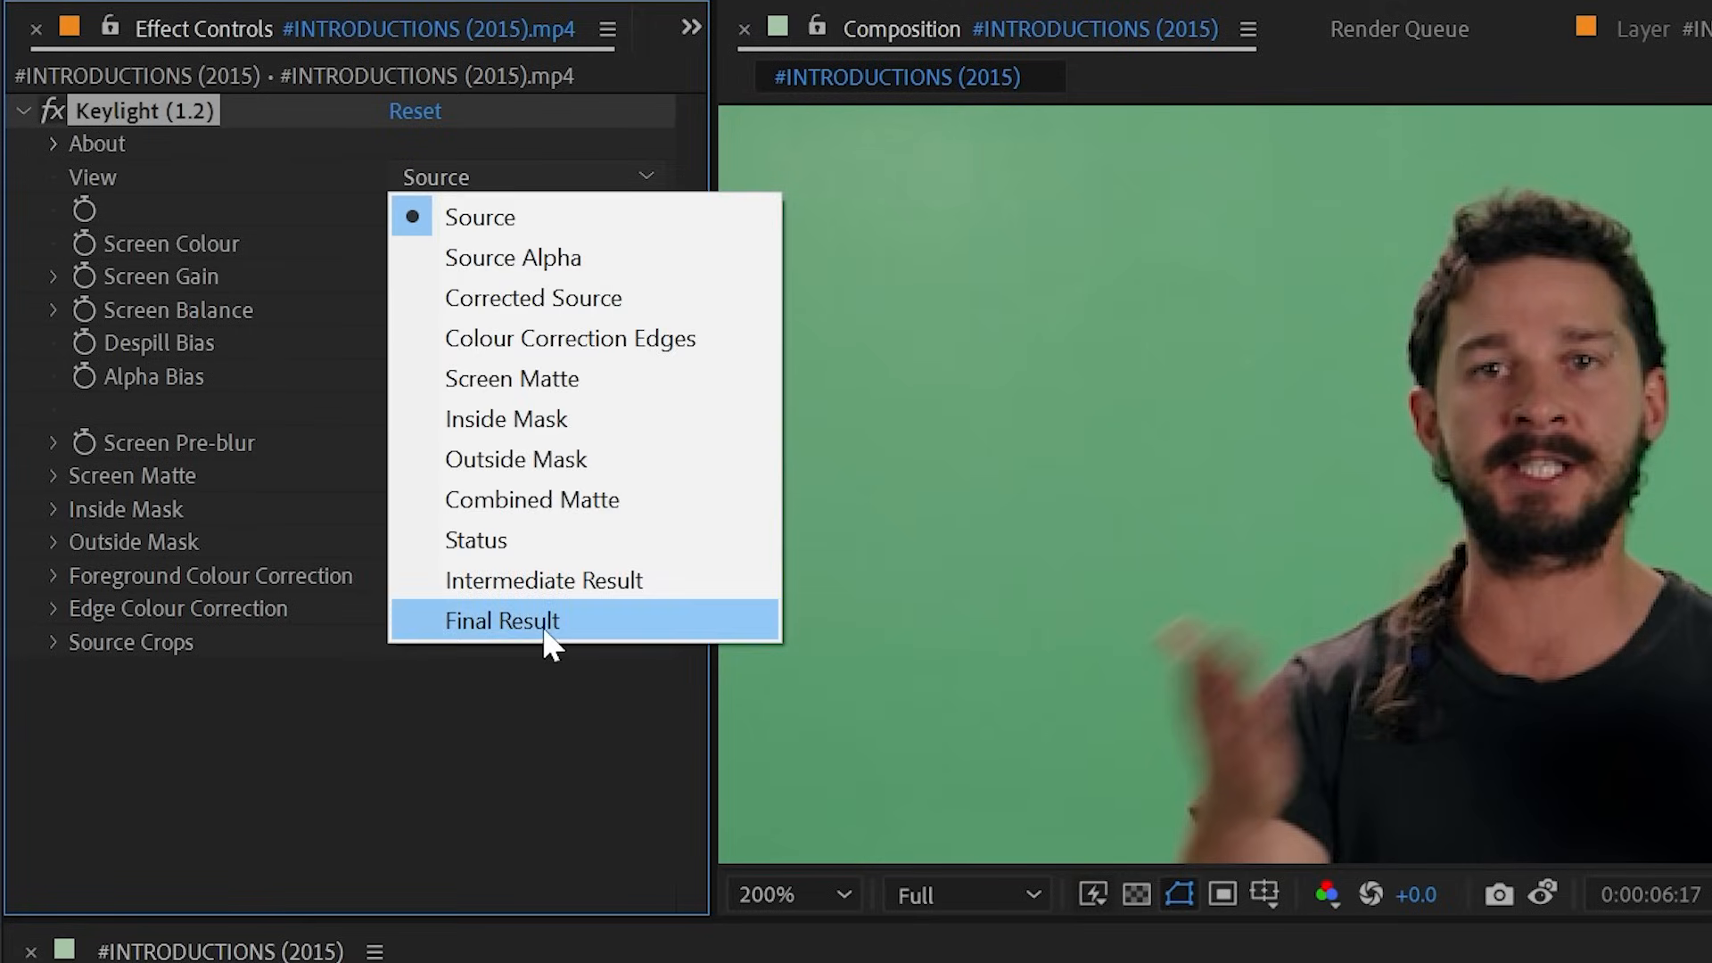
left_click(542, 622)
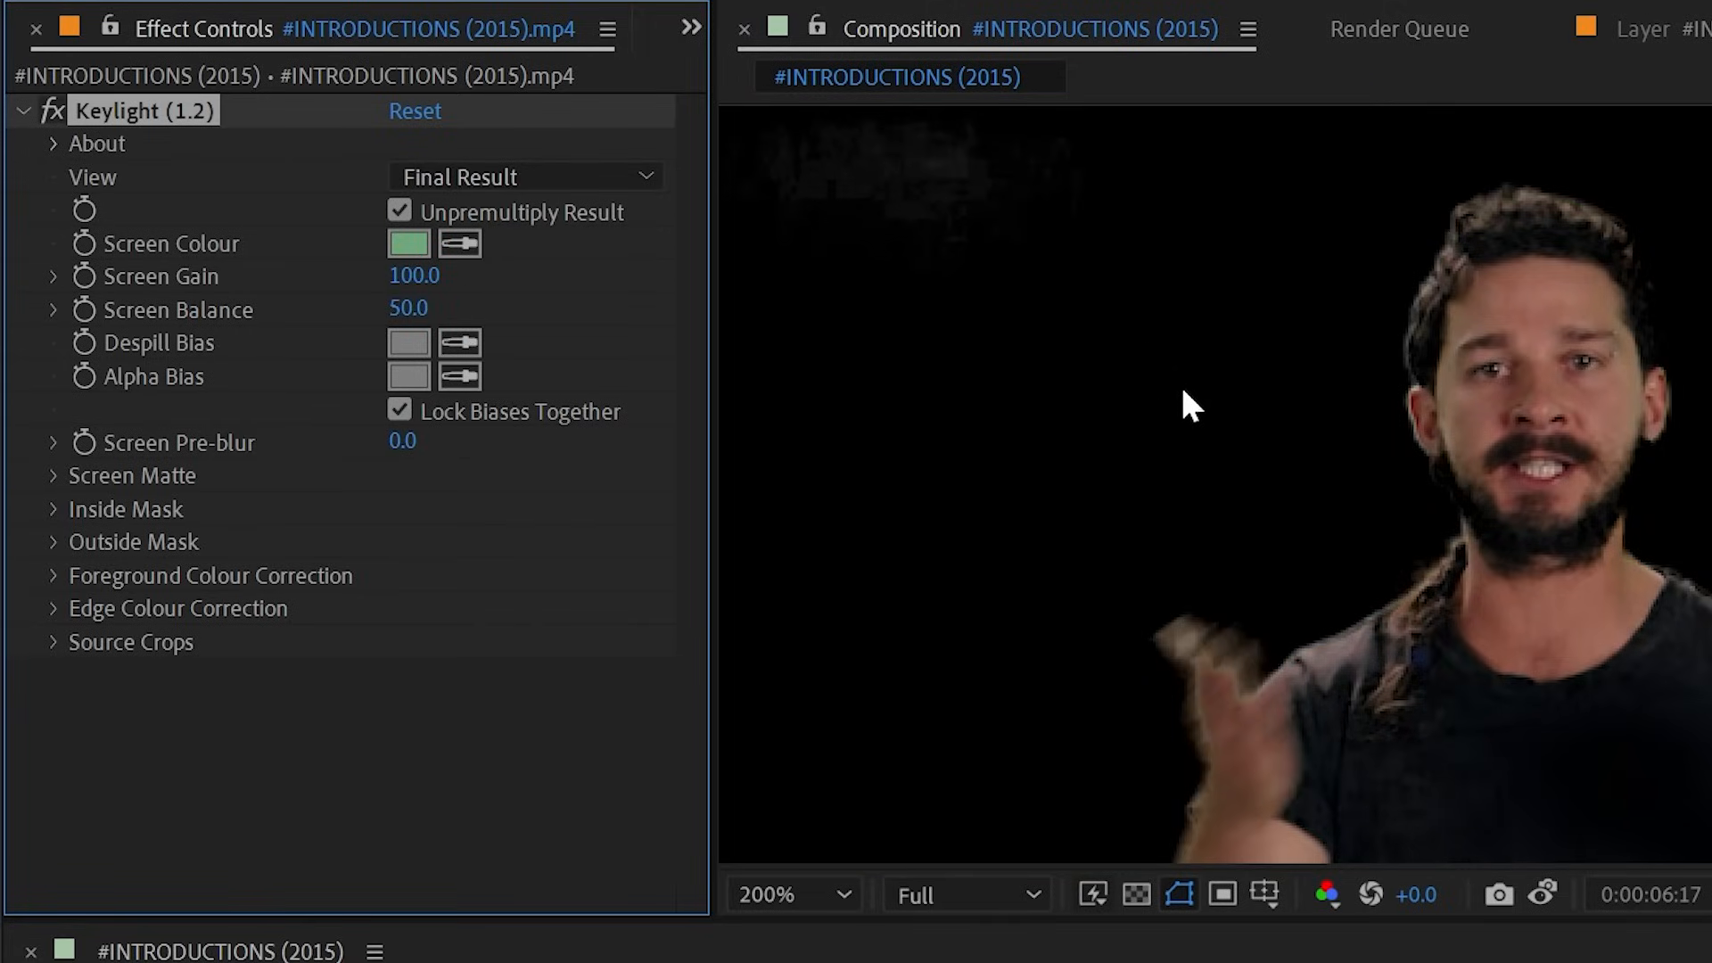
- Compare the subject's edges in Keylight's Intermediate Result view and Final Result view
left_click_drag(992, 246, 1126, 283)
left_click(557, 176)
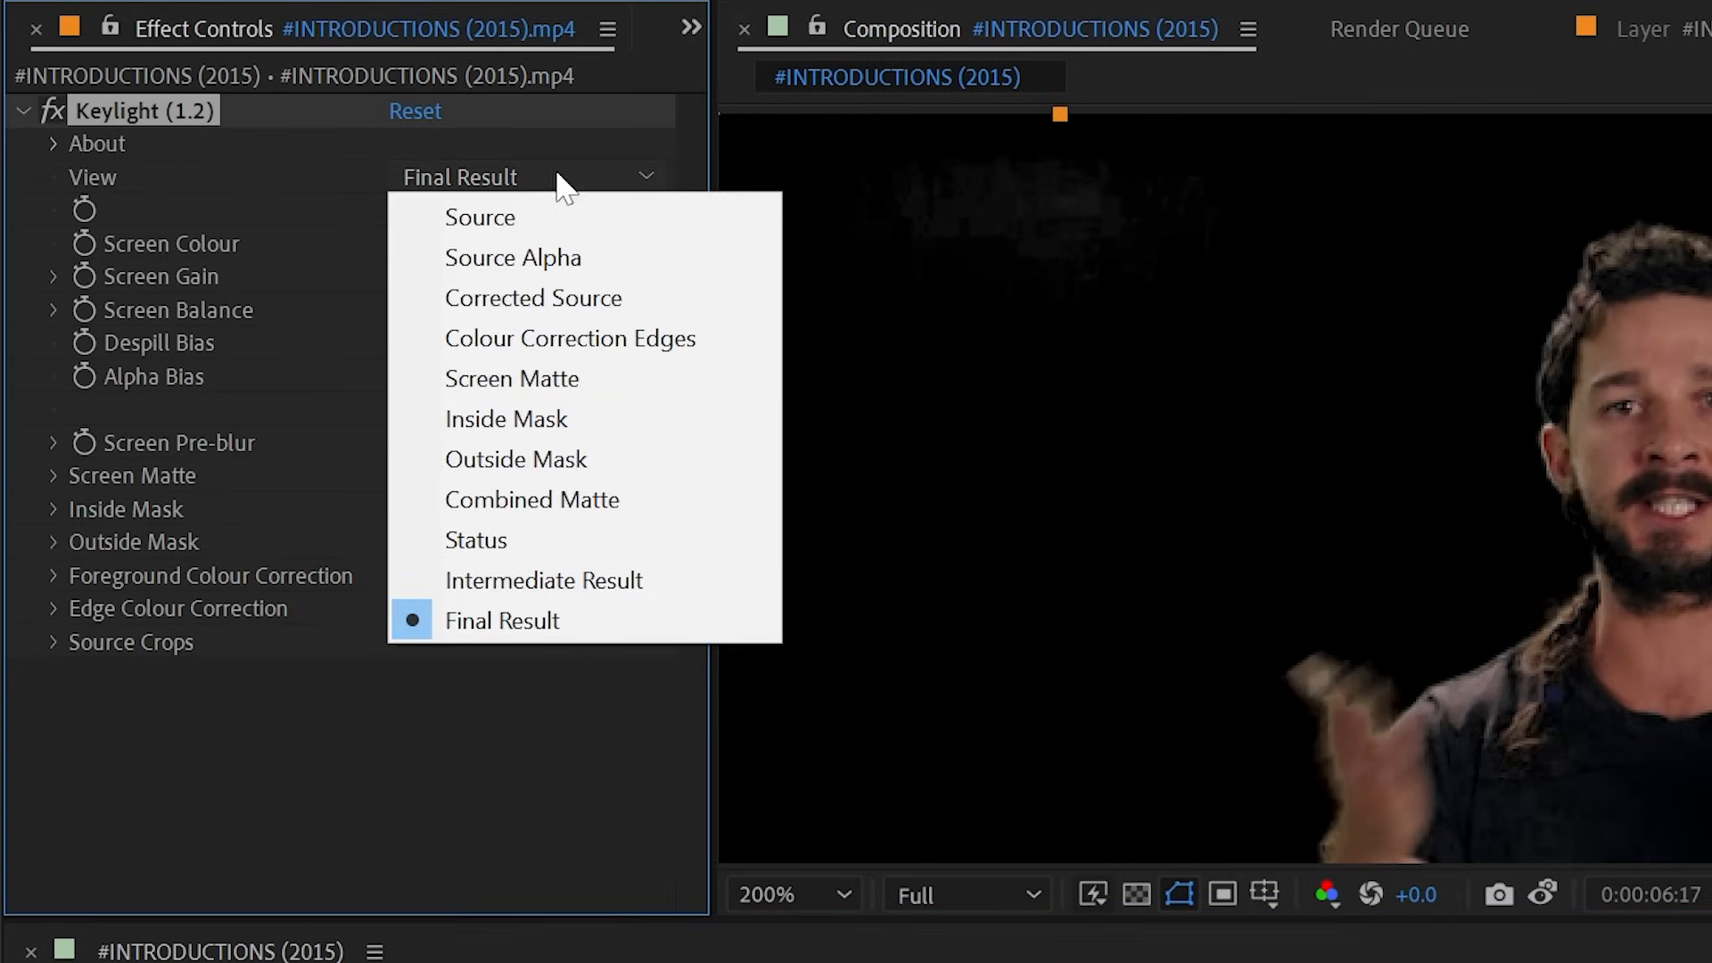
left_click(644, 584)
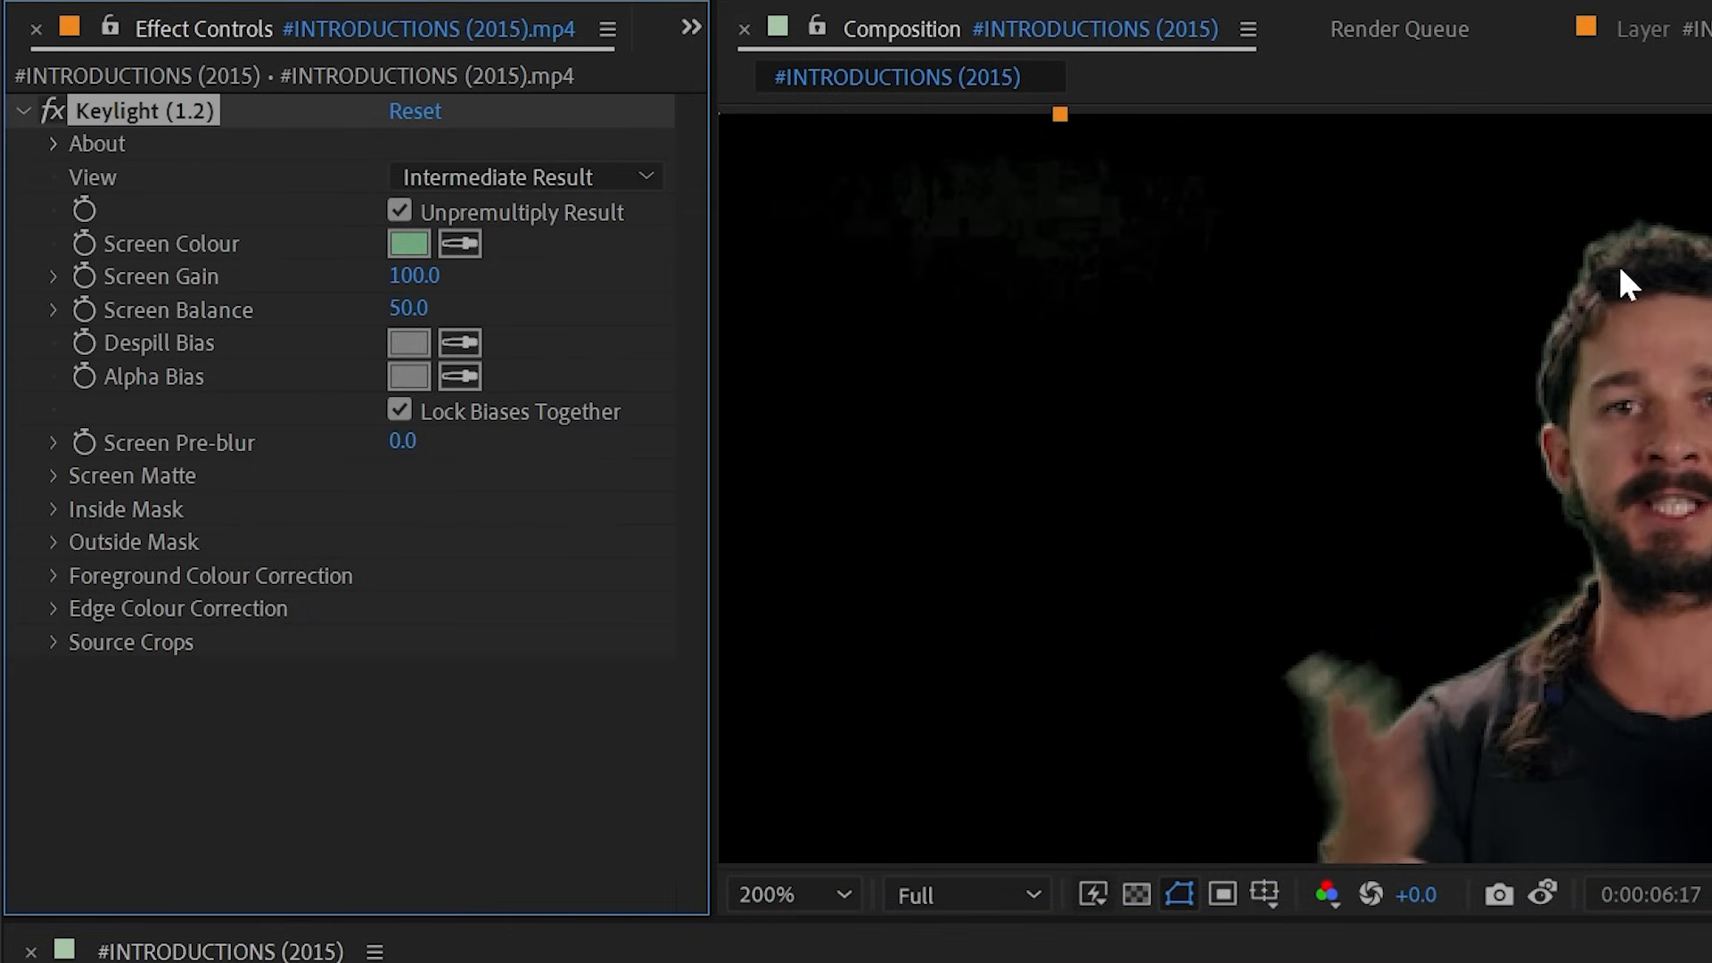
left_click_drag(1576, 714, 1389, 608)
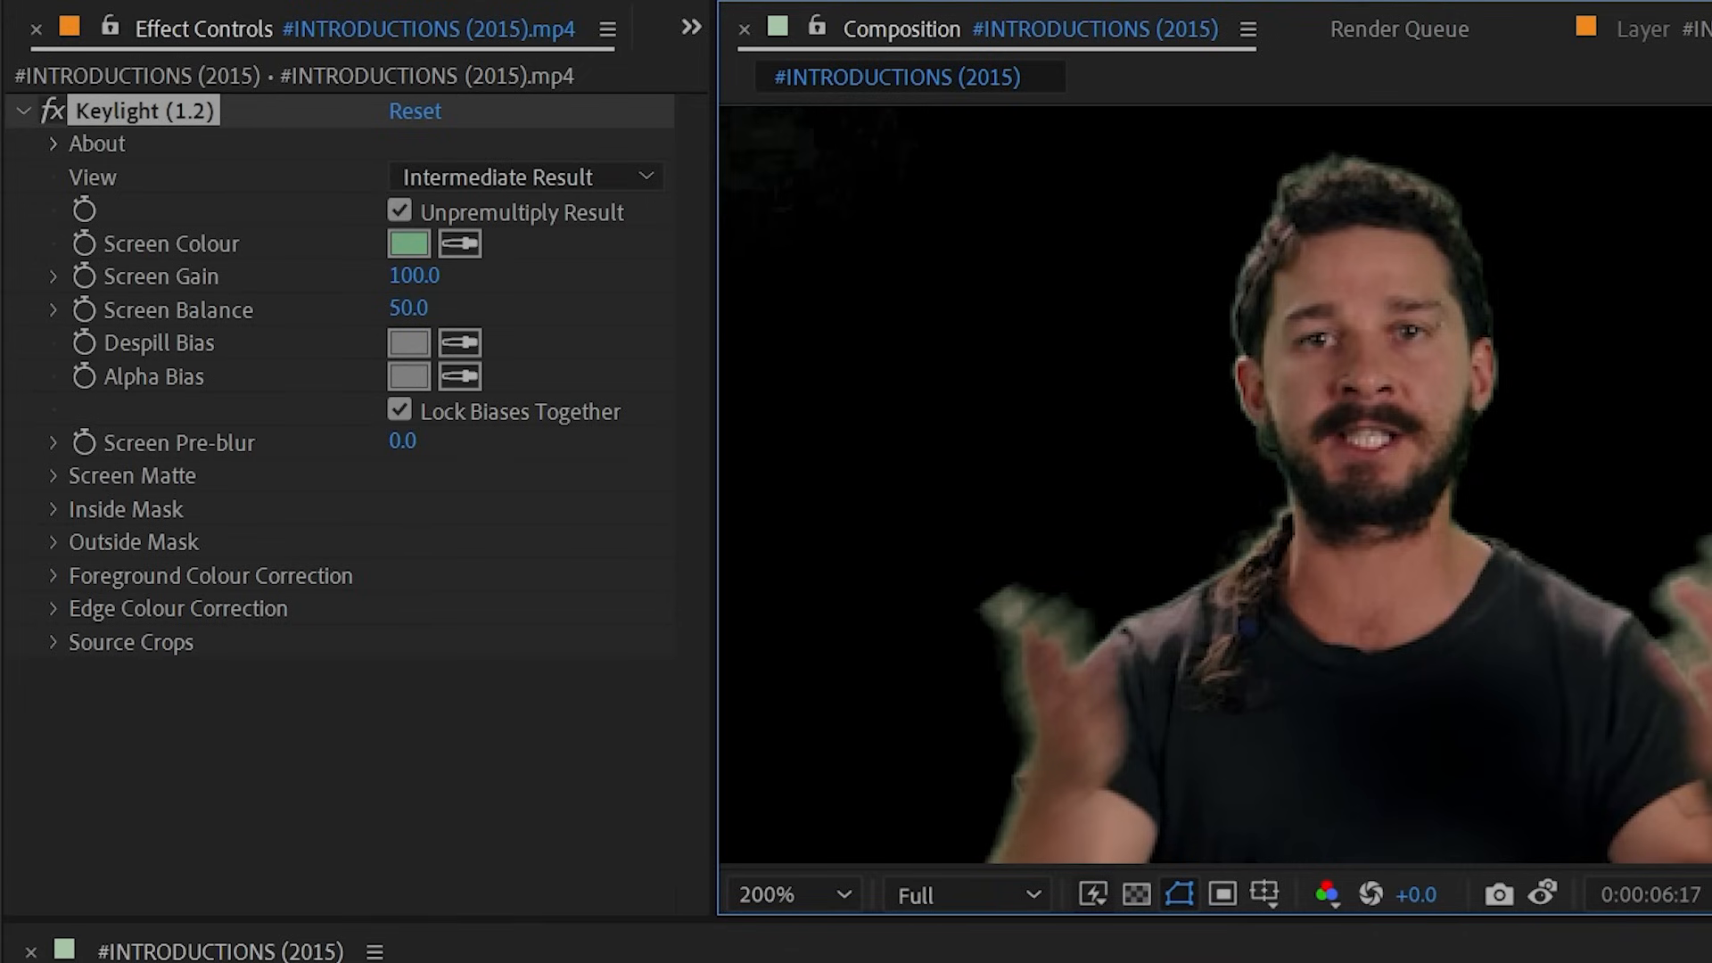
left_click(526, 177)
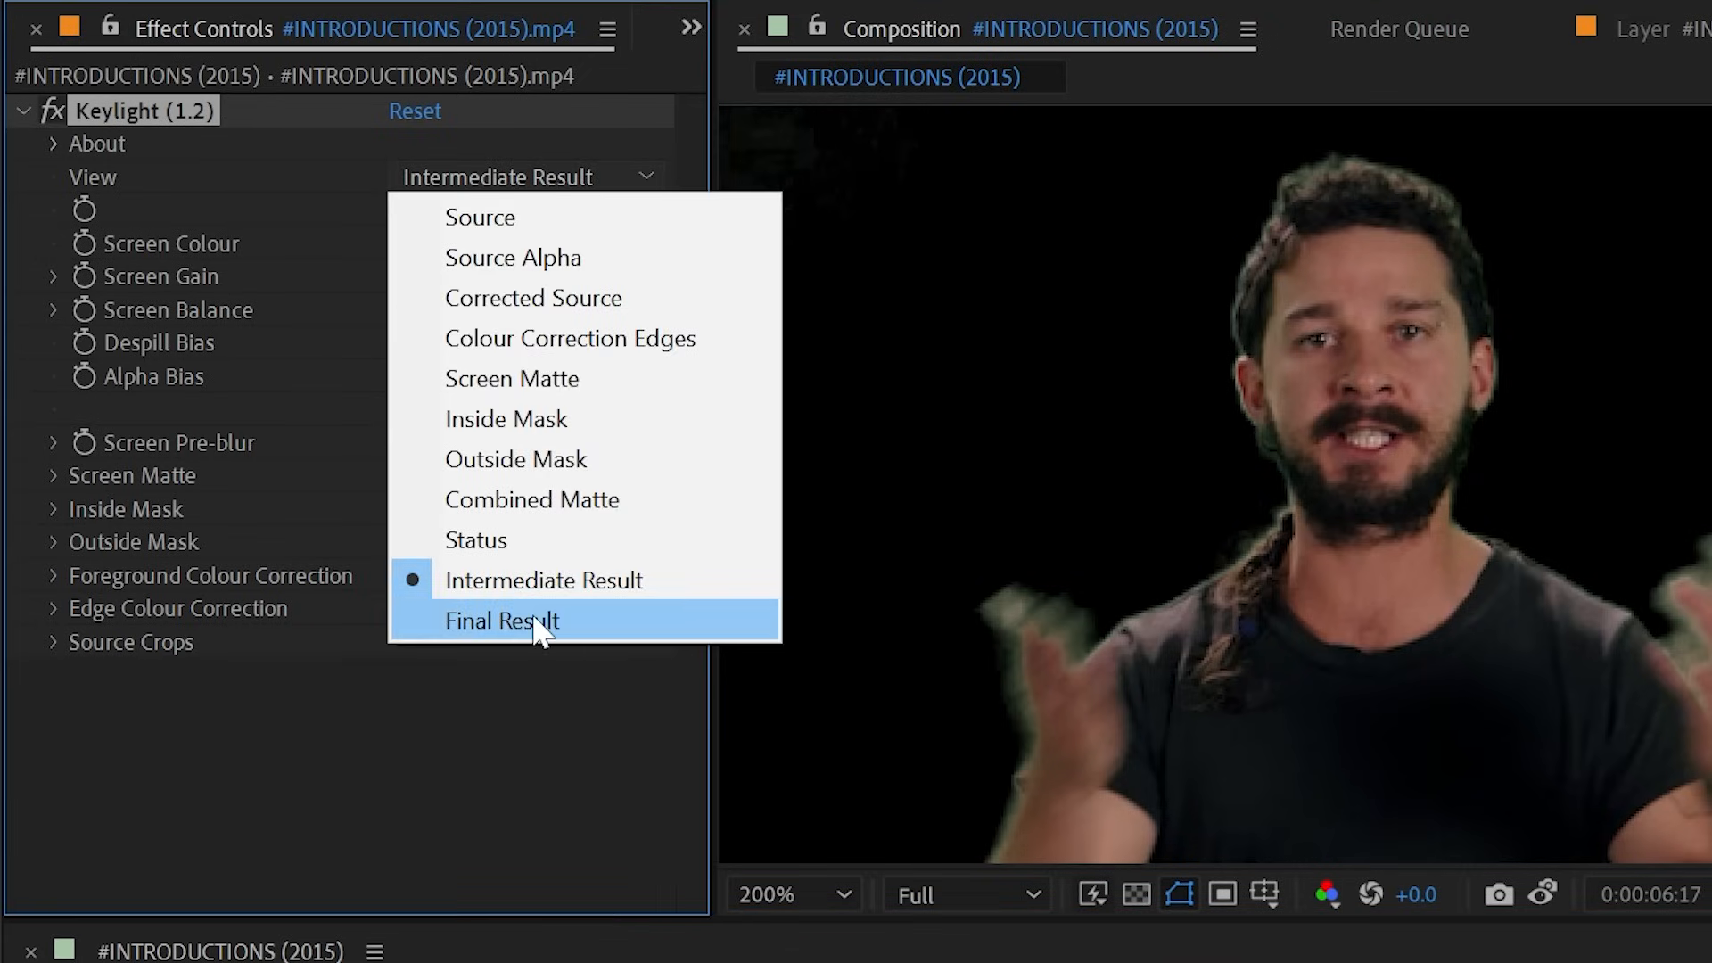
left_click(546, 619)
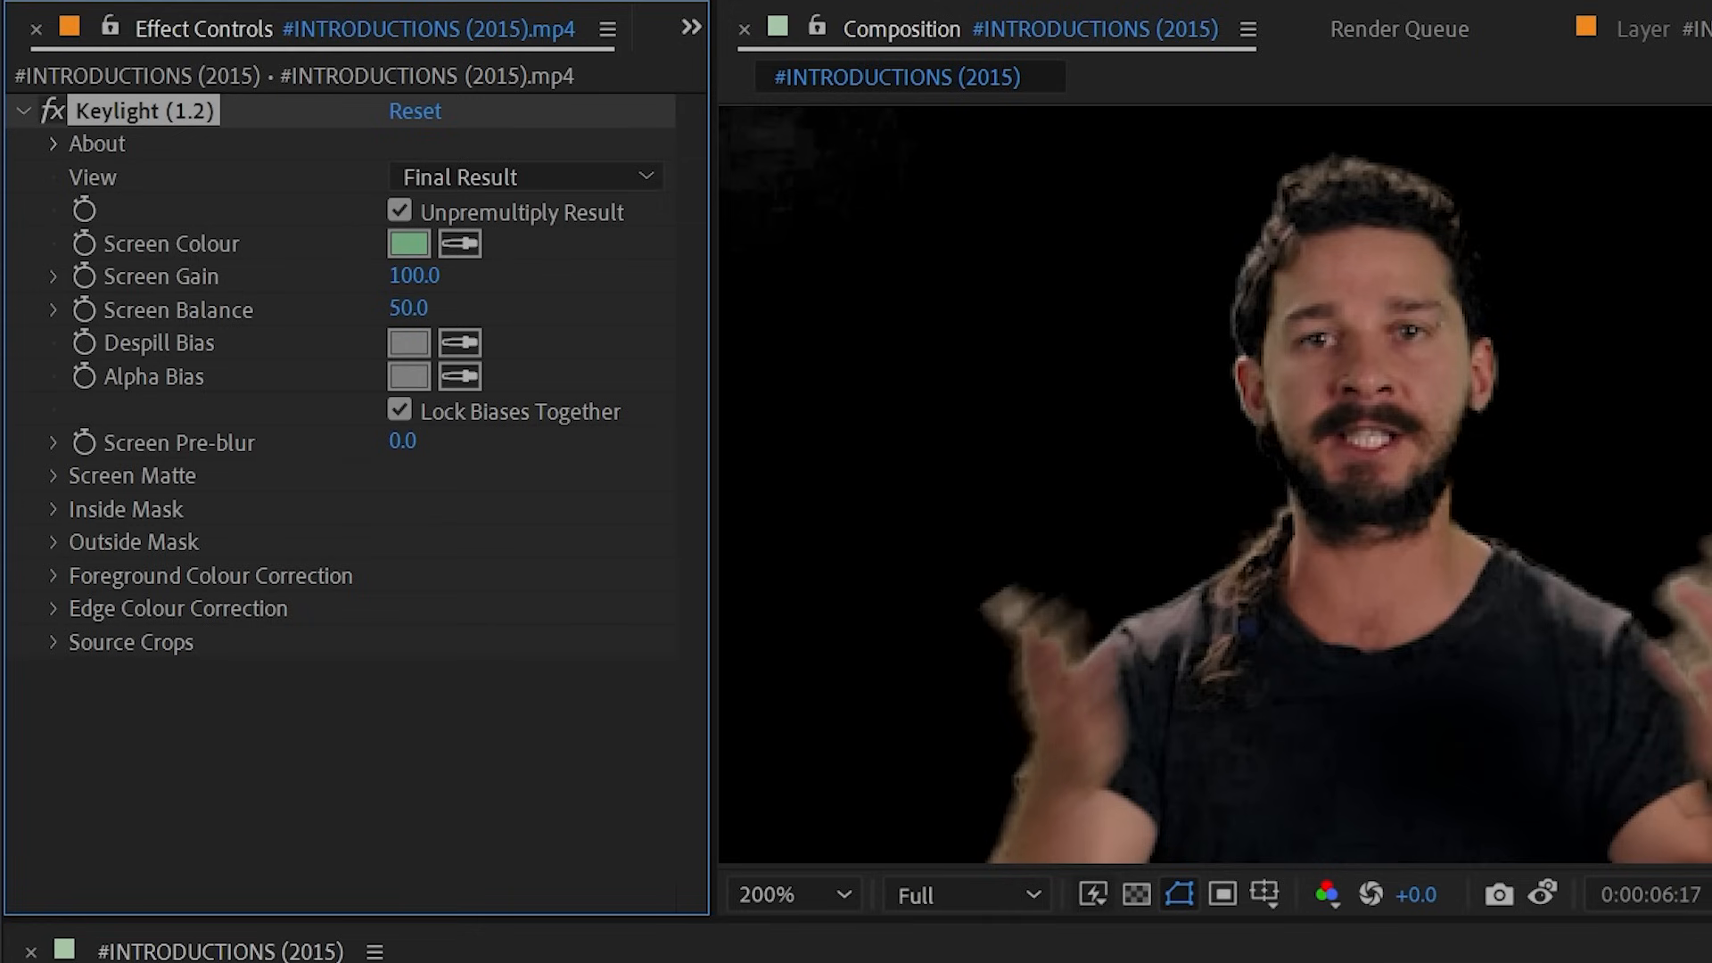
- Inspect the whole subject in Keylight's Screen Matte view and return View to Final Result
left_click(452, 177)
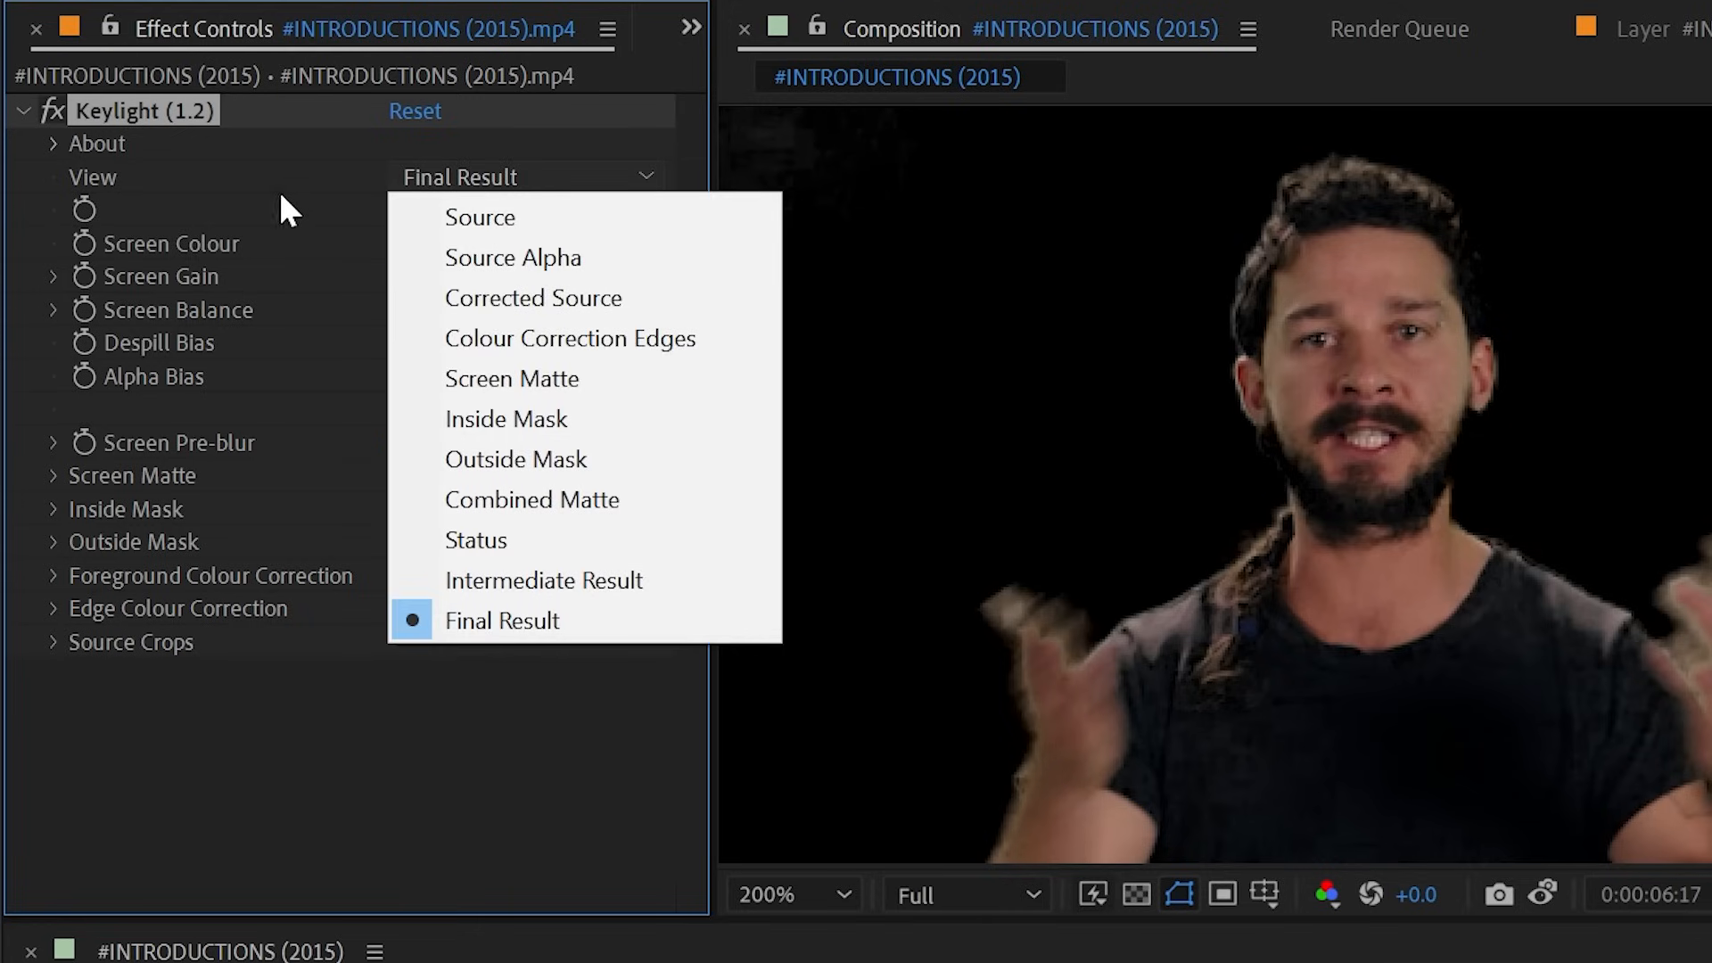
left_click(596, 382)
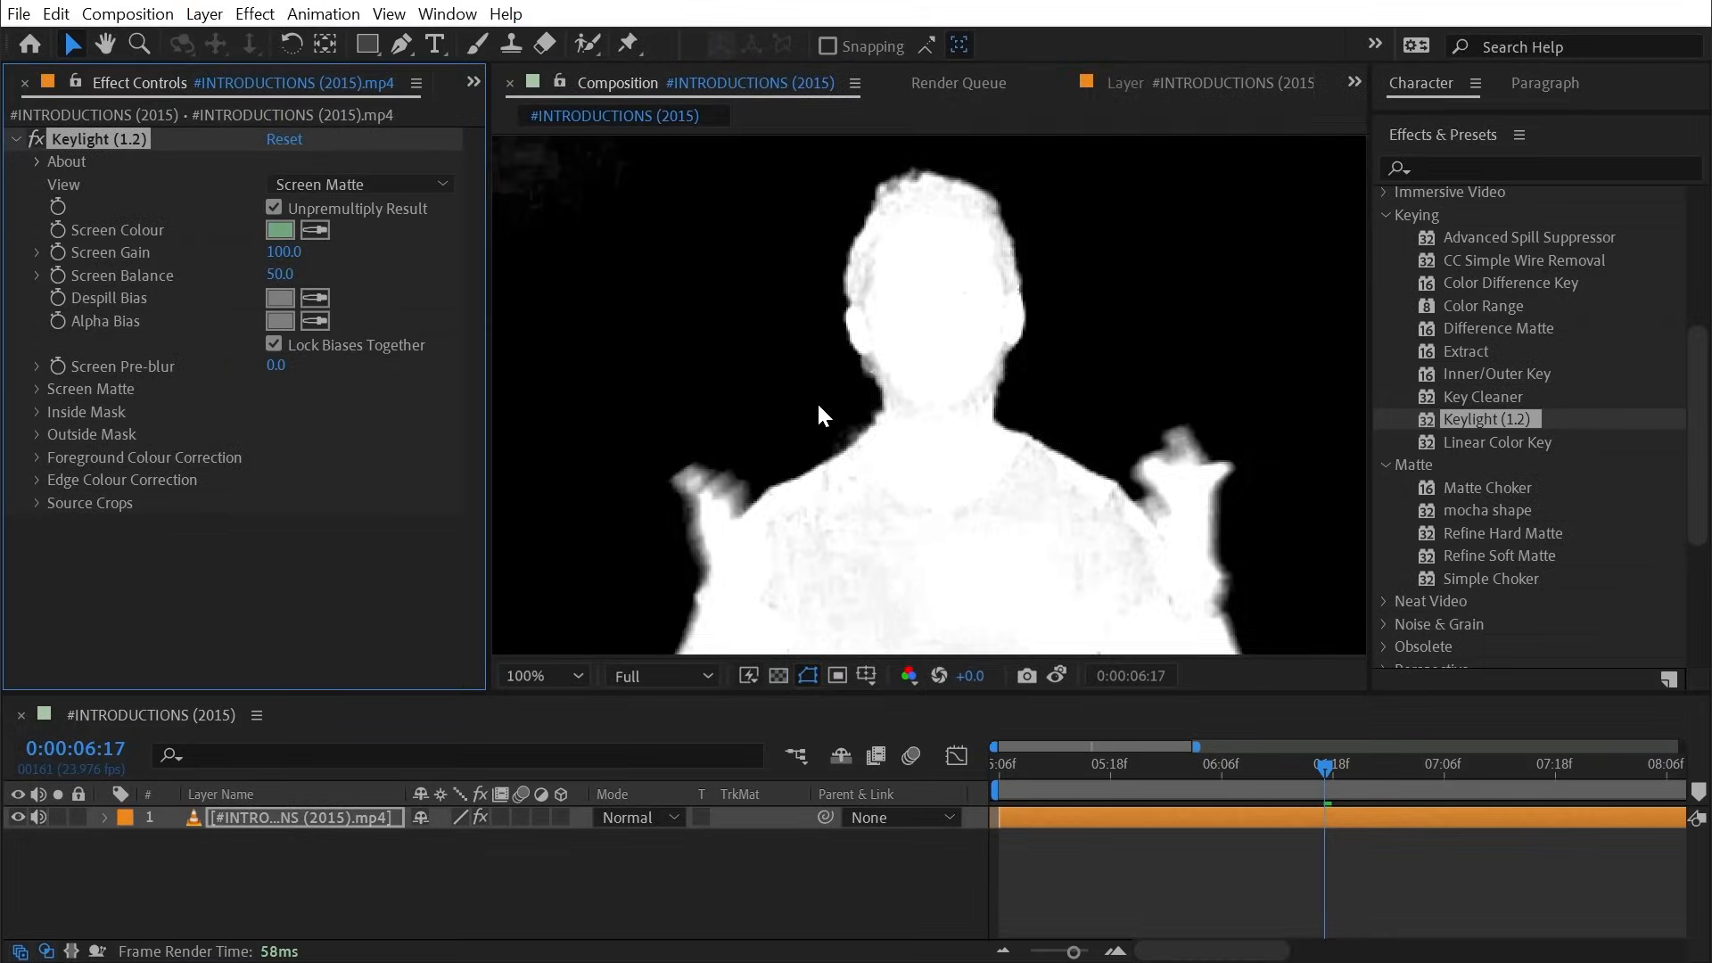
left_click_drag(833, 485, 915, 420)
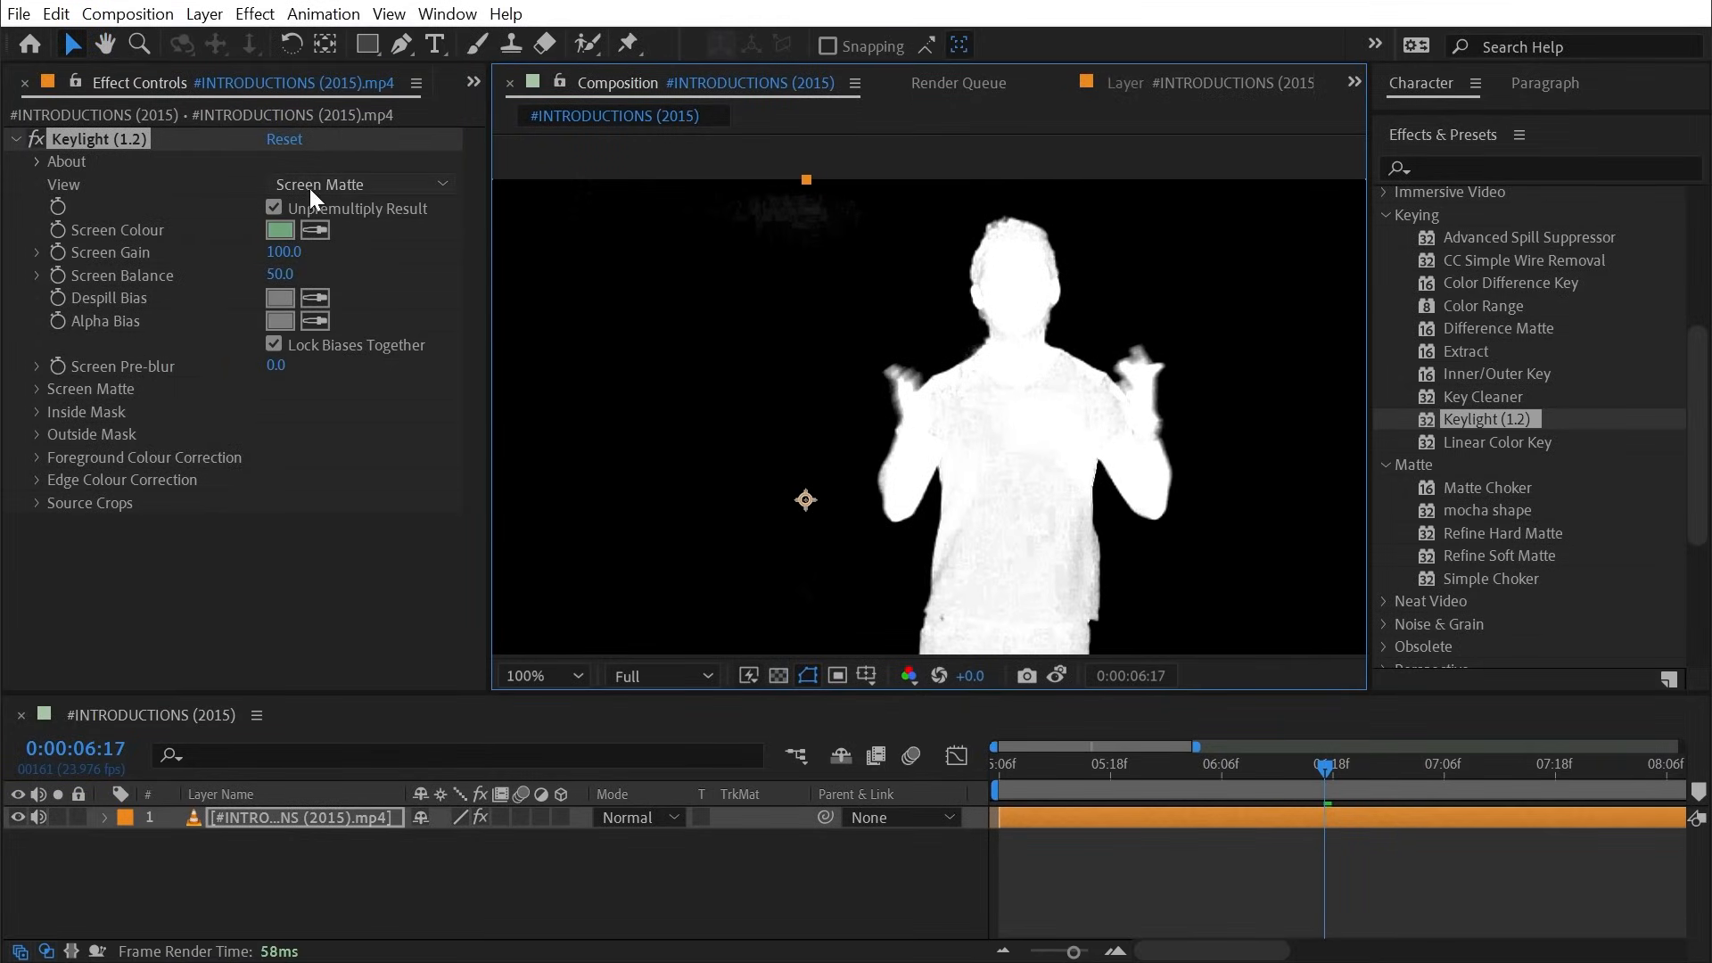
left_click(356, 184)
left_click(384, 486)
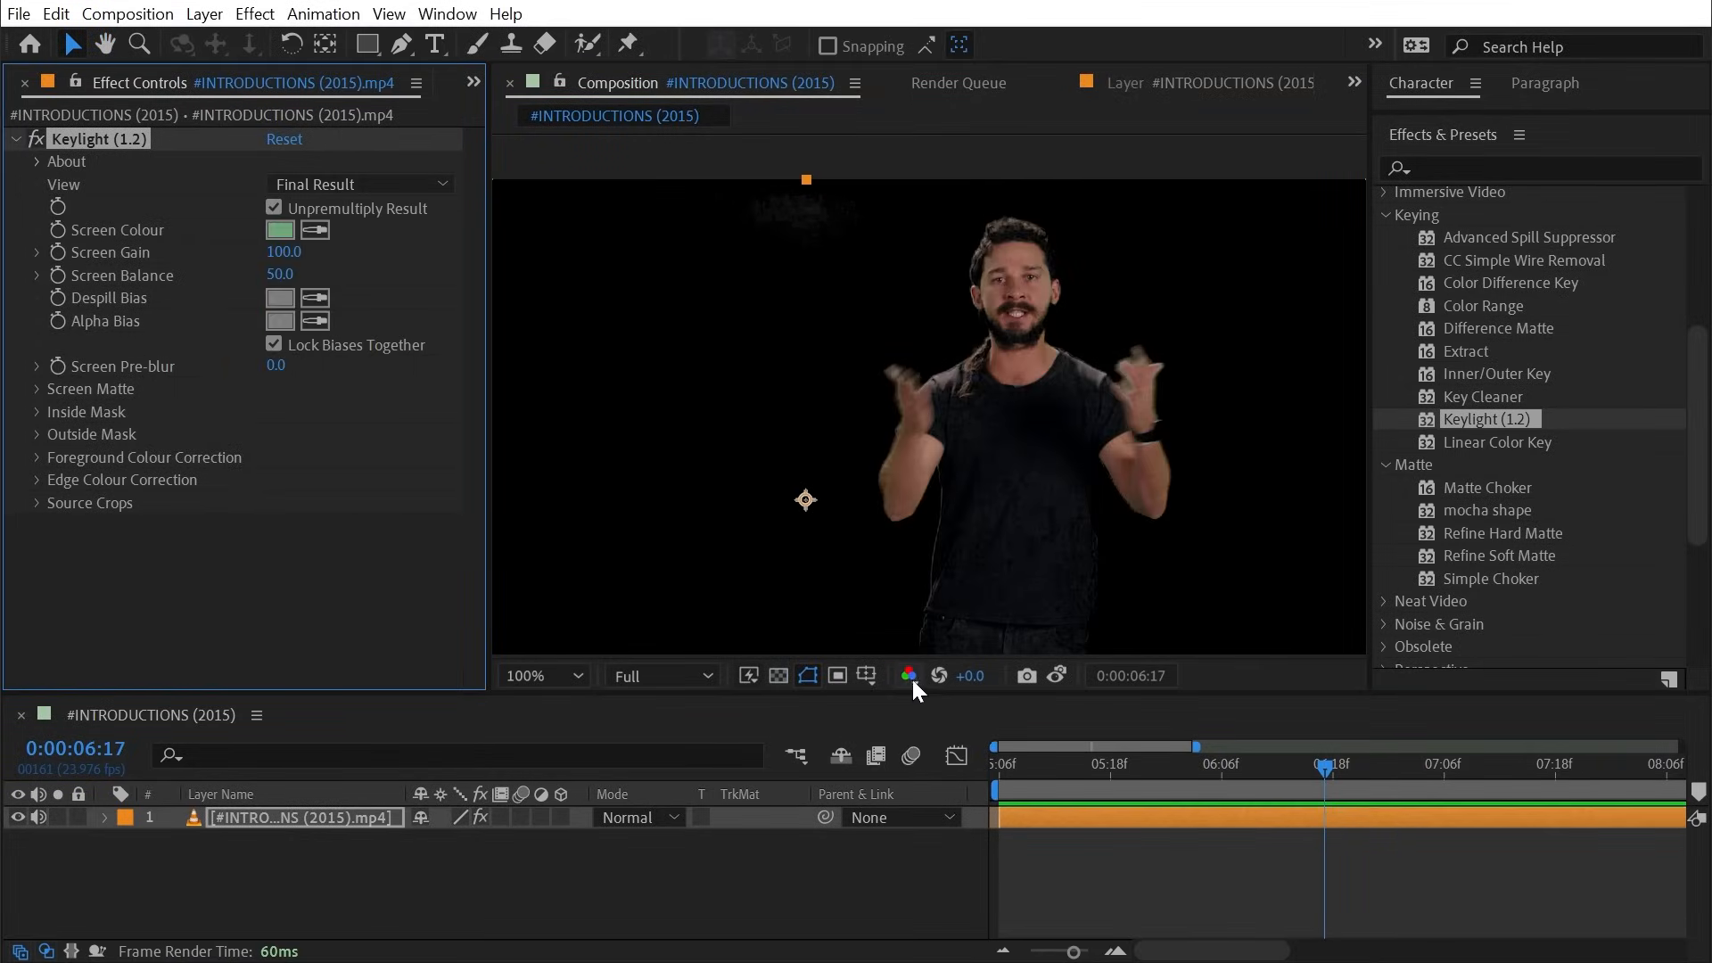
- Check the composition's alpha channel with Keylight on Final Result, and switch the display back to RGB
left_click(909, 675)
left_click(986, 822)
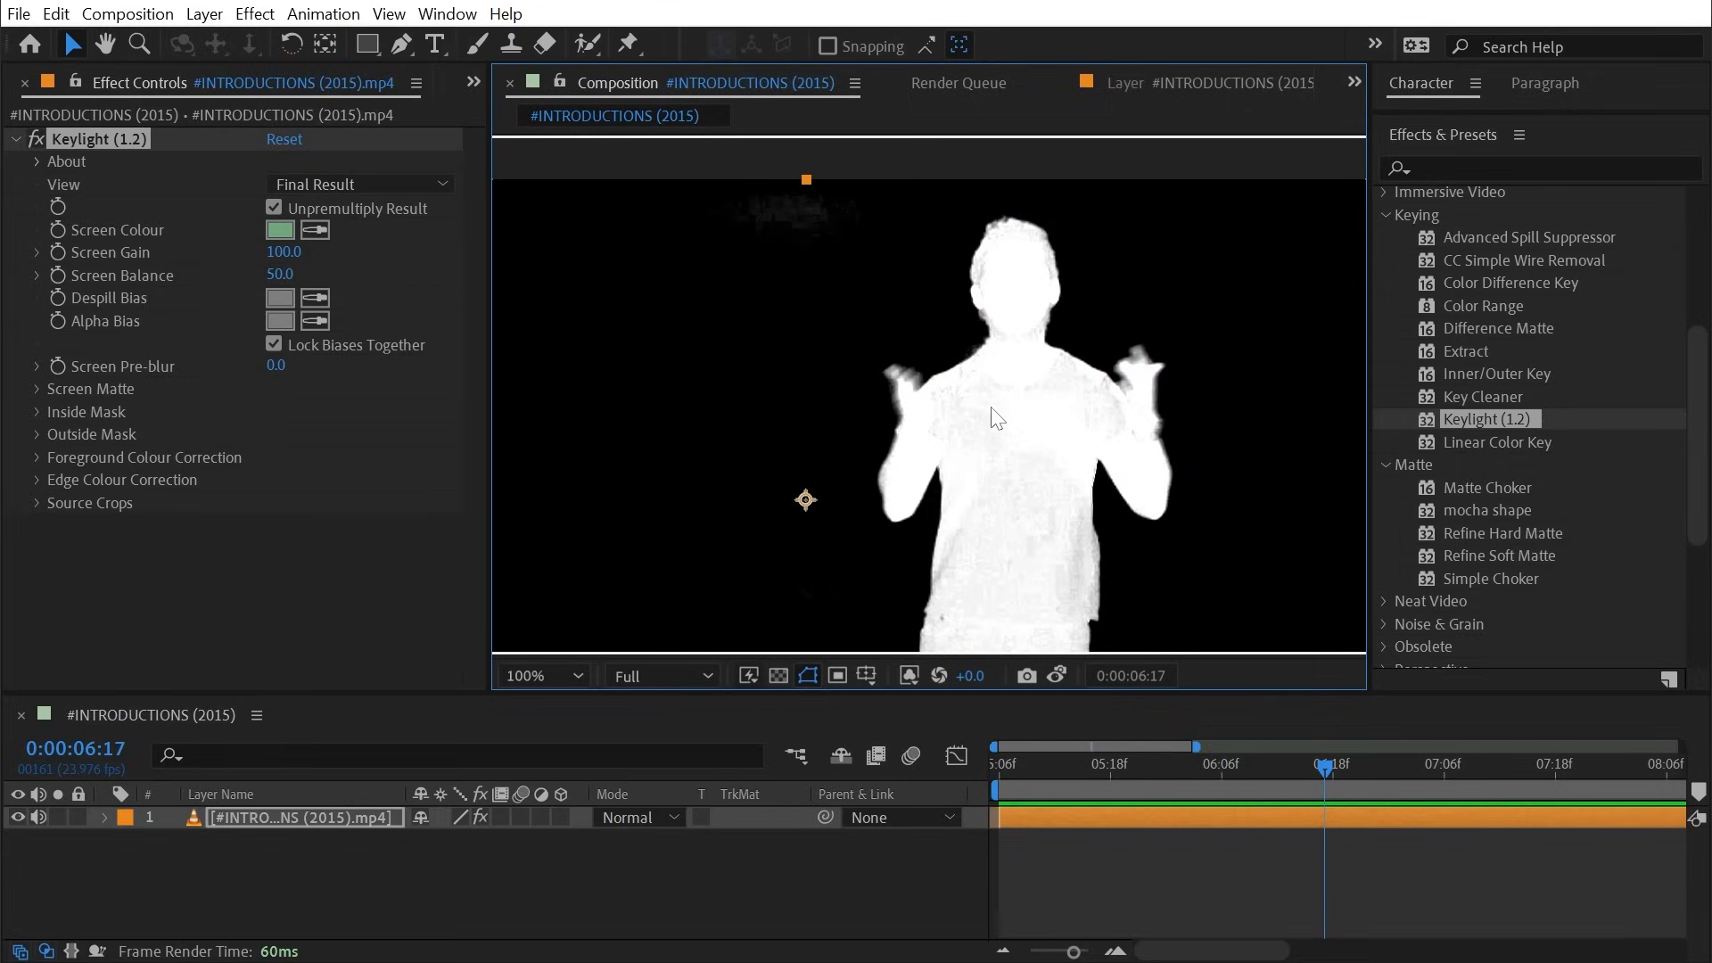
left_click(909, 675)
left_click(982, 706)
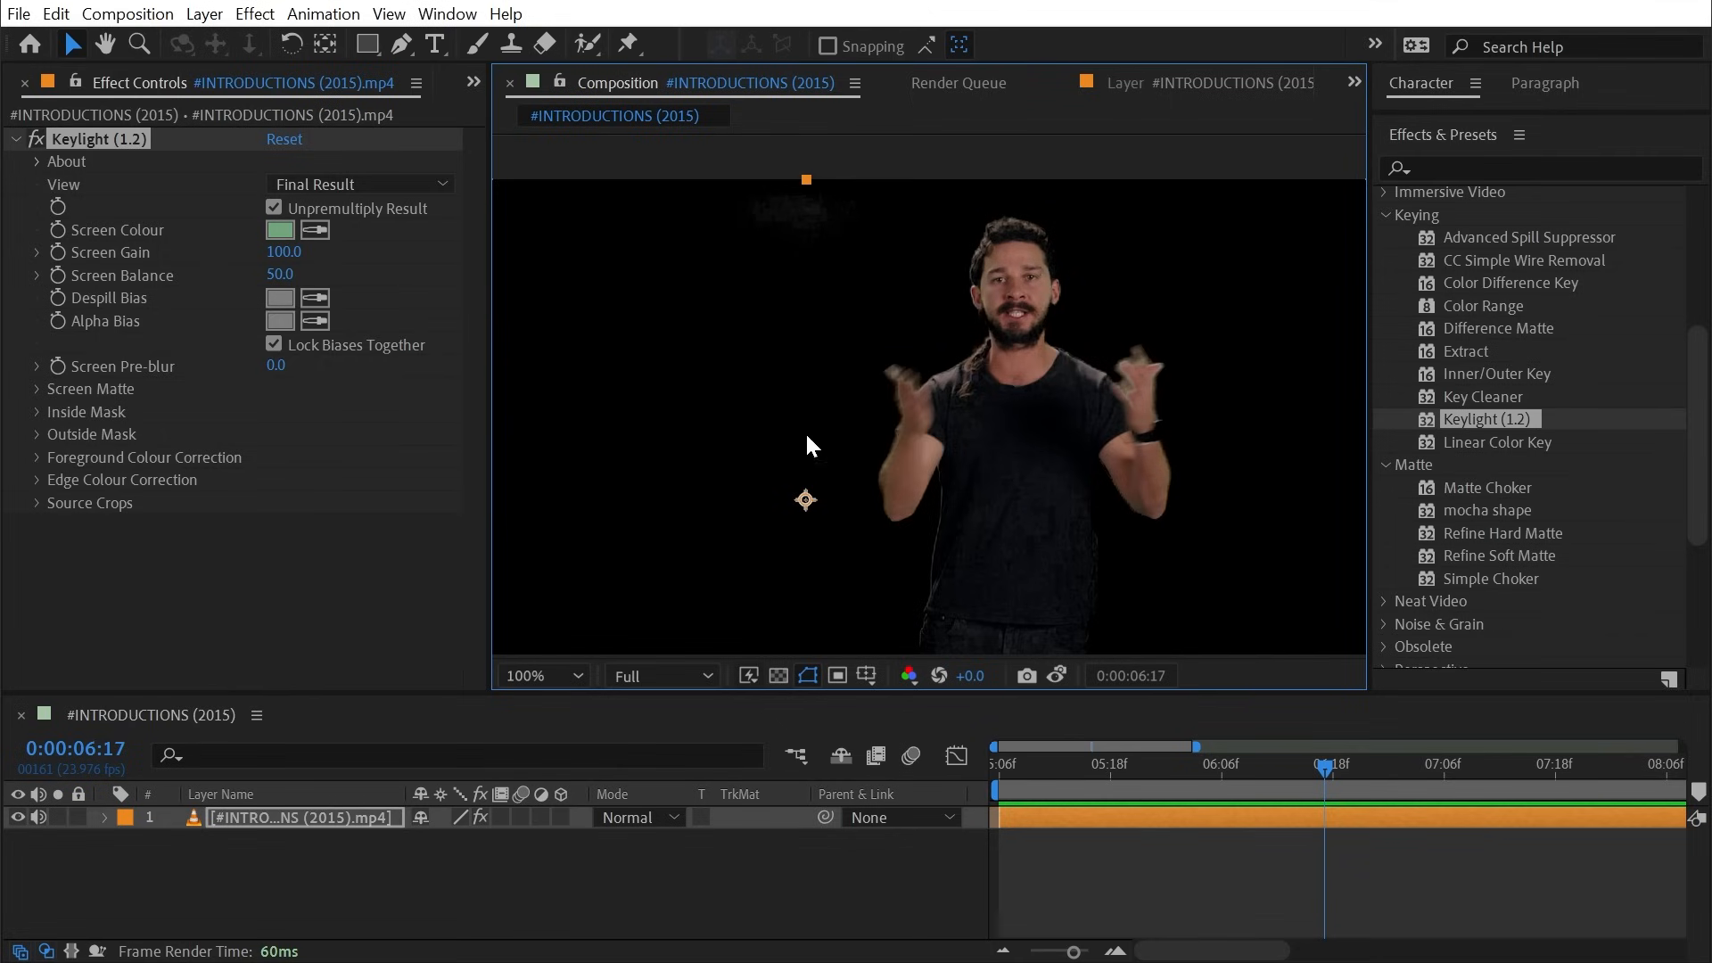
- Set Keylight's View to Screen Matte and examine the matte of the shirt, arms and backdrop up close
left_click(374, 186)
left_click(357, 322)
key("period")
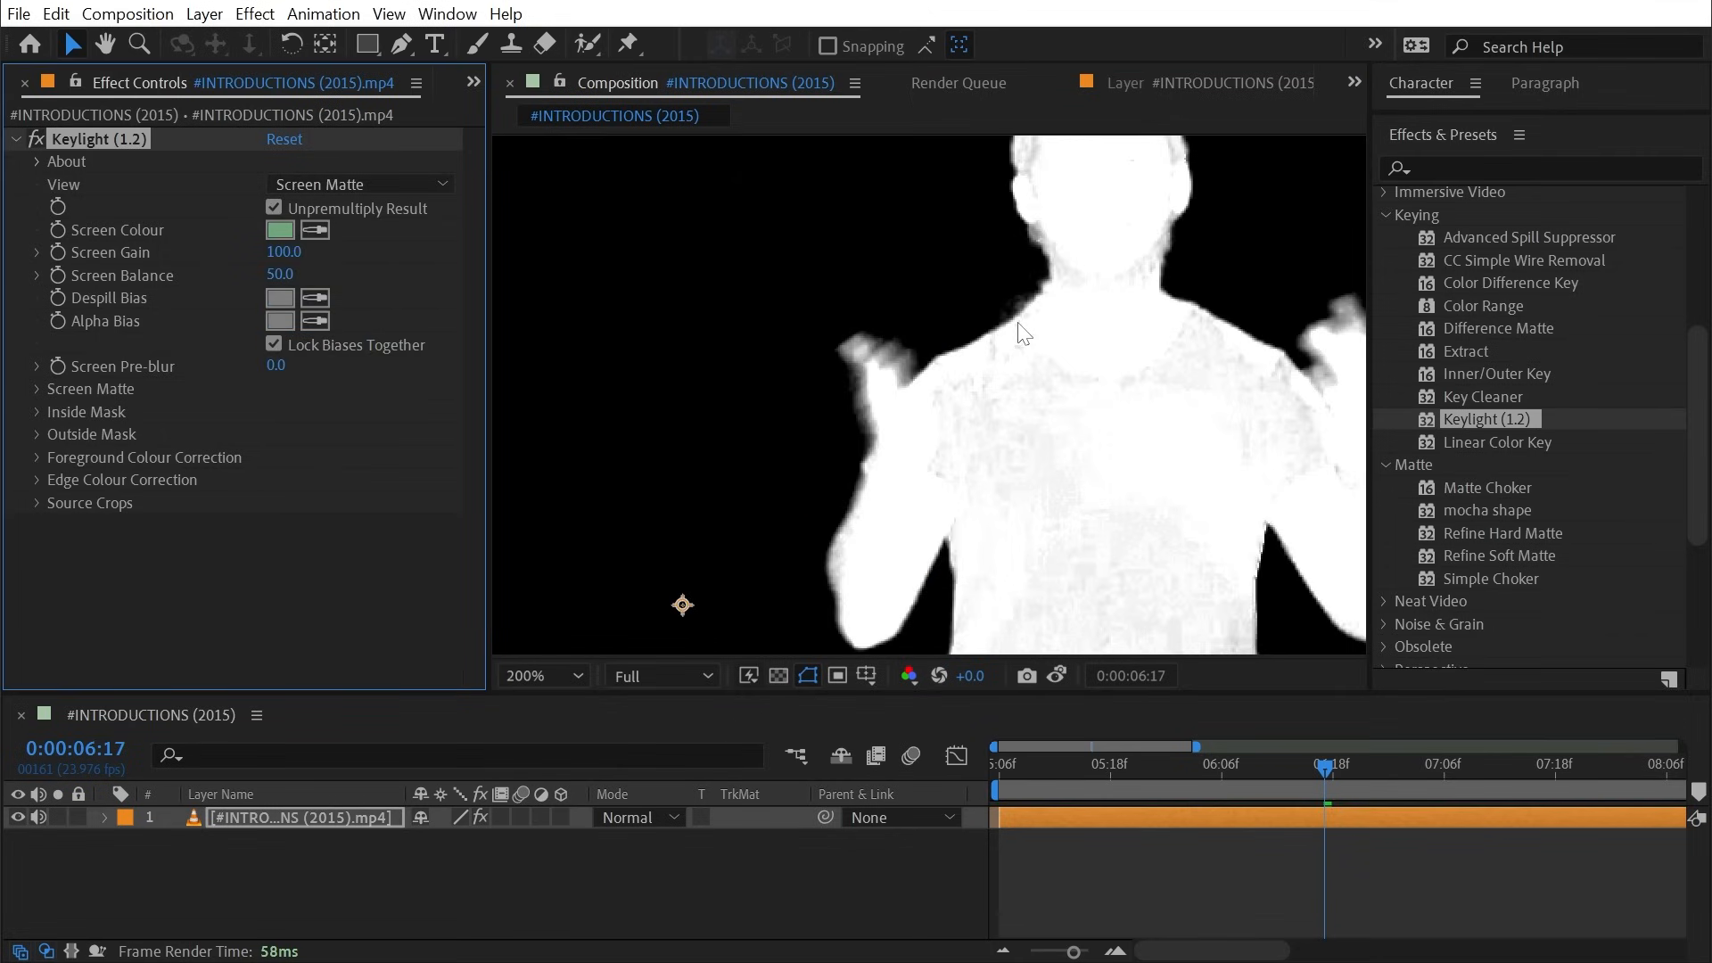
left_click_drag(1148, 252, 963, 137)
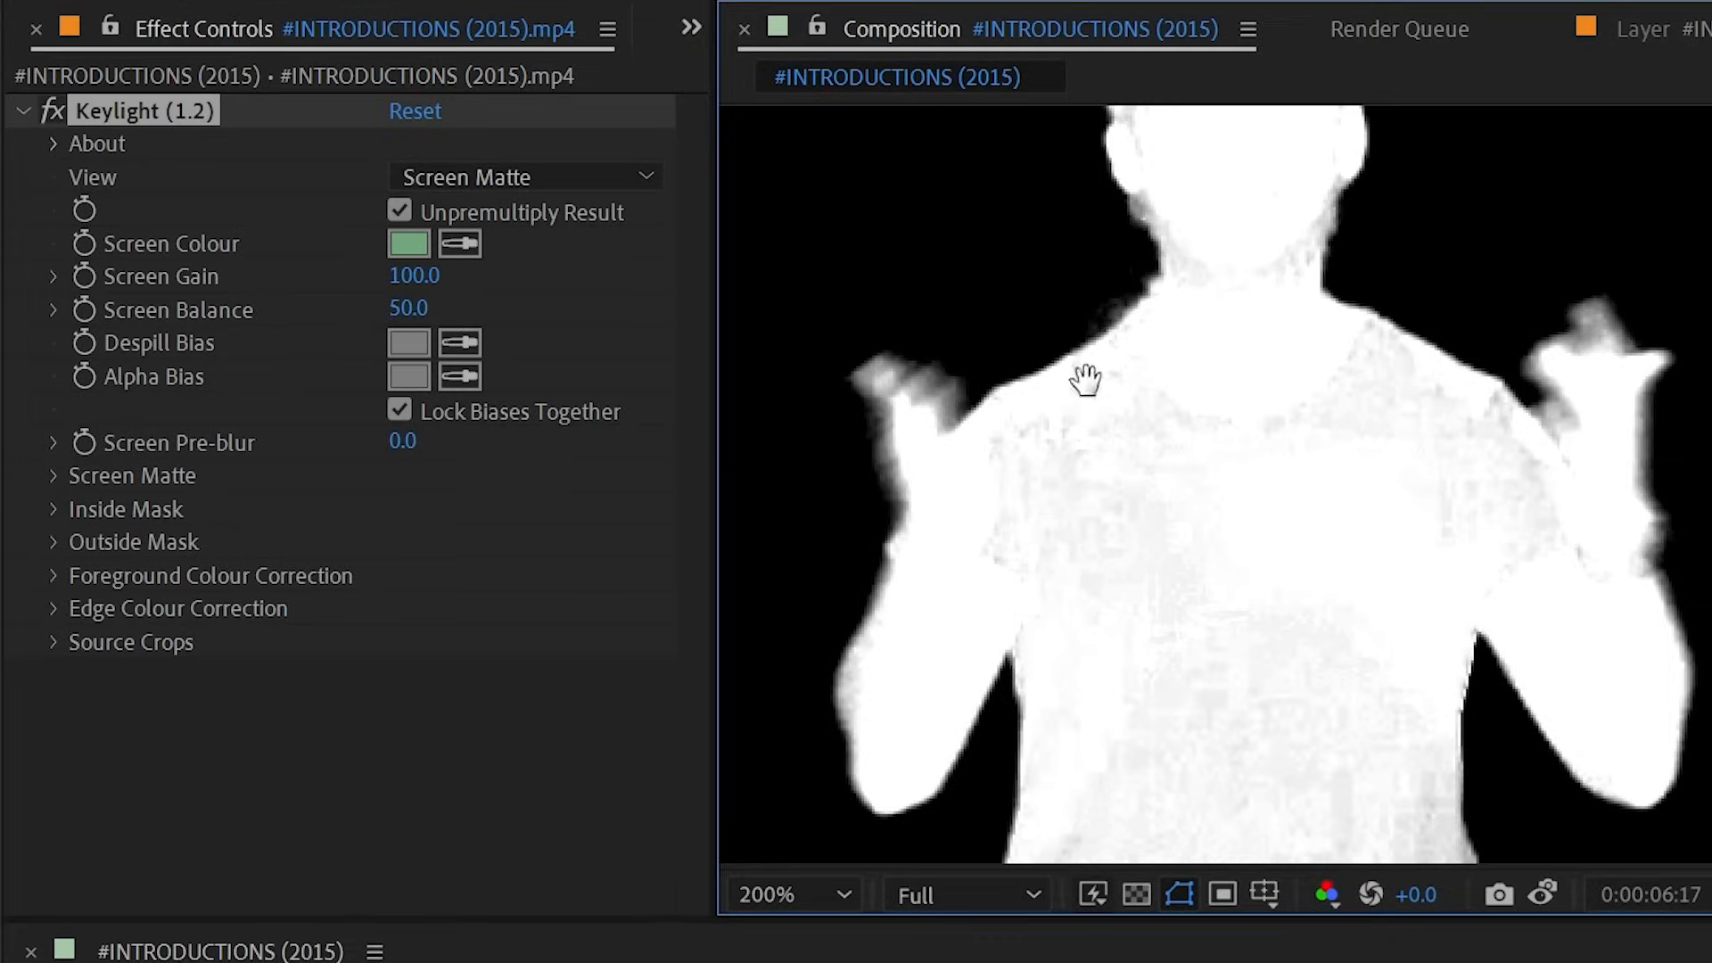
left_click_drag(1283, 458, 1711, 962)
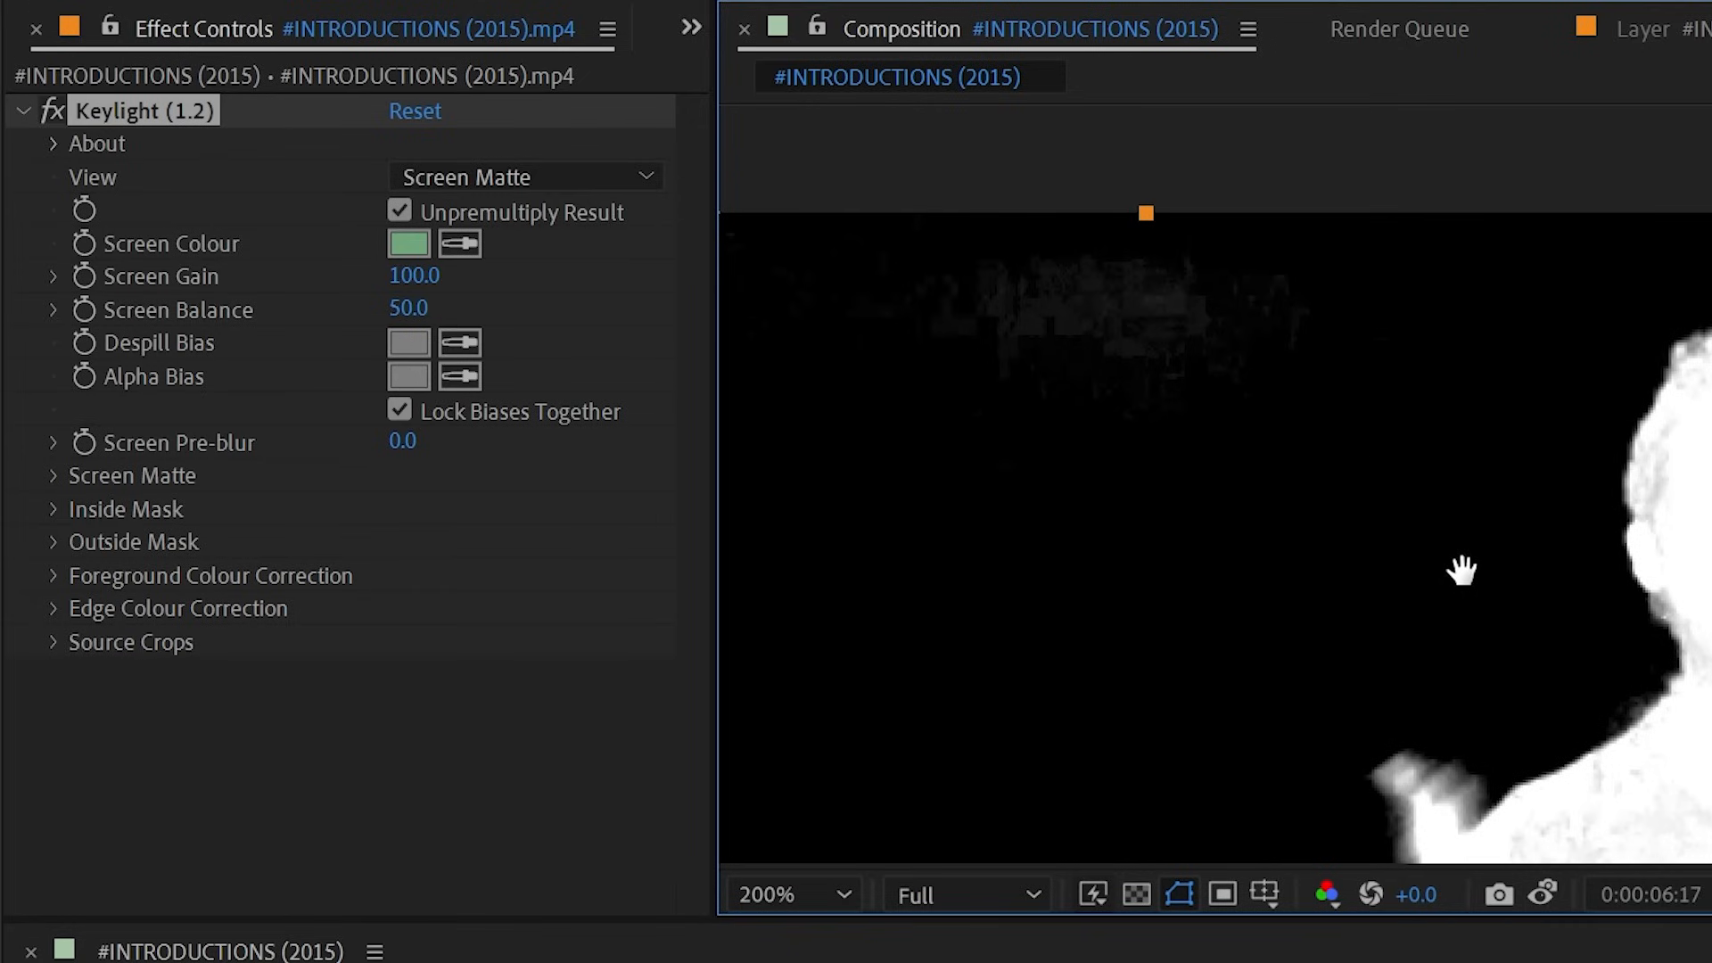
left_click_drag(1520, 599, 1343, 477)
scroll(1342, 481, "down", 1)
left_click_drag(1276, 564, 1292, 371)
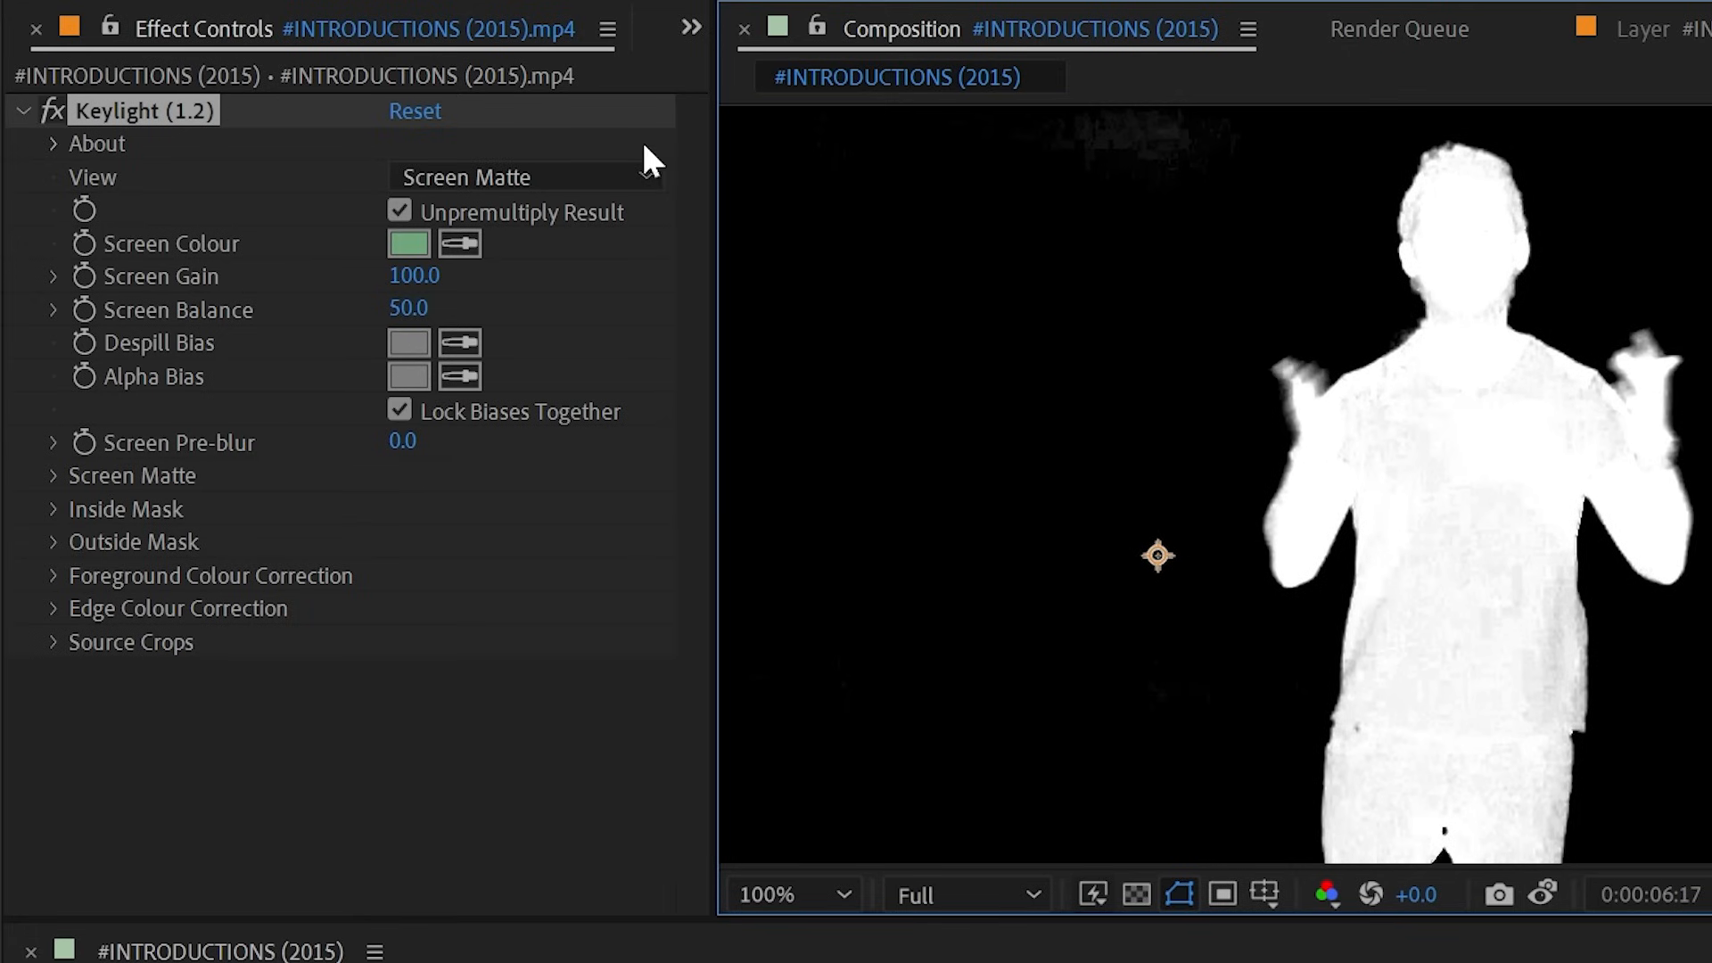
- Compare Keylight's Status view with its Screen Matte view to find semi-transparent areas in the subject and backdrop
left_click(498, 178)
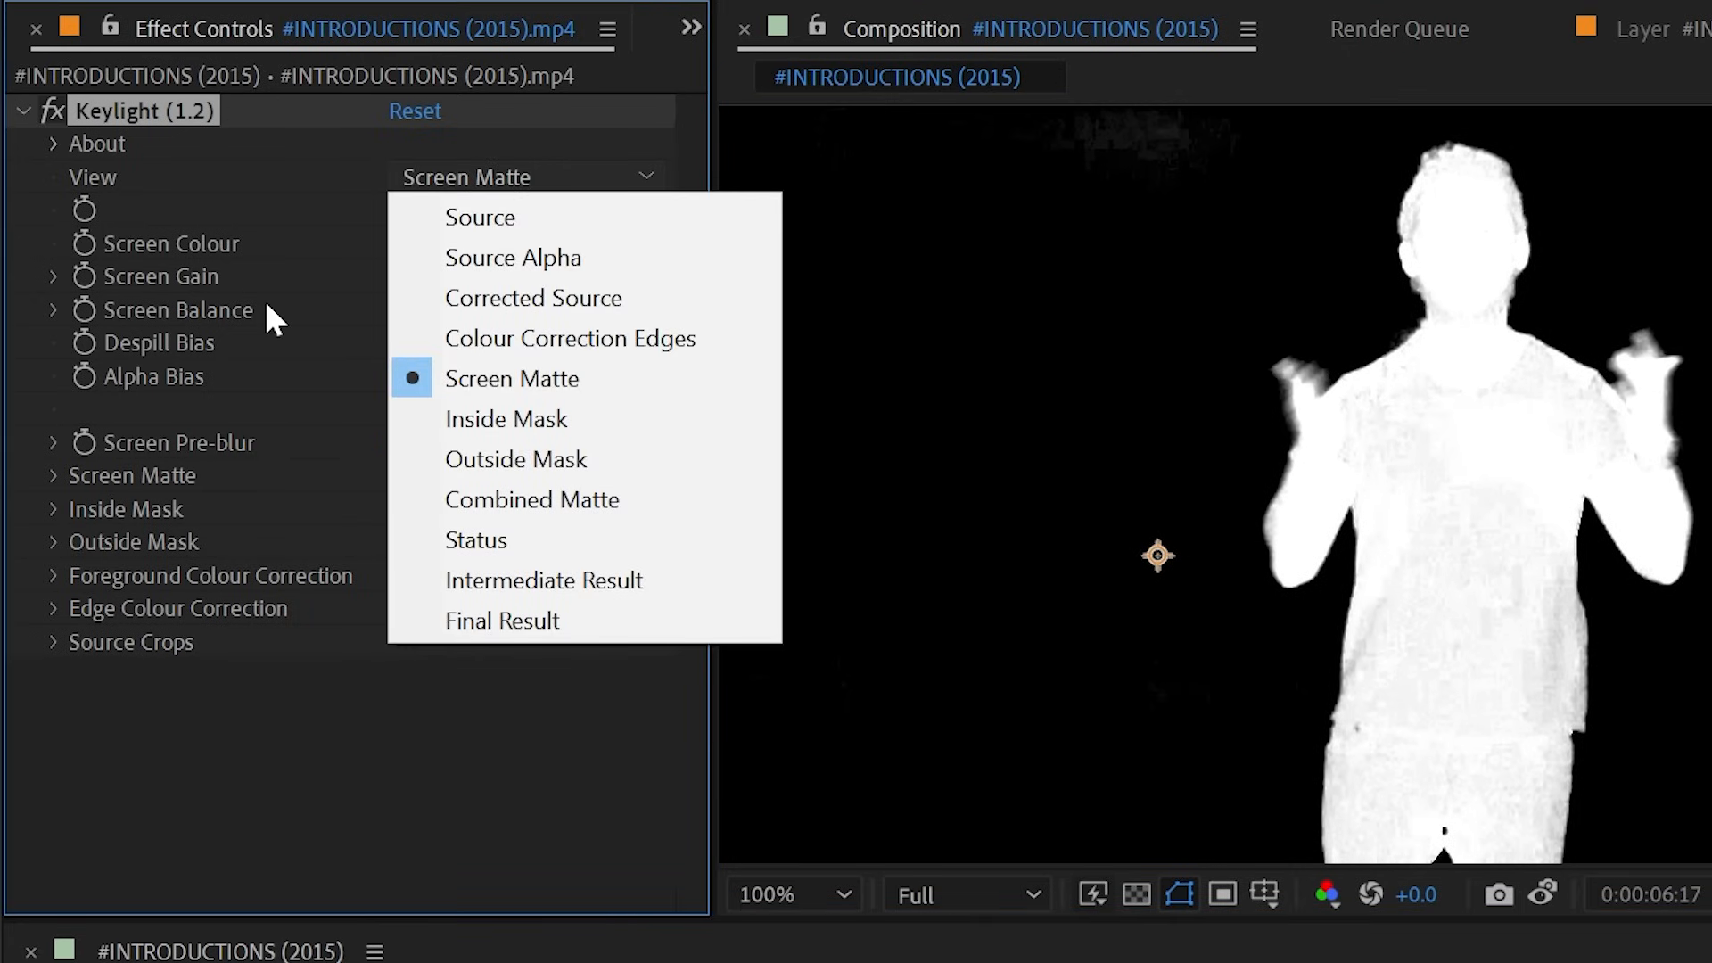
left_click(524, 540)
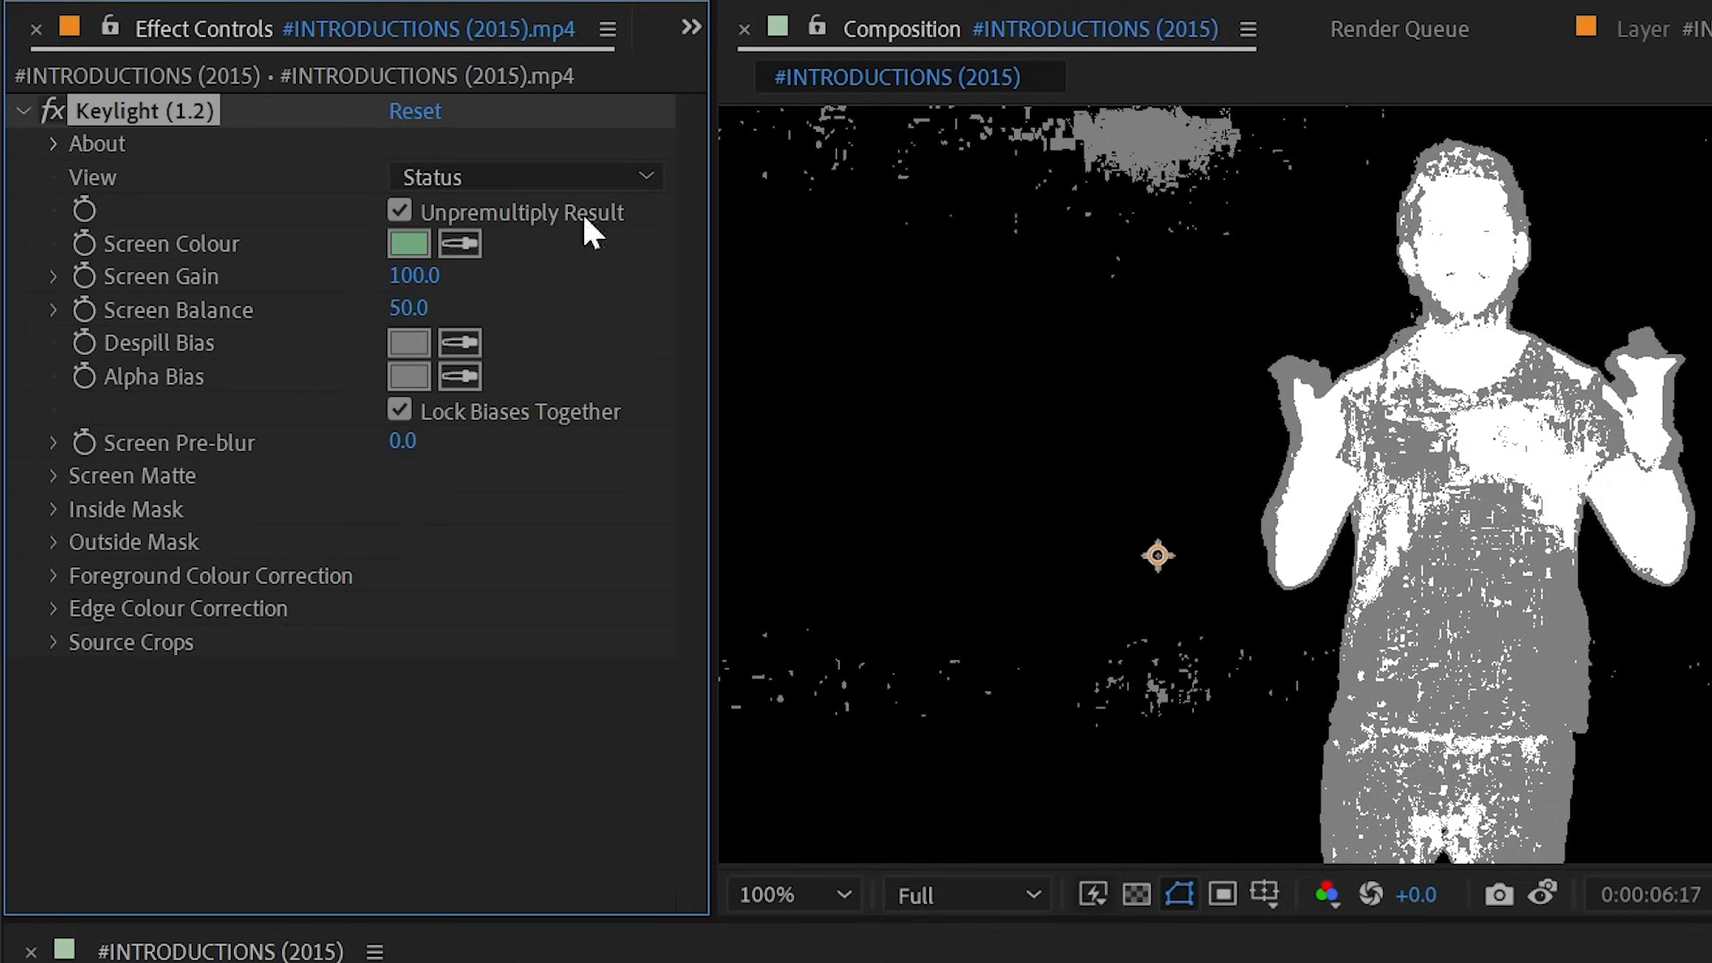
left_click(440, 175)
left_click(535, 378)
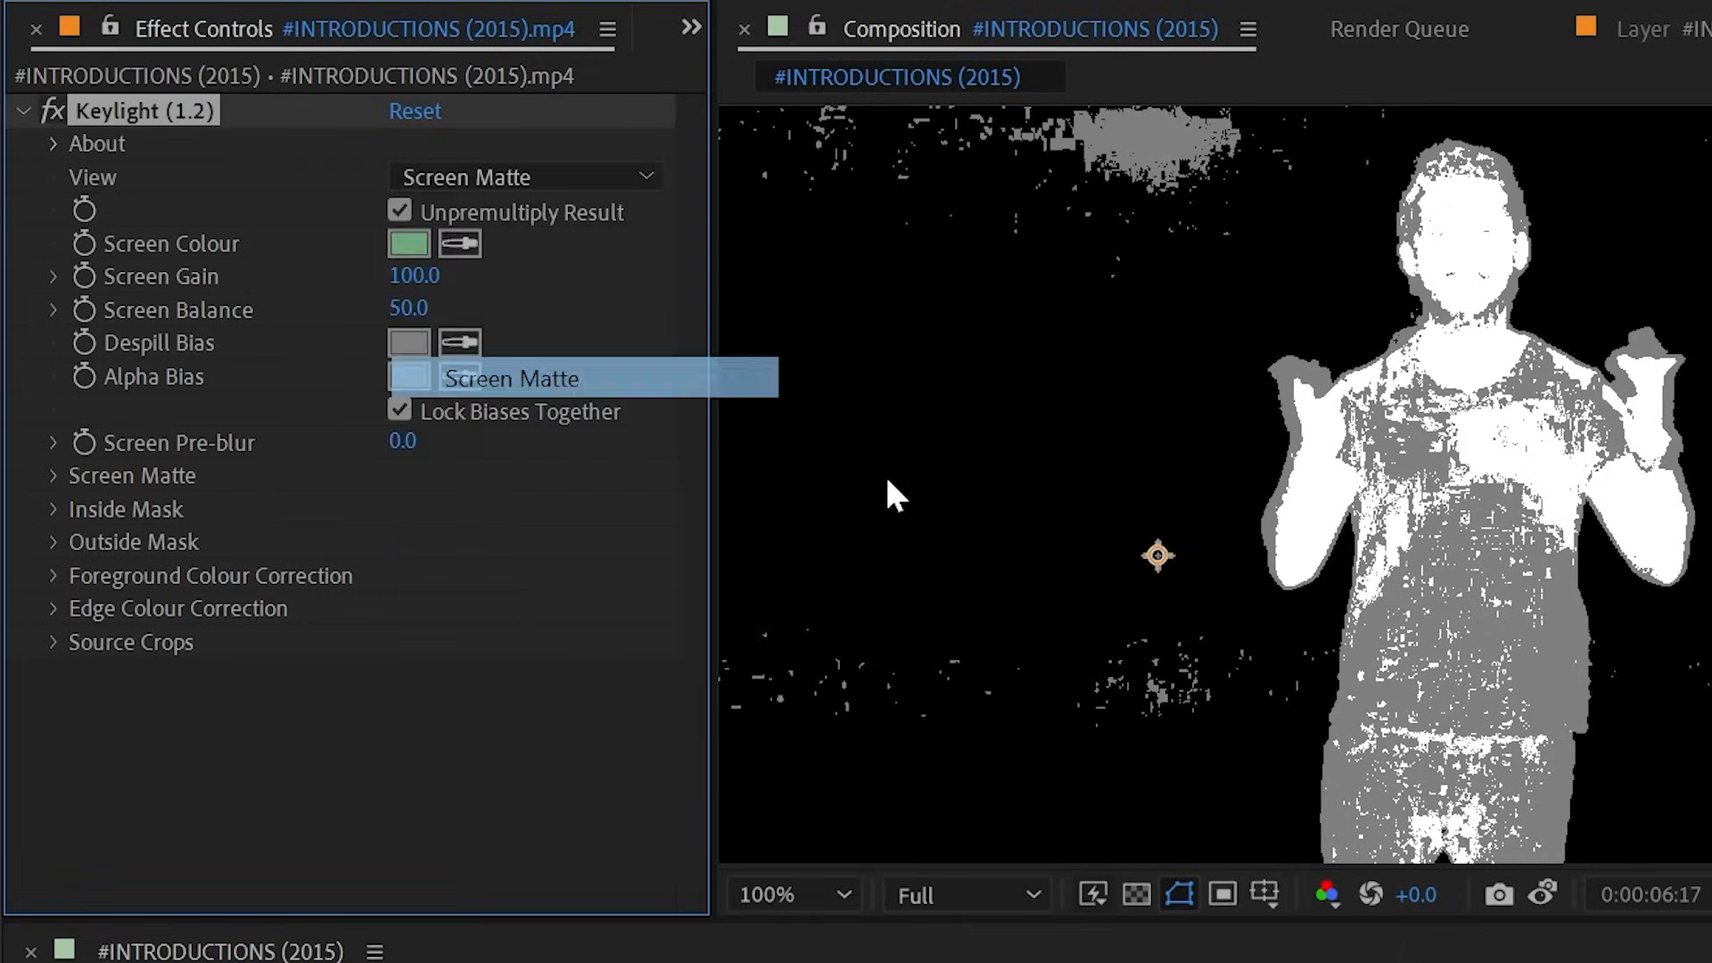
left_click(576, 182)
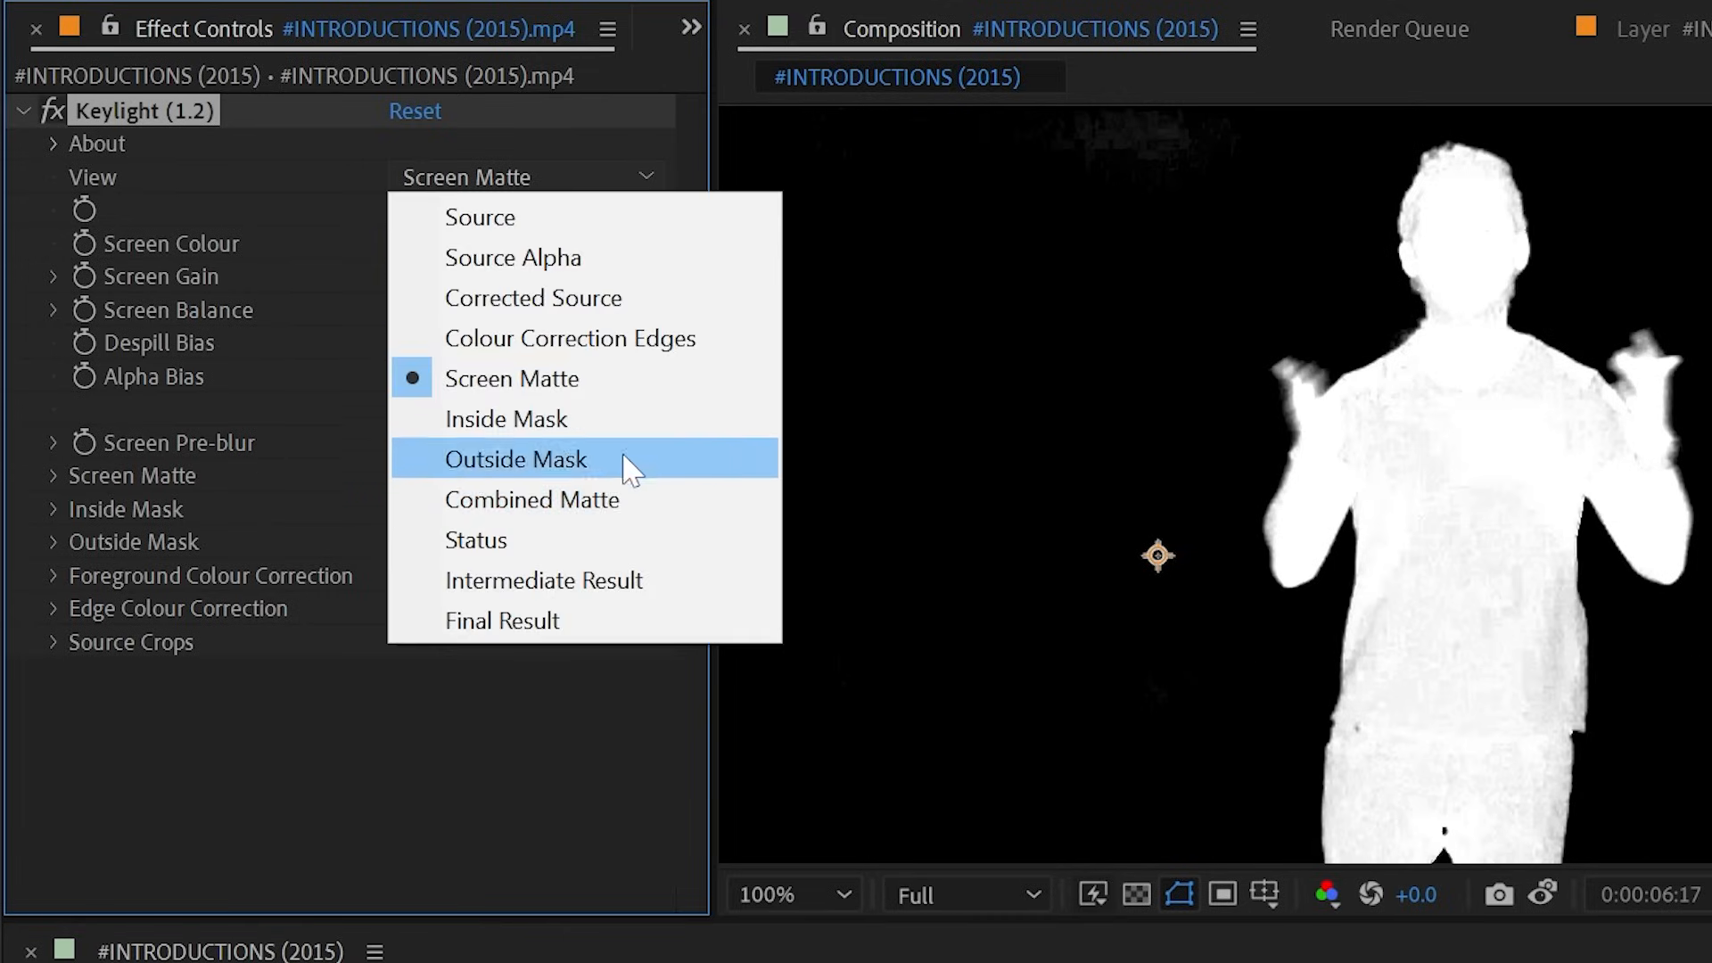
left_click(580, 538)
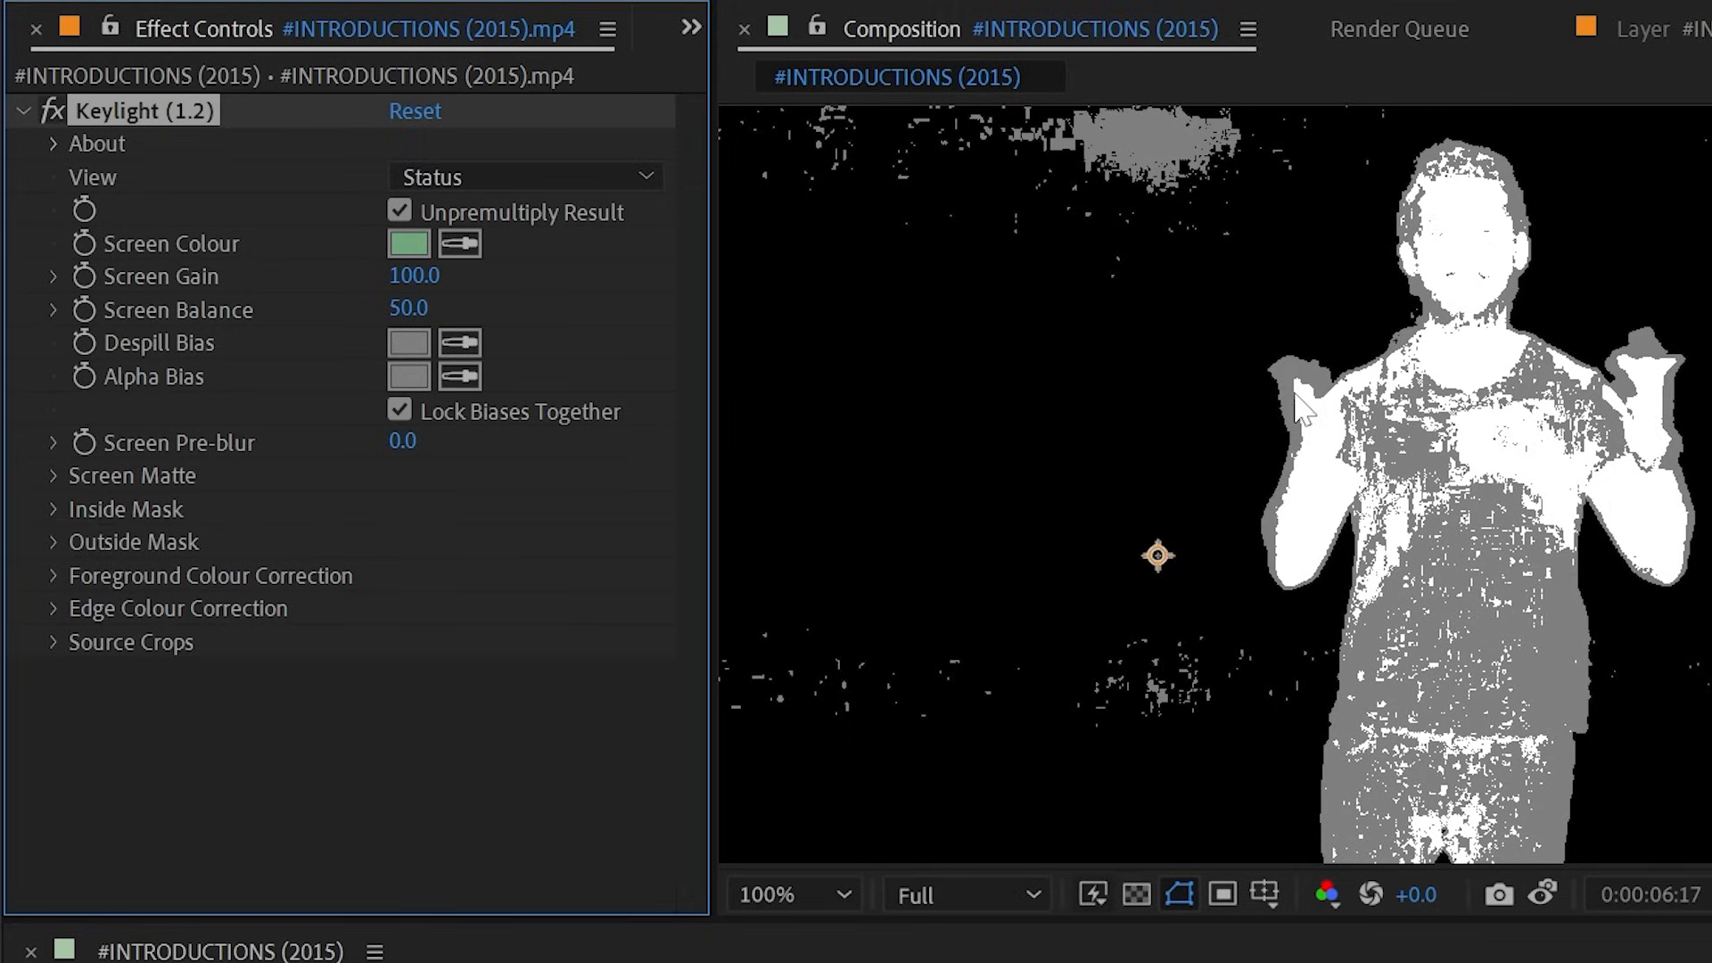
left_click(525, 177)
left_click(503, 374)
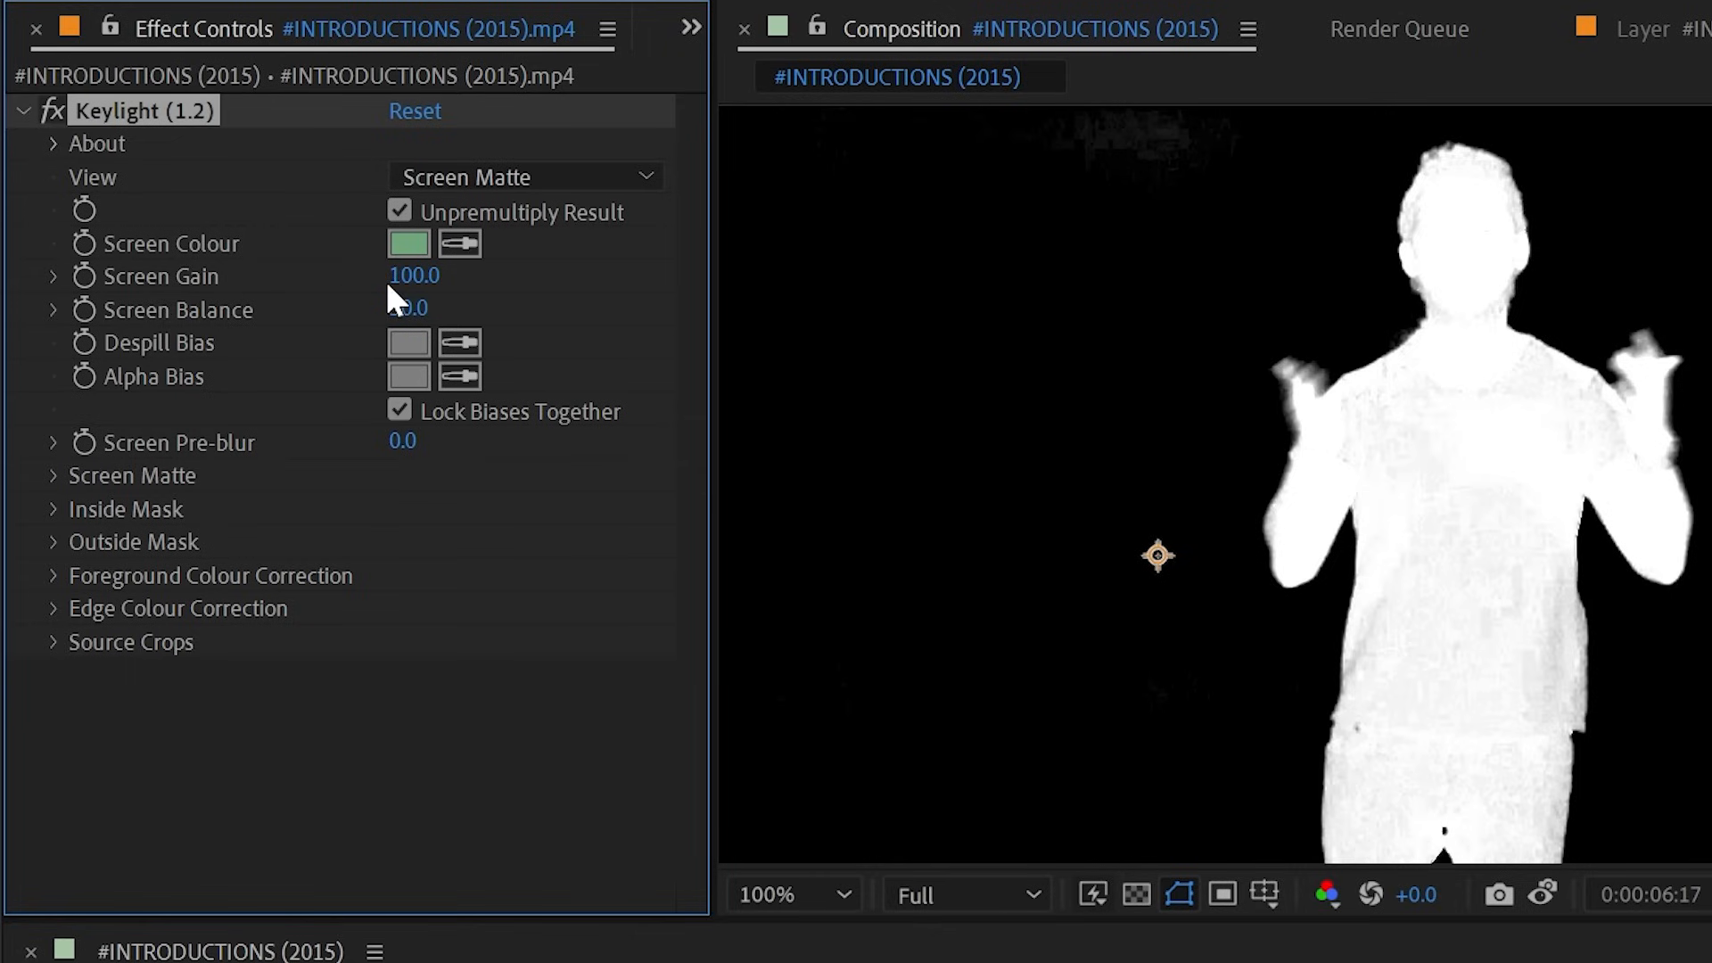
- Test the effect of a higher Screen Gain of 173 on the screen matte, and return it to 100
left_click_drag(412, 285, 539, 257)
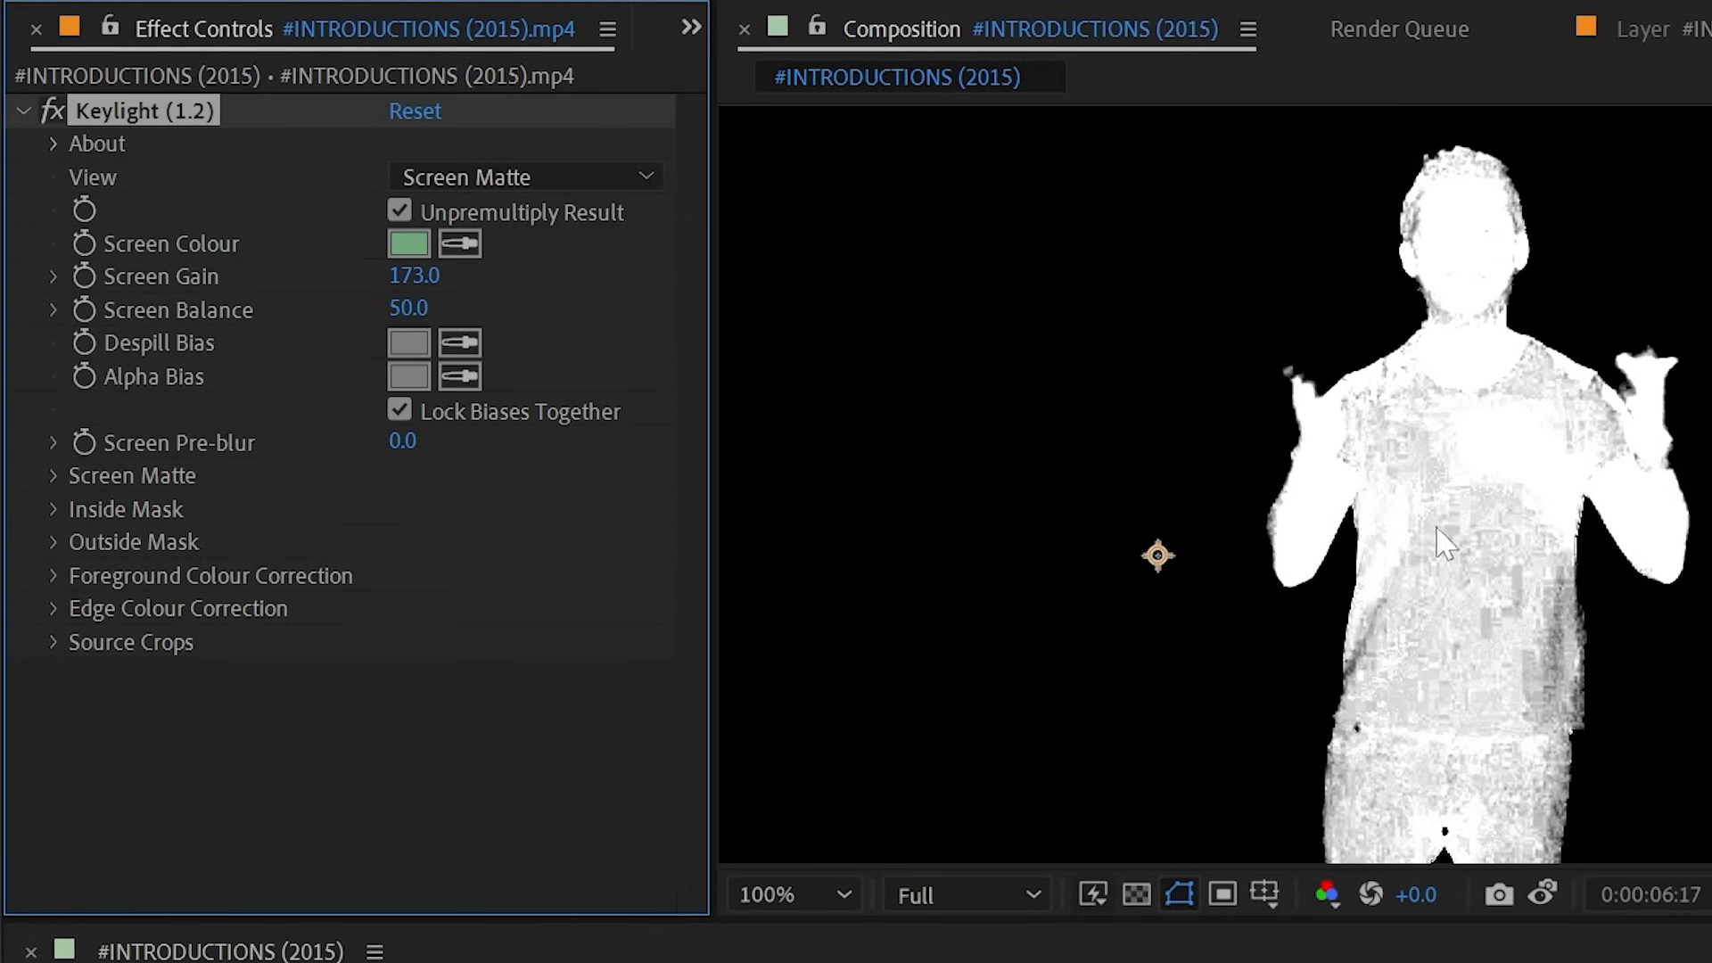
mouse_move(410, 283)
left_mouse_down()
mouse_move(283, 271)
mouse_move(408, 270)
mouse_move(245, 267)
mouse_move(394, 275)
left_mouse_up()
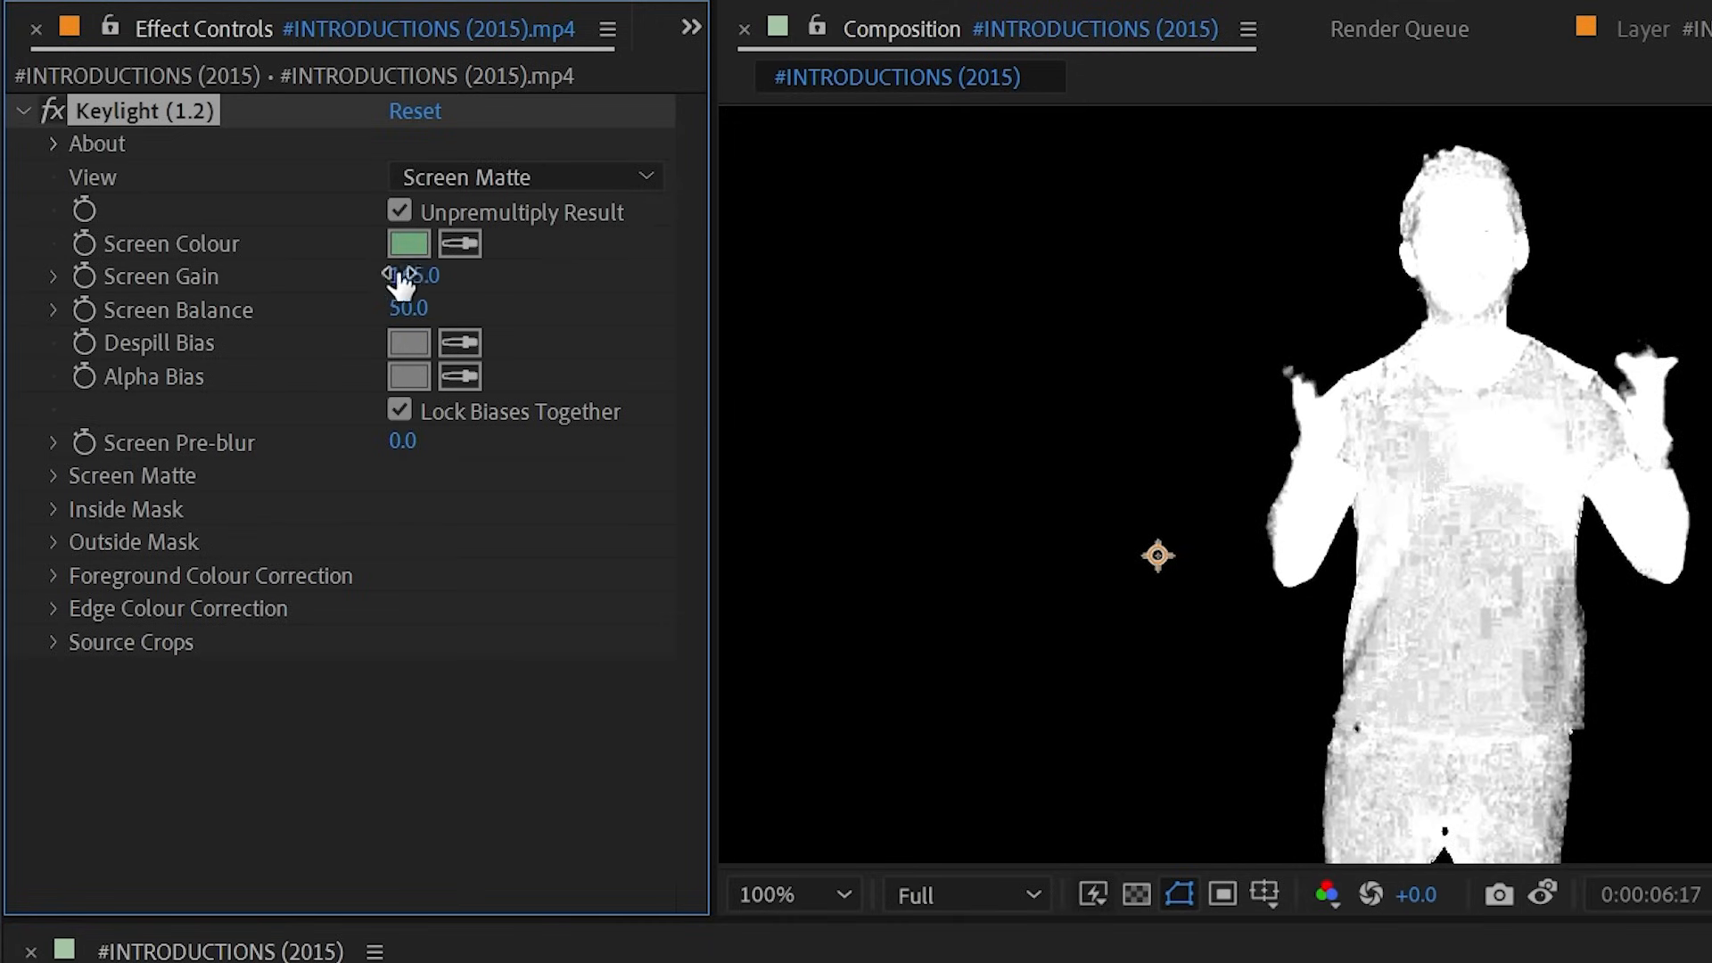
left_click(414, 277)
type("100")
key("Return")
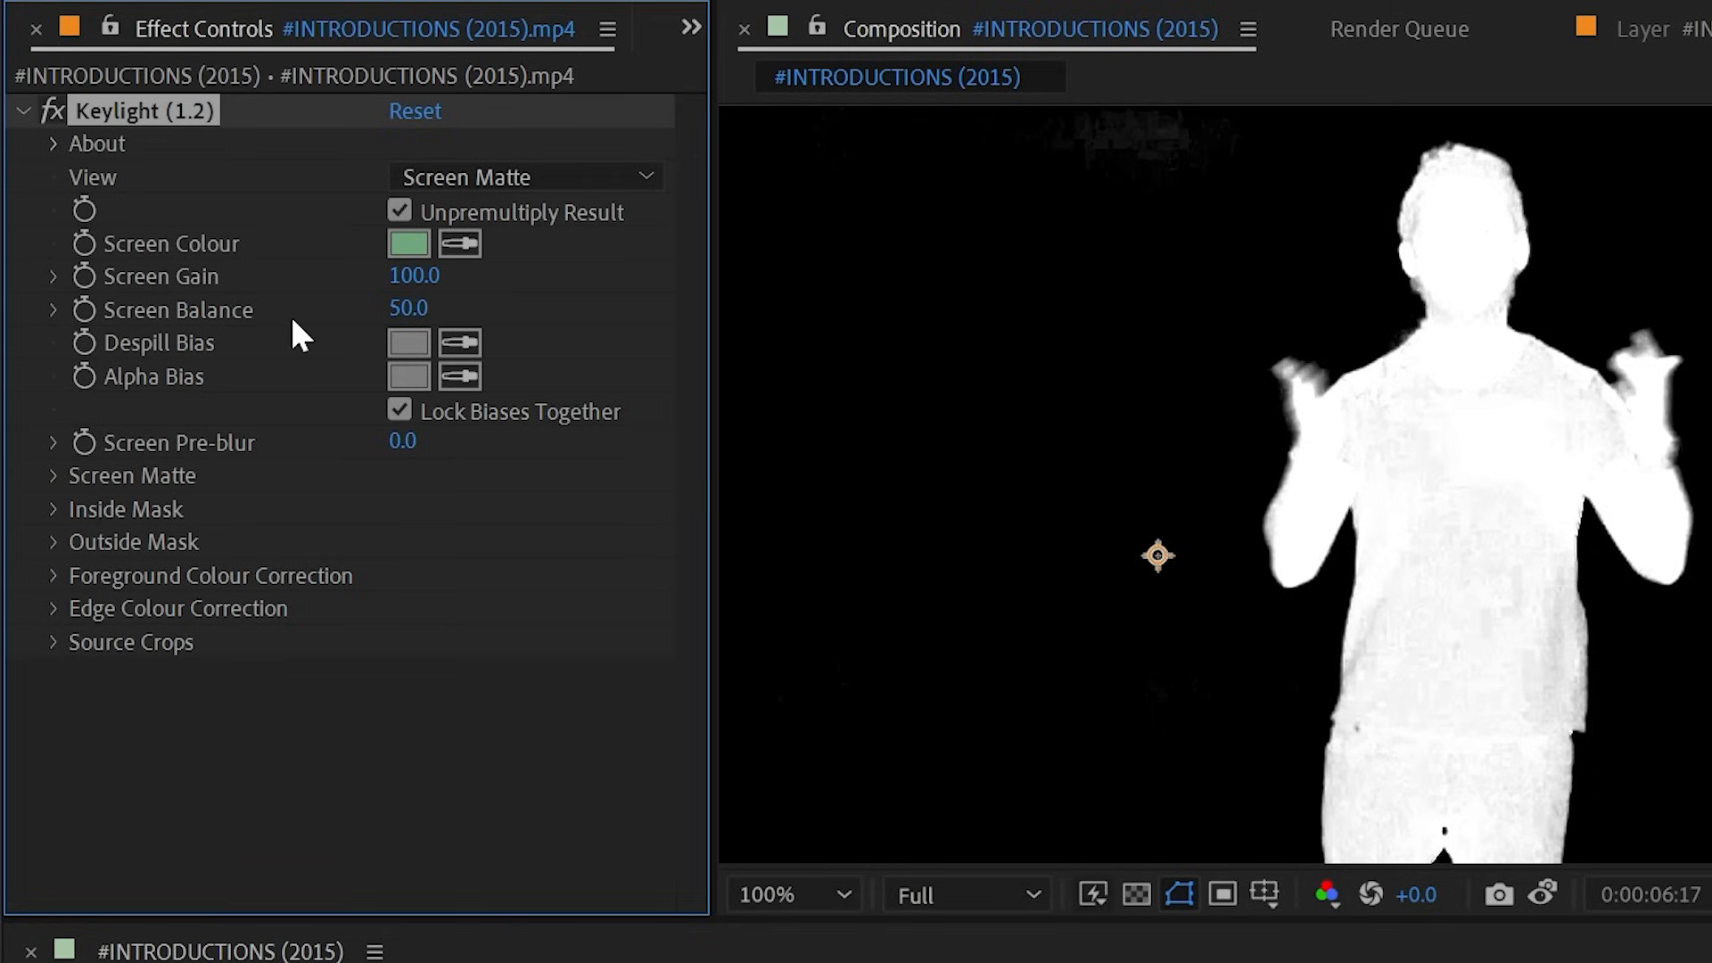
- Try lower Screen Balance values on the Screen Matte and Final Result views, and return Screen Balance to 50
left_click_drag(409, 312, 359, 317)
key("ctrl+z")
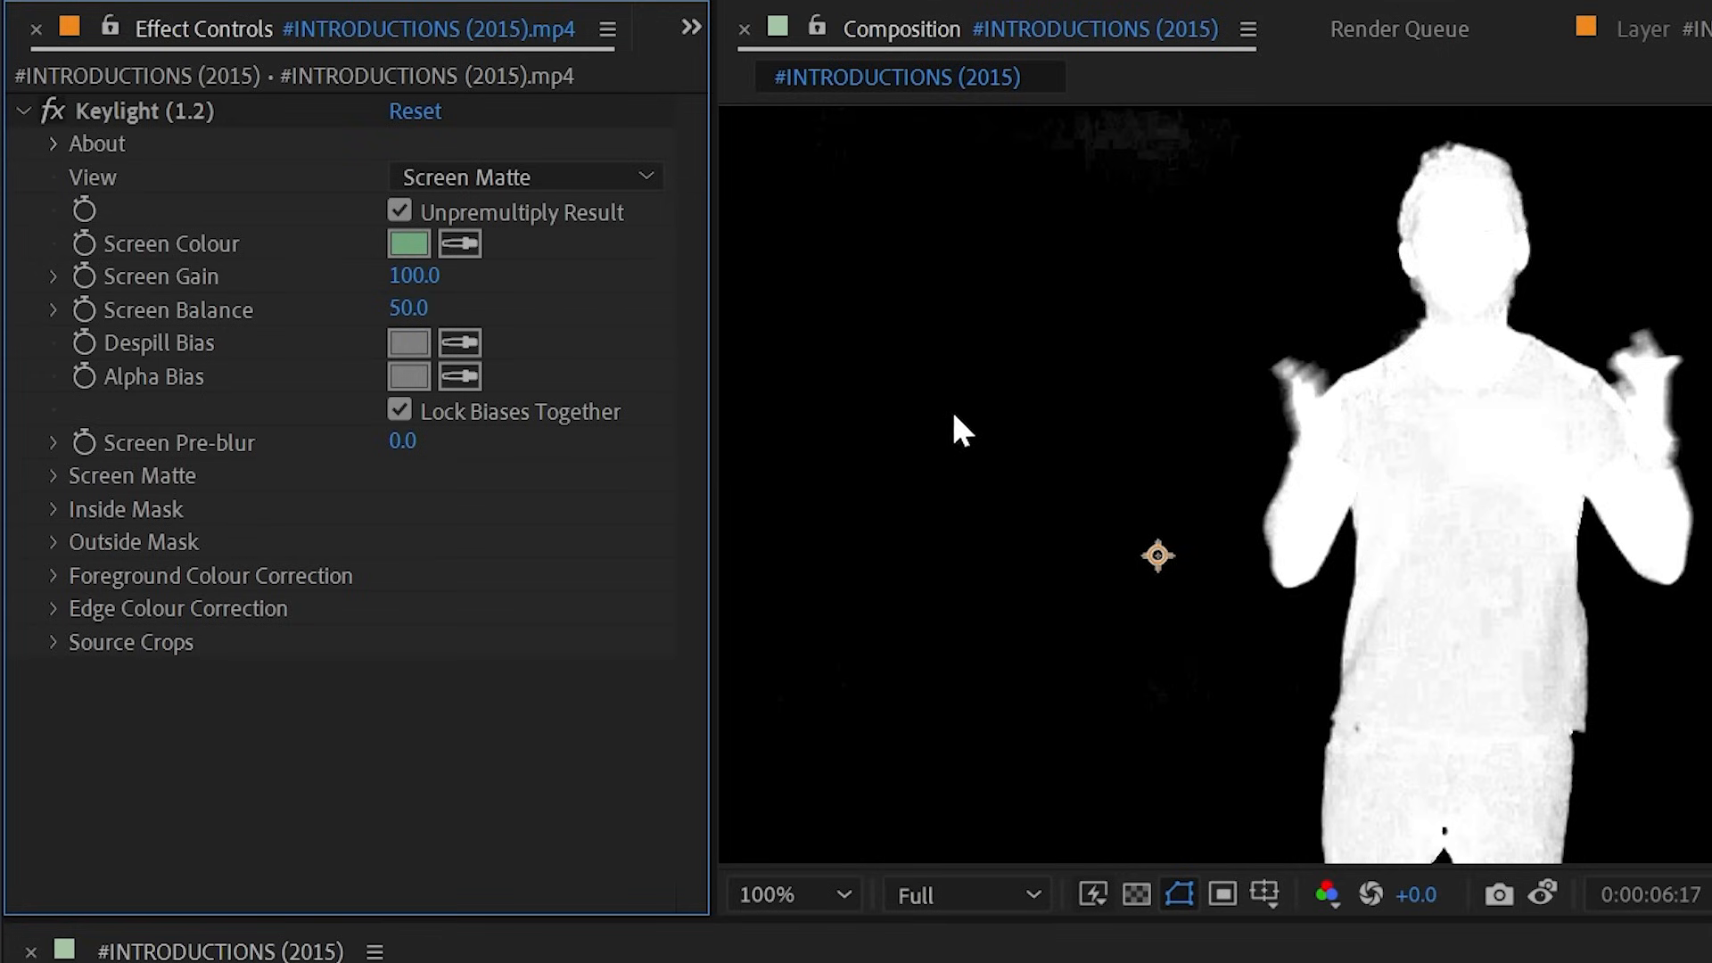
left_click(504, 177)
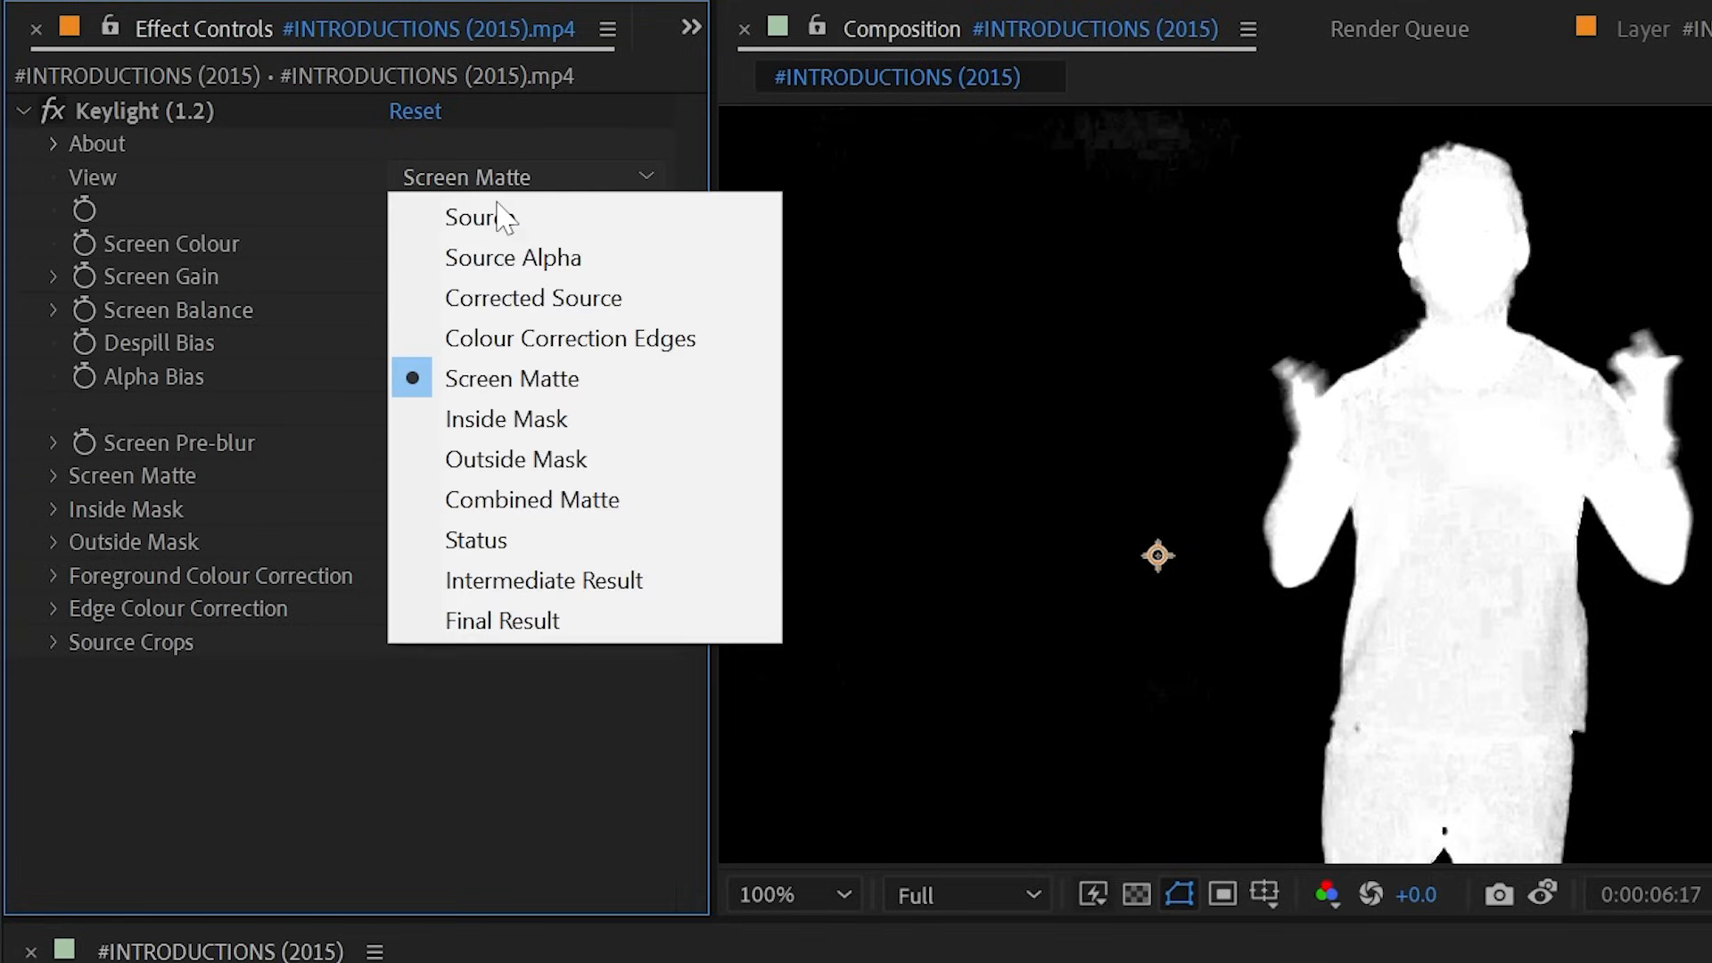
left_click(558, 619)
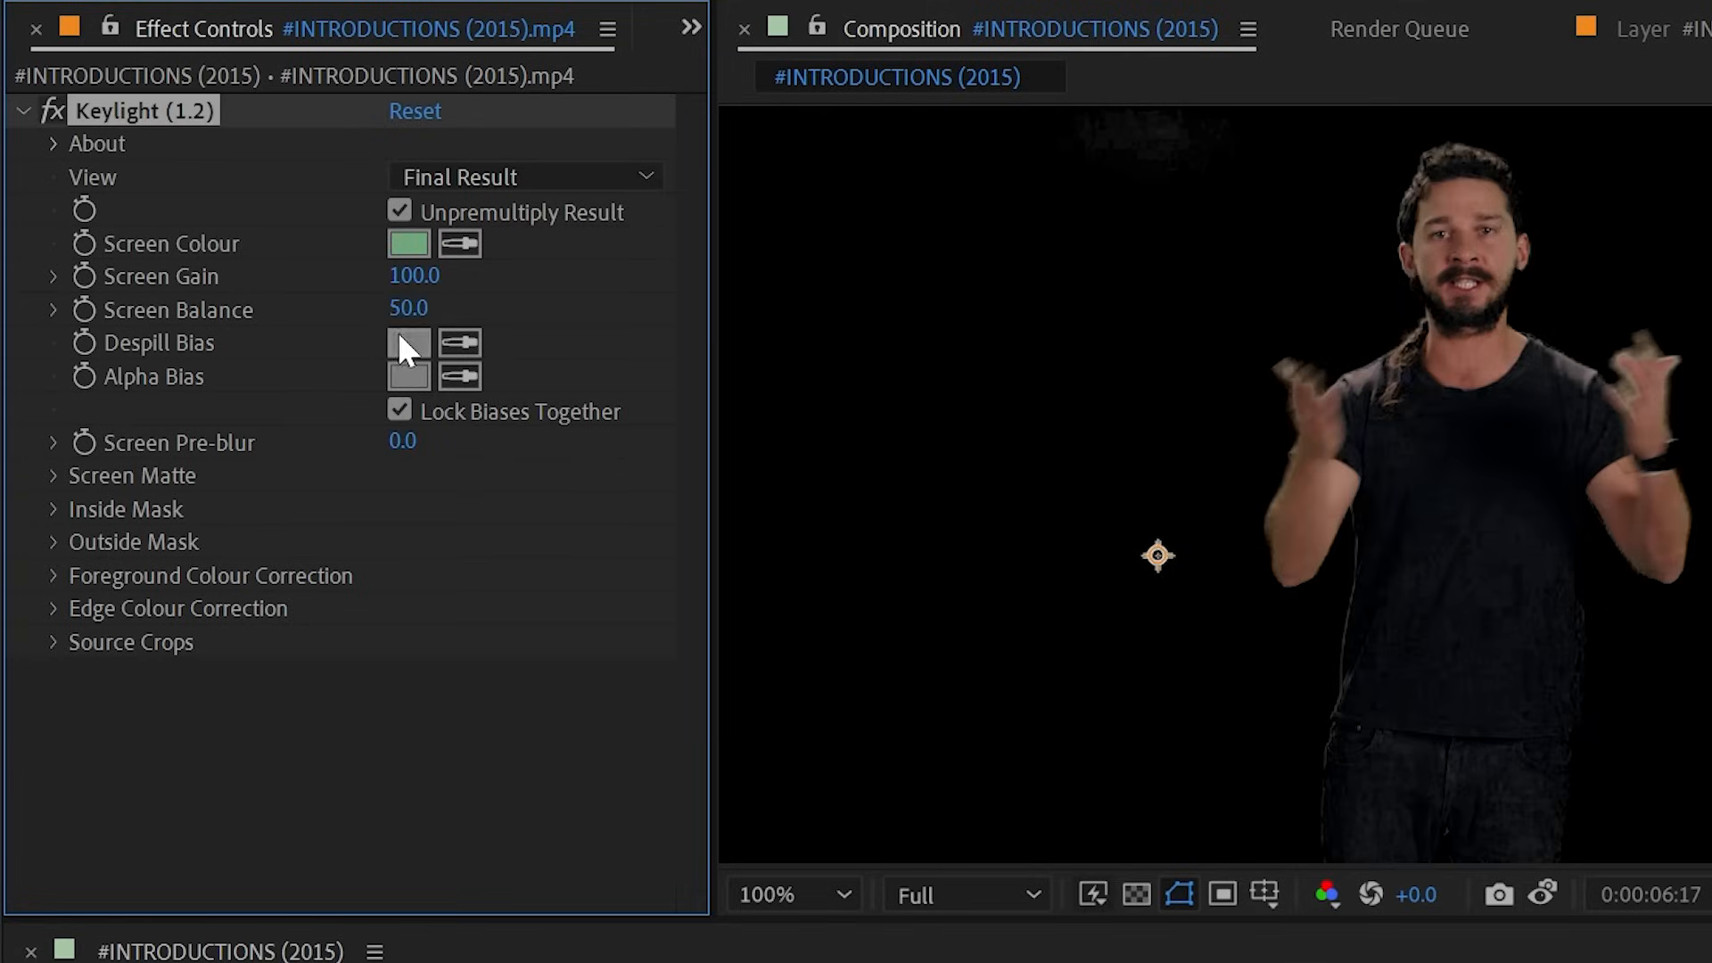
mouse_move(408, 308)
left_mouse_down()
mouse_move(245, 306)
mouse_move(426, 310)
mouse_move(237, 306)
mouse_move(403, 310)
mouse_move(218, 282)
mouse_move(380, 318)
left_mouse_up()
left_click(408, 308)
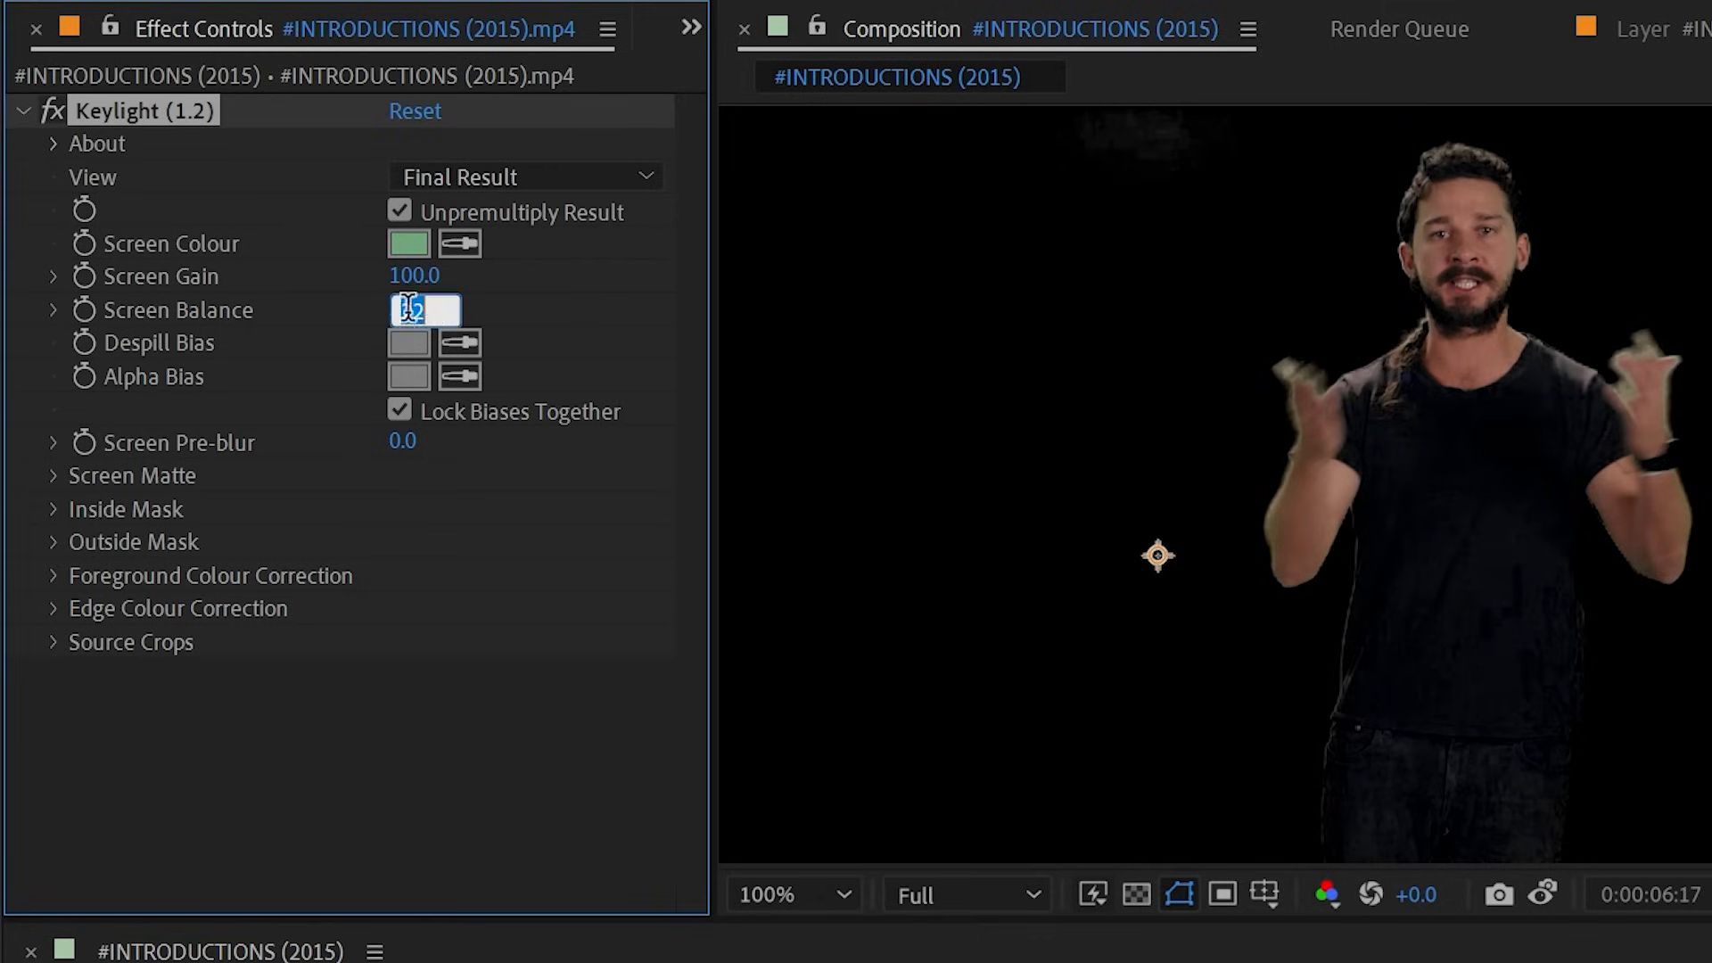
type("50")
key("Return")
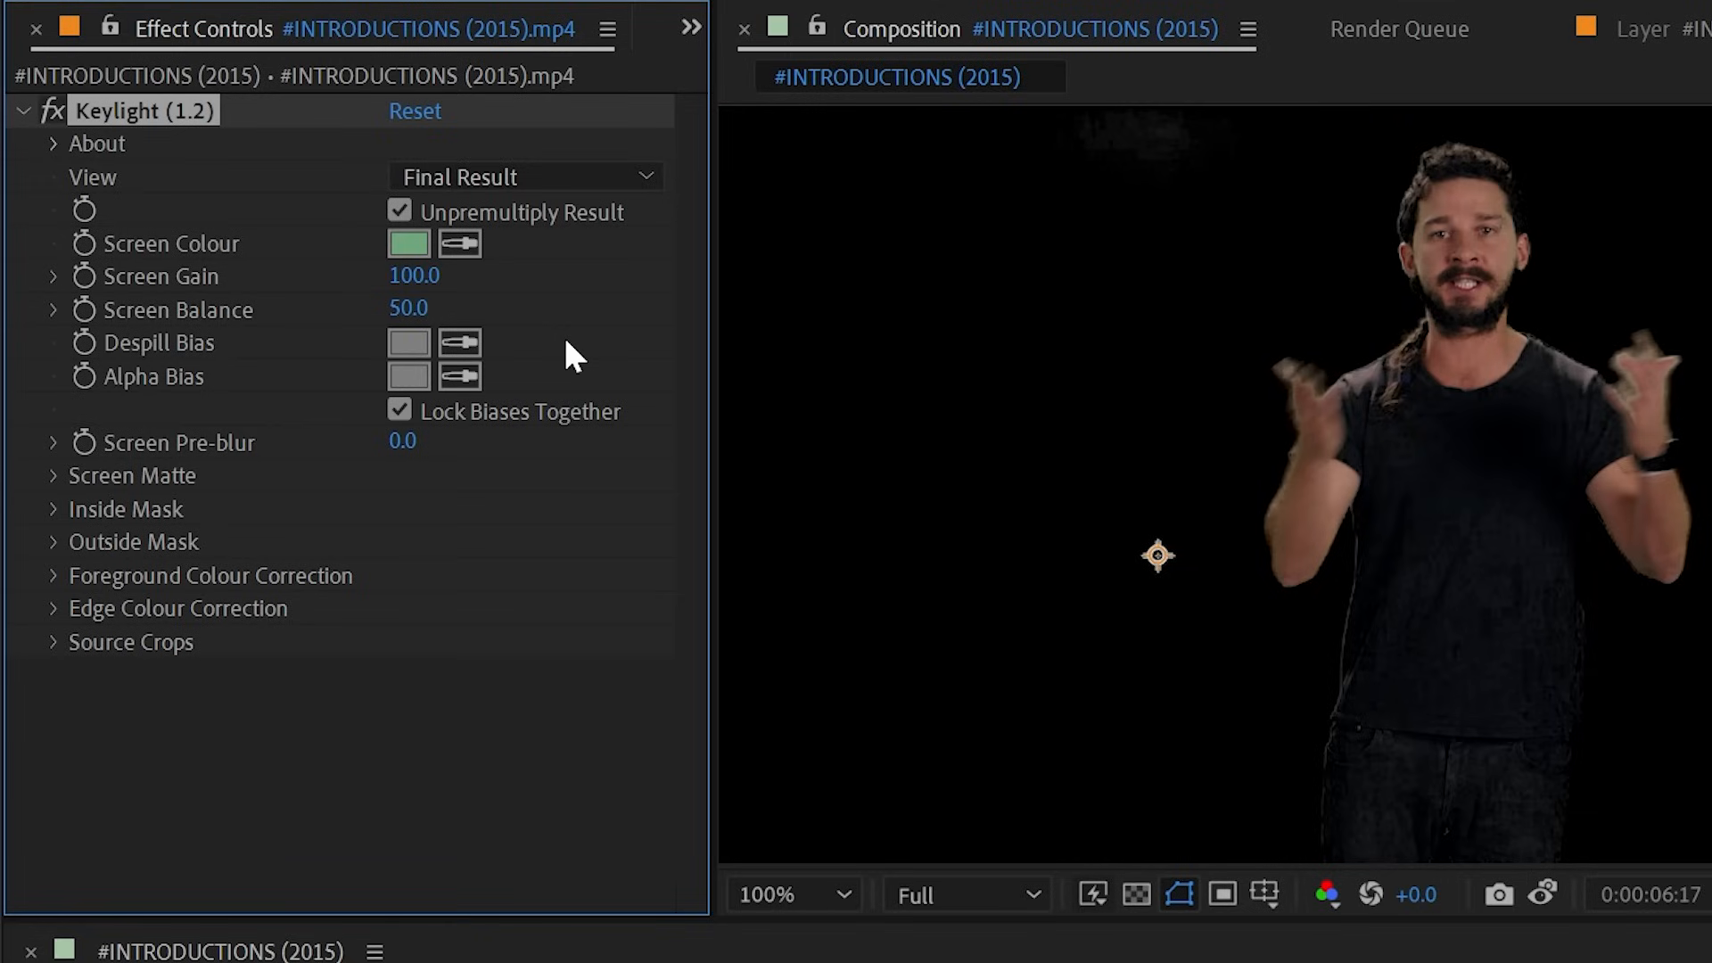
- Test Screen Balance at 95 and at 5 on the Final Result view, and restore it to 50
left_click(421, 308)
type("95")
key("Return")
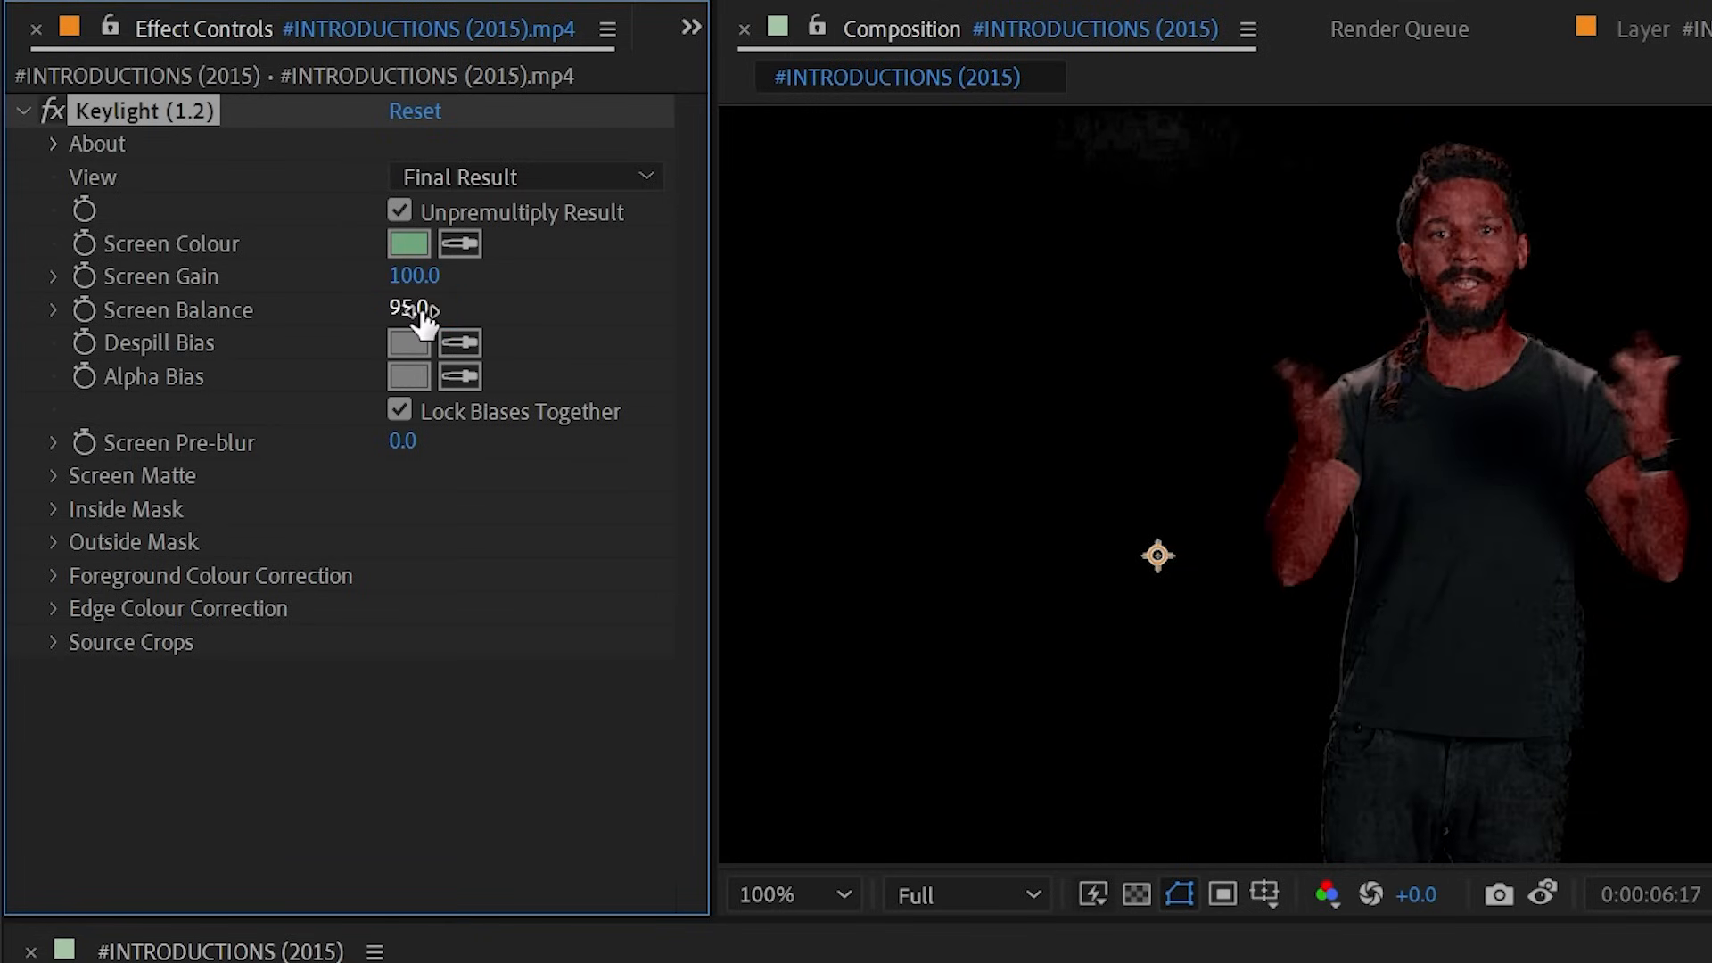
left_click(421, 309)
type("5")
key("Return")
left_click(405, 306)
type("50")
key("Return")
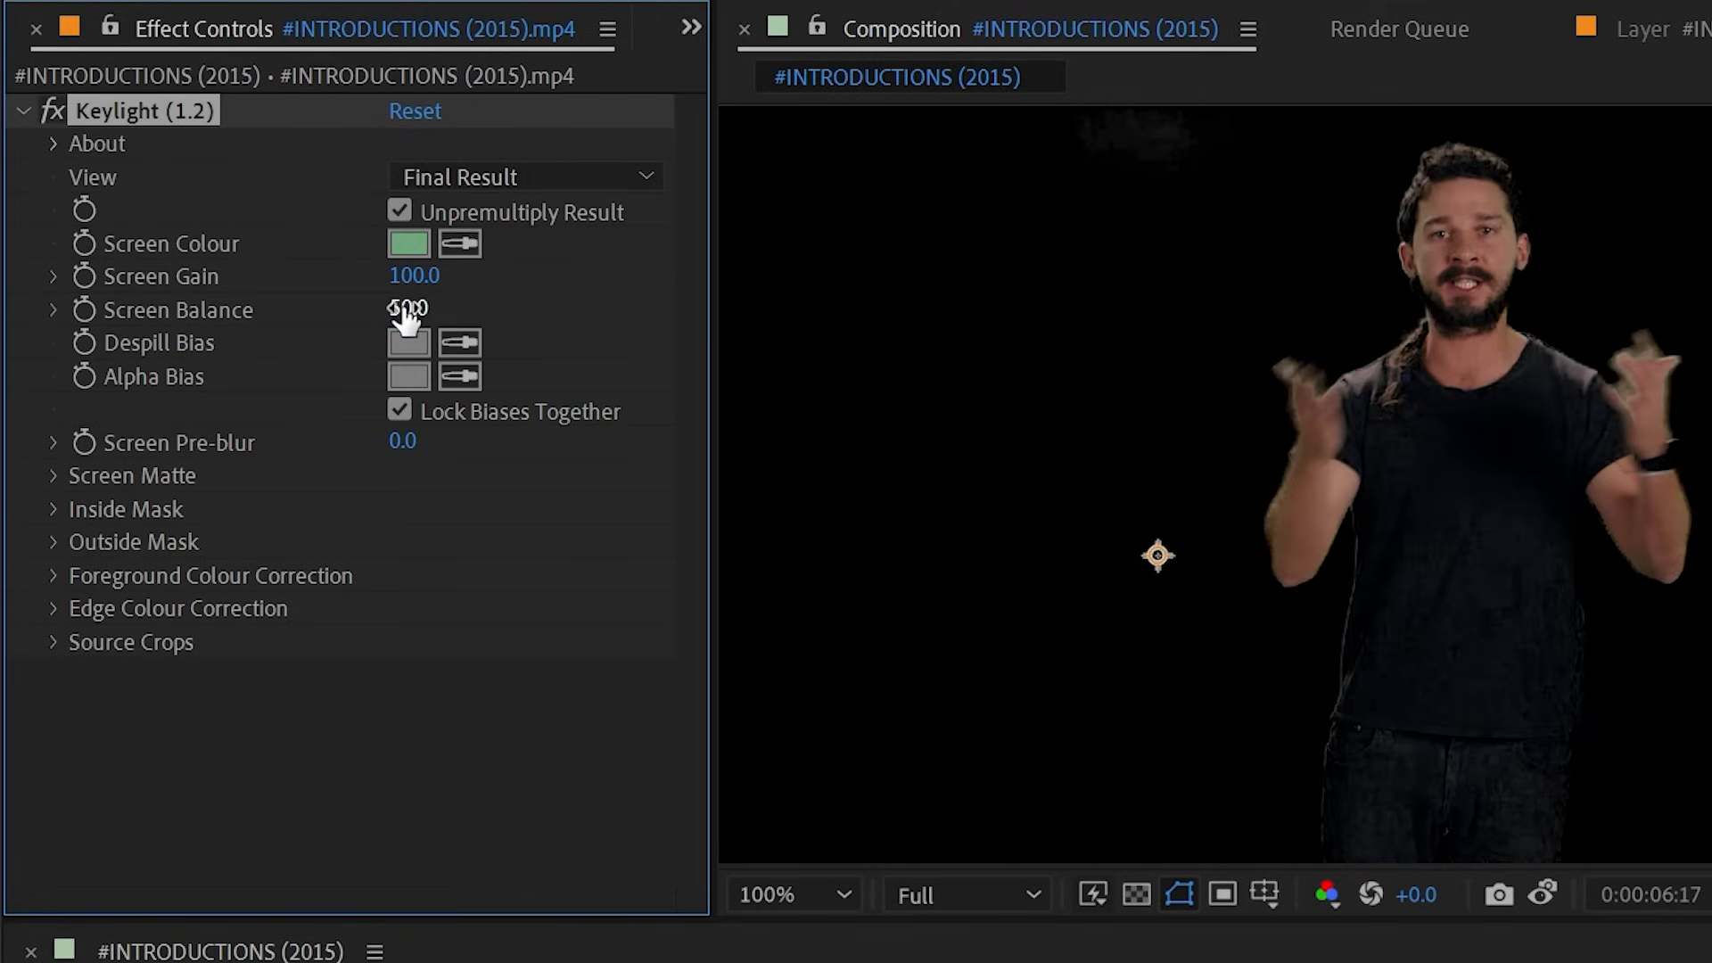
- Compare Screen Balance 95 and 5 again, check 5 in the Screen Matte view, and set the value back to 50
left_click(405, 309)
type("95")
key("Return")
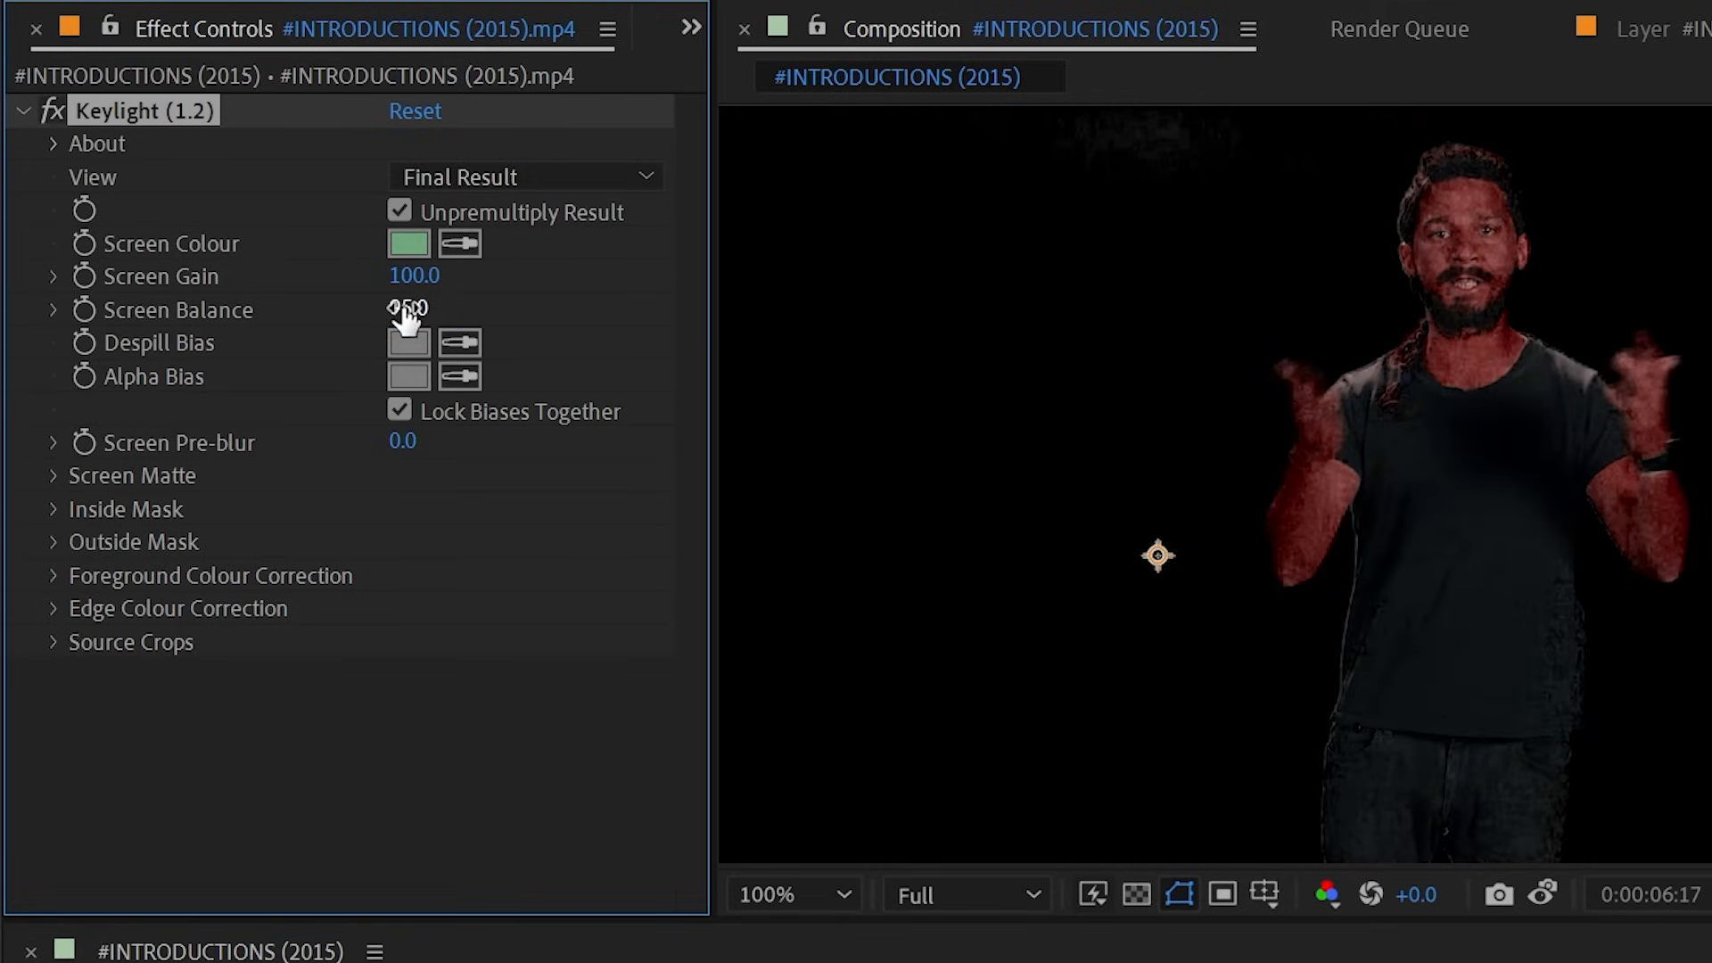
left_click(406, 307)
type("5")
key("Return")
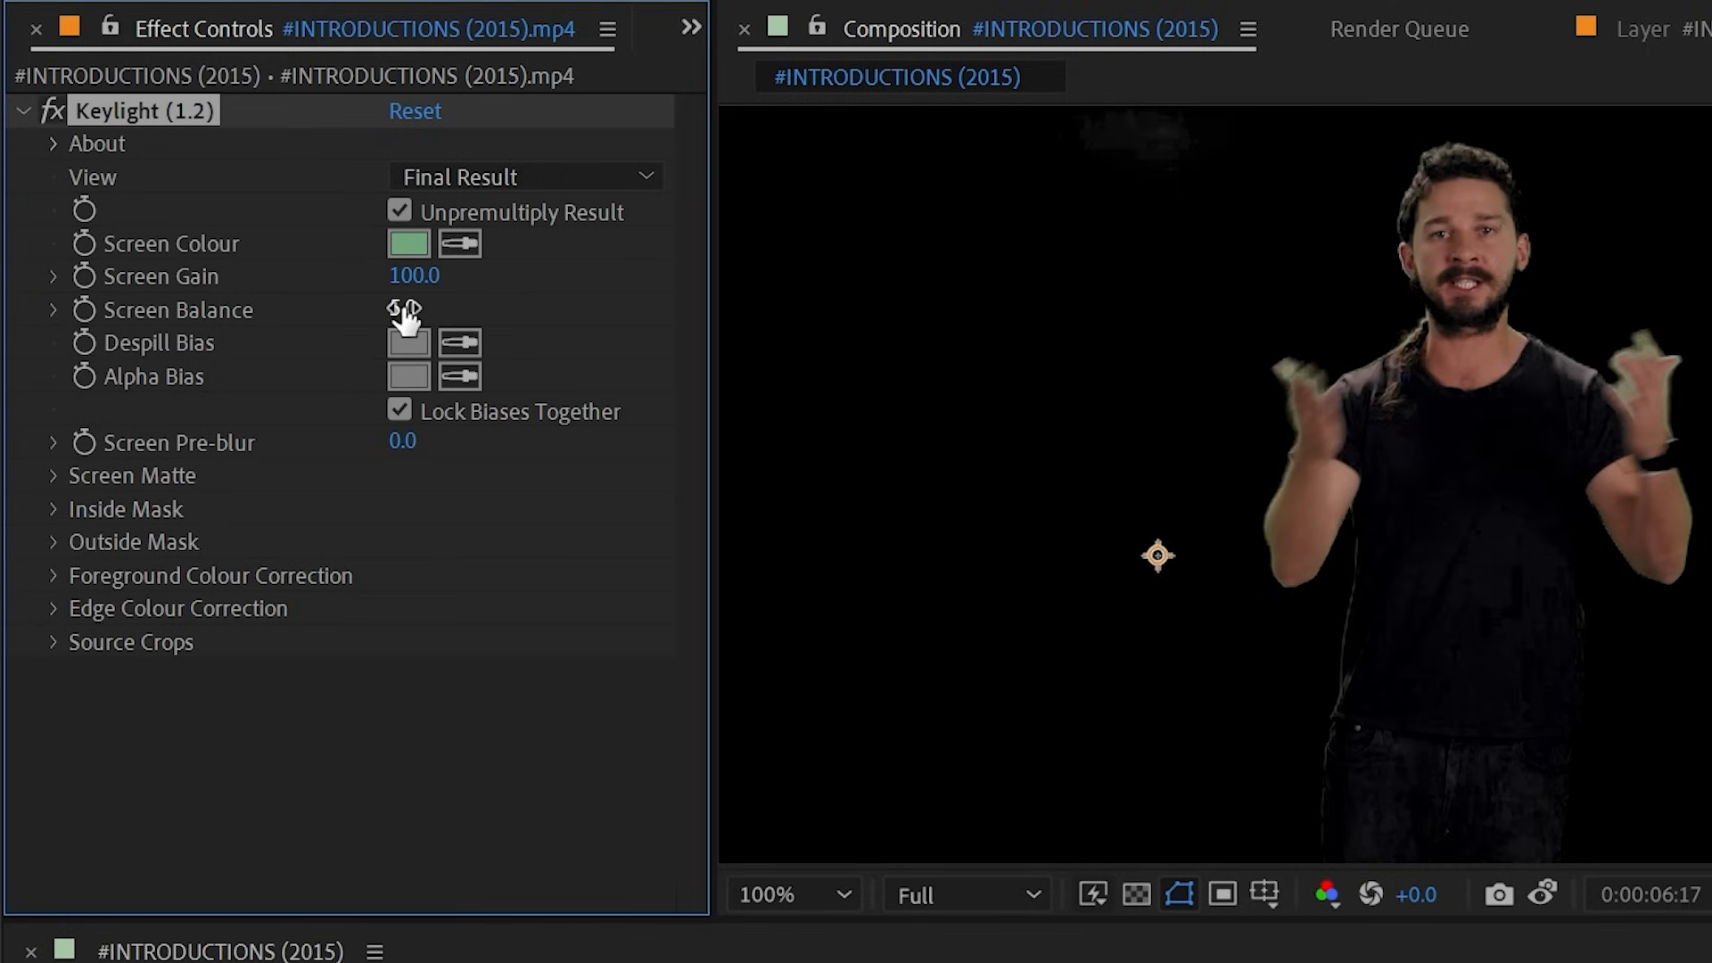
left_click(452, 177)
left_click(549, 376)
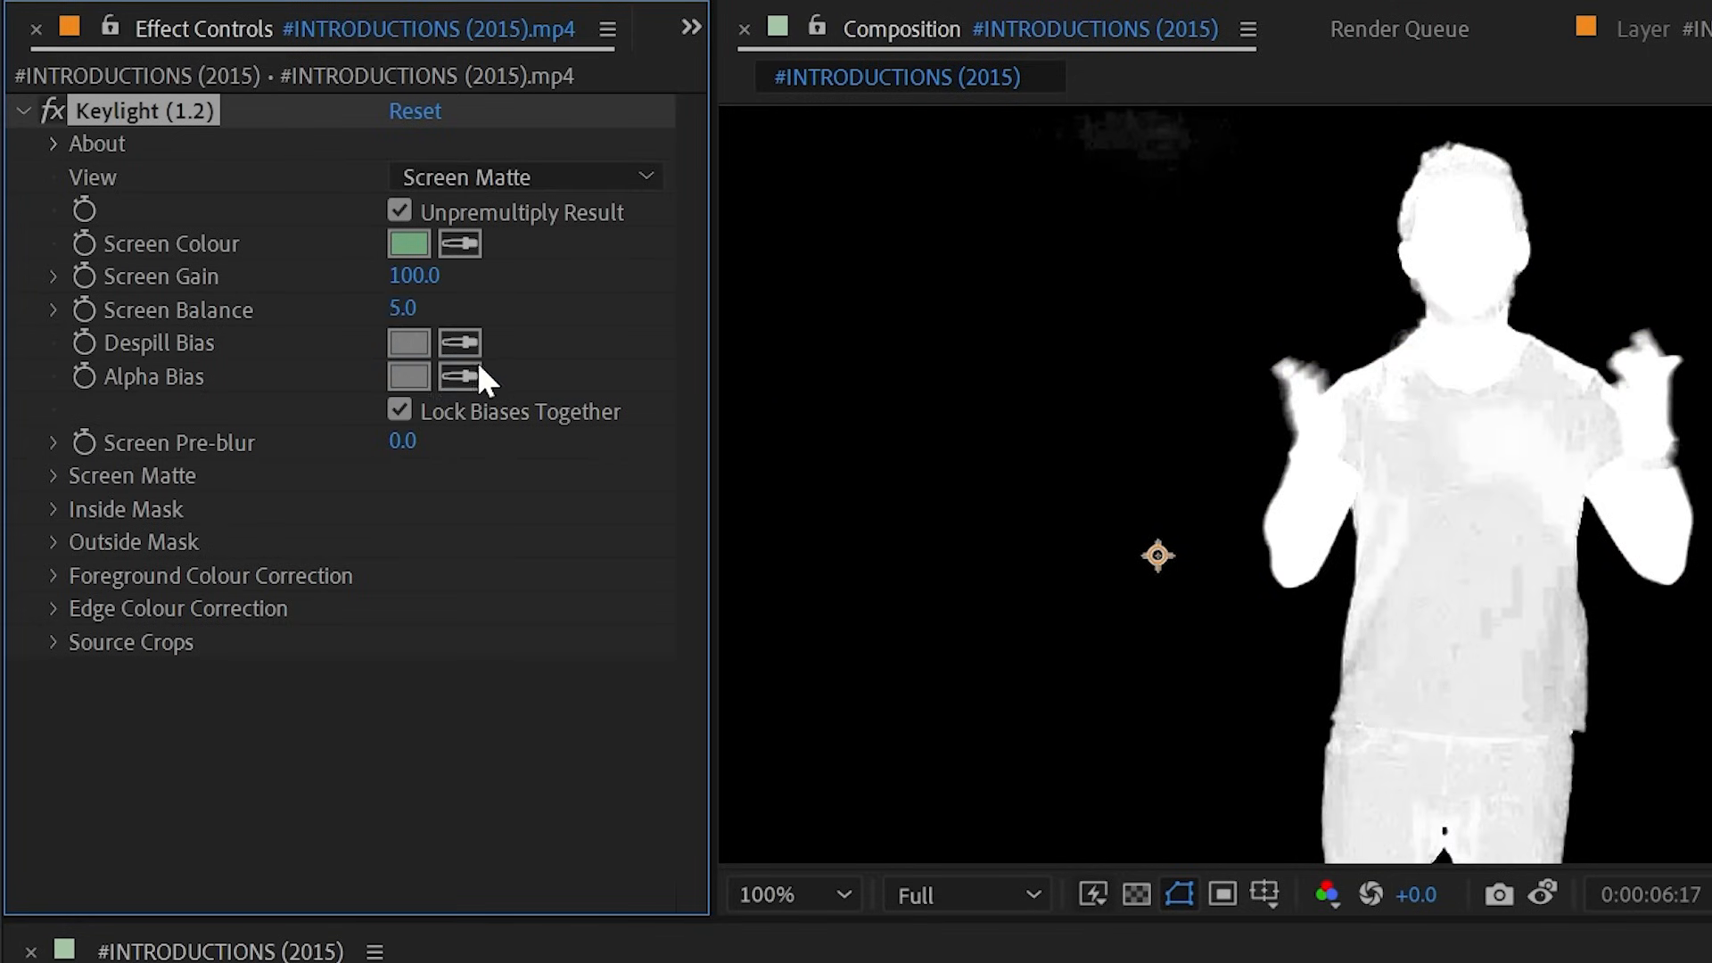
left_click(401, 309)
type("50")
key("Return")
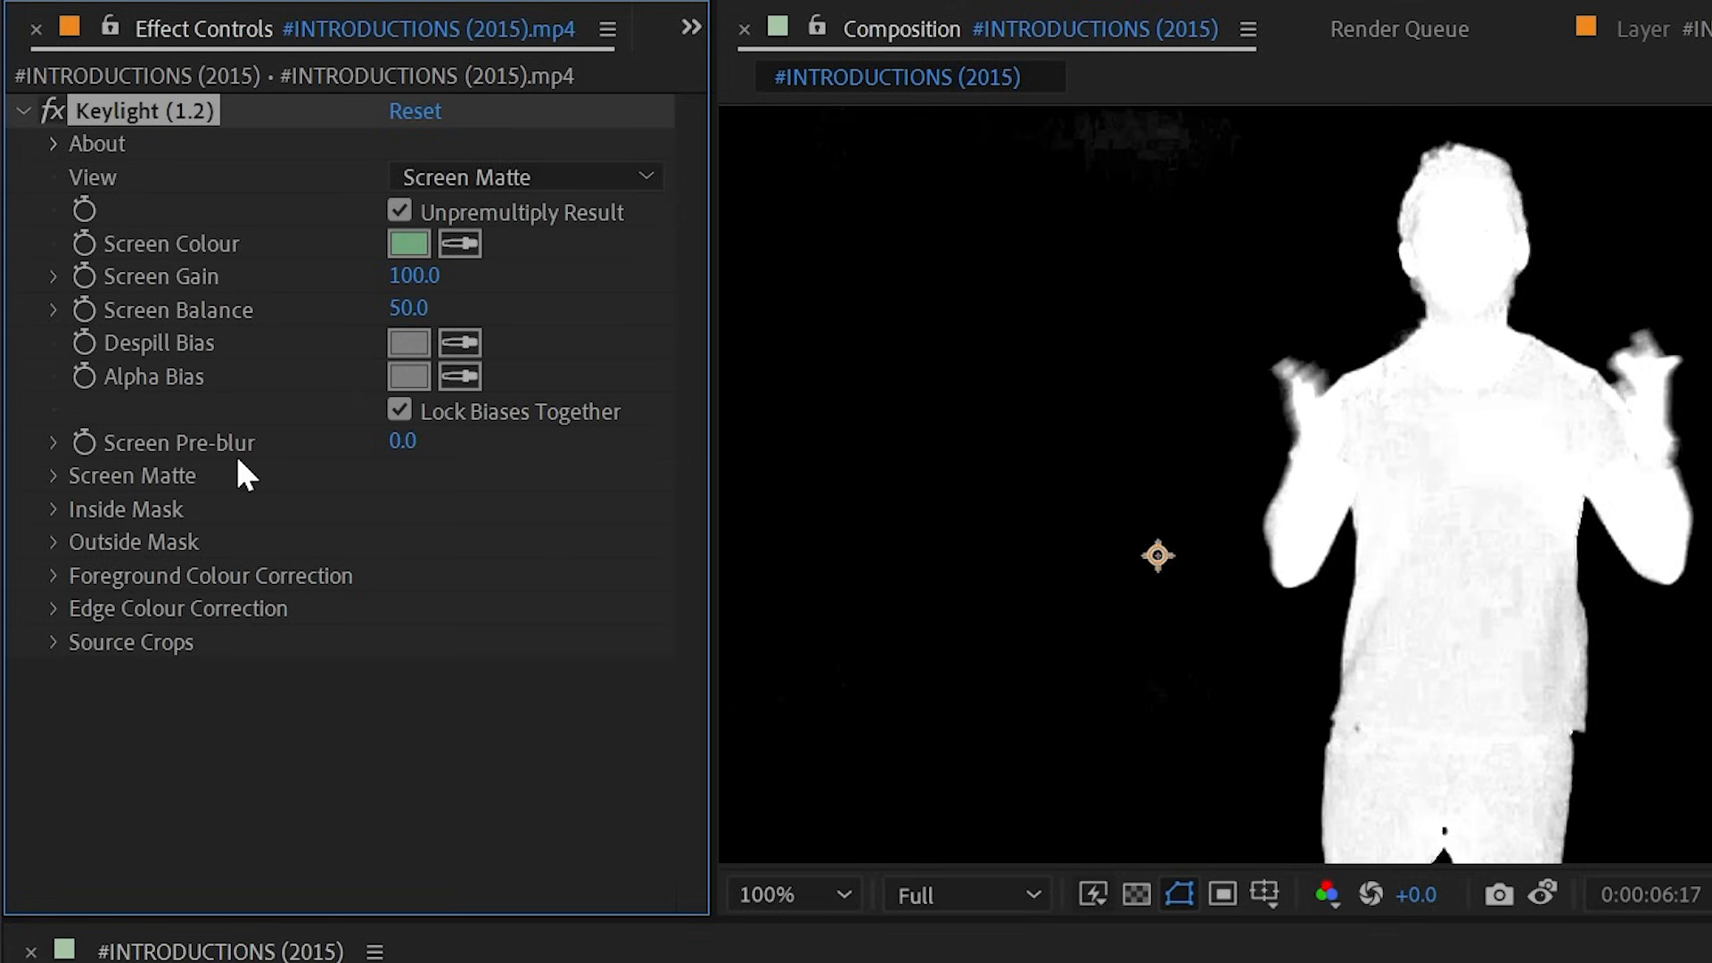
- Try Screen Pre-blur at 8.2 and 1.6 on the screen matte, and return it to 0
left_click_drag(398, 451, 462, 447)
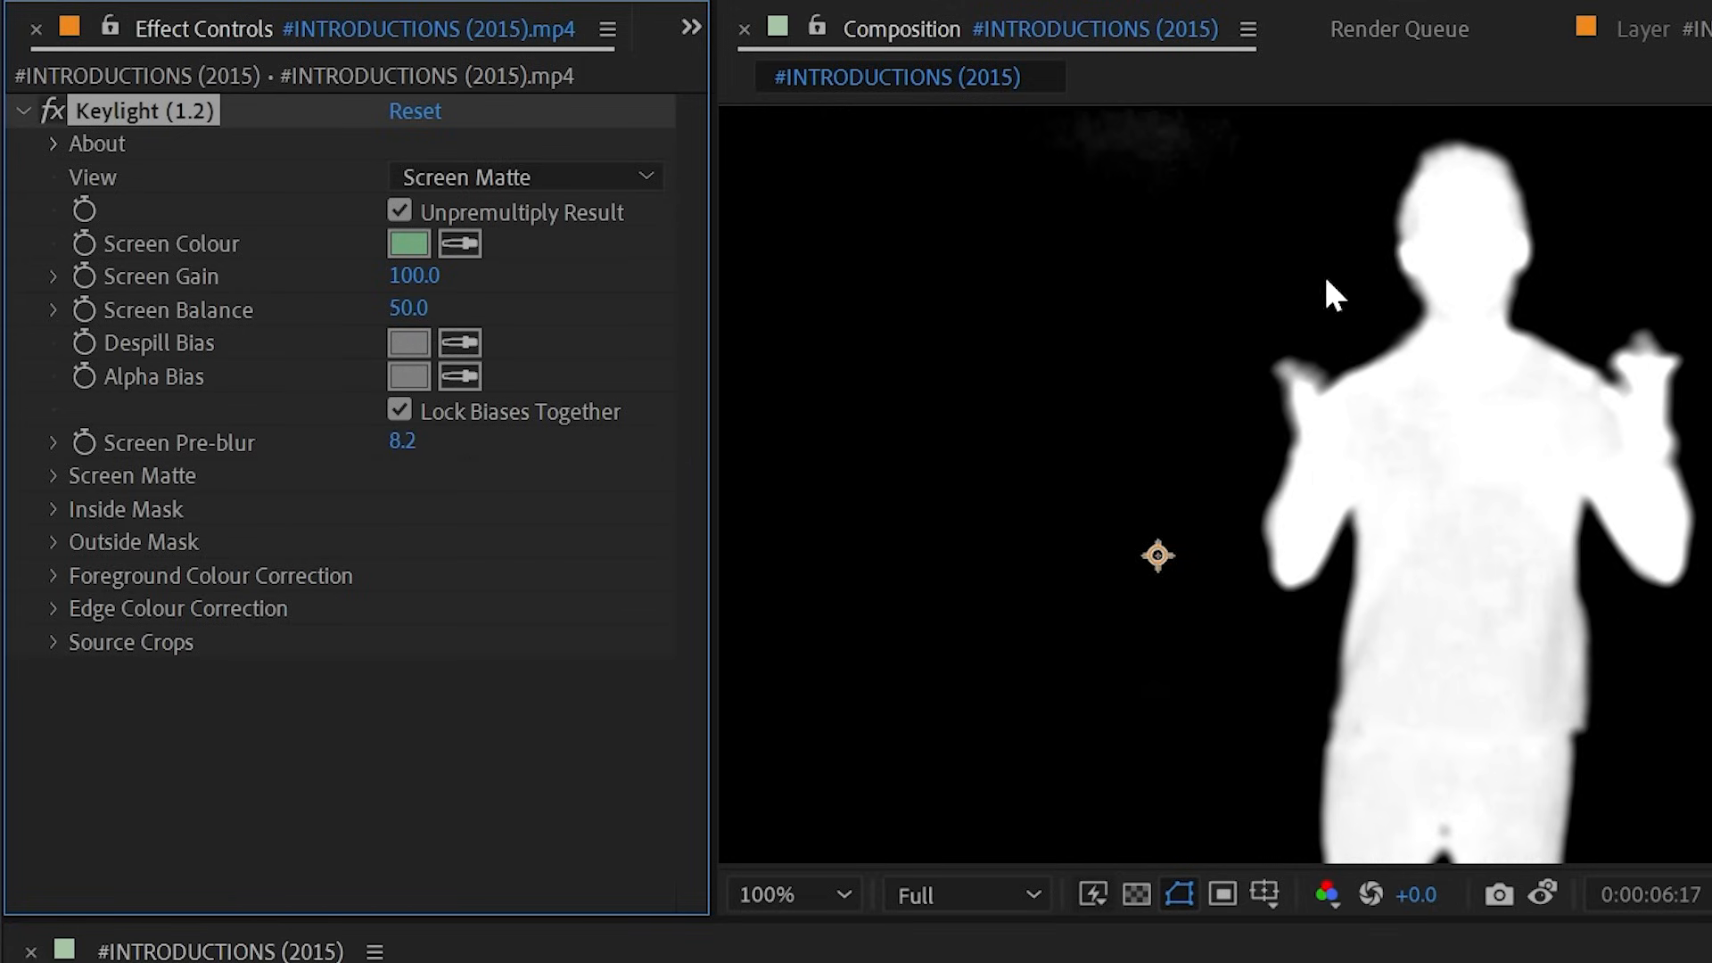
left_click_drag(397, 450, 433, 448)
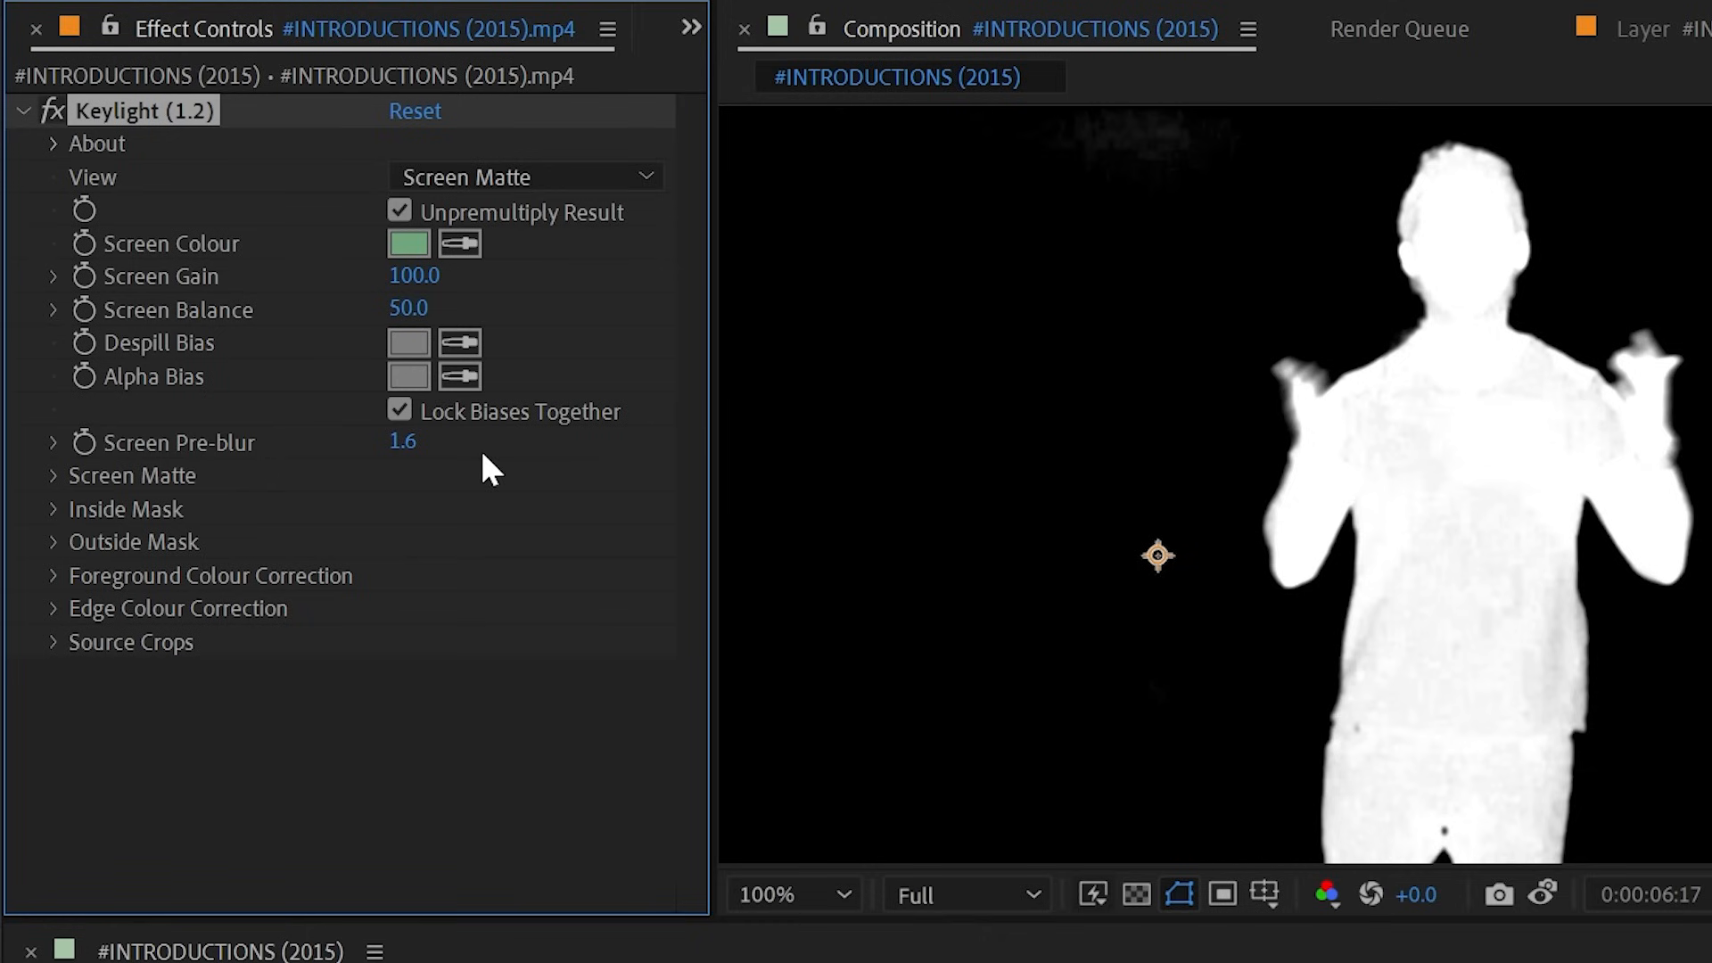
left_click_drag(424, 447, 249, 433)
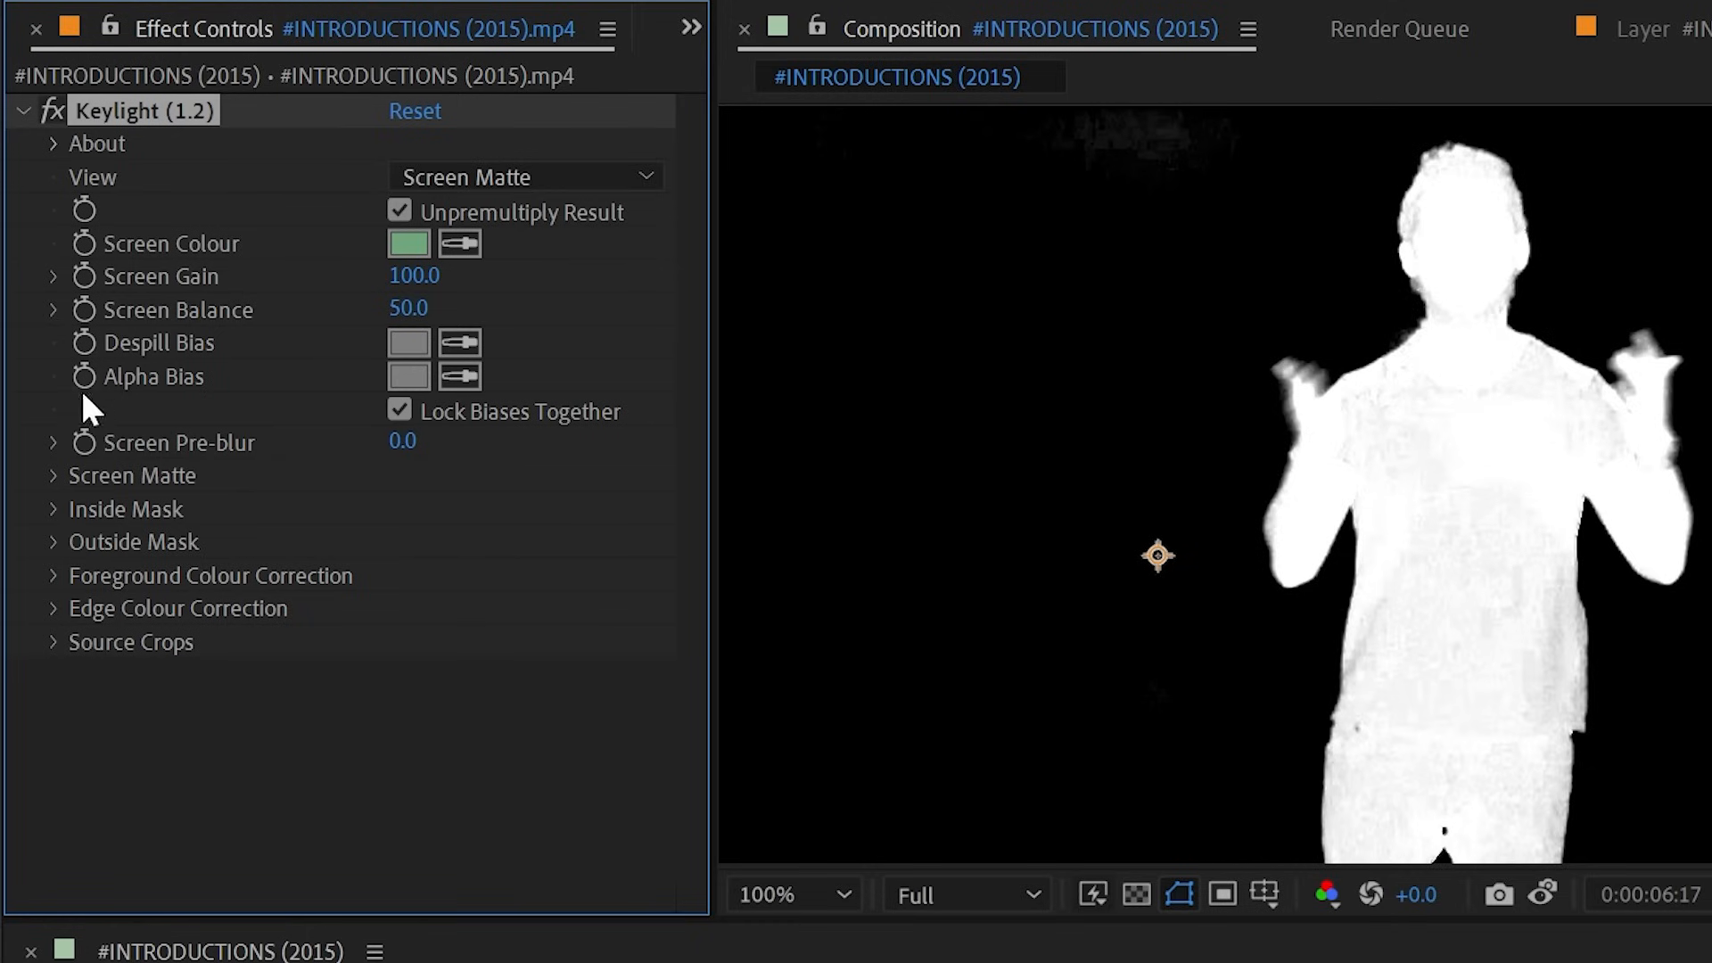
- Expand Keylight's Screen Matte settings, inspect the shirt's matte up close, and raise Clip Black to 6
left_click(44, 465)
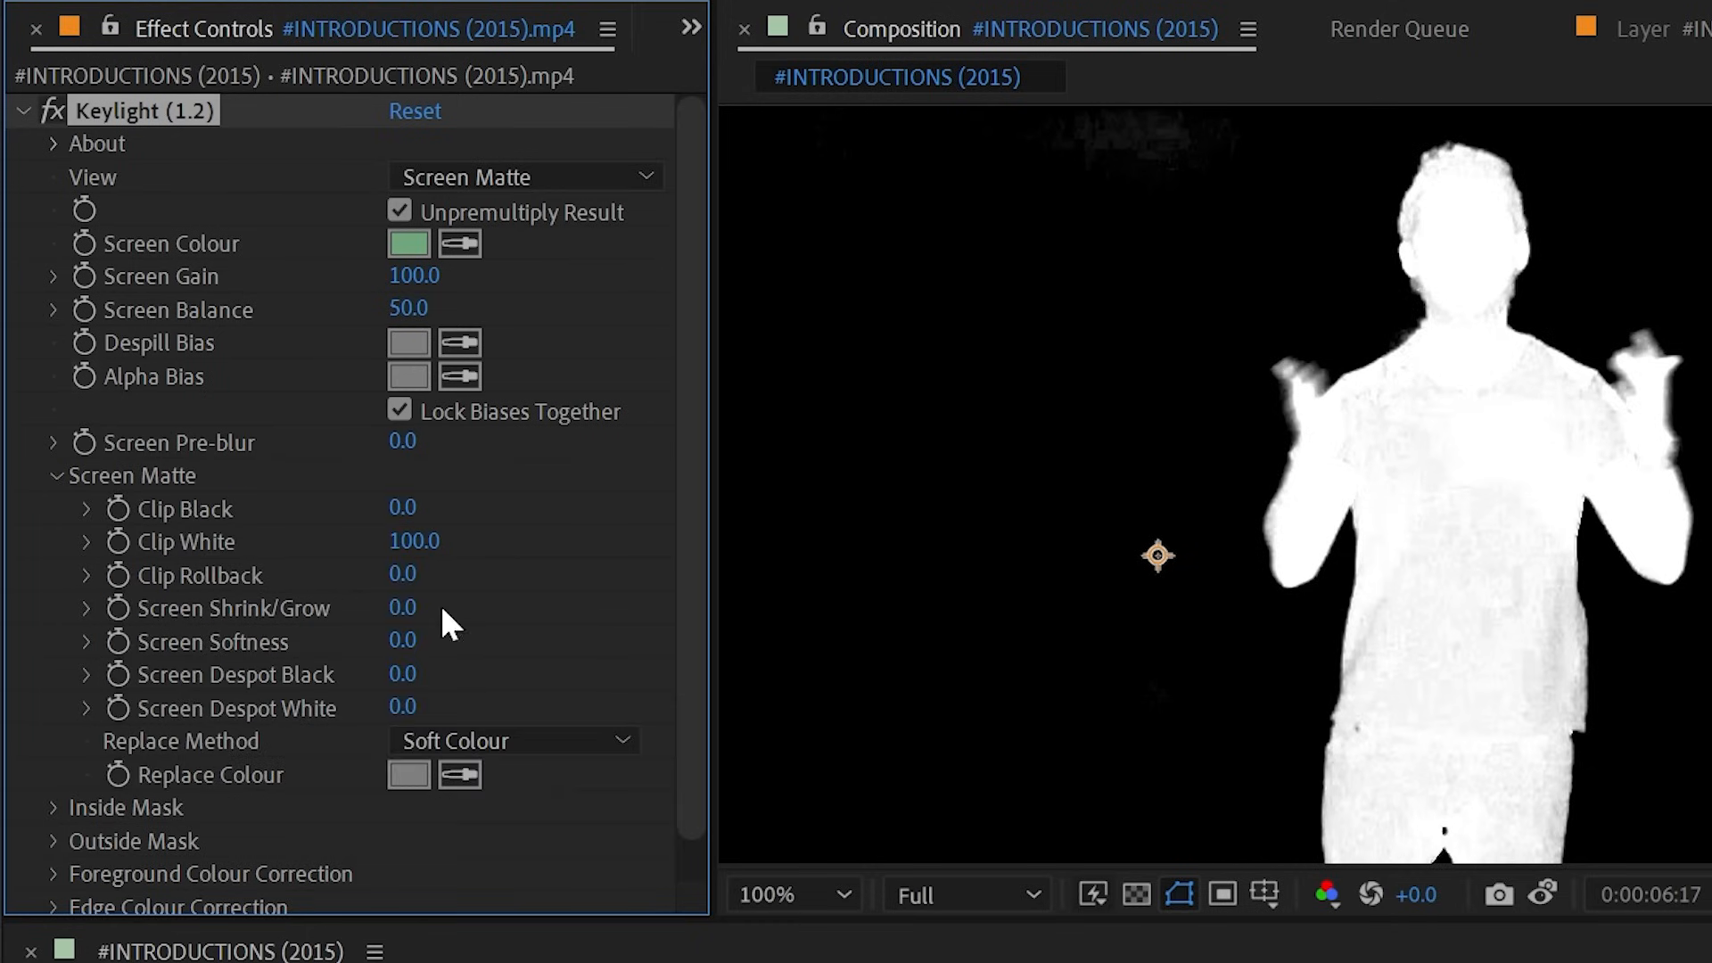
key("period")
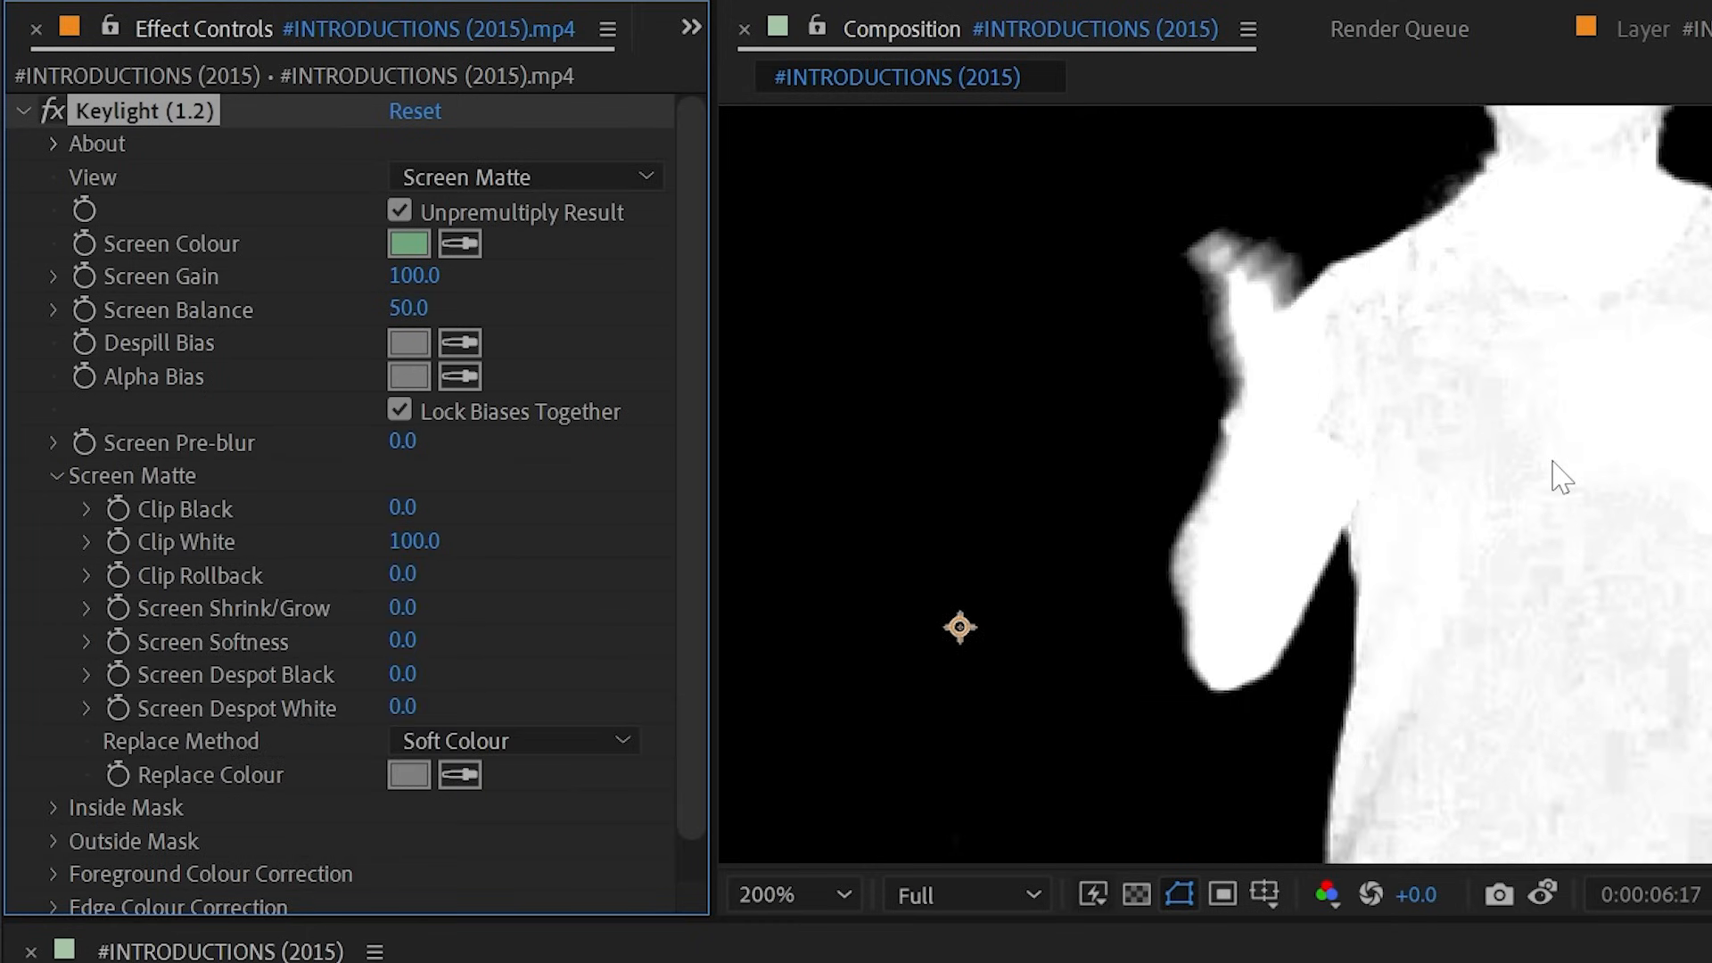
key("comma")
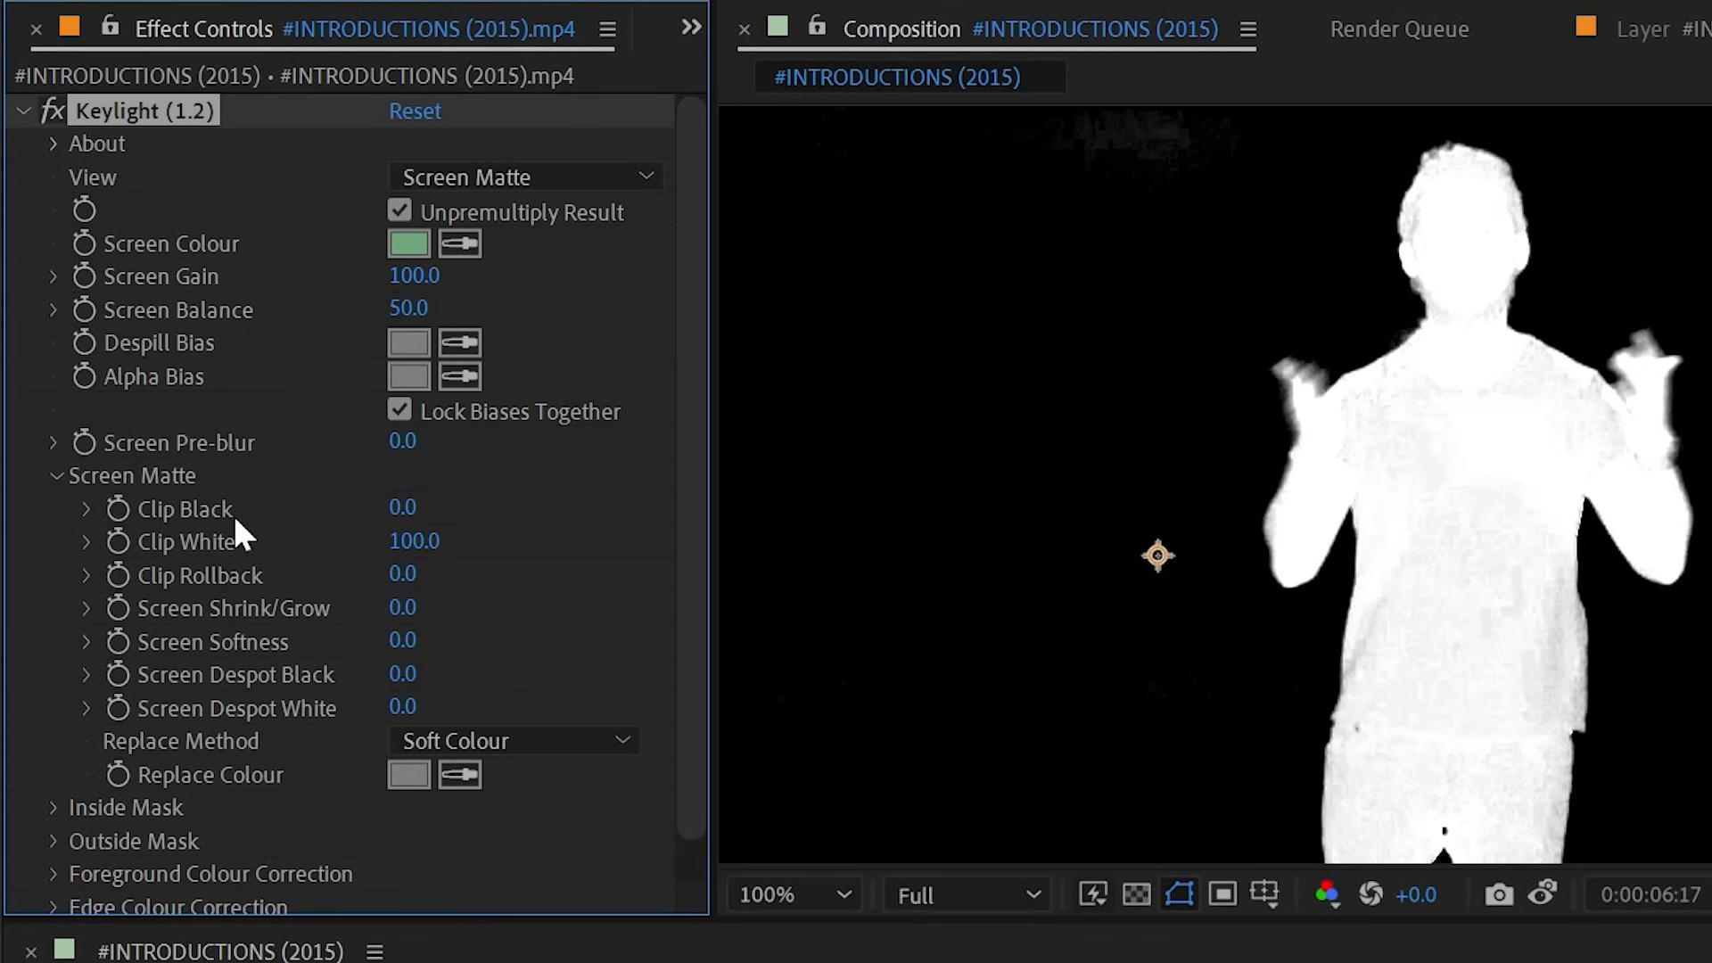
left_click_drag(412, 508, 415, 507)
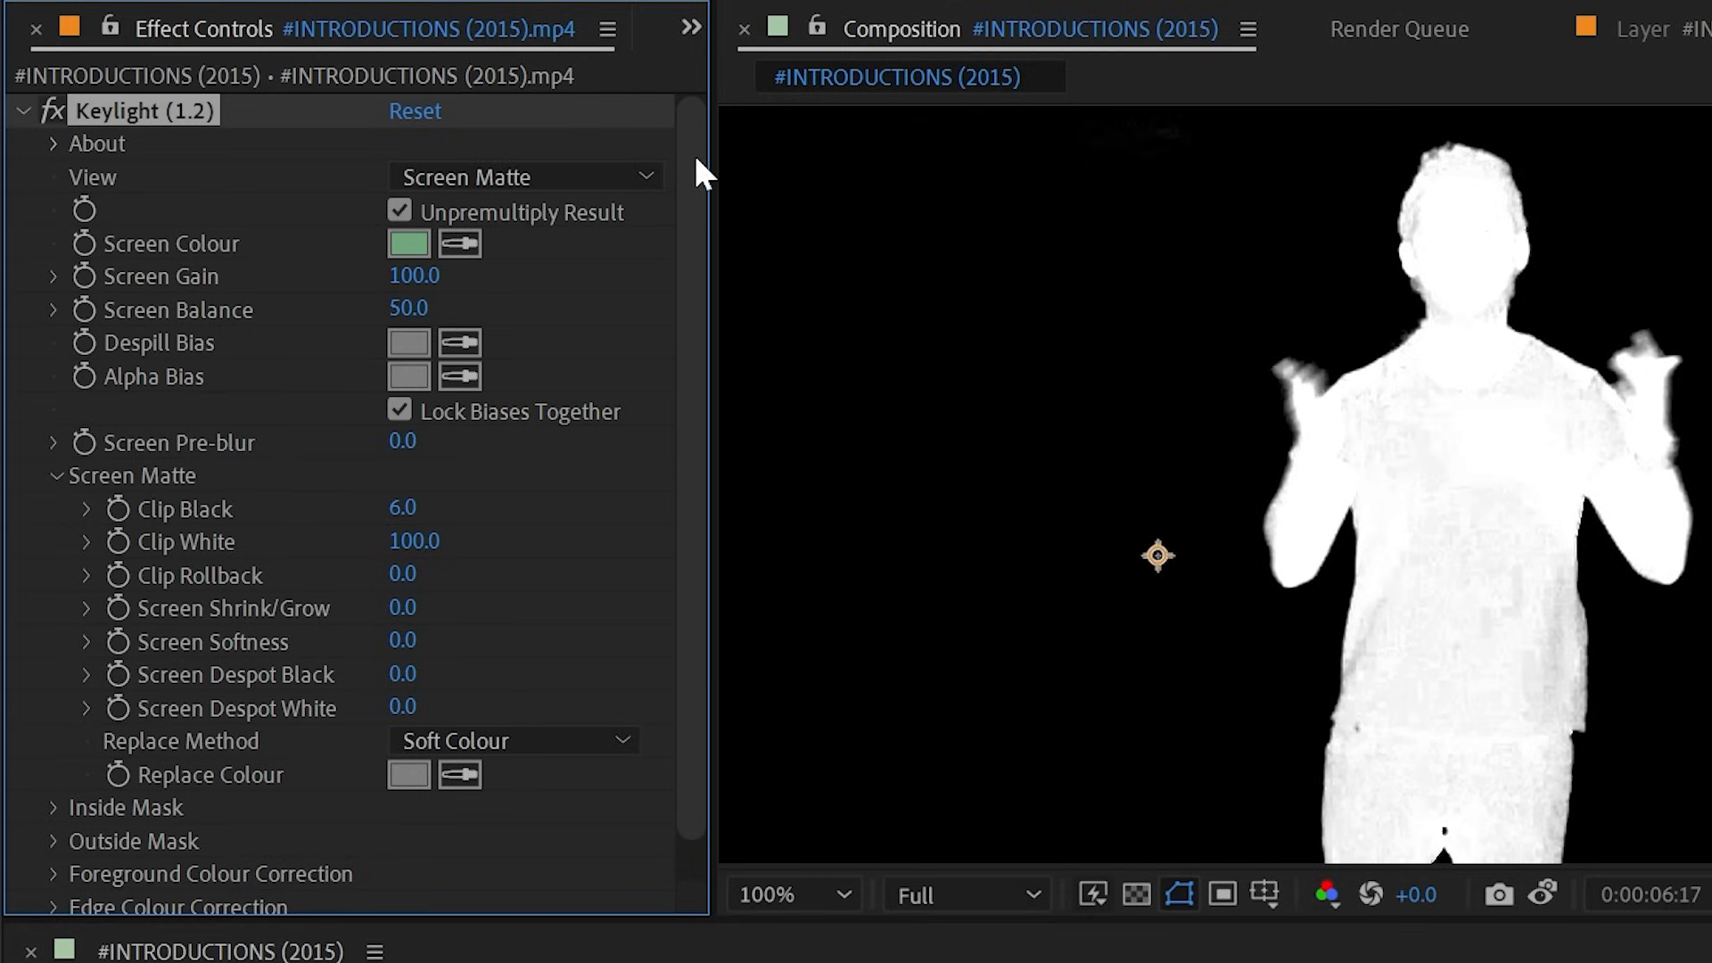
- Set Keylight's View to Status, and clean the matte with Clip Black at 14 and Clip White at 61
left_click(512, 176)
left_click(528, 541)
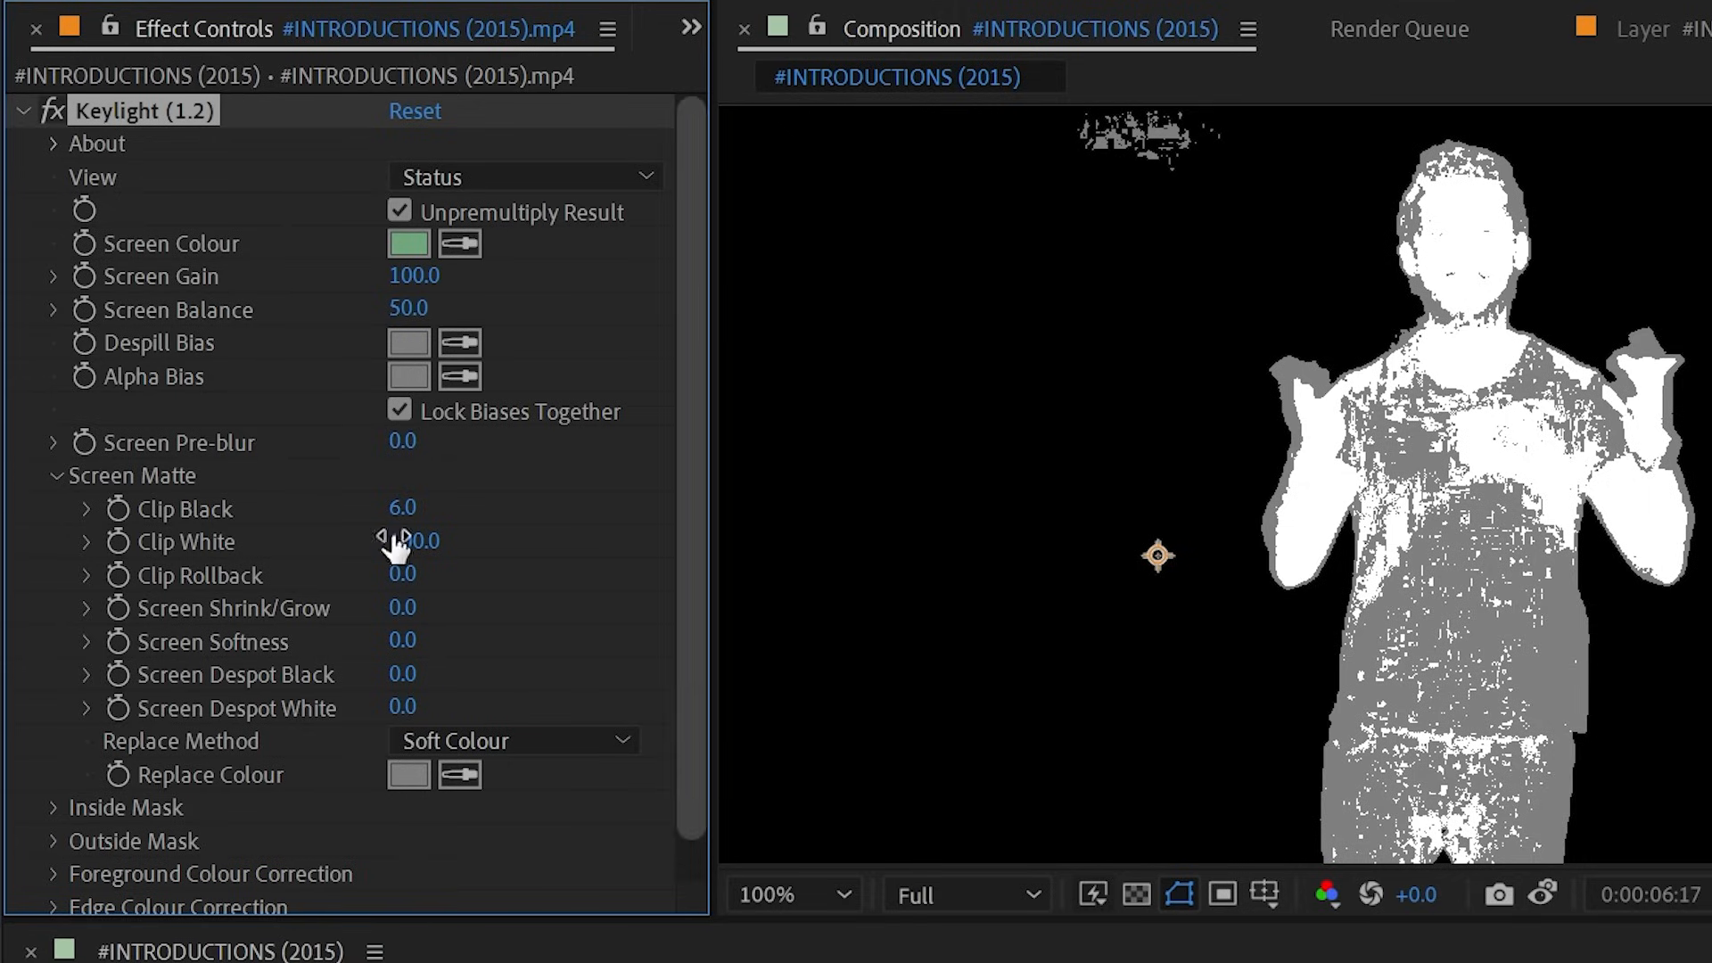
left_click_drag(401, 508, 410, 515)
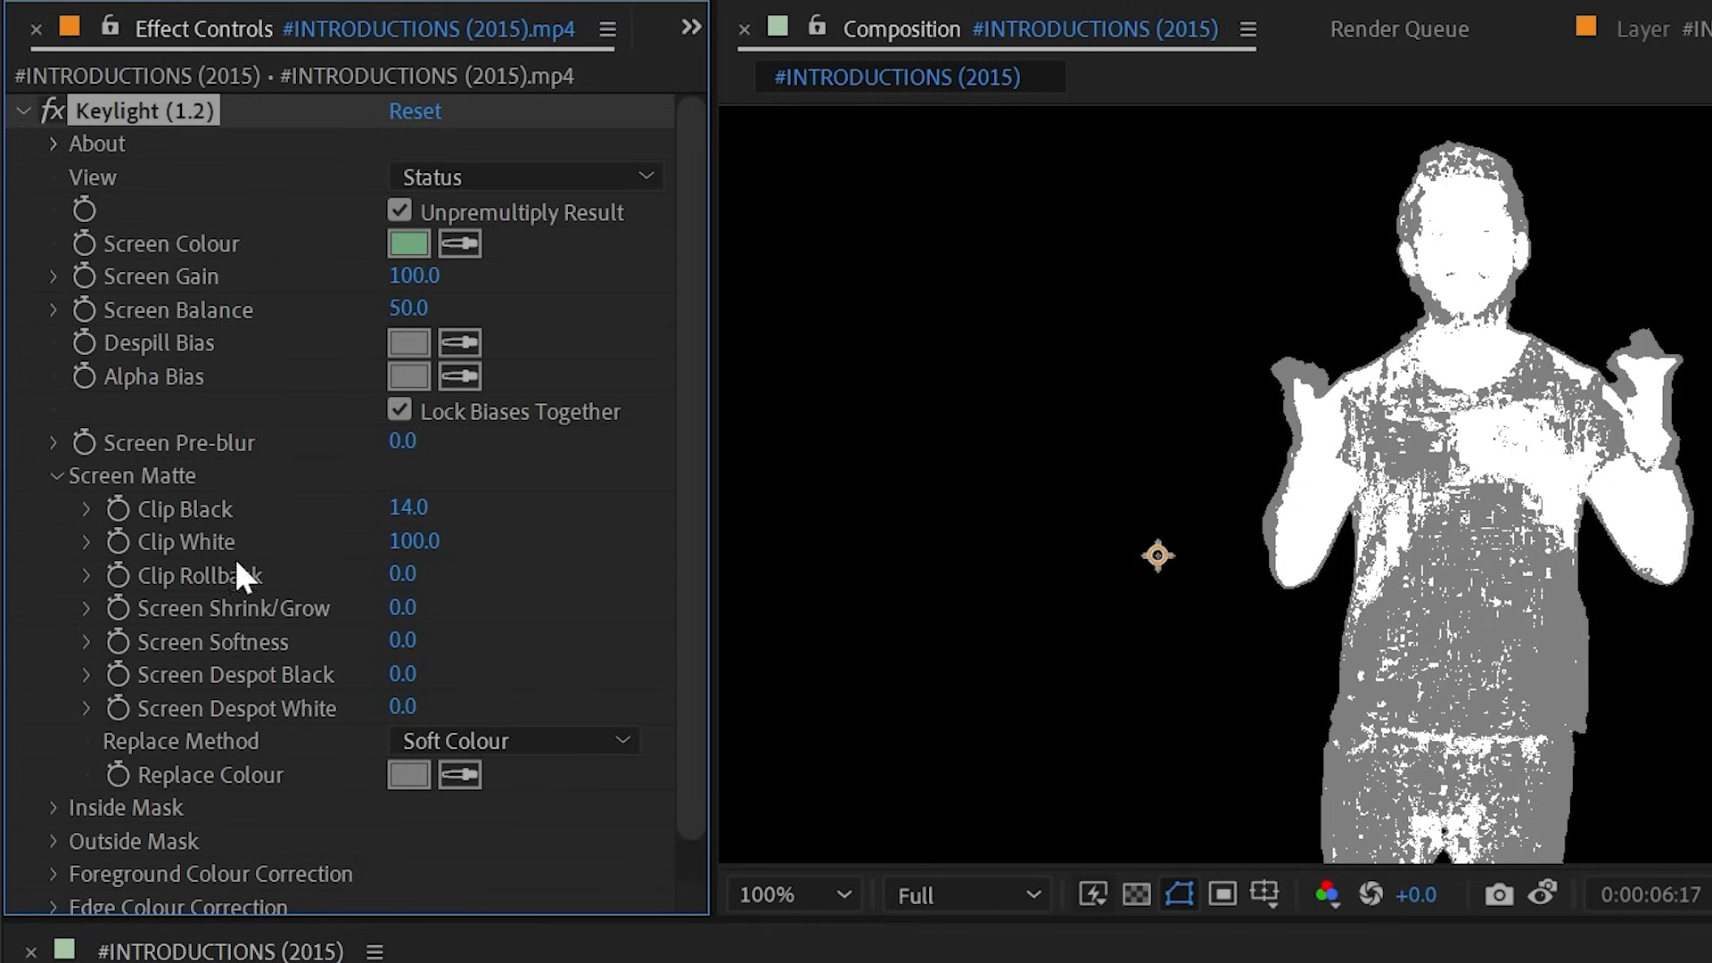
left_click_drag(429, 545, 347, 541)
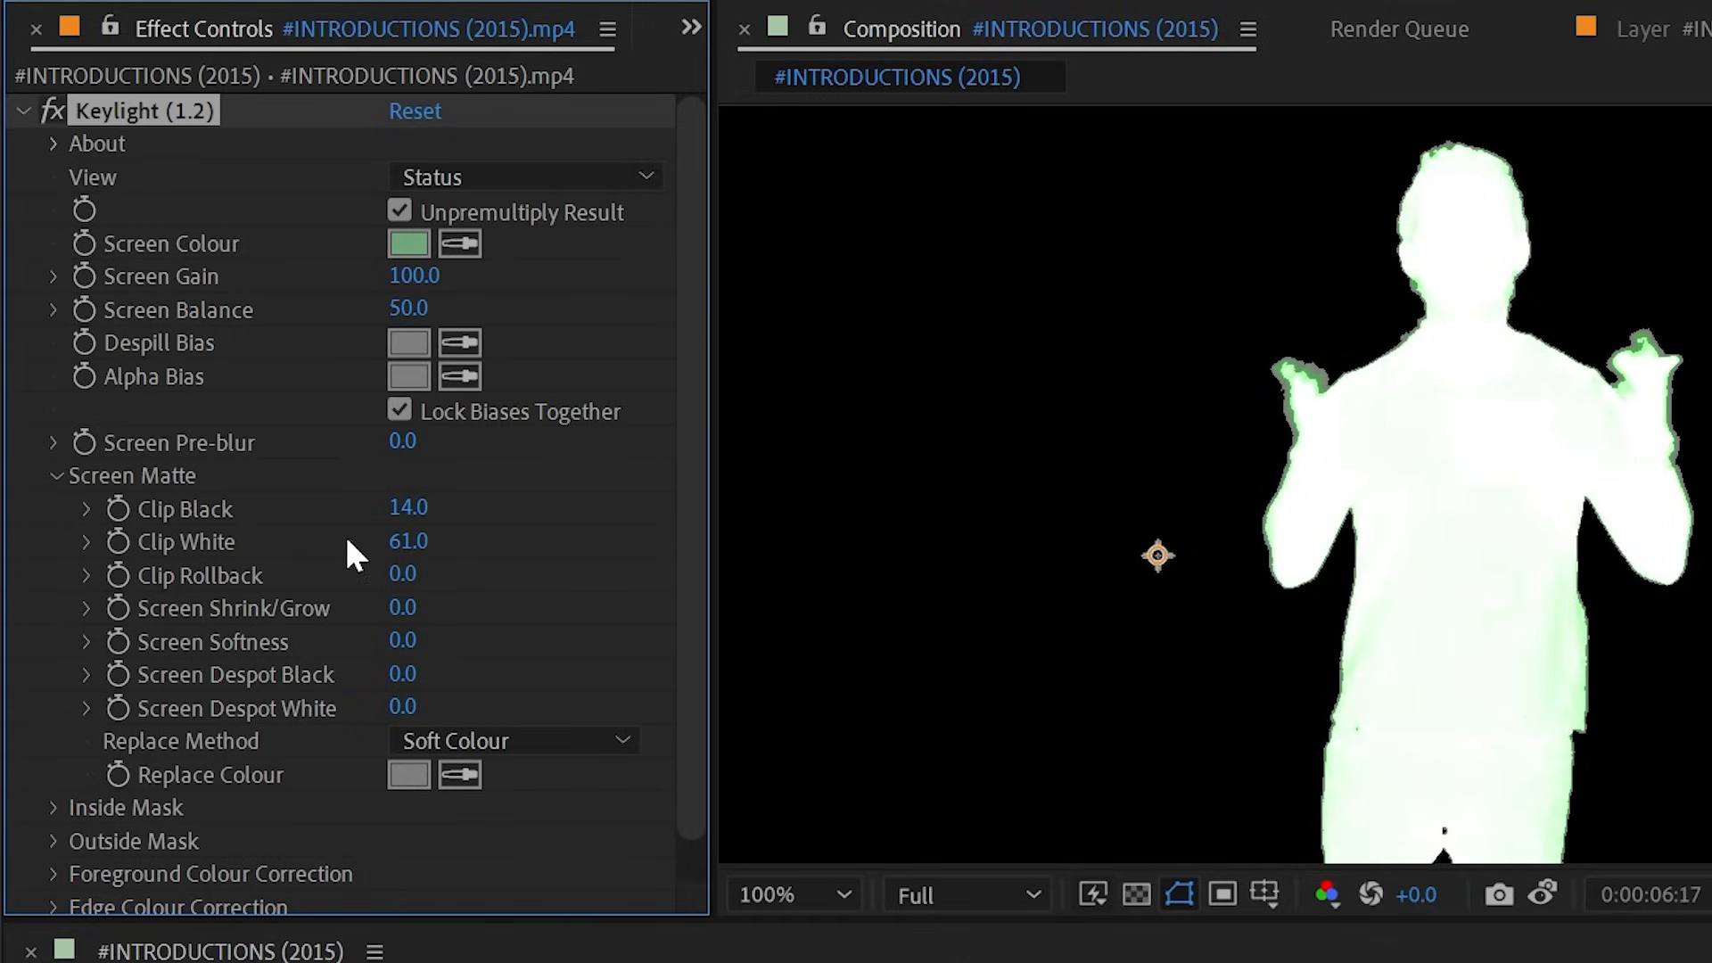
- Set View to Screen Matte, inspect the edges around the head, and set Screen Pre-blur to 0.3
left_click(535, 177)
left_click(669, 379)
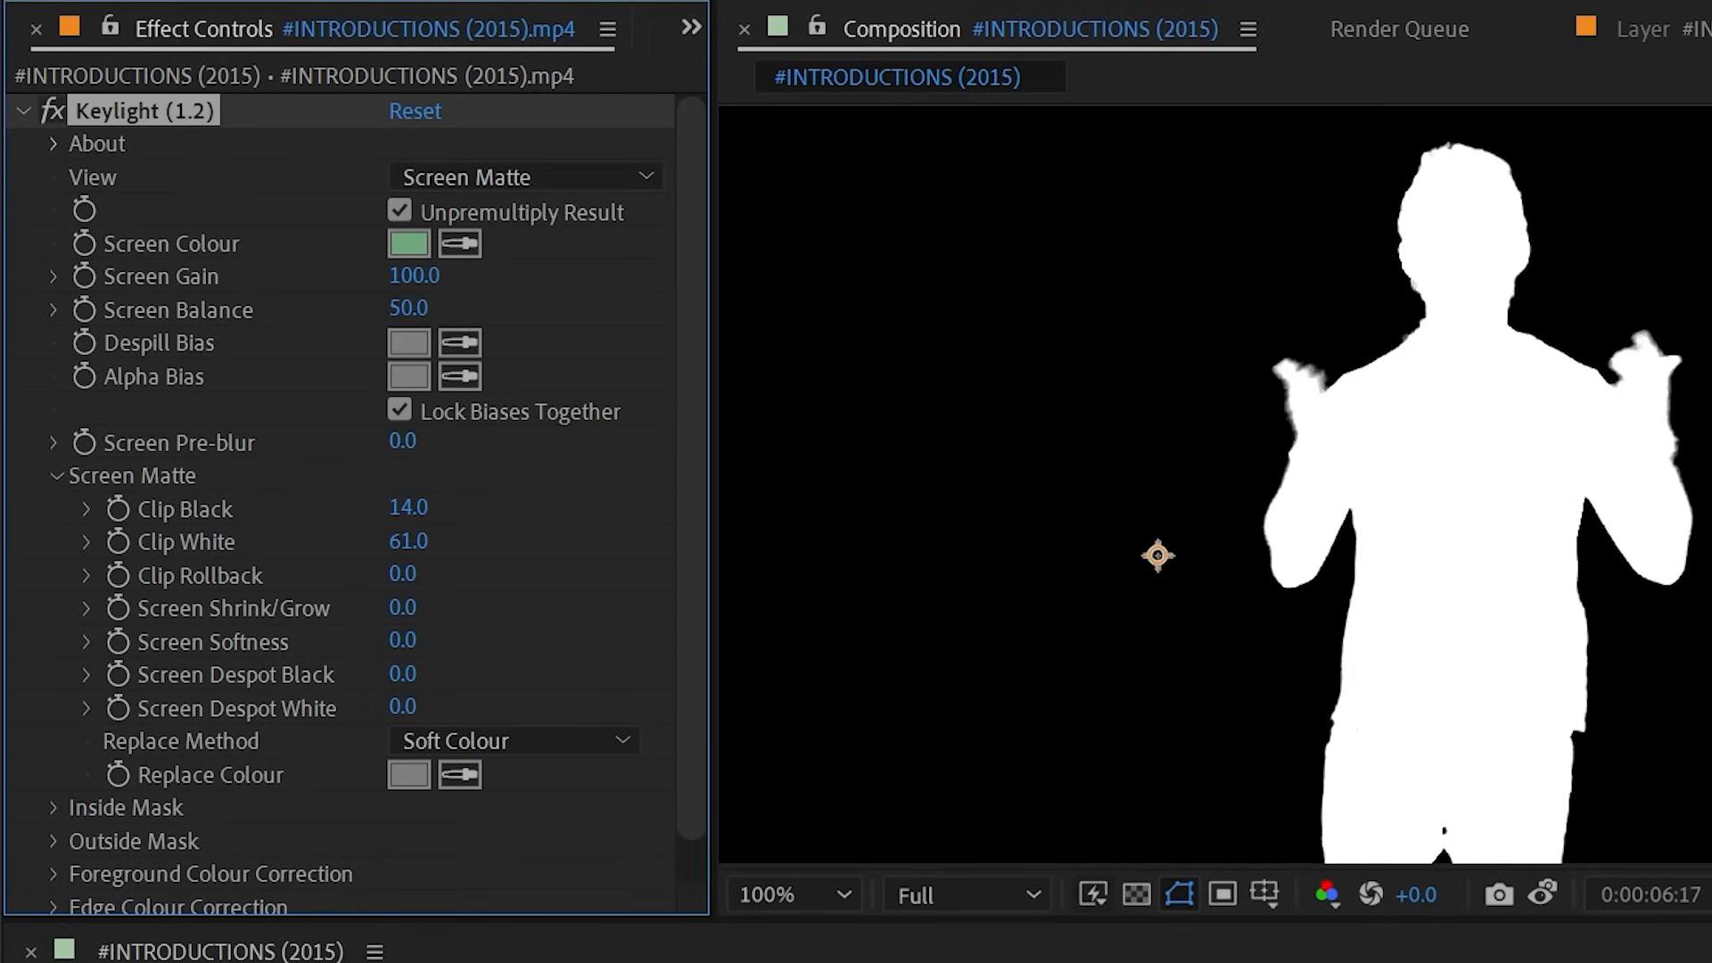
scroll(1641, 410, "up", 1)
left_click_drag(1576, 321, 1234, 704)
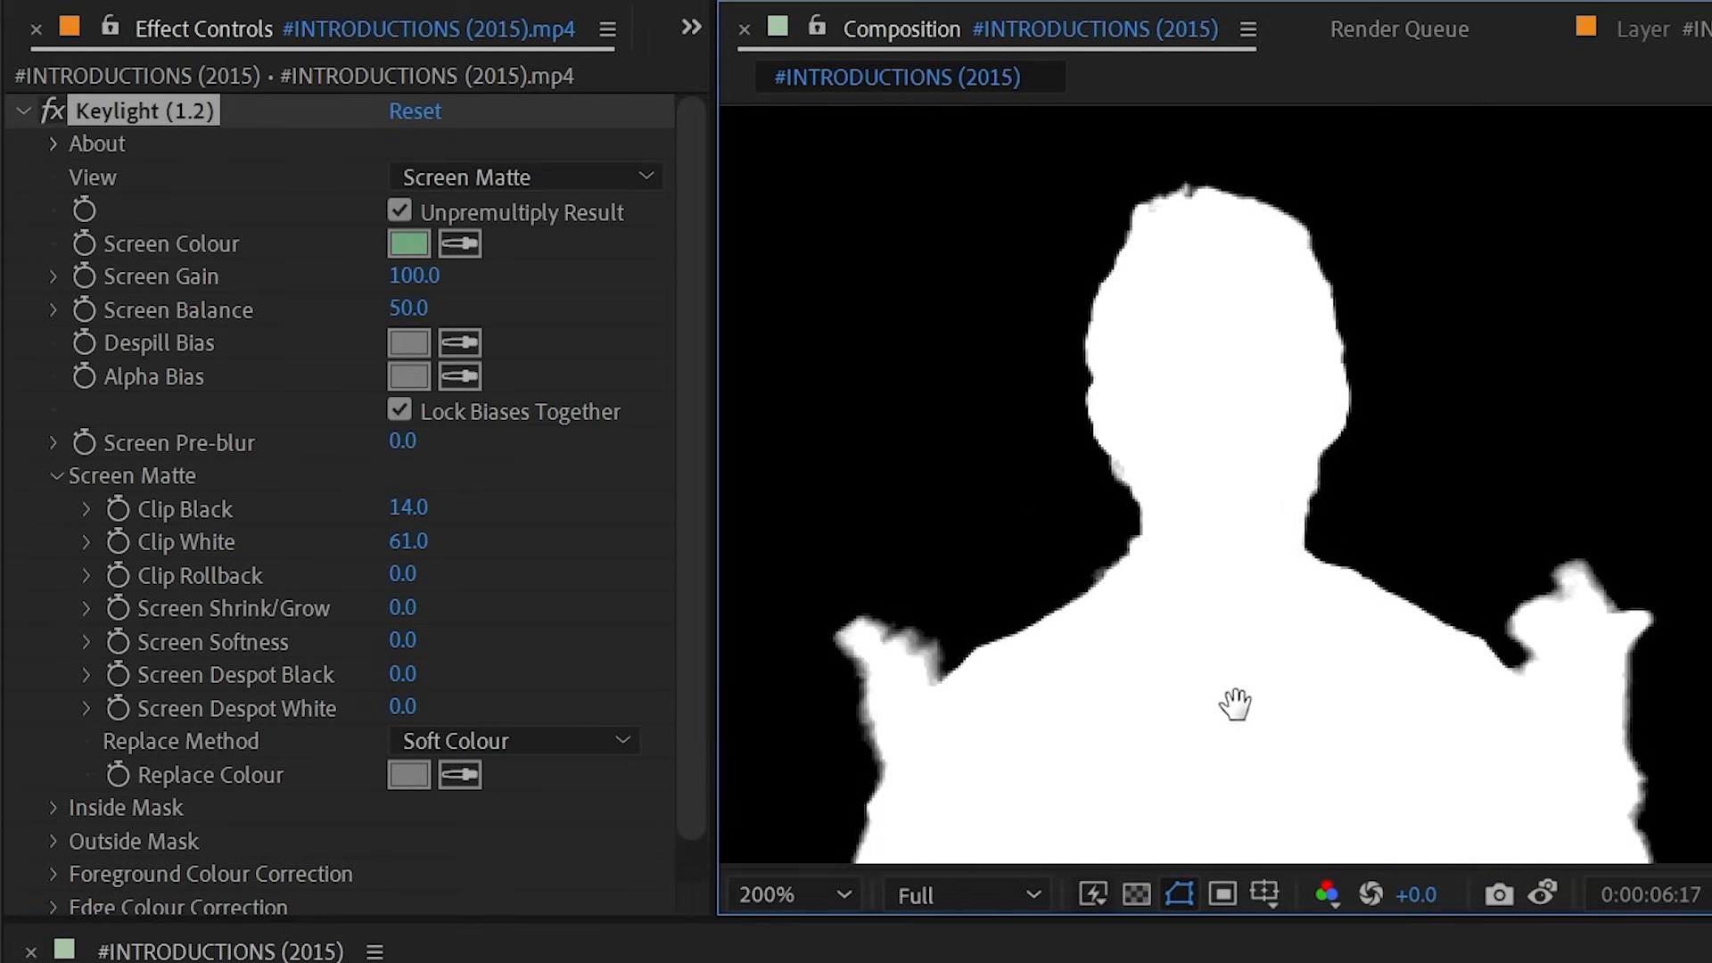
left_click_drag(419, 459, 461, 441)
scroll(1178, 567, "down", 2)
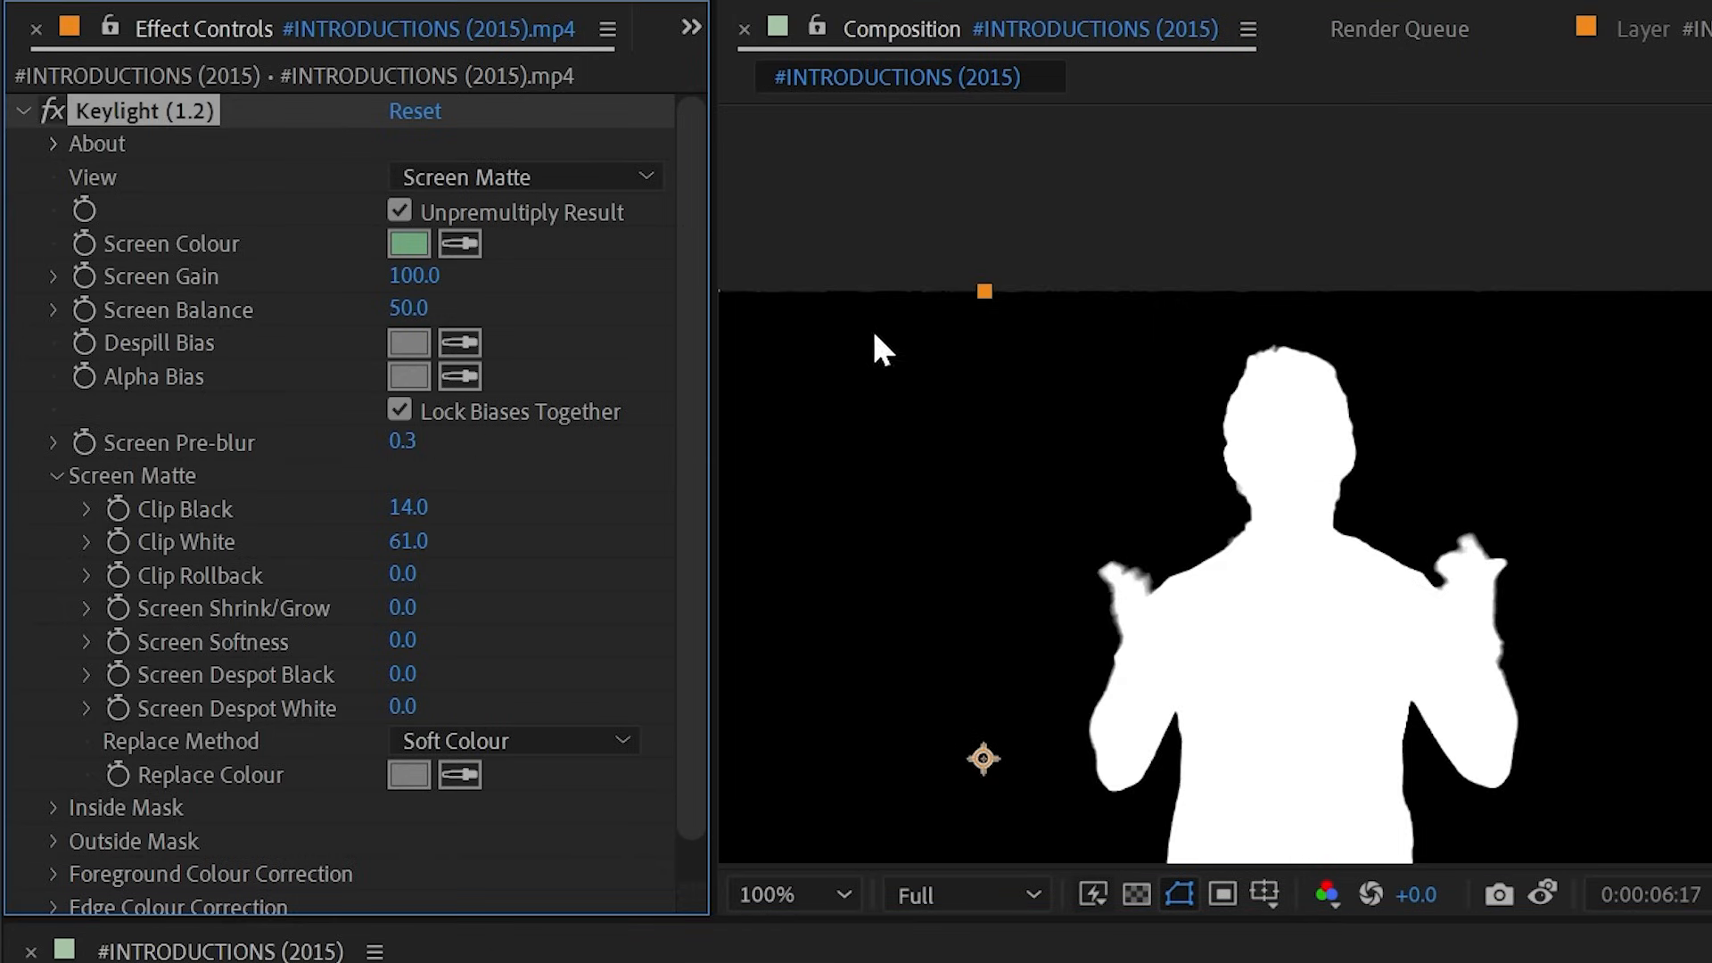
- Return Keylight's View to Final Result and check the whole keyed subject
left_click(551, 178)
left_click(688, 622)
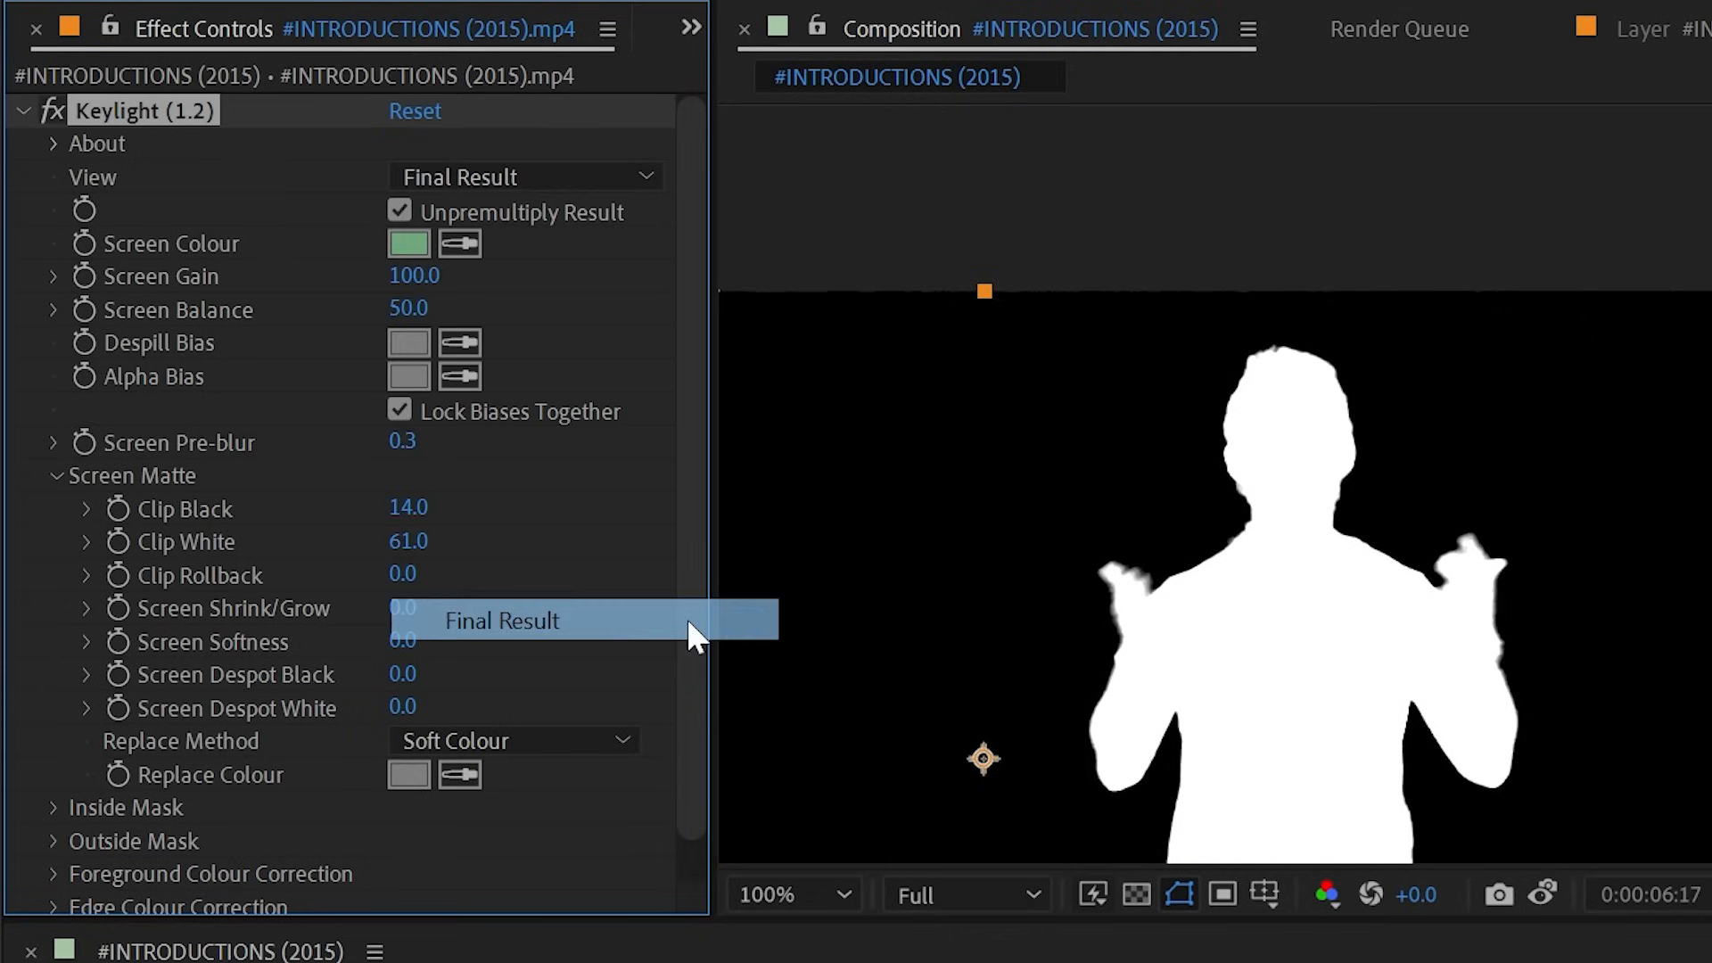
left_click_drag(1453, 747, 1425, 501)
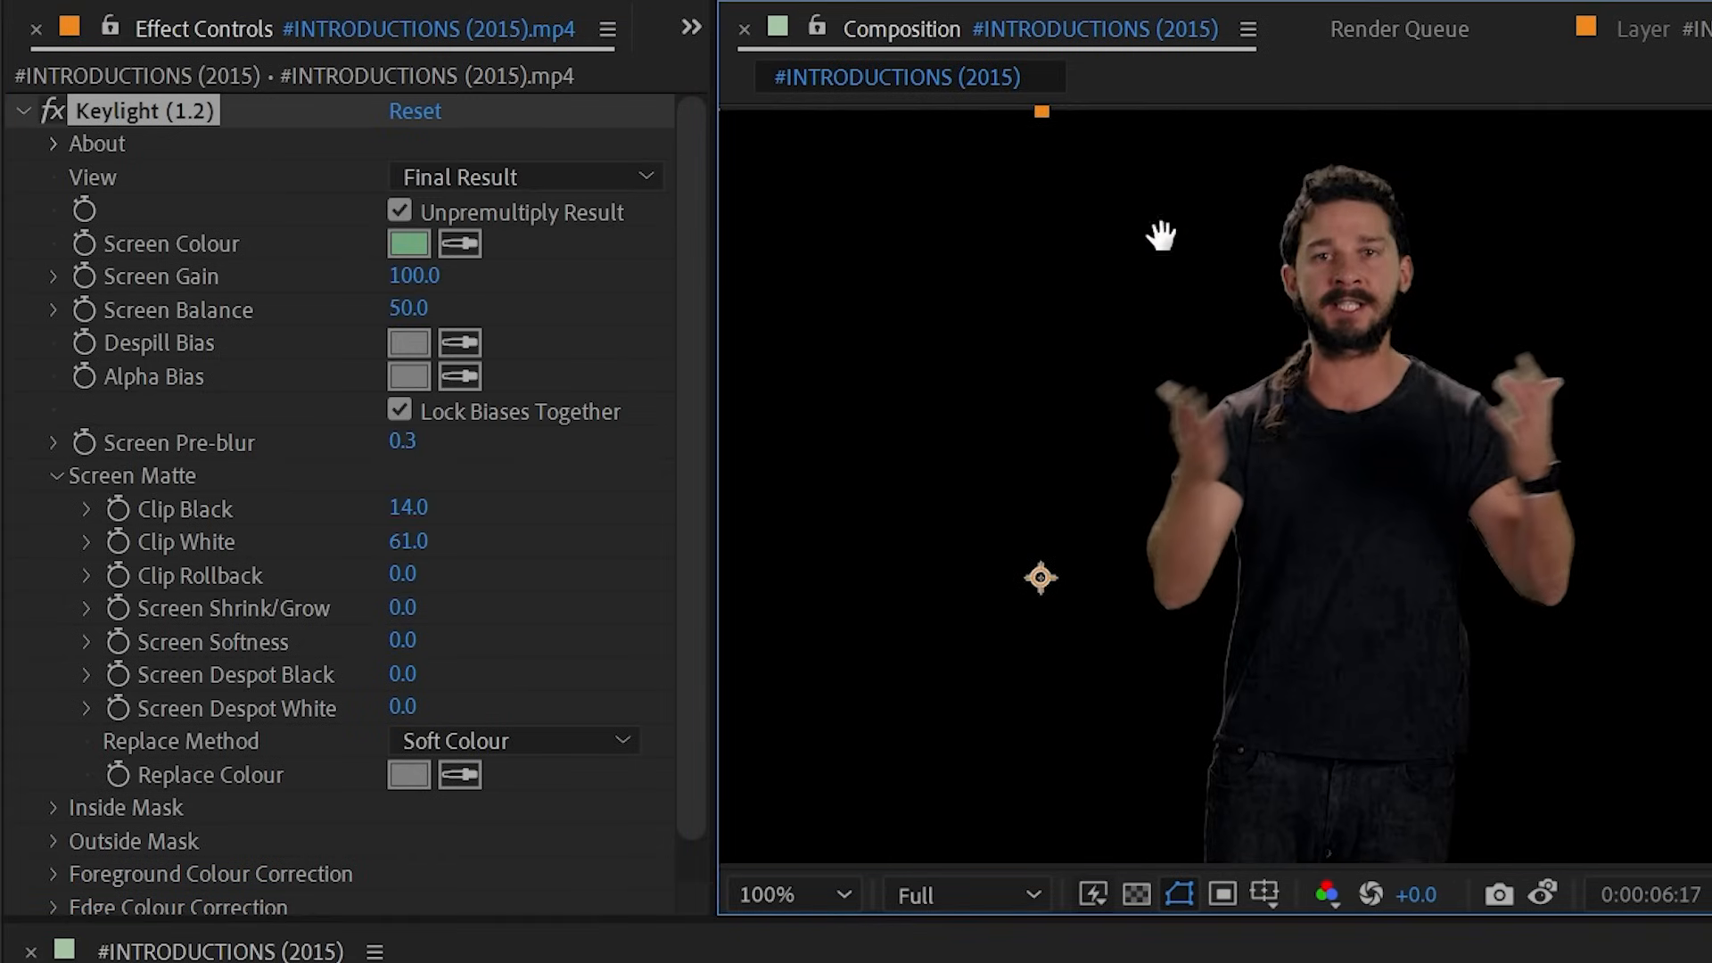
- Compare the keyed subject with the original green screen footage by switching Keylight off and on
left_click(51, 109)
left_click(51, 109)
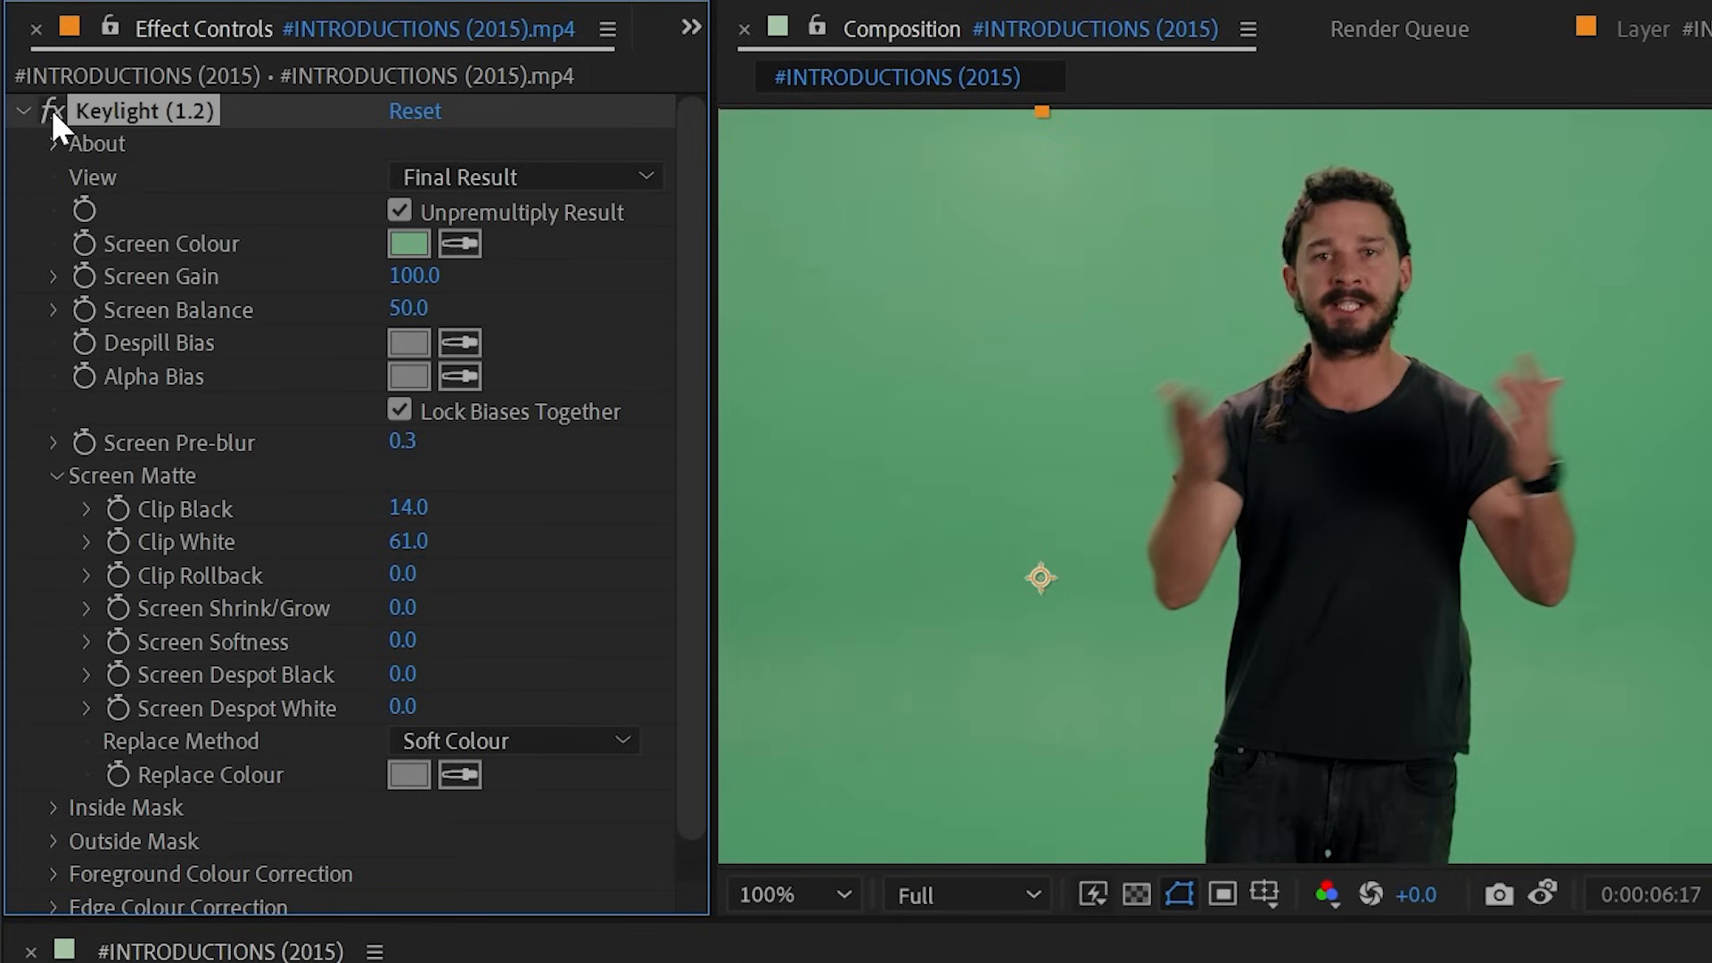
left_click(51, 108)
left_click(50, 106)
left_click(50, 105)
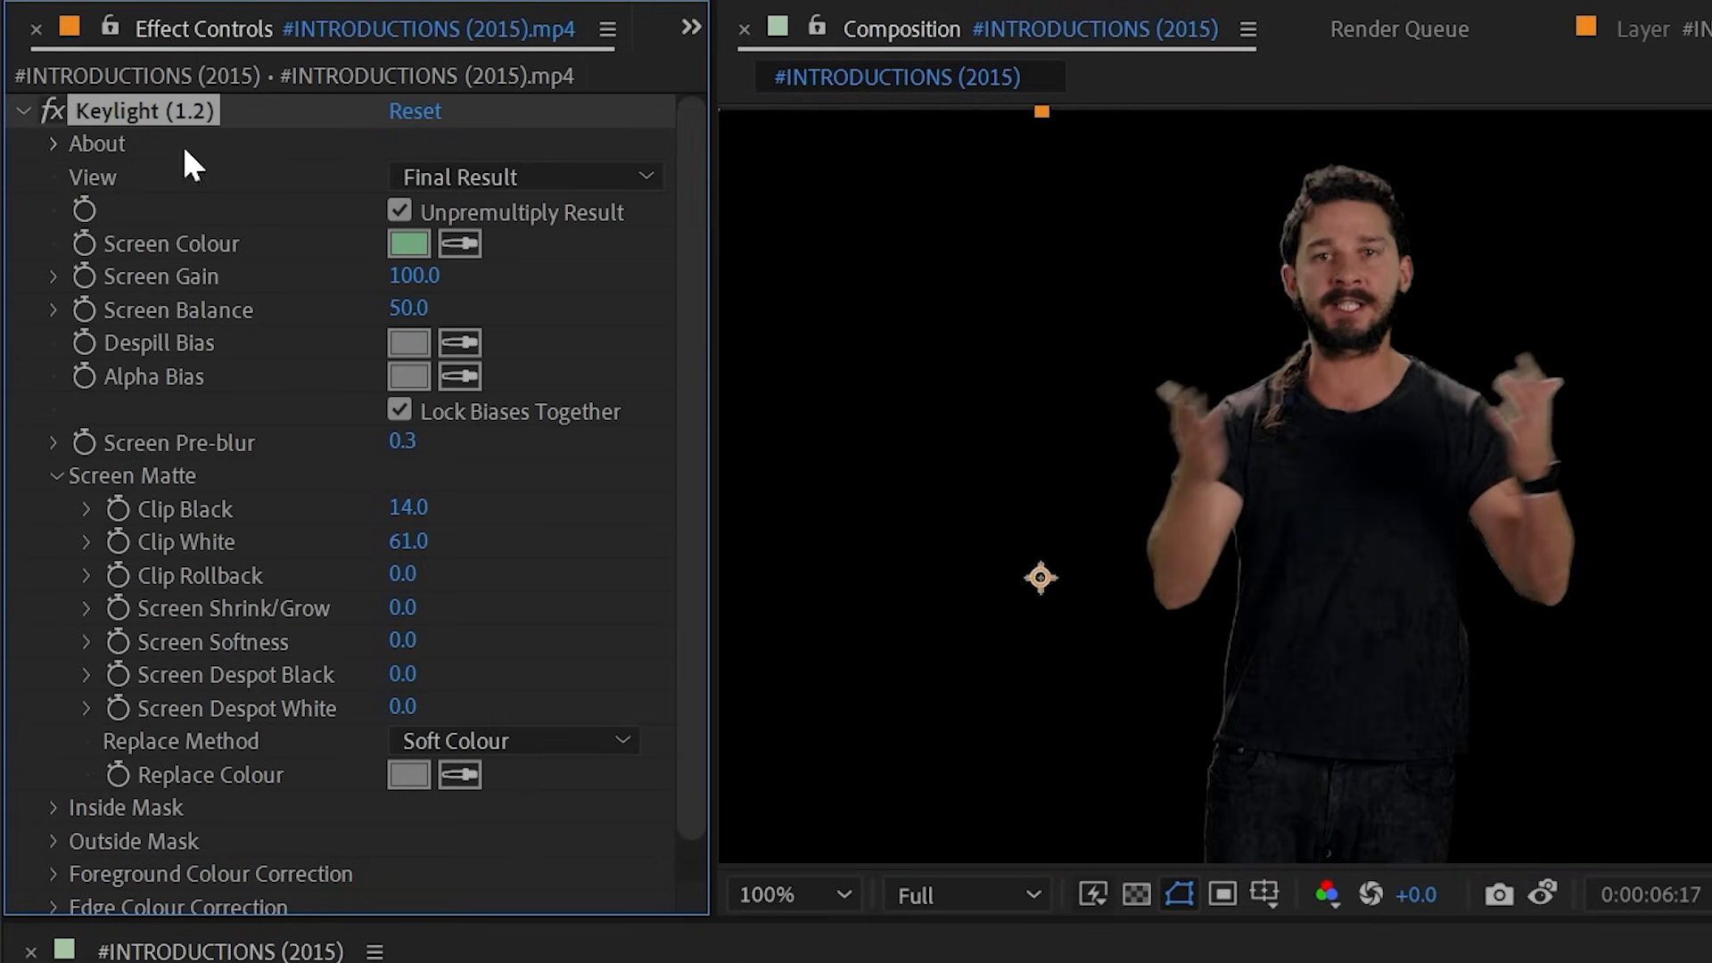
- Inspect the shirt's lower edge up close with Keylight switched off and back on
key("period")
left_click_drag(1469, 774, 1362, 375)
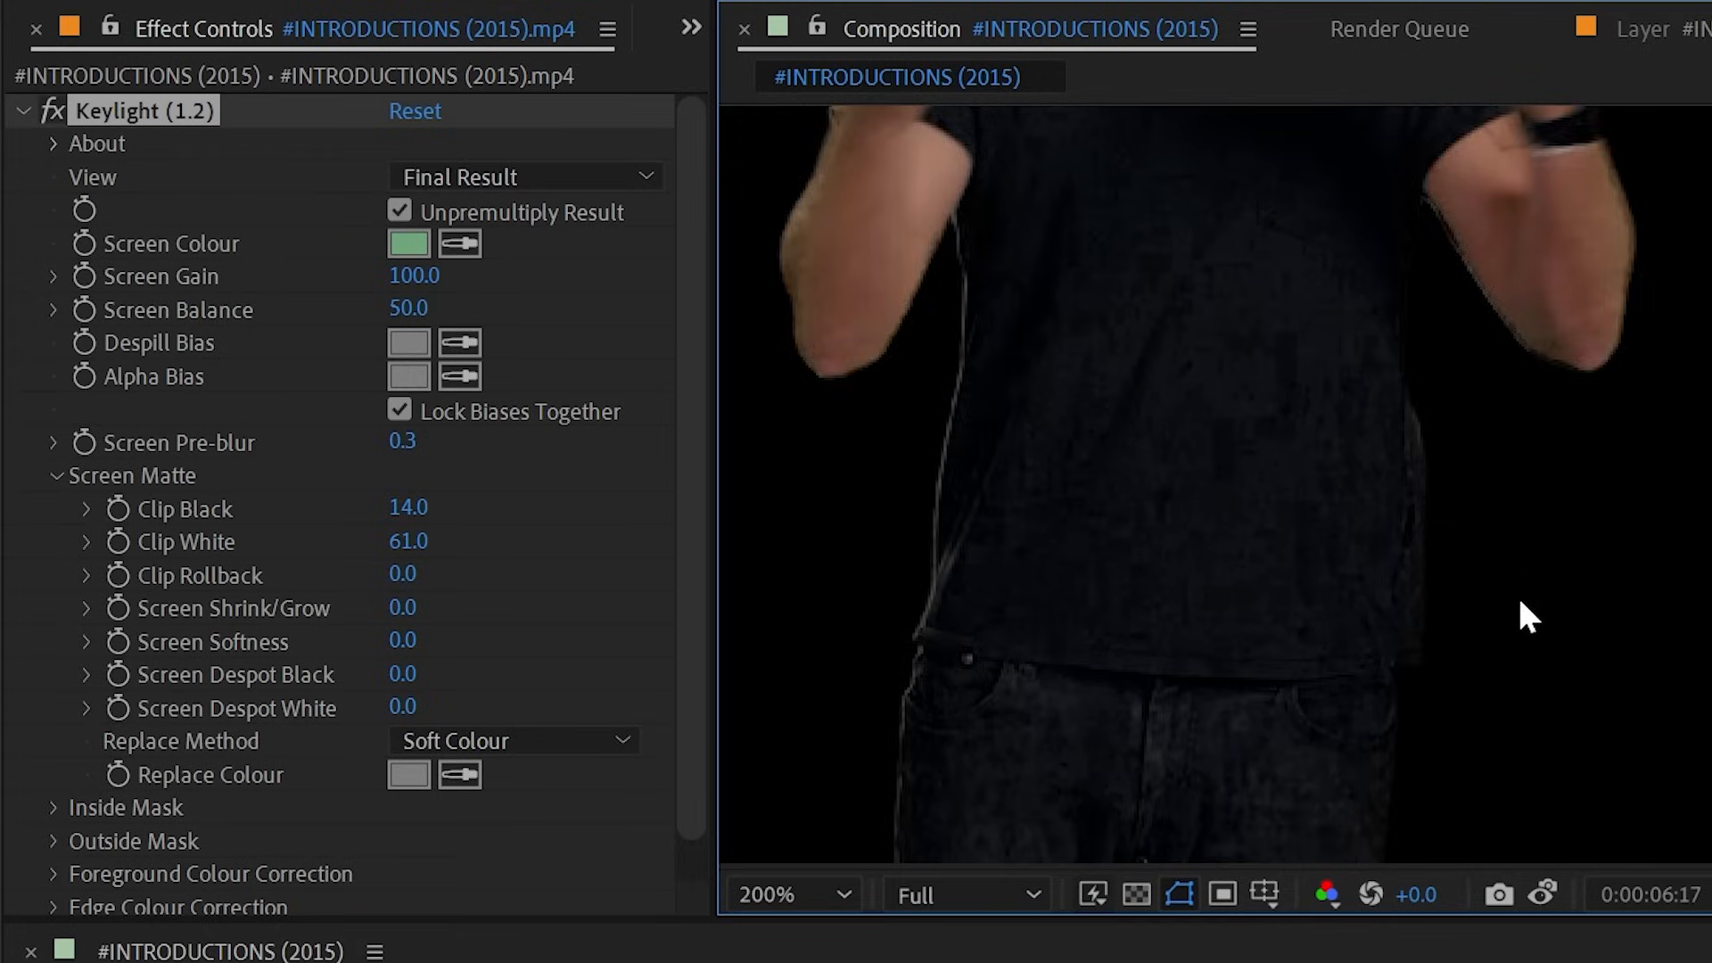
scroll(1203, 373, "up", 1)
left_click(47, 109)
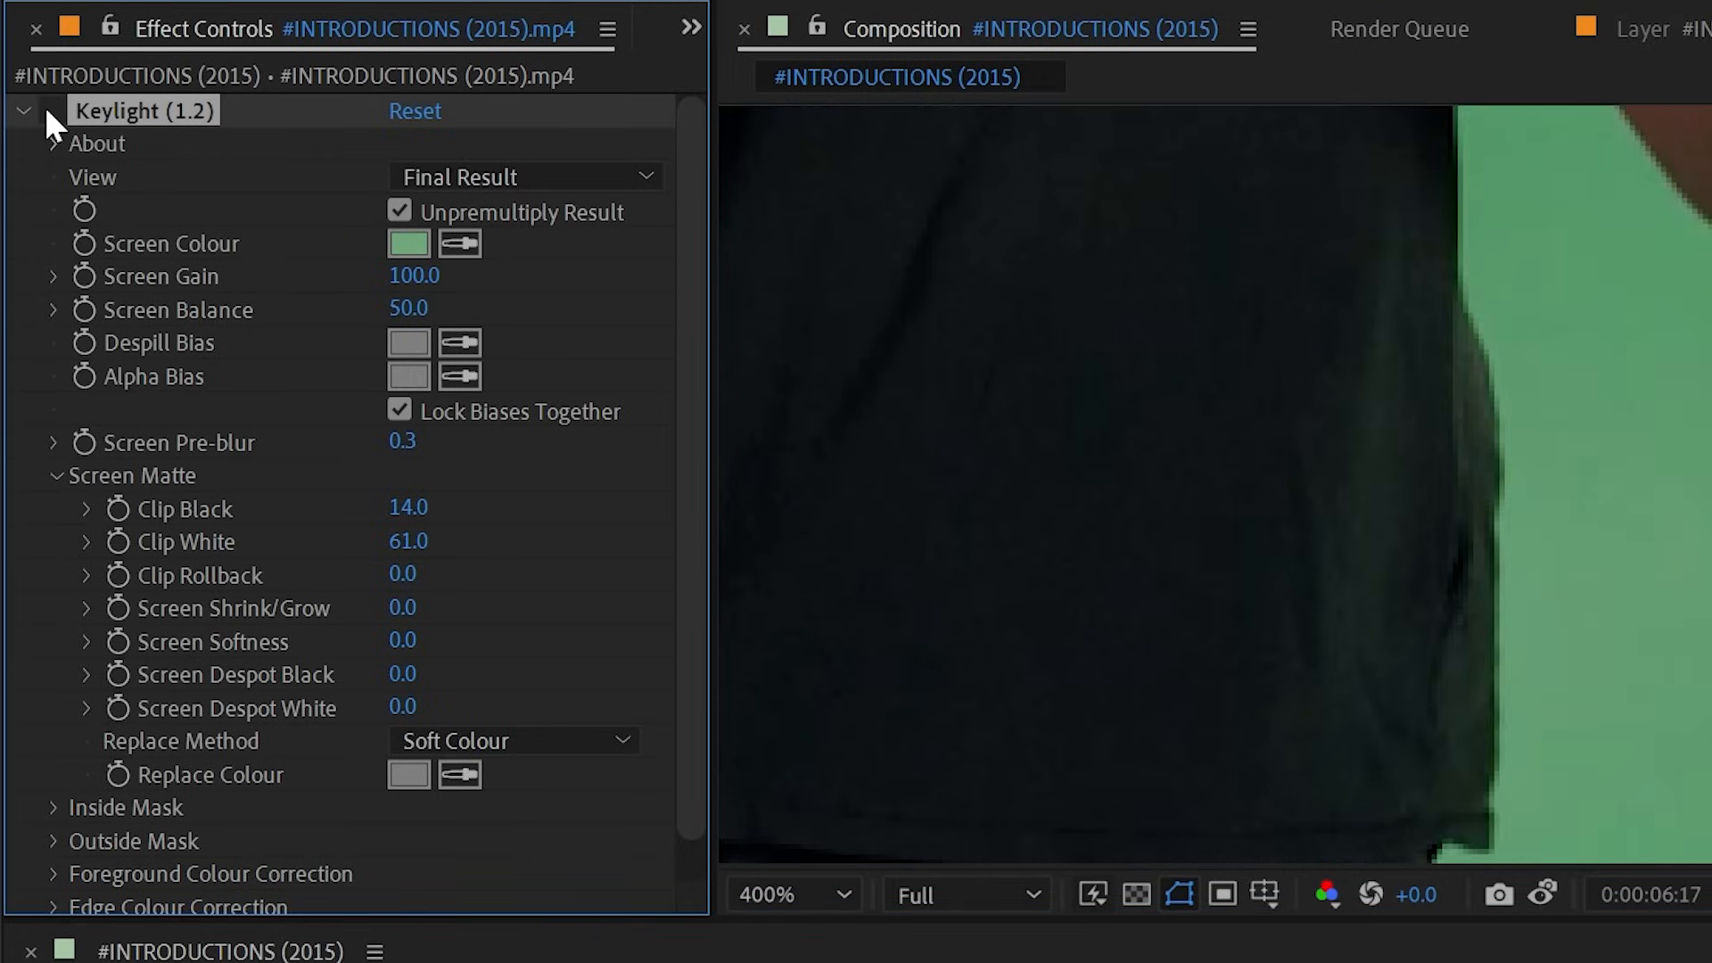
left_click(44, 107)
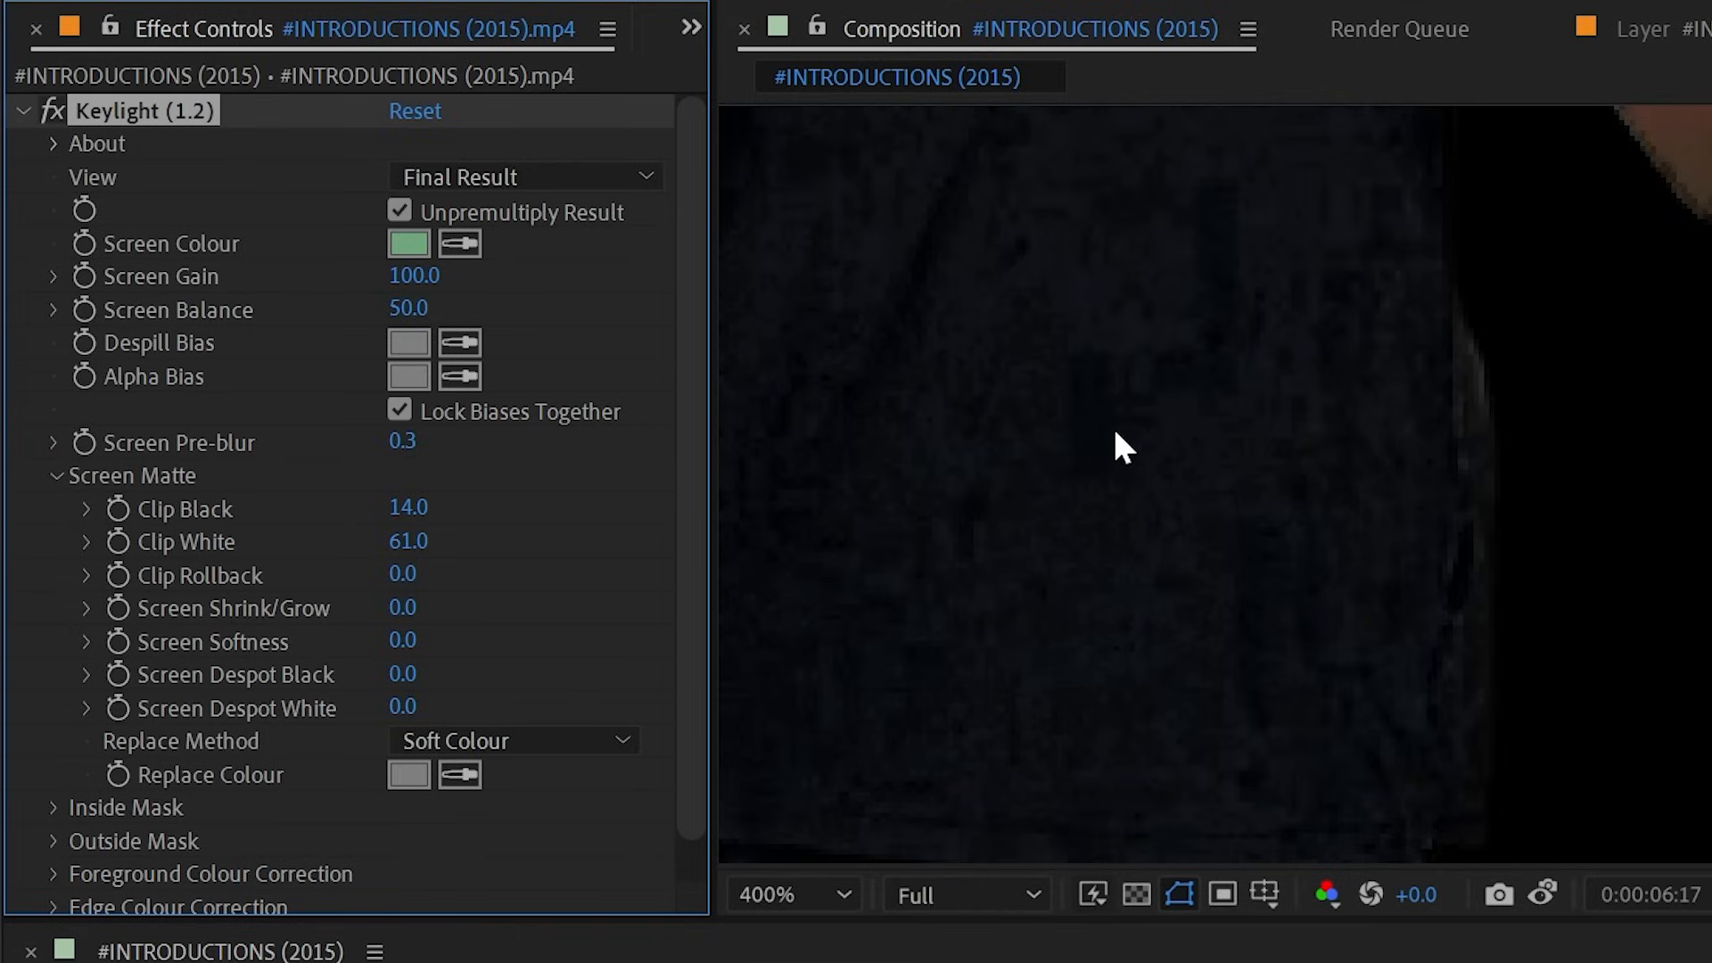
scroll(1142, 394, "down", 1)
scroll(452, 451, "down", 3)
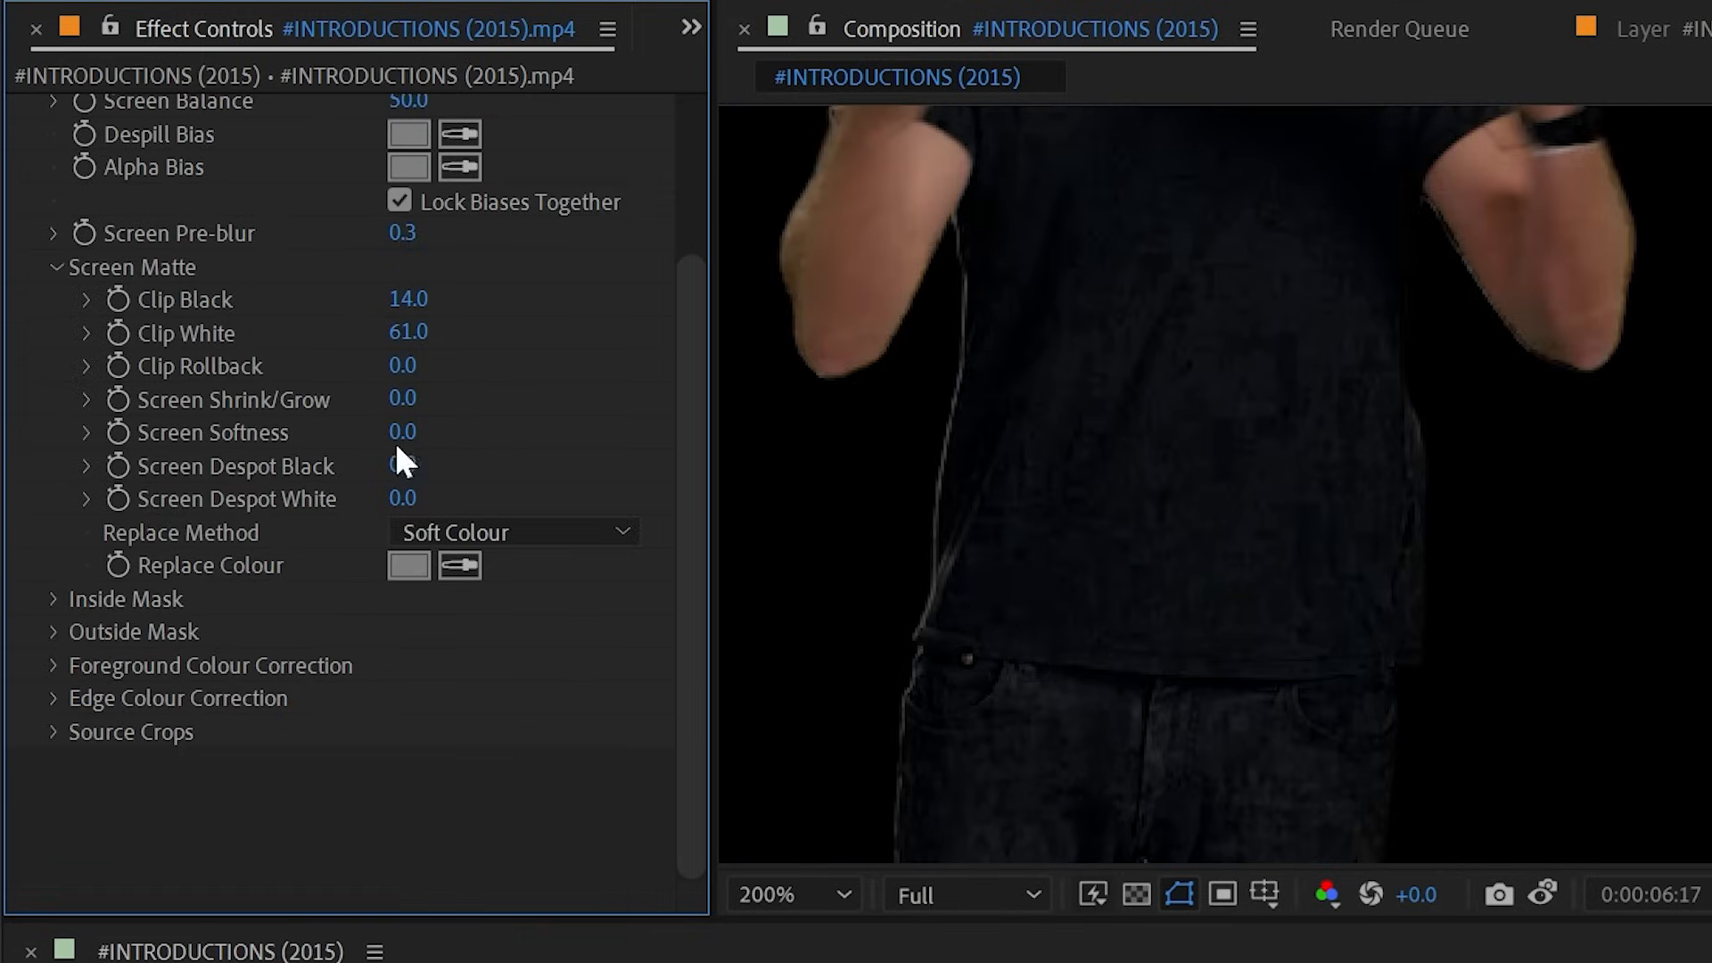
- Compare the subject's edges and shirt colors in Keylight's Intermediate Result view, and return View to Final Result
left_click_drag(1356, 424, 1426, 856)
scroll(590, 313, "up", 3)
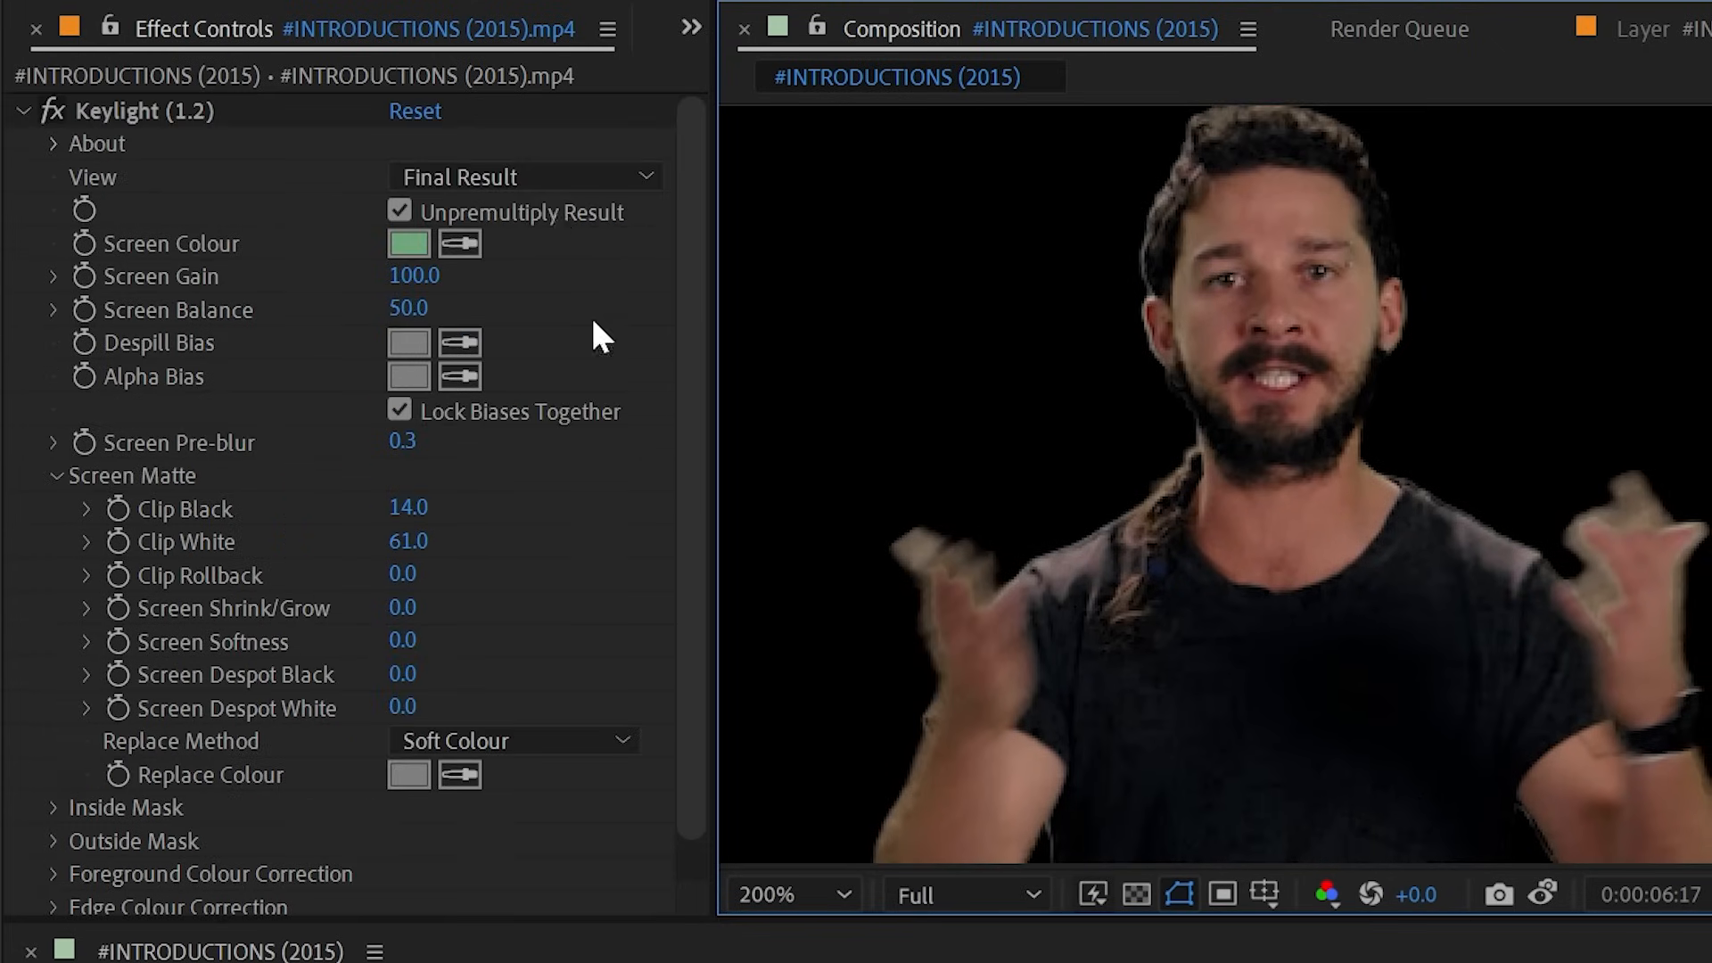
left_click(526, 183)
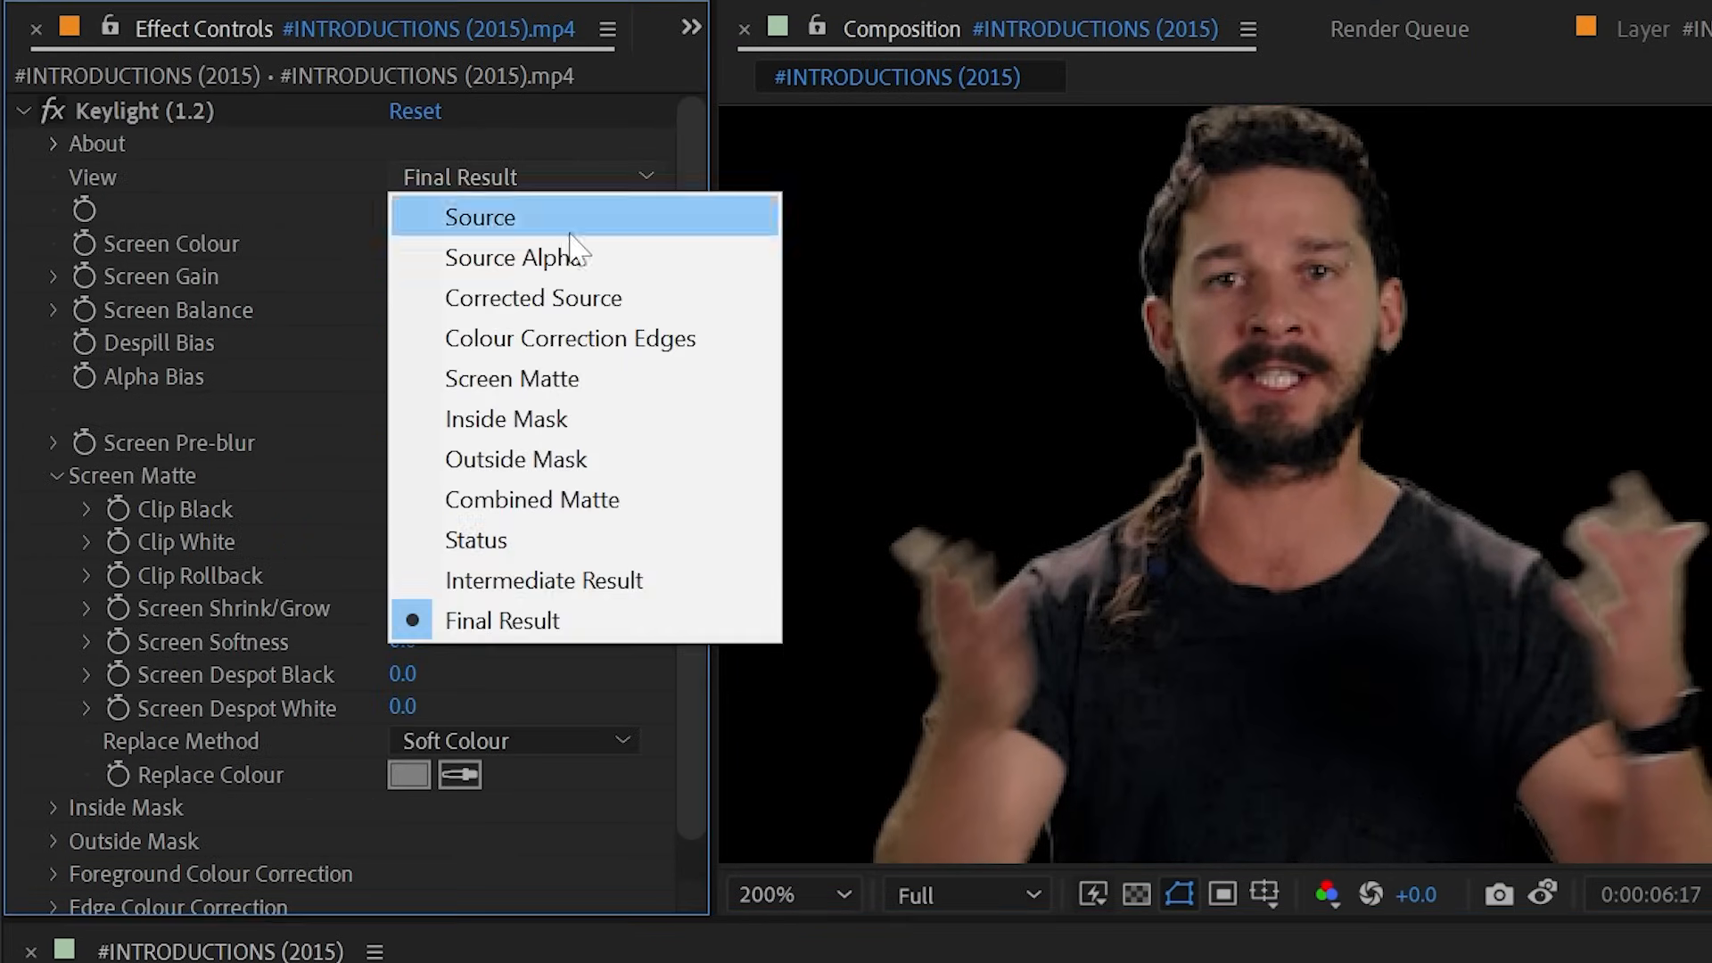
left_click(575, 588)
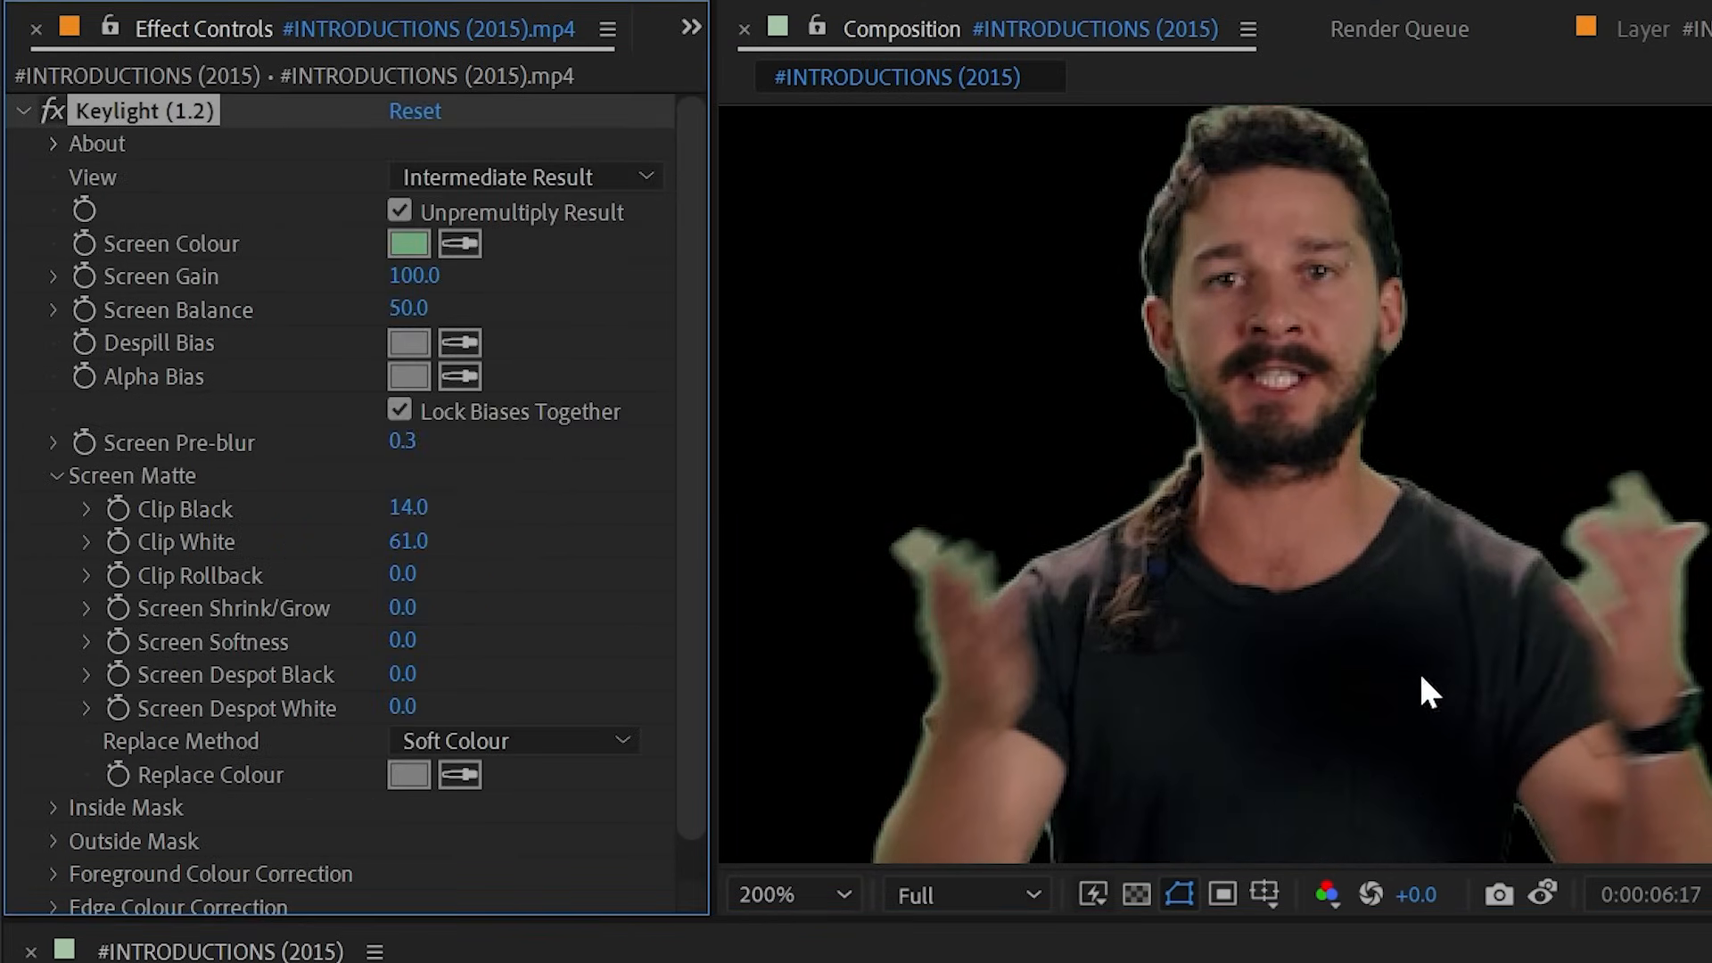
left_click_drag(1425, 690, 1303, 276)
left_click(580, 176)
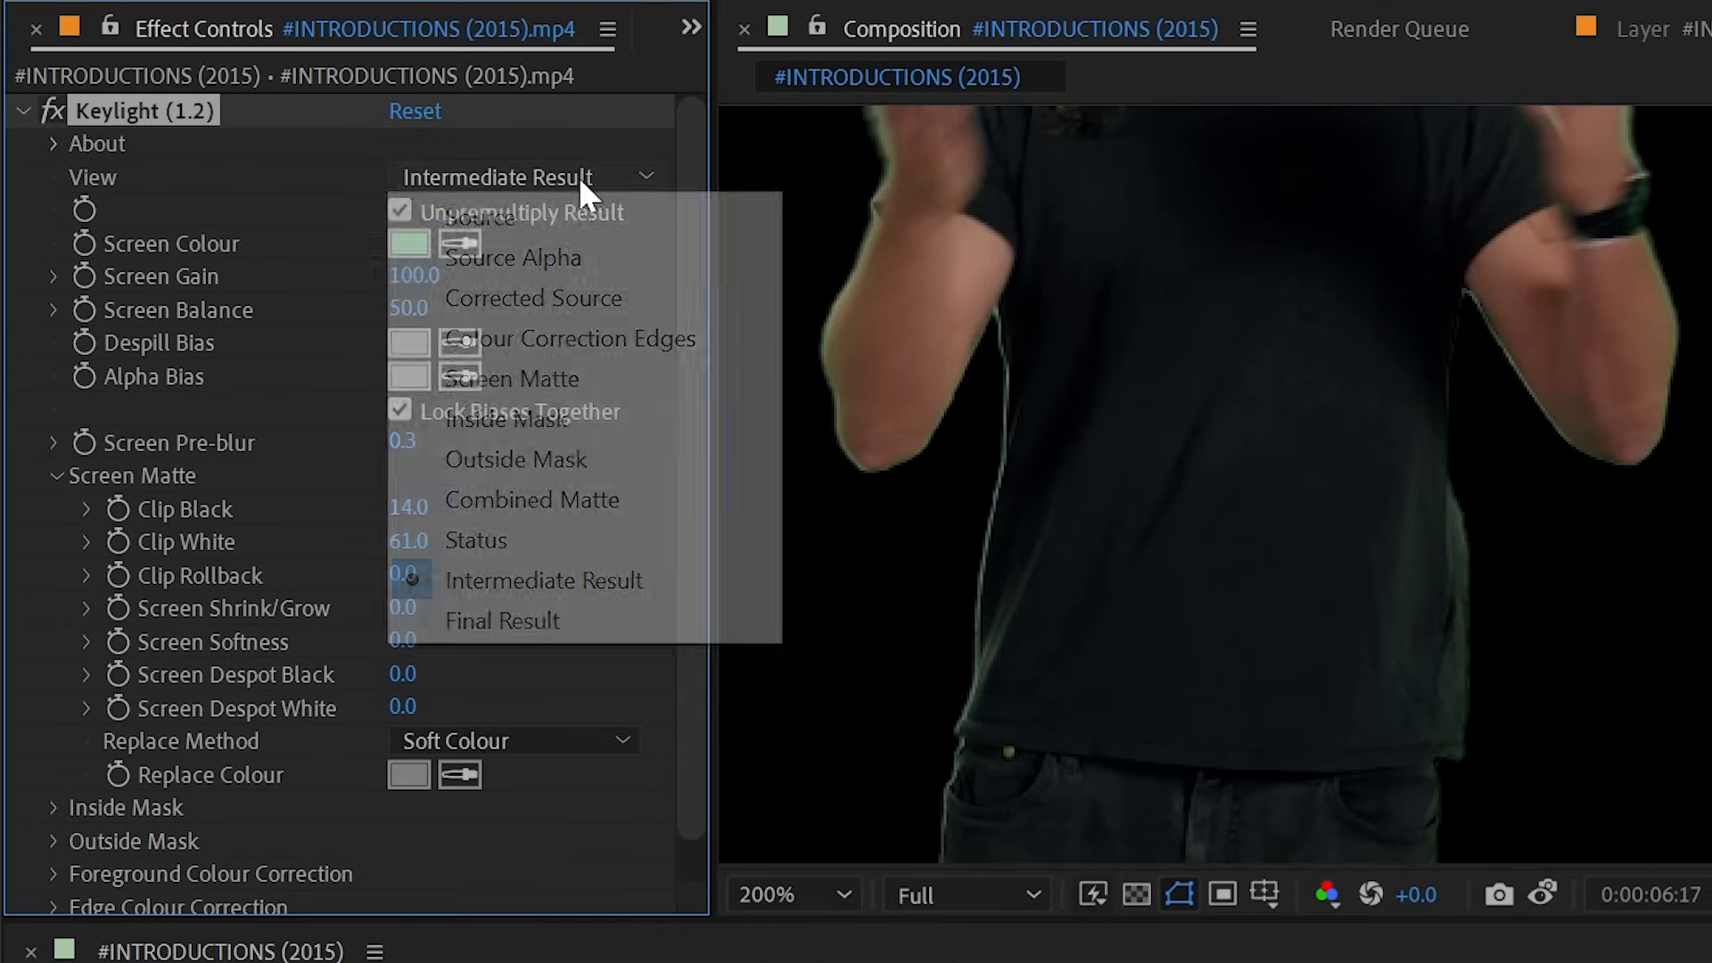
left_click(596, 624)
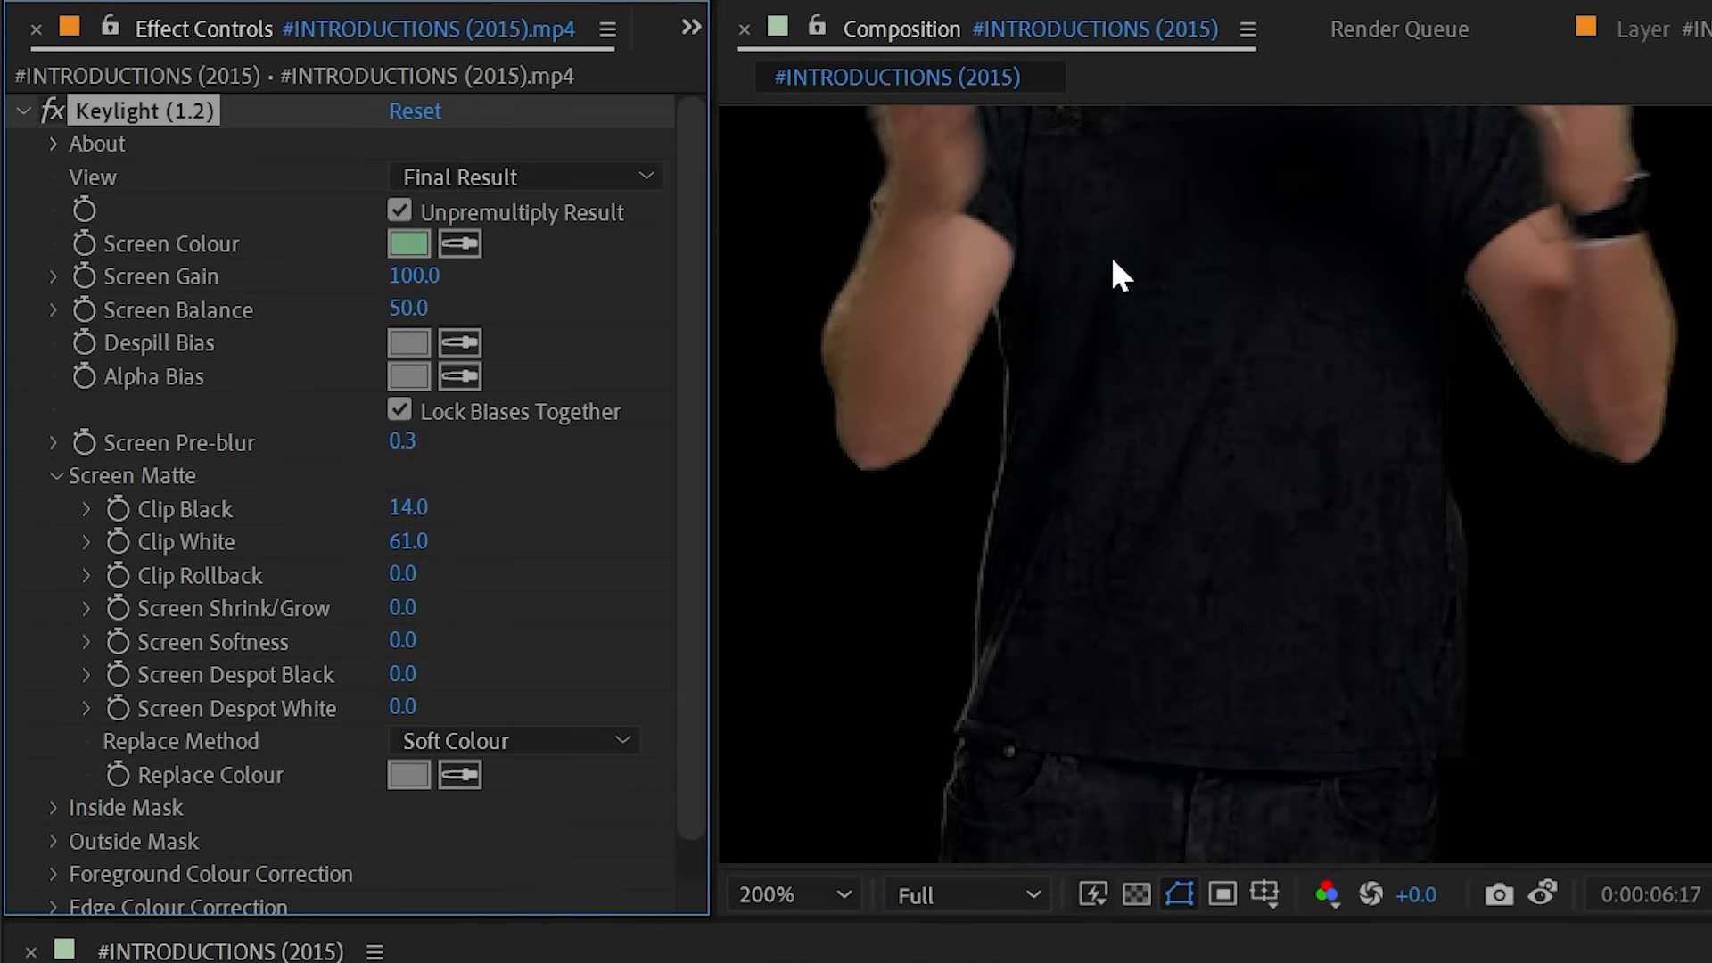
- Test Clip Rollback in the Screen Matte view, and settle it at 6.4 with View back on Final Result
left_click(580, 176)
left_click(587, 379)
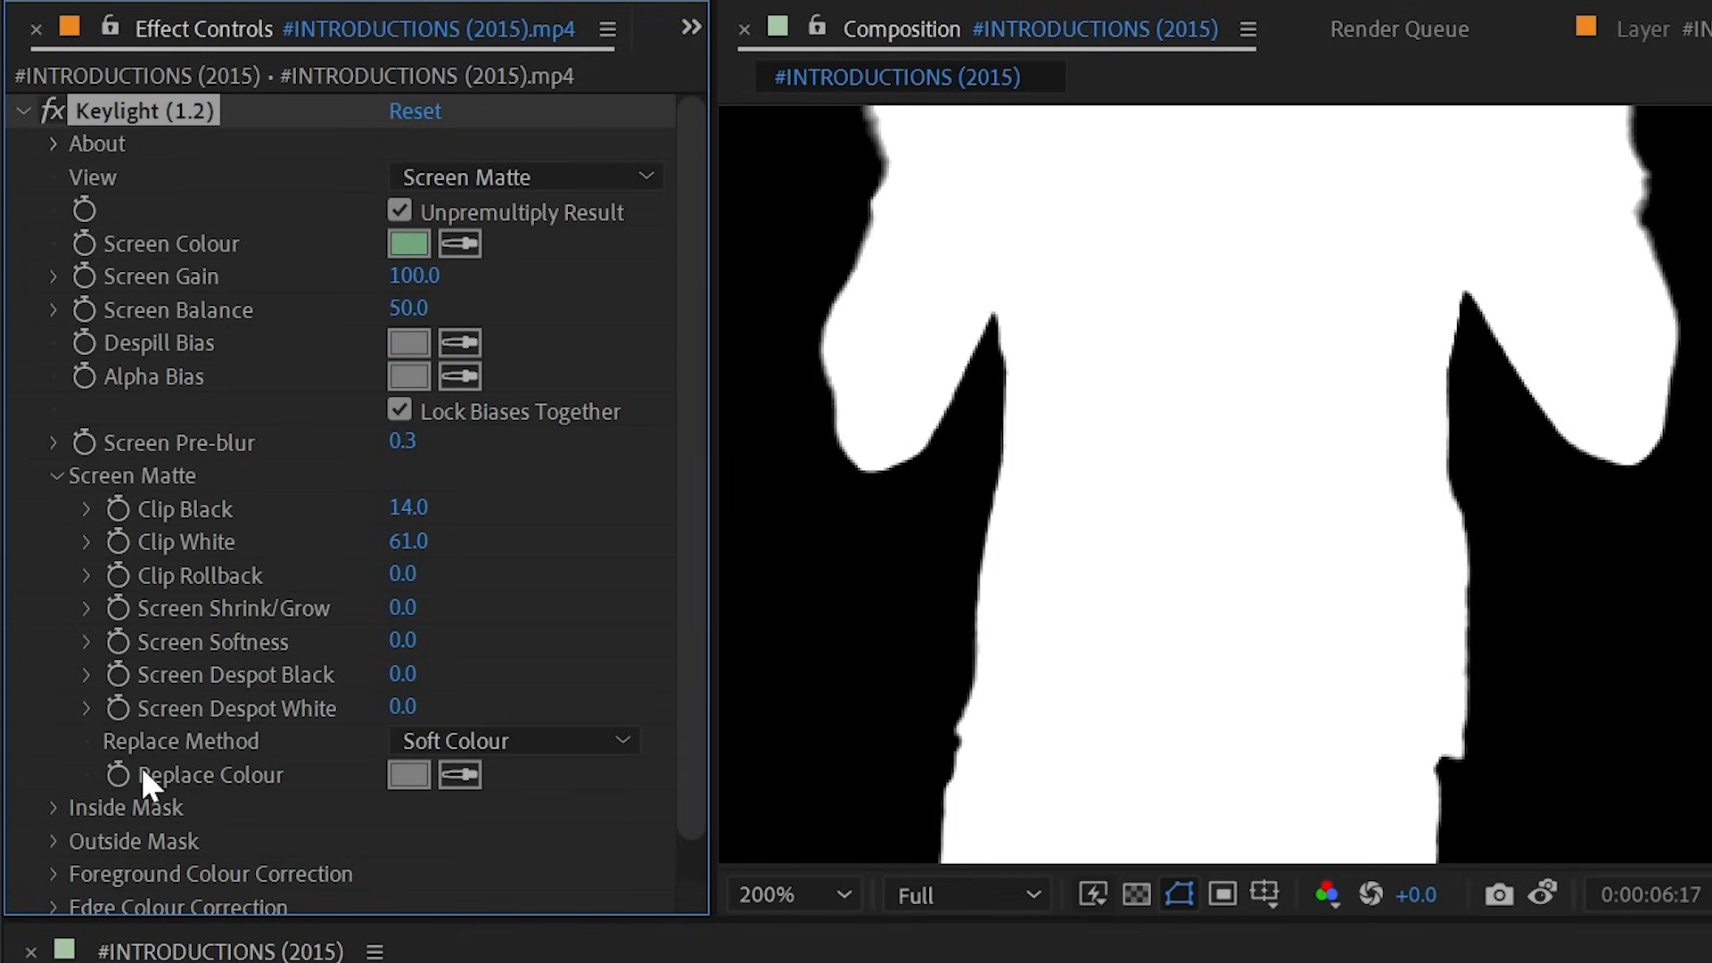
left_click_drag(1215, 286, 1382, 468)
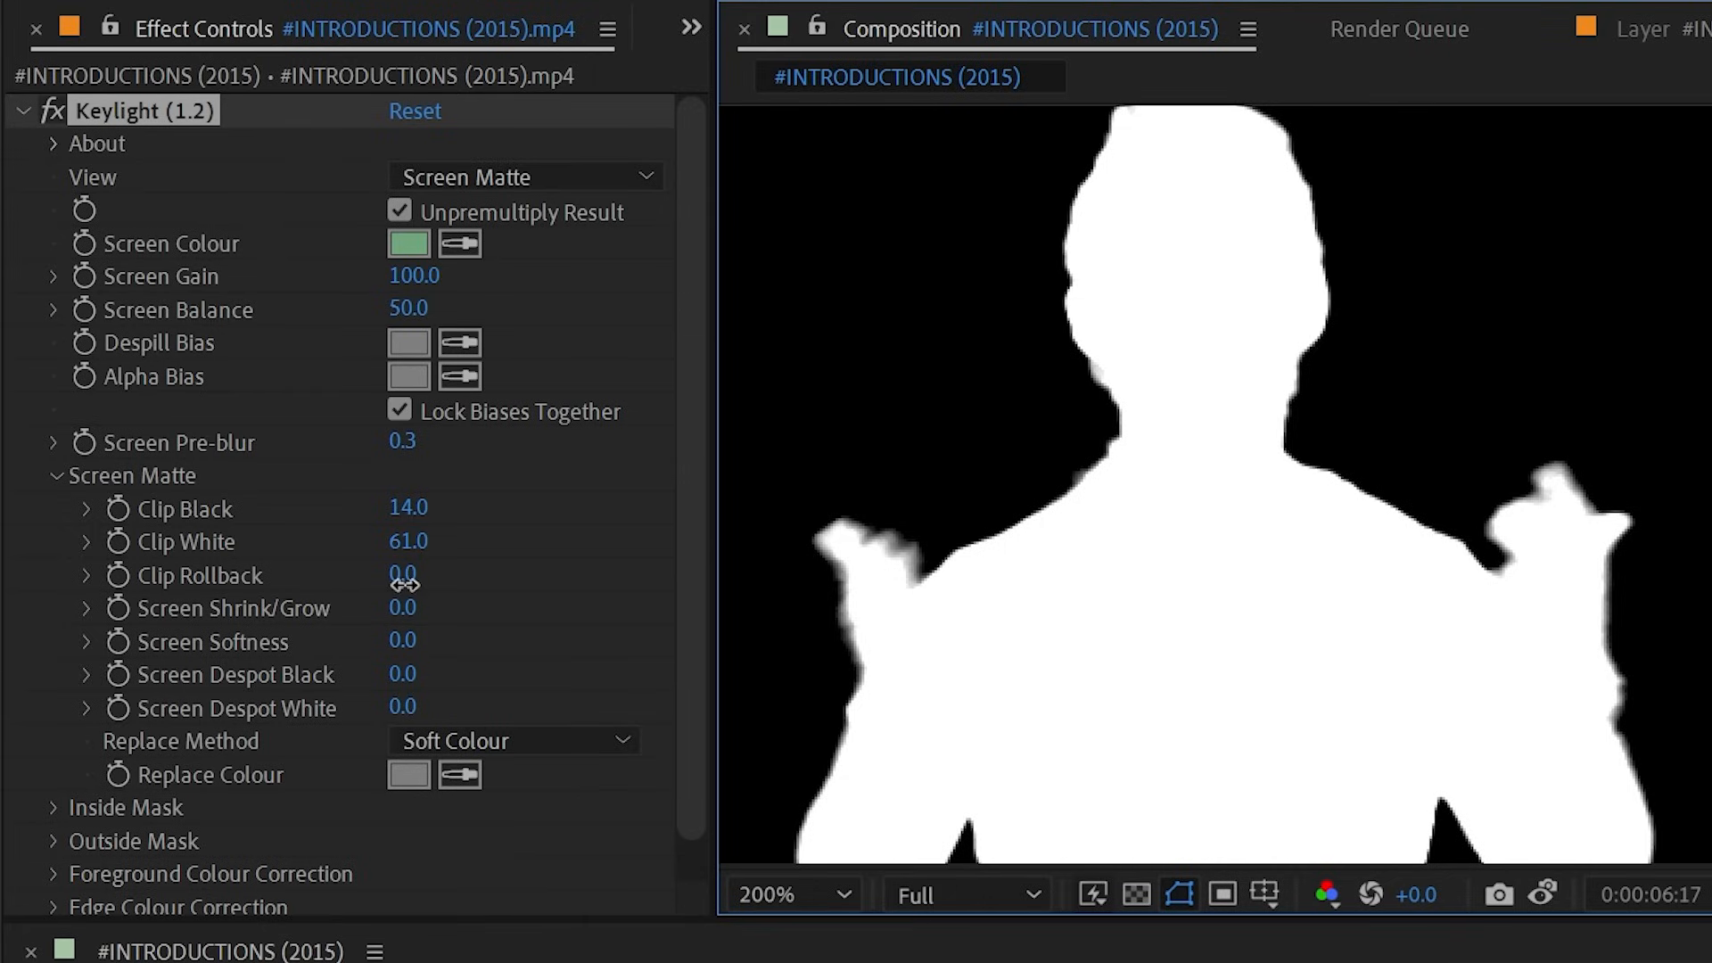
left_click_drag(404, 580, 297, 534)
left_click(526, 177)
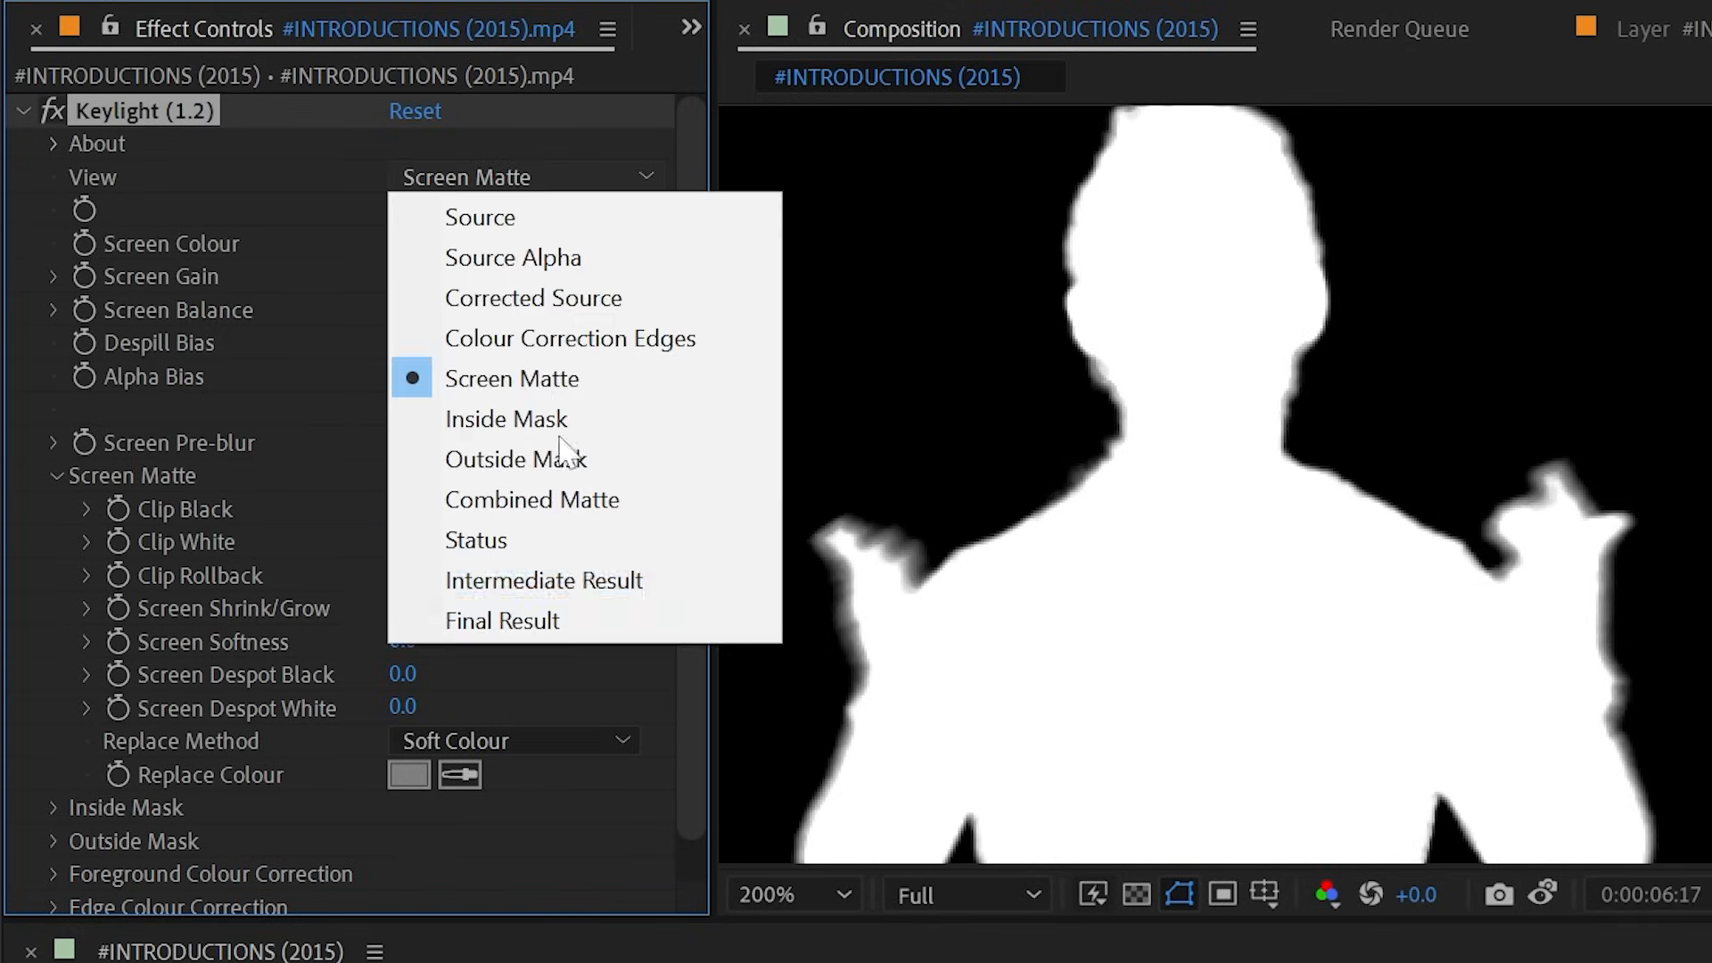
left_click(585, 613)
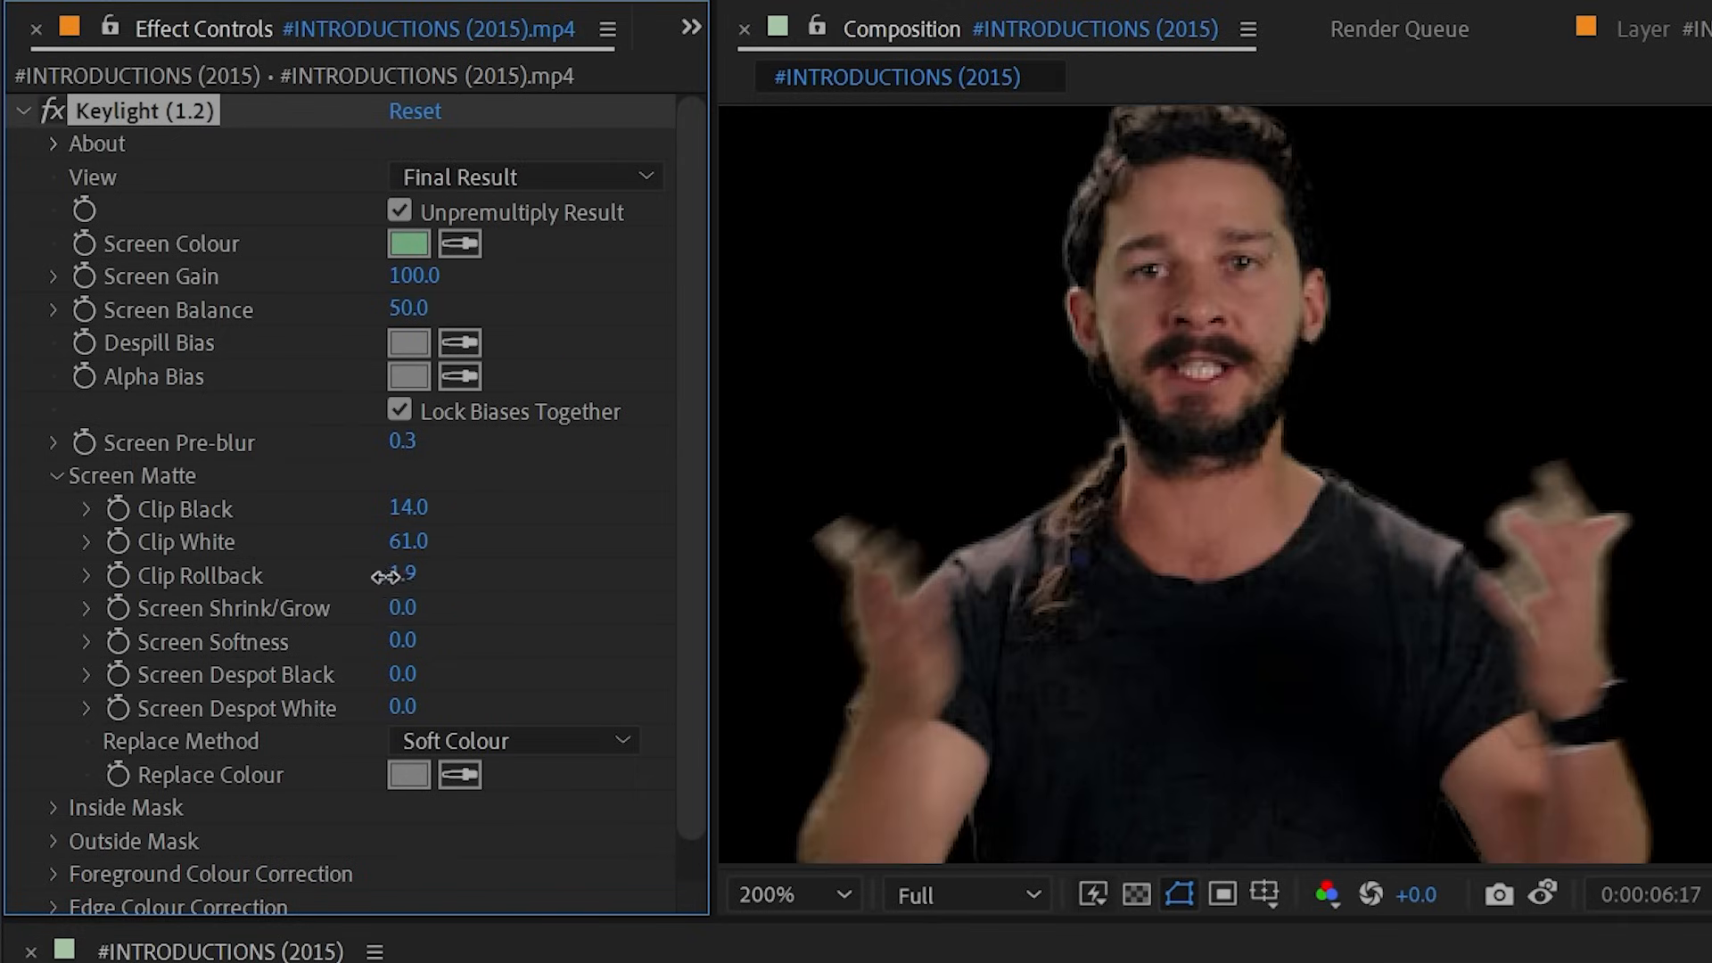
left_click_drag(406, 575, 370, 548)
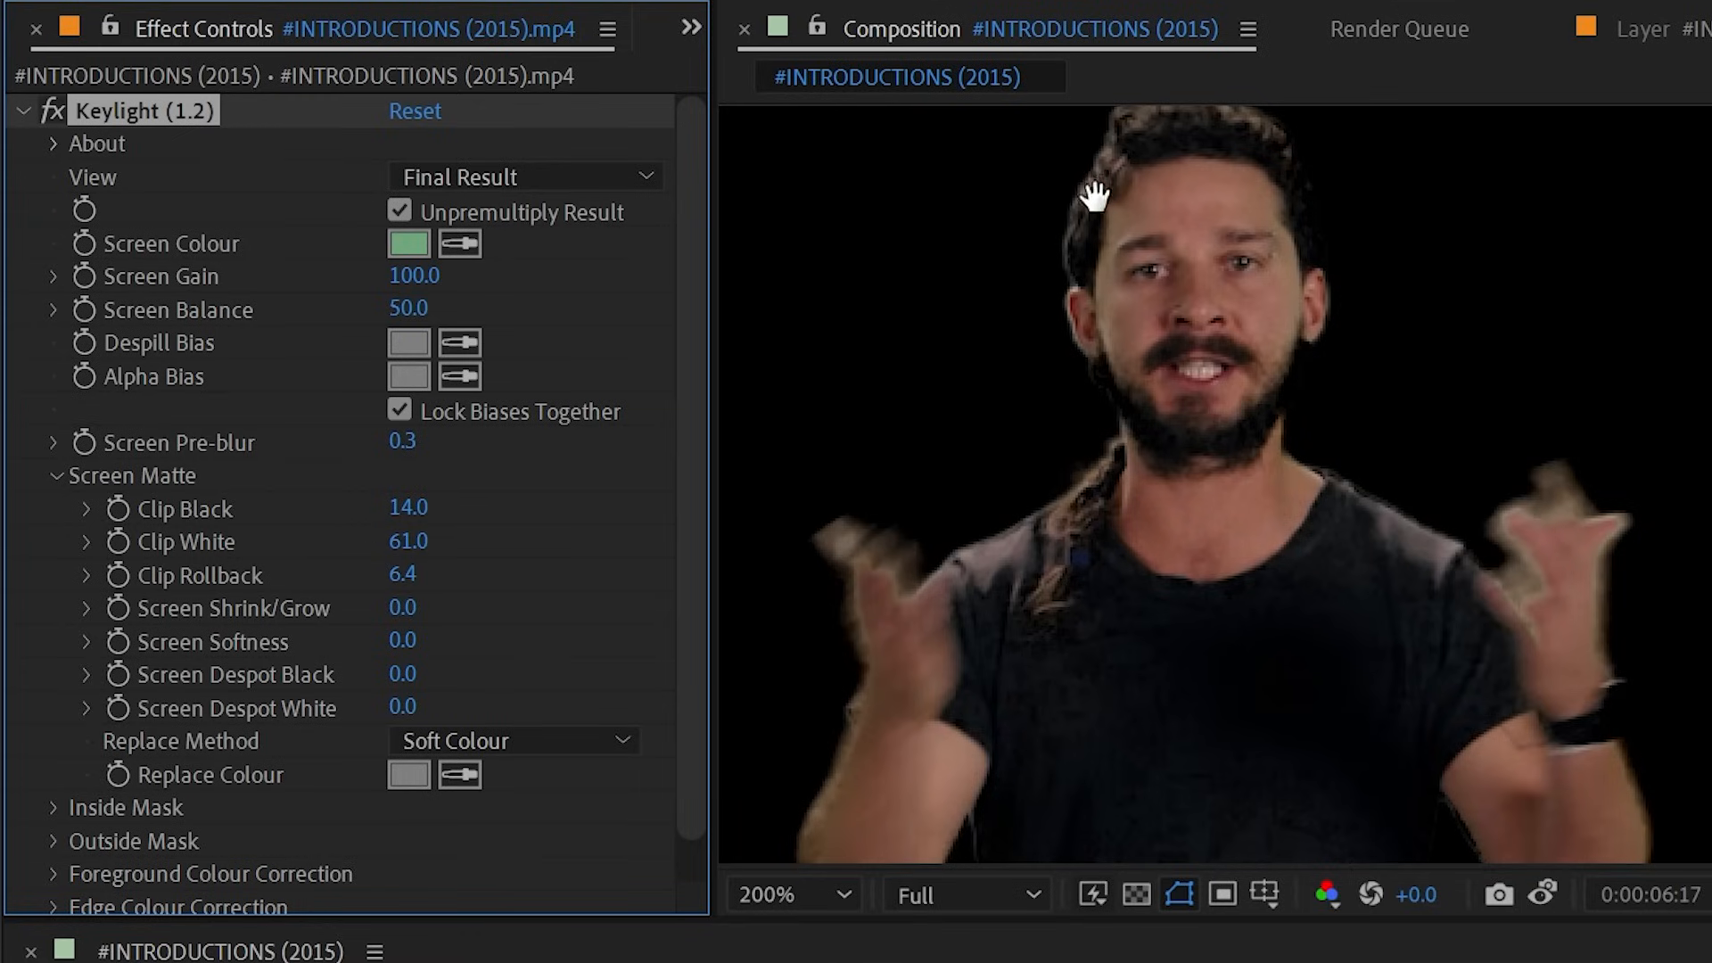
- Check the keyed edges around the head and arms, and play the footage forward to 0:00:06:20
left_click_drag(1167, 224, 1185, 283)
left_click_drag(1102, 327, 1257, 303)
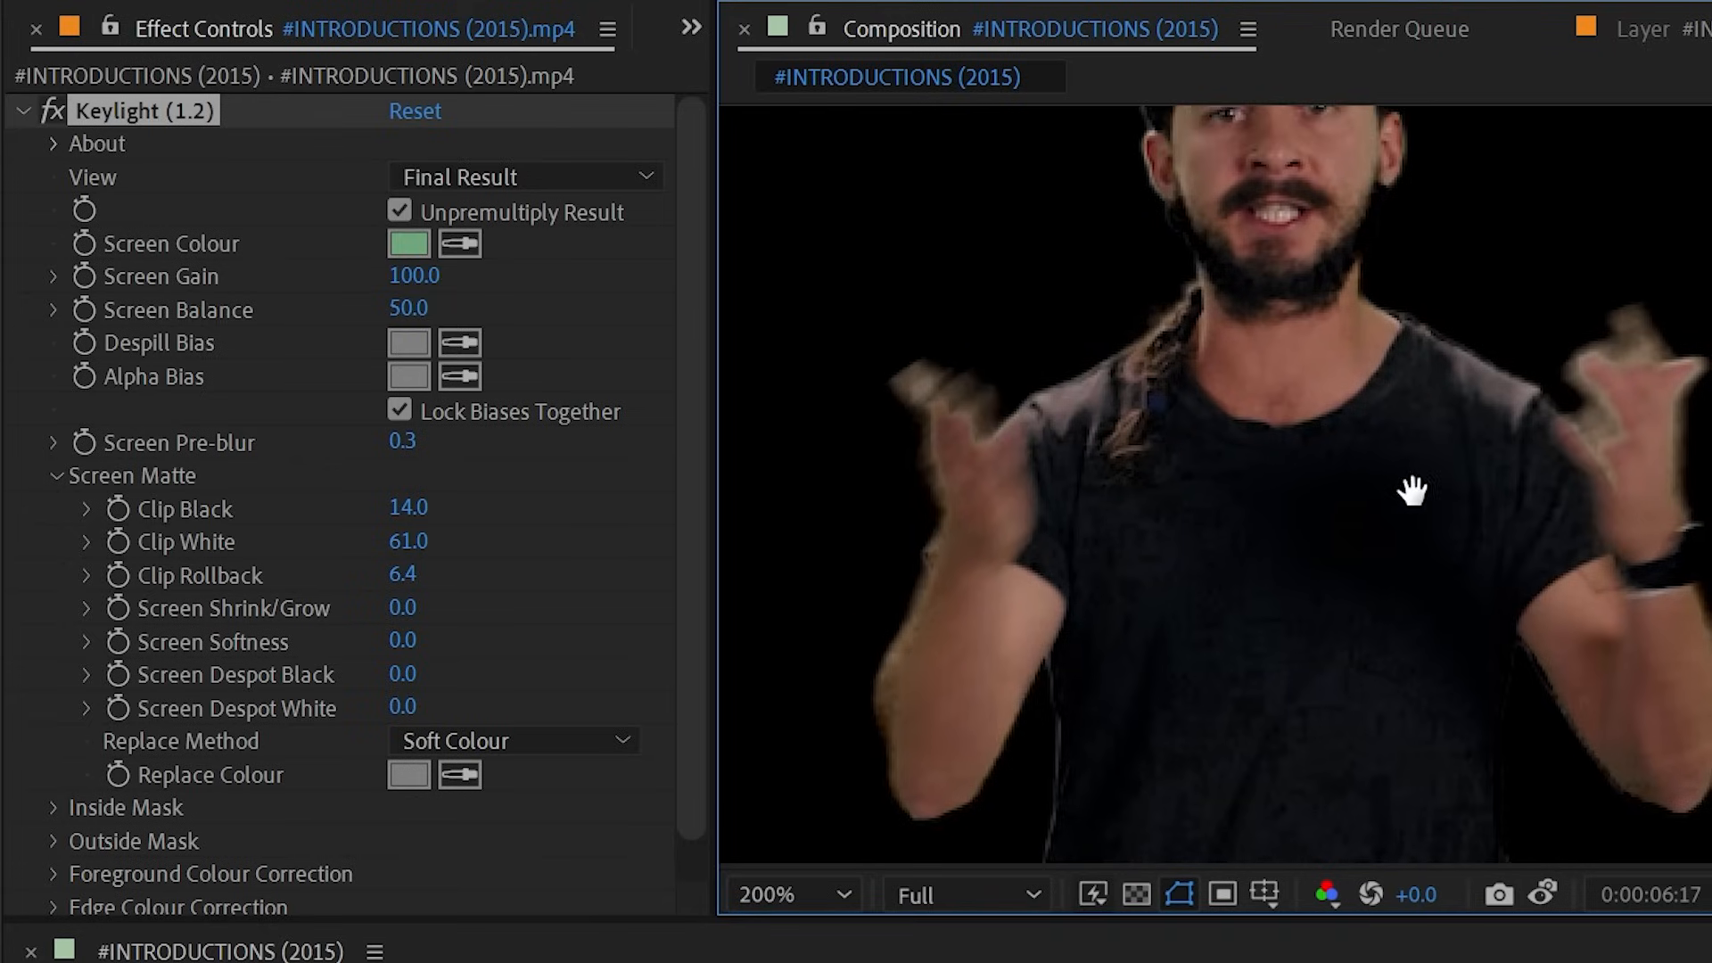
key("space")
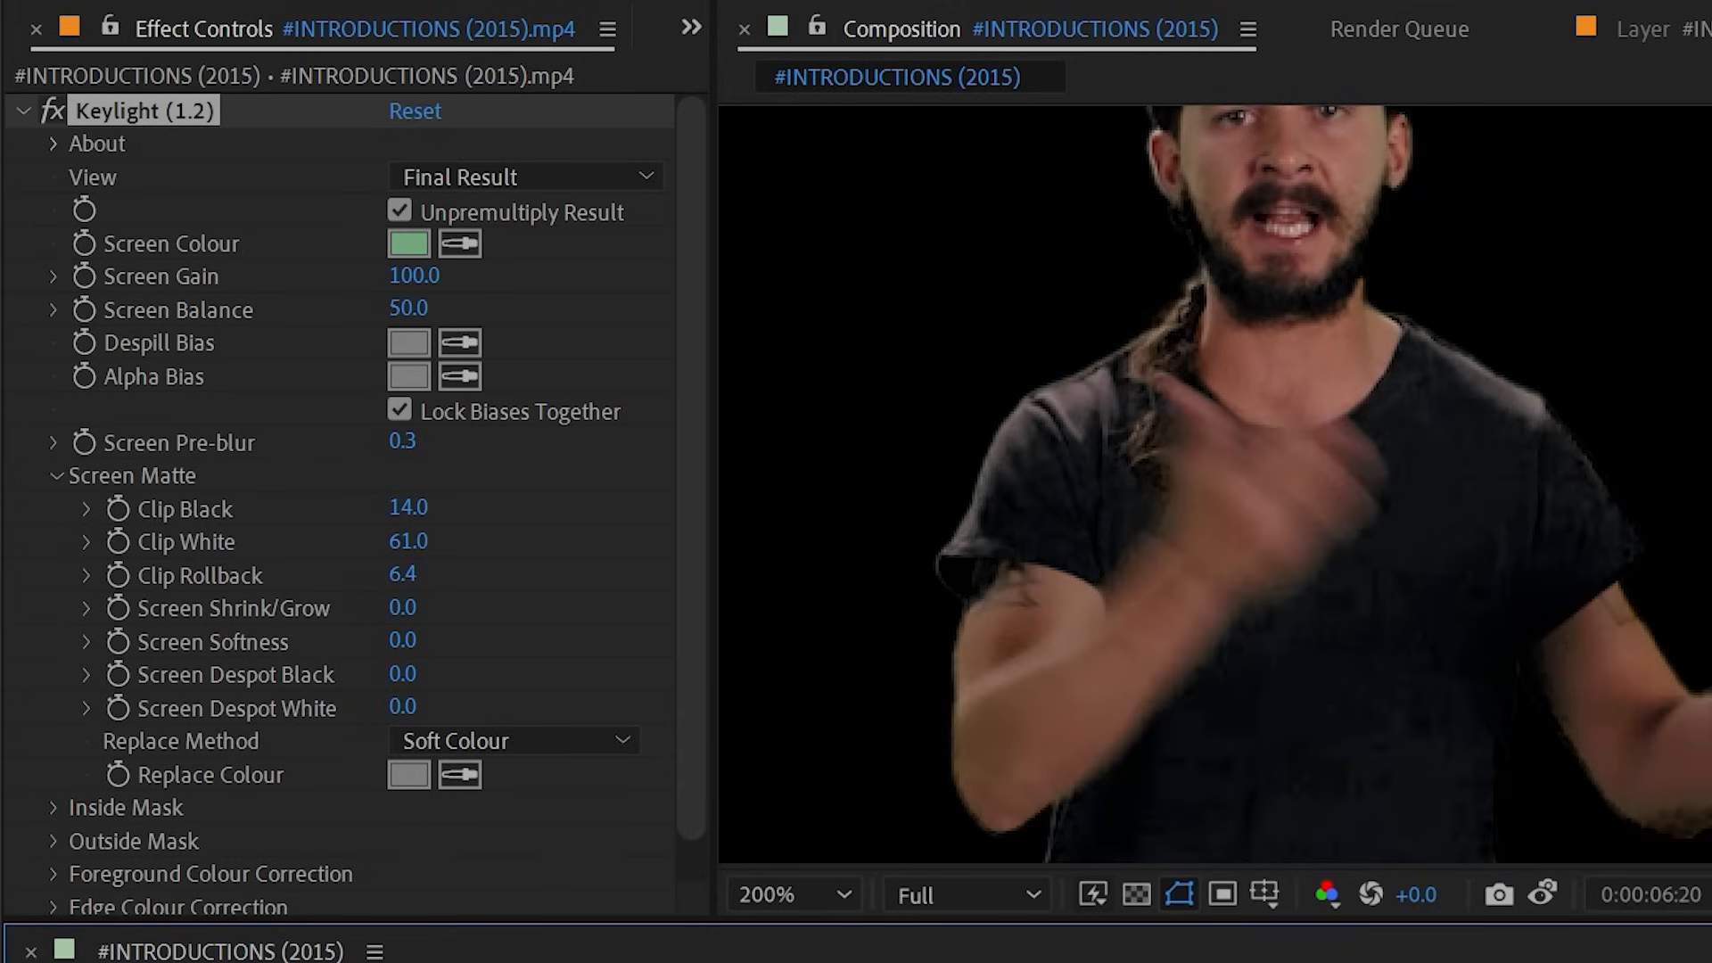
- Try Keylight's Screen Shrink/Grow at 13.2 and -0.1, and reset it to 0
left_click_drag(403, 609, 696, 606)
left_click_drag(1595, 241, 1230, 286)
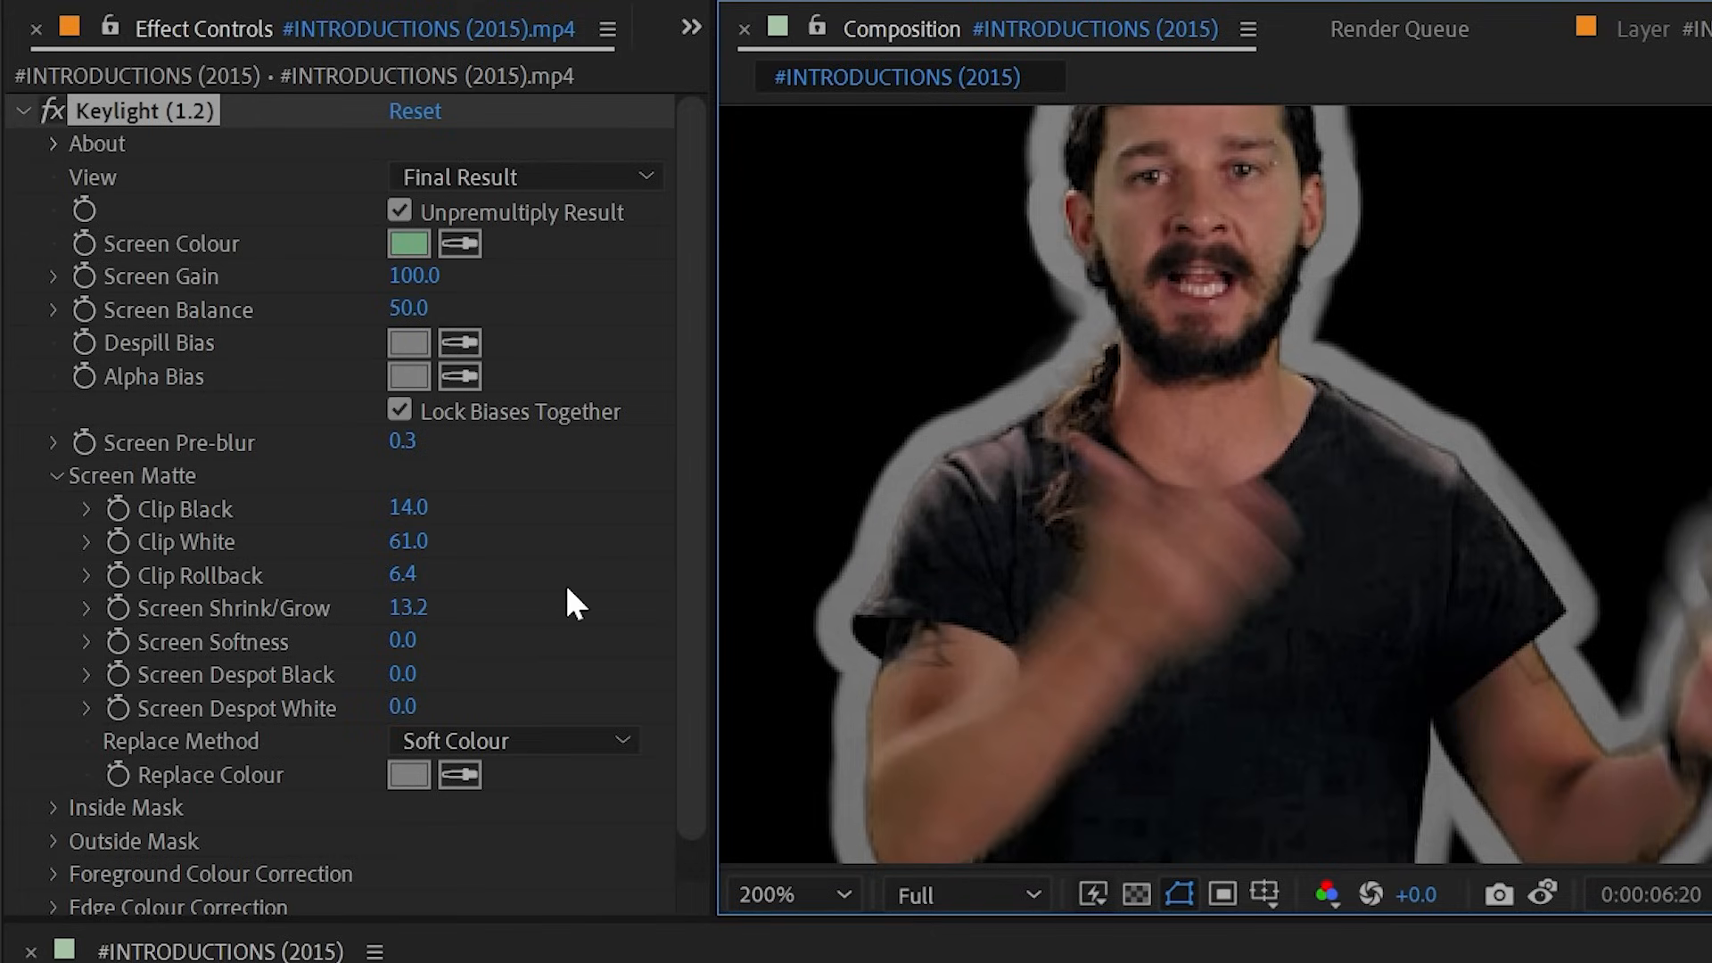
left_click_drag(386, 618, 155, 616)
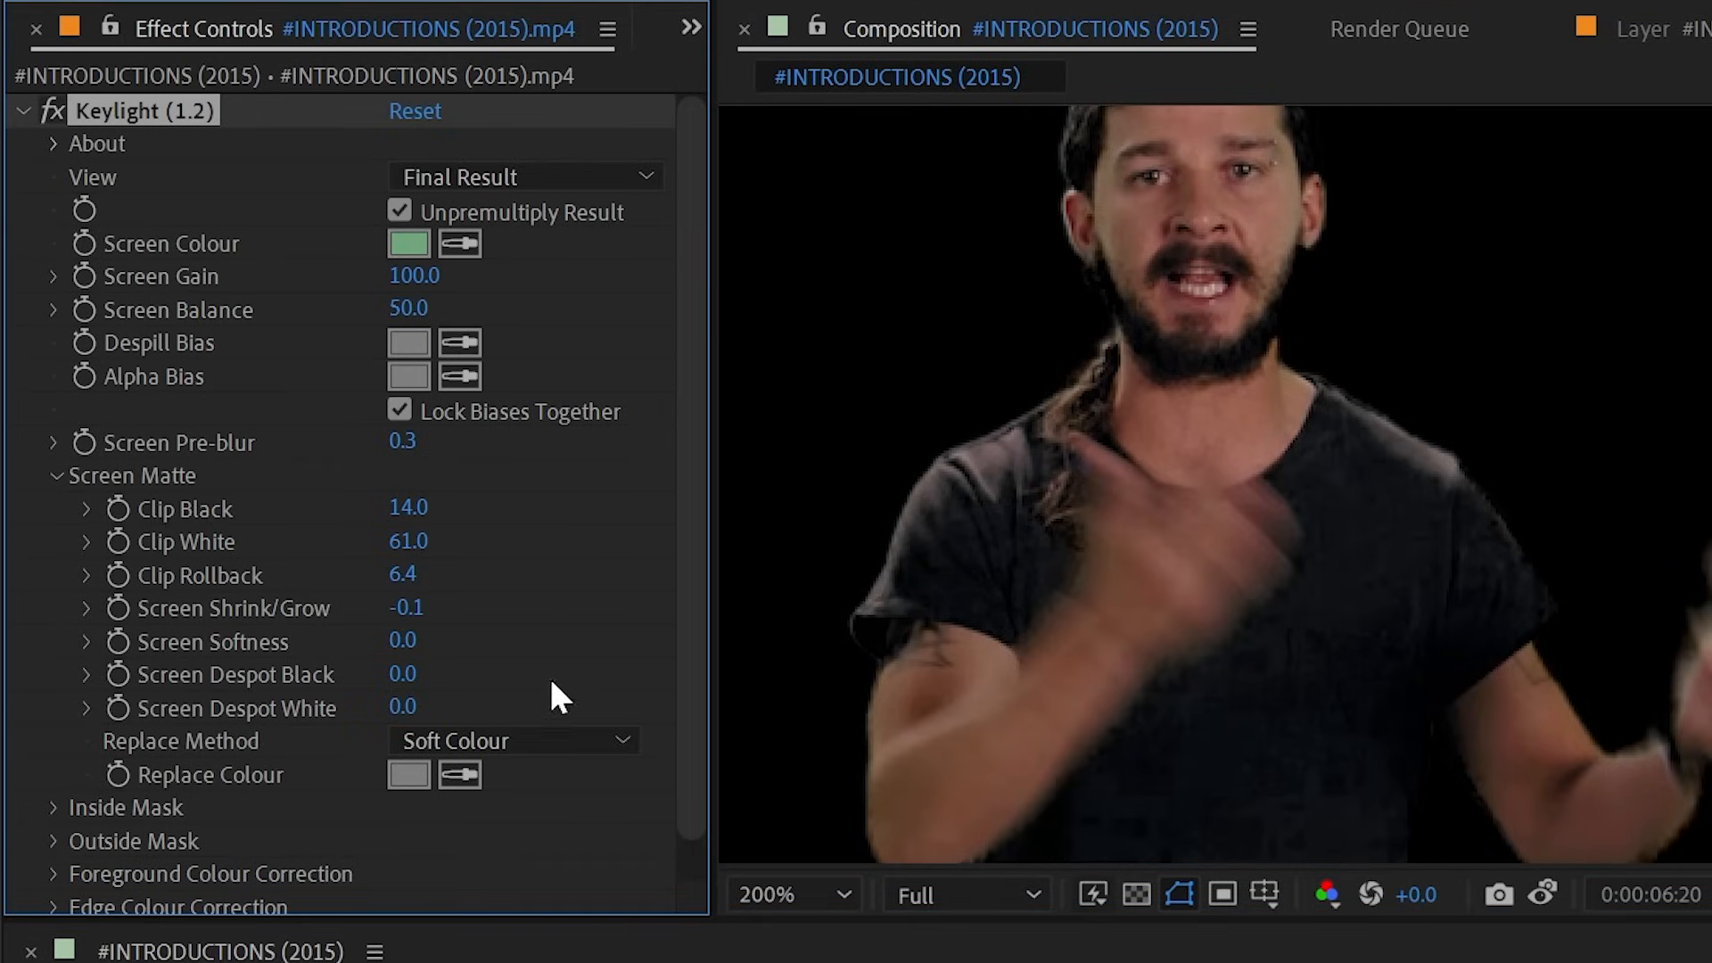
key("ctrl+z")
left_click(399, 603)
type("0")
key("Return")
- Set Keylight's View to Intermediate Result and expand the matte with Screen Shrink/Grow at 10.8
scroll(993, 524, "down", 1)
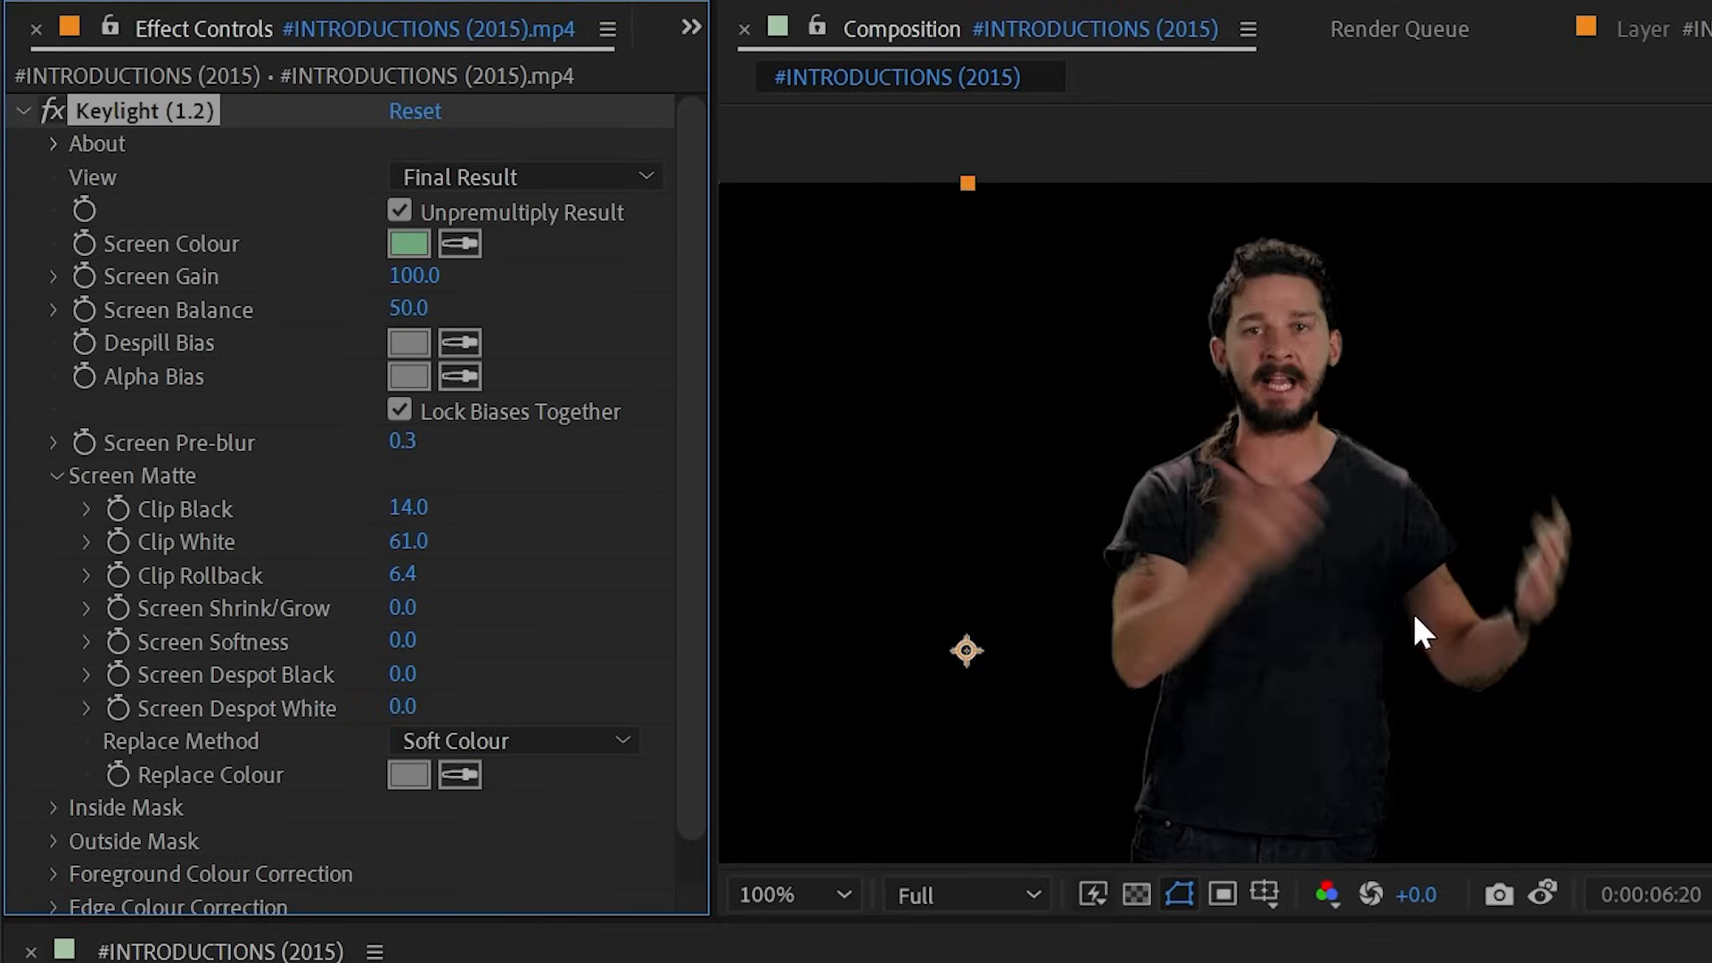
left_click_drag(1128, 613, 1539, 479)
scroll(1354, 483, "down", 1)
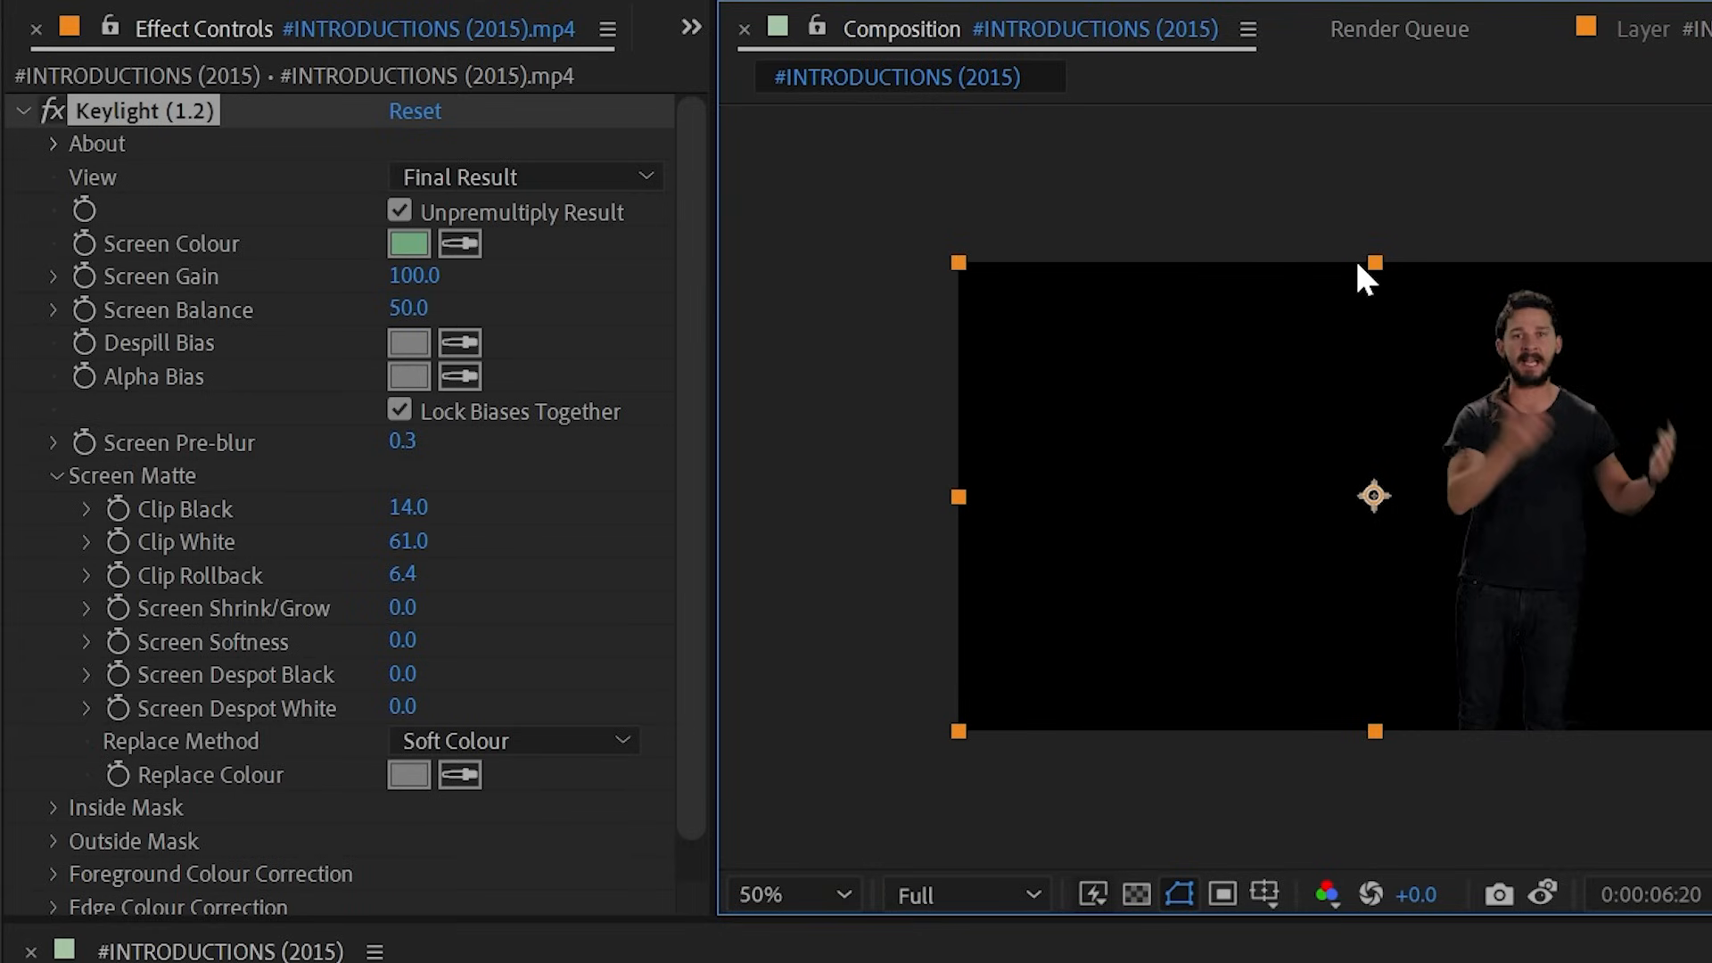
scroll(1491, 344, "up", 1)
left_click_drag(1705, 323, 1433, 401)
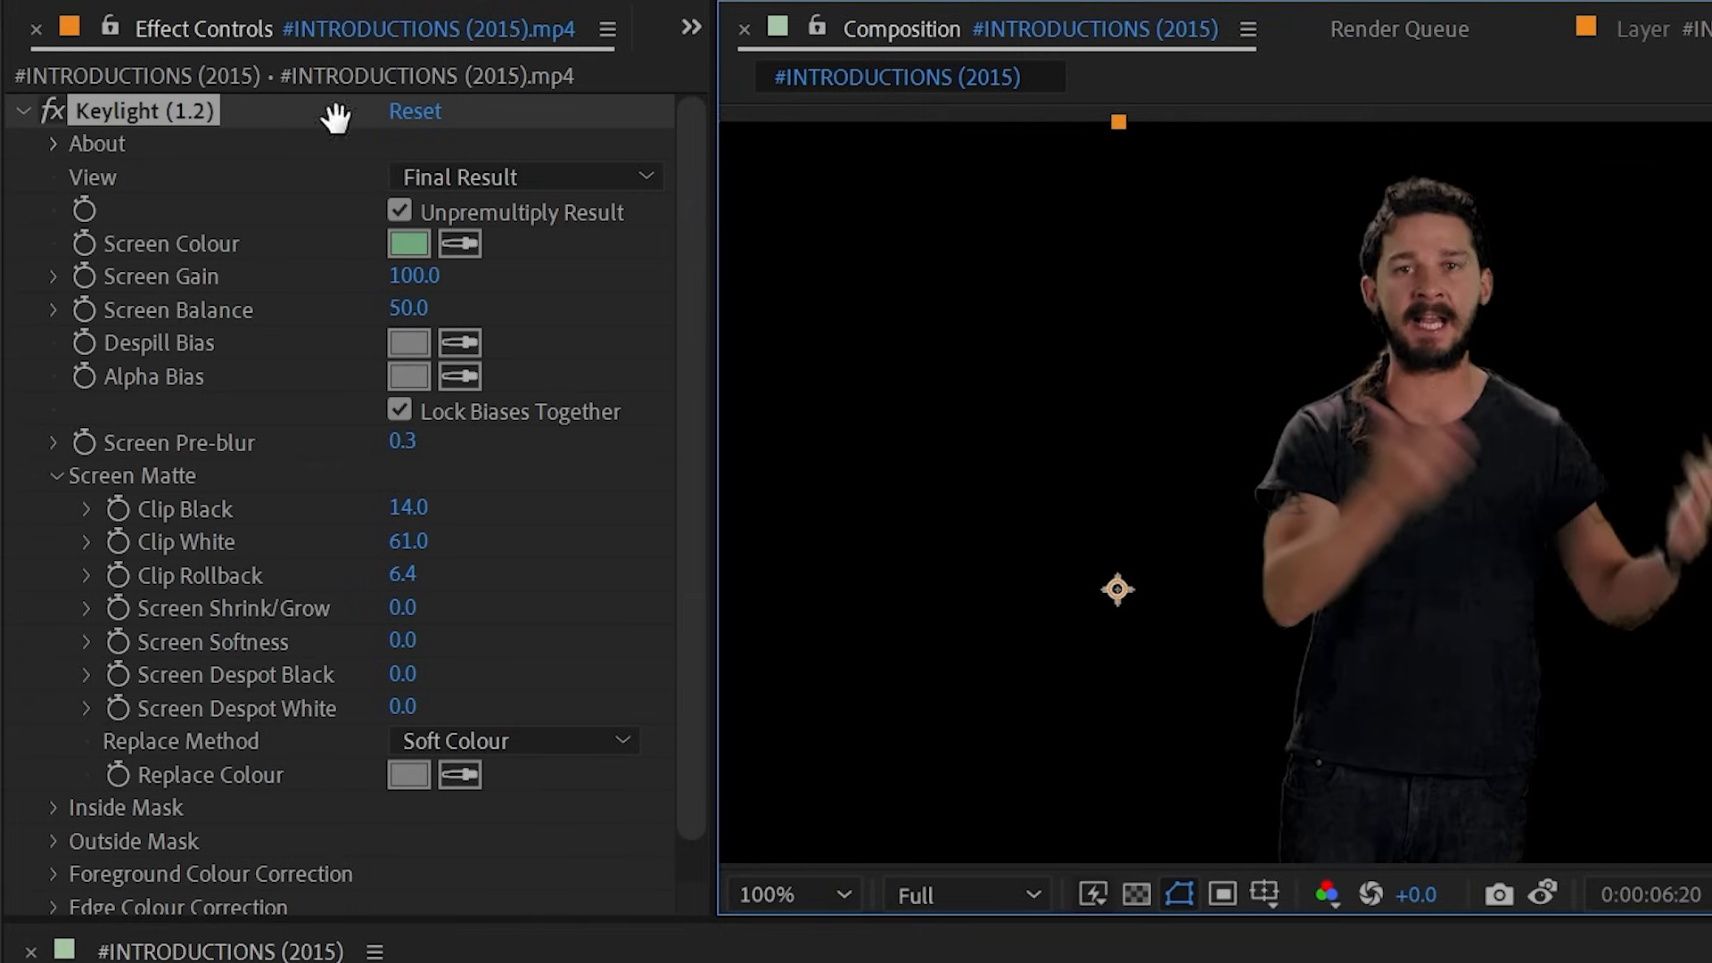
left_click(496, 174)
left_click(594, 575)
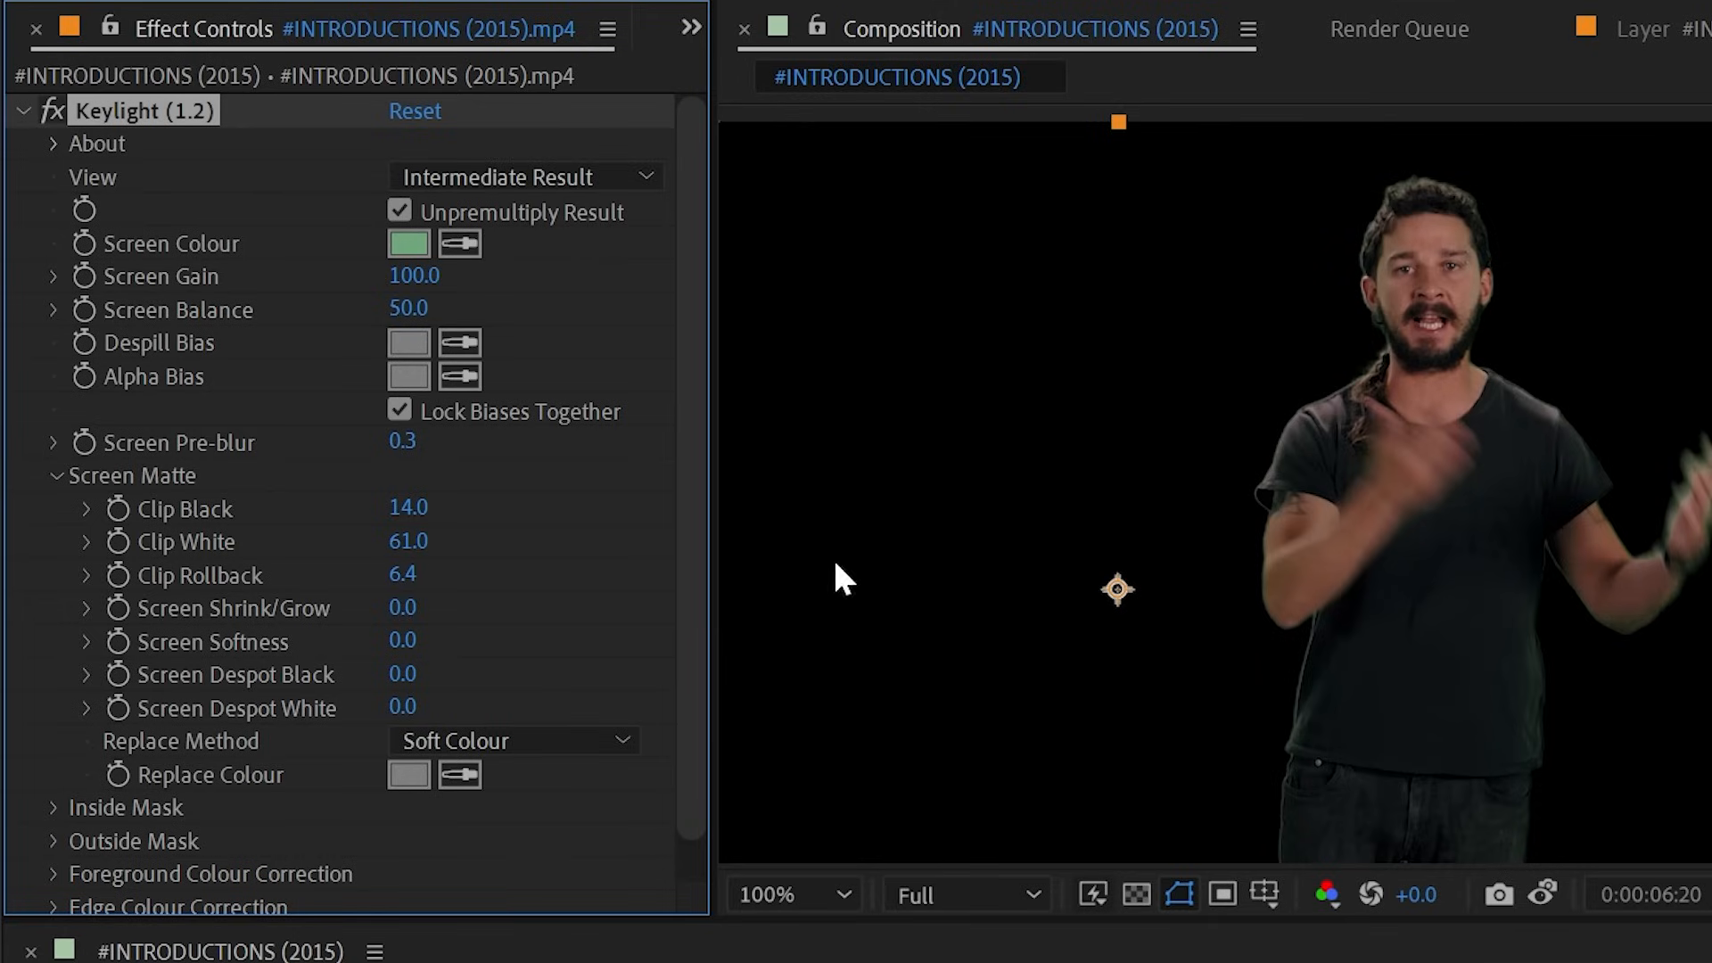
left_click_drag(402, 607, 596, 602)
left_click_drag(1427, 697, 1389, 668)
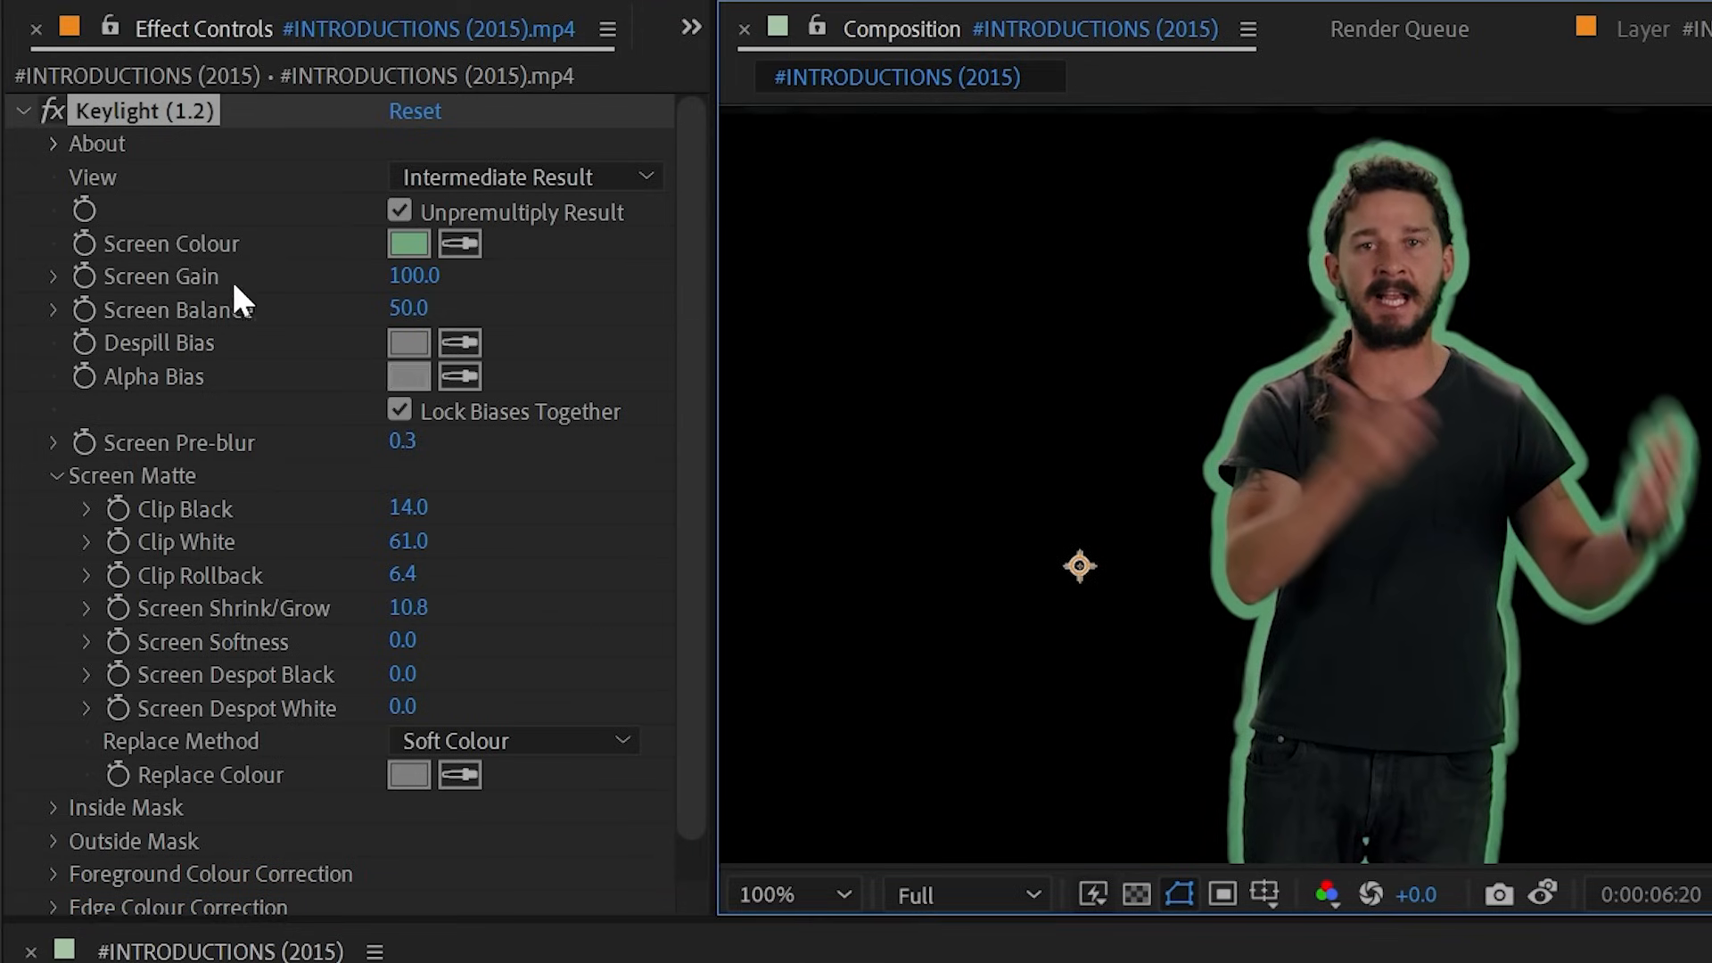
- Apply a second Keylight (1.2) to the clip and sample the remaining green outline as its Screen Colour
left_click(24, 111)
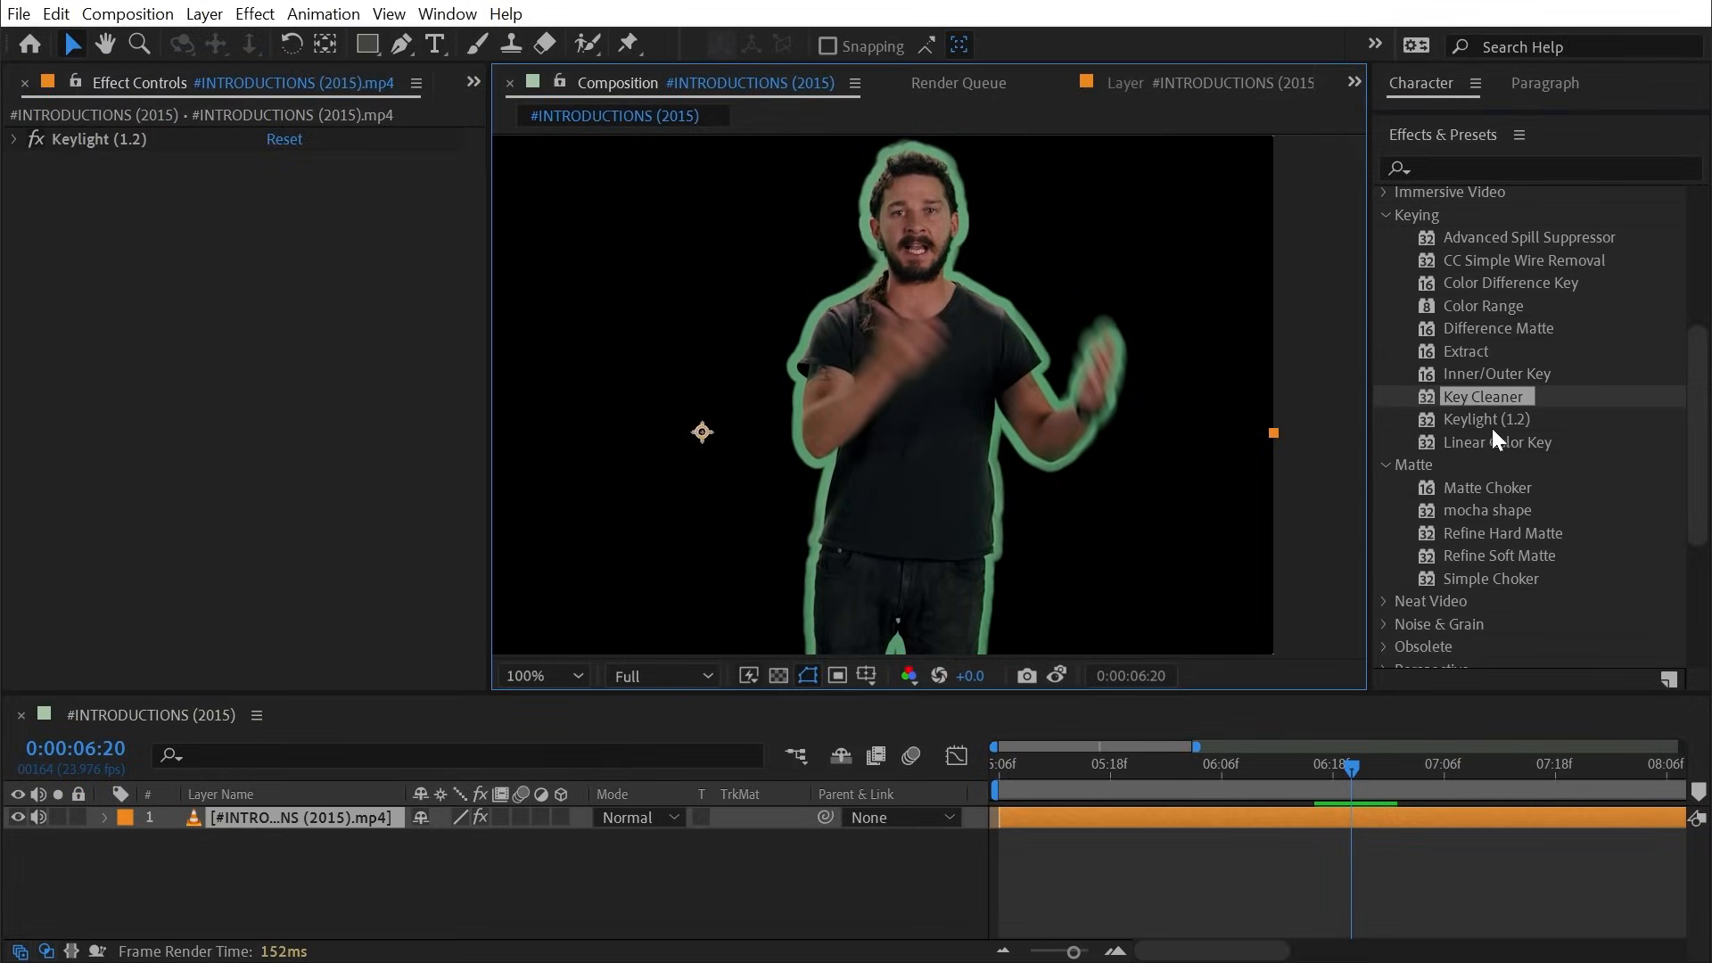
left_click_drag(1491, 426, 314, 367)
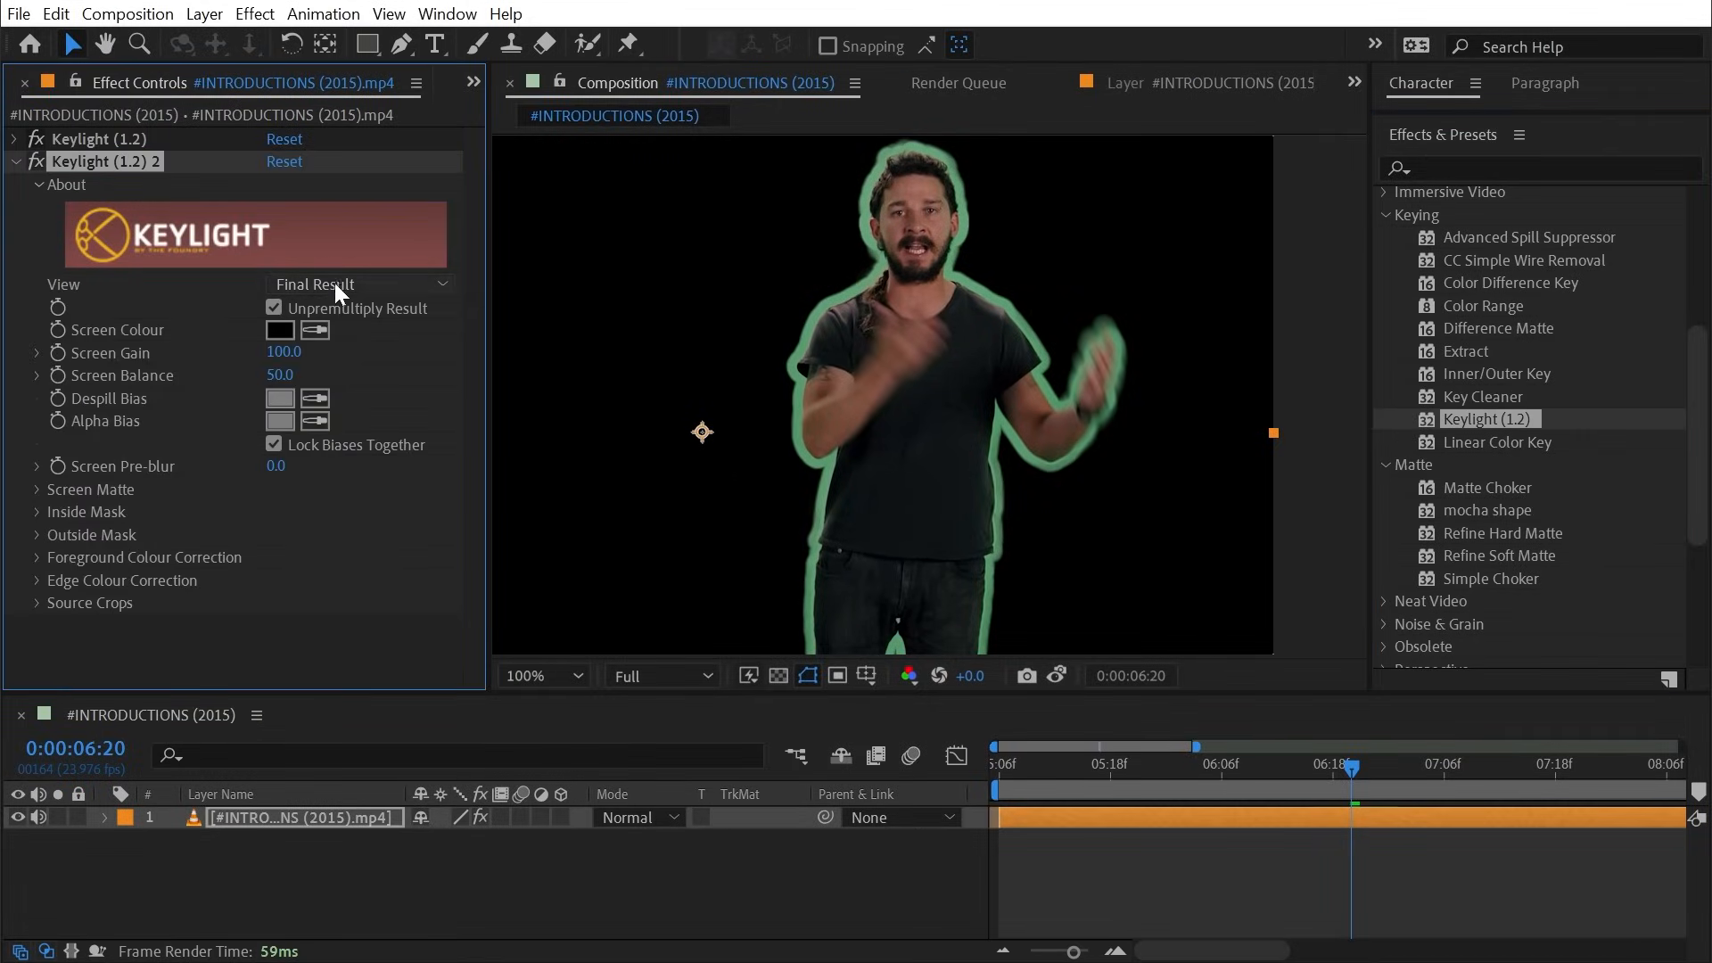
left_click(36, 161)
left_click(313, 330)
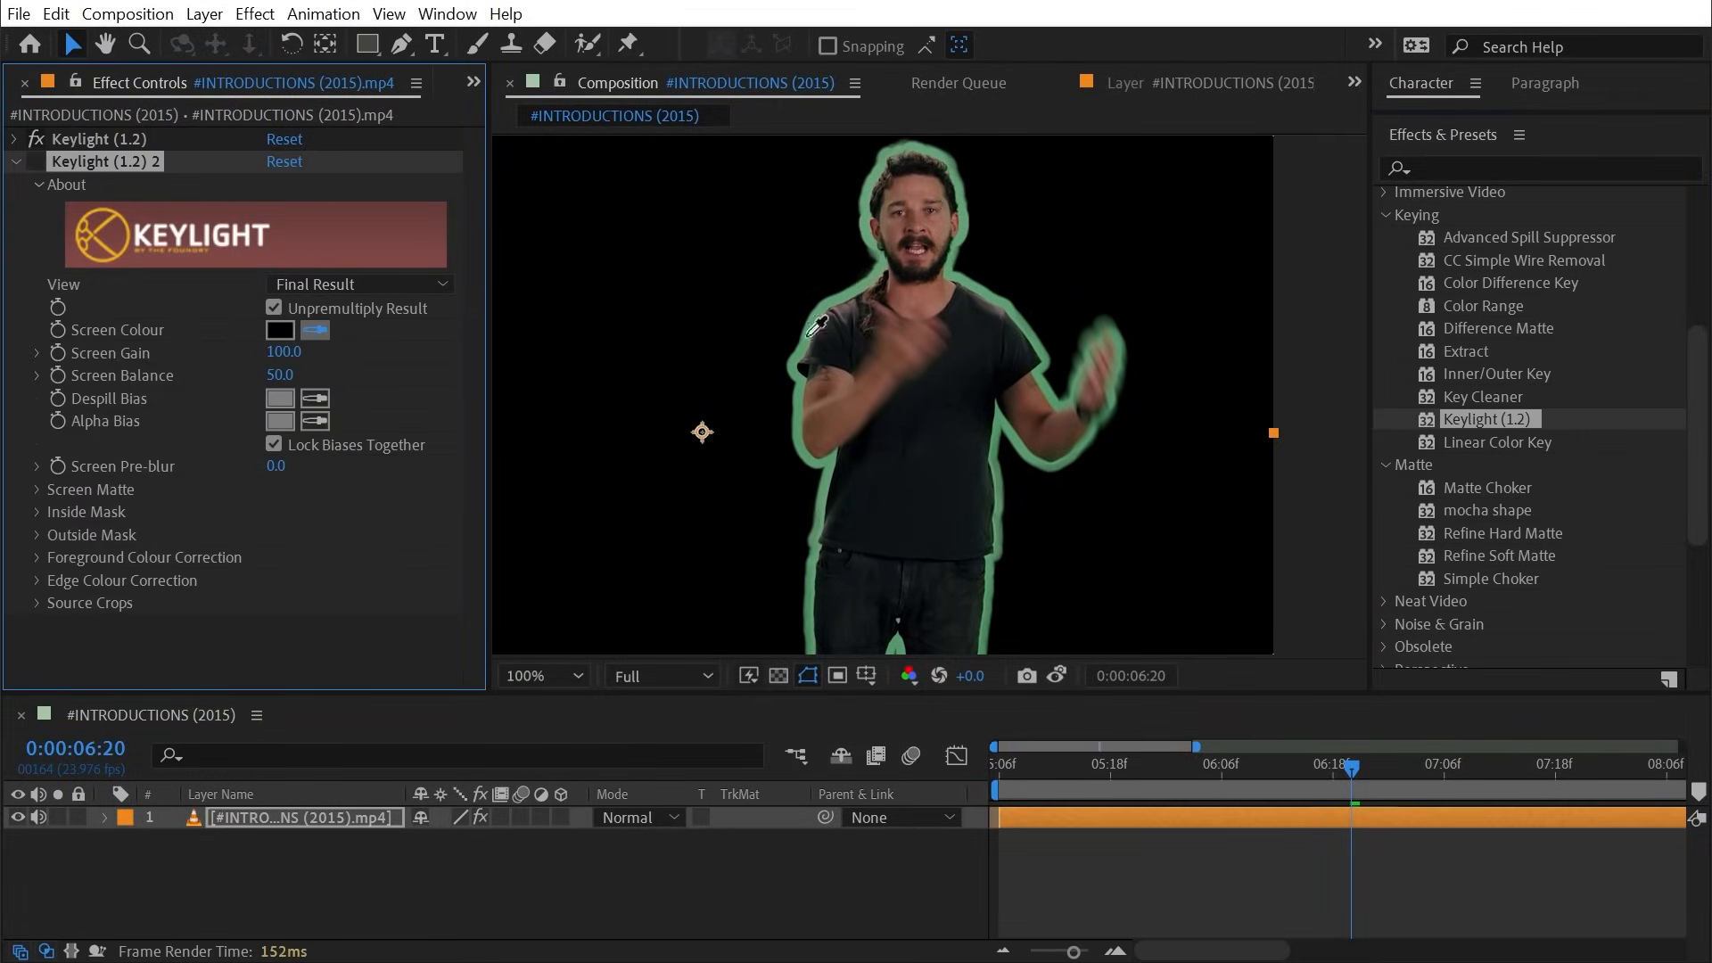
left_click(856, 287)
left_click(37, 161)
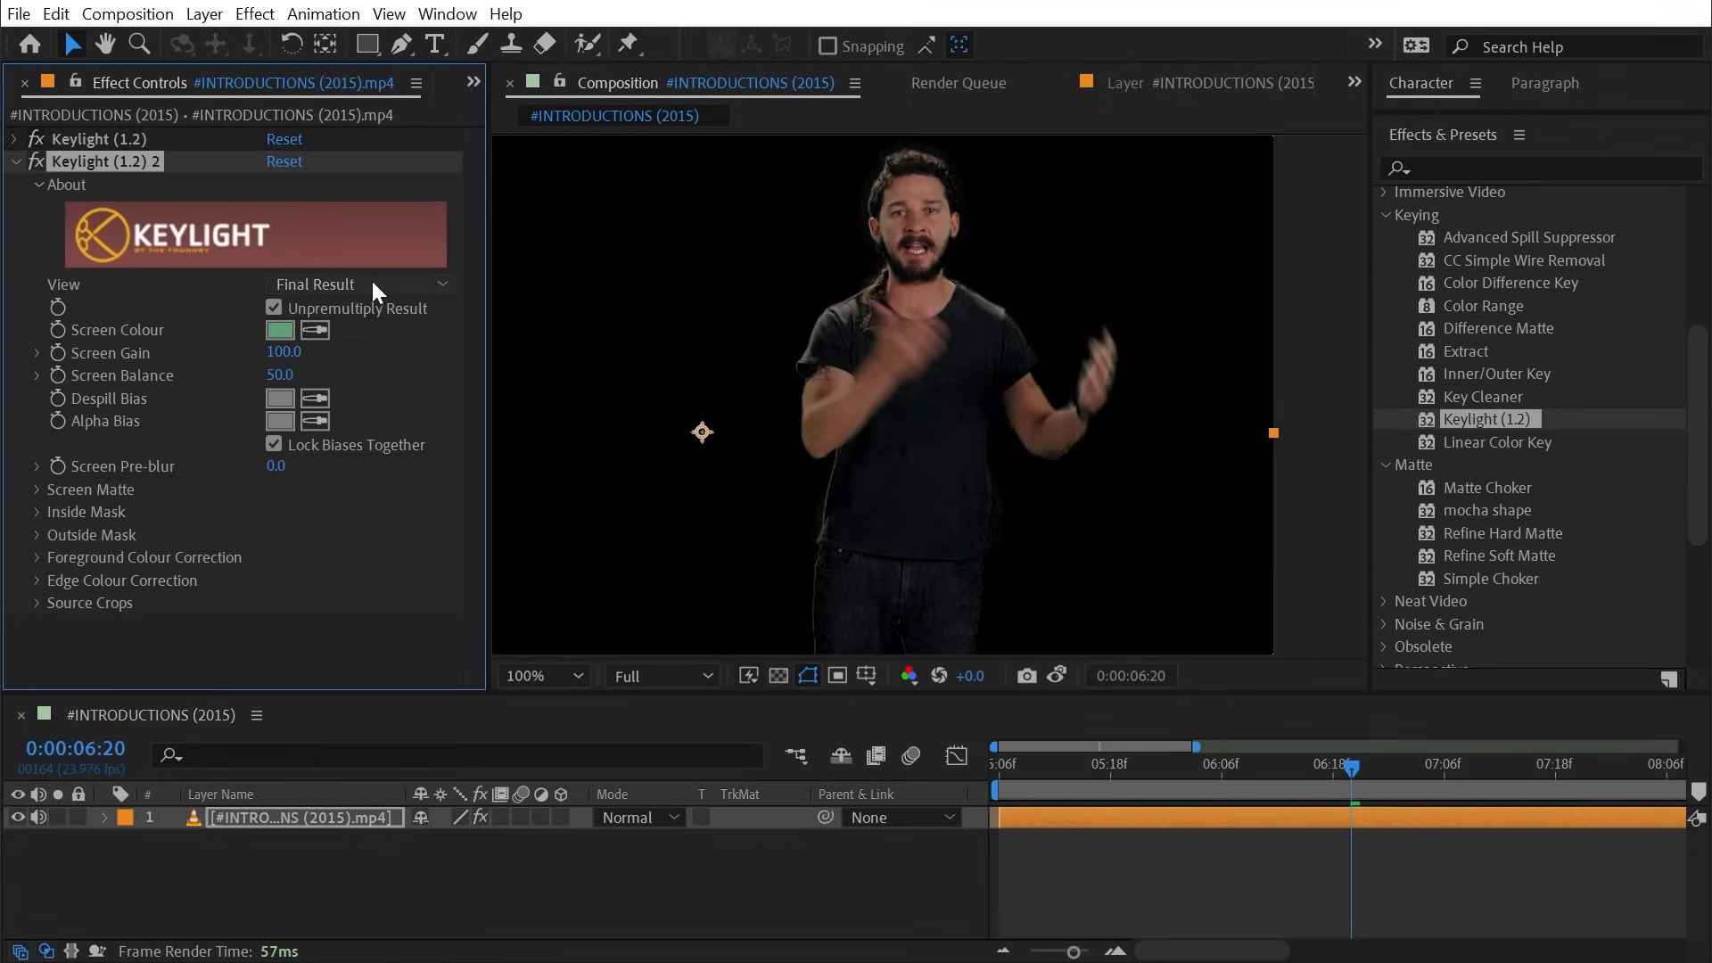
- Examine the doubly keyed subject up close around the hair, shoulders and sleeve edges
key("period")
key("space")
left_click_drag(923, 252, 941, 581)
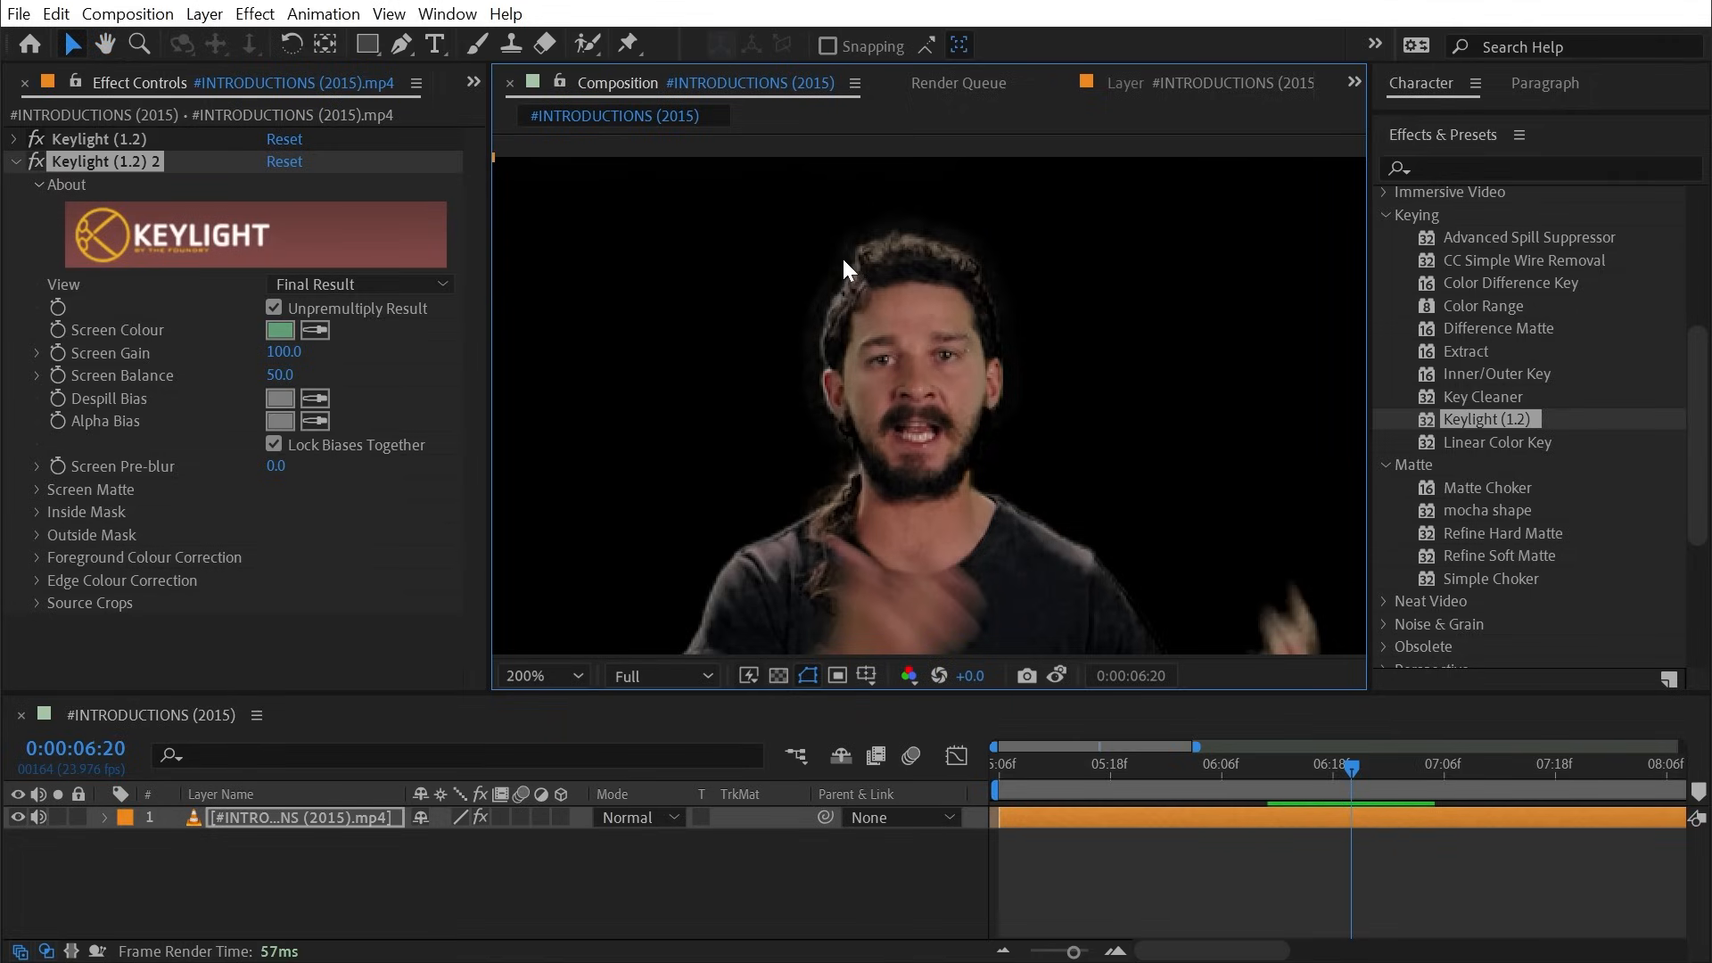
left_click(88, 165)
scroll(1002, 507, "down", 1)
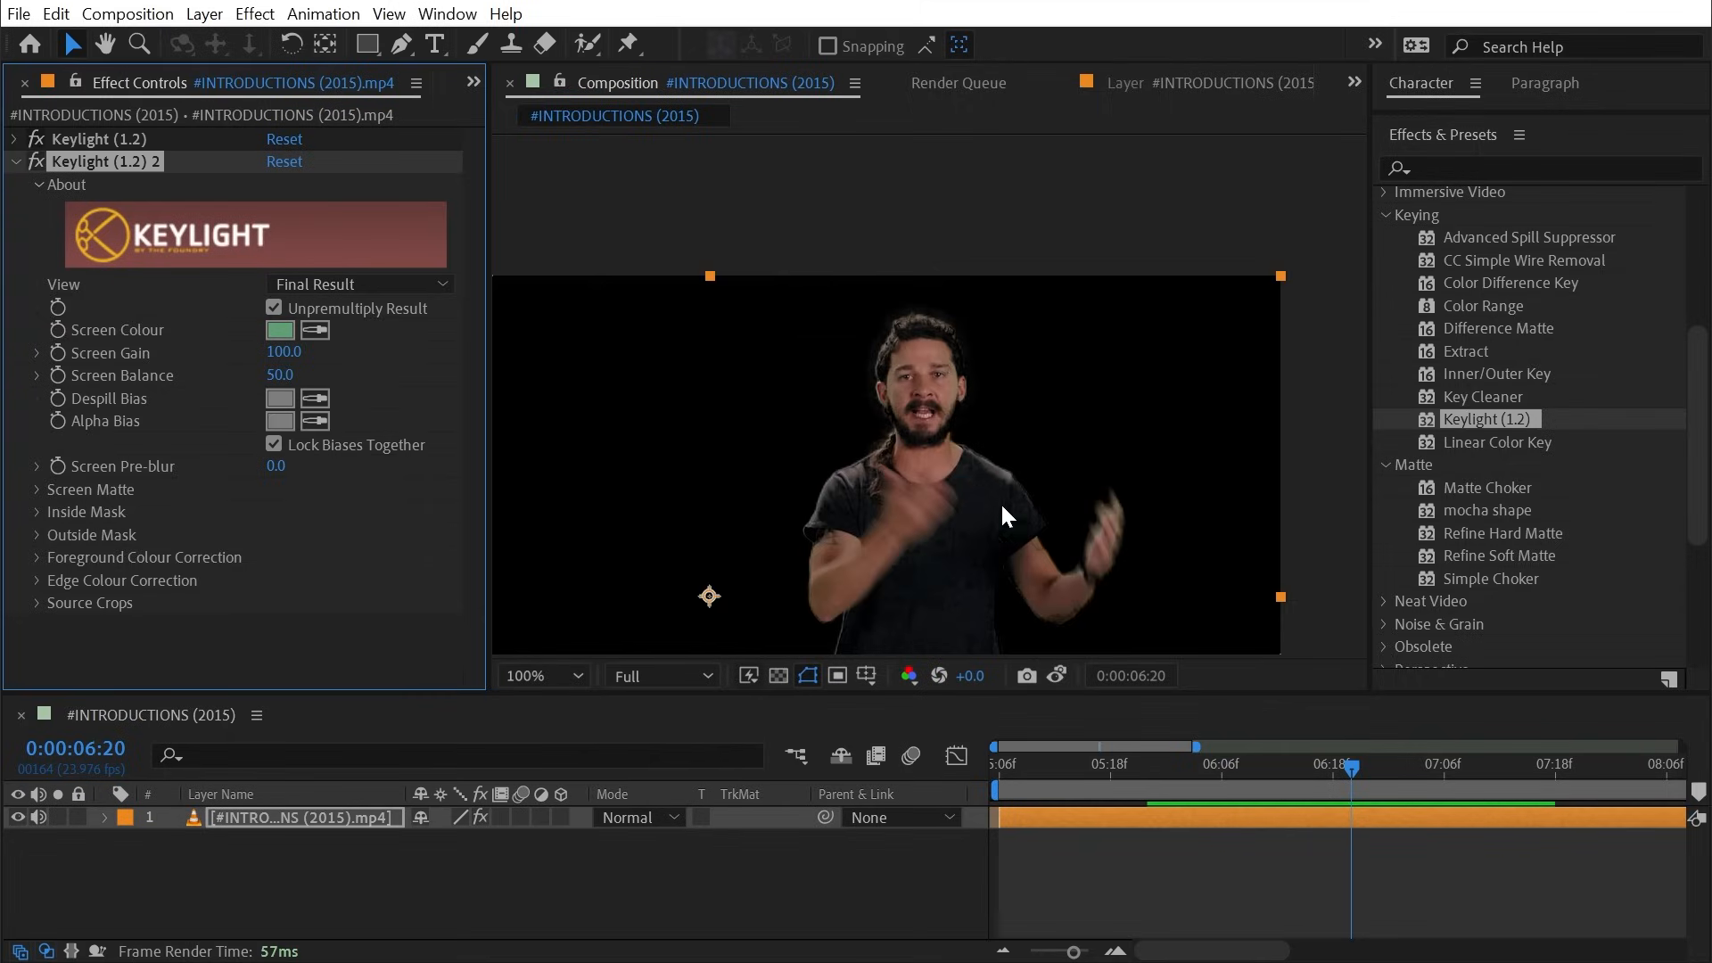
scroll(1150, 392, "down", 1)
scroll(1082, 388, "up", 2)
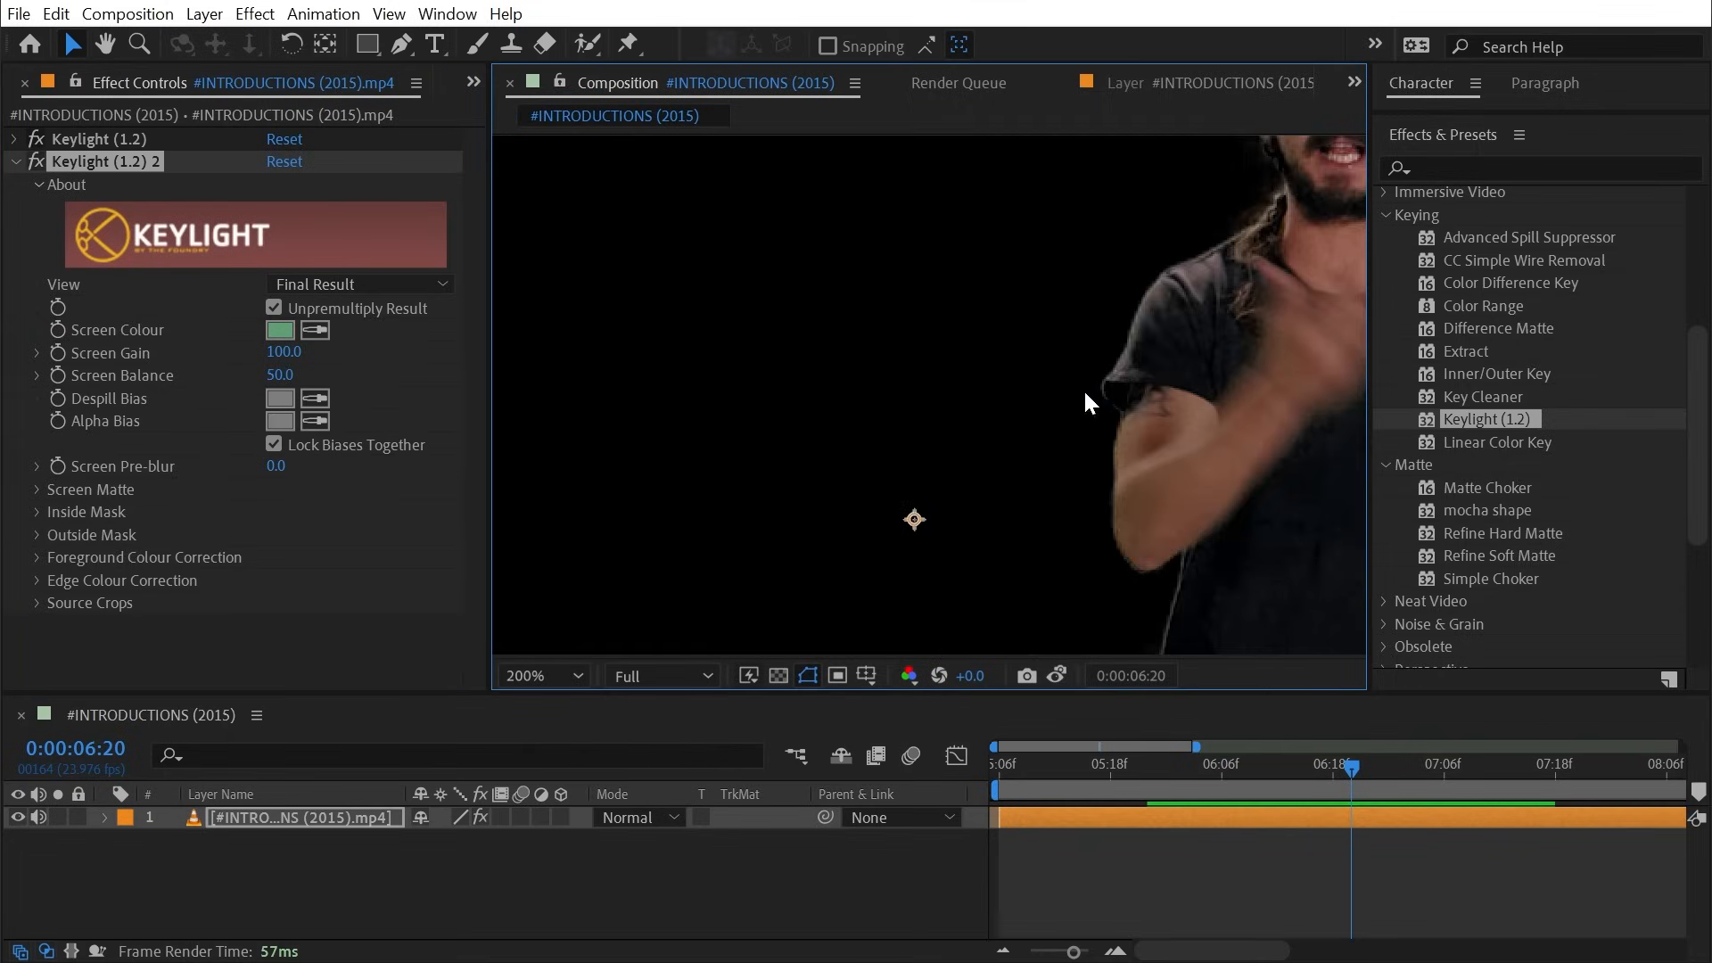
left_click_drag(1195, 301, 754, 533)
- Delete the second Keylight effect and set the first Keylight's Screen Shrink/Grow to 0
left_click(422, 267)
key("Delete")
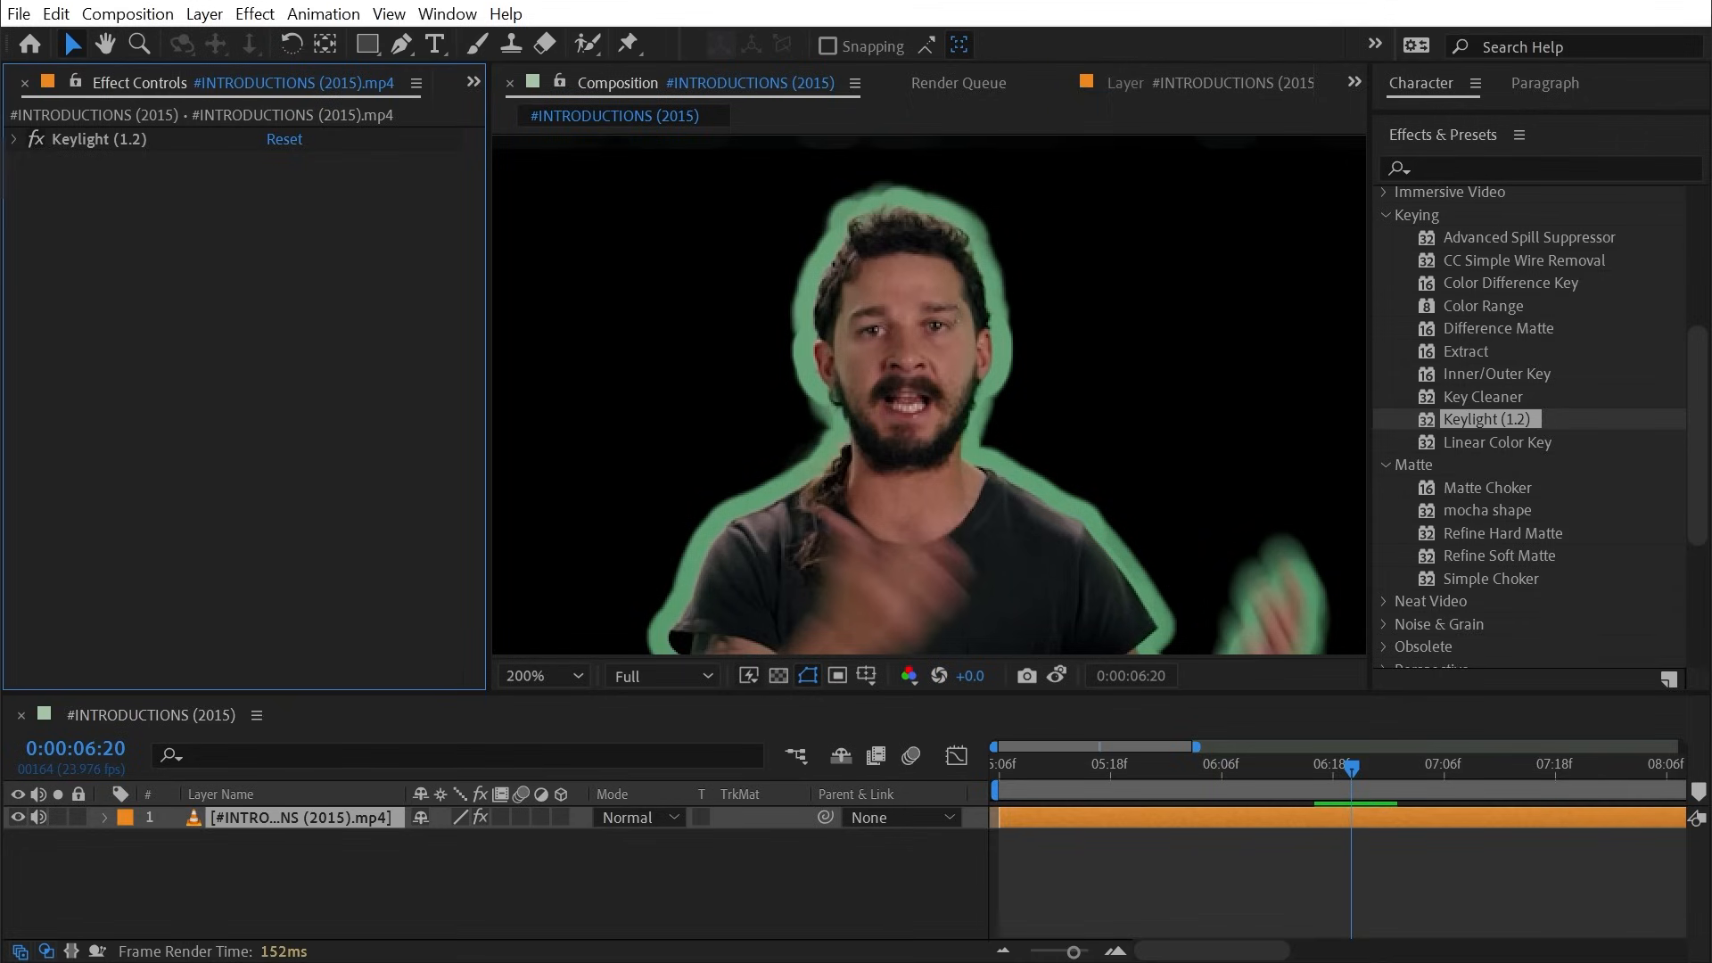
left_click(14, 139)
left_click(290, 480)
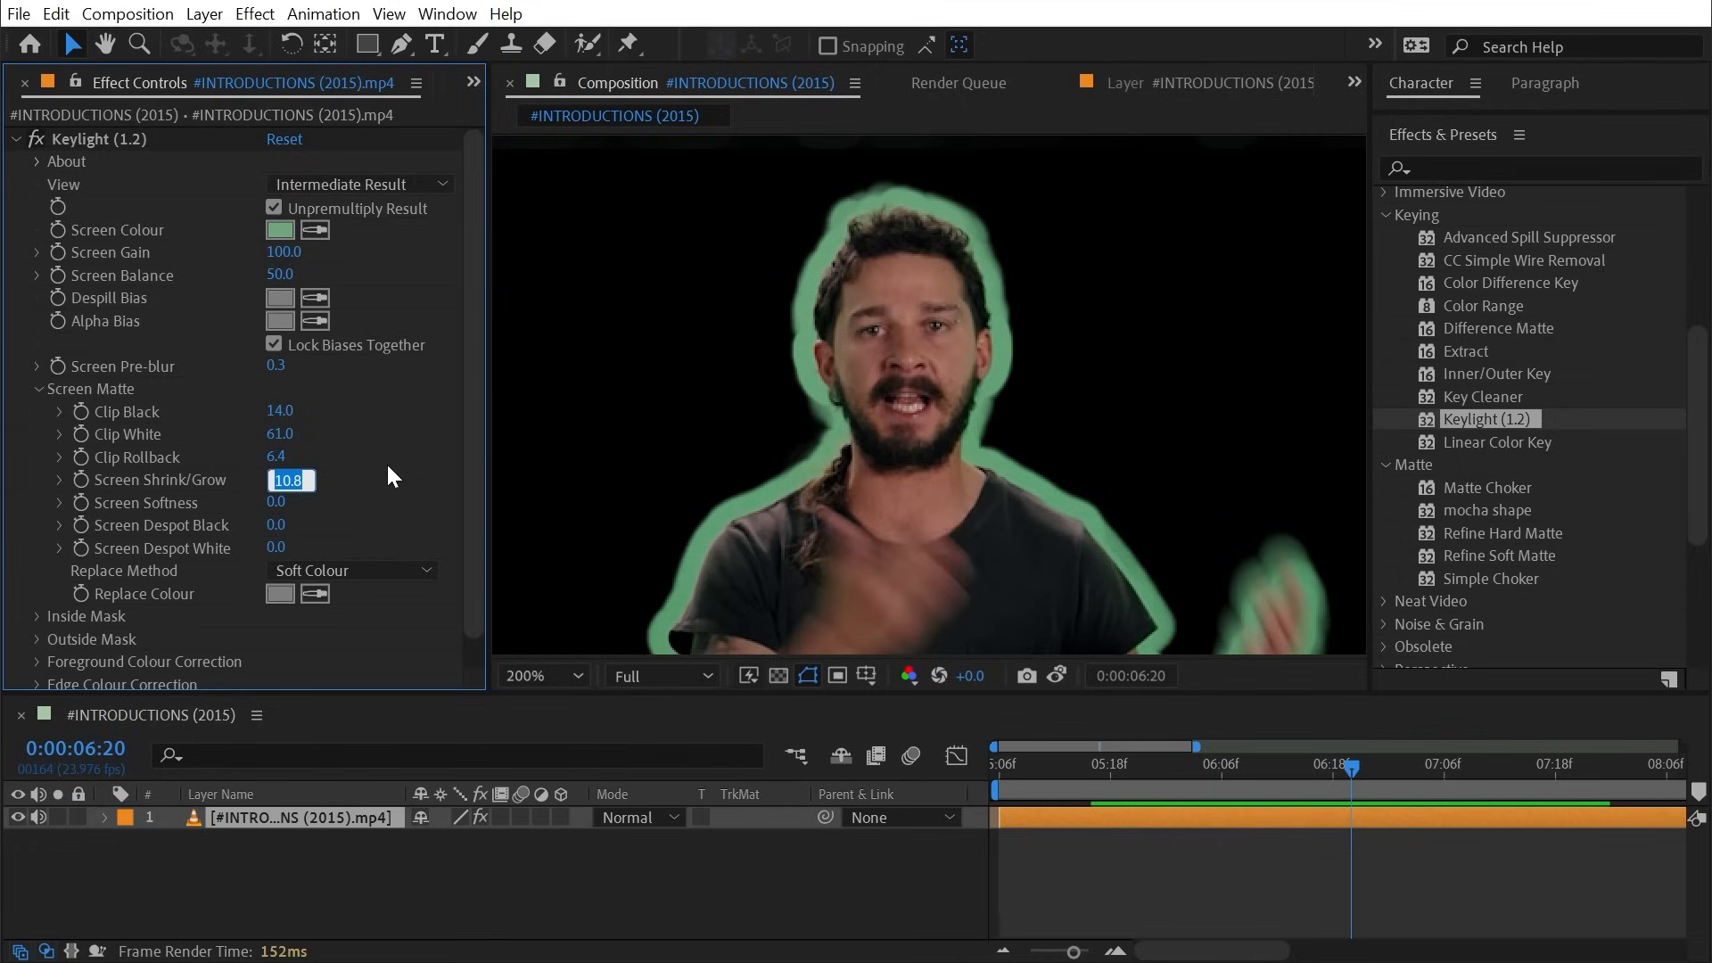
type("0")
key("Return")
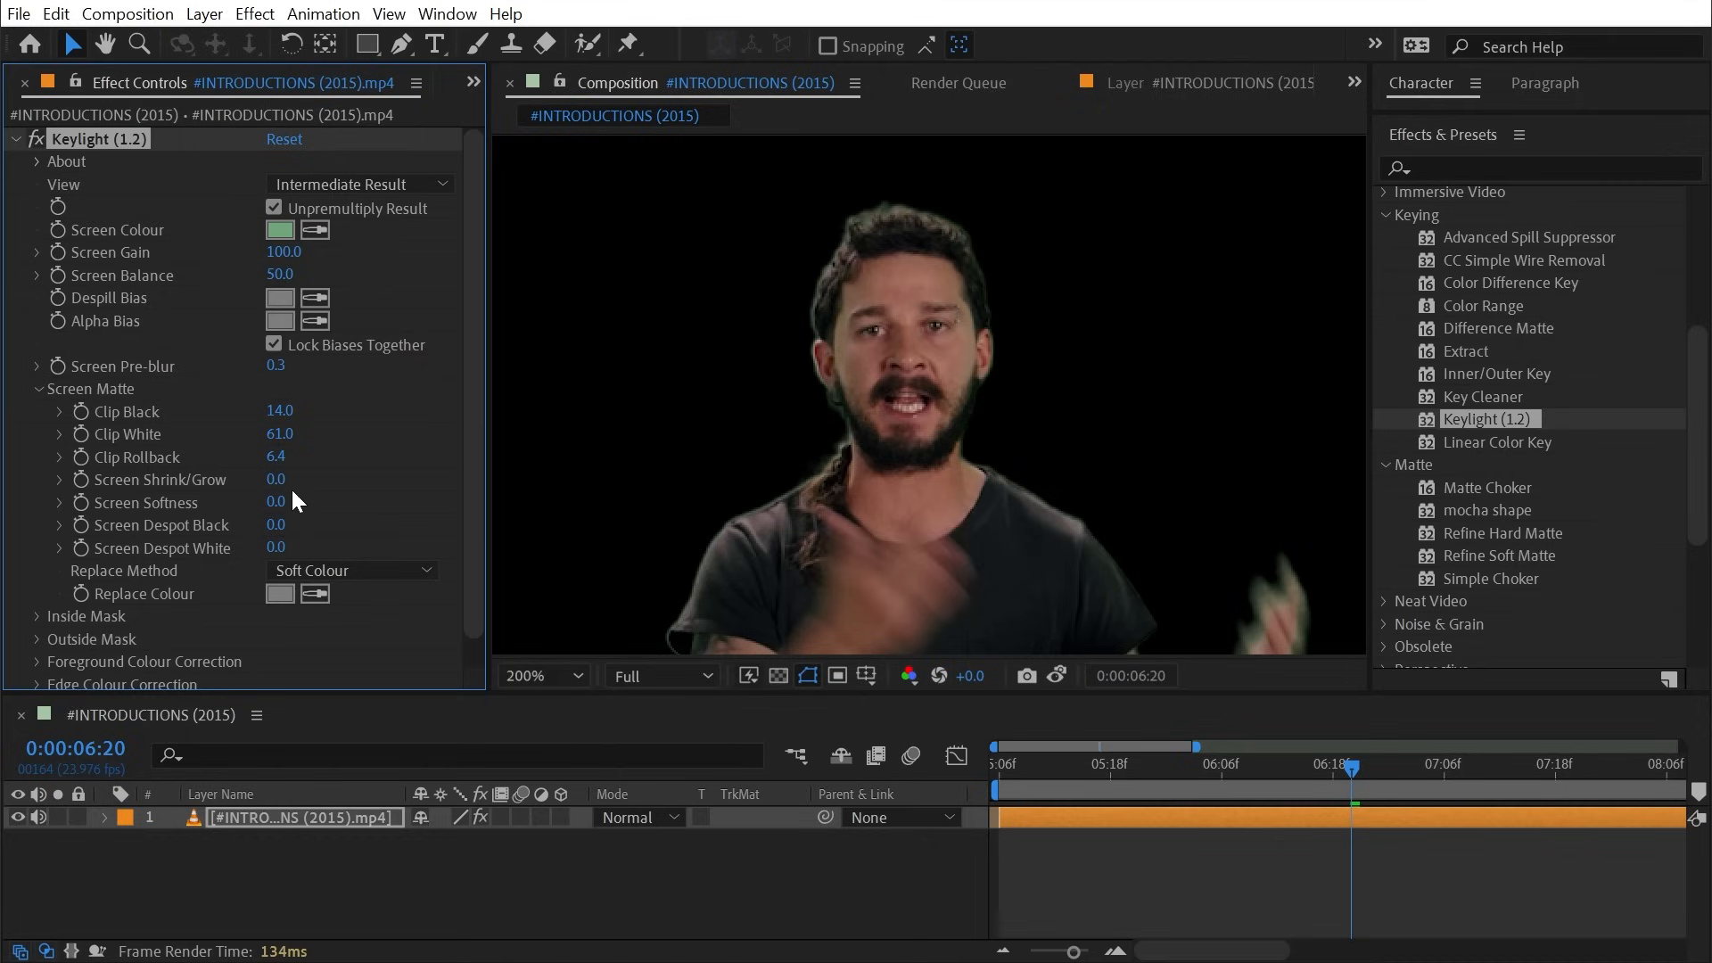
- Shrink the matte with Screen Shrink/Grow at -0.4 and set Keylight's View to Screen Matte
left_click_drag(279, 482, 269, 482)
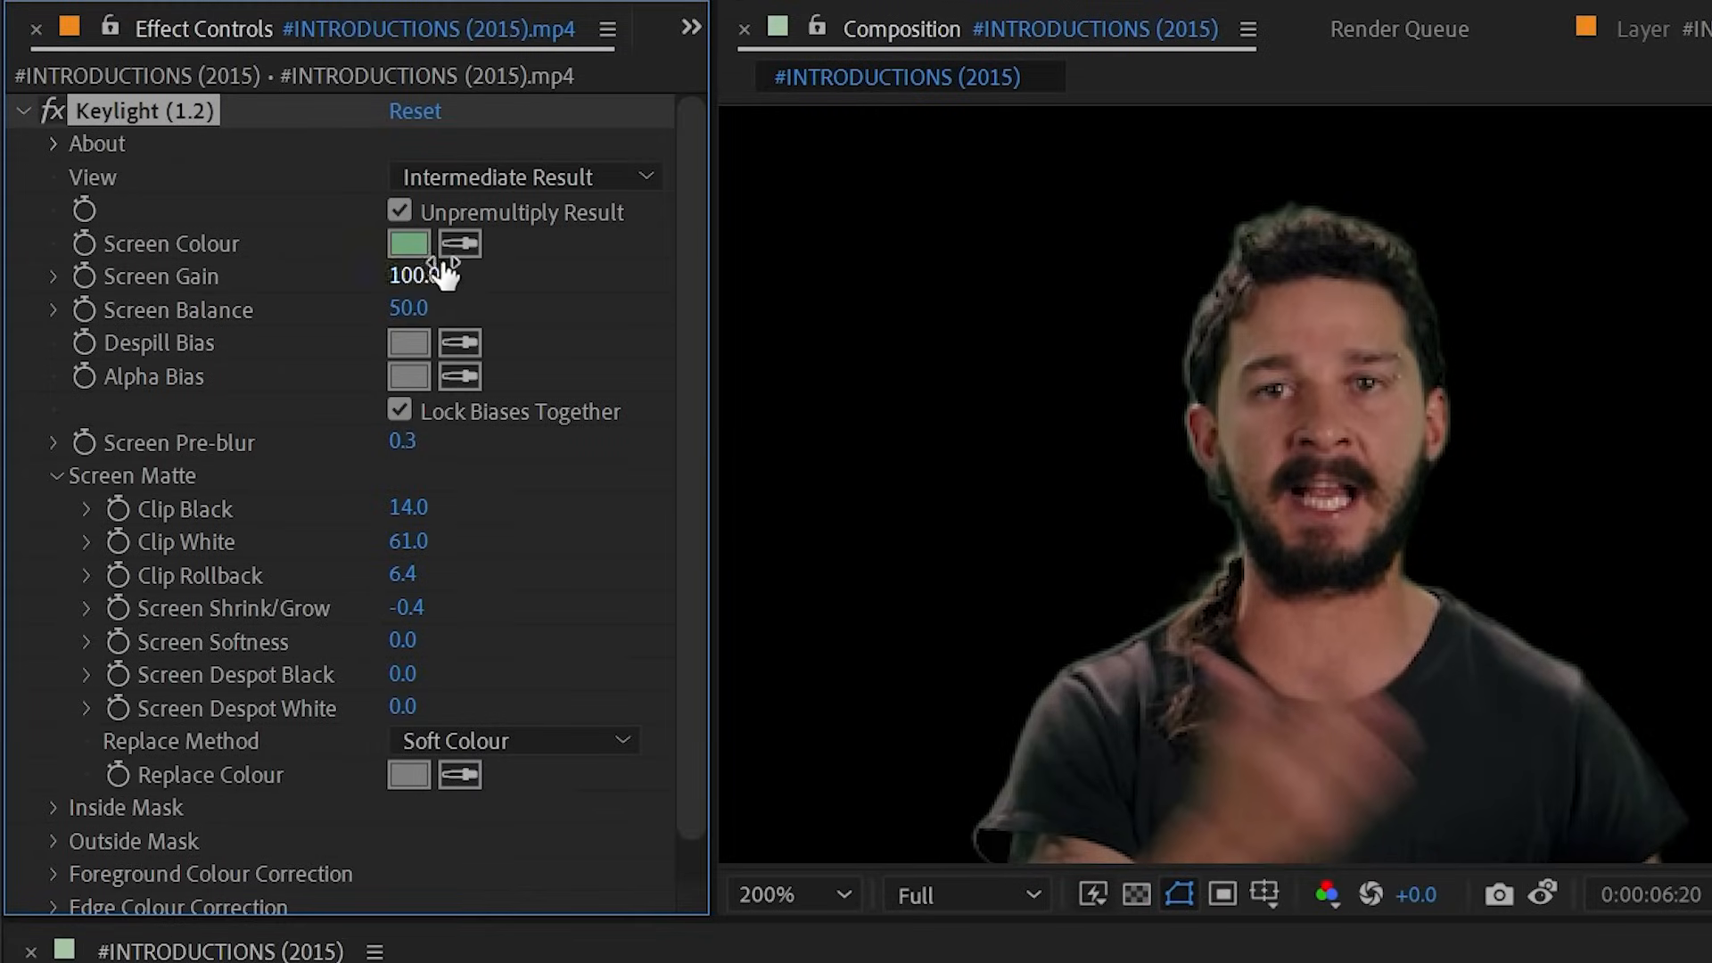
left_click(456, 179)
left_click(512, 378)
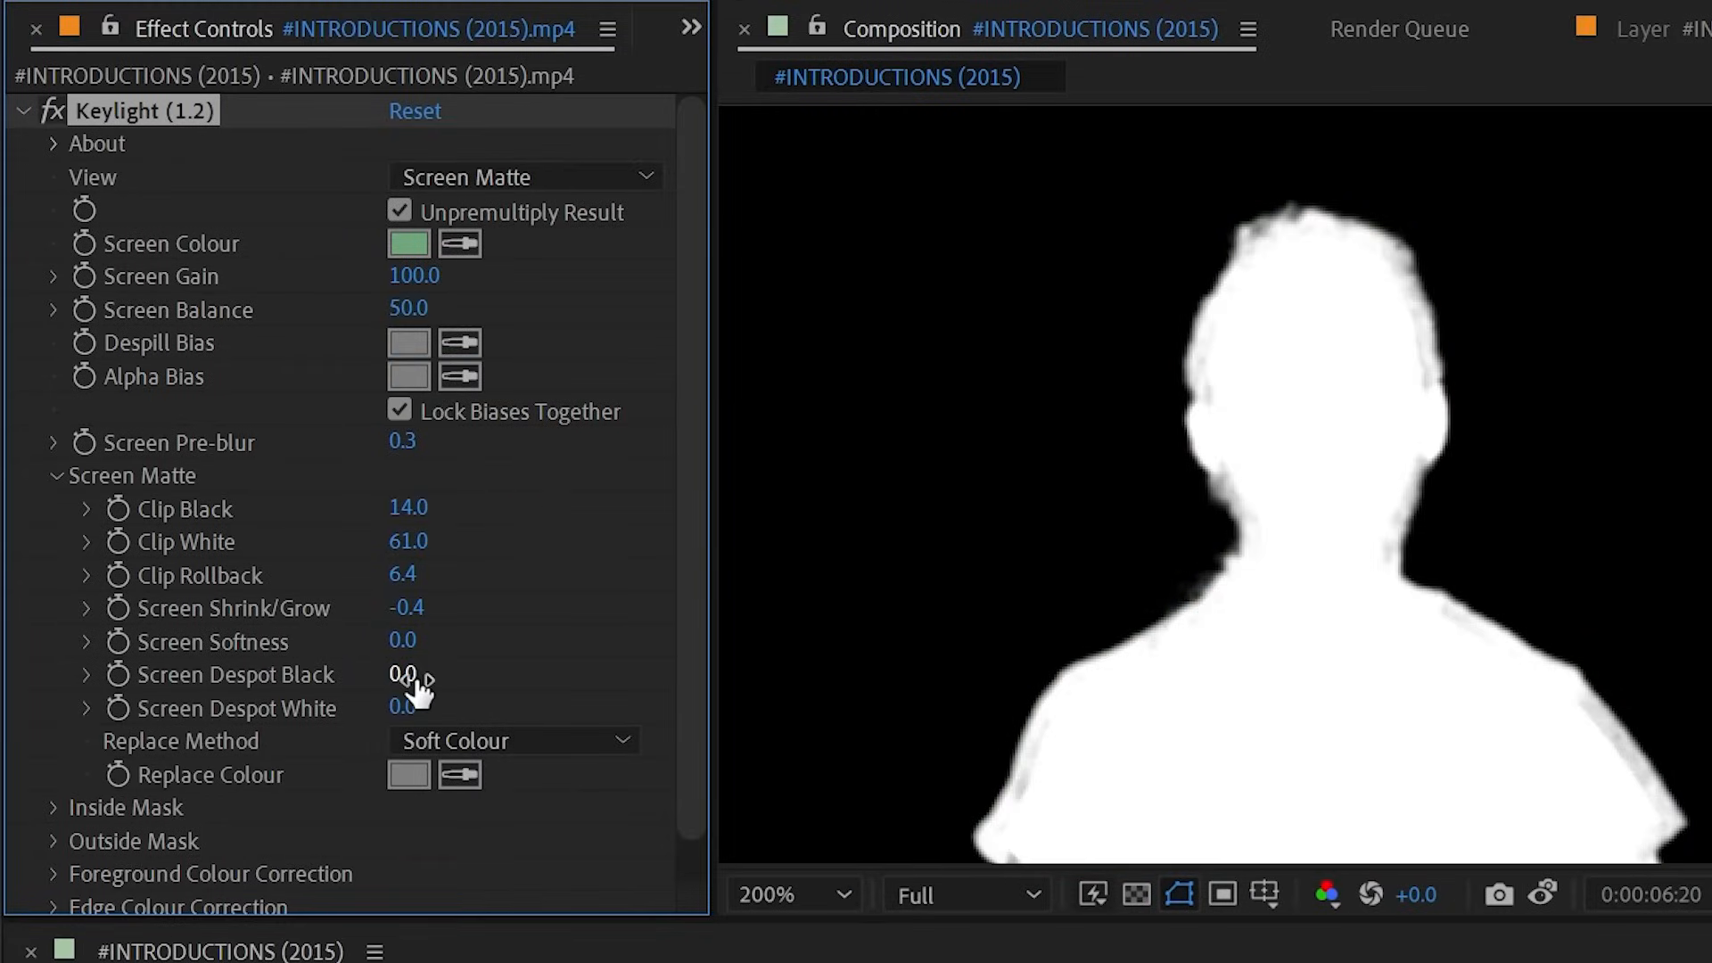
- Try softening the matte edge with Screen Softness at 9.0, and undo the change
left_click_drag(409, 642, 575, 644)
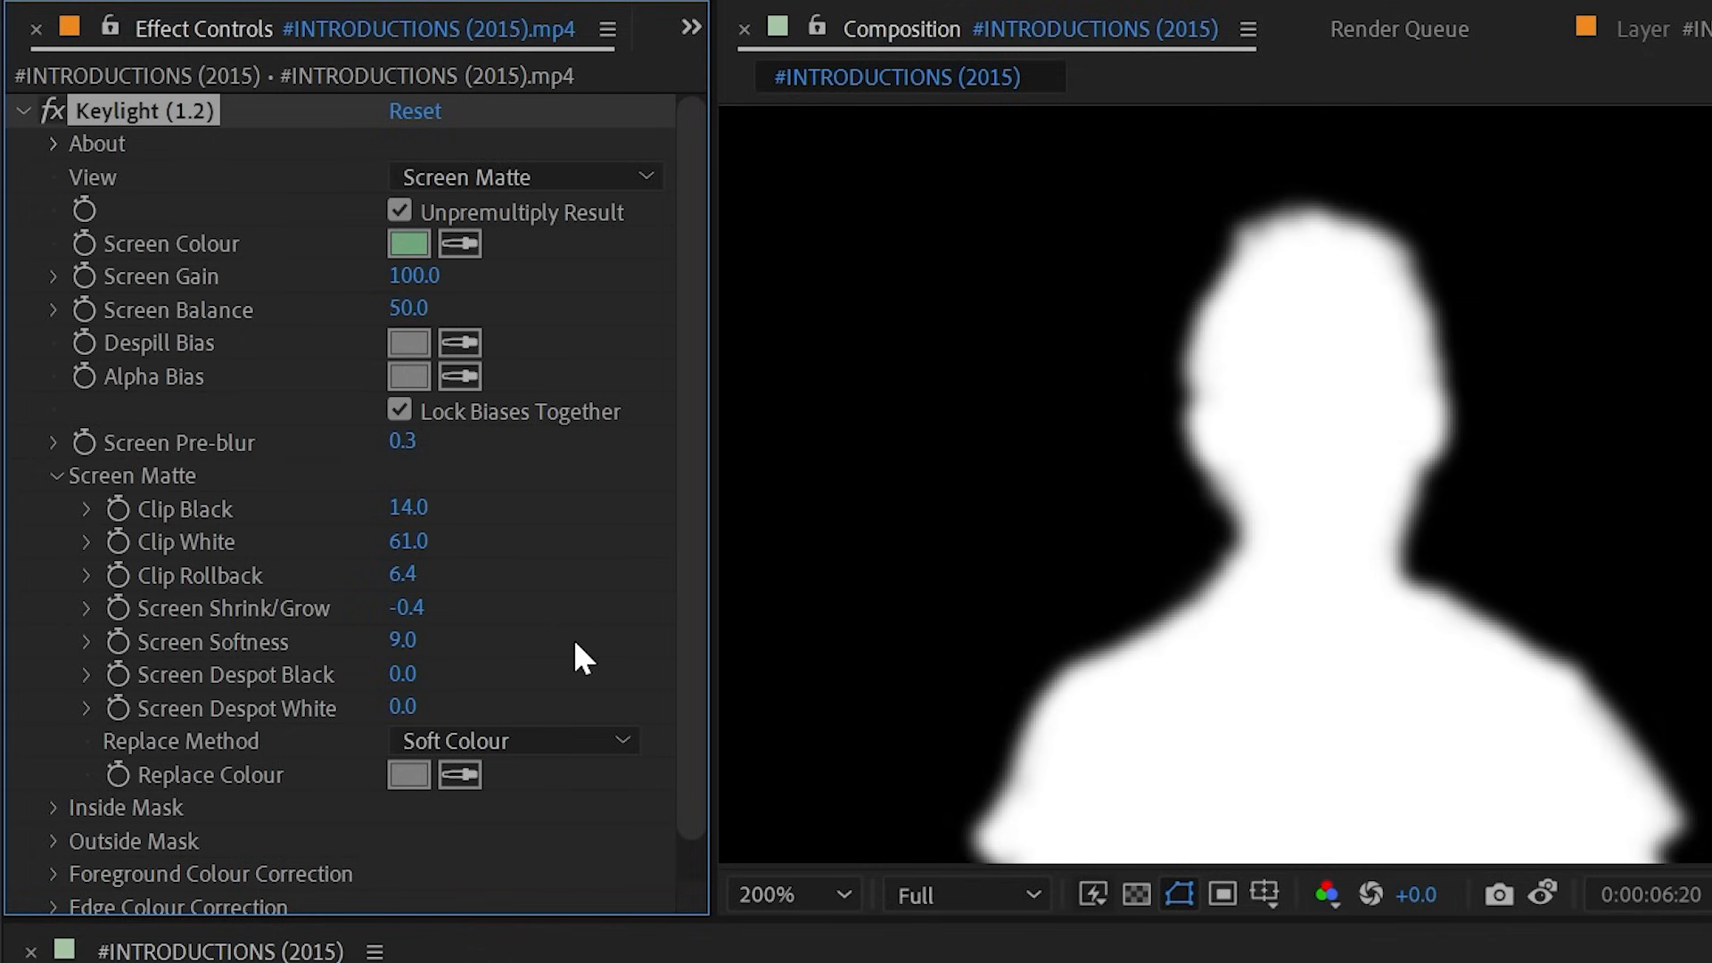
key("ctrl+z")
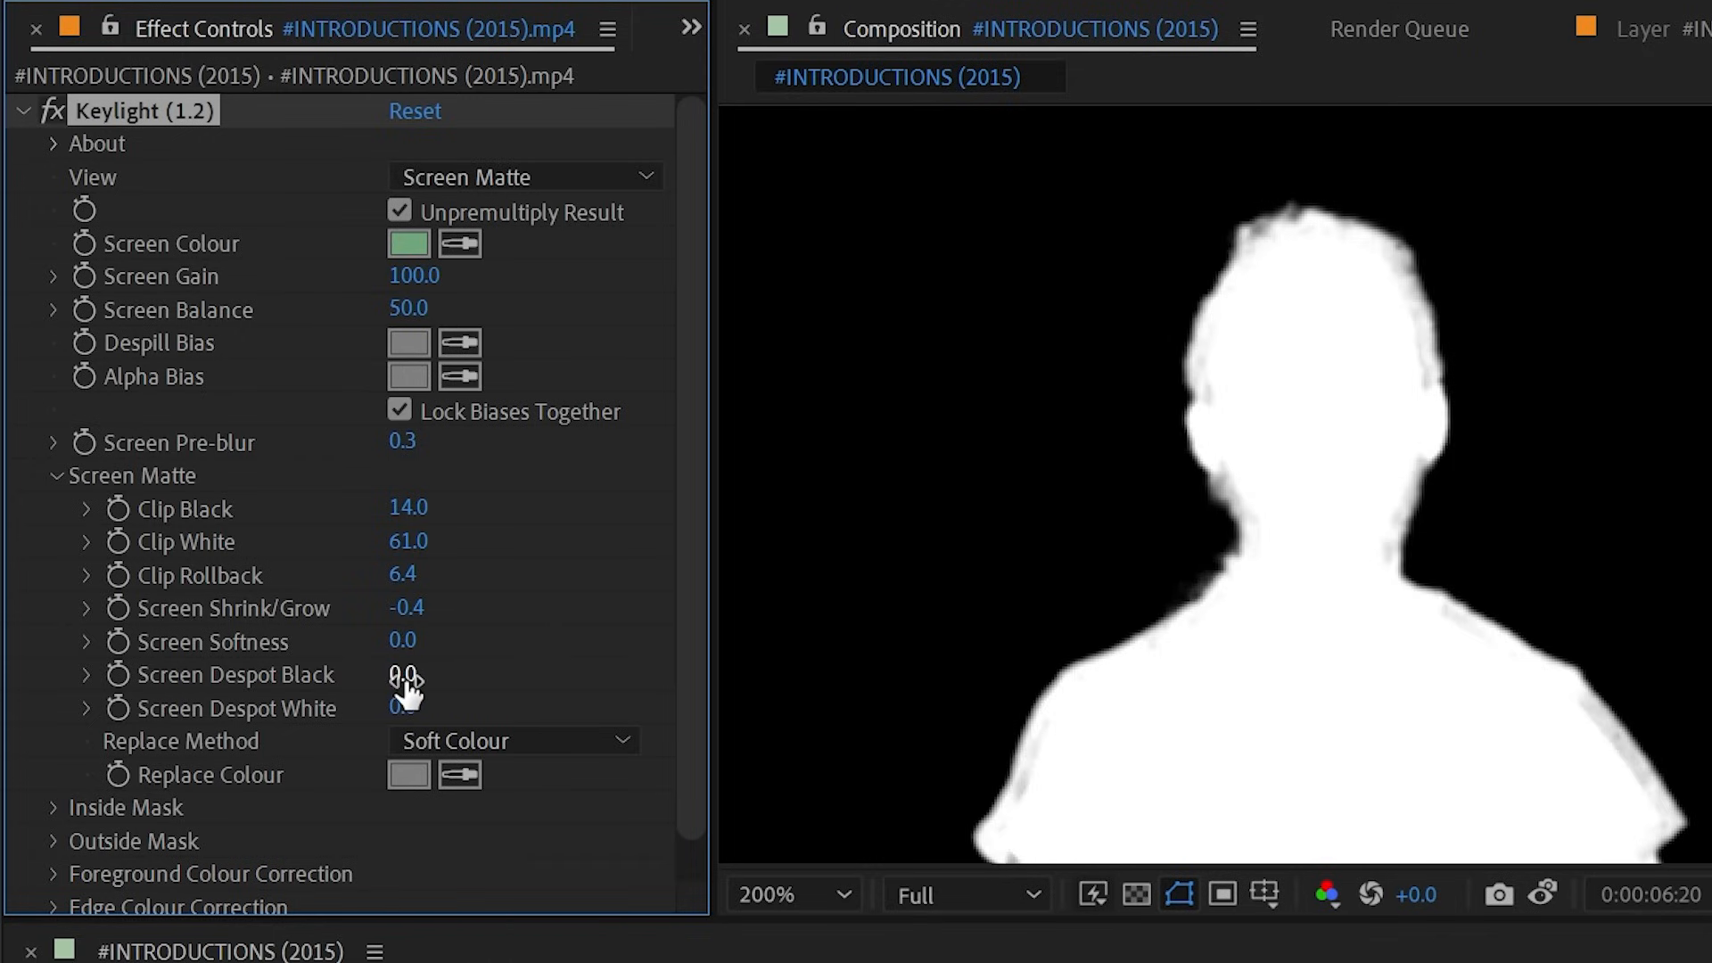
- Try raising Screen Despot Black on the matte, checking the gap between the legs against the unkeyed footage, and undo the change
left_click_drag(410, 679, 502, 675)
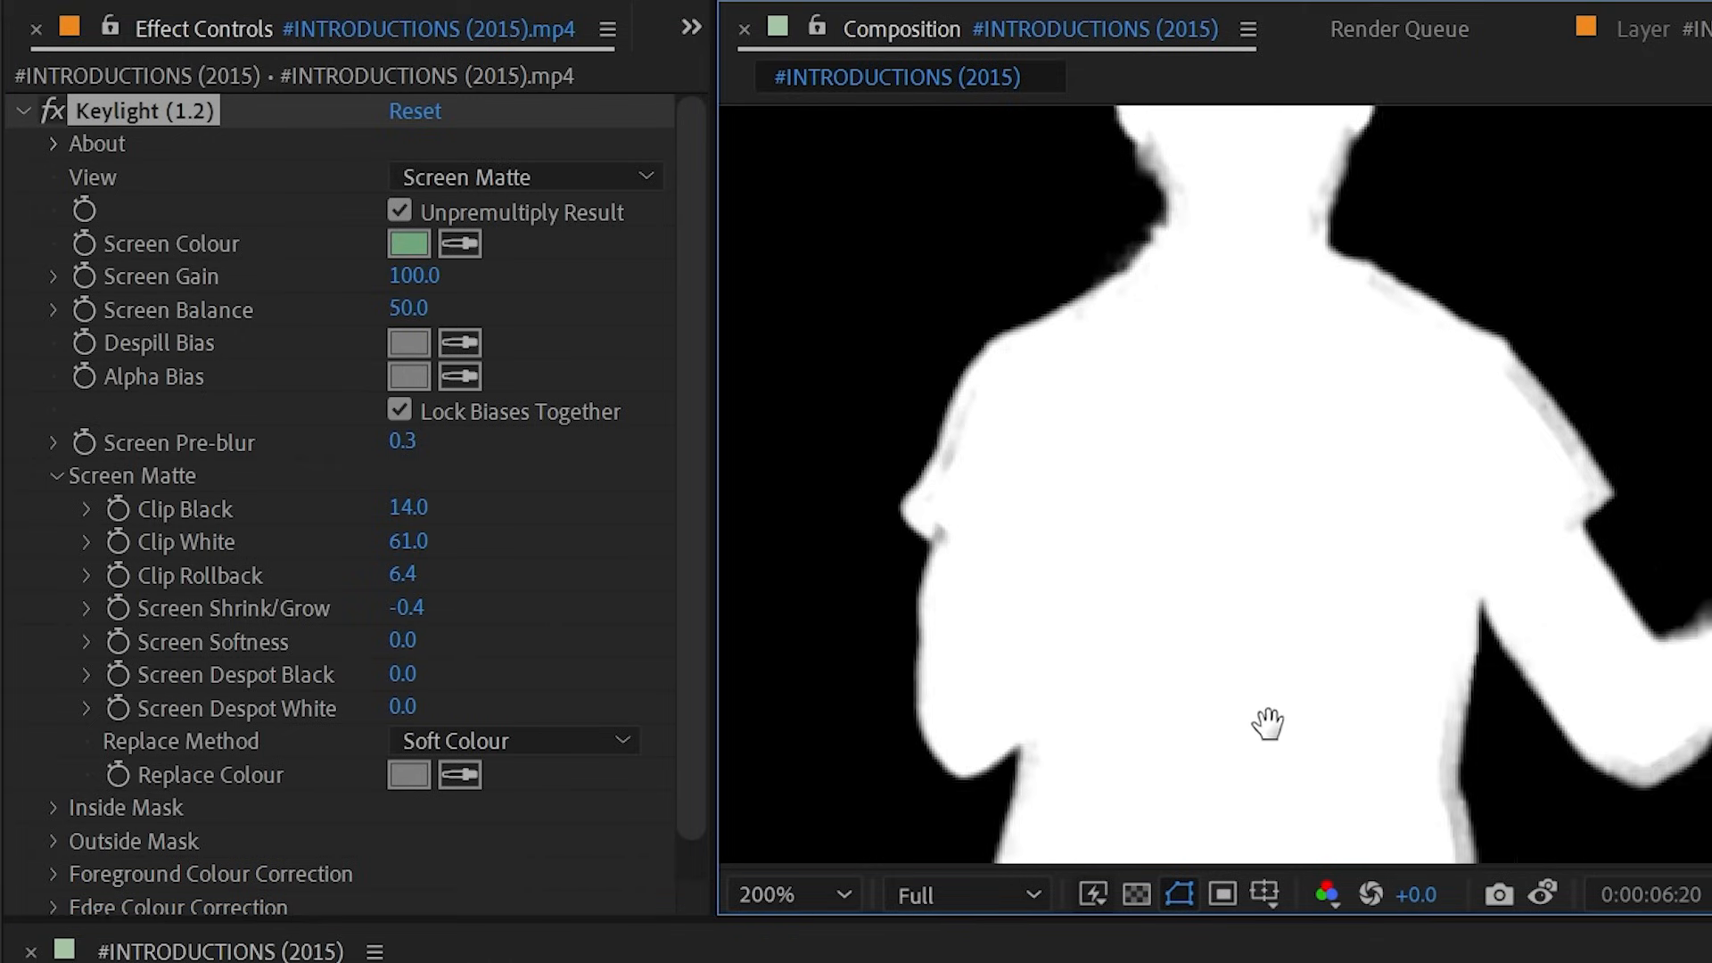
left_click_drag(1268, 723, 1432, 90)
left_click(51, 108)
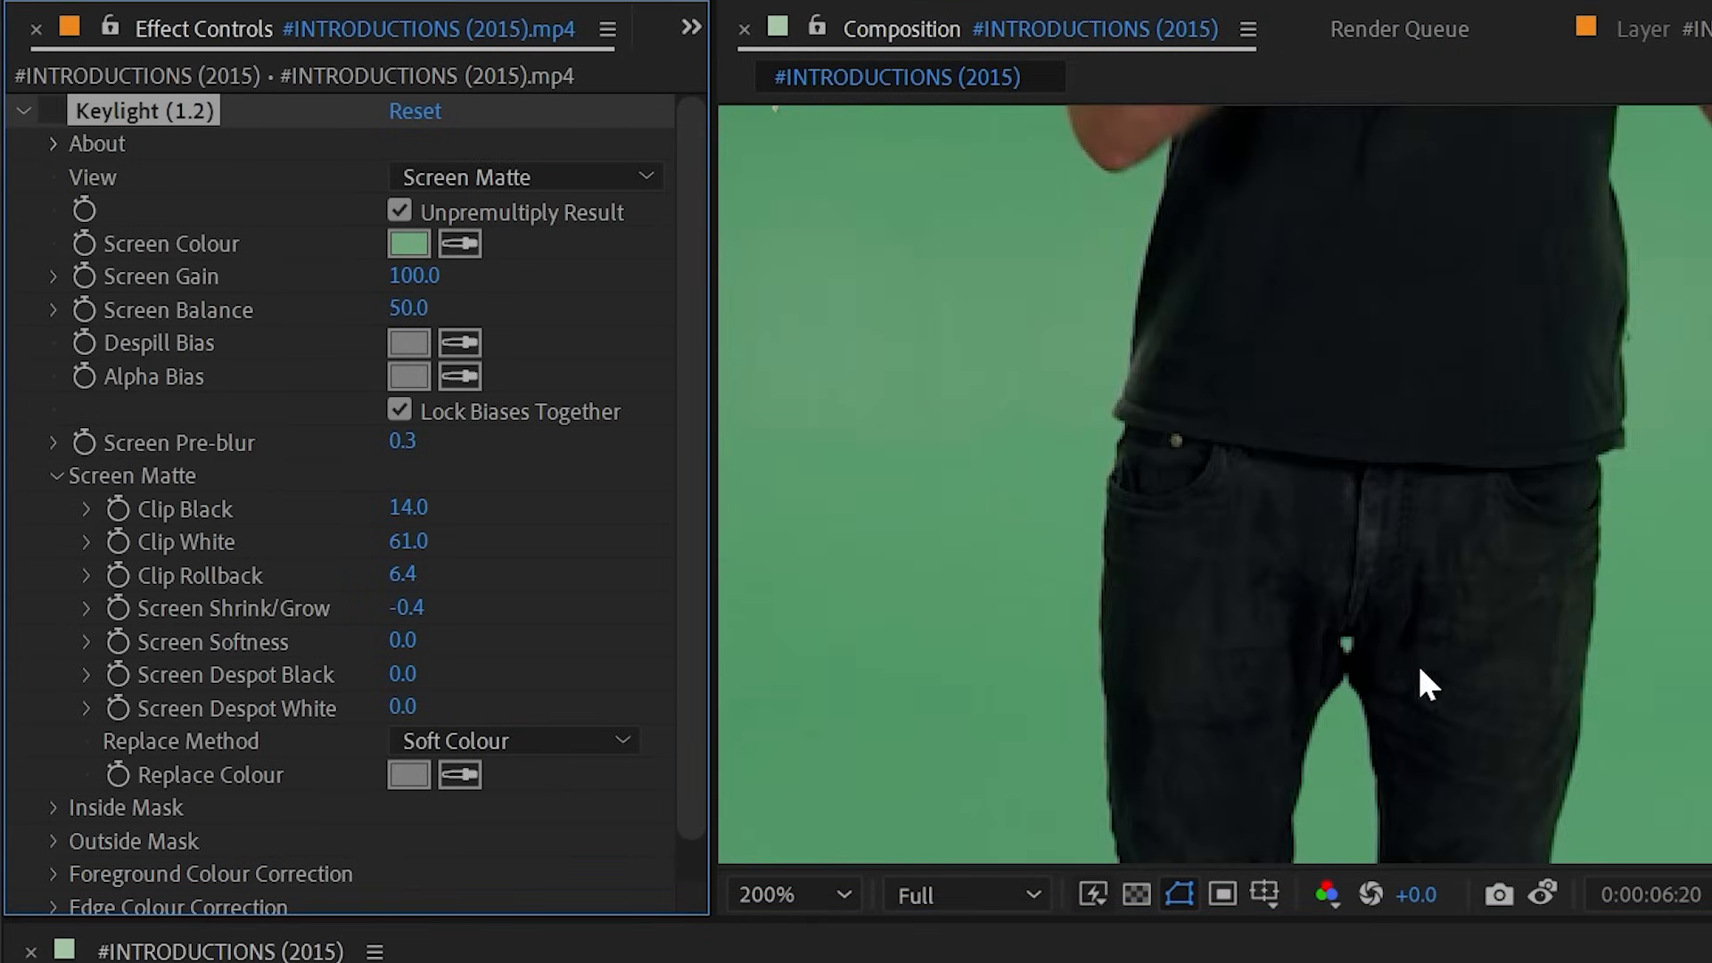
left_click(51, 108)
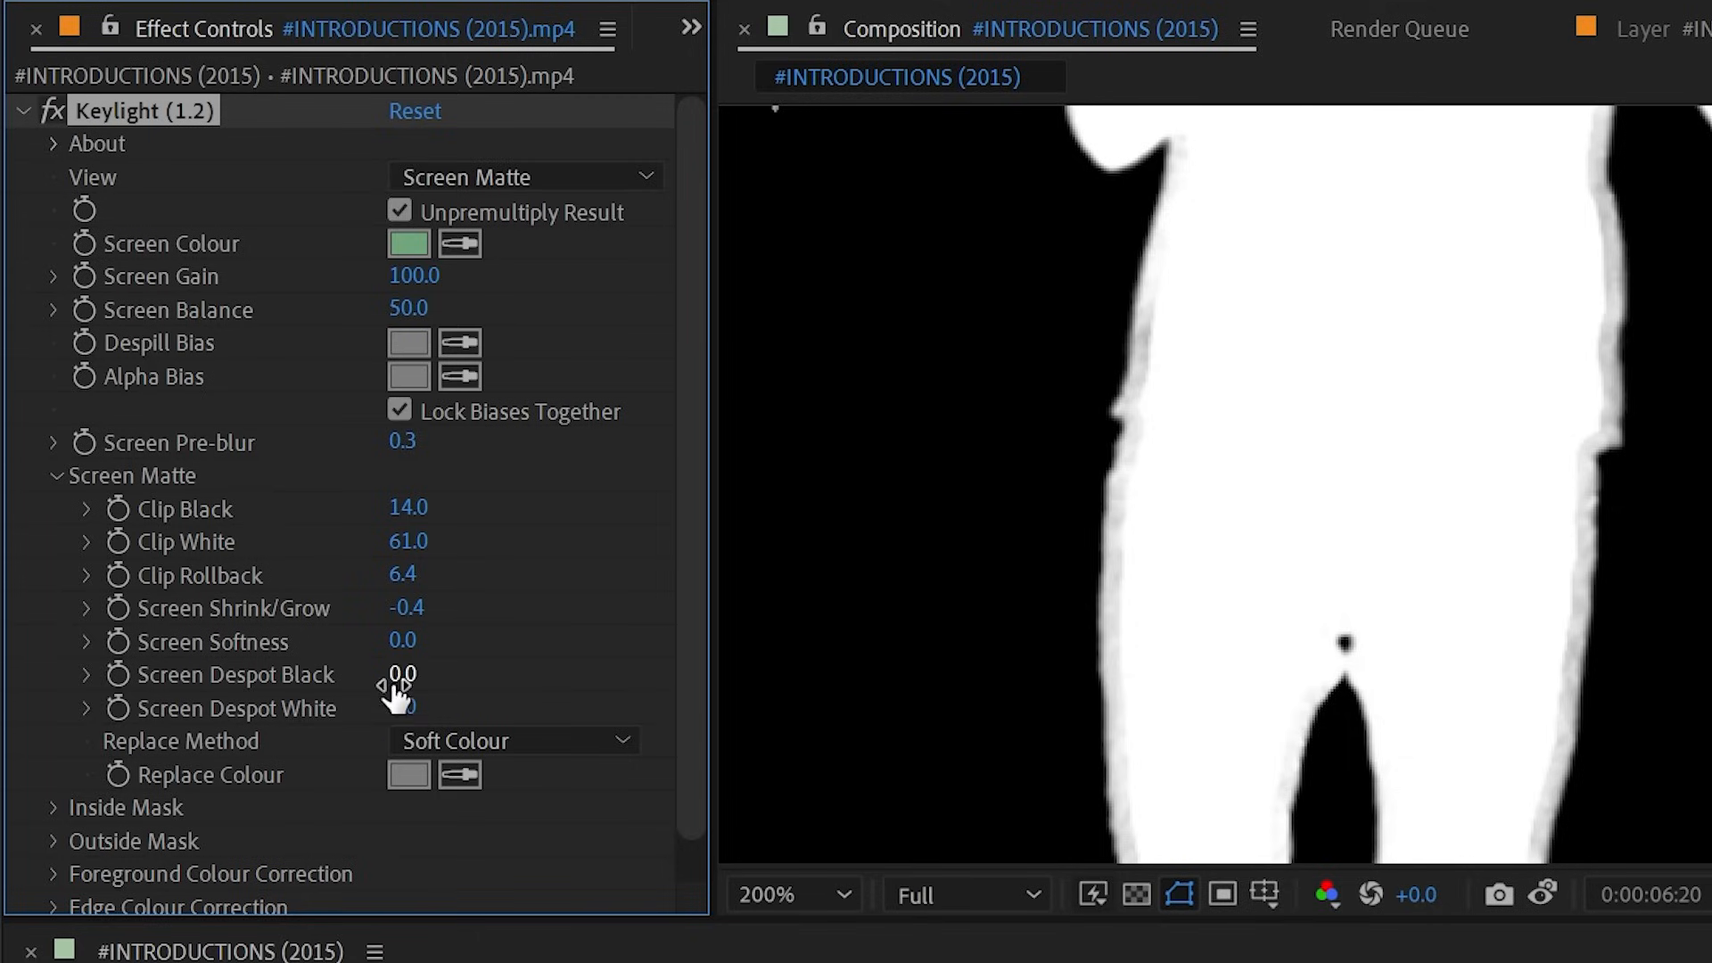
left_click_drag(405, 682, 458, 675)
key("ctrl+z")
- Set Screen Despot White to 2.9 and switch Keylight's View to Final Result
left_click_drag(1371, 297, 1268, 807)
left_click_drag(1337, 561, 1234, 797)
left_click_drag(404, 706, 478, 710)
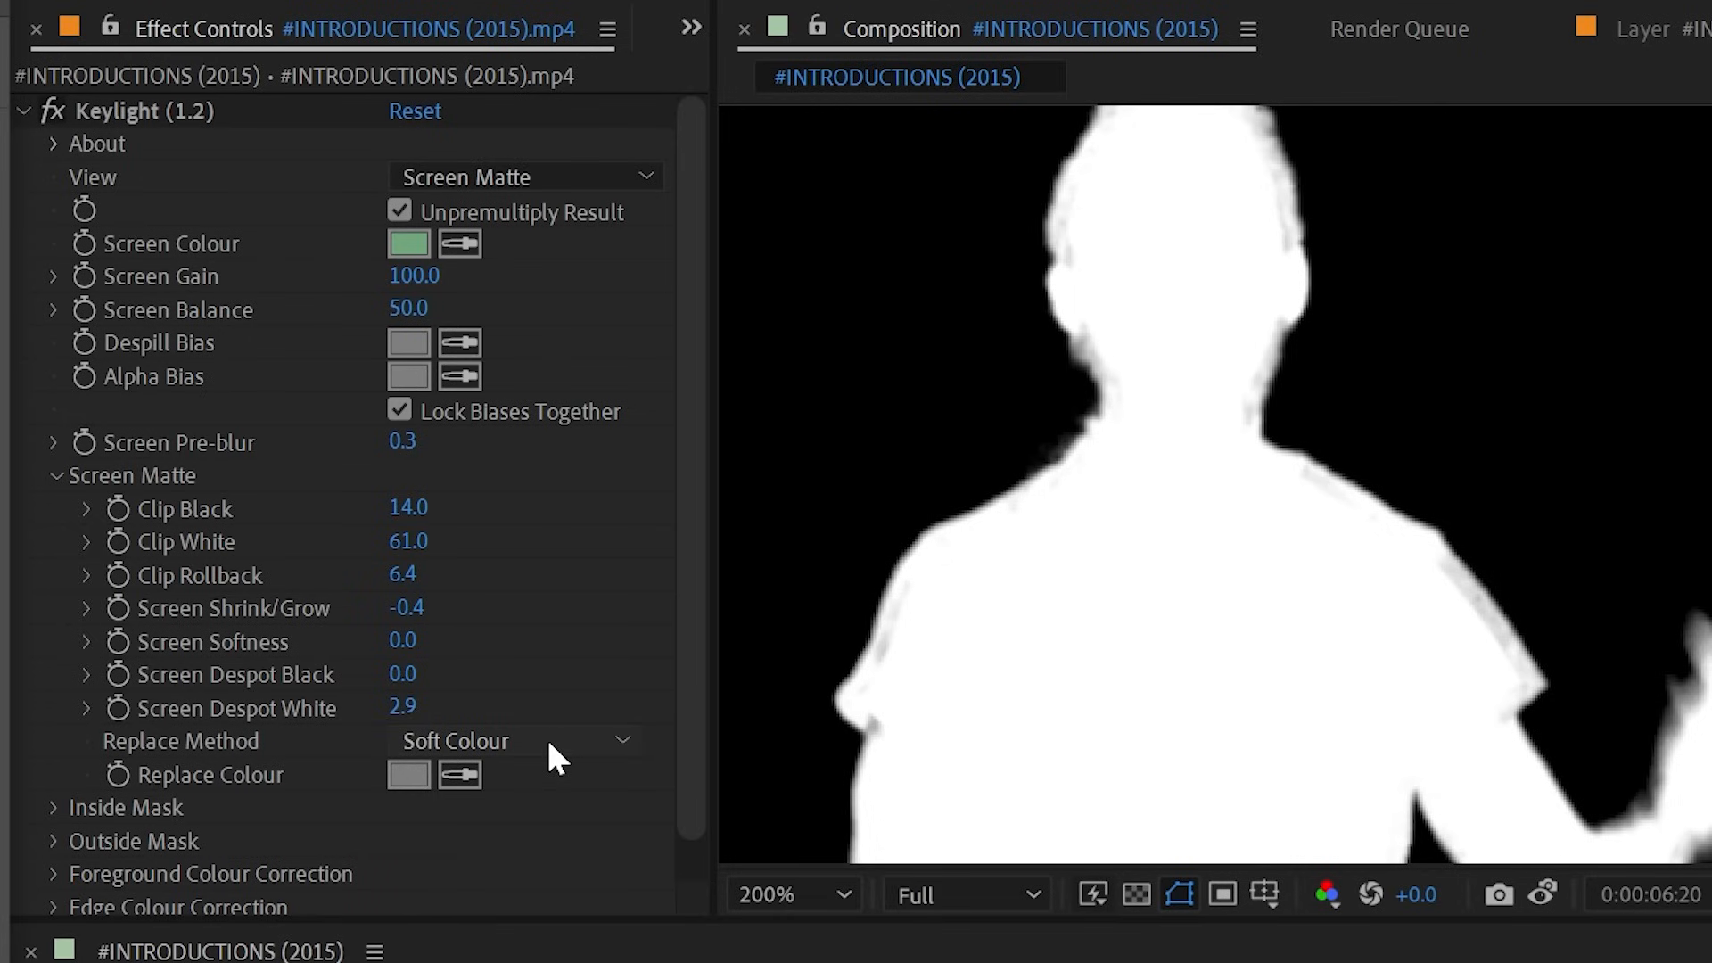
left_click(562, 179)
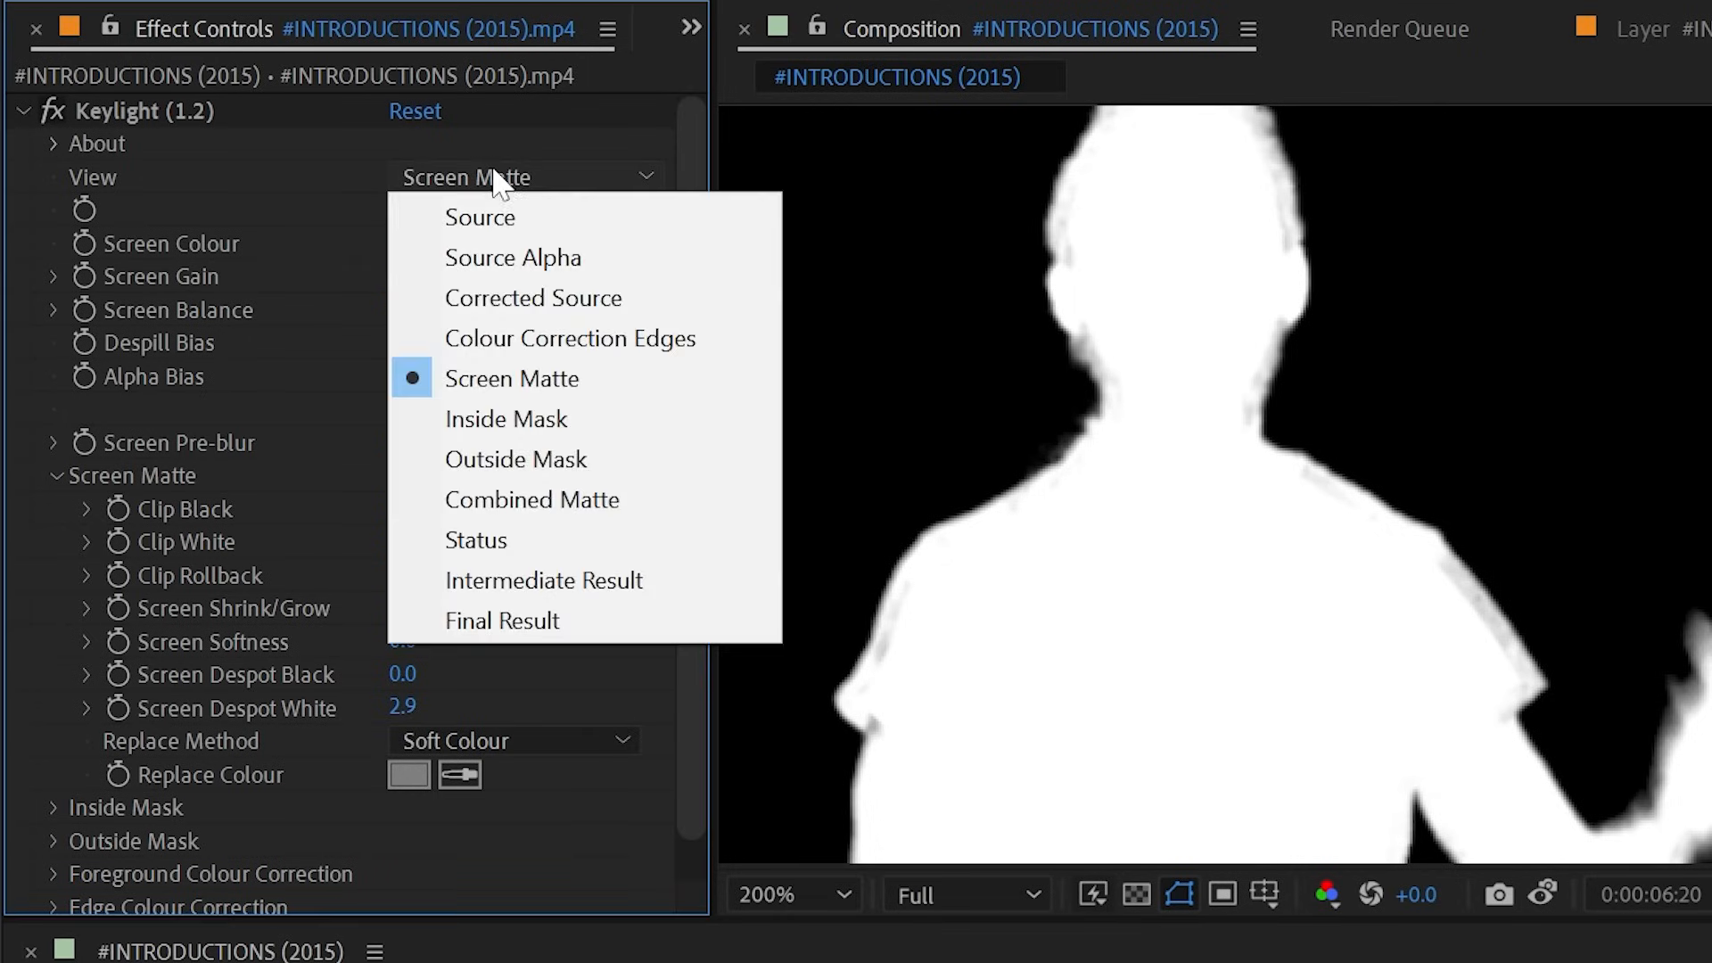
left_click(610, 629)
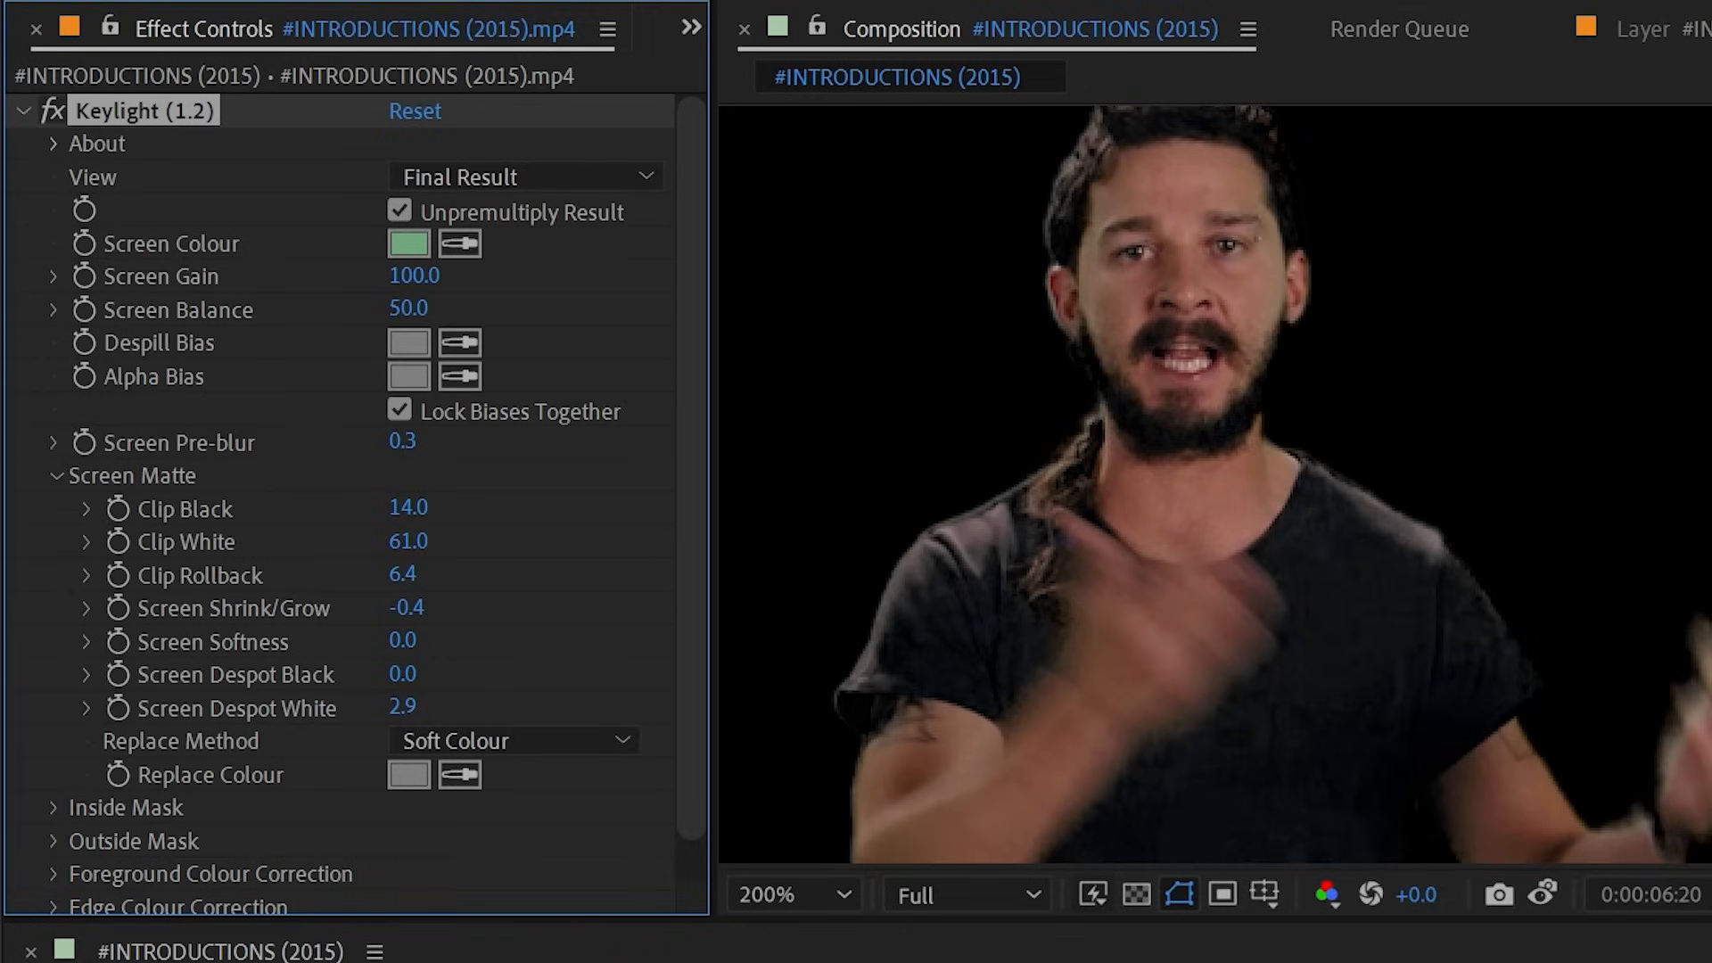
- Change Keylight's Replace Method to Hard Colour
left_click_drag(1116, 178, 1129, 273)
left_click_drag(1141, 408, 1184, 248)
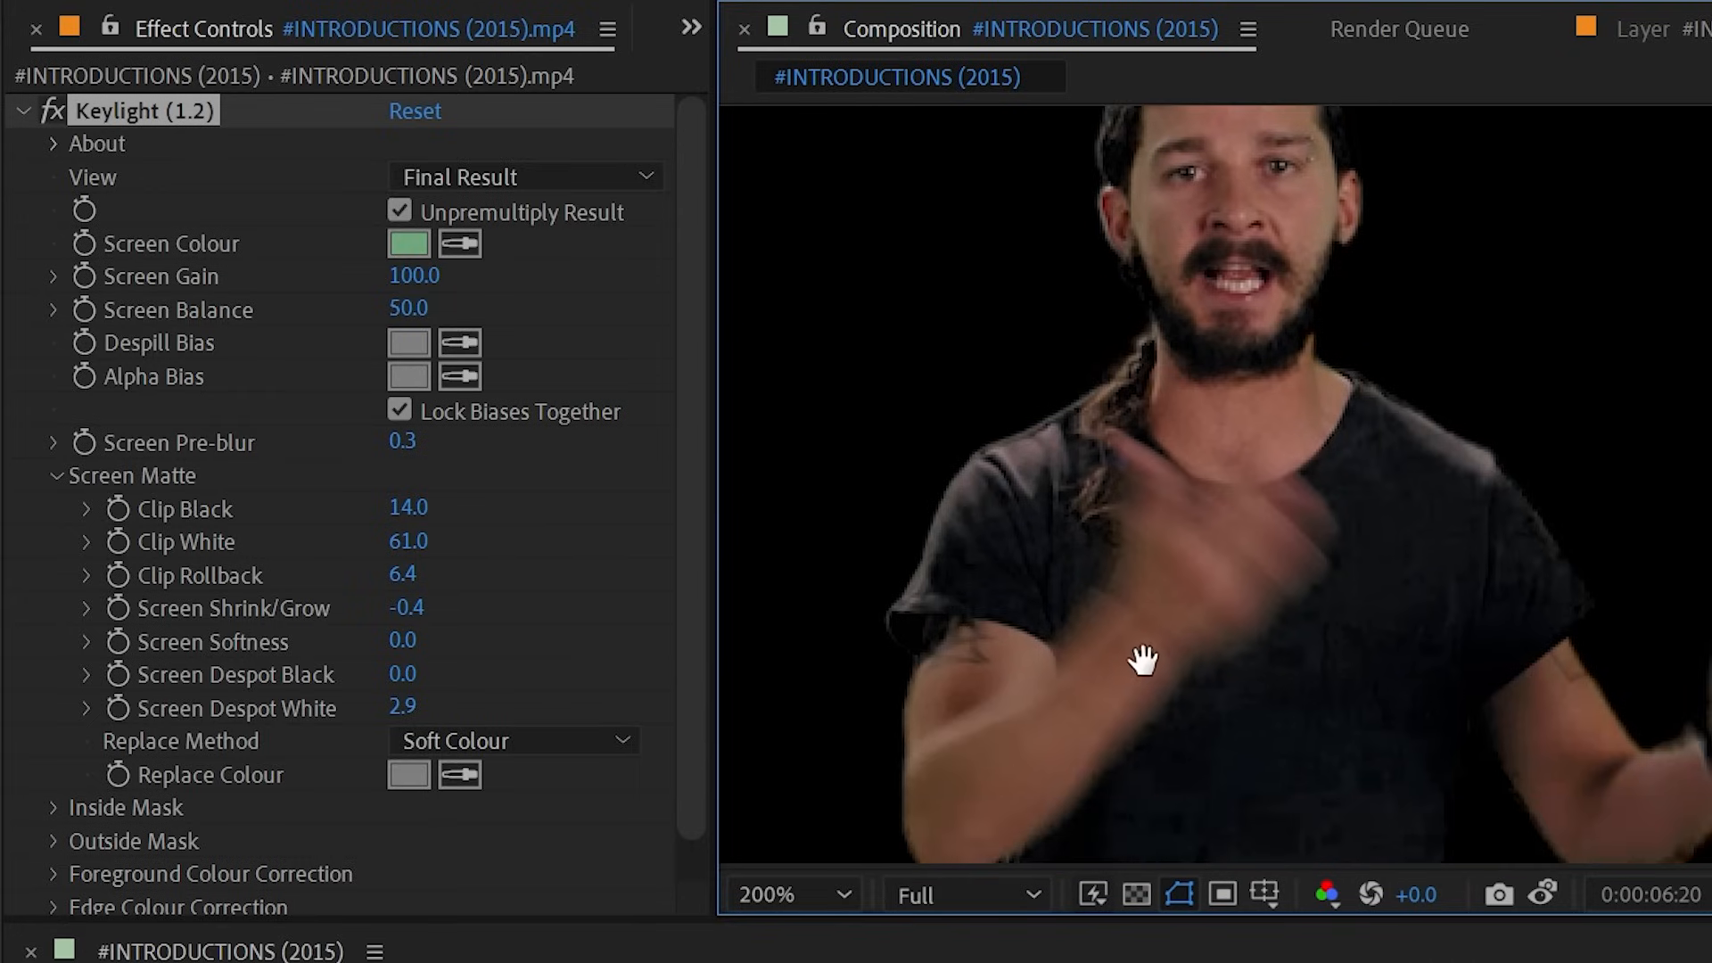
left_click_drag(1138, 658, 1097, 562)
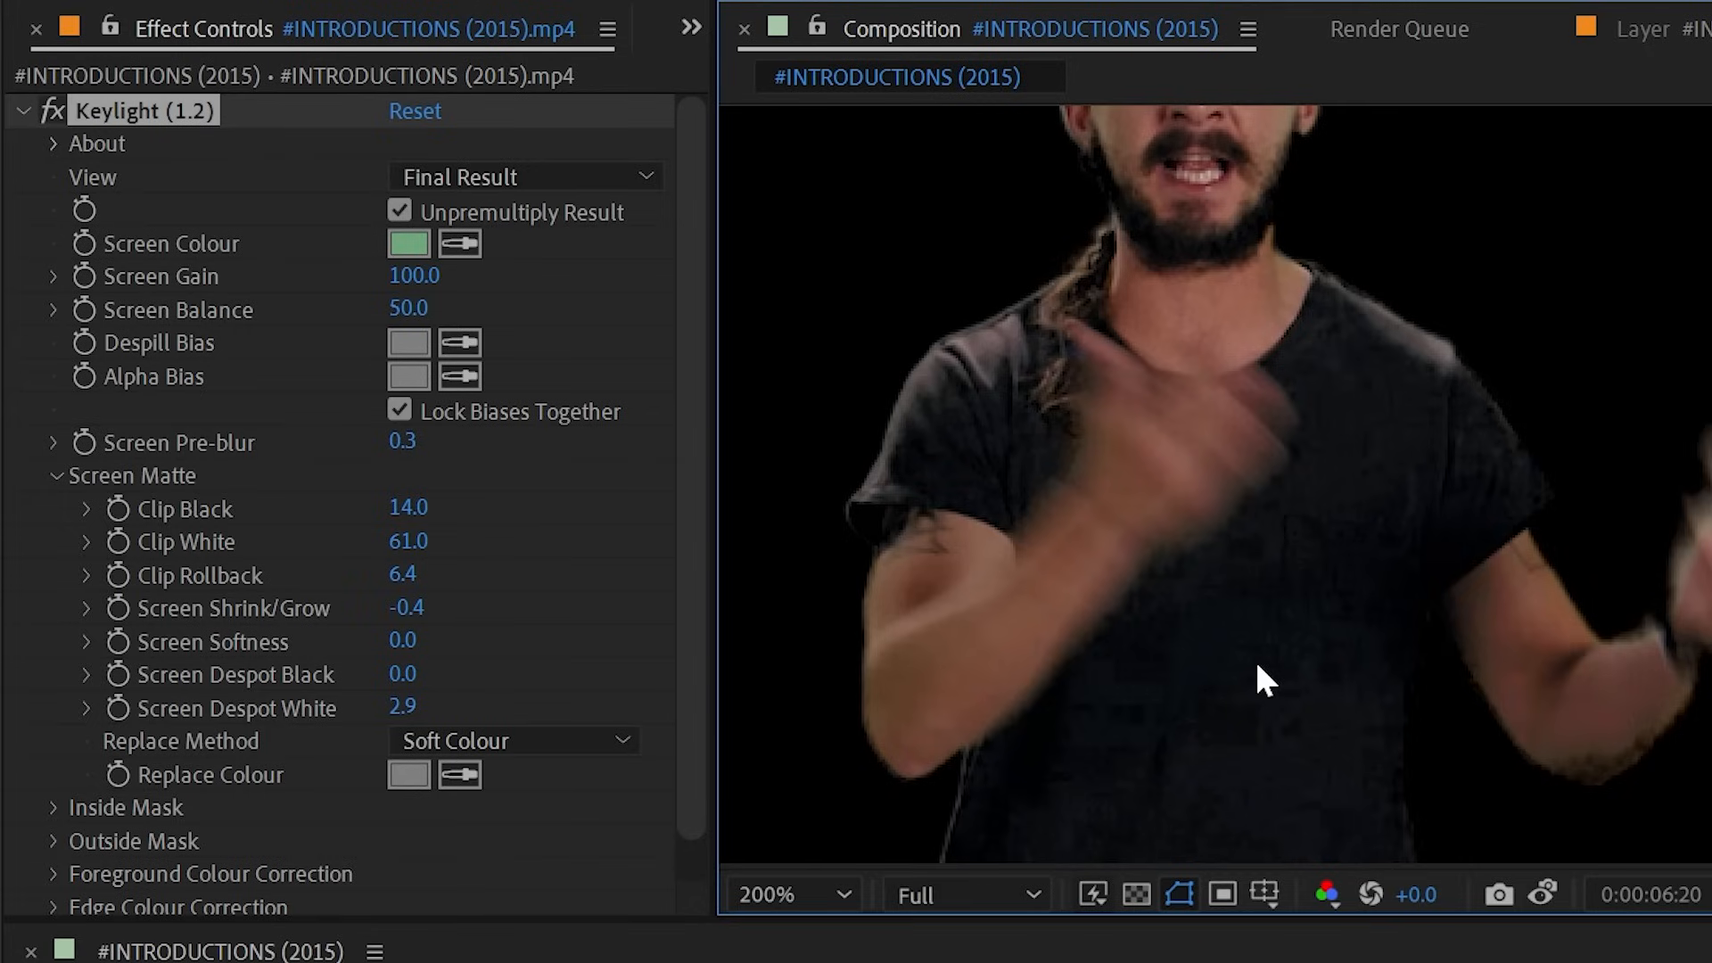
left_click_drag(1388, 386, 1361, 633)
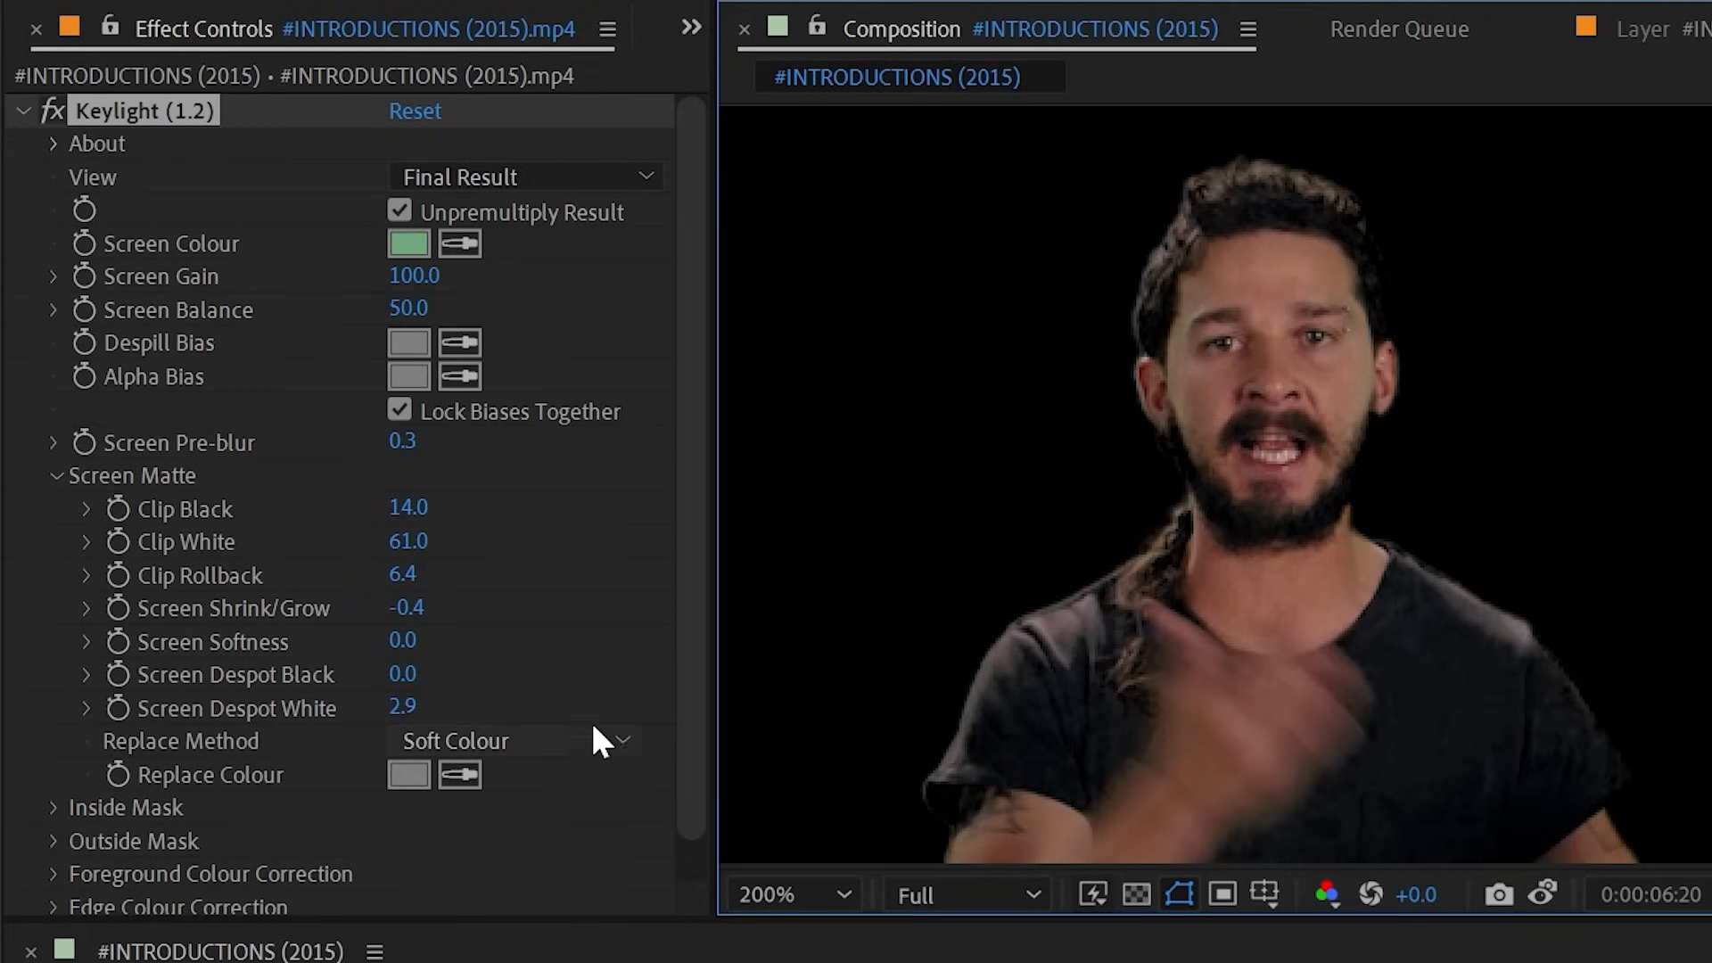
left_click(540, 749)
left_click(584, 862)
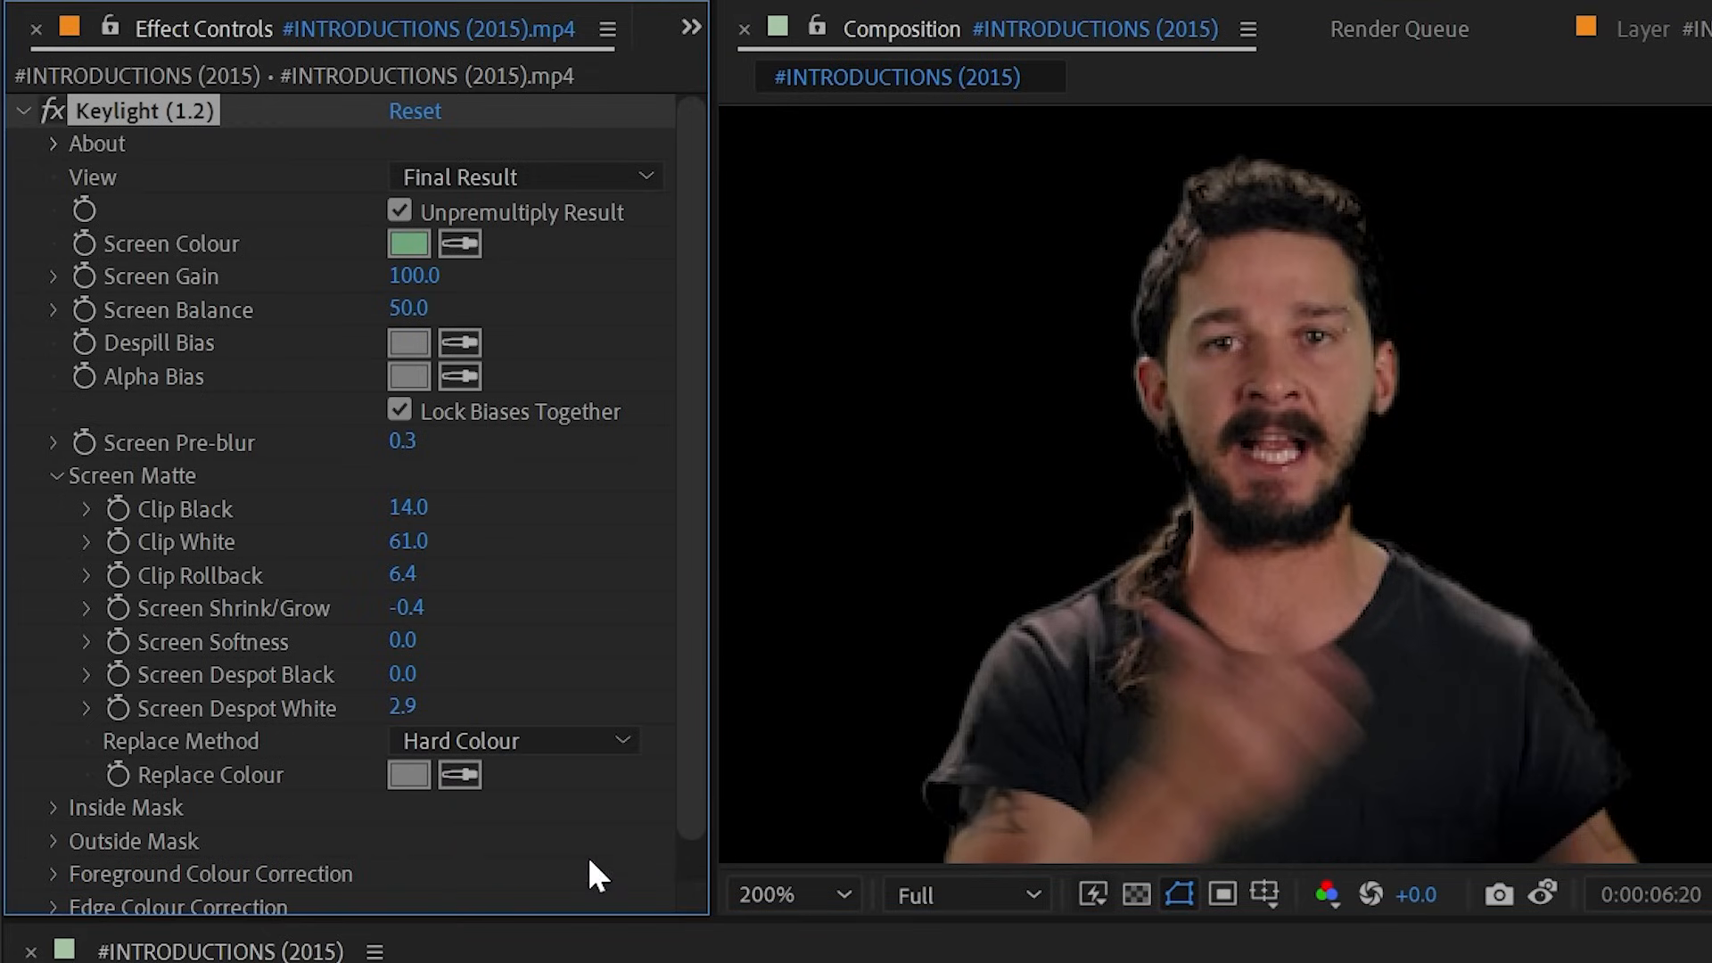
- Compare the shirt and arm edges under the Soft Colour and Hard Colour replace methods by repeatedly undoing and redoing the change
left_click_drag(1489, 764, 1242, 295)
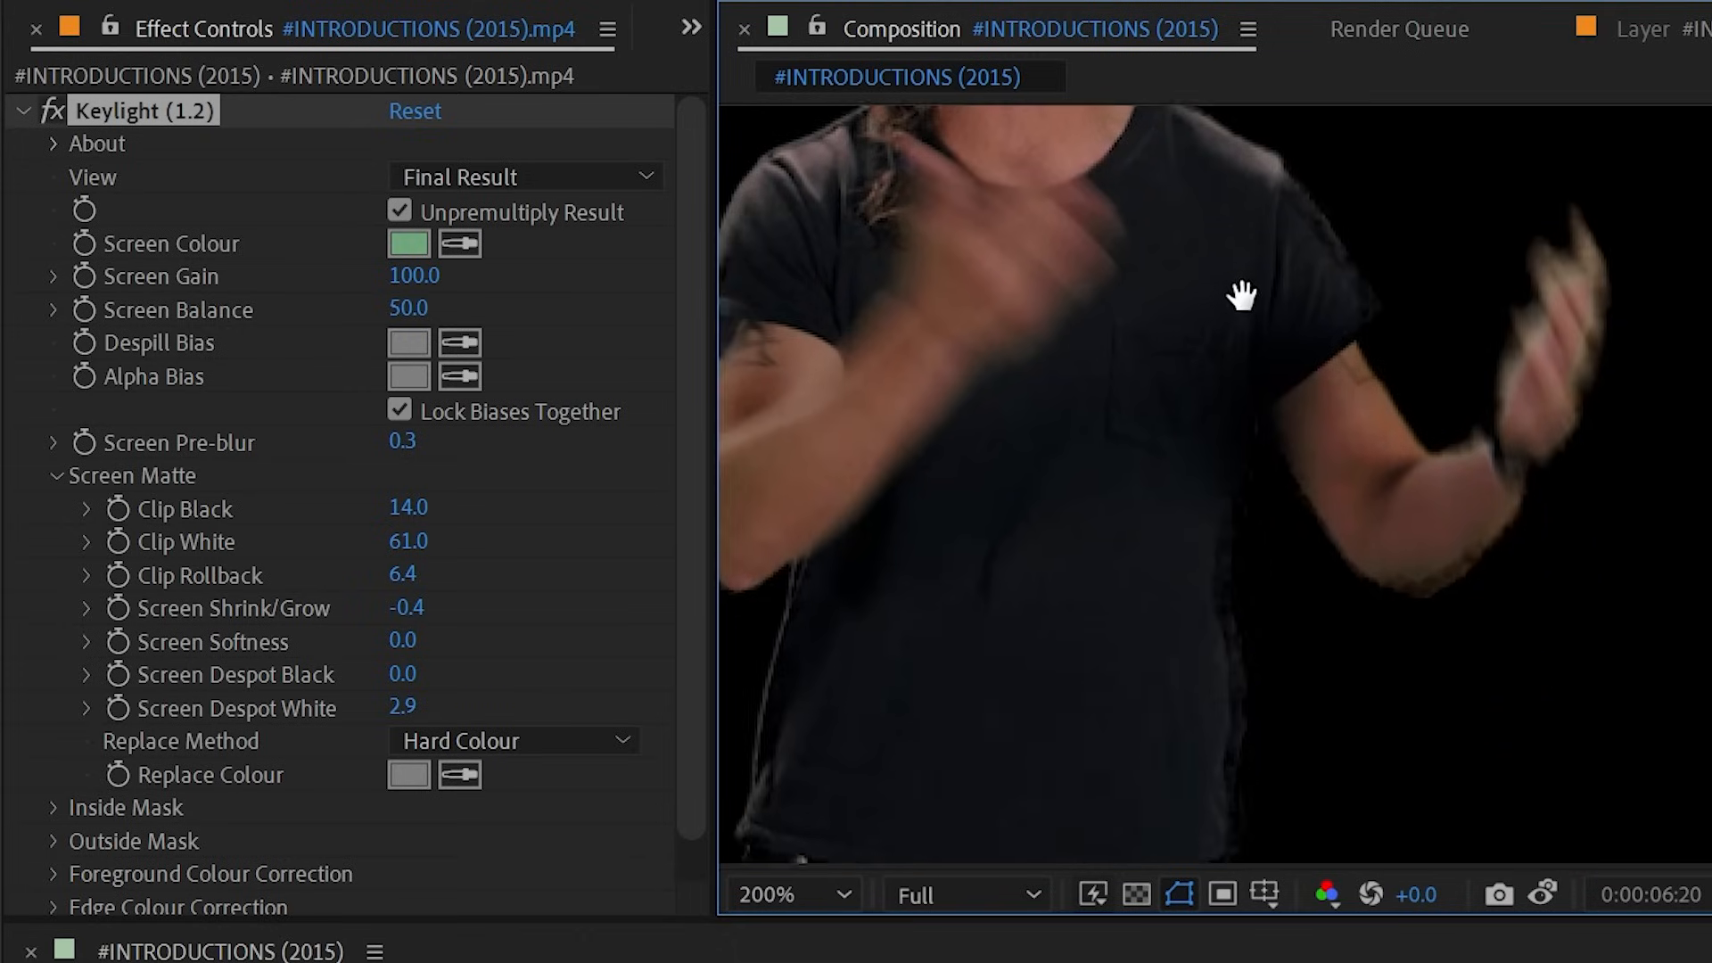
key("ctrl+z")
key("ctrl+shift+z")
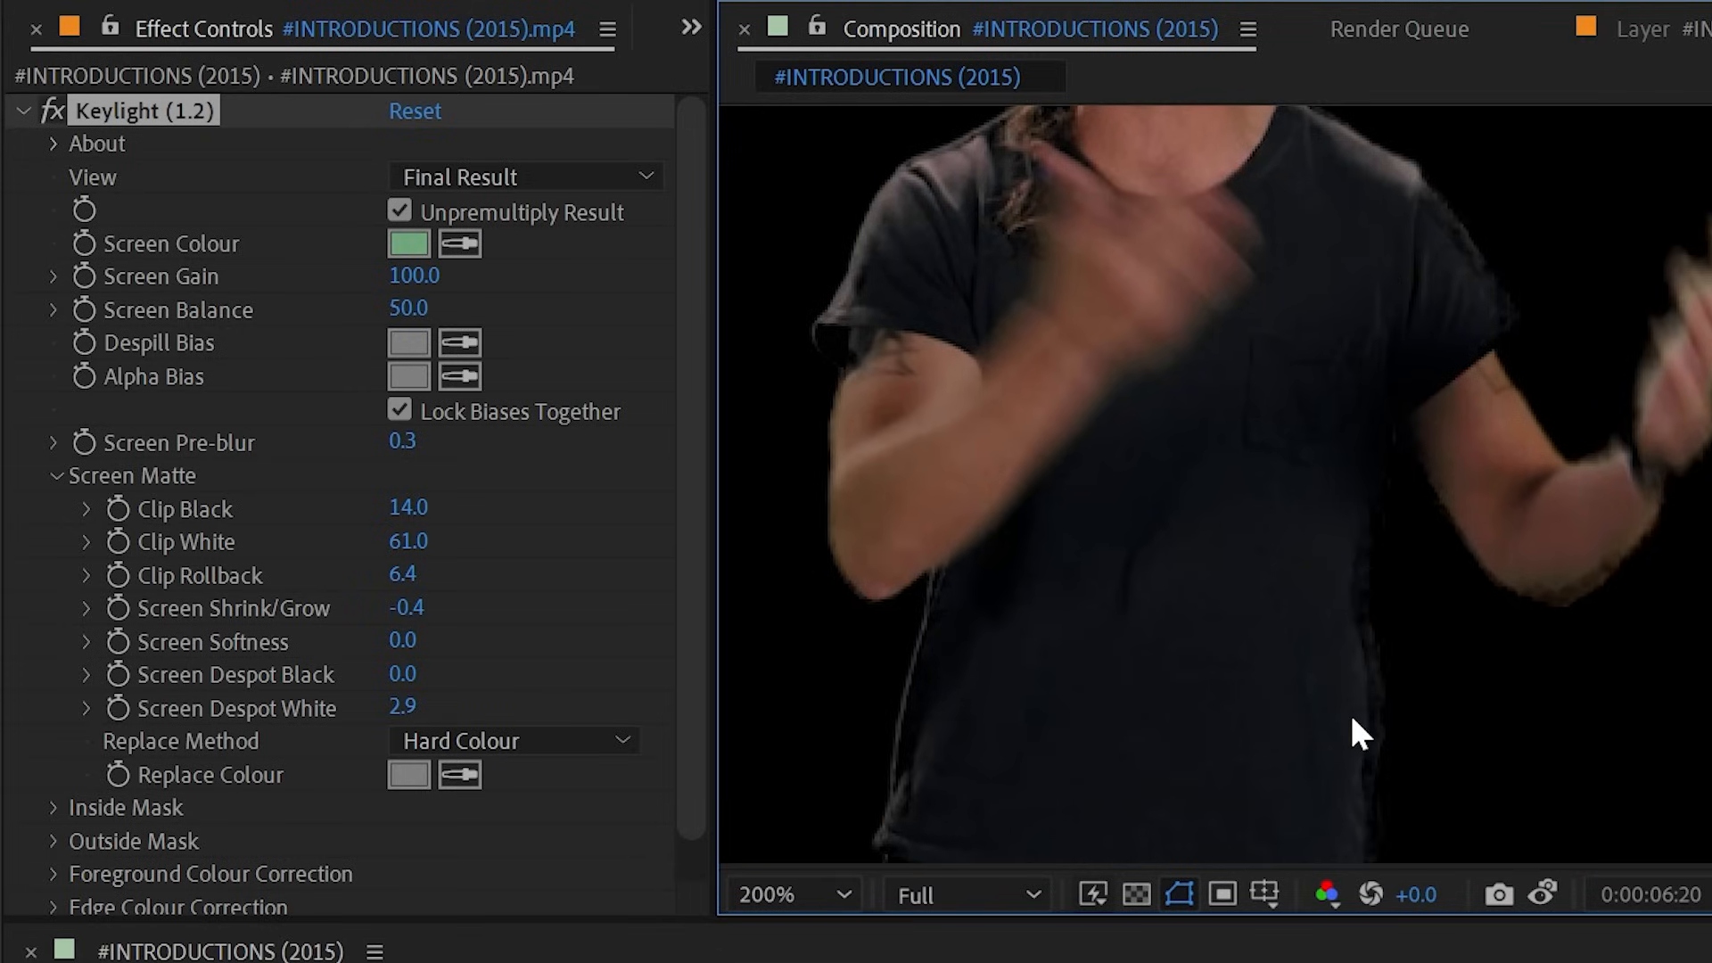
key("ctrl+z")
key("ctrl+shift+z")
key("ctrl+z")
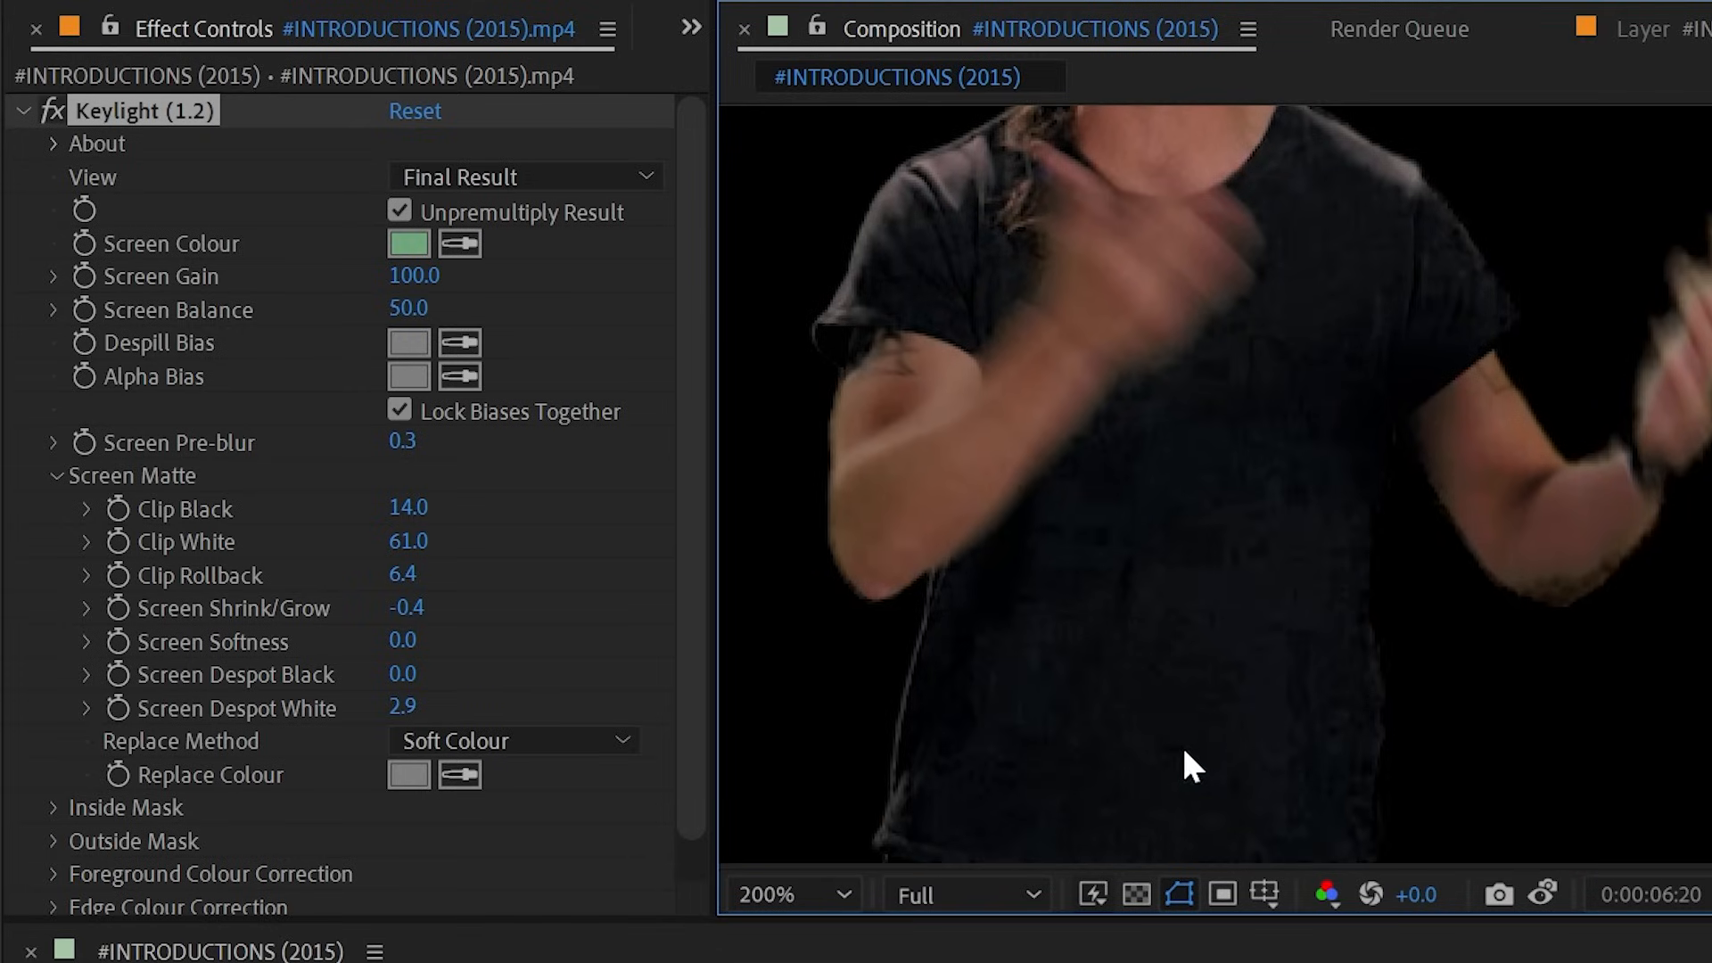
key("ctrl+shift+z")
key("ctrl+z")
key("ctrl+shift+z")
key("ctrl+z")
key("ctrl+shift+z")
key("ctrl+z")
key("ctrl+shift+z")
left_click_drag(1273, 431, 1383, 714)
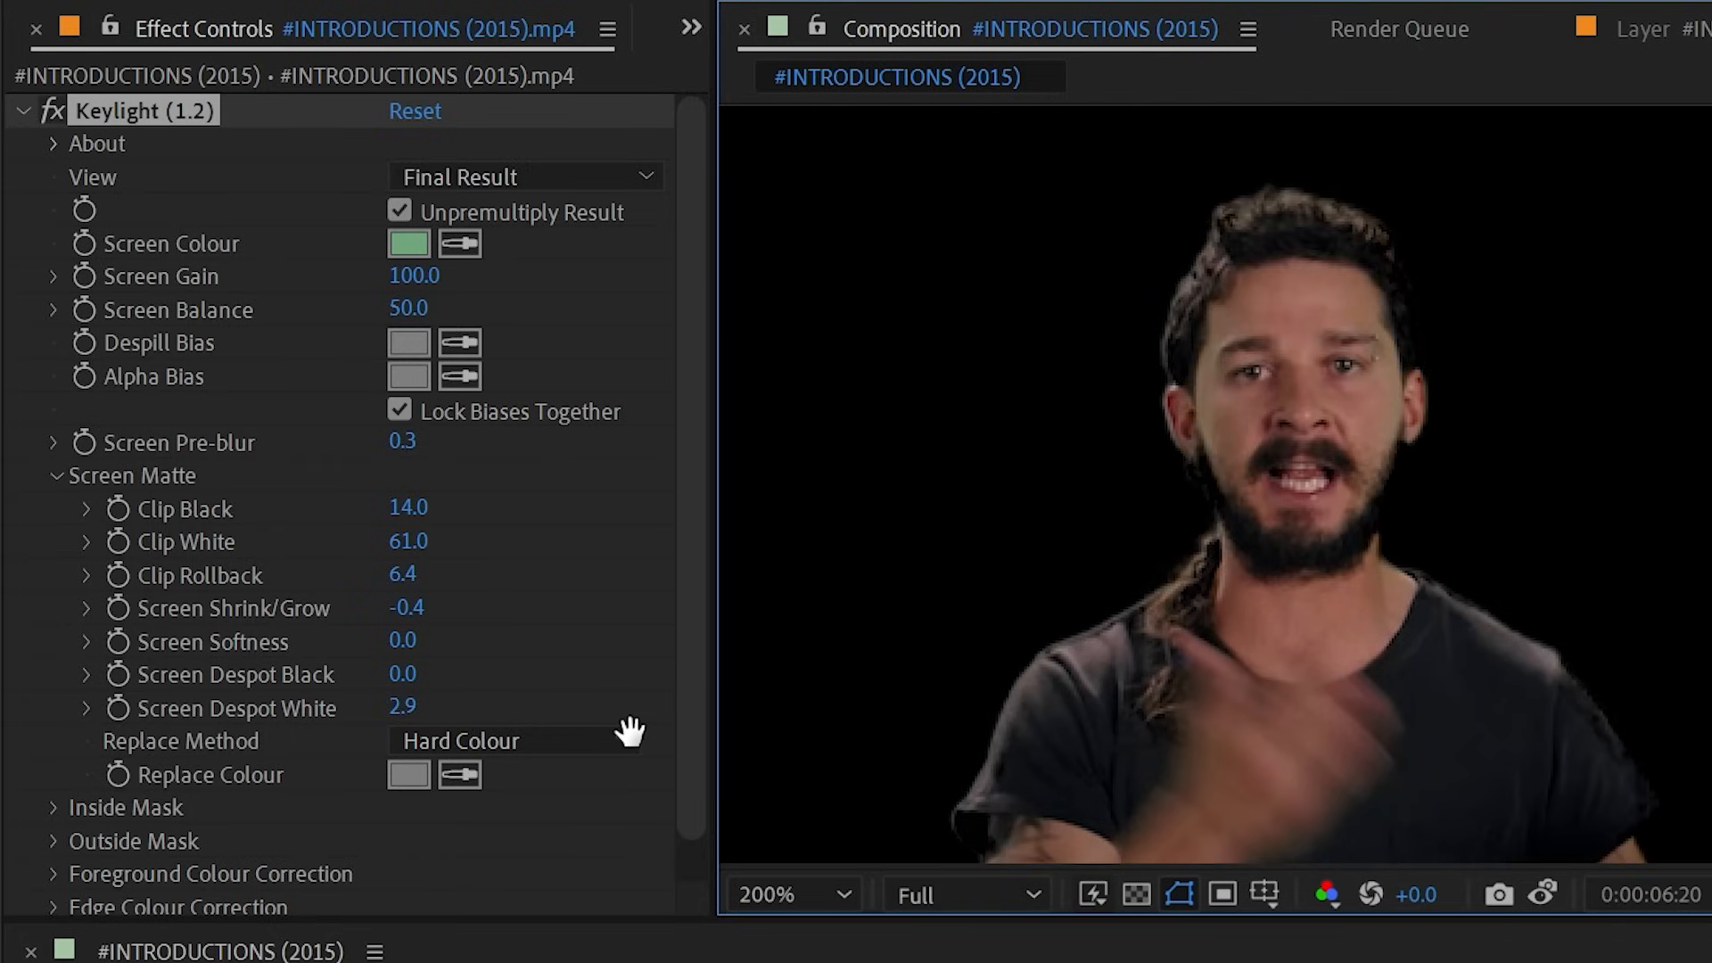
- Try Source as Keylight's Replace Method and compare the shirt edges with the Hard Colour result
left_click(571, 745)
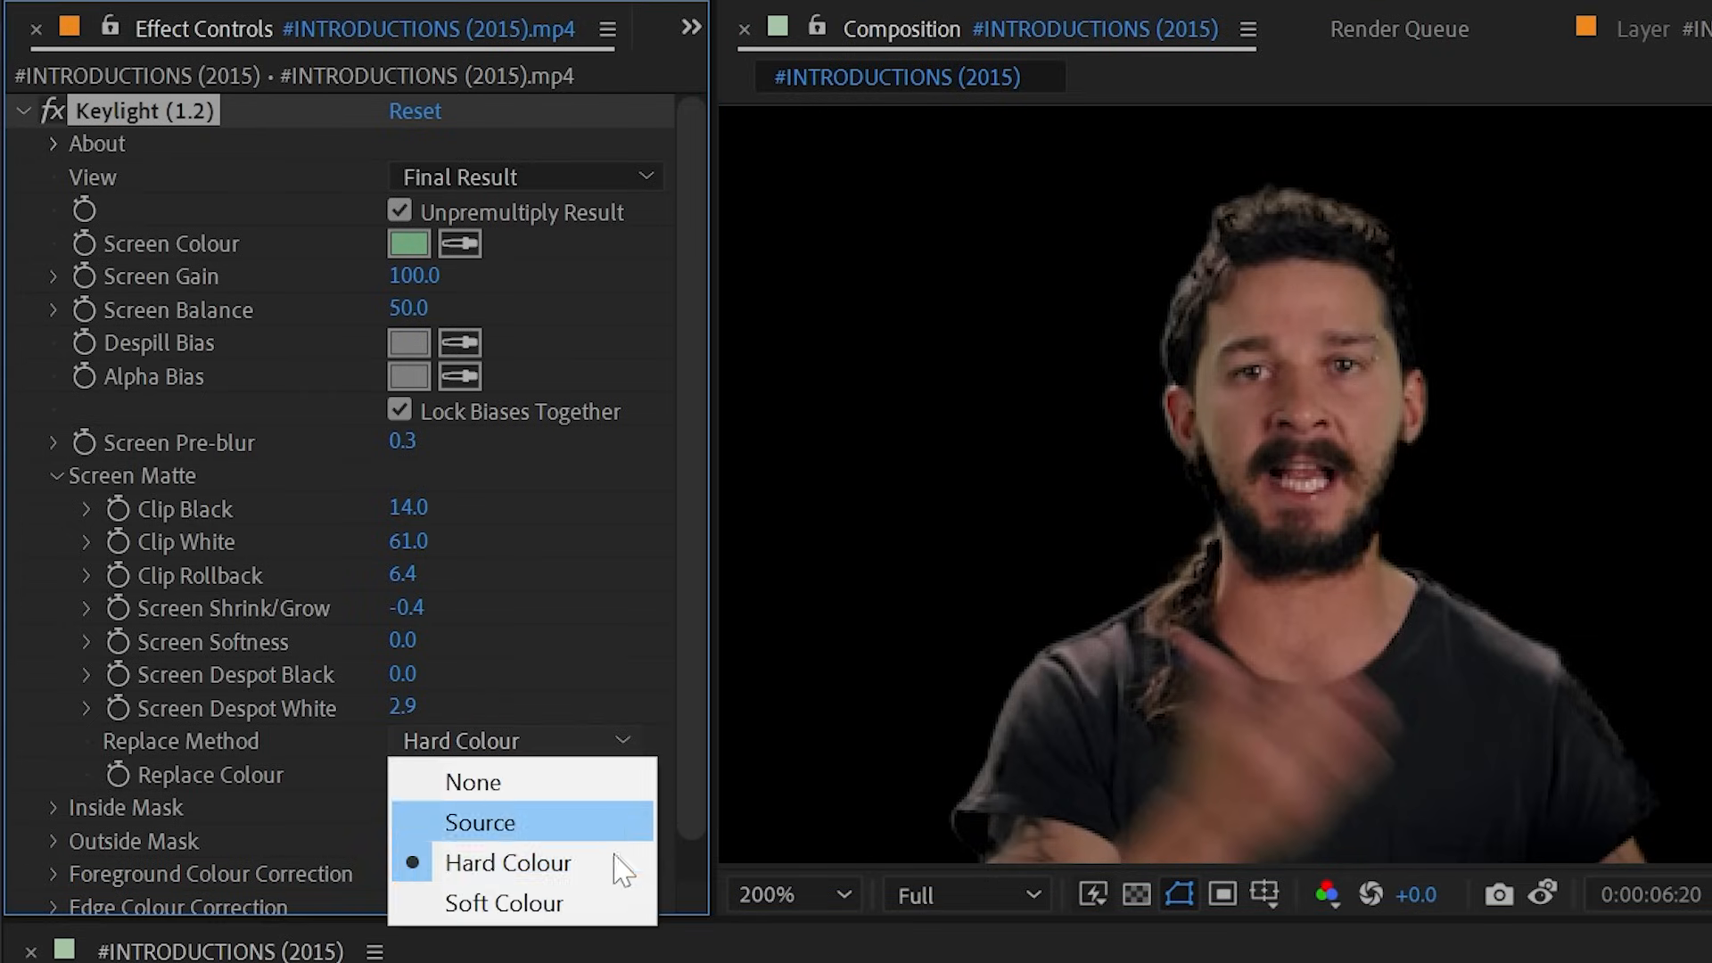
left_click(535, 822)
left_click_drag(1337, 847, 1531, 529)
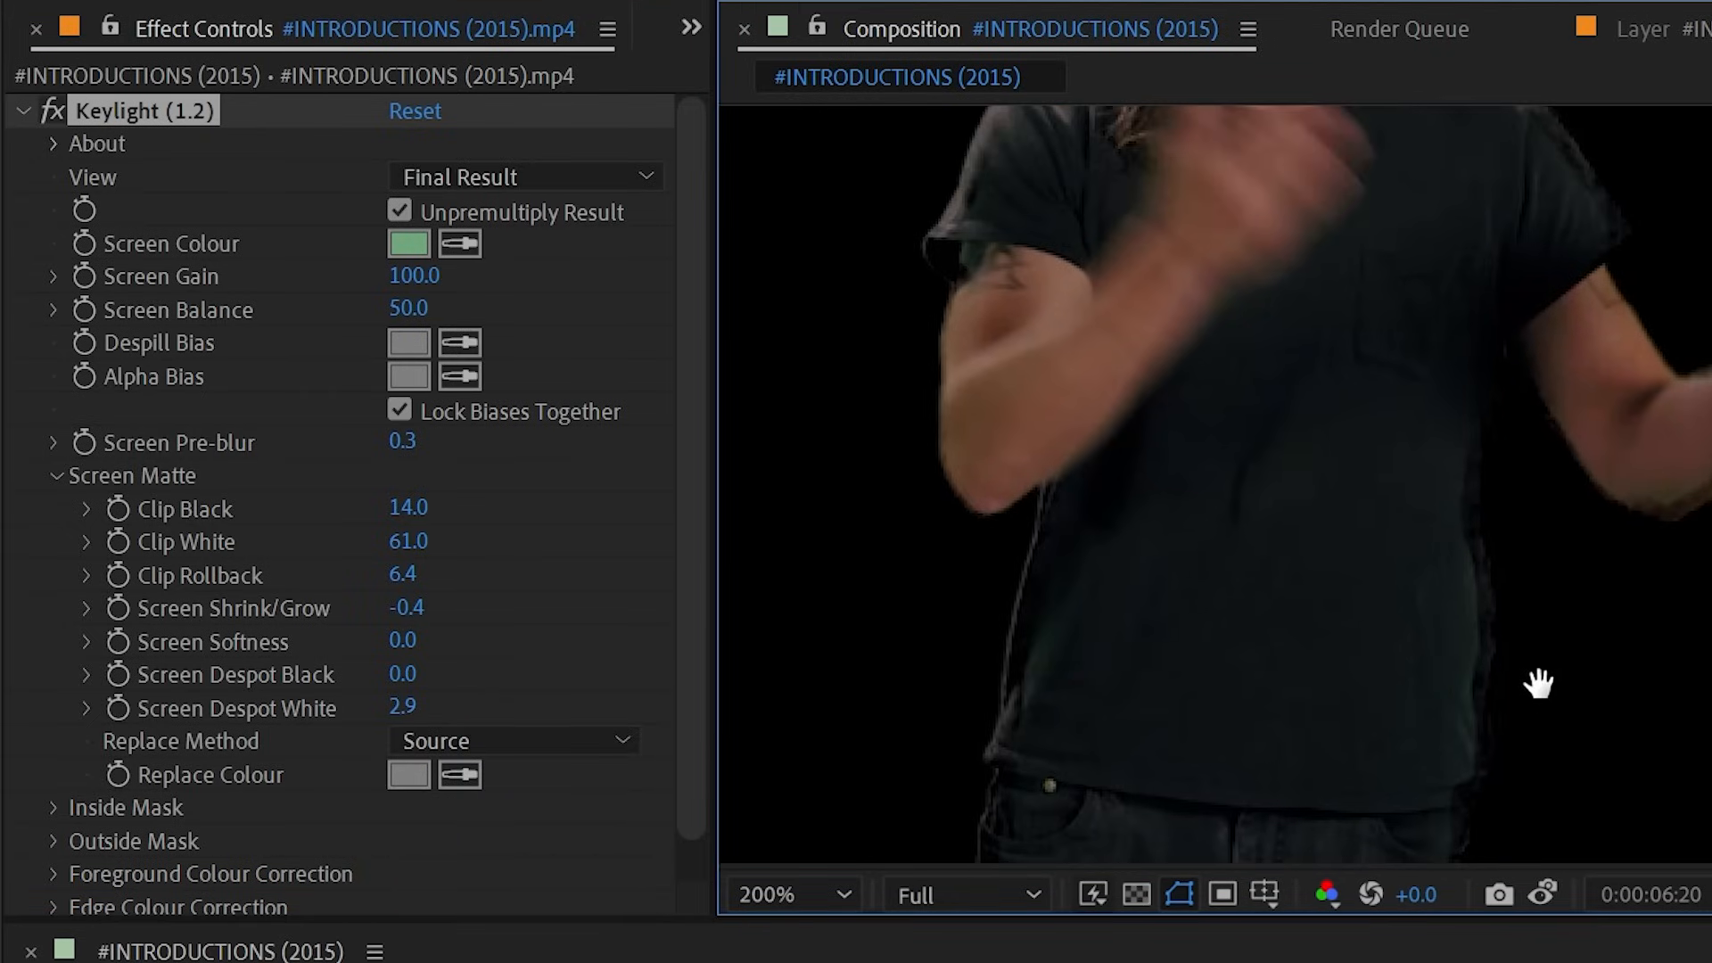
left_click_drag(1536, 680, 1524, 580)
key("ctrl+z")
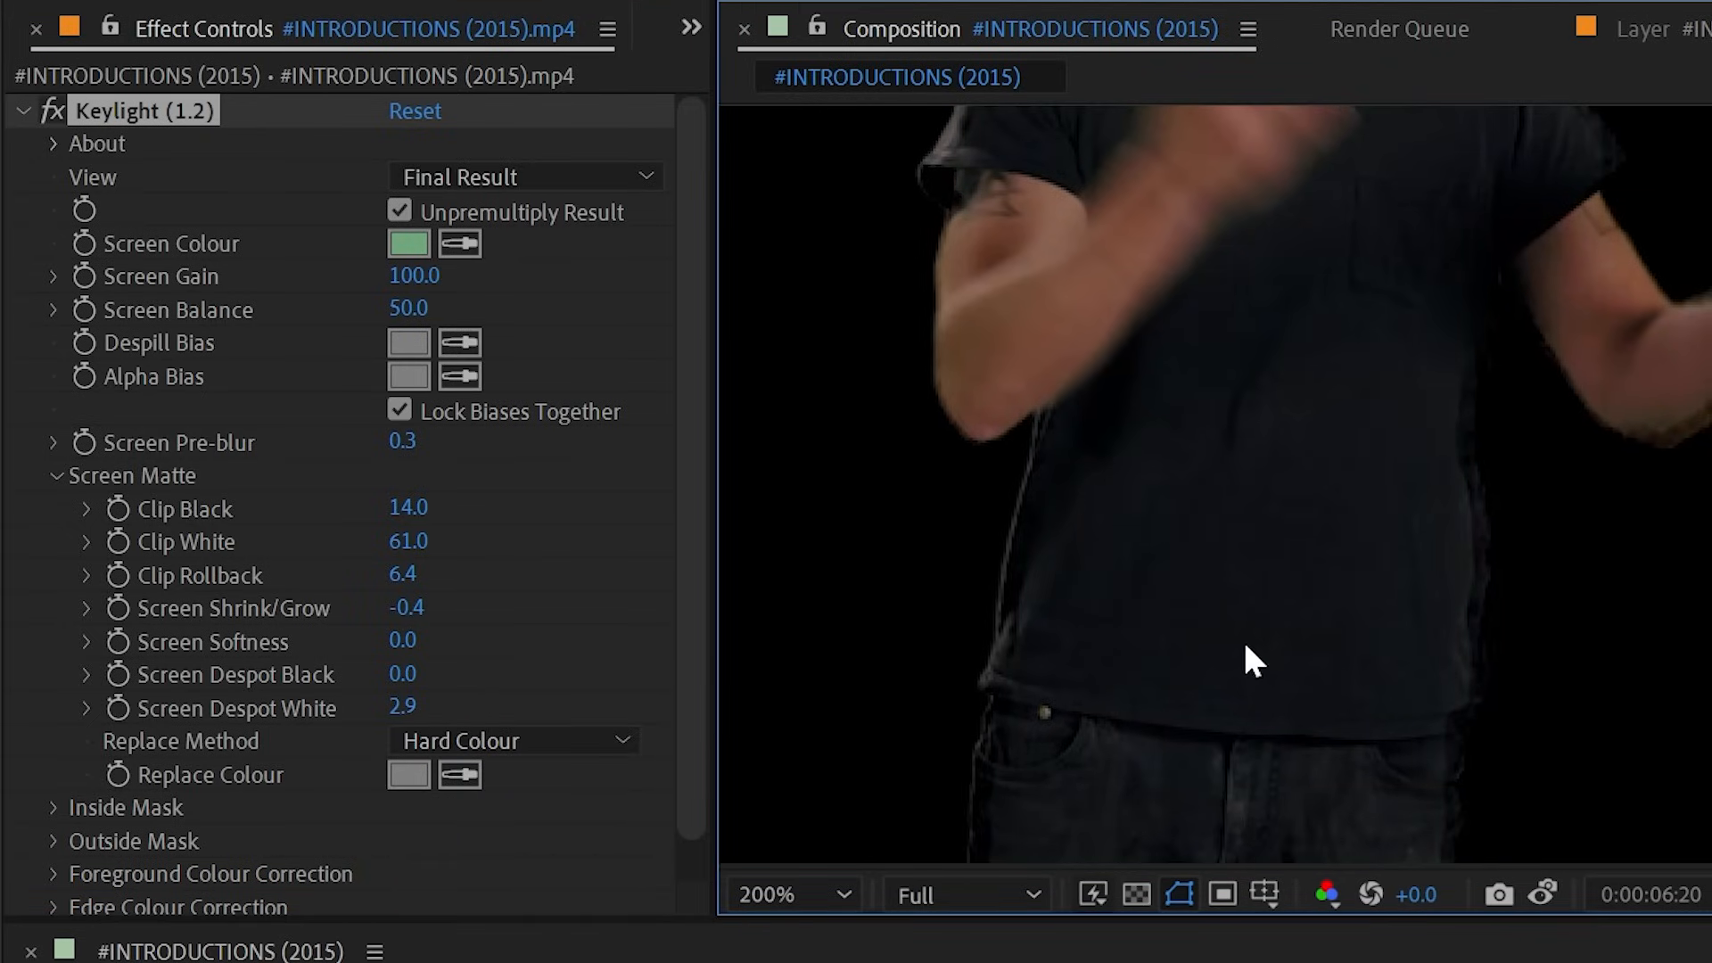
key("ctrl+shift+z")
- Try None as Keylight's Replace Method and return it to Hard Colour
left_click(504, 741)
left_click(528, 781)
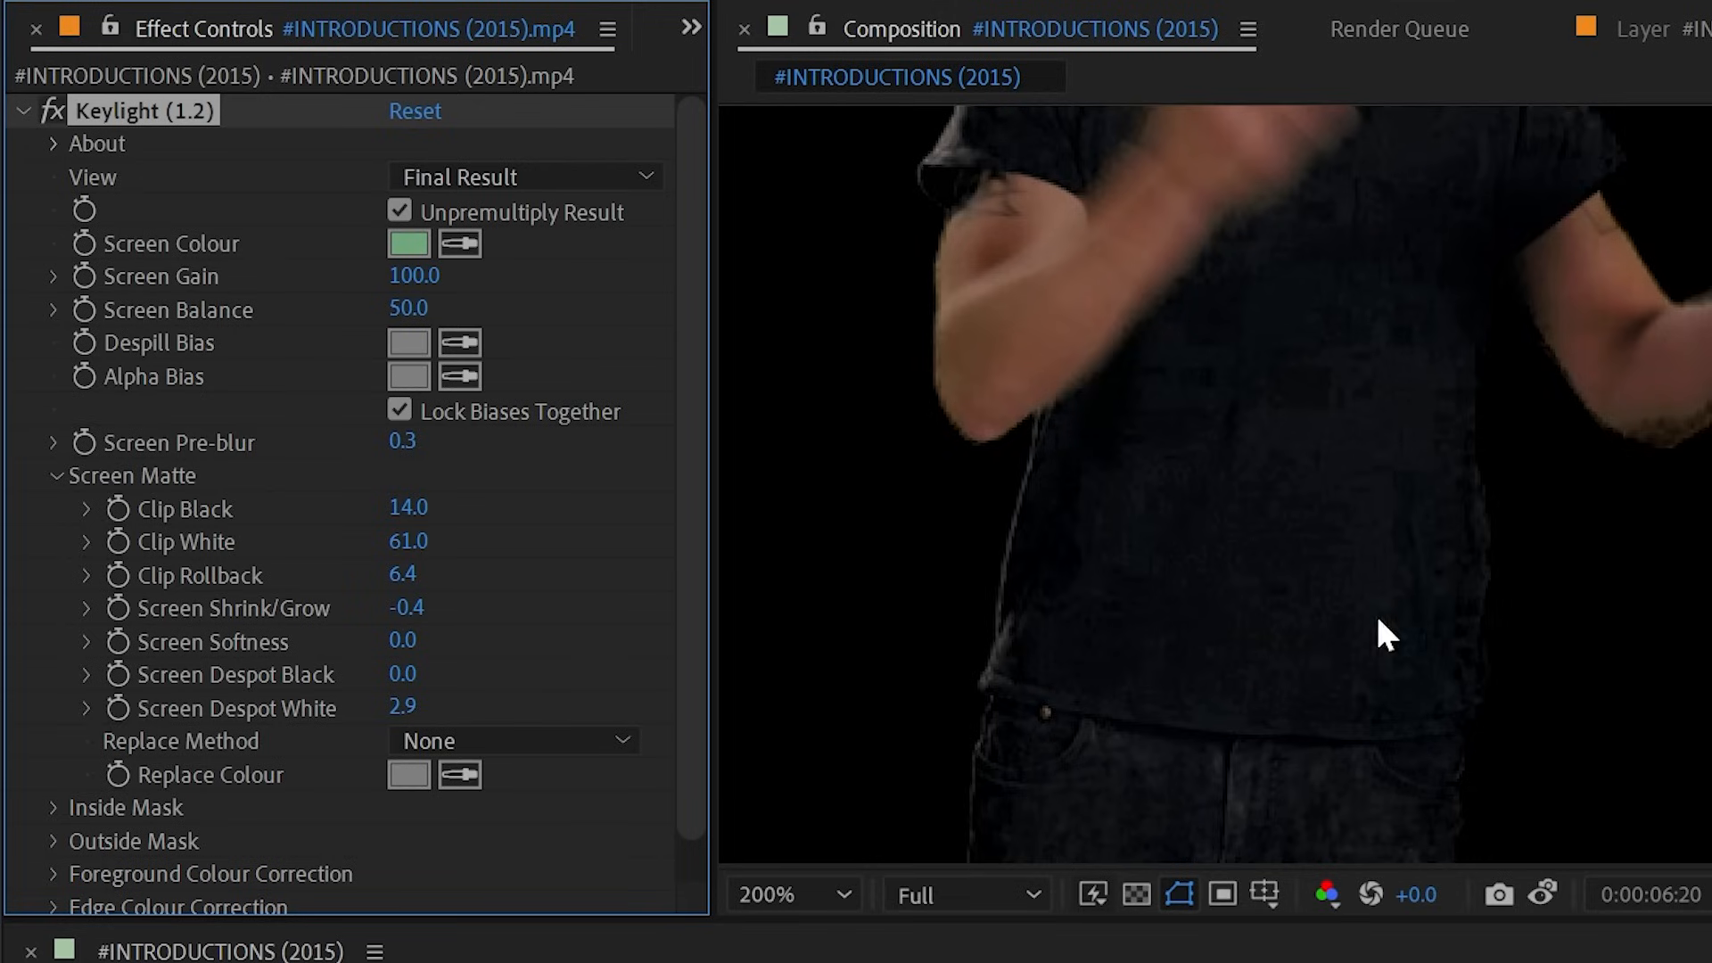
left_click(535, 743)
left_click(567, 861)
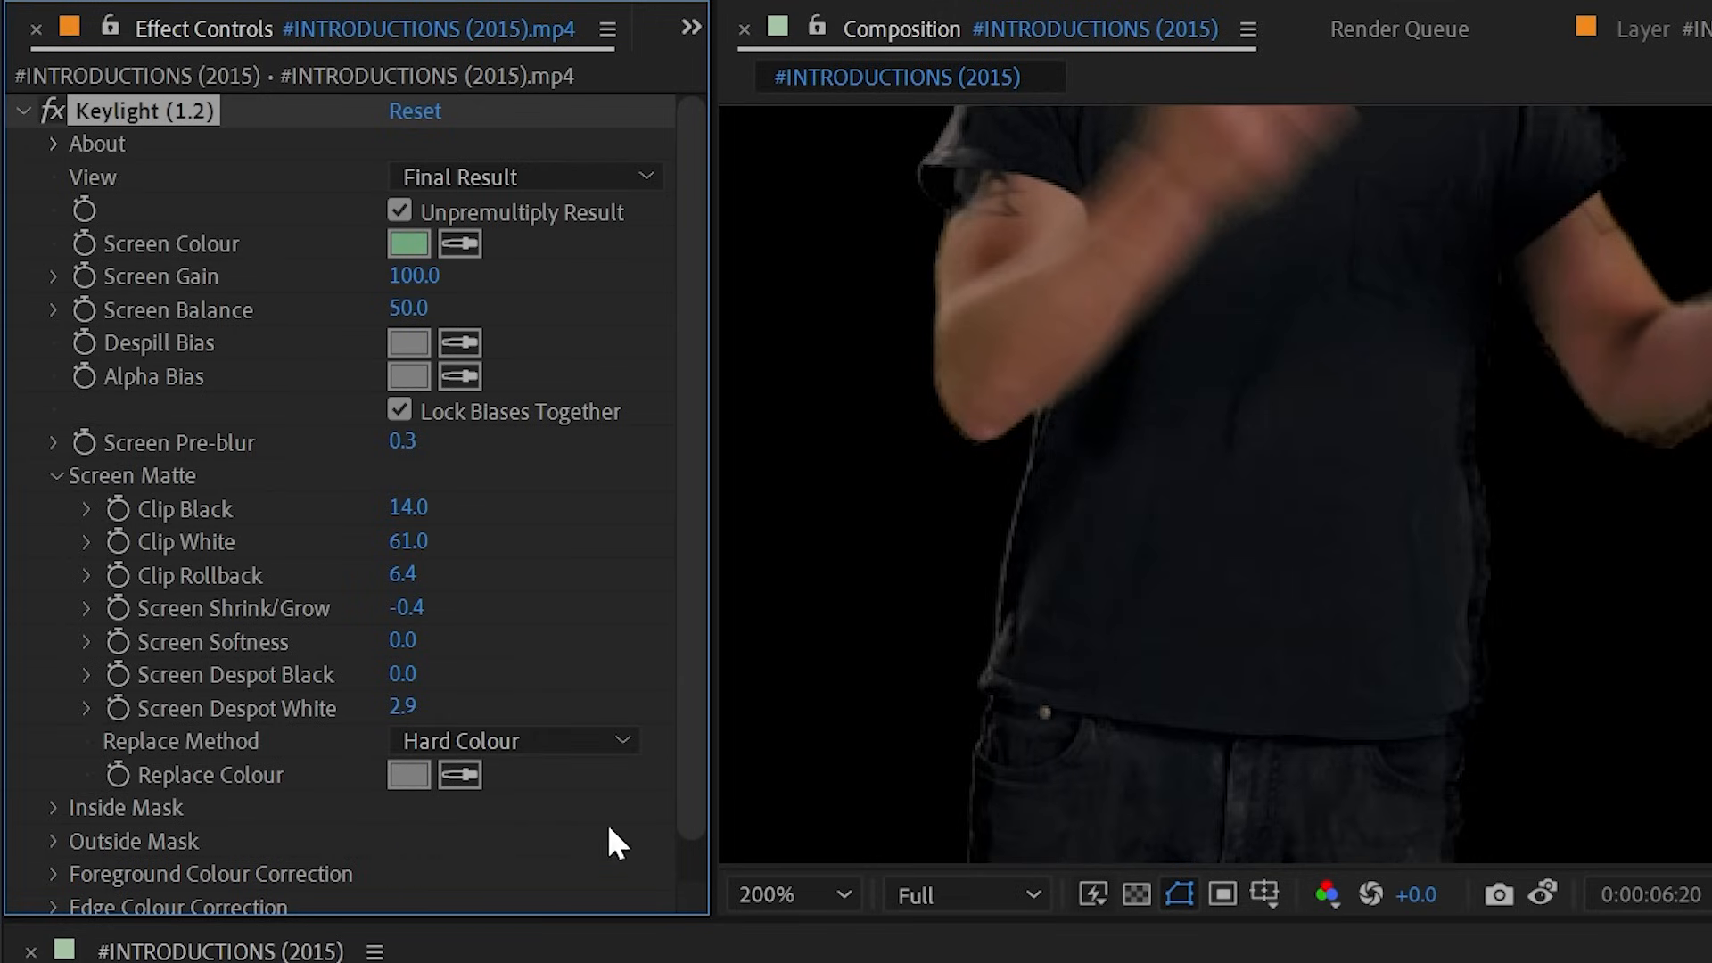
- Try pure red (FF0000) as Keylight's Replace Colour on the whole subject, and undo the change
scroll(1377, 633, "down", 1)
left_click_drag(1509, 466, 1520, 358)
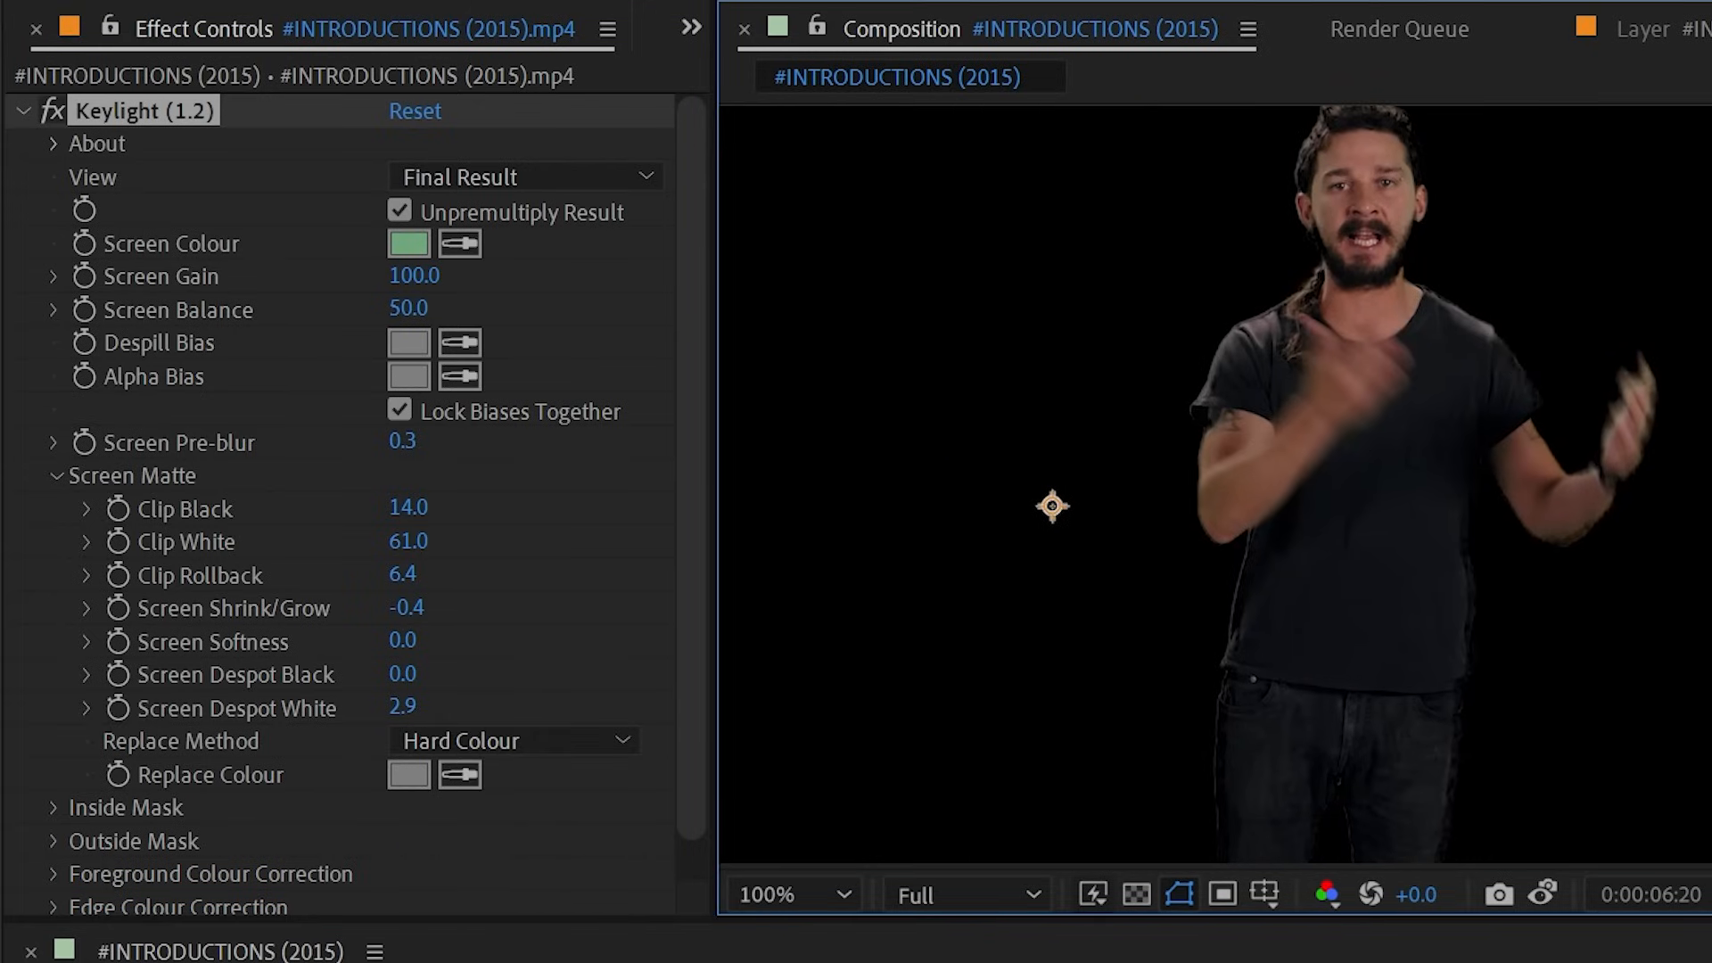
left_click(234, 784)
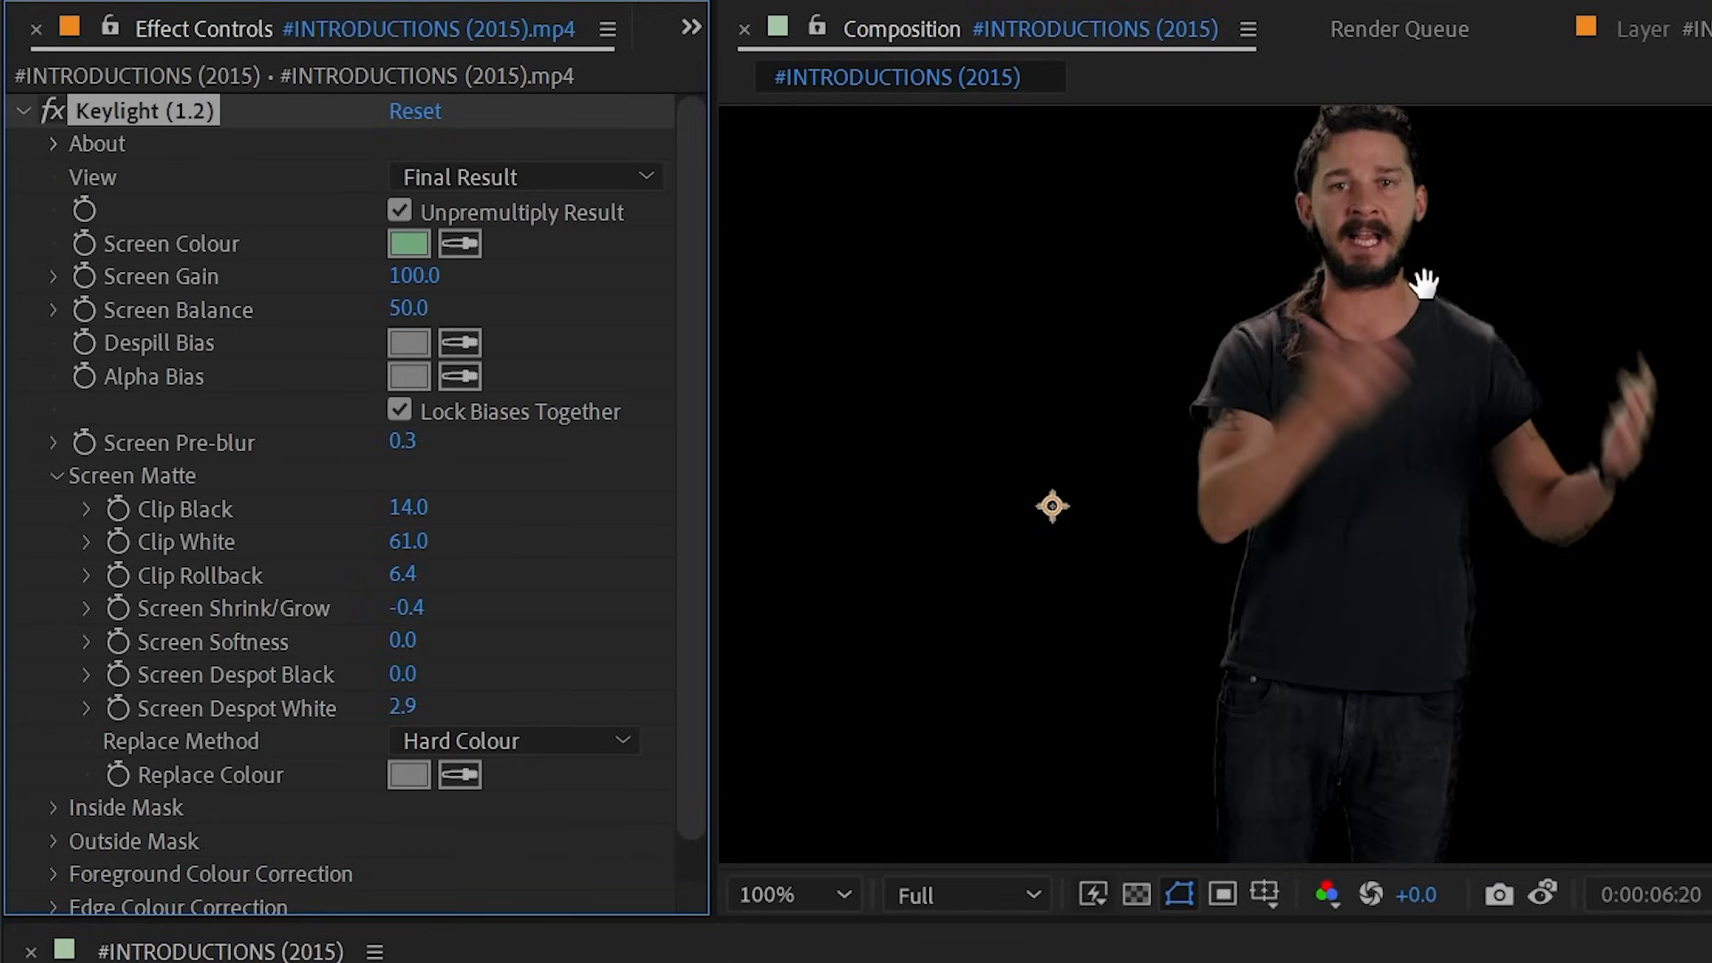
left_click_drag(1424, 284, 1482, 343)
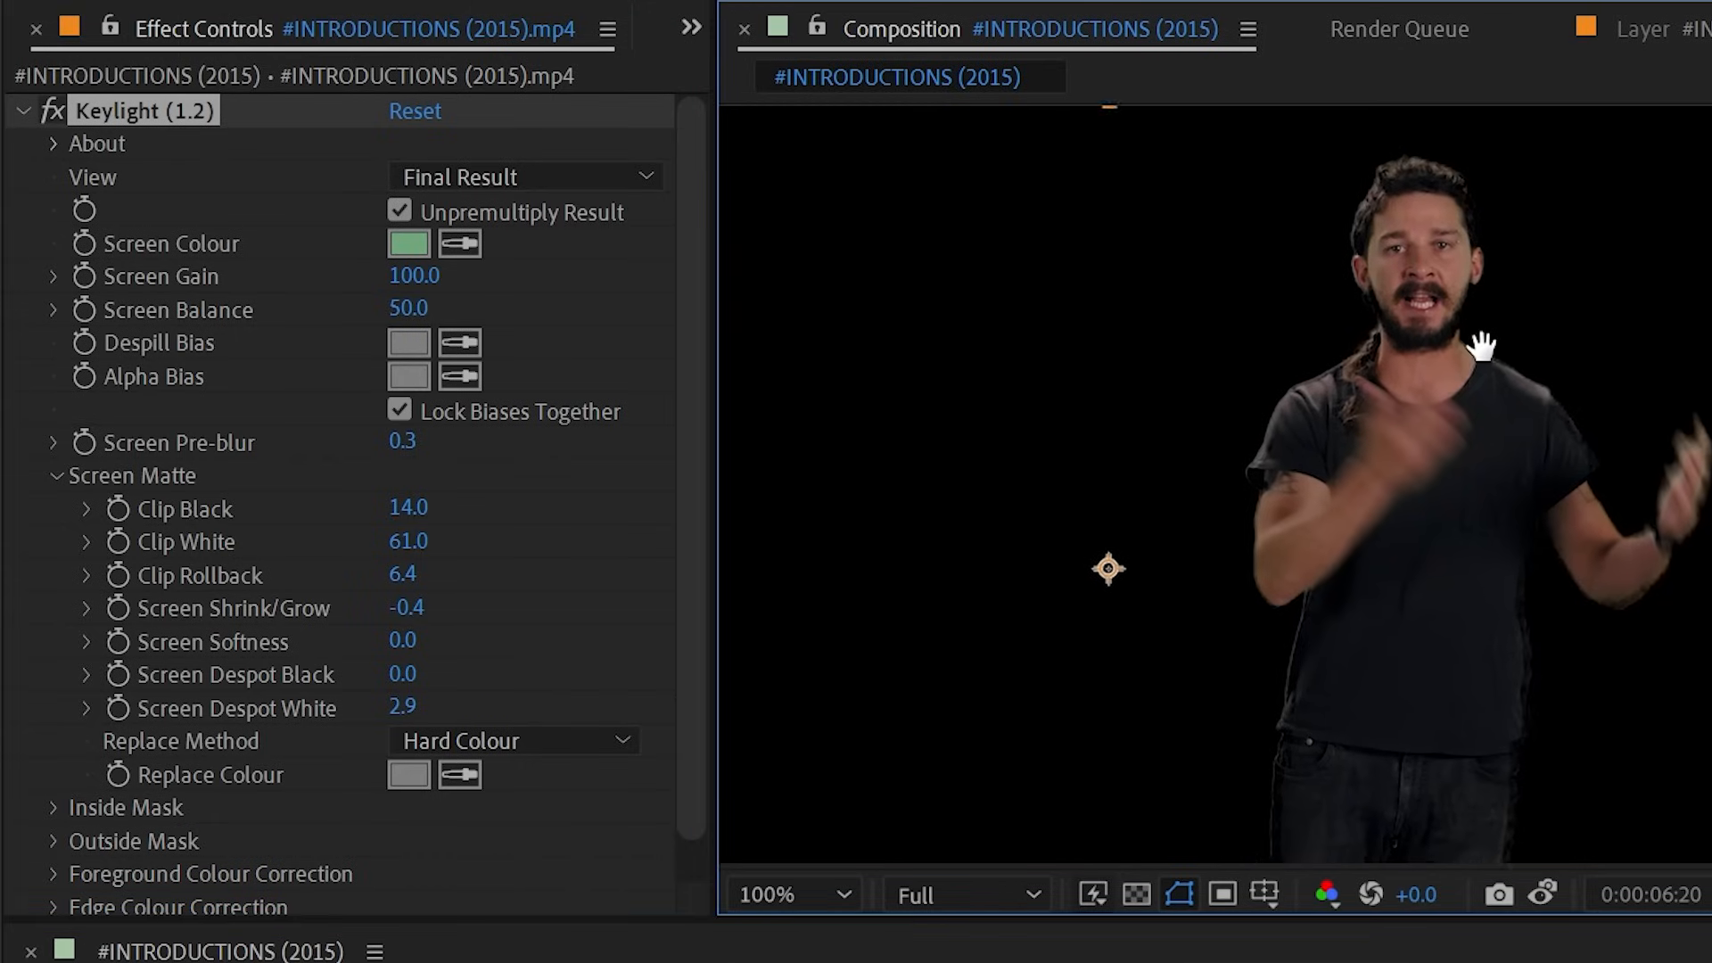
left_click(424, 782)
type("FF0000")
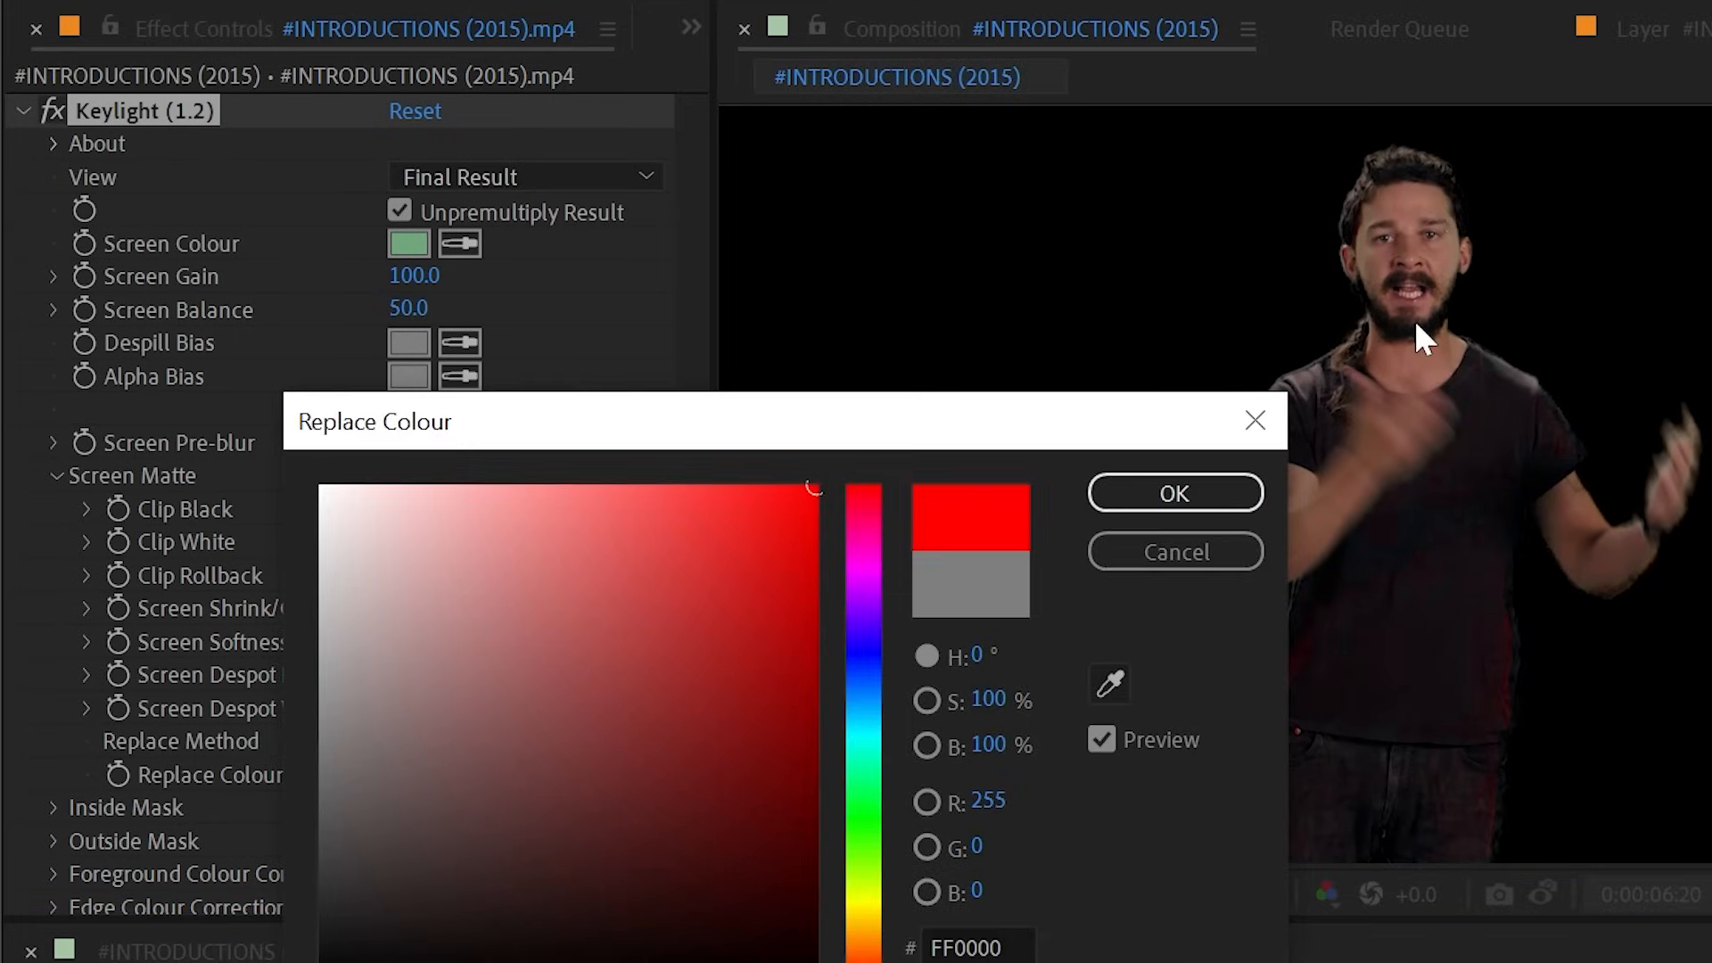
key("Return")
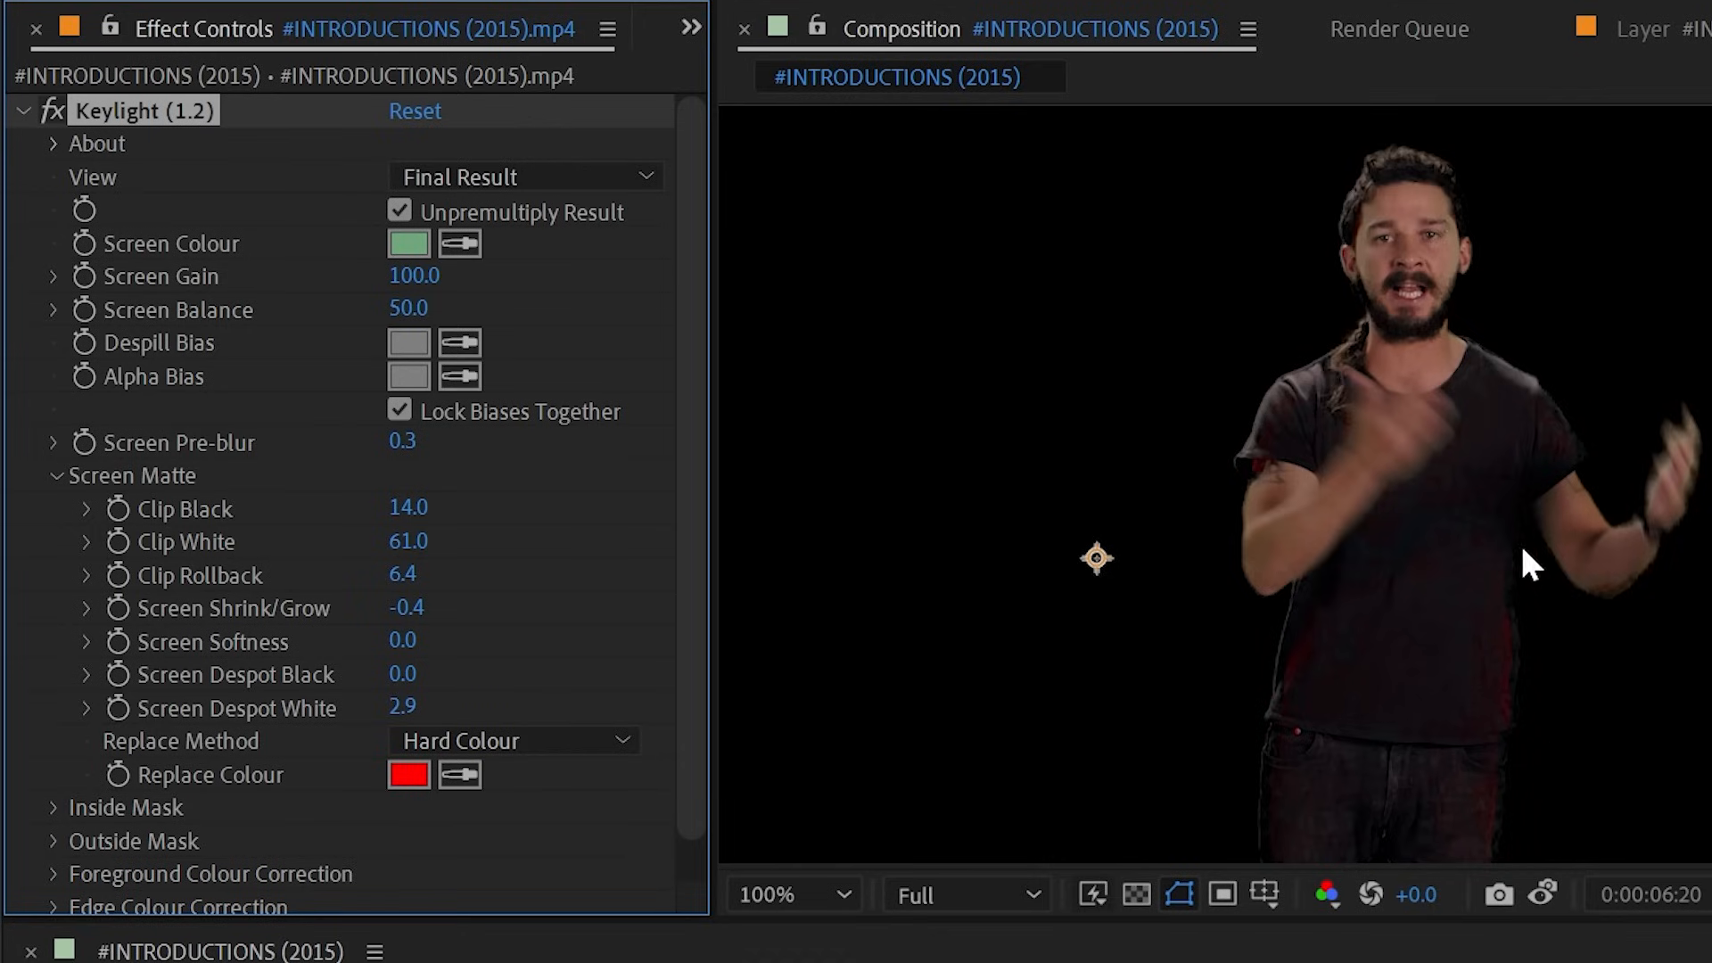
key("ctrl+z")
- Collapse the Screen Matte settings and sample the skin tone at the subject's neck as the Despill Bias, keeping the biases locked together
left_click(56, 476)
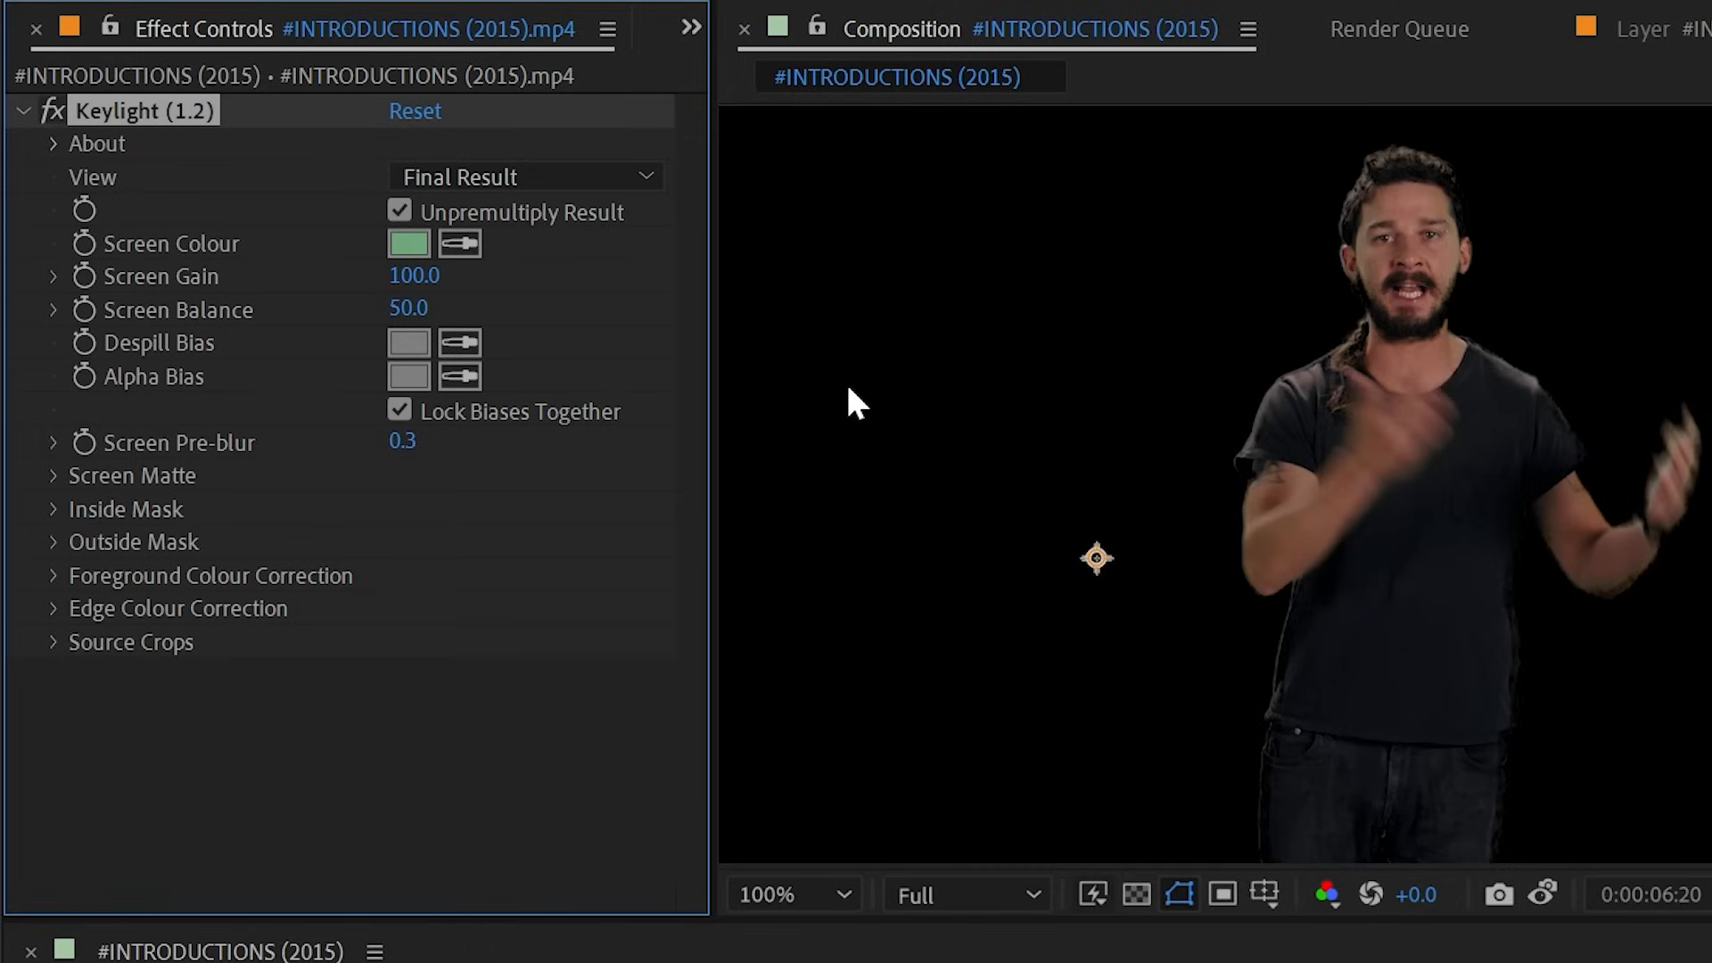
left_click(464, 346)
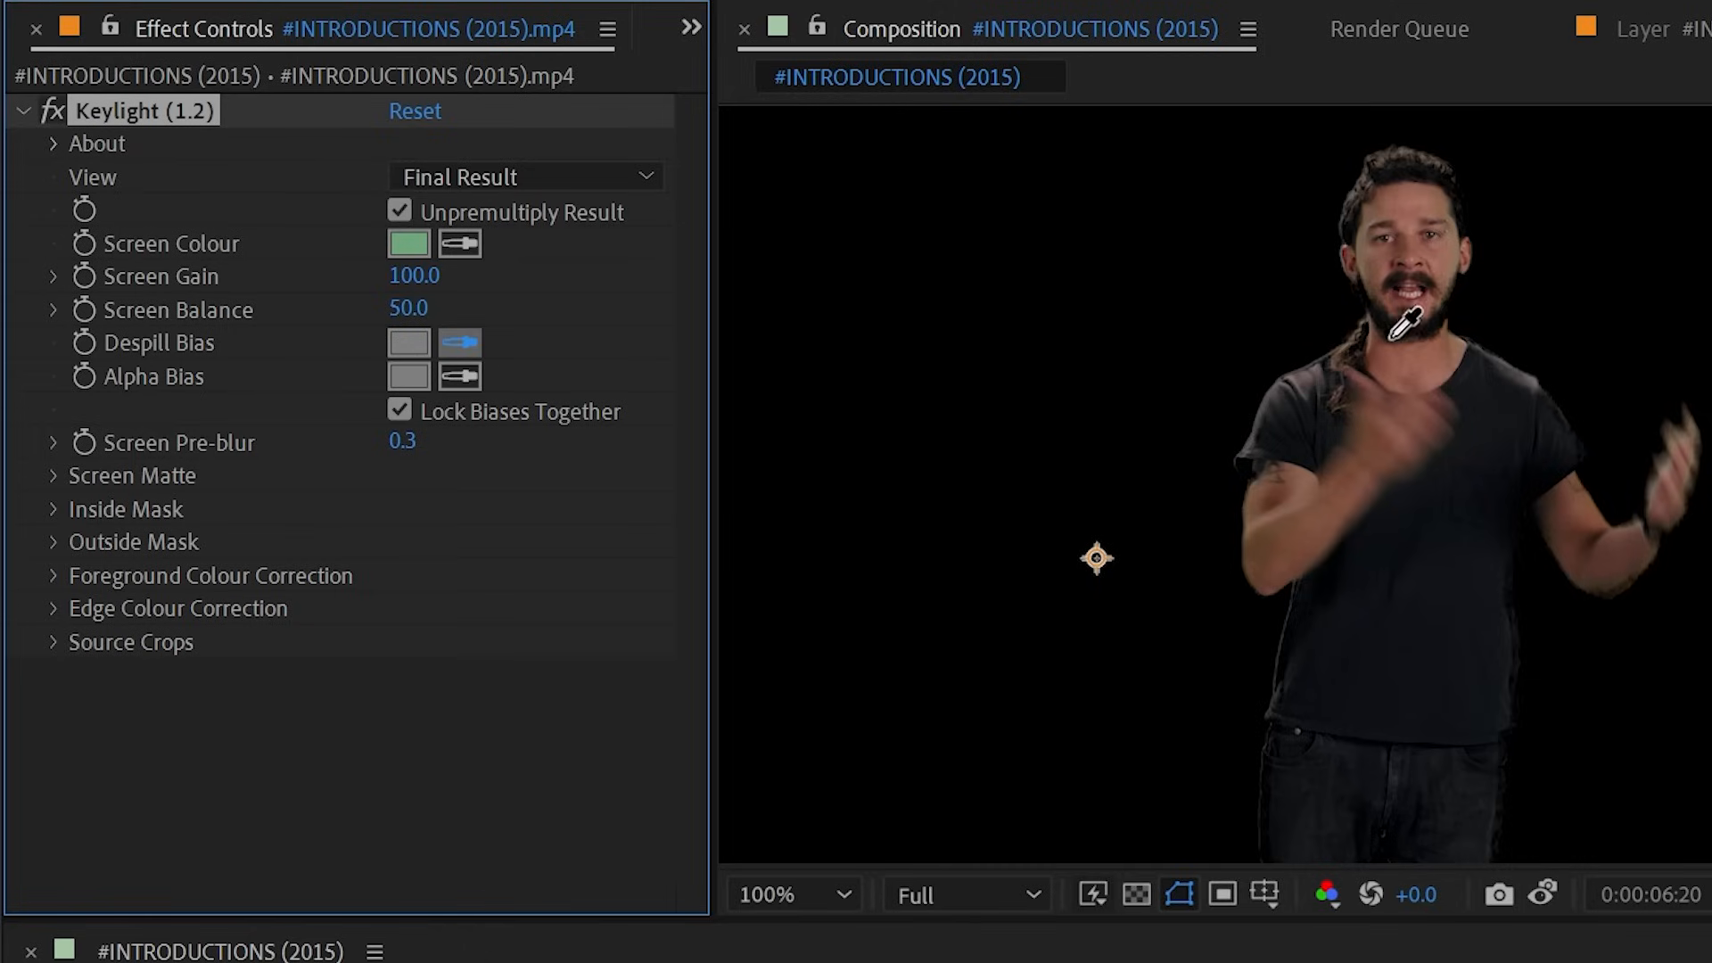
left_click(1443, 361)
scroll(1507, 457, "up", 1)
left_click_drag(1468, 284, 1329, 367)
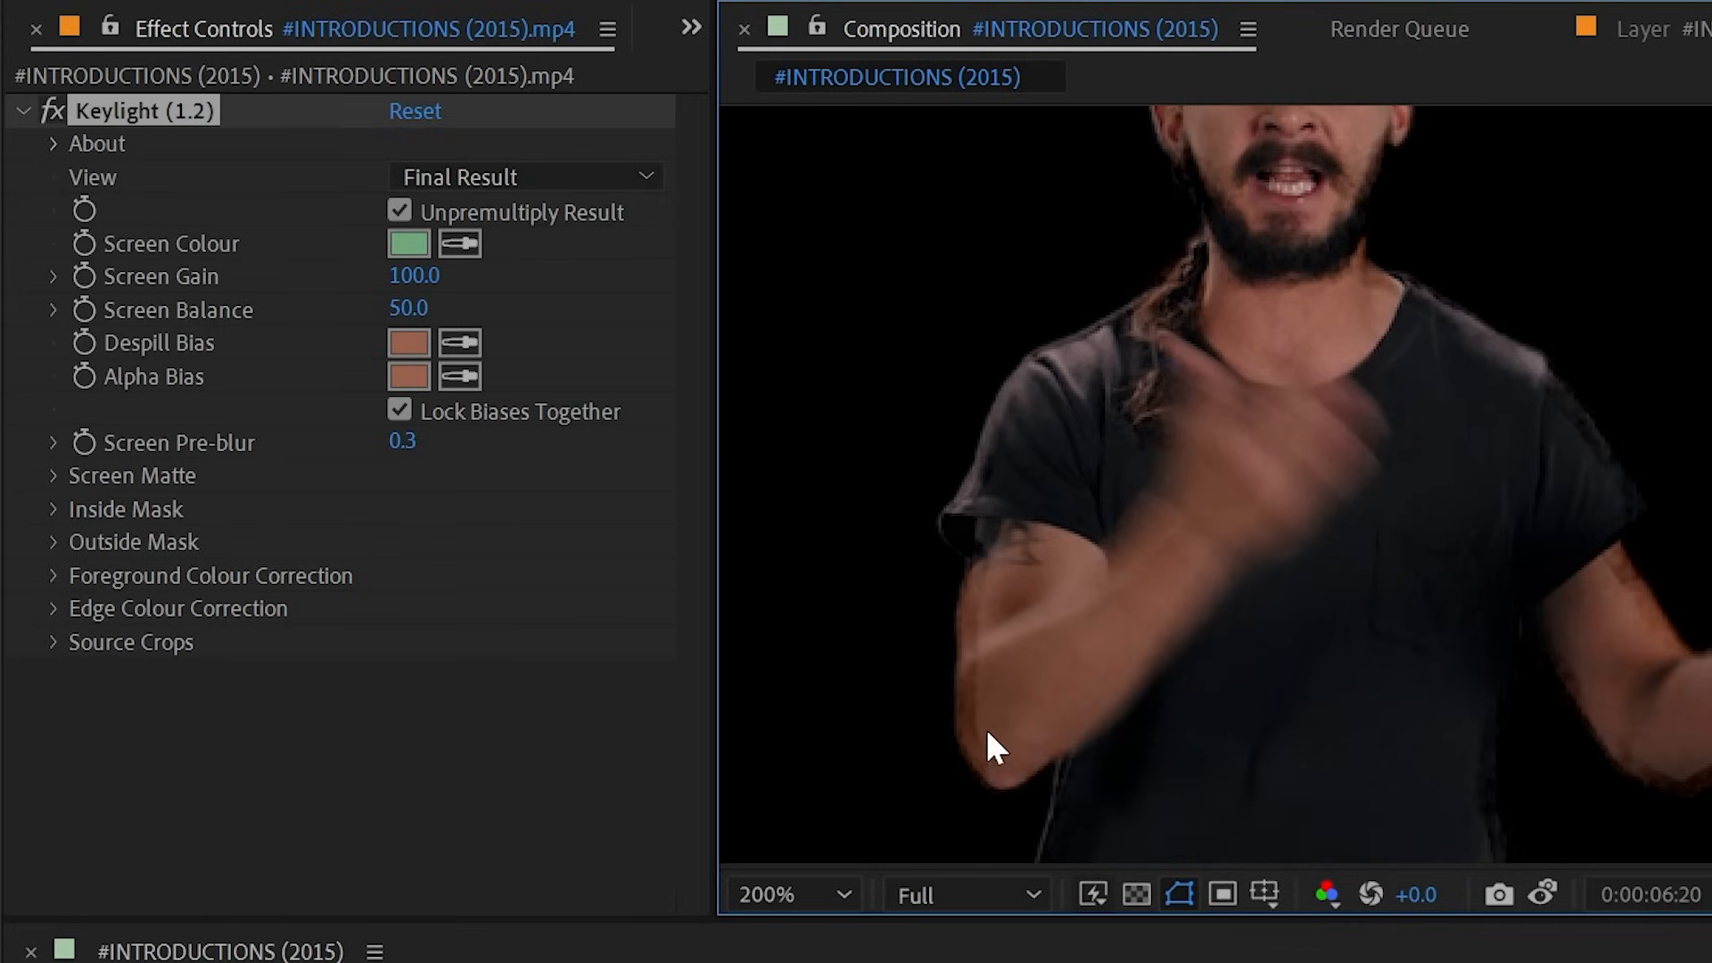
- Set the screen matte's Clip Rollback to 0.2 and its Screen Shrink/Grow to -0.5
left_click(55, 475)
left_click_drag(415, 588, 255, 560)
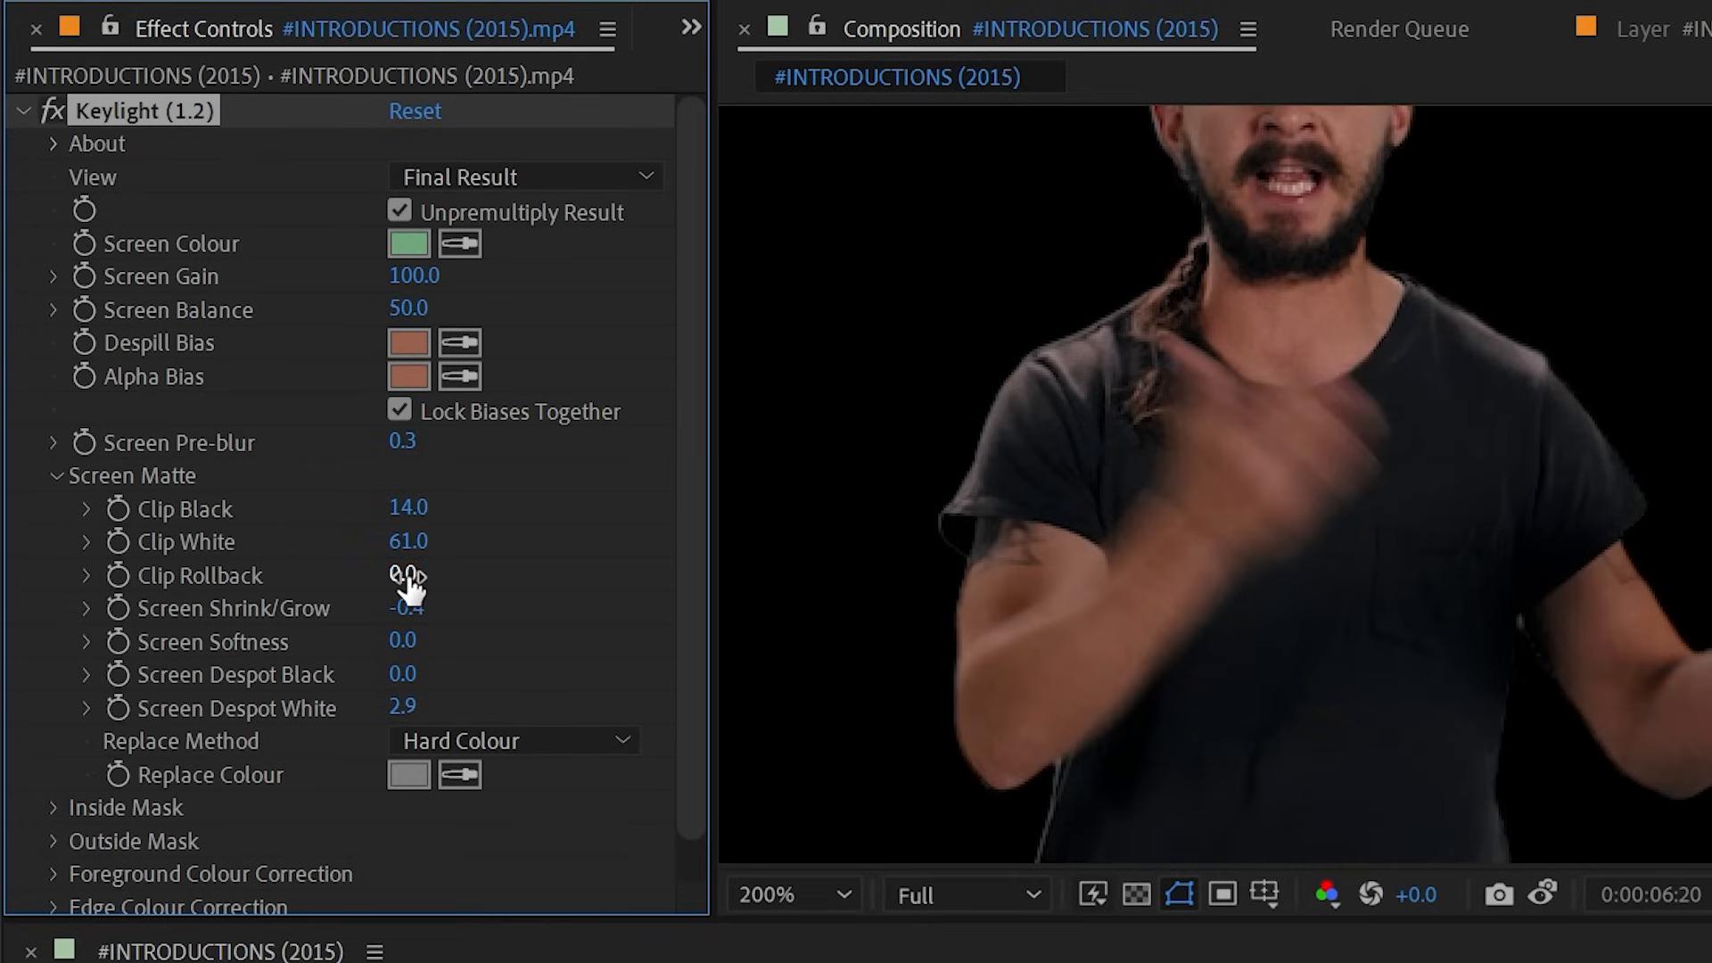
left_click_drag(408, 580, 437, 574)
left_click_drag(401, 608, 385, 609)
left_click_drag(1348, 305, 1383, 718)
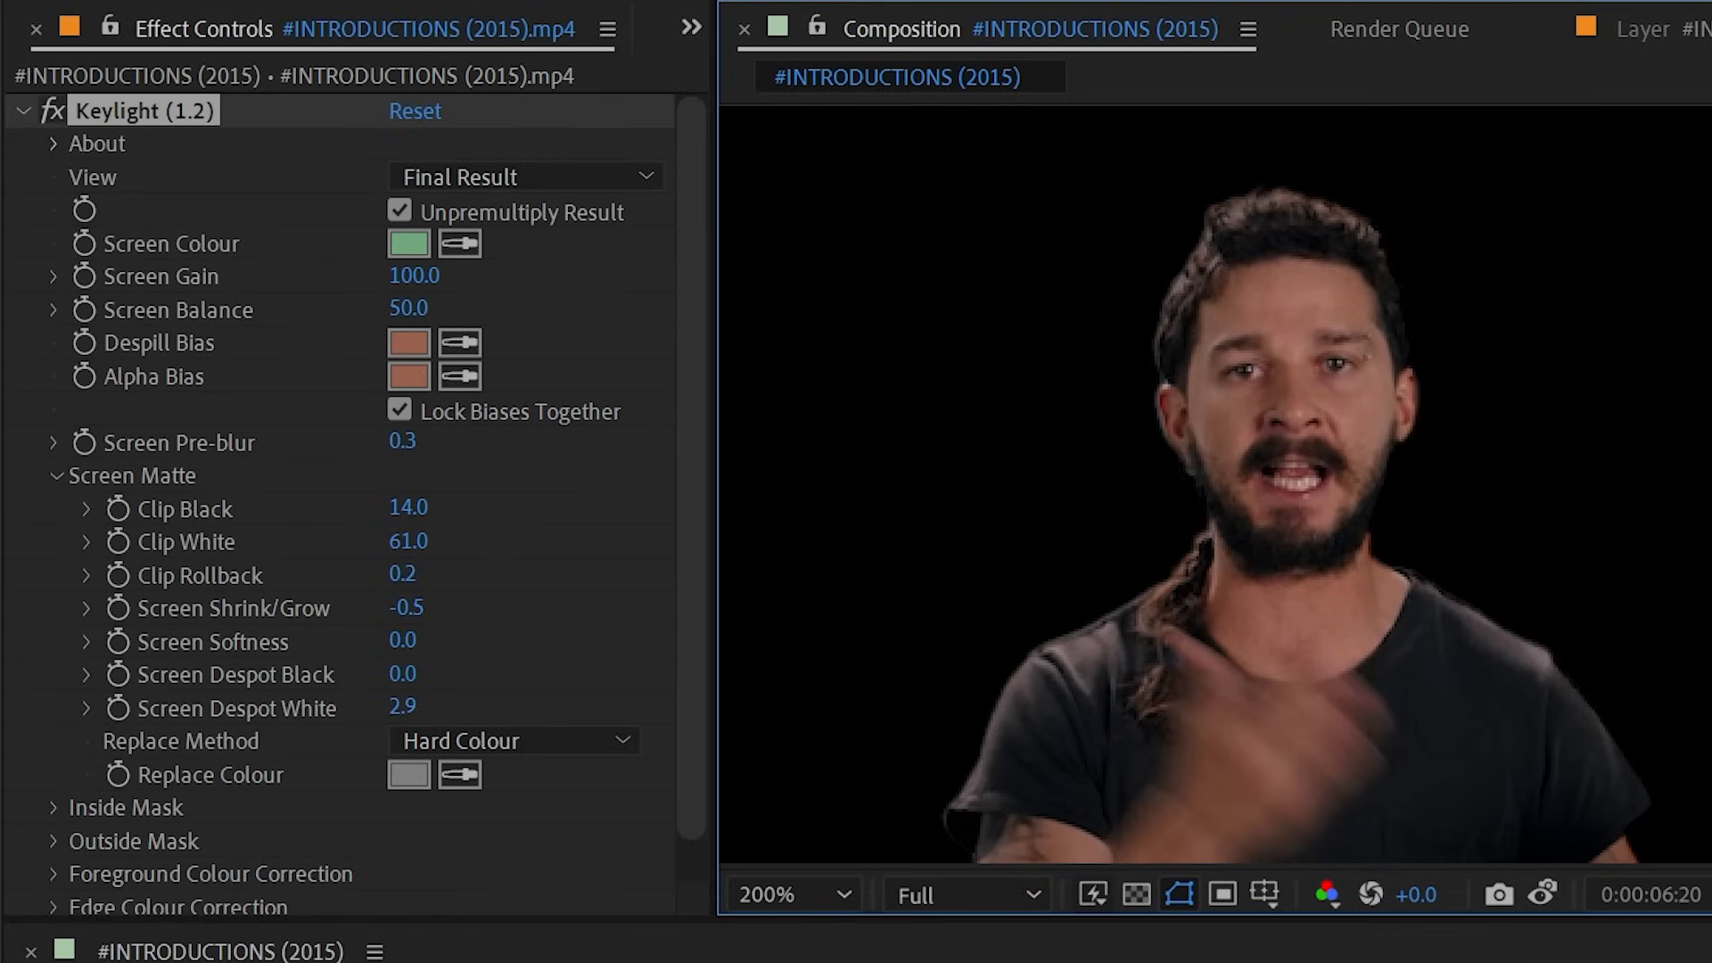
- Try a different Despill Bias colour and reset the property to its default
left_click(414, 344)
left_click_drag(566, 657, 319, 730)
left_click(1114, 493)
right_click(124, 332)
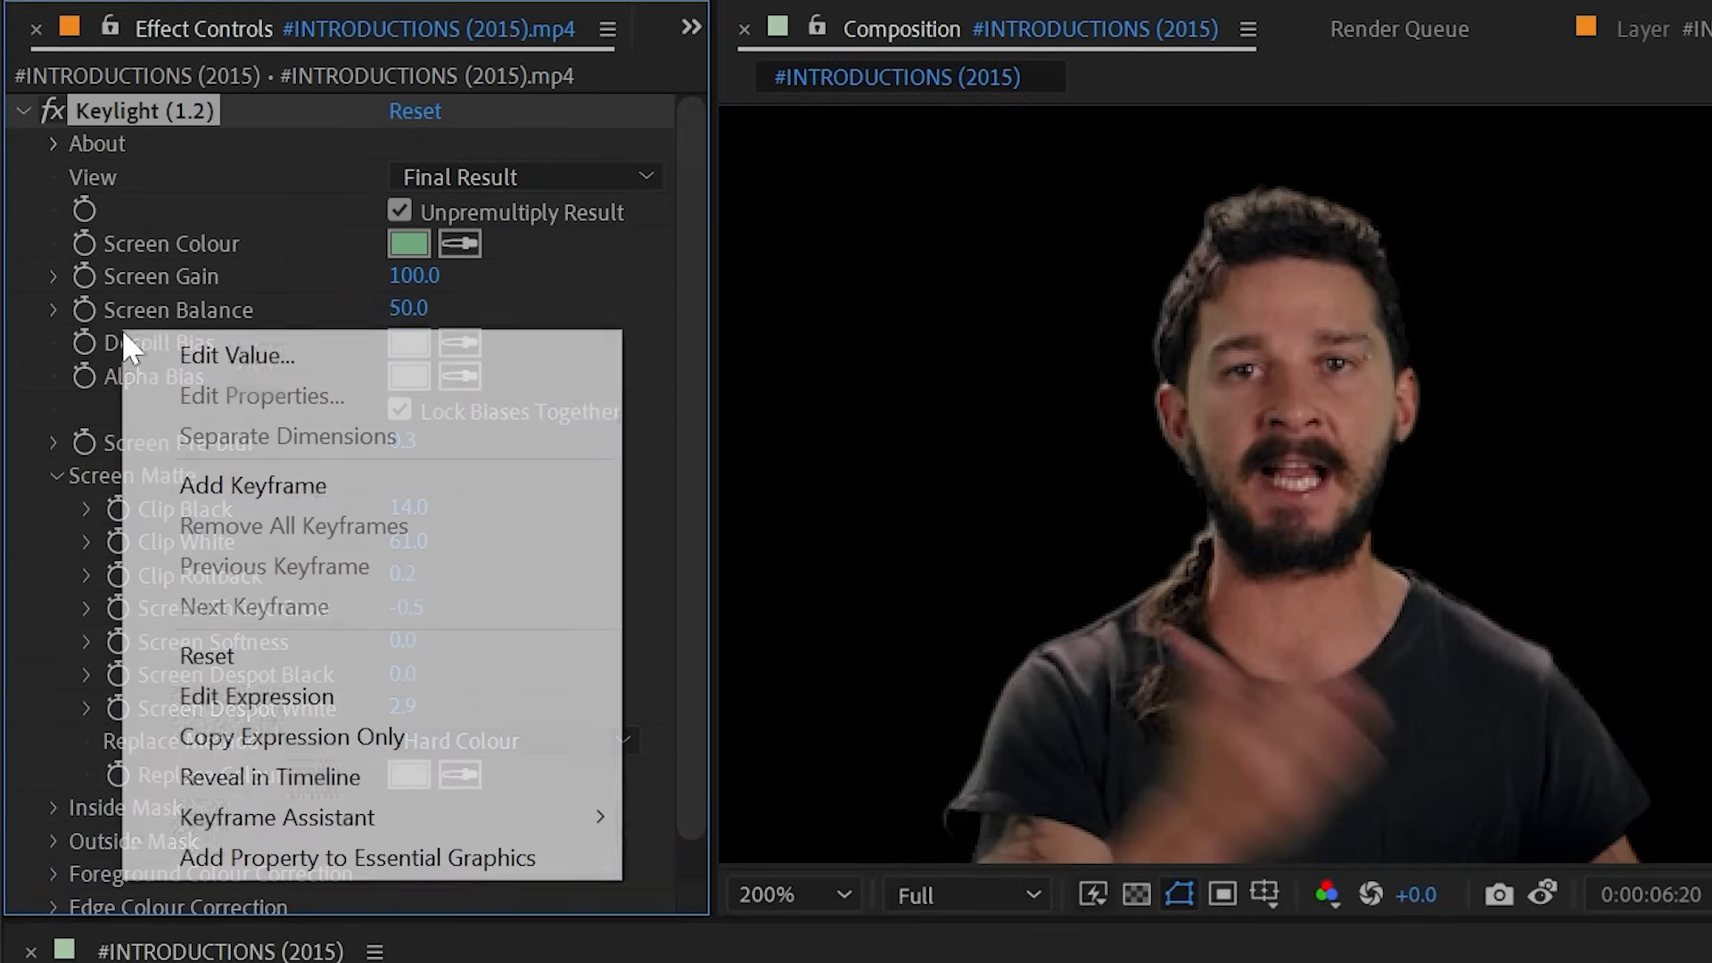
left_click(227, 657)
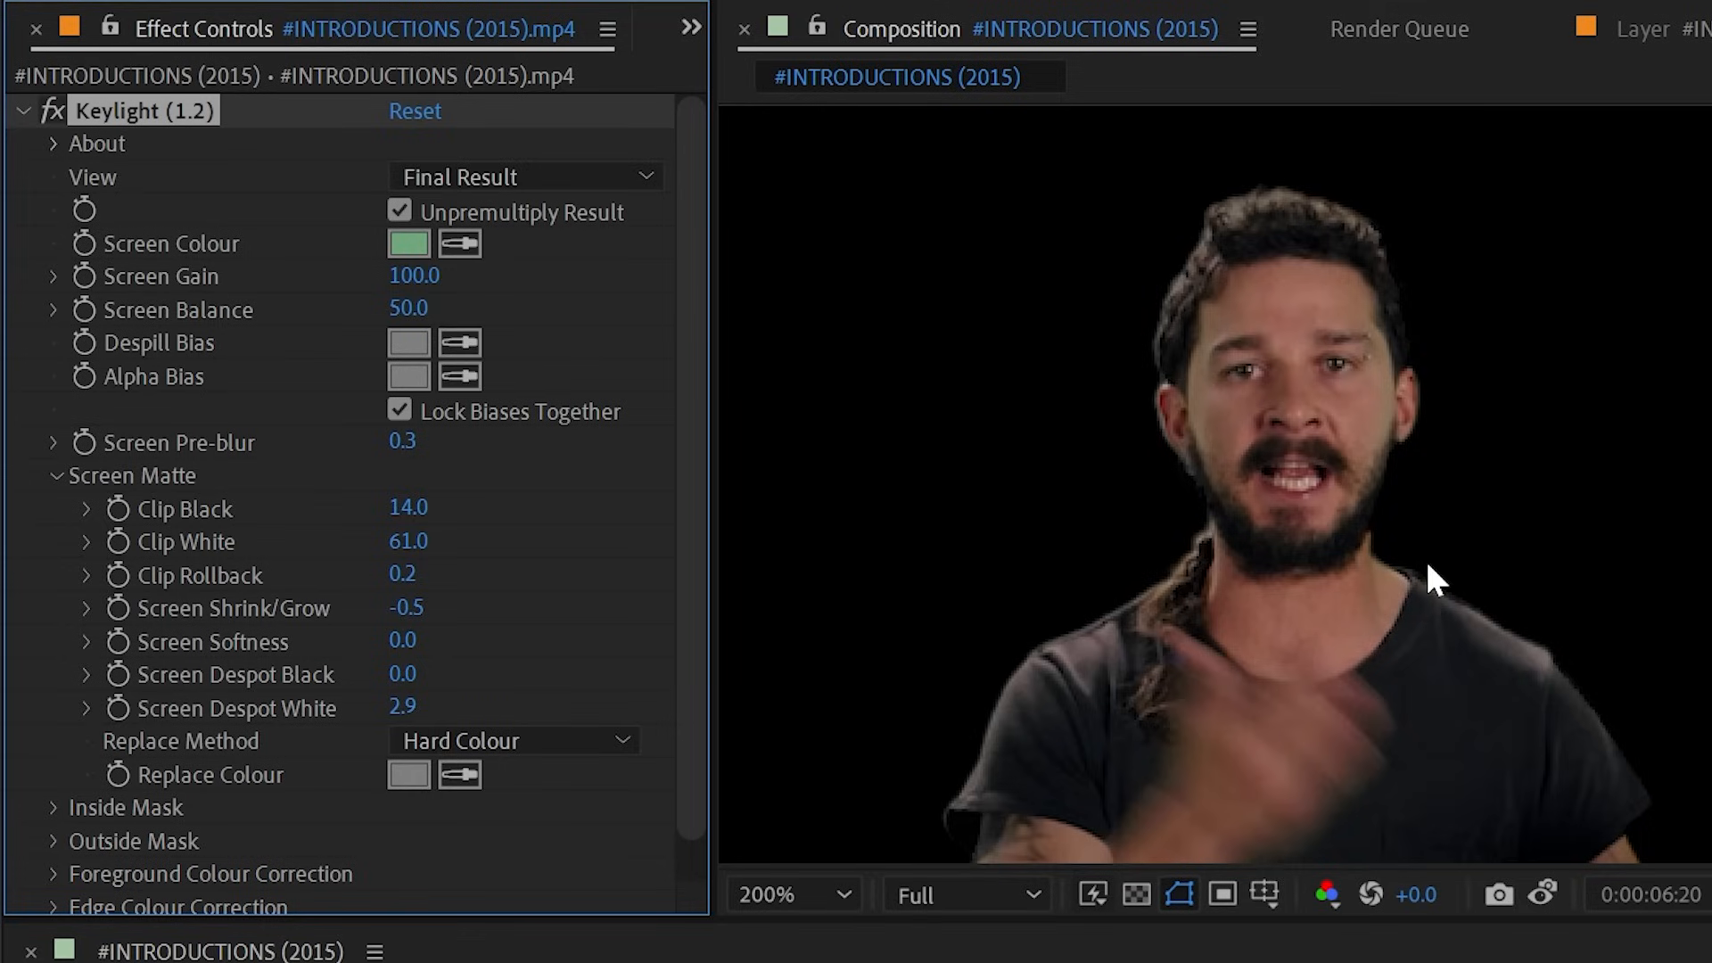
- Unlock the biases, sample the forehead's skin tone as the Alpha Bias using the Source view, and return to Final Result
left_click(459, 376)
left_click(1284, 299)
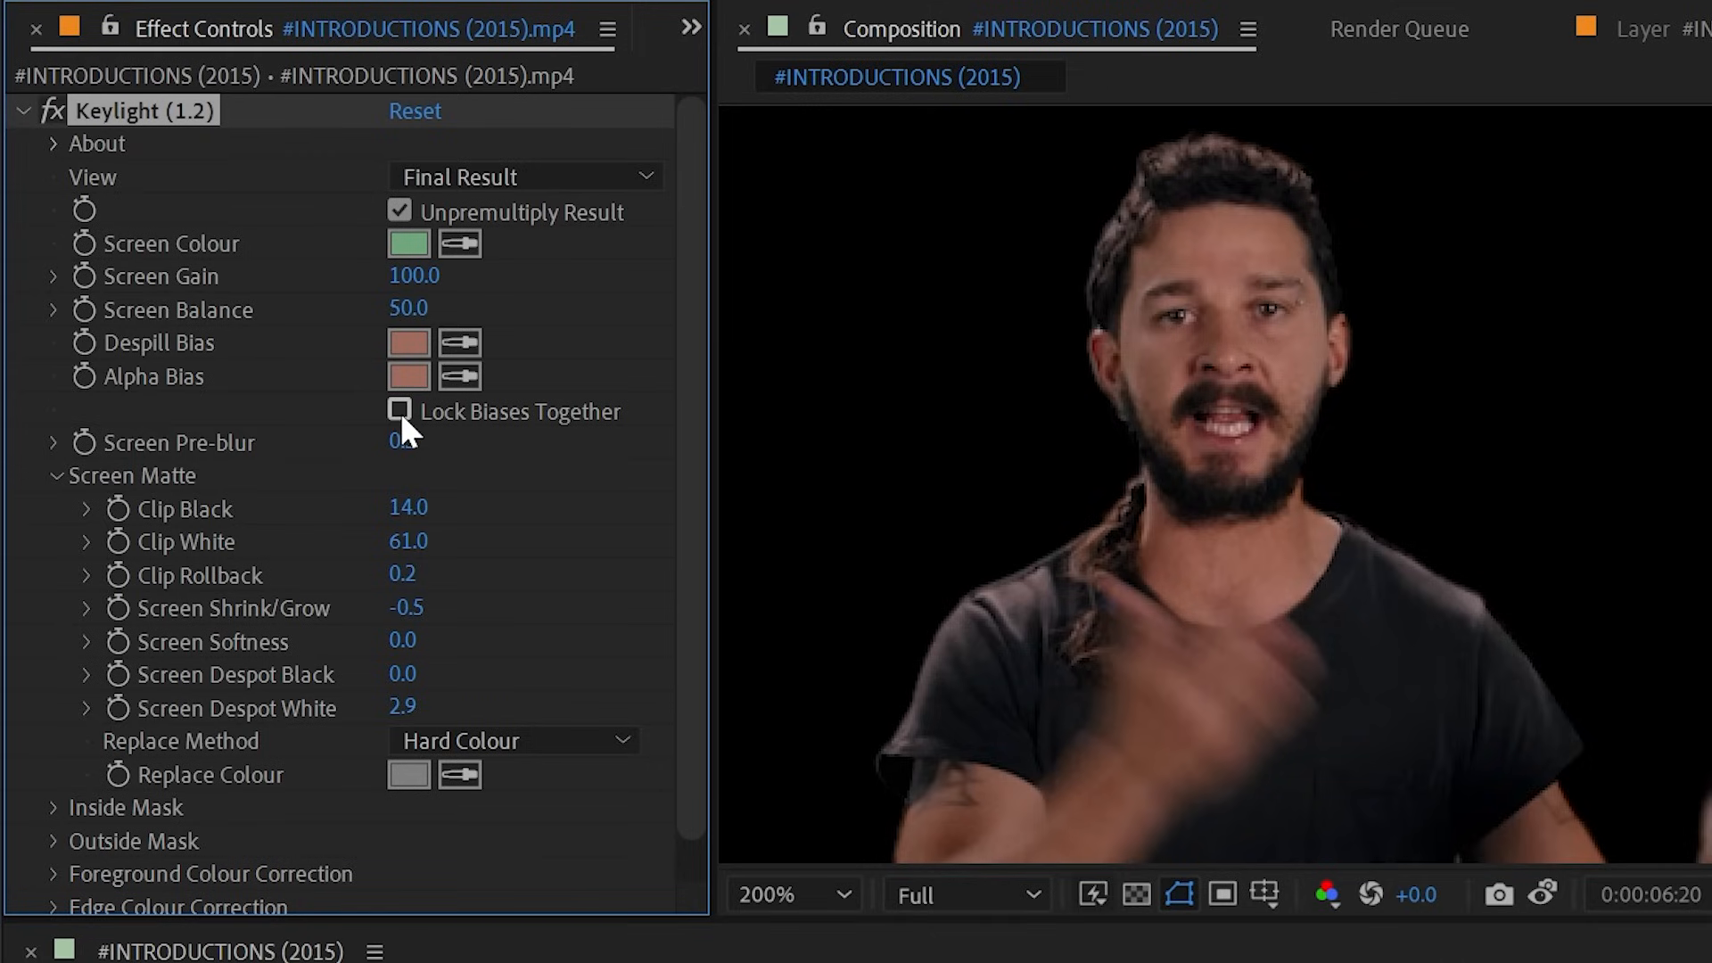
left_click(575, 179)
left_click(536, 214)
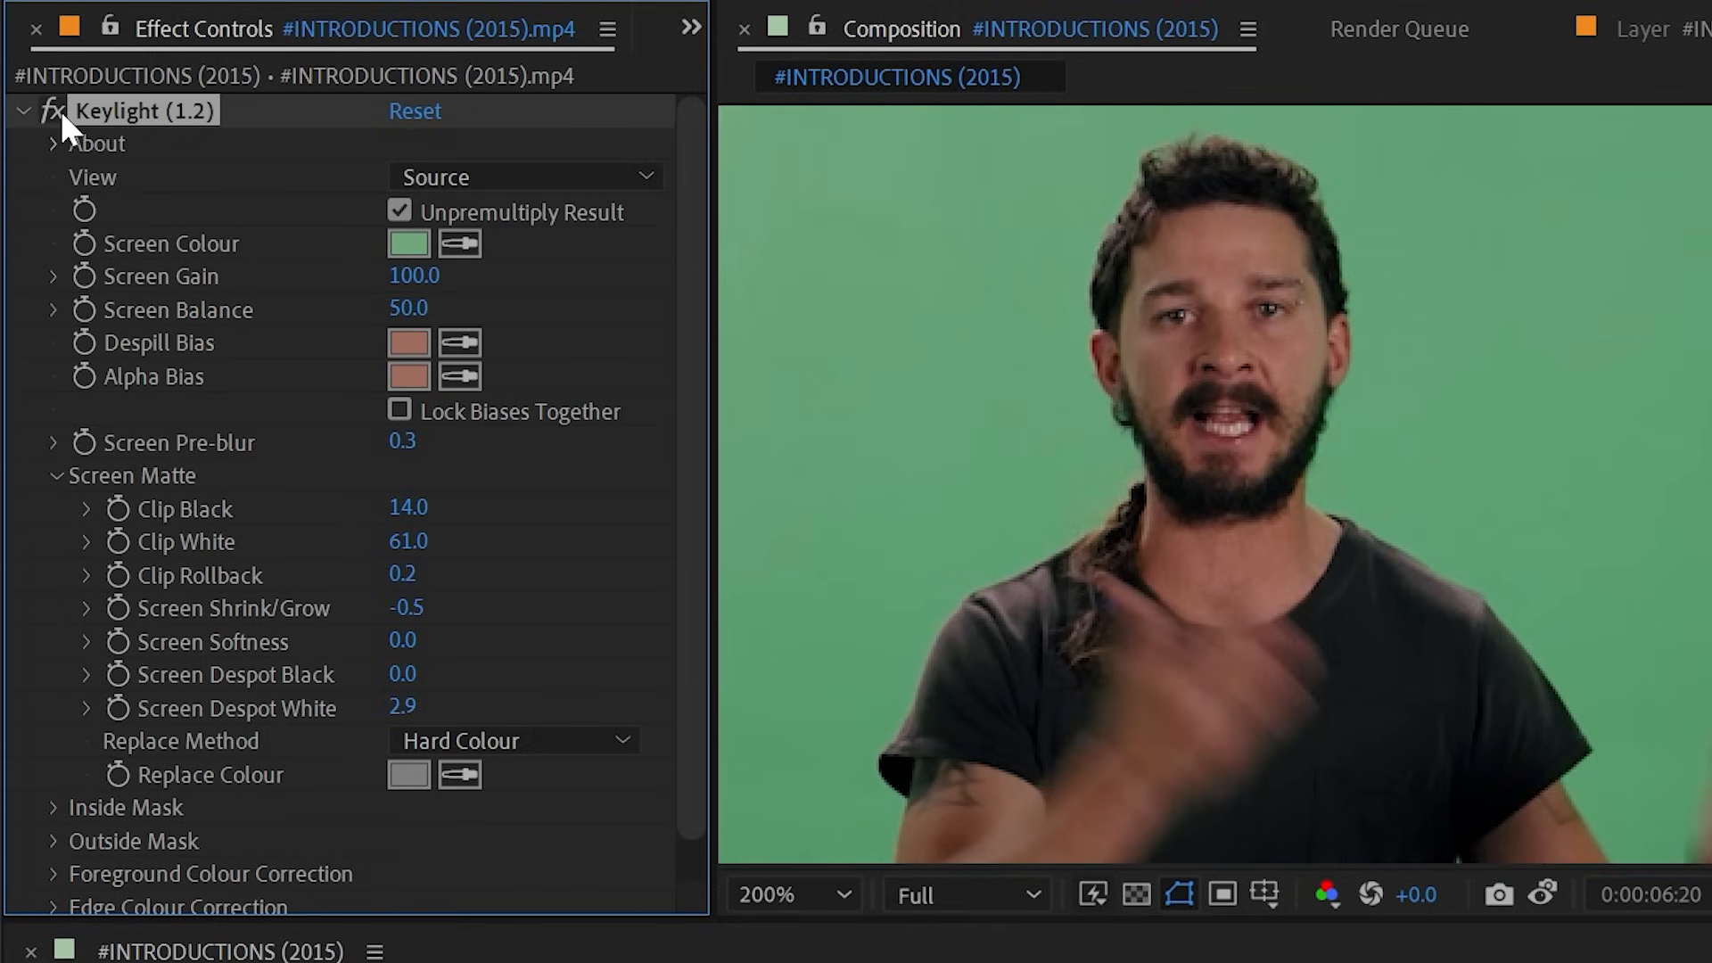
left_click(465, 376)
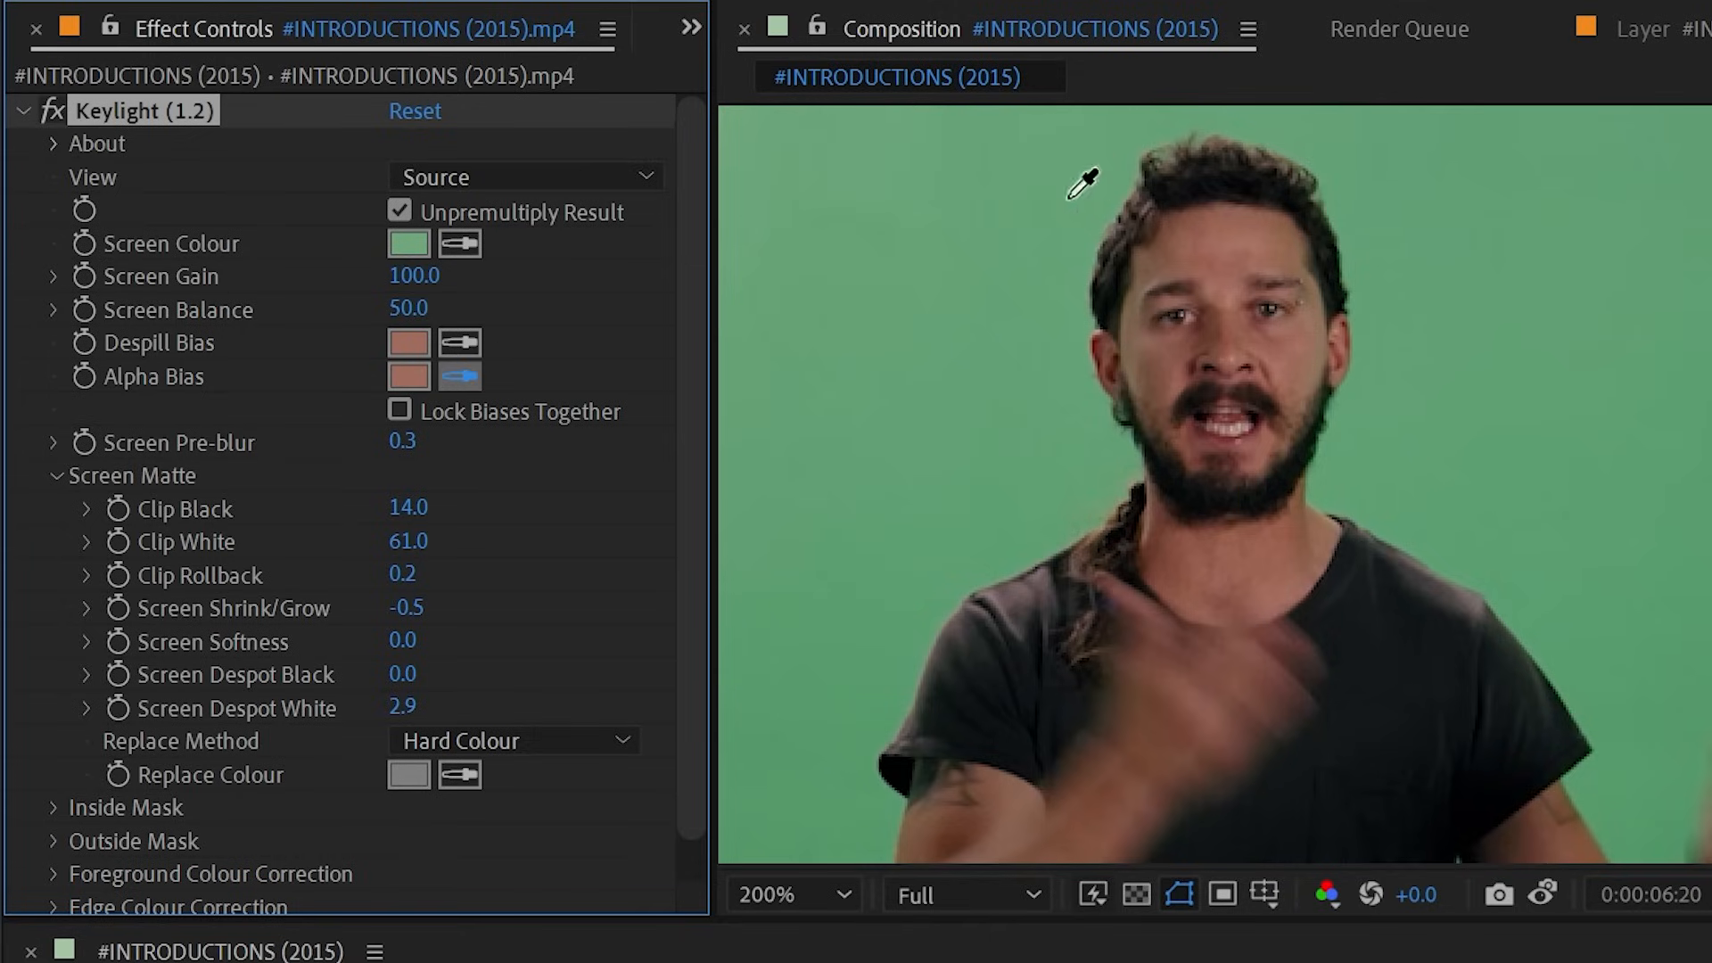
left_click(1282, 298)
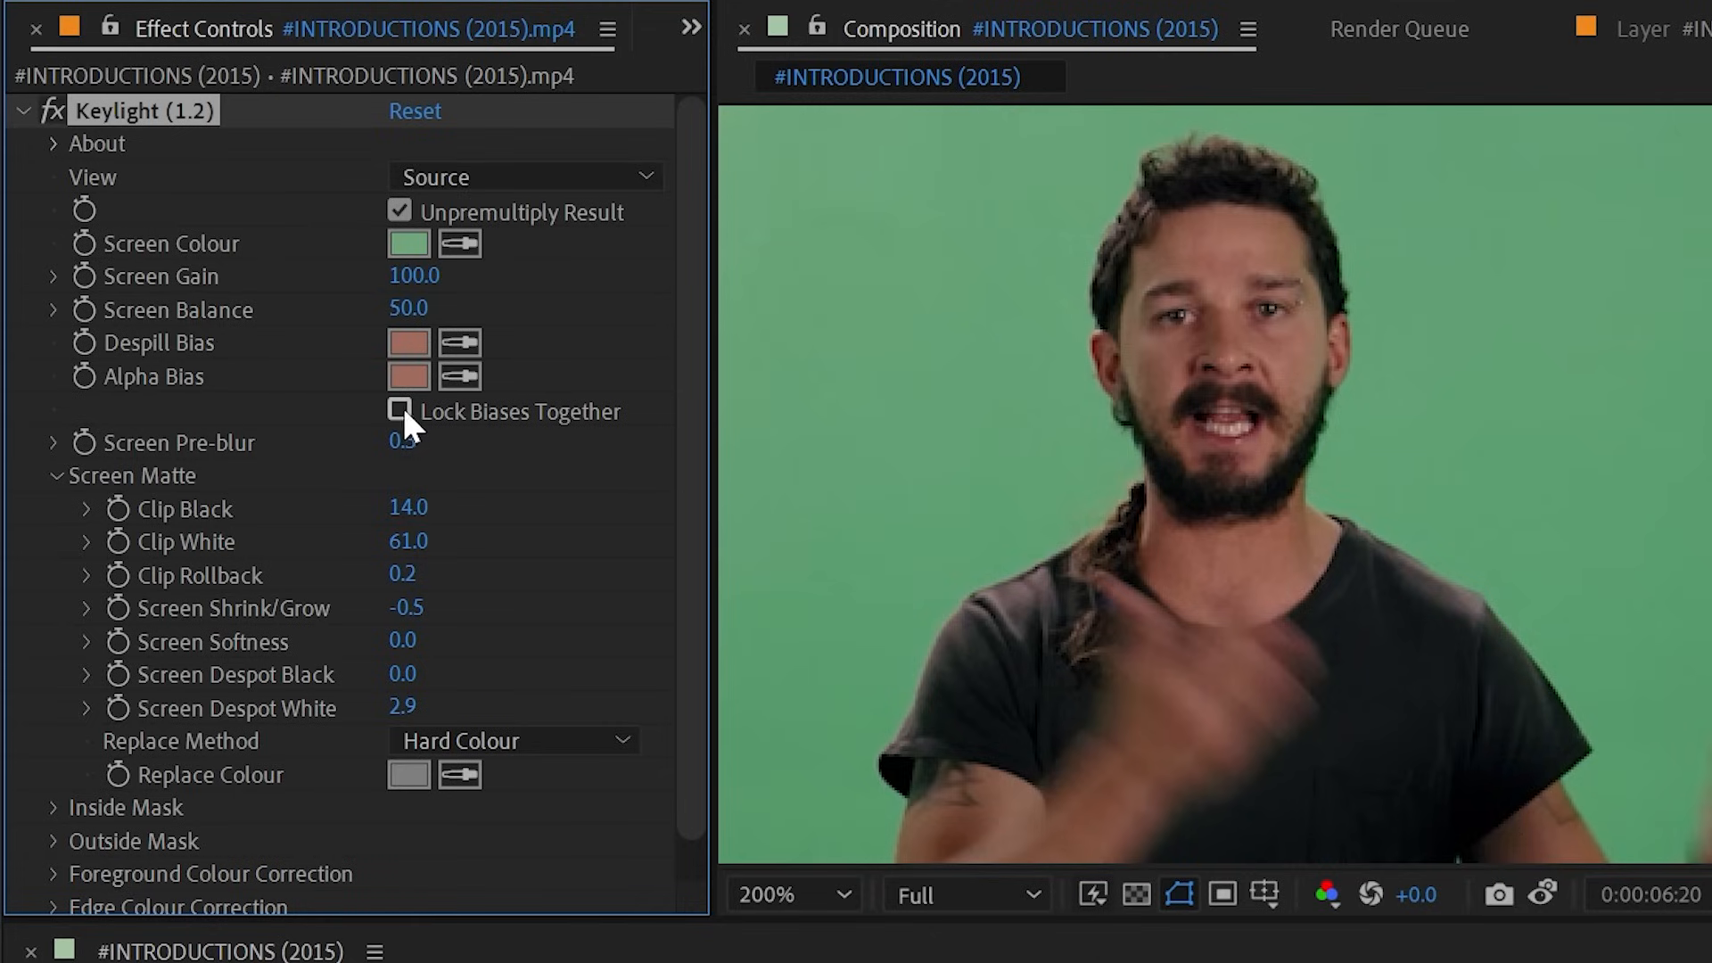
left_click(470, 178)
left_click(526, 615)
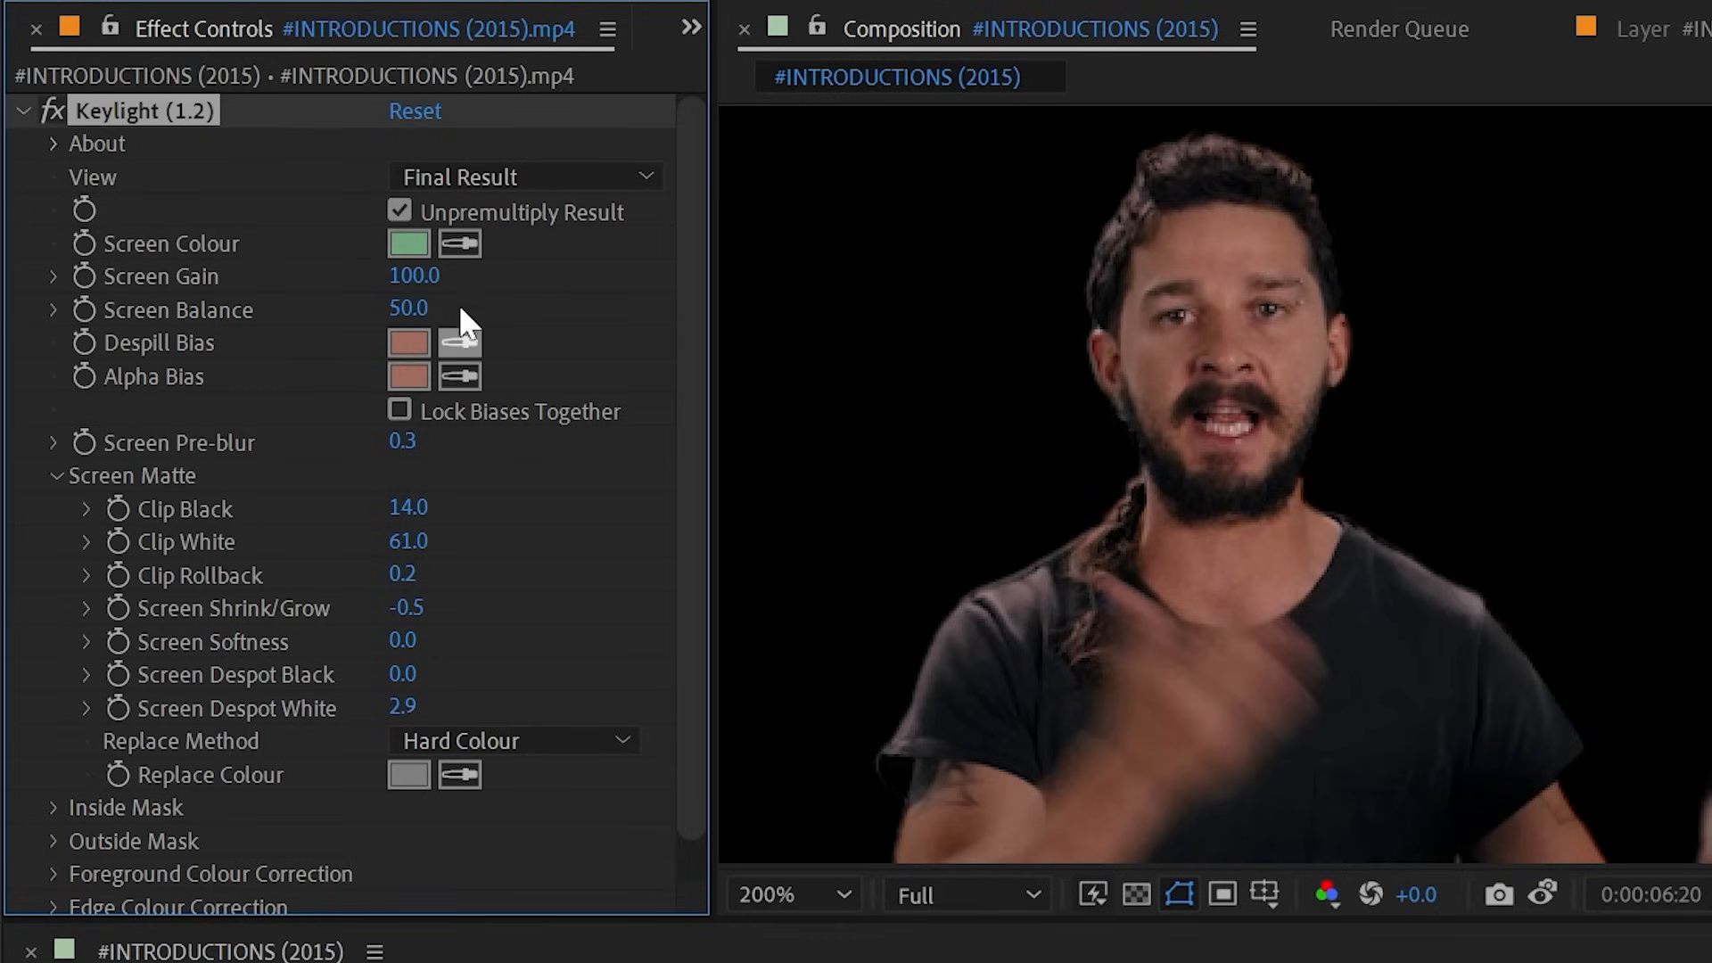
- Try Keylight's Intermediate Result view and undo the view change
left_click(481, 179)
left_click(522, 575)
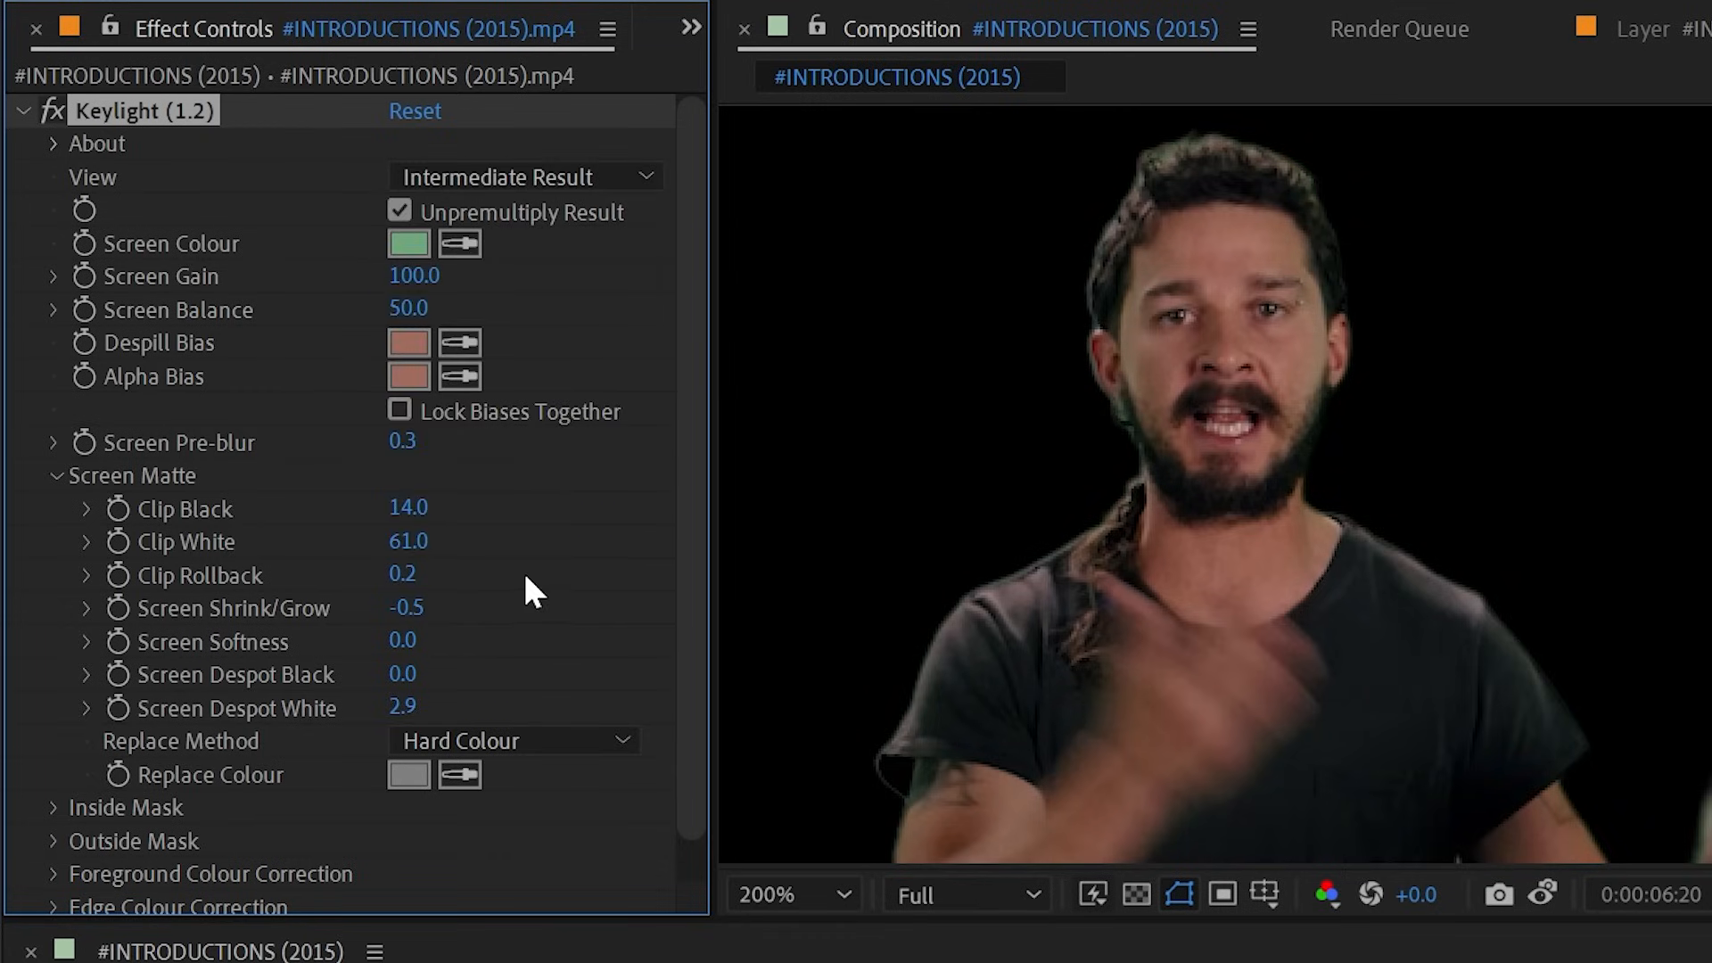
key("ctrl+z")
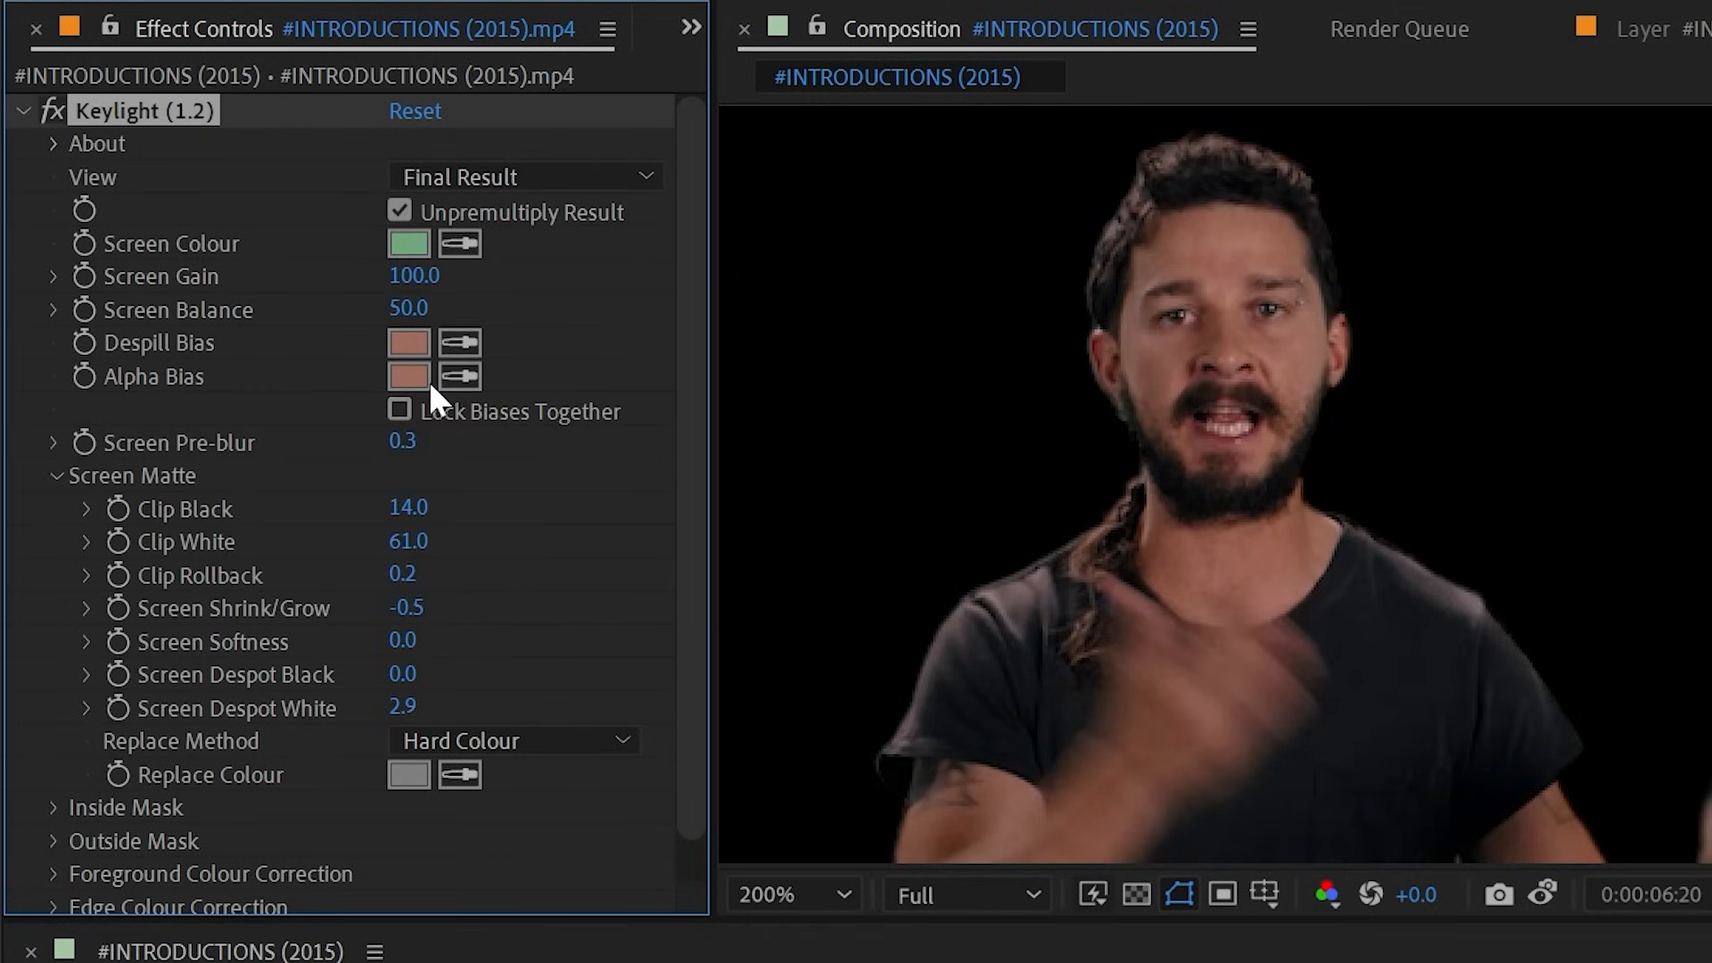
- Collapse the Screen Matte settings and compare the key with Unpremultiply Result off and on, leaving it on
left_click(56, 475)
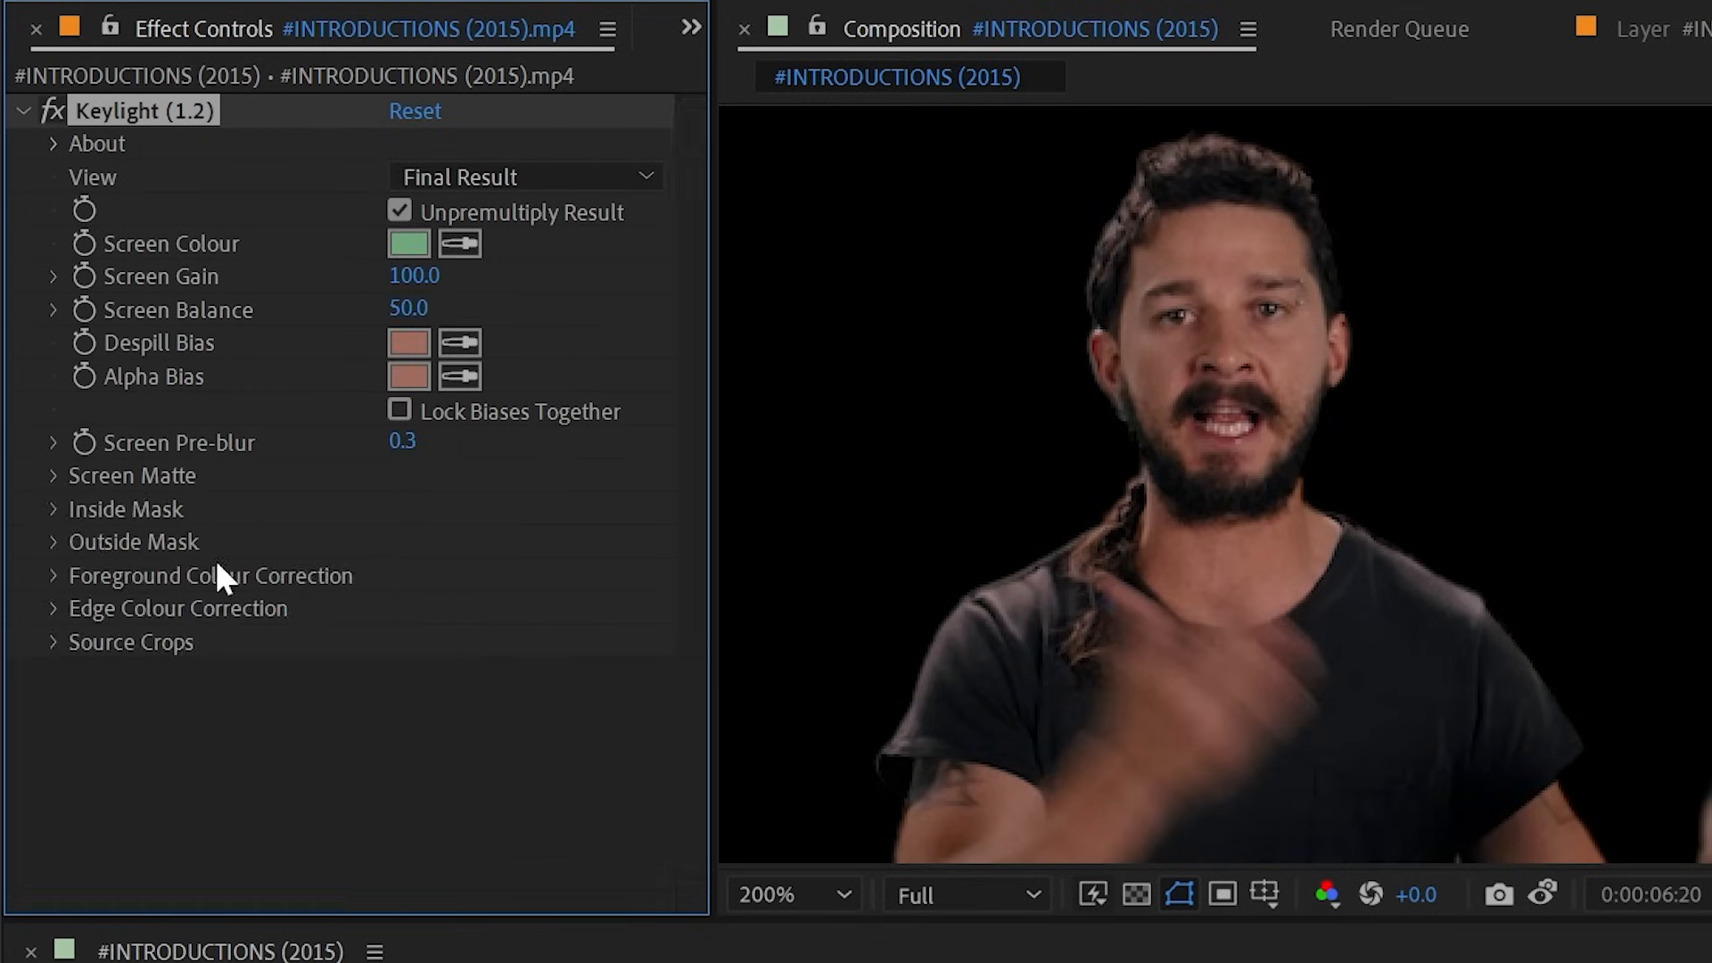
left_click(398, 211)
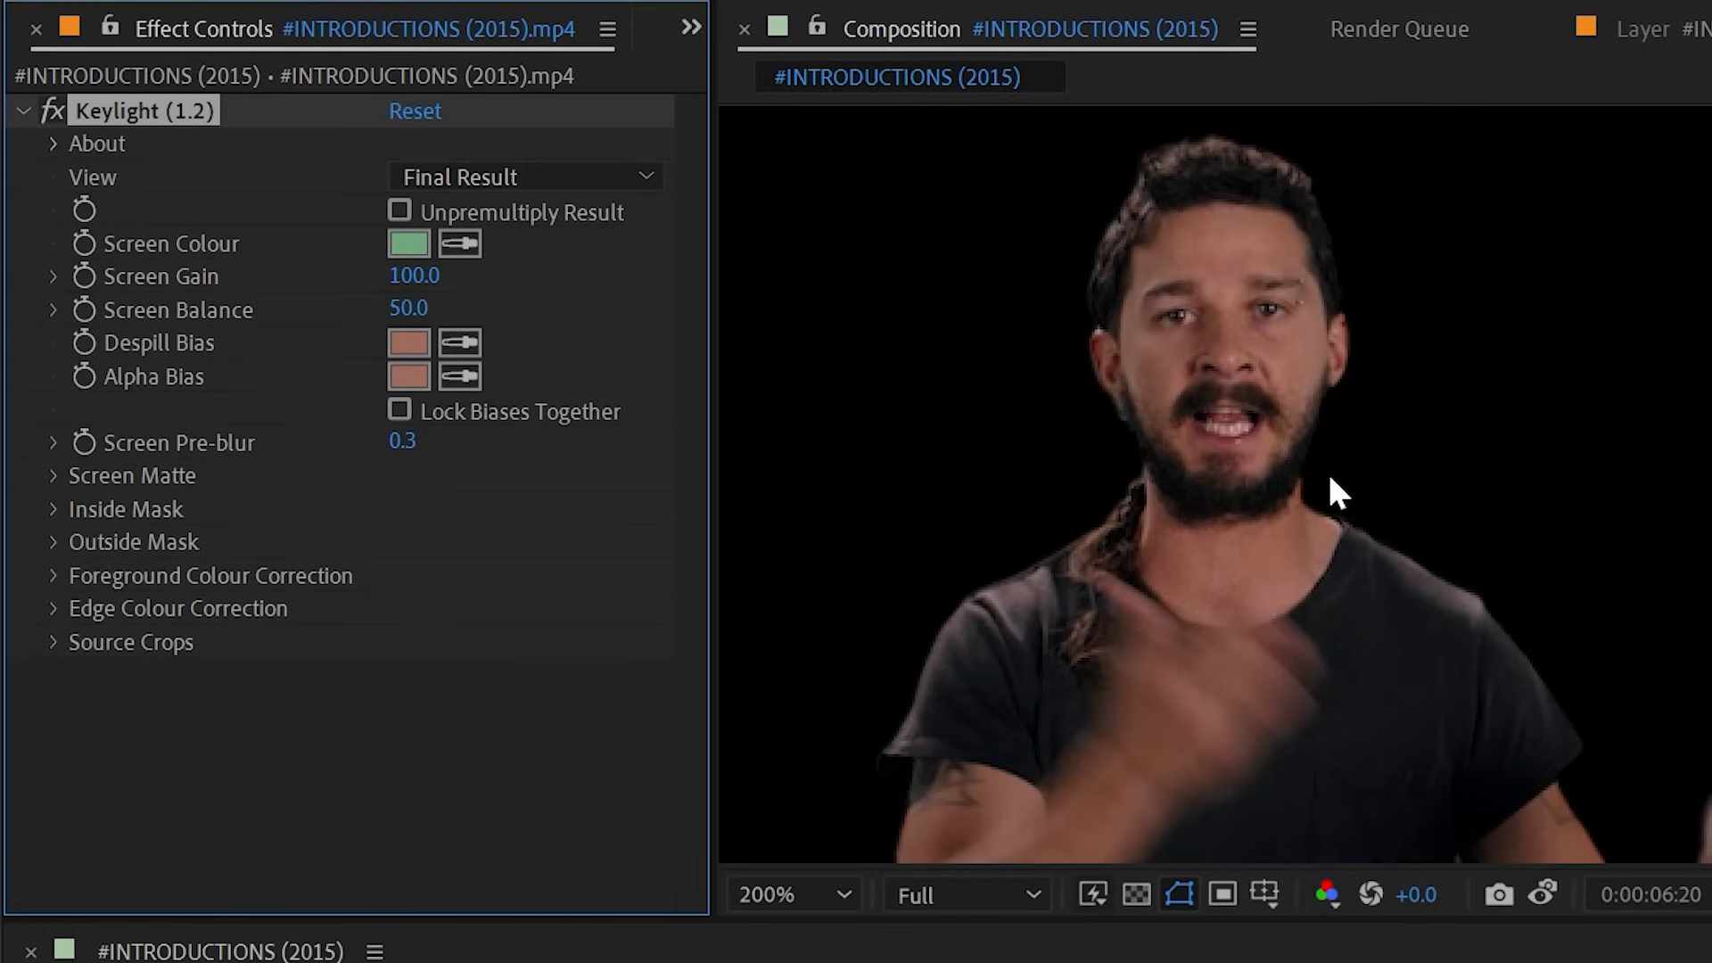
left_click(400, 211)
left_click(400, 211)
scroll(1490, 699, "down", 2)
left_click_drag(1490, 699, 1488, 660)
left_click(400, 211)
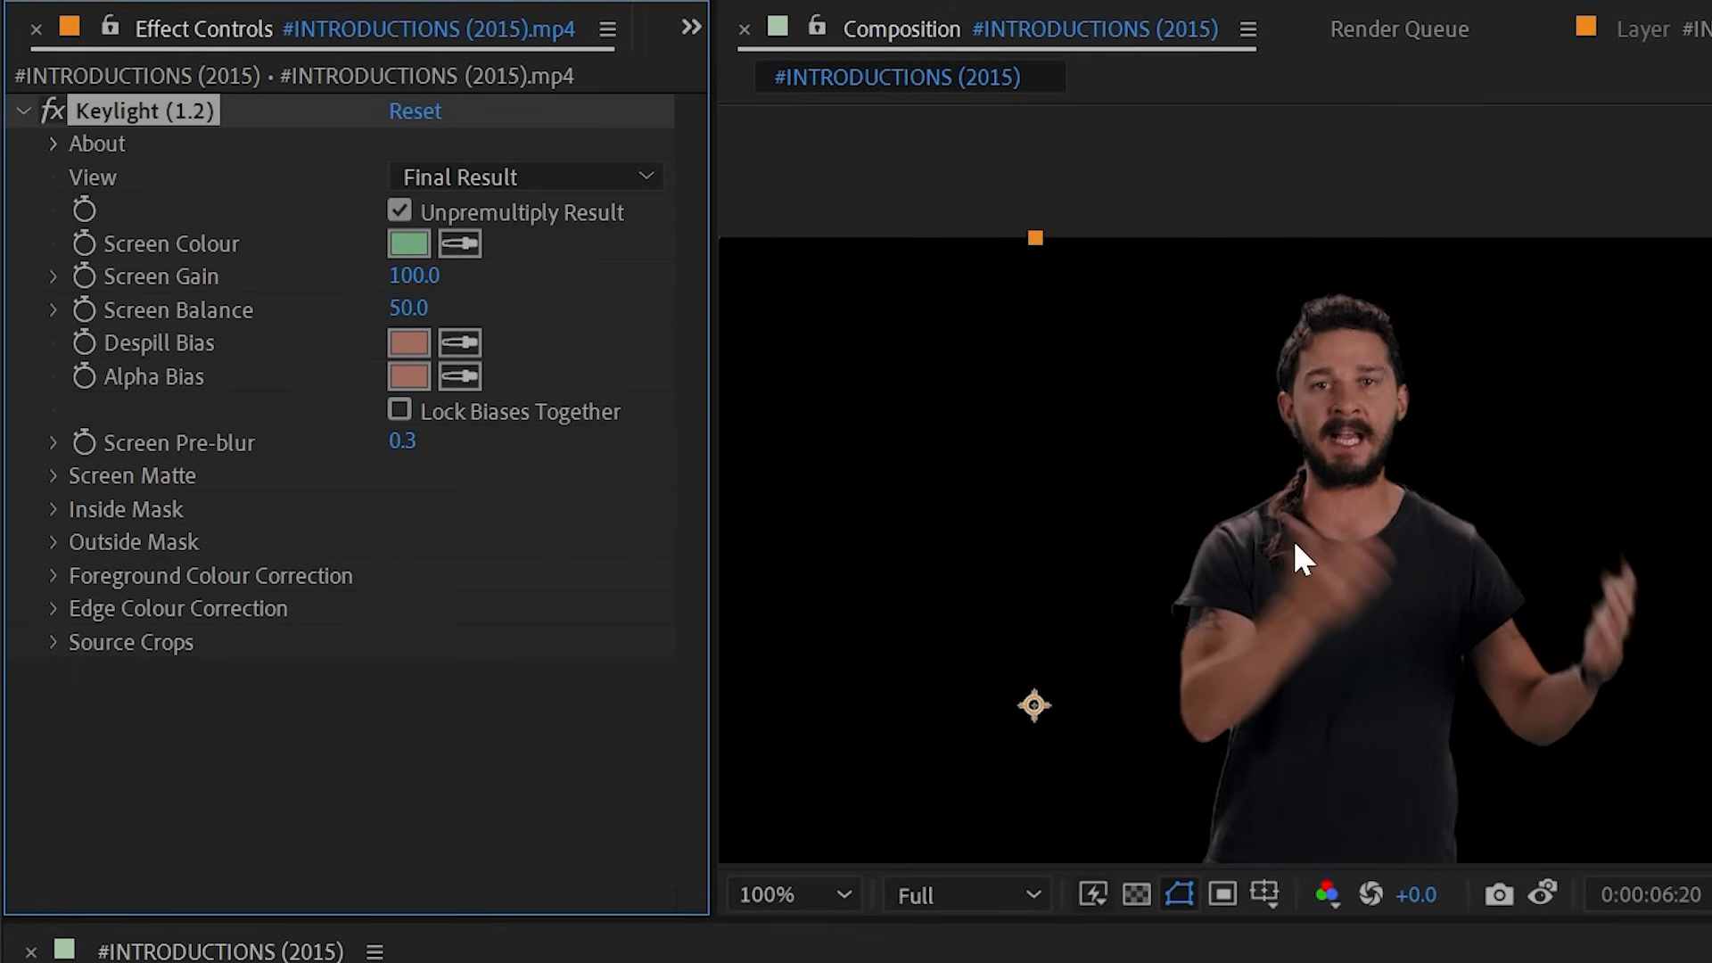
- Expand Keylight's Inside Mask and Outside Mask settings
scroll(1295, 545, "up", 1)
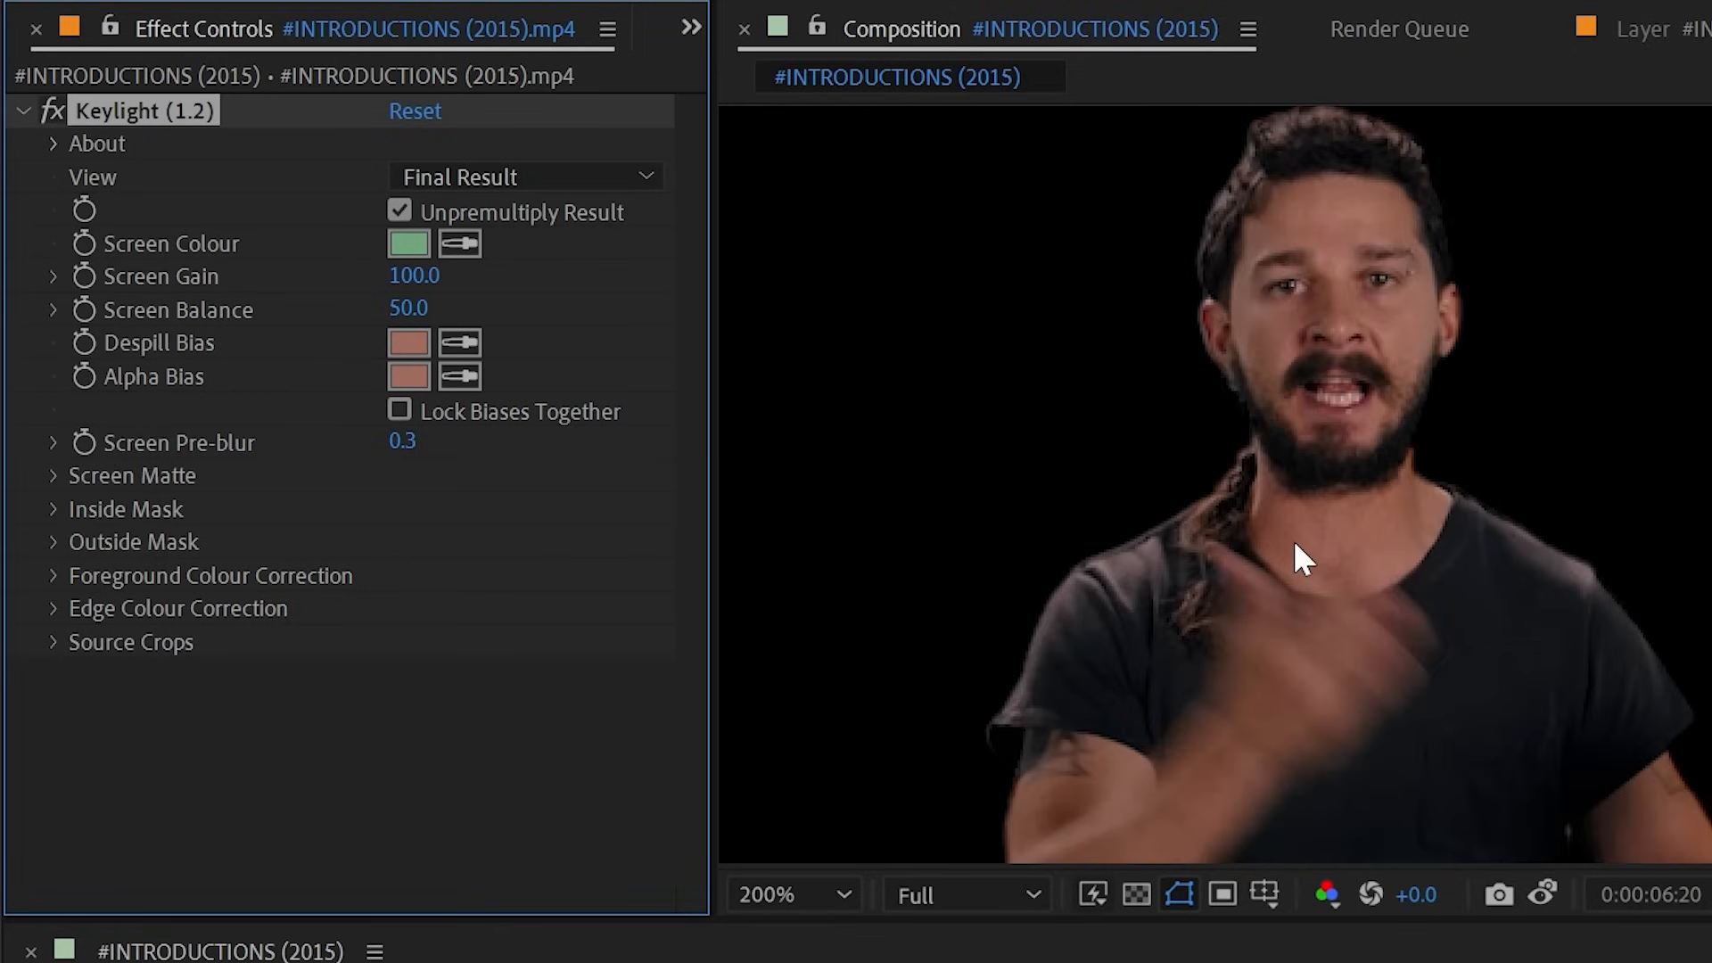
left_click(54, 510)
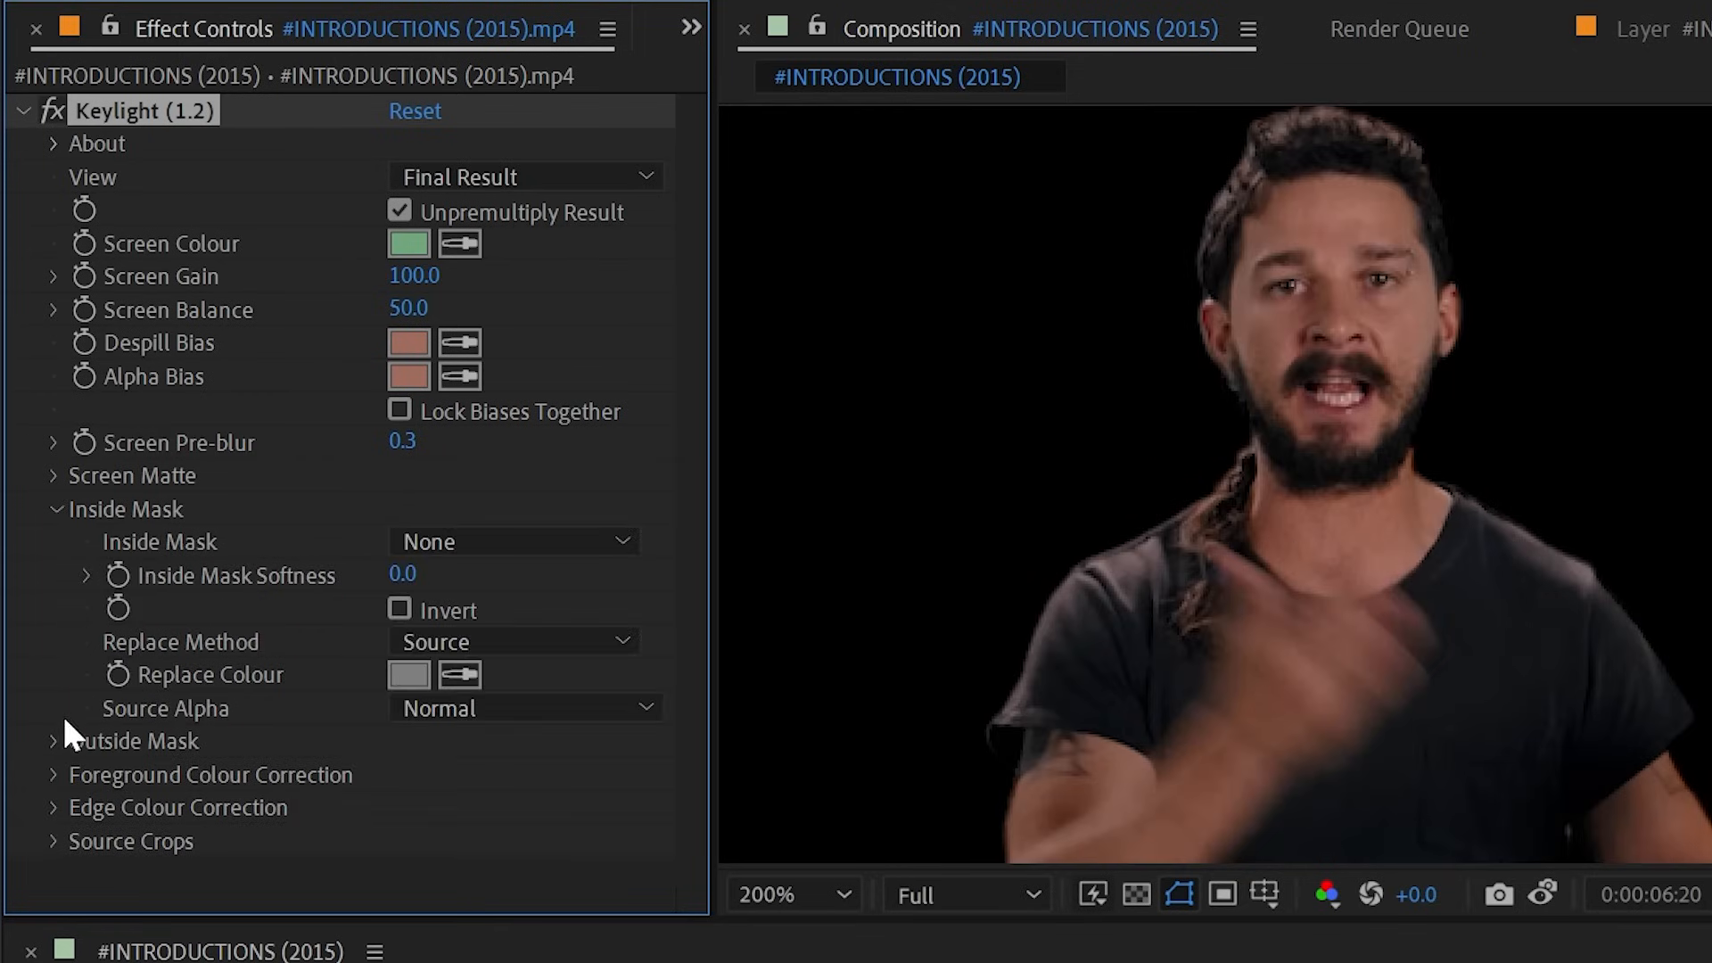
left_click(54, 742)
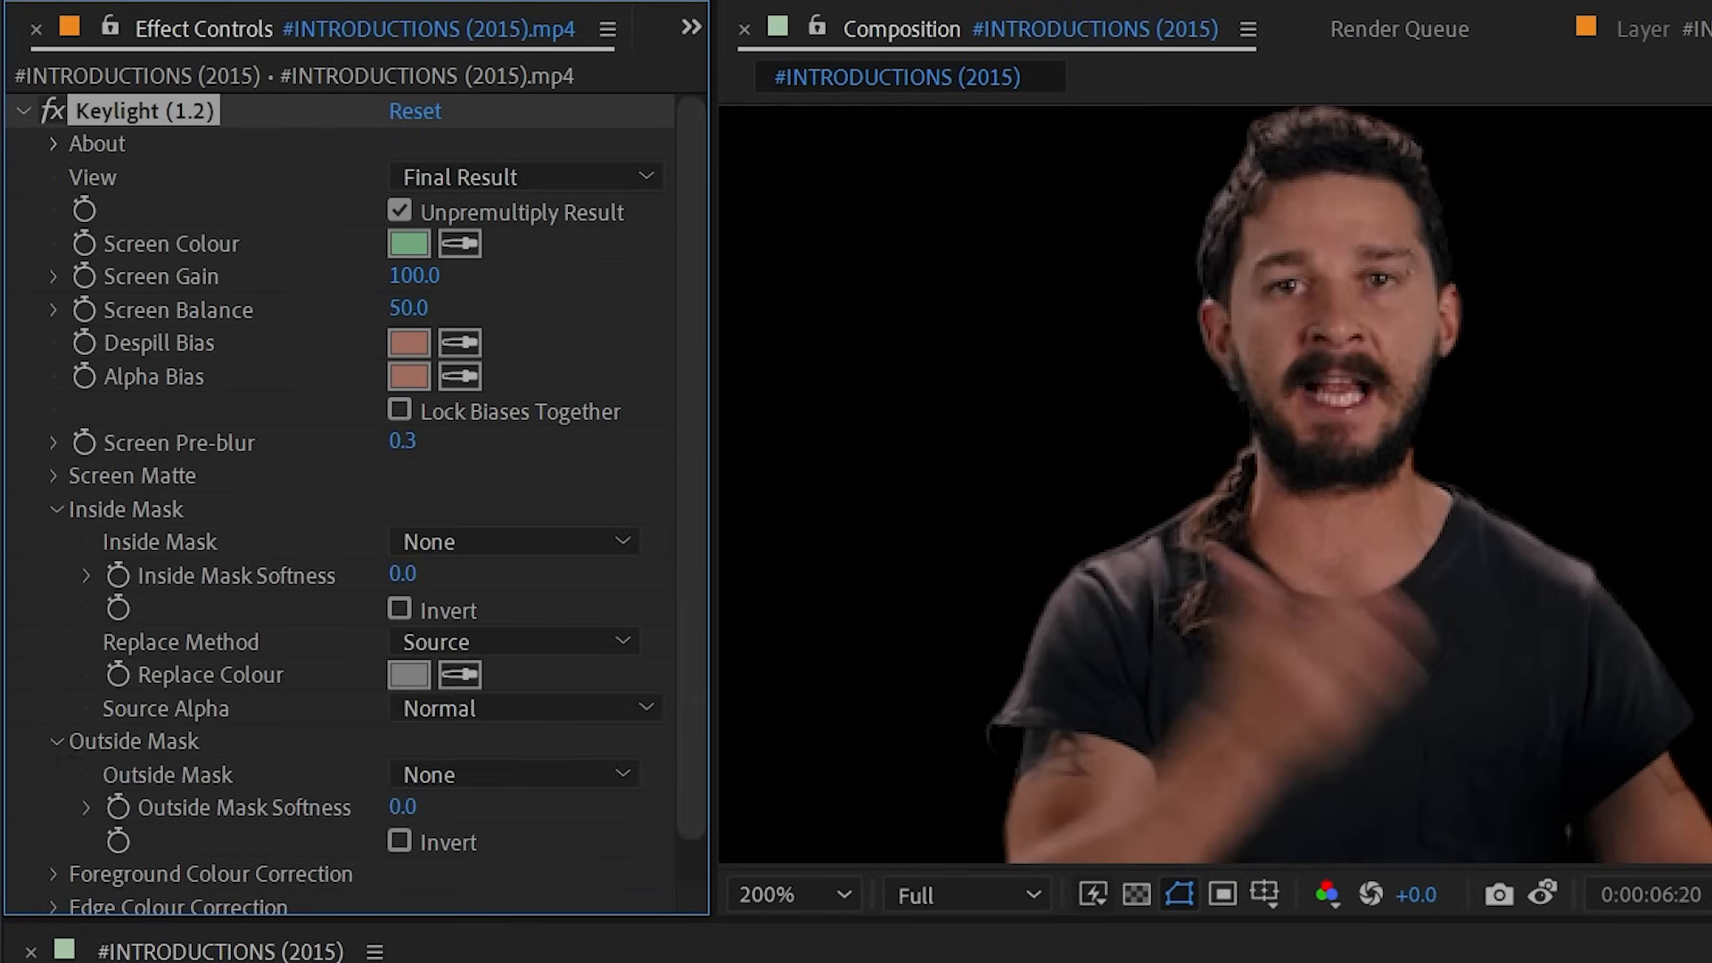
left_click_drag(1475, 782, 1417, 832)
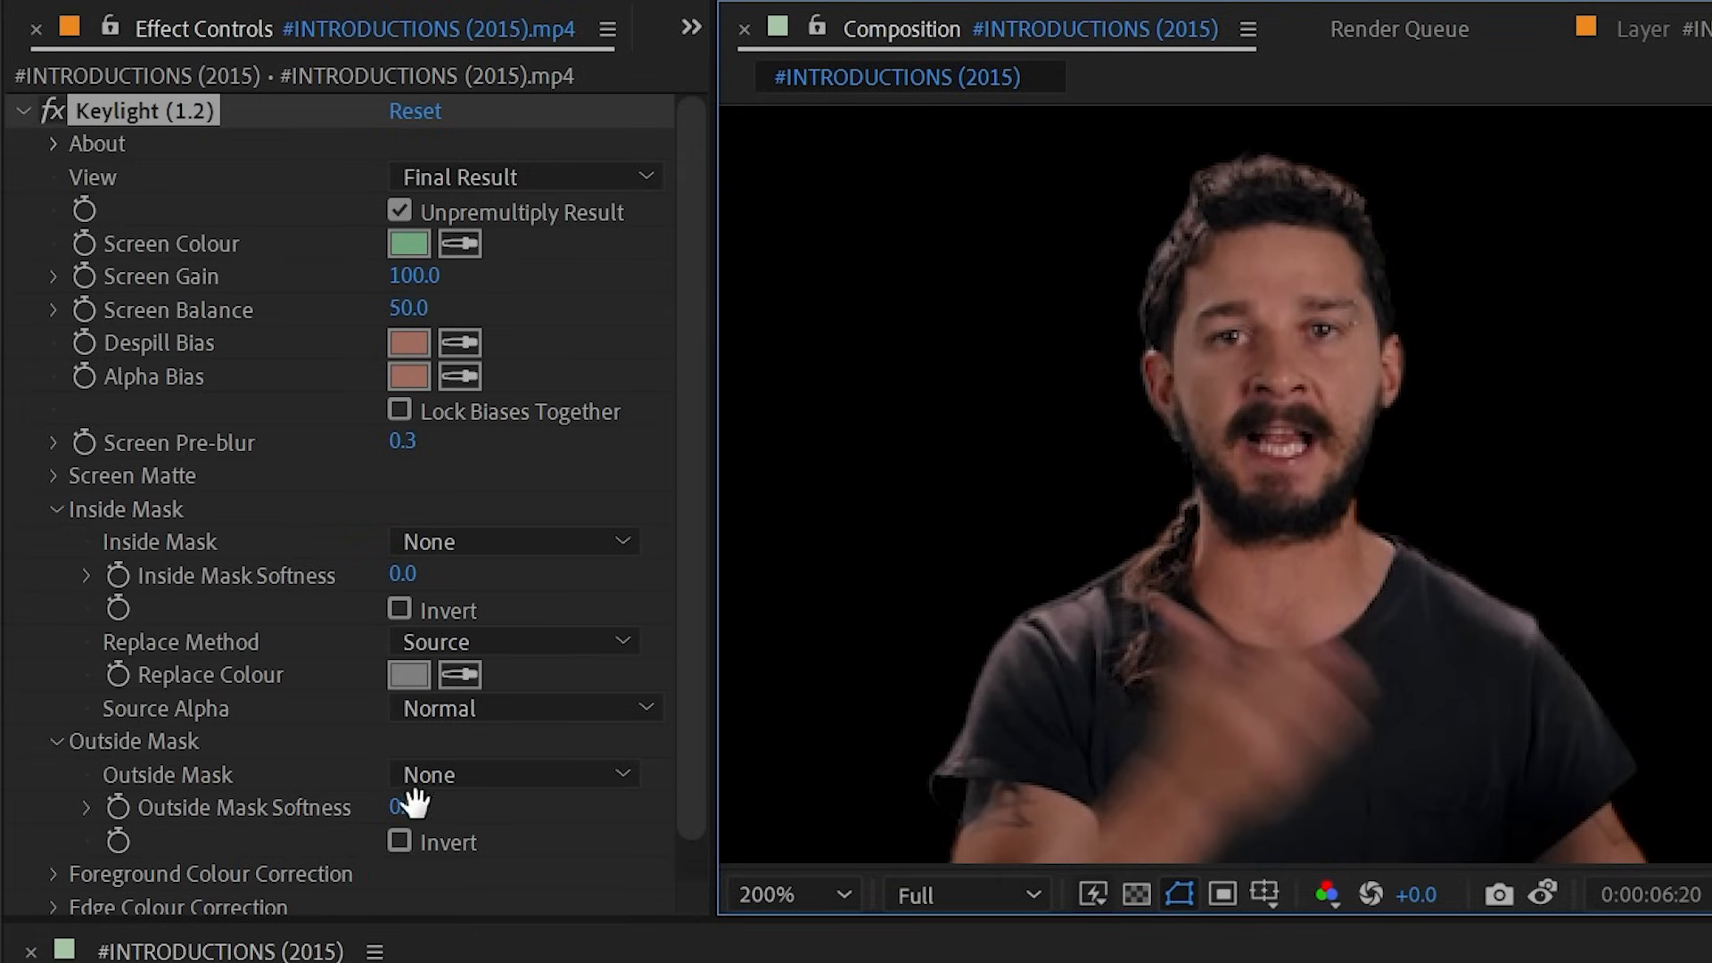
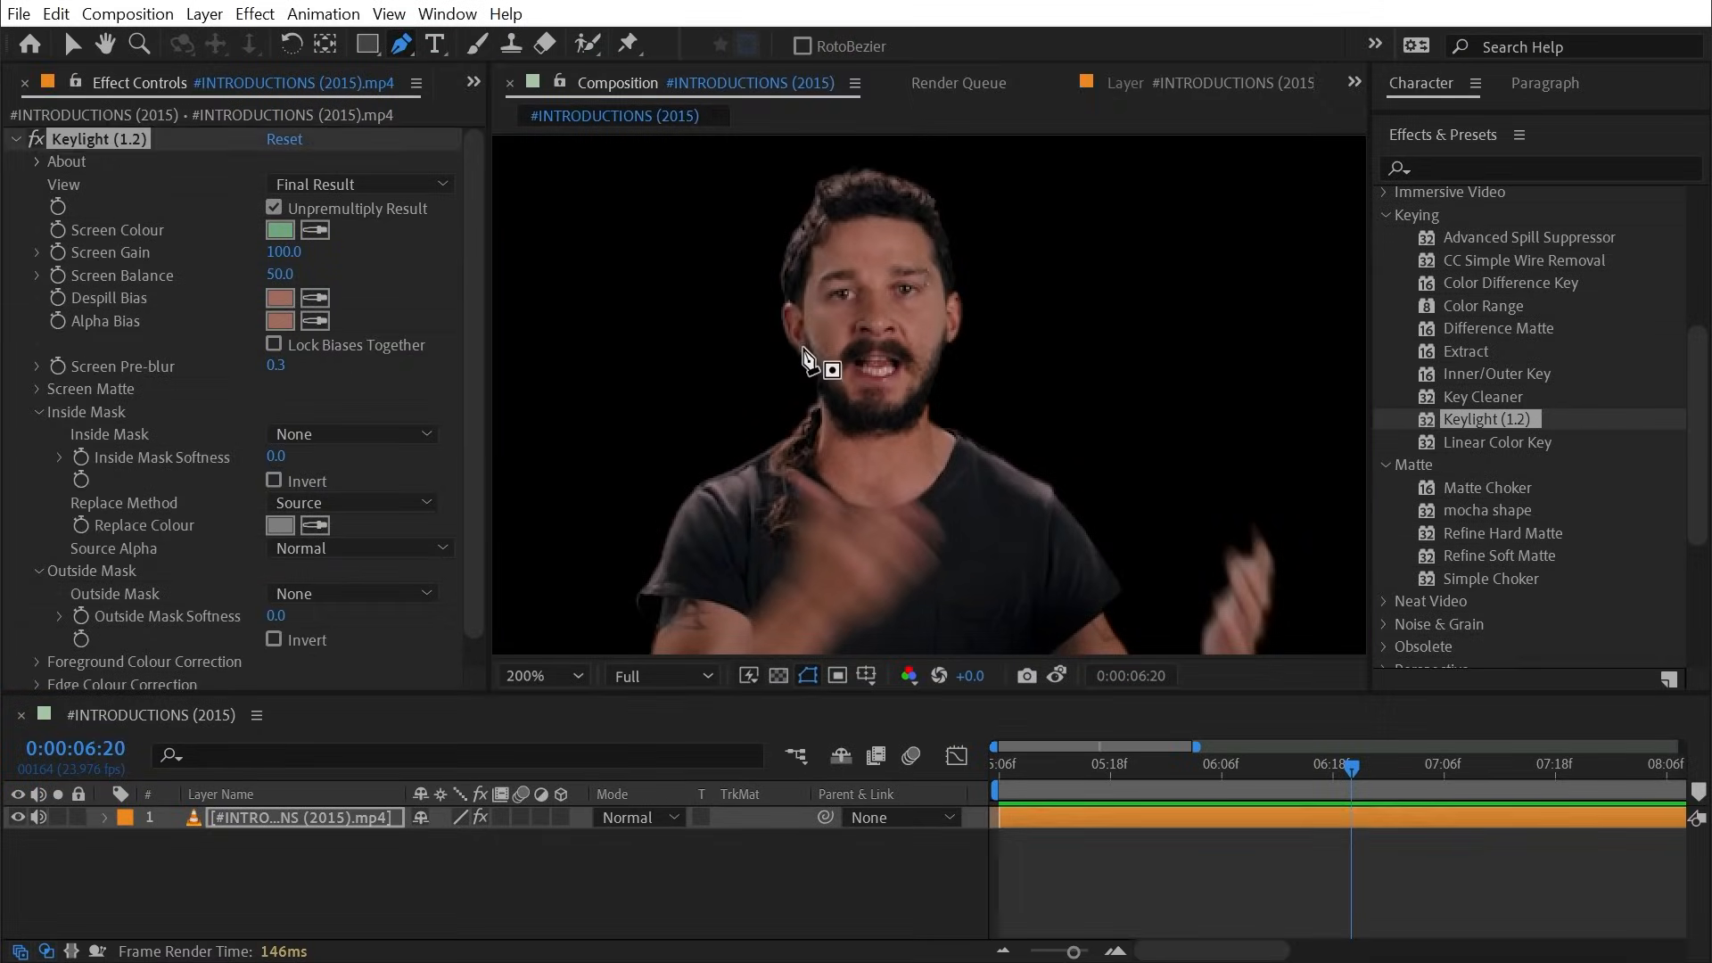
- Start a curved Pen tool mask on the footage layer, running from beside the jaw around the hair to the neck and shoulder
mouse_move(803, 348)
left_mouse_down()
mouse_move(789, 291)
mouse_move(820, 214)
left_mouse_up()
mouse_move(869, 190)
left_mouse_down()
mouse_move(901, 188)
mouse_move(941, 248)
left_mouse_up()
left_click_drag(942, 326, 965, 454)
left_click_drag(1035, 492, 980, 381)
- Continue the mask path inside the arm with the raised palm, around the hand and back to the elbow
key("space")
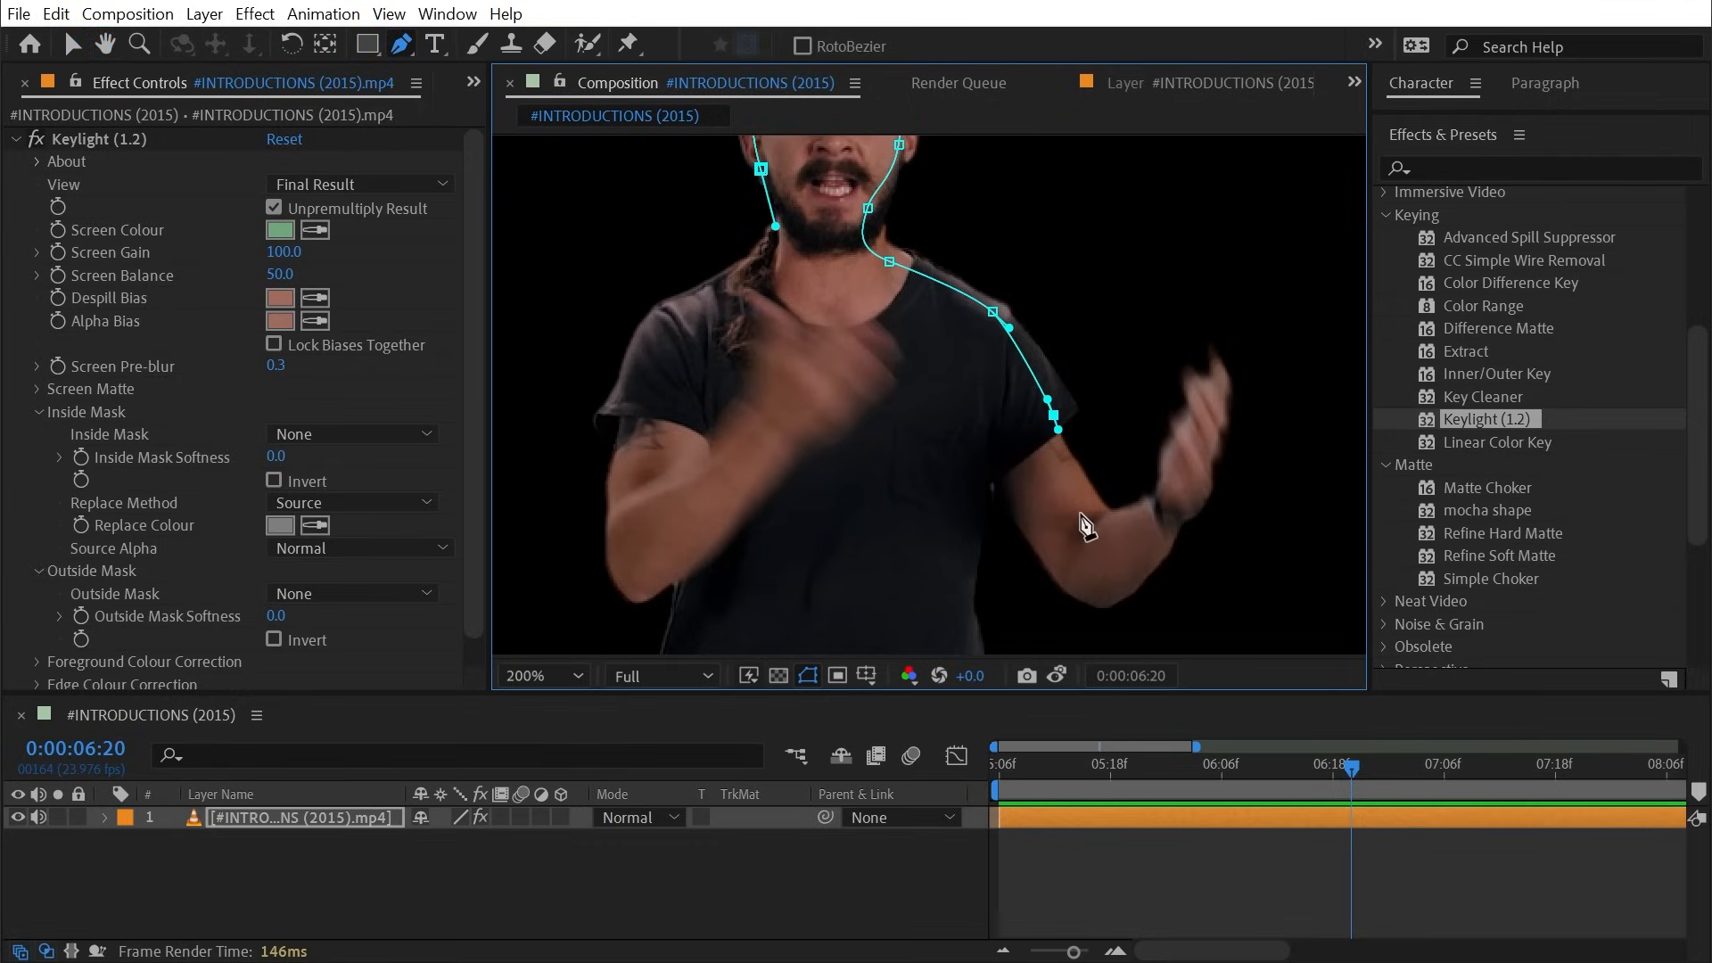
left_click_drag(1081, 516, 1119, 558)
left_click(1149, 521)
left_click(1175, 448)
left_click_drag(1208, 381, 1228, 381)
left_click_drag(1198, 474, 1179, 508)
left_click_drag(1101, 604, 1085, 606)
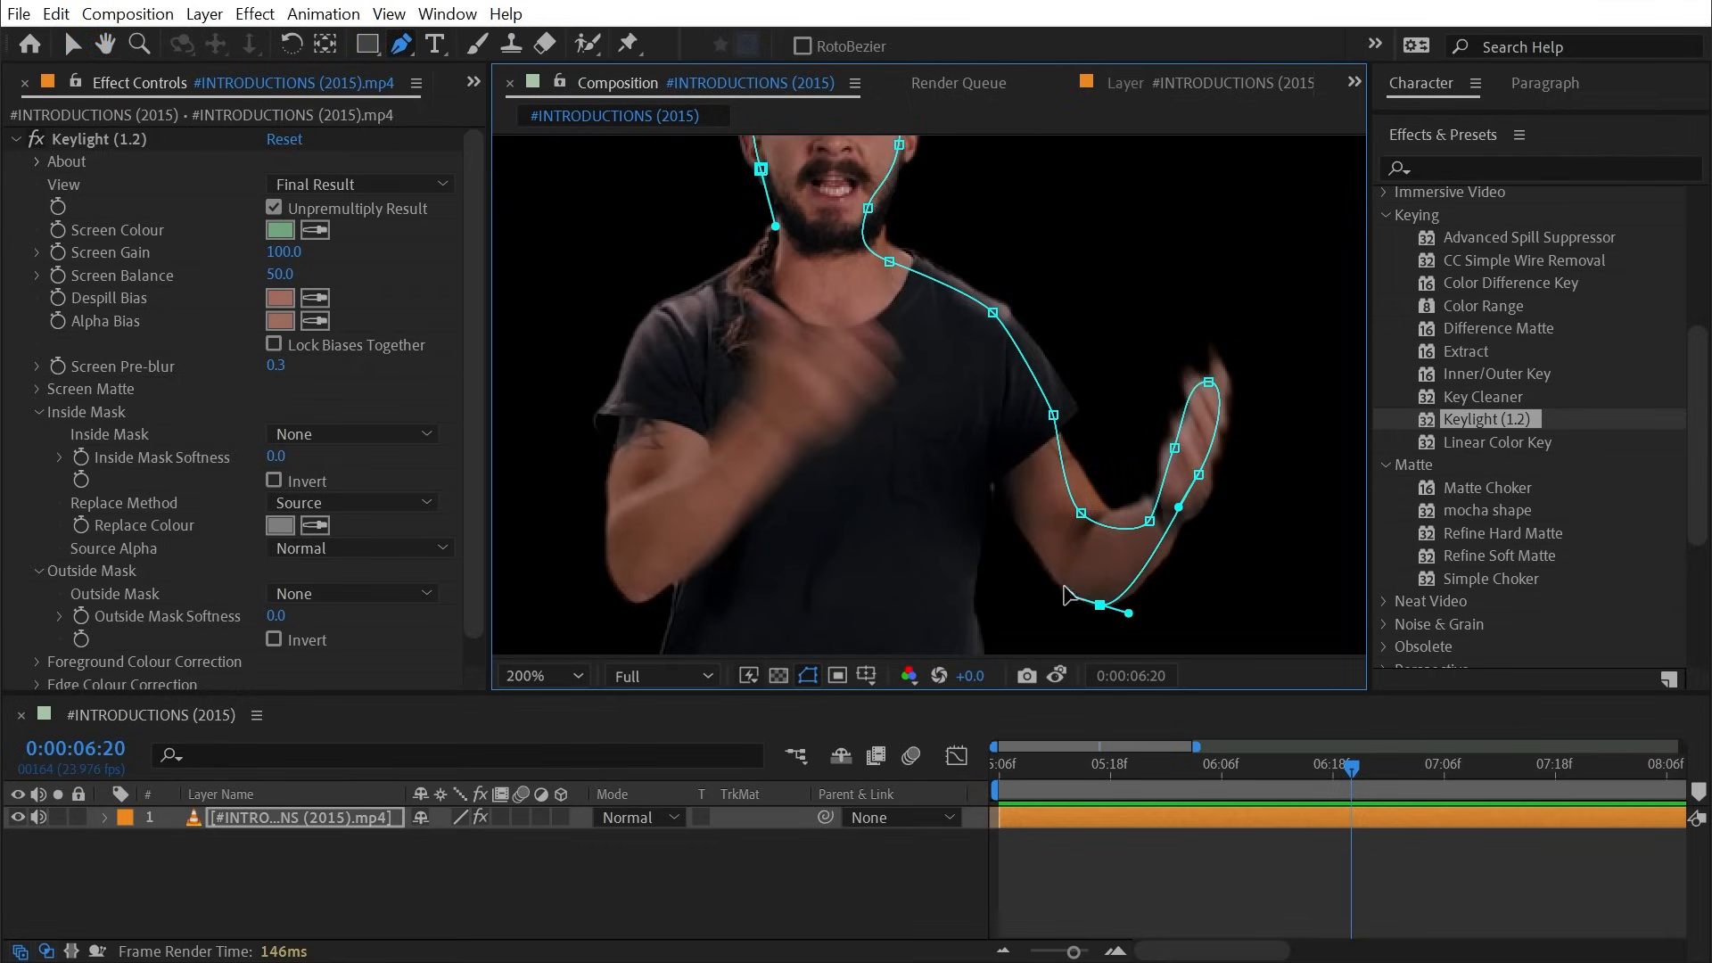
- Extend the mask path from the elbow to the armpit and down the torso and leg to the frame's lower edge
left_click(1009, 494)
left_click(964, 446)
key("space")
left_click_drag(953, 484, 897, 161)
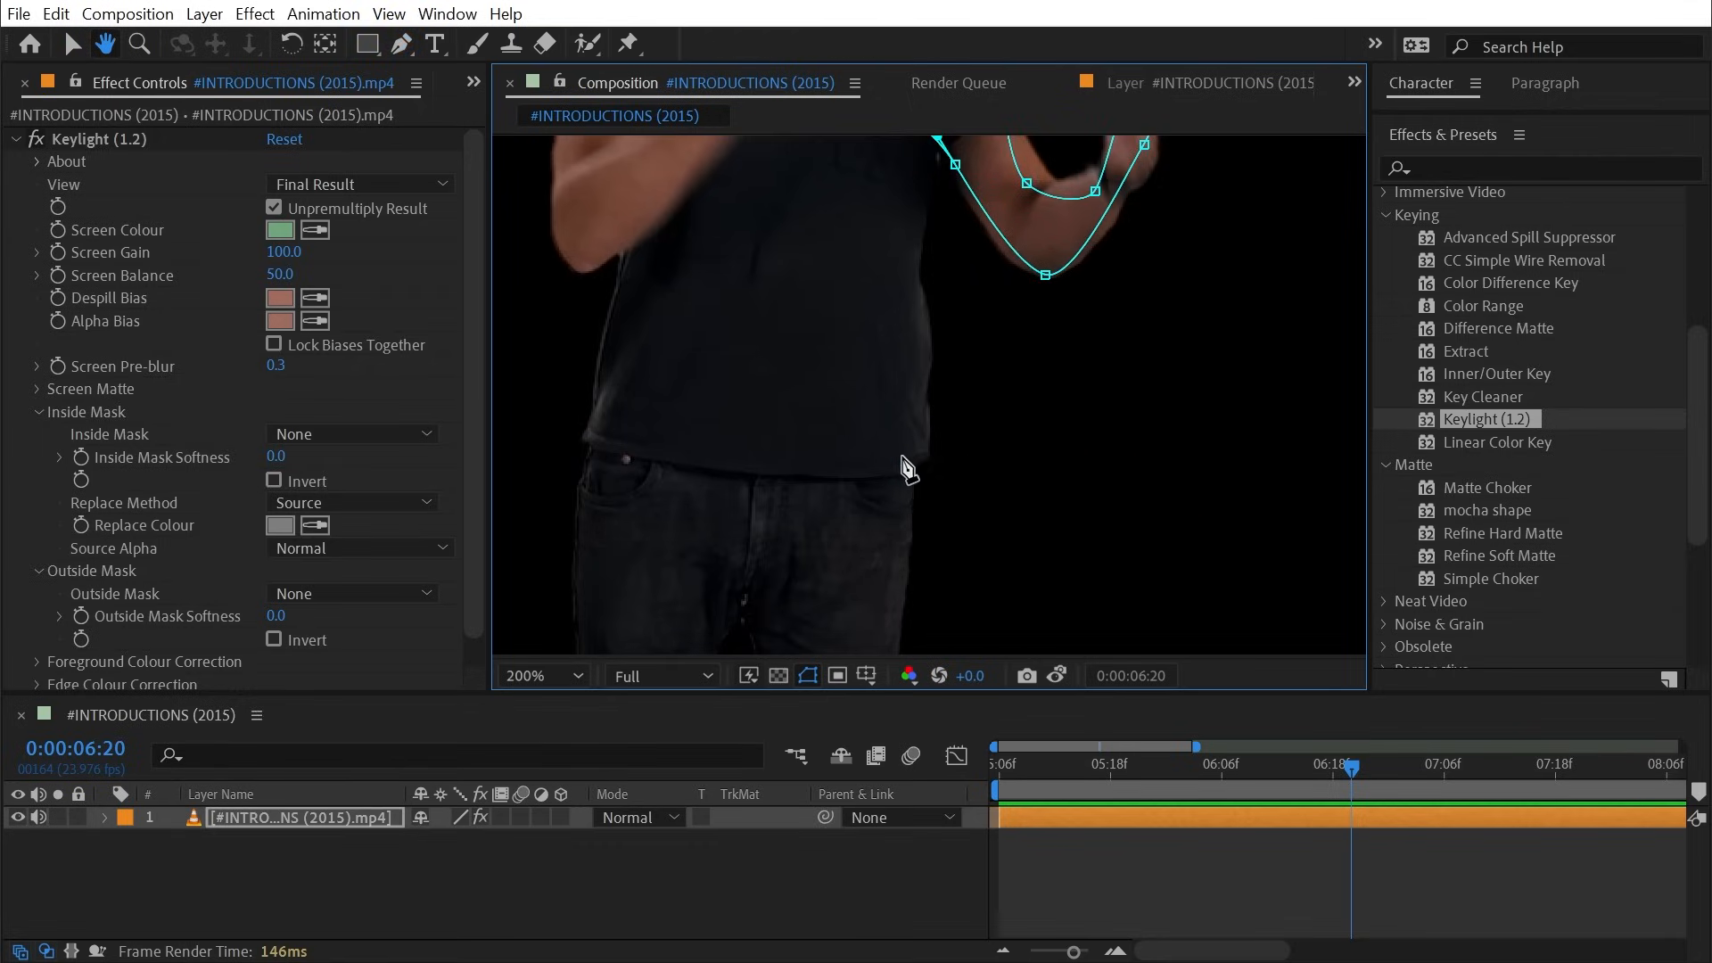
left_click_drag(901, 456, 901, 482)
key("space")
left_click_drag(892, 573, 908, 250)
left_click(890, 539)
left_click(799, 532)
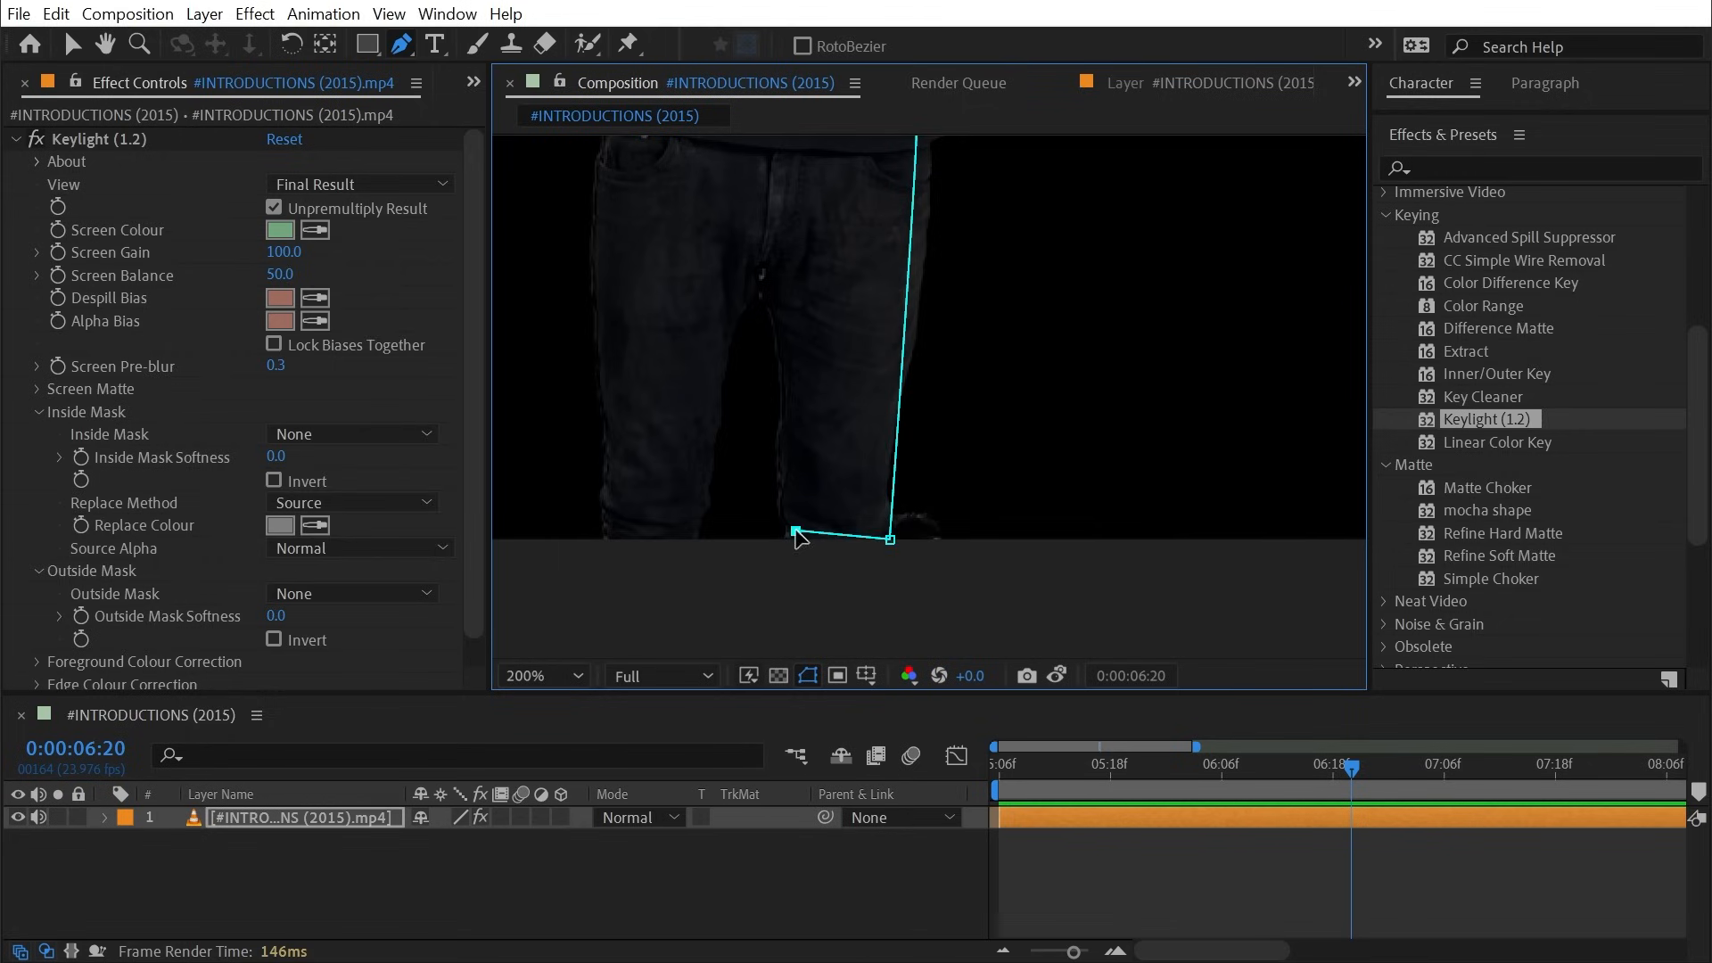
- Close the mask path at its starting point beside the jaw
key("space")
left_click_drag(800, 277, 982, 787)
left_click_drag(857, 156, 853, 308)
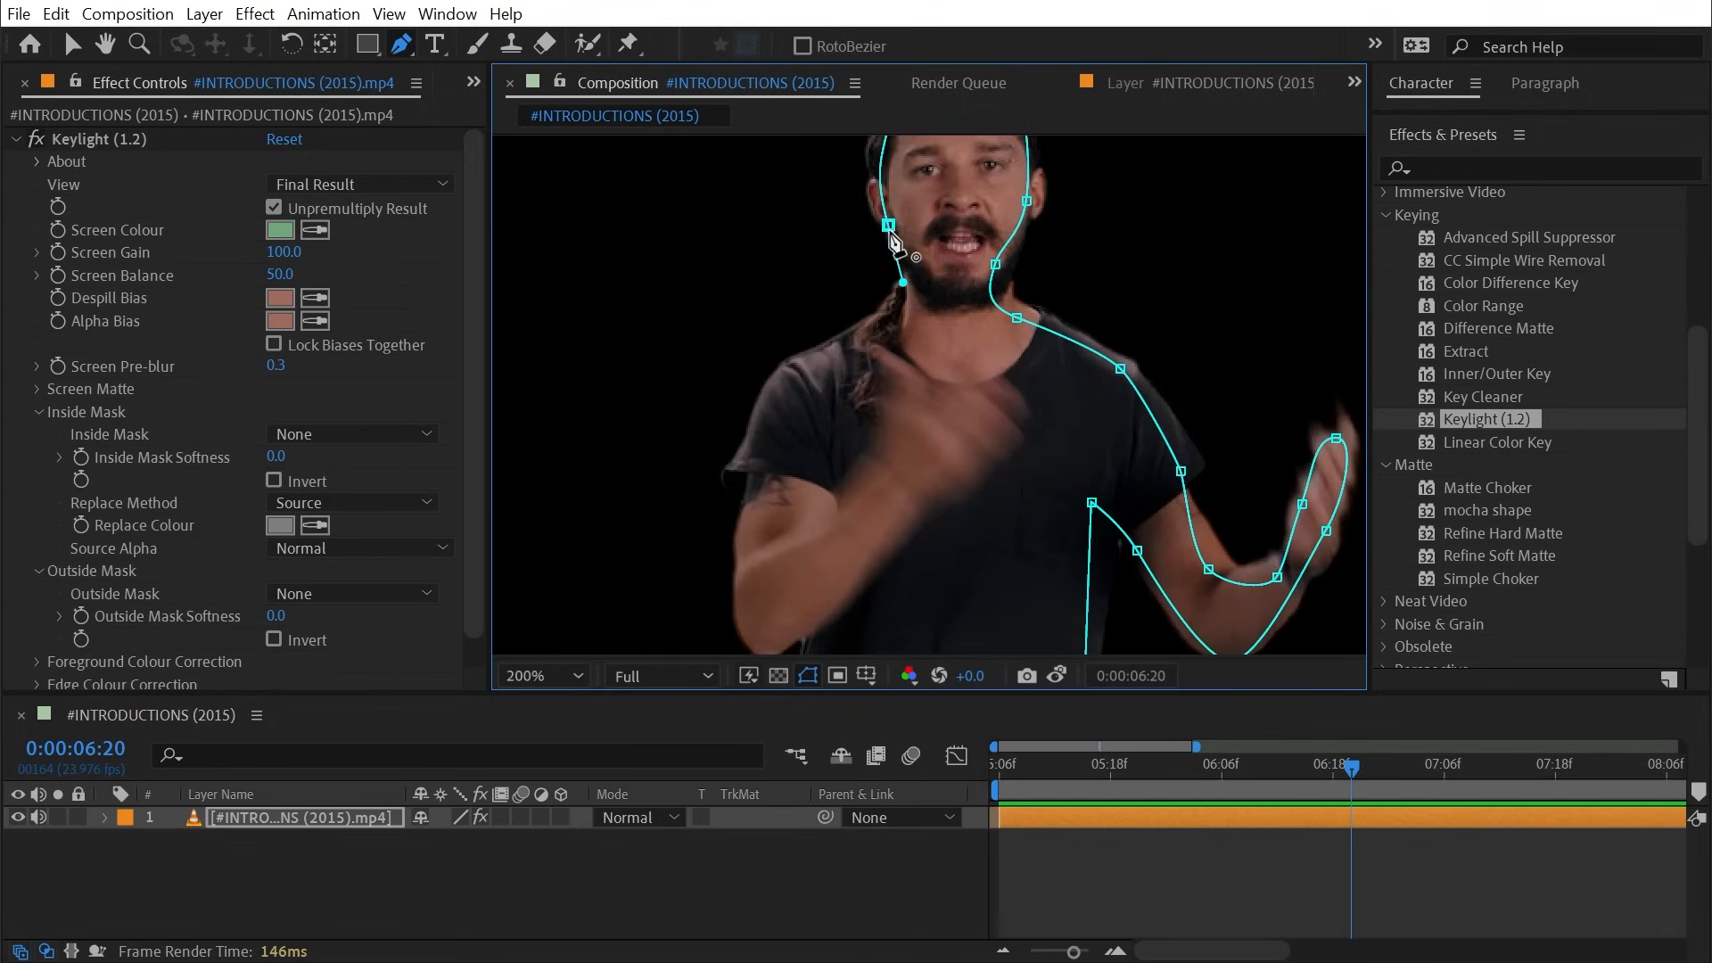
left_click(889, 226)
key("space")
left_click_drag(930, 224, 867, 335)
- Reveal the footage layer's mask properties and set Mask 1's mode to None
left_click(336, 814)
key("m")
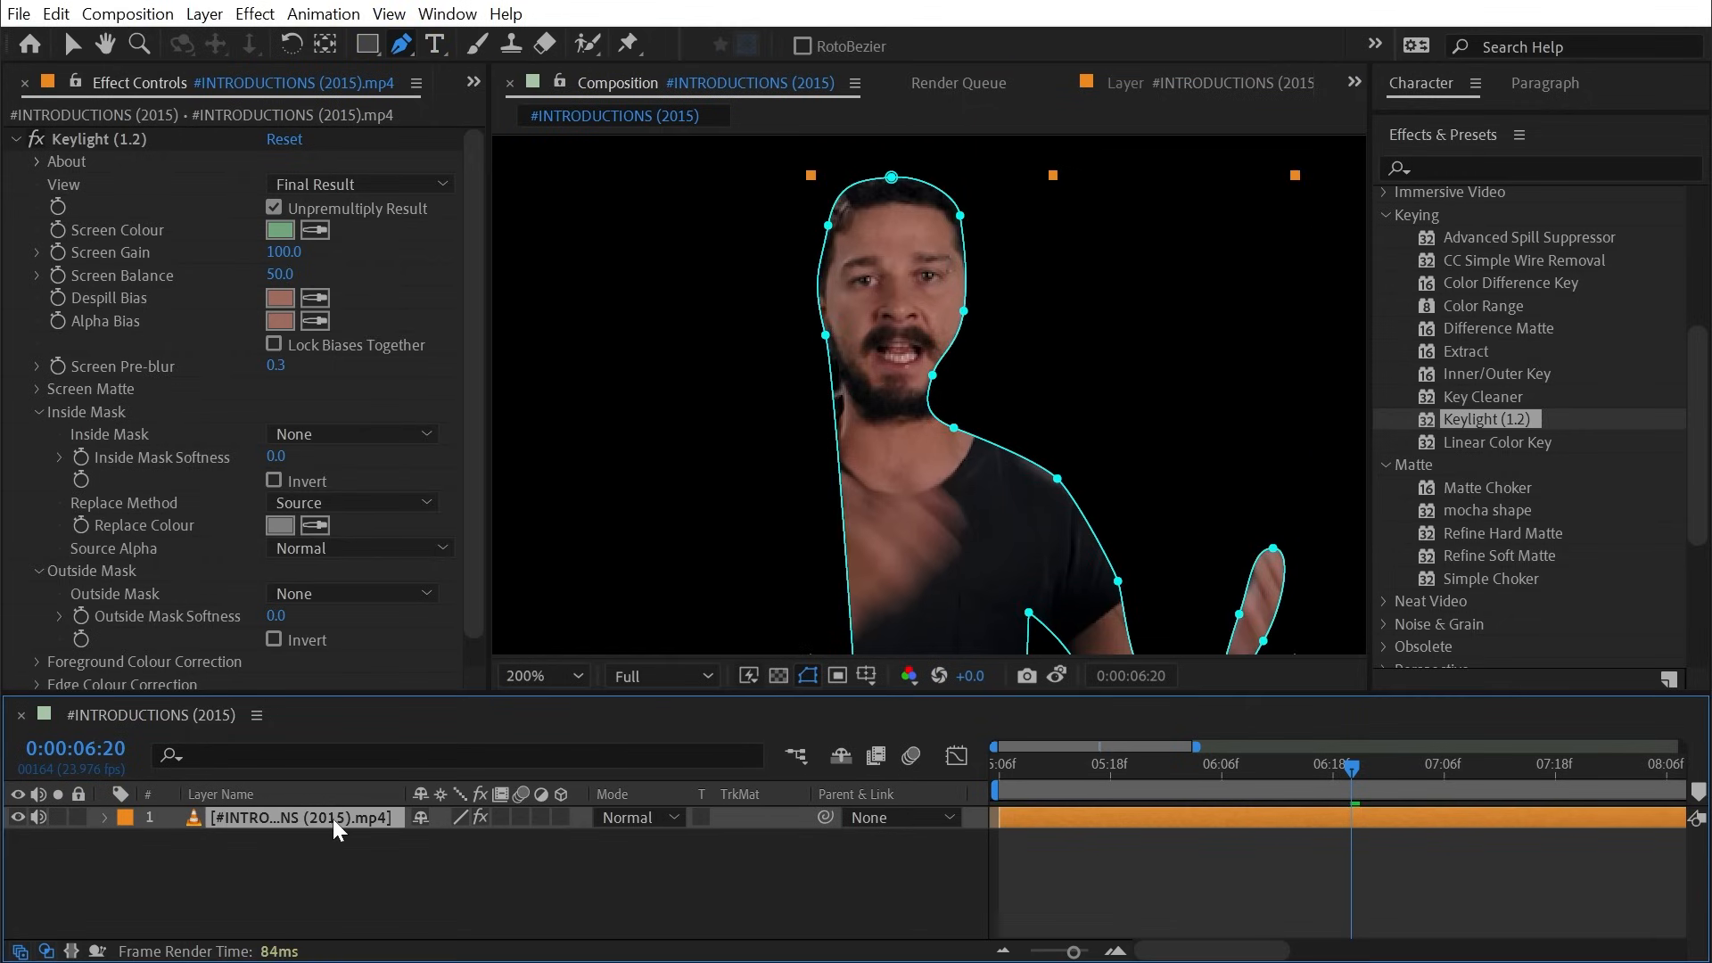
left_click(459, 847)
left_click(467, 867)
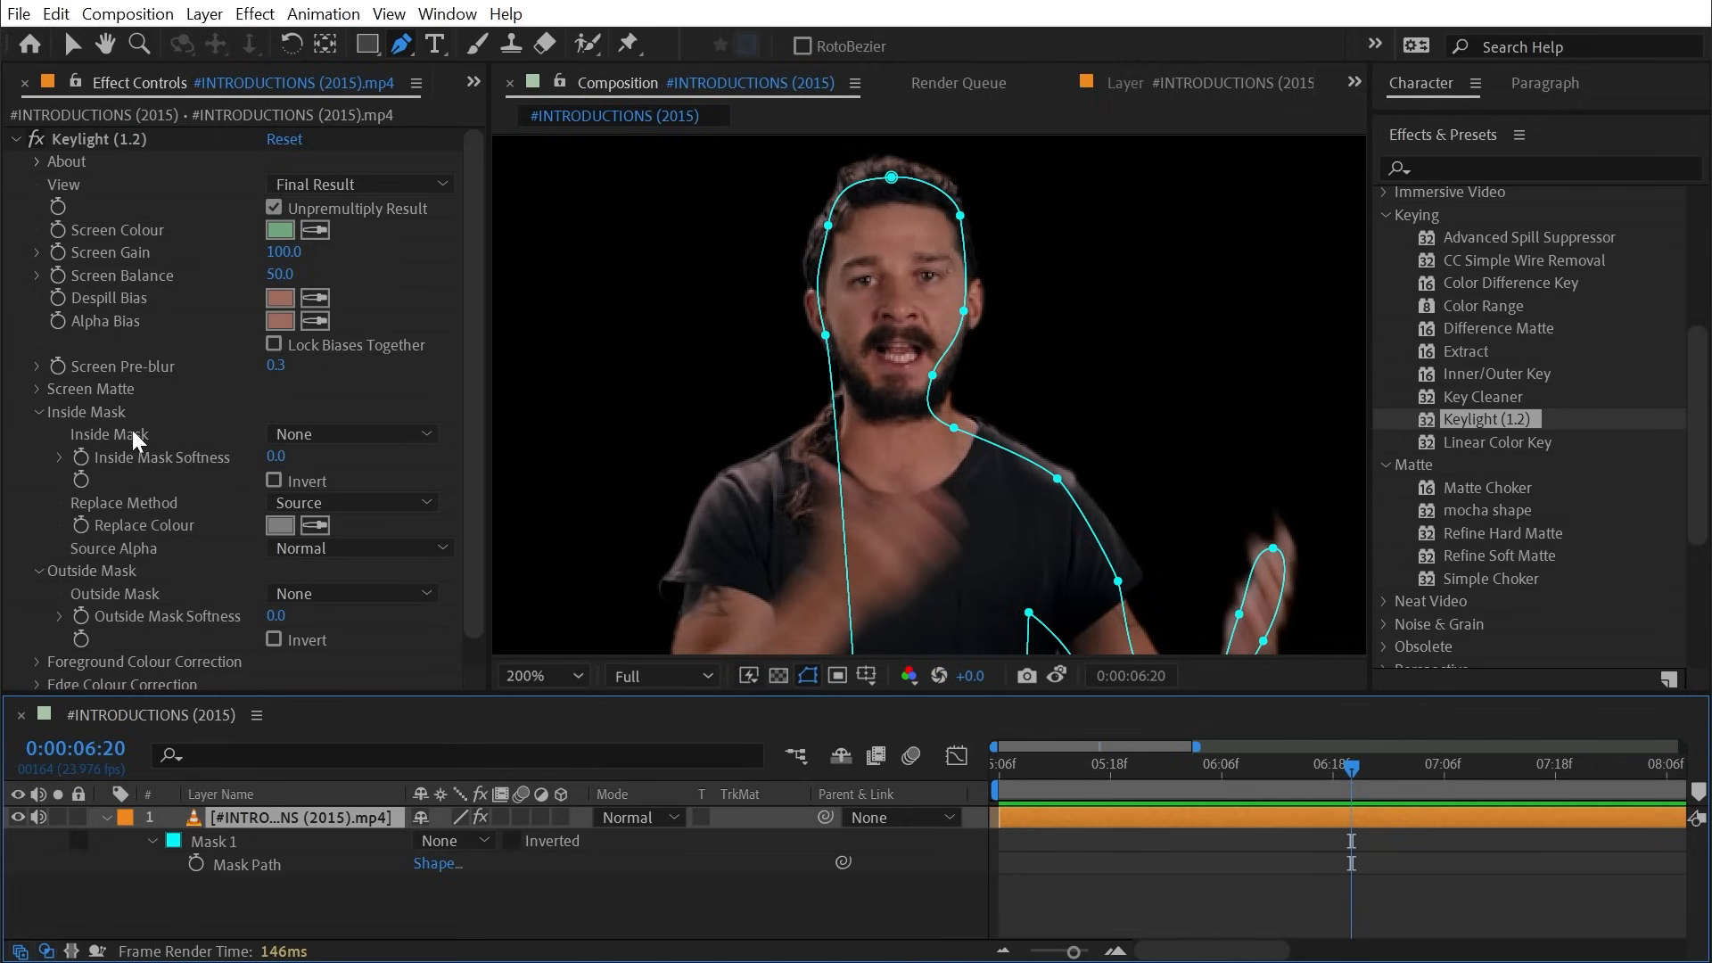
- Assign Mask 1 as Keylight's Inside Mask and move the mask point beside the jaw inward onto the face
left_click(335, 432)
left_click(308, 489)
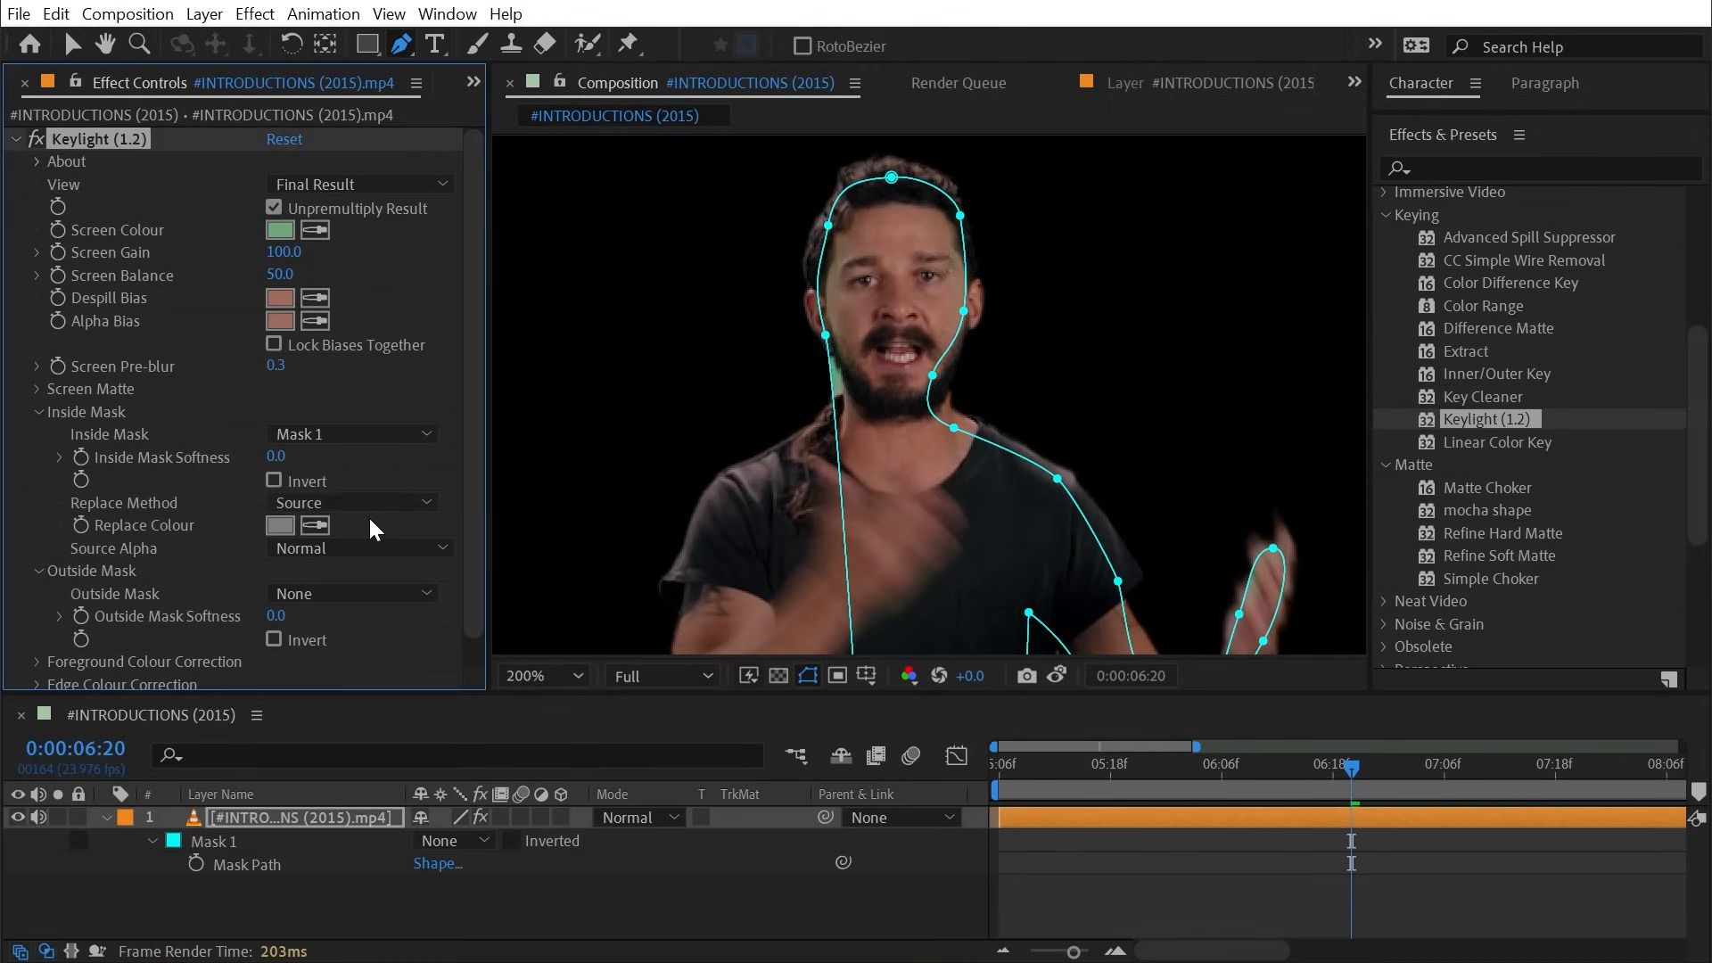
key("v")
left_click_drag(825, 334, 840, 367)
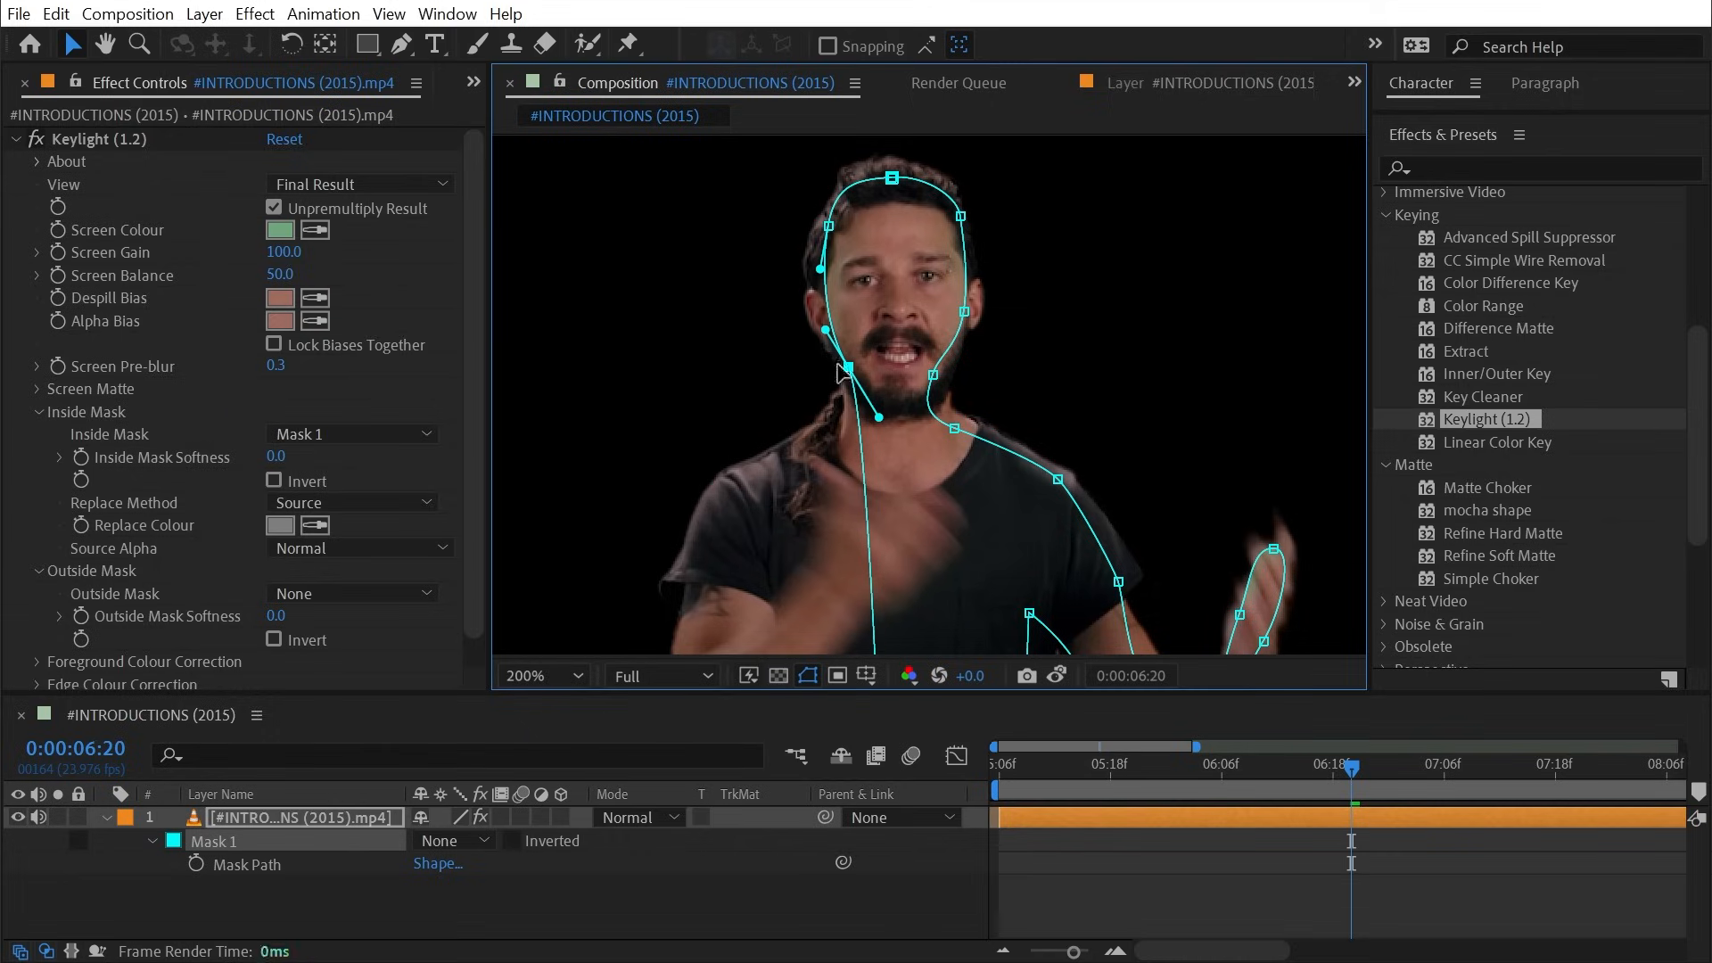
- Compare the key with the Inside Mask set to None and to Mask 1, leaving Mask 1 assigned
left_click(347, 433)
left_click(345, 463)
left_click(357, 436)
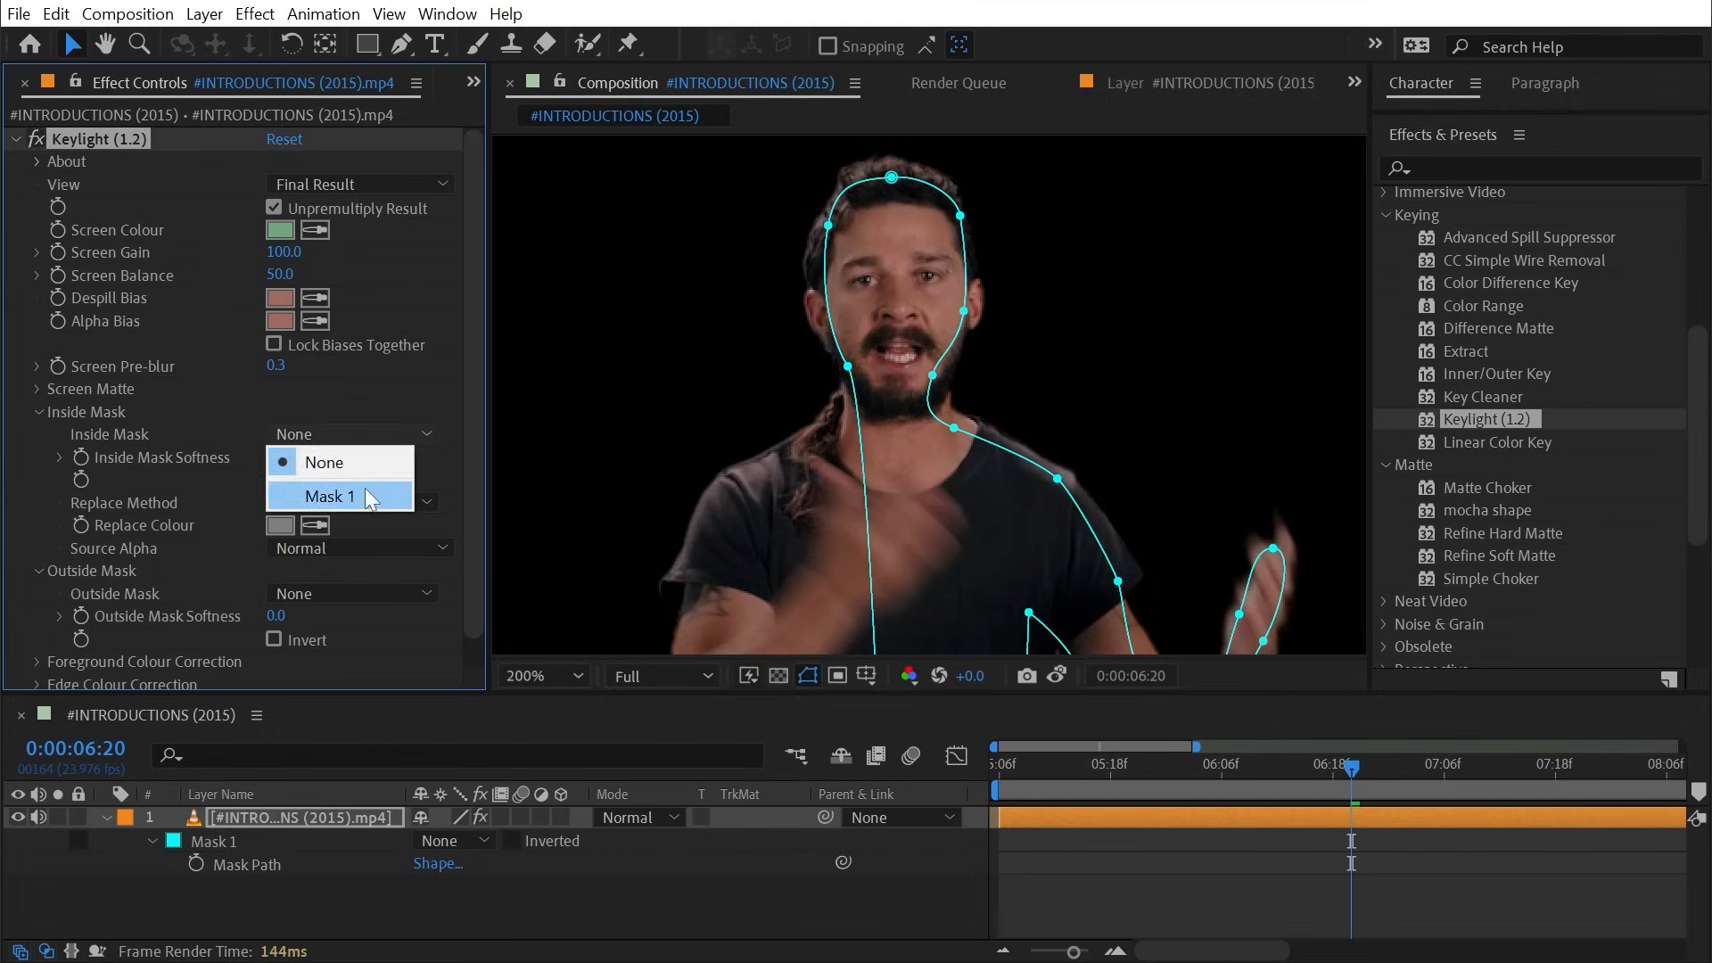
left_click(365, 493)
left_click(375, 435)
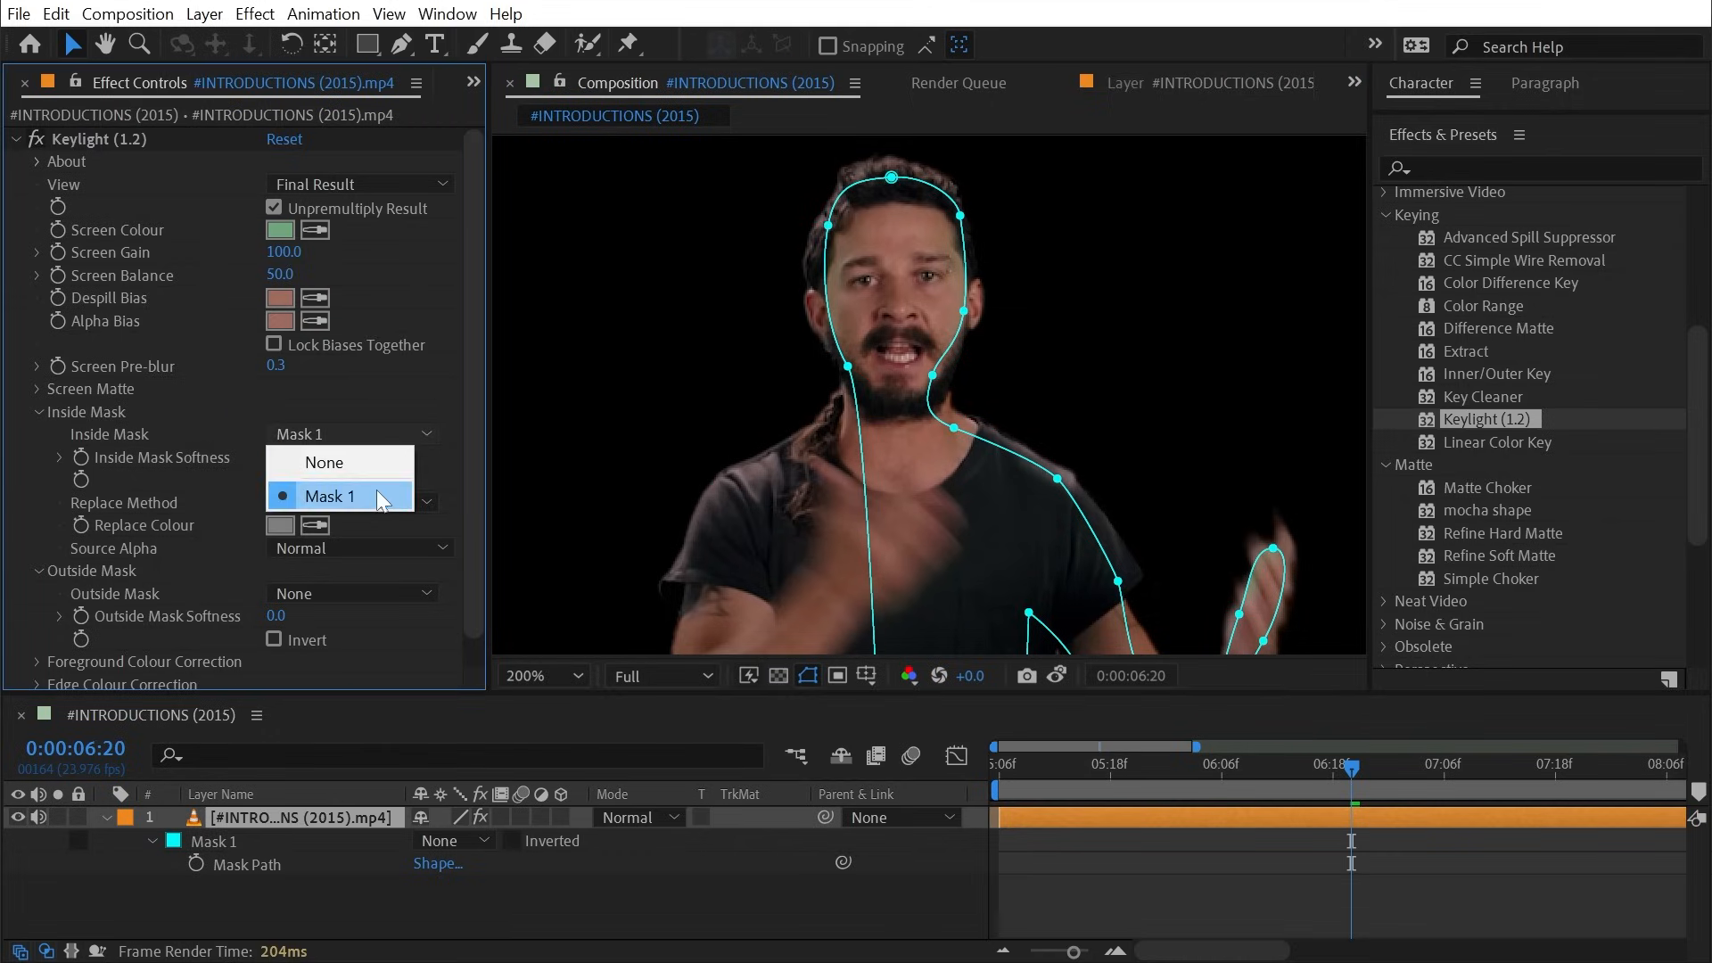
left_click(372, 460)
left_click(379, 433)
left_click(382, 494)
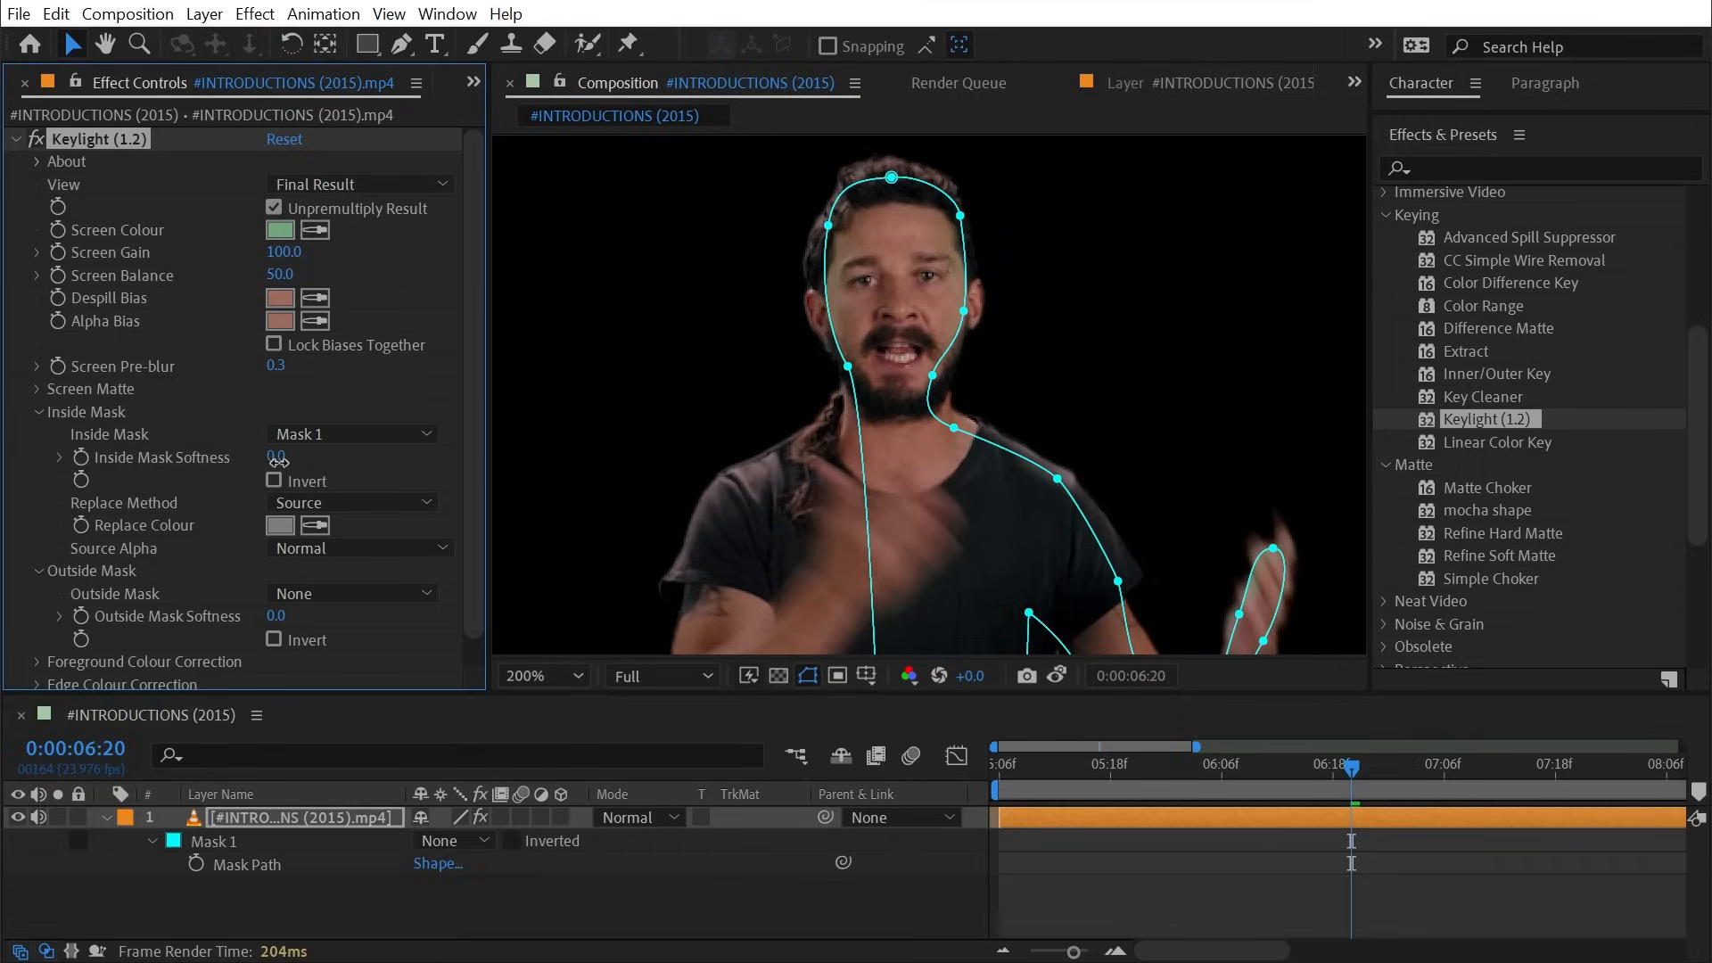
- Set the Inside Mask Softness to 6.2 and try the inside mask's Invert option, leaving it off
left_click_drag(275, 456, 305, 476)
left_click(273, 482)
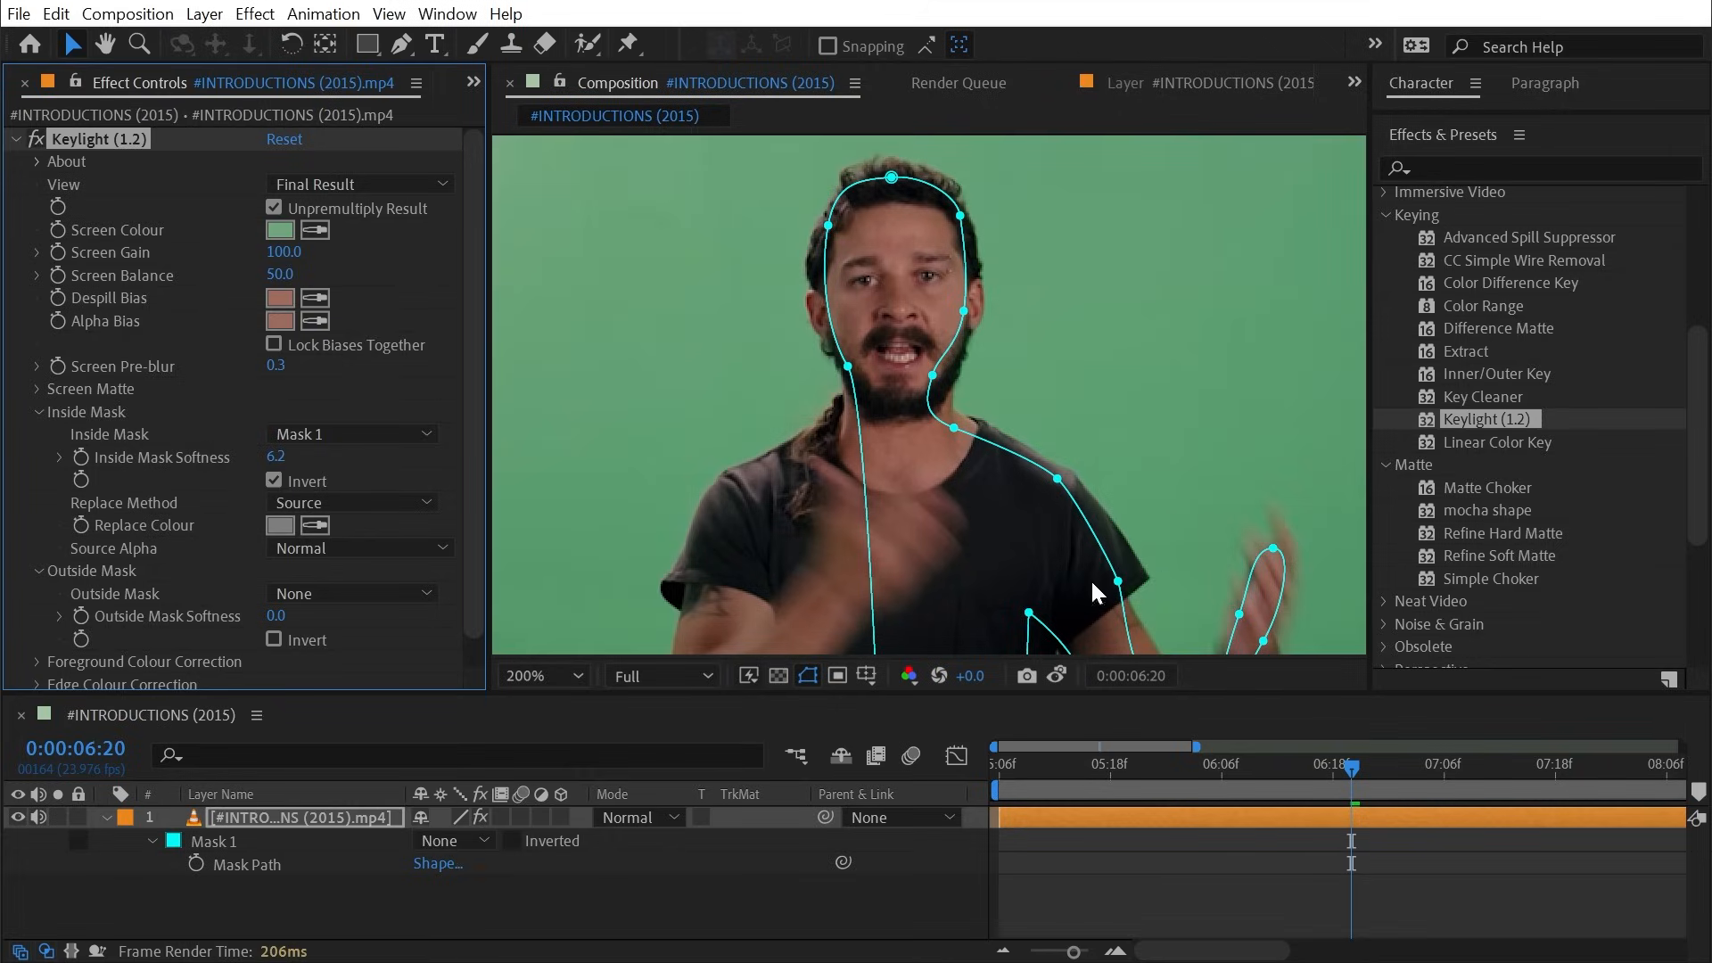
left_click(272, 481)
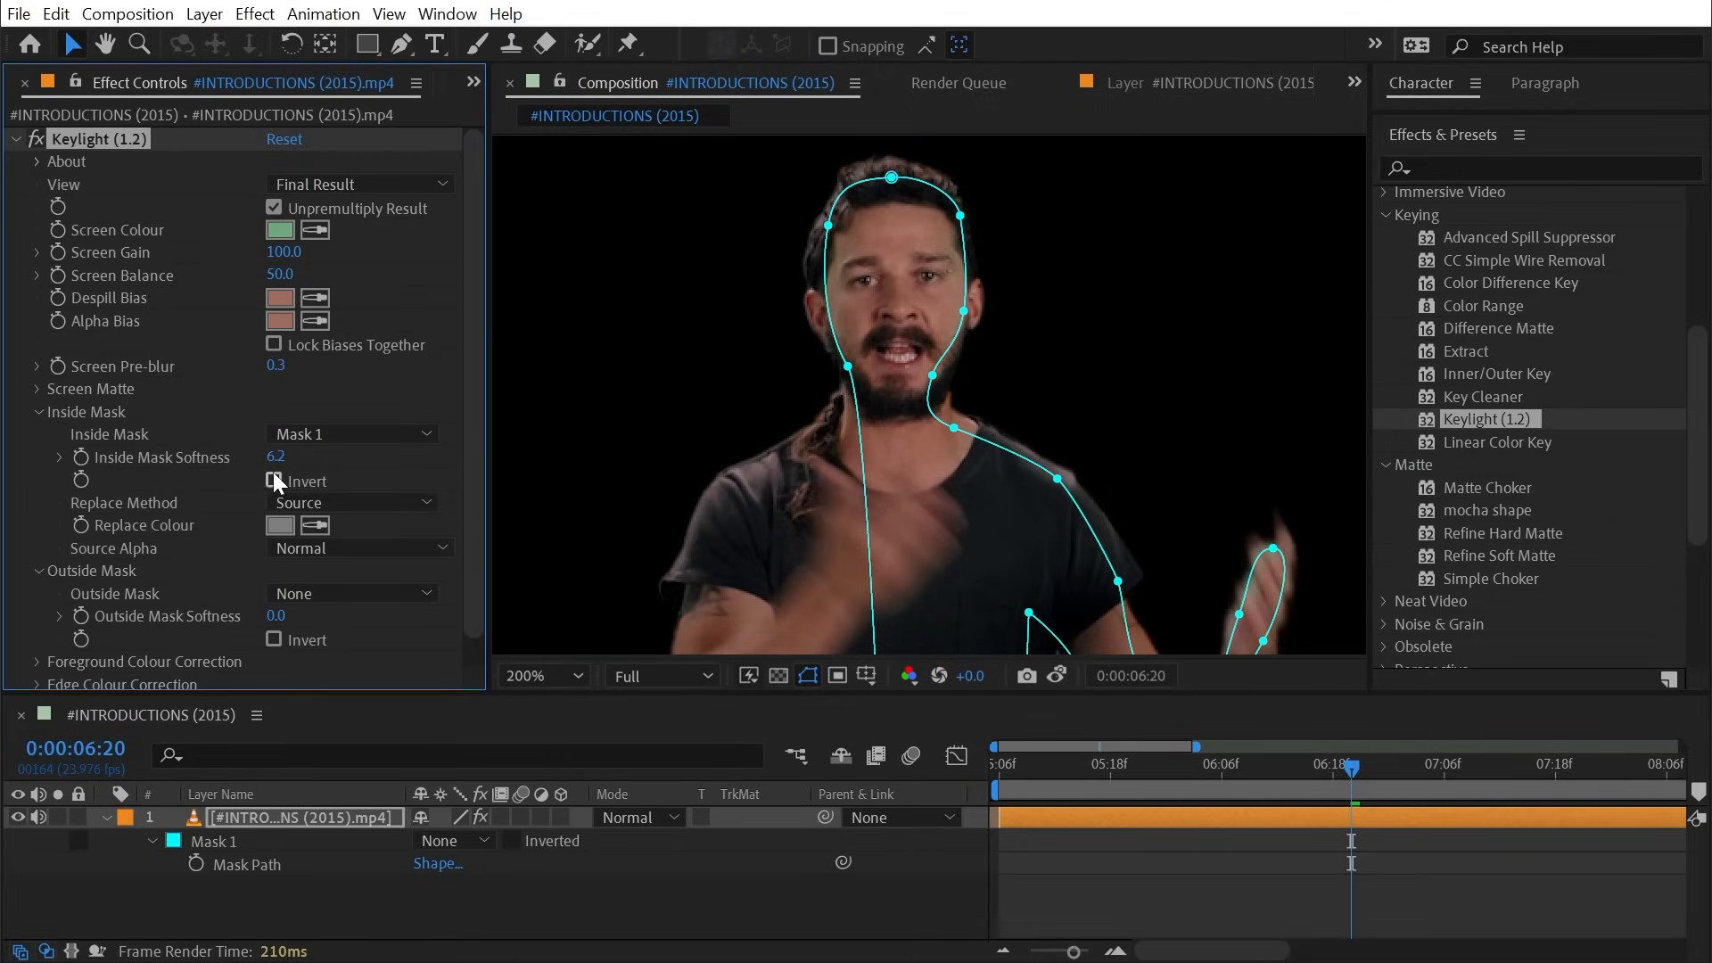
- Sample the forehead's skin tone as the inside mask's Replace Colour and set its Replace Method to Hard Colour
left_click(314, 502)
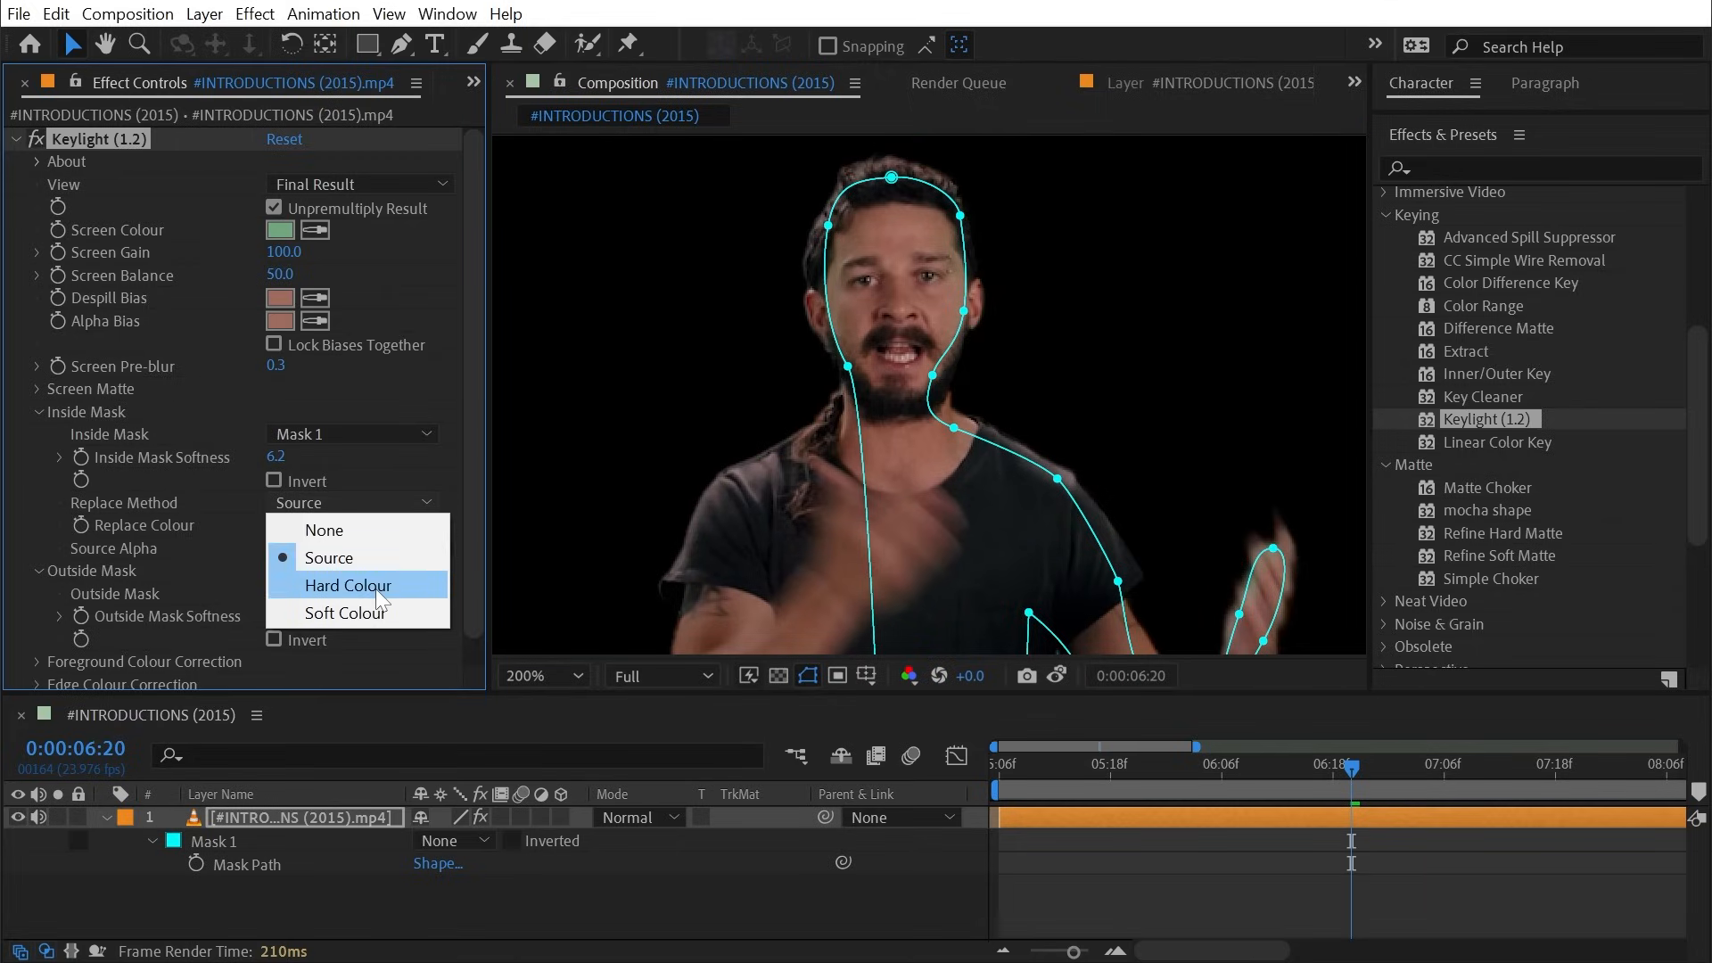
left_click(148, 497)
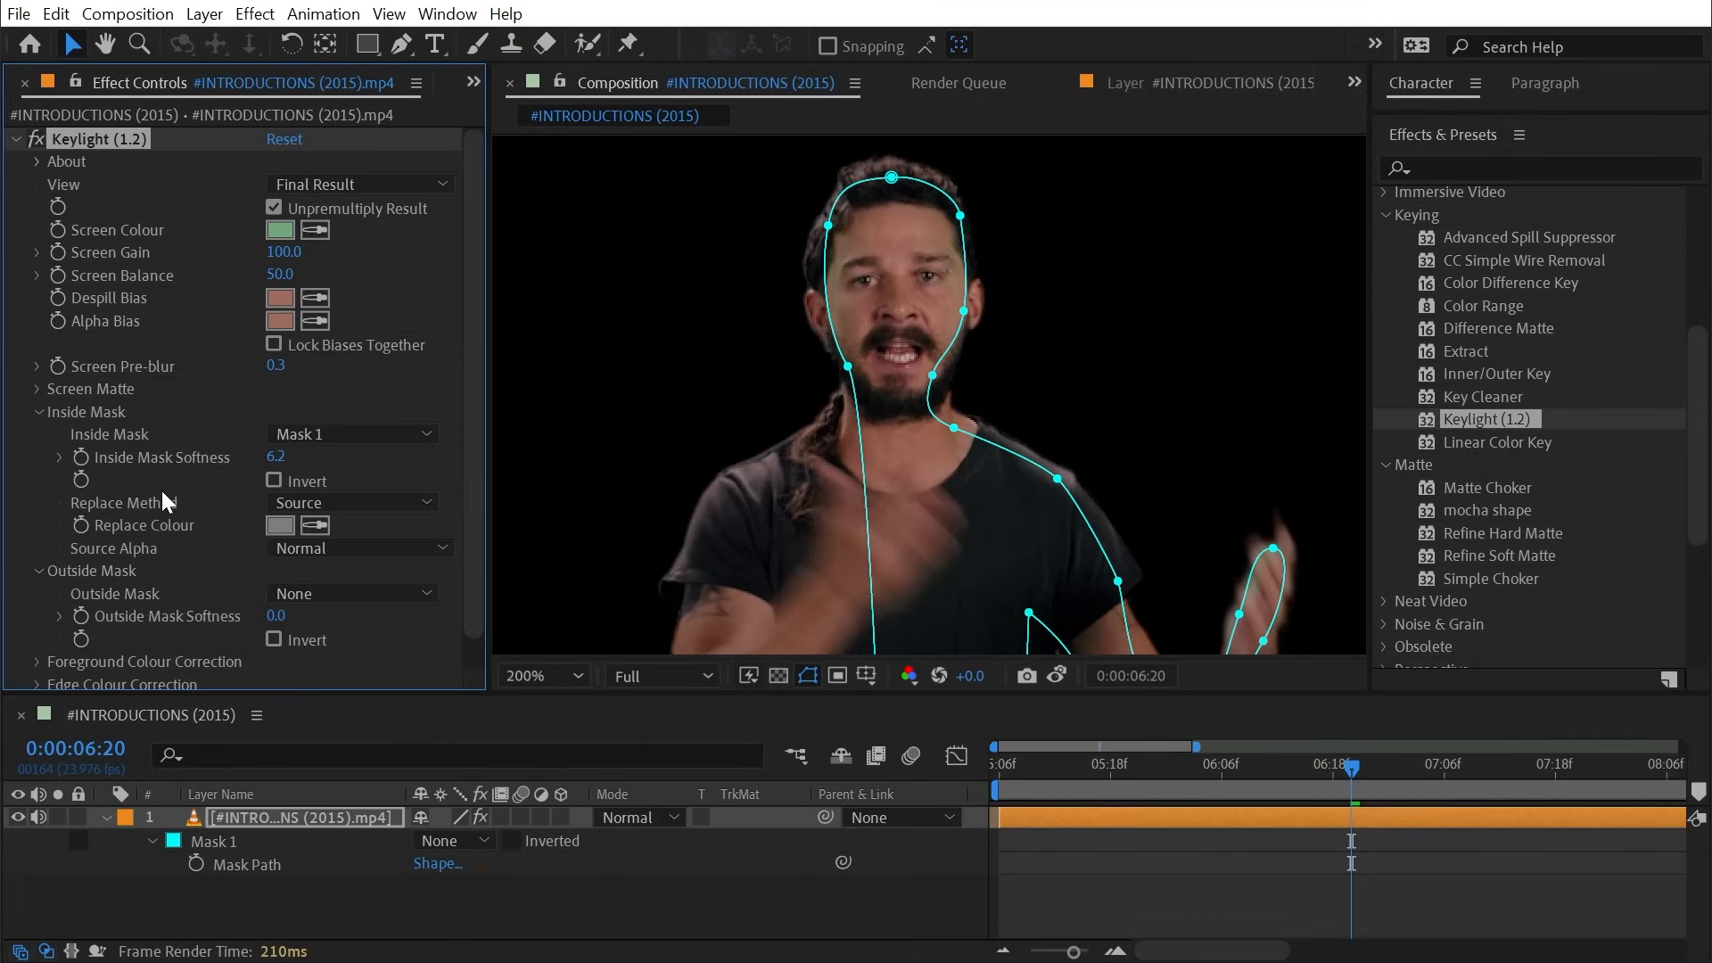
left_click(310, 528)
left_click(894, 239)
left_click(355, 502)
left_click(370, 583)
key("space")
left_click_drag(1056, 545, 1058, 497)
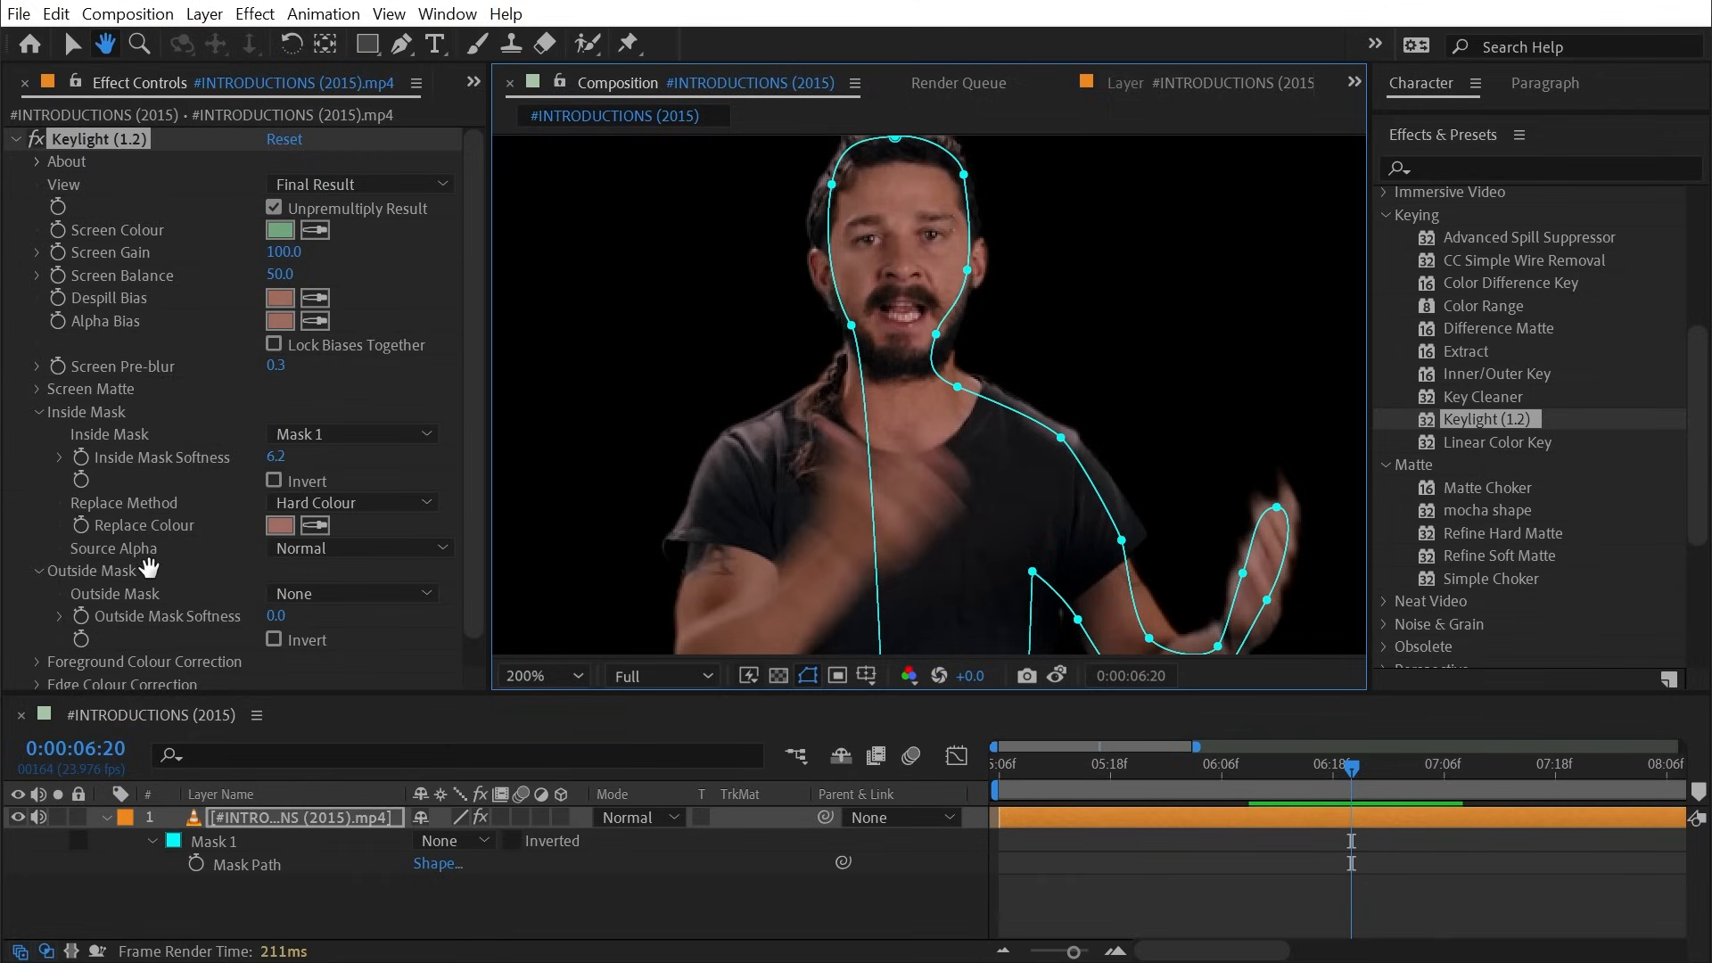
- Set the inside mask's Source Alpha to Add To Inside Mask
key("v")
left_click(104, 543)
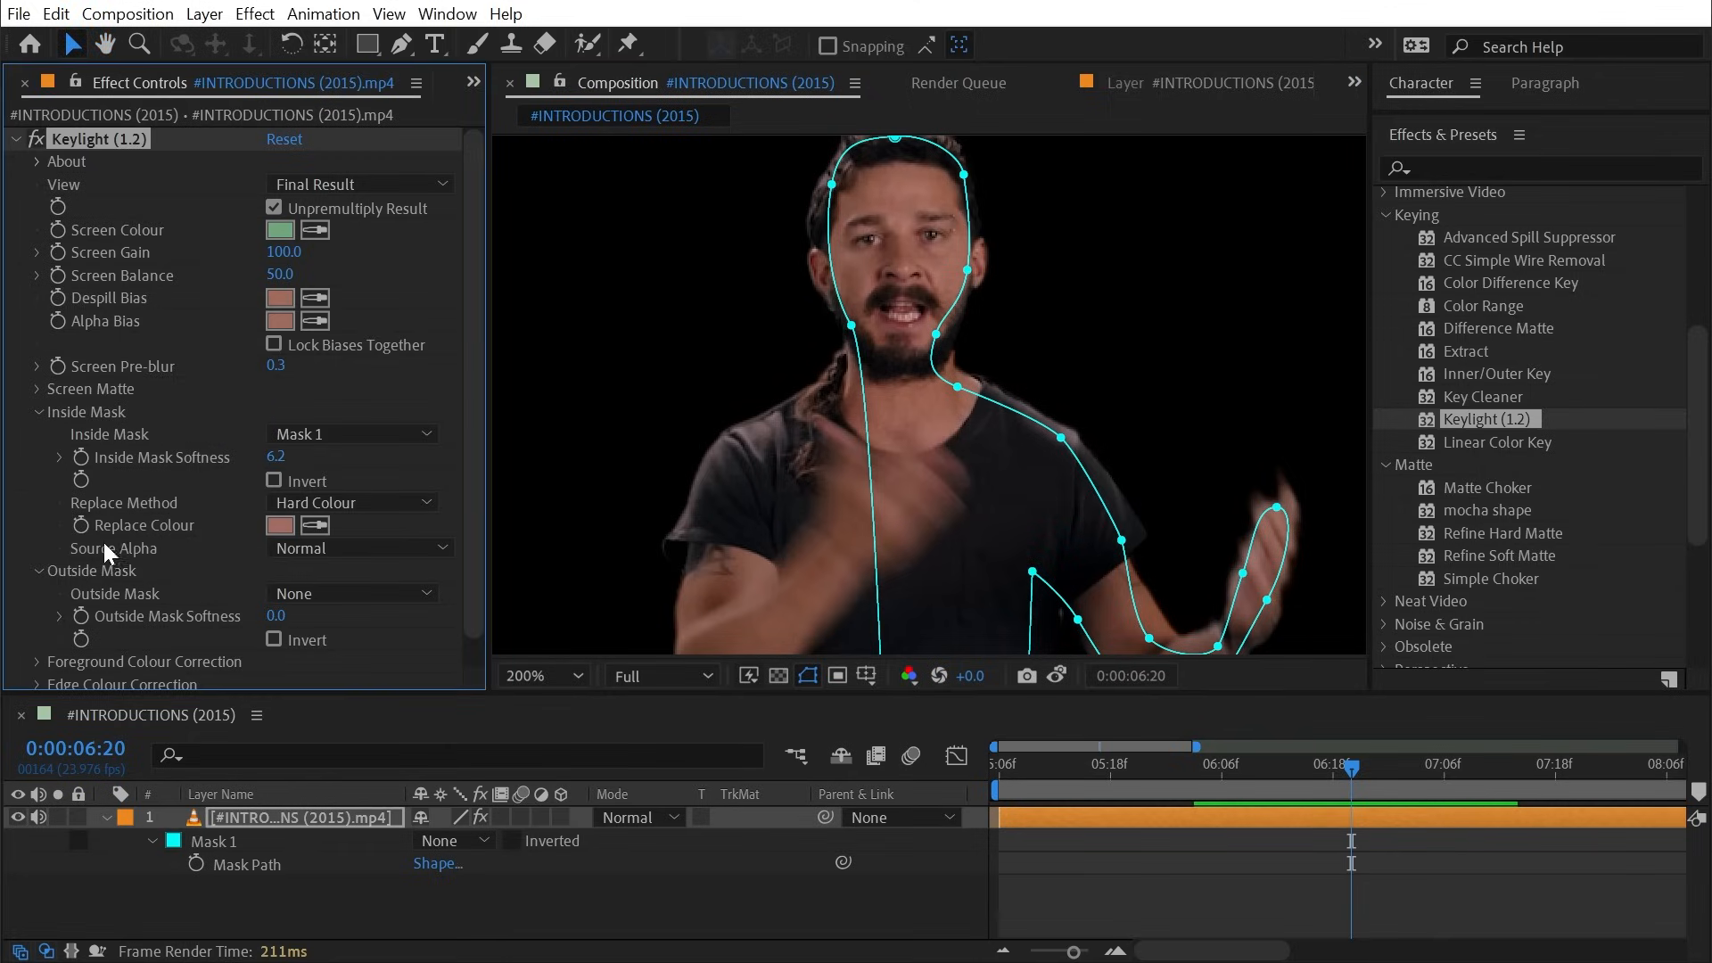
left_click(329, 548)
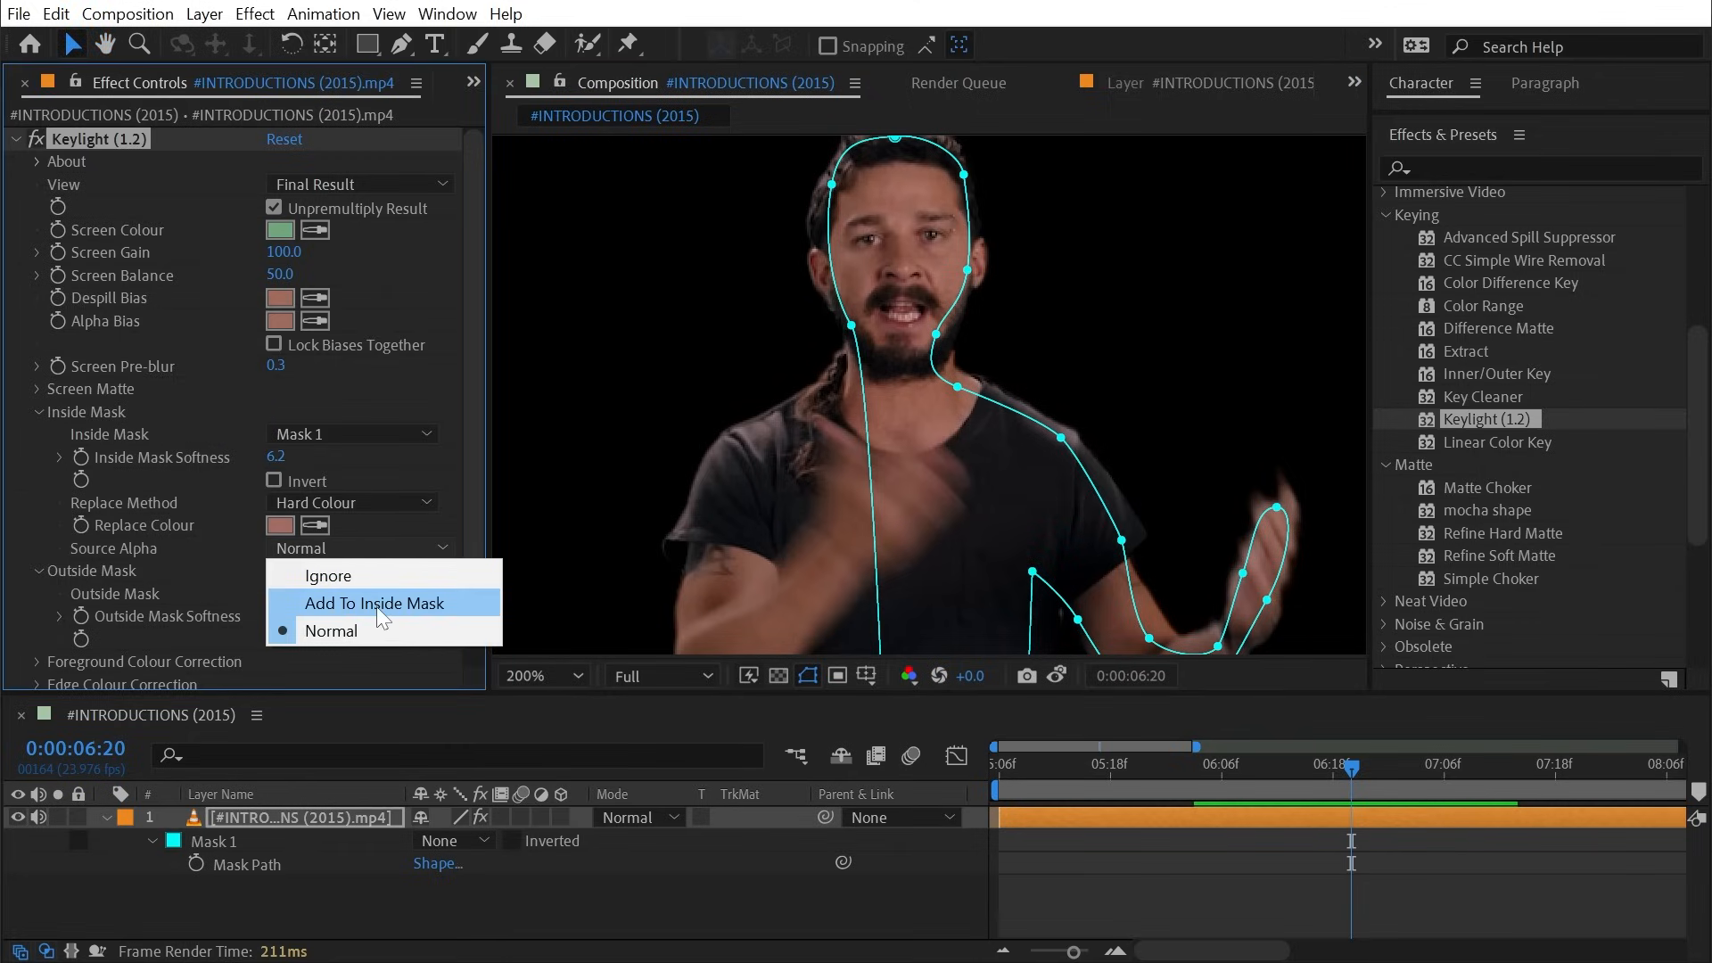
left_click(412, 607)
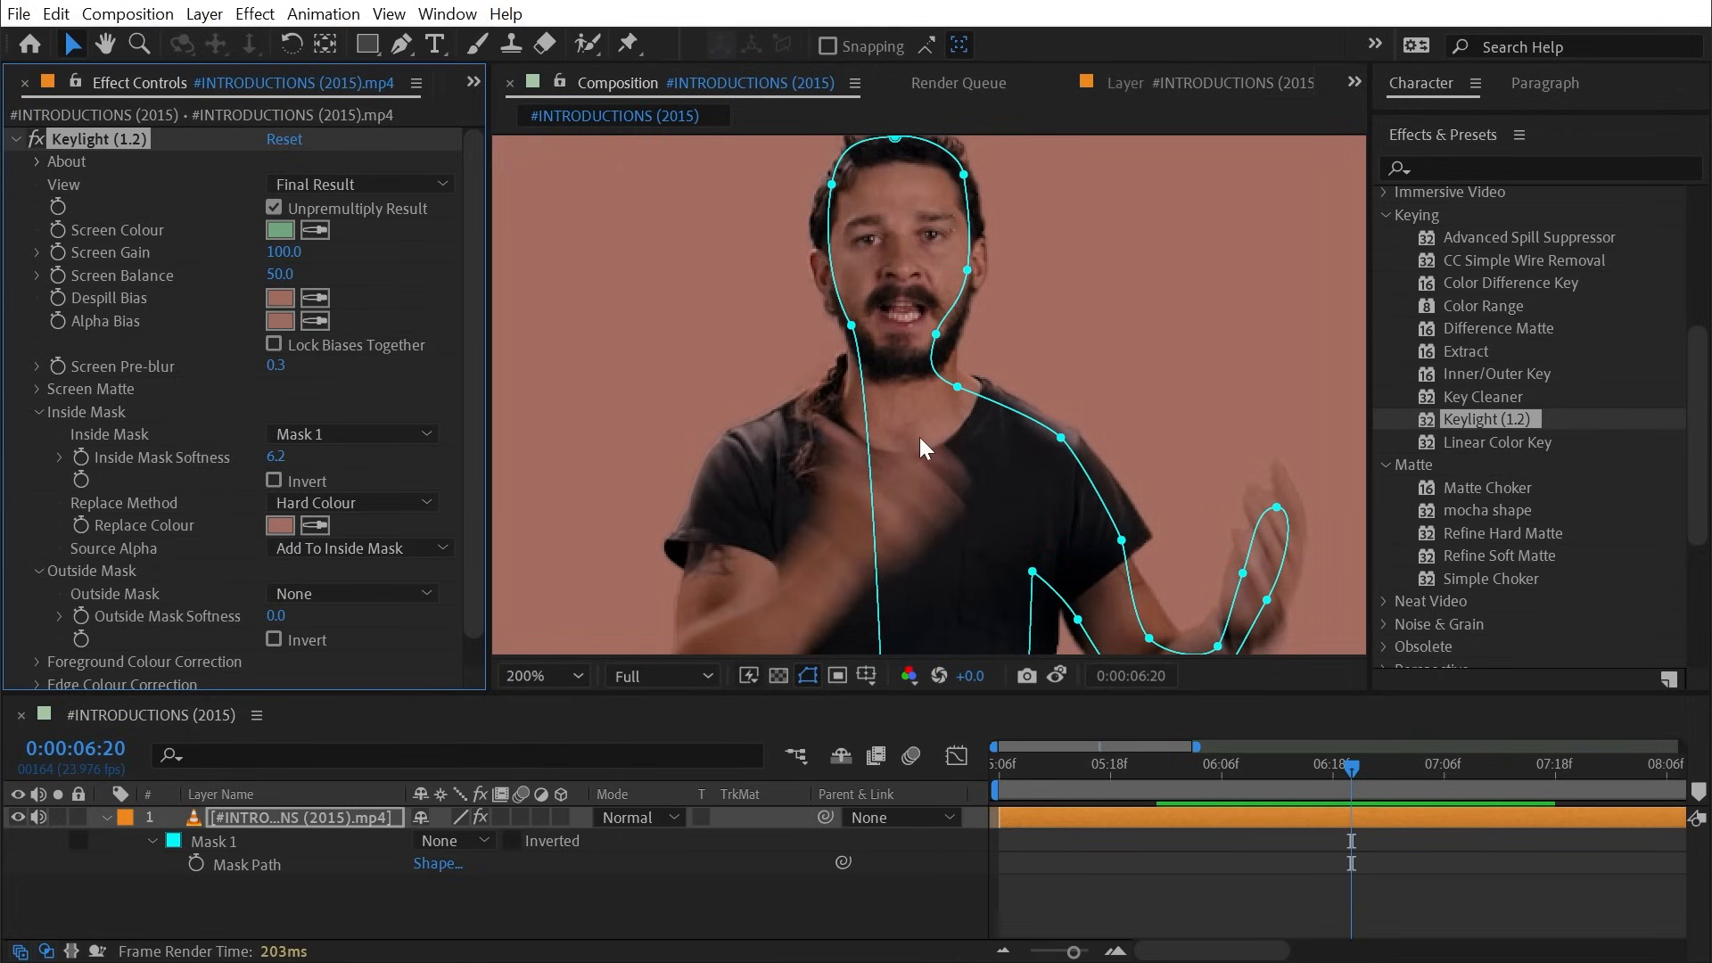
- Try the inside mask's Source Alpha on Ignore and set it to Normal
left_click(371, 553)
left_click(382, 571)
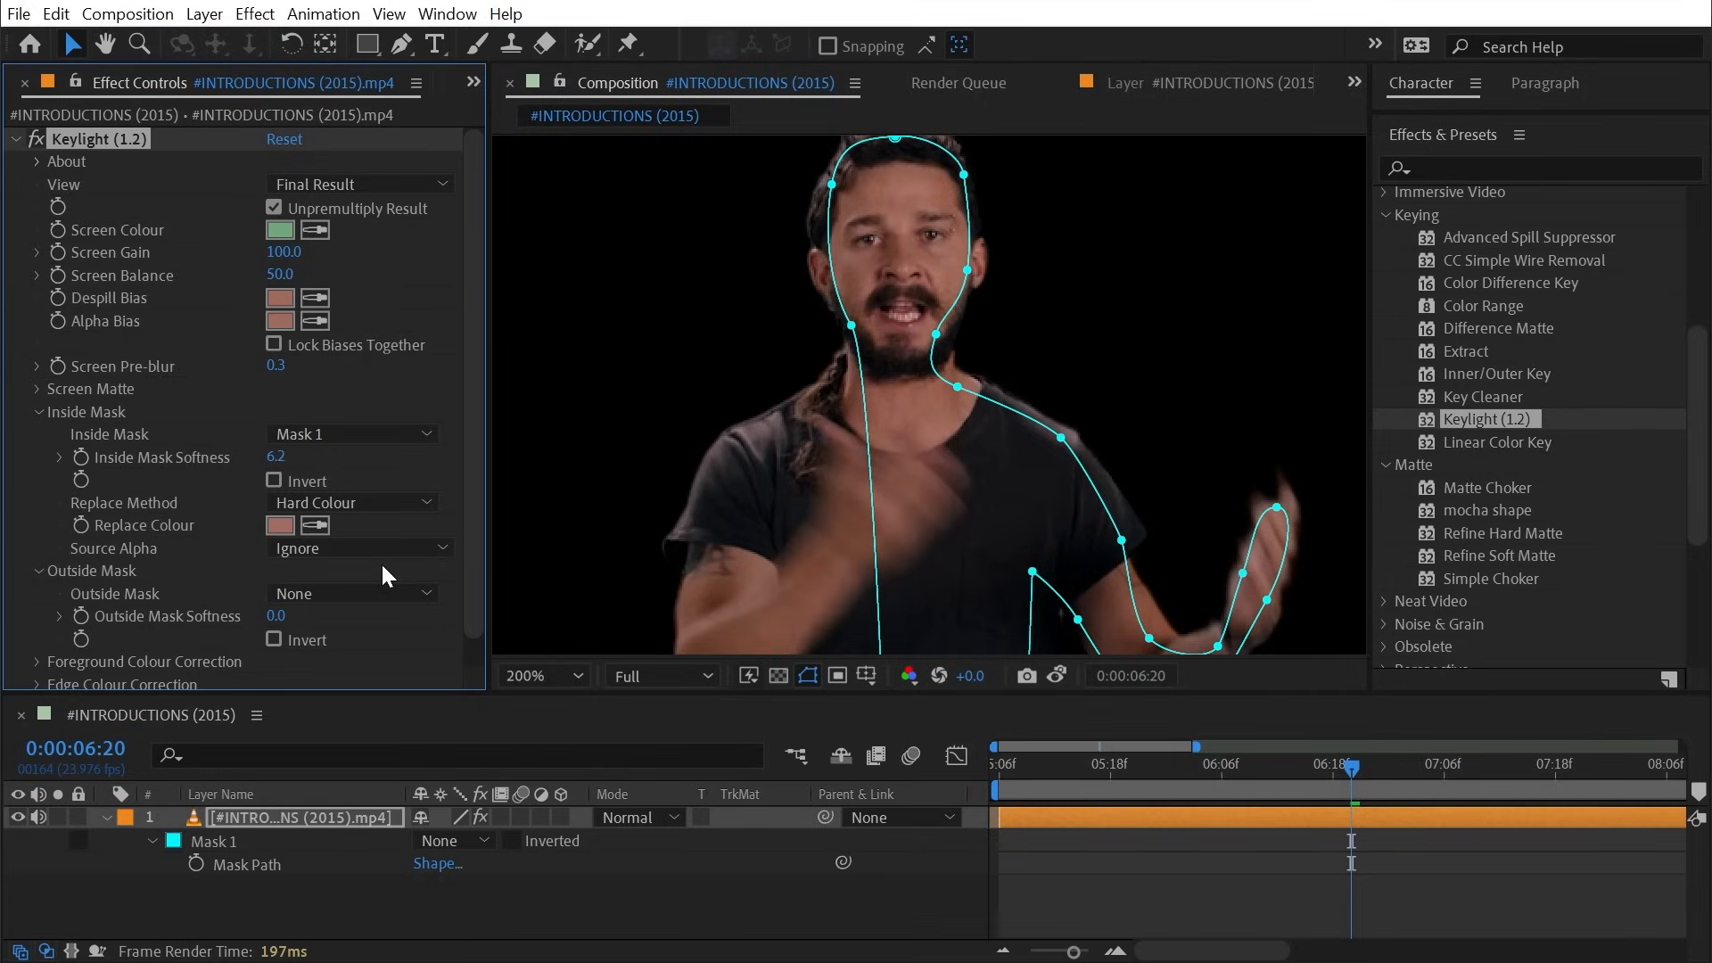
left_click(405, 550)
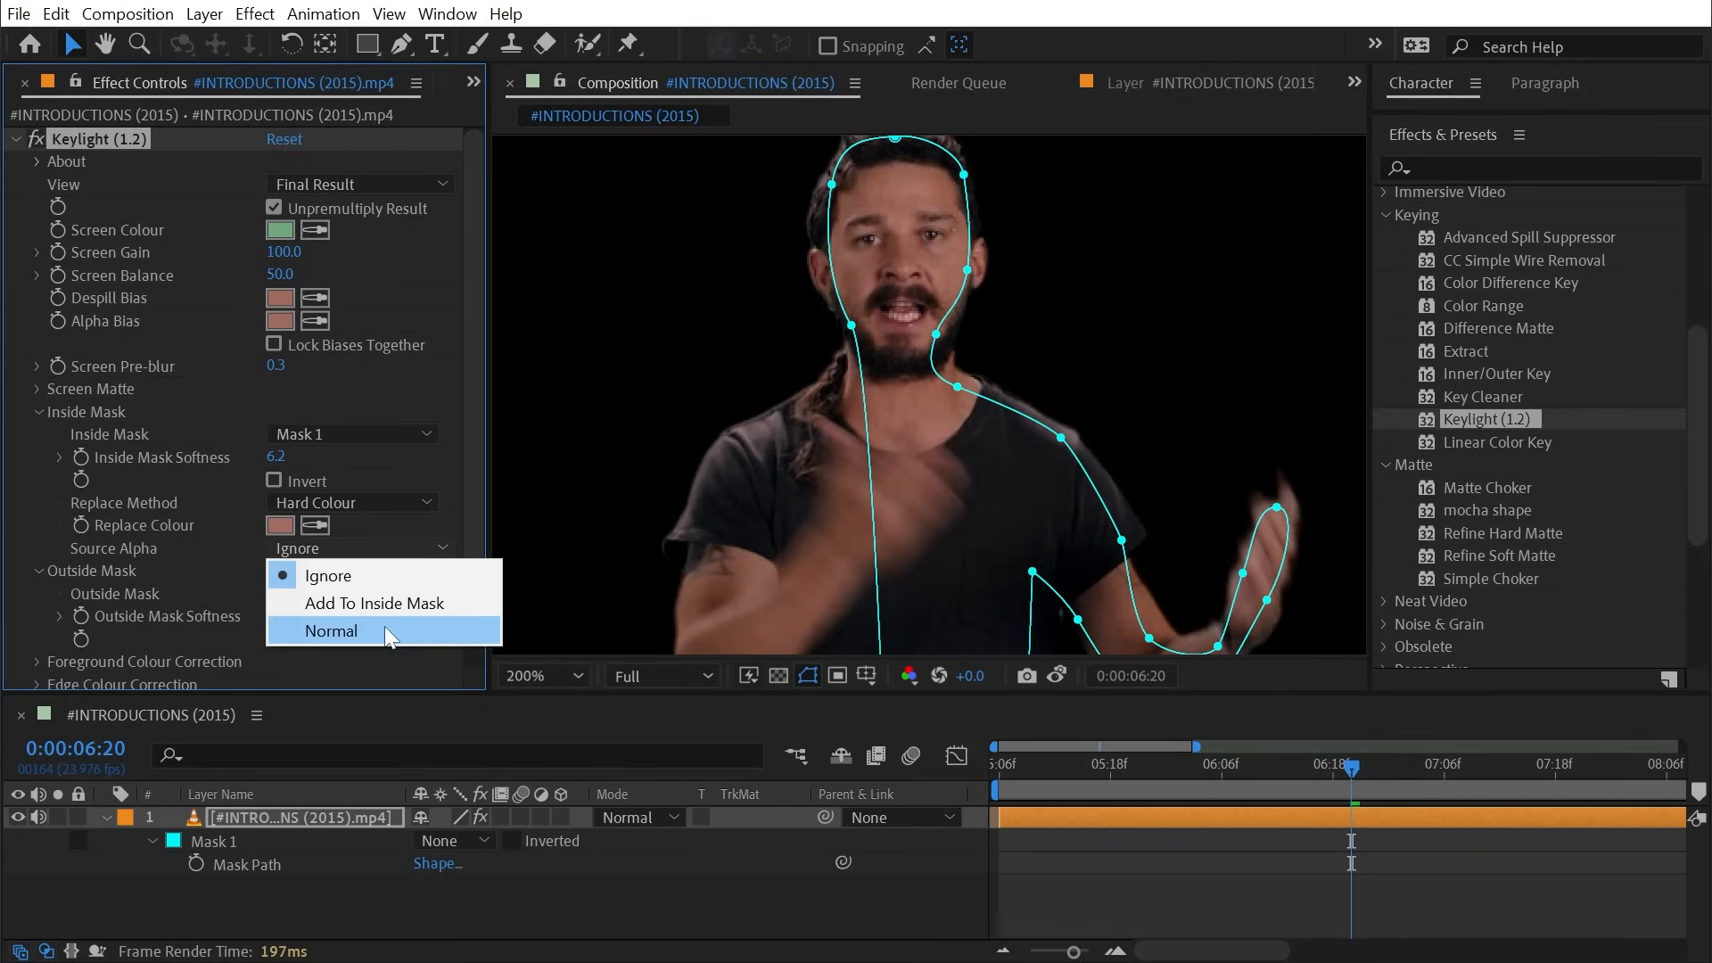
left_click(383, 631)
left_click(357, 547)
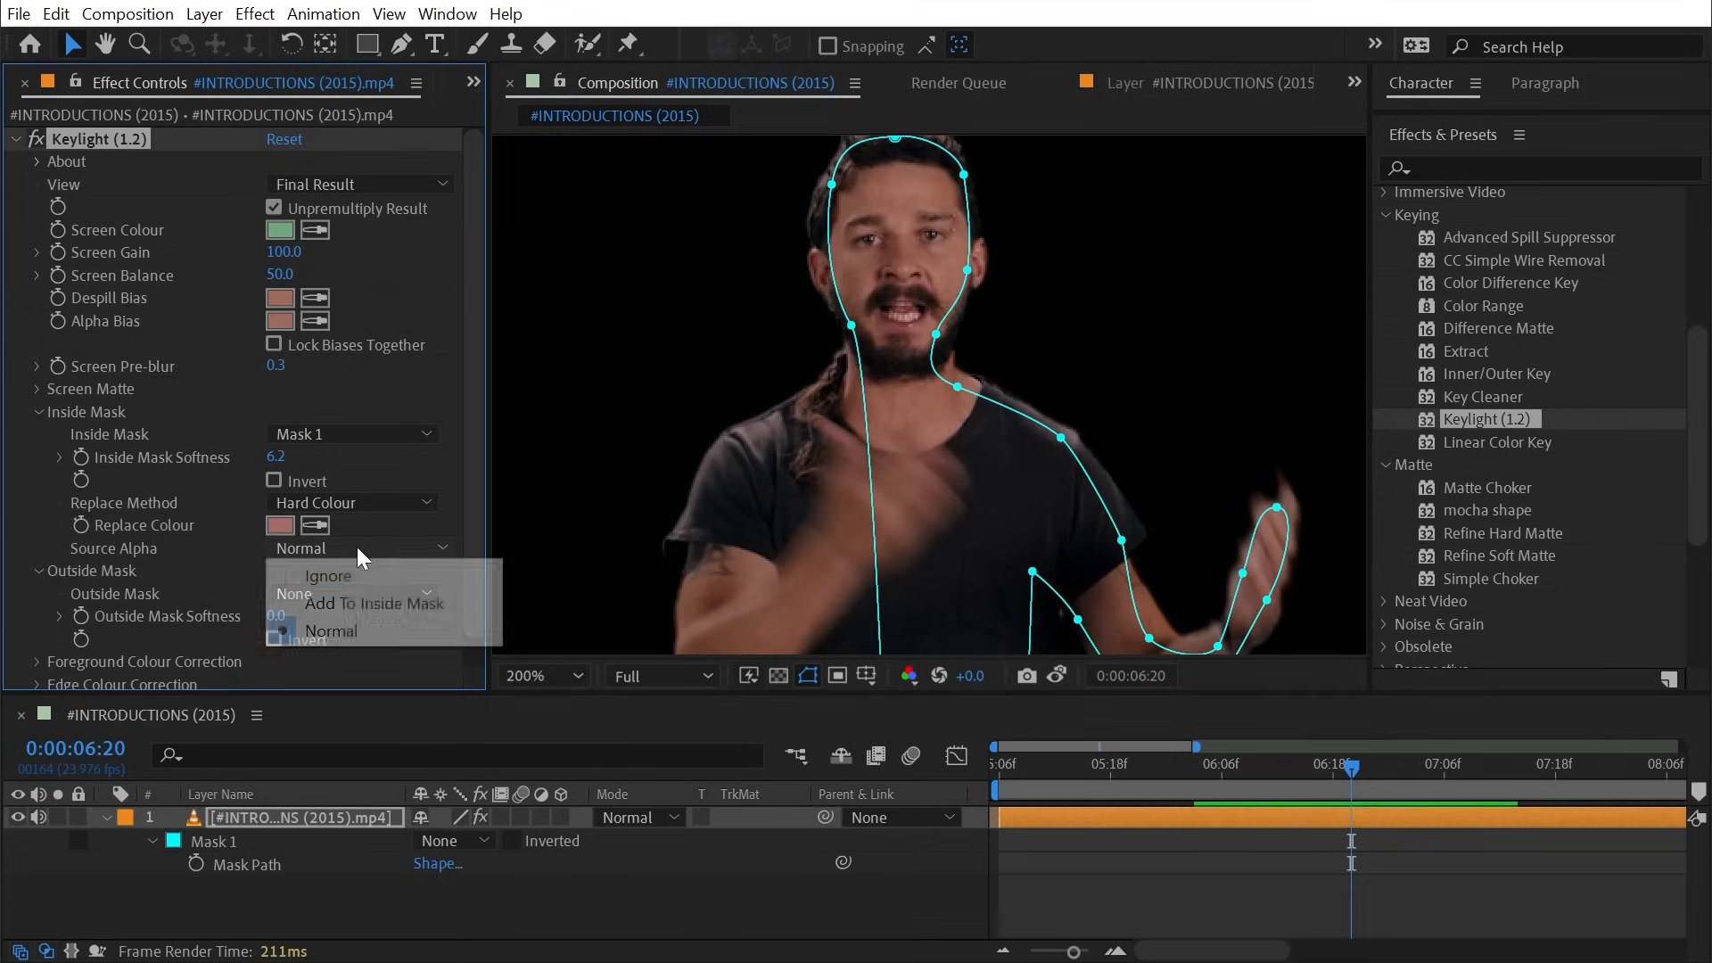
left_click(157, 591)
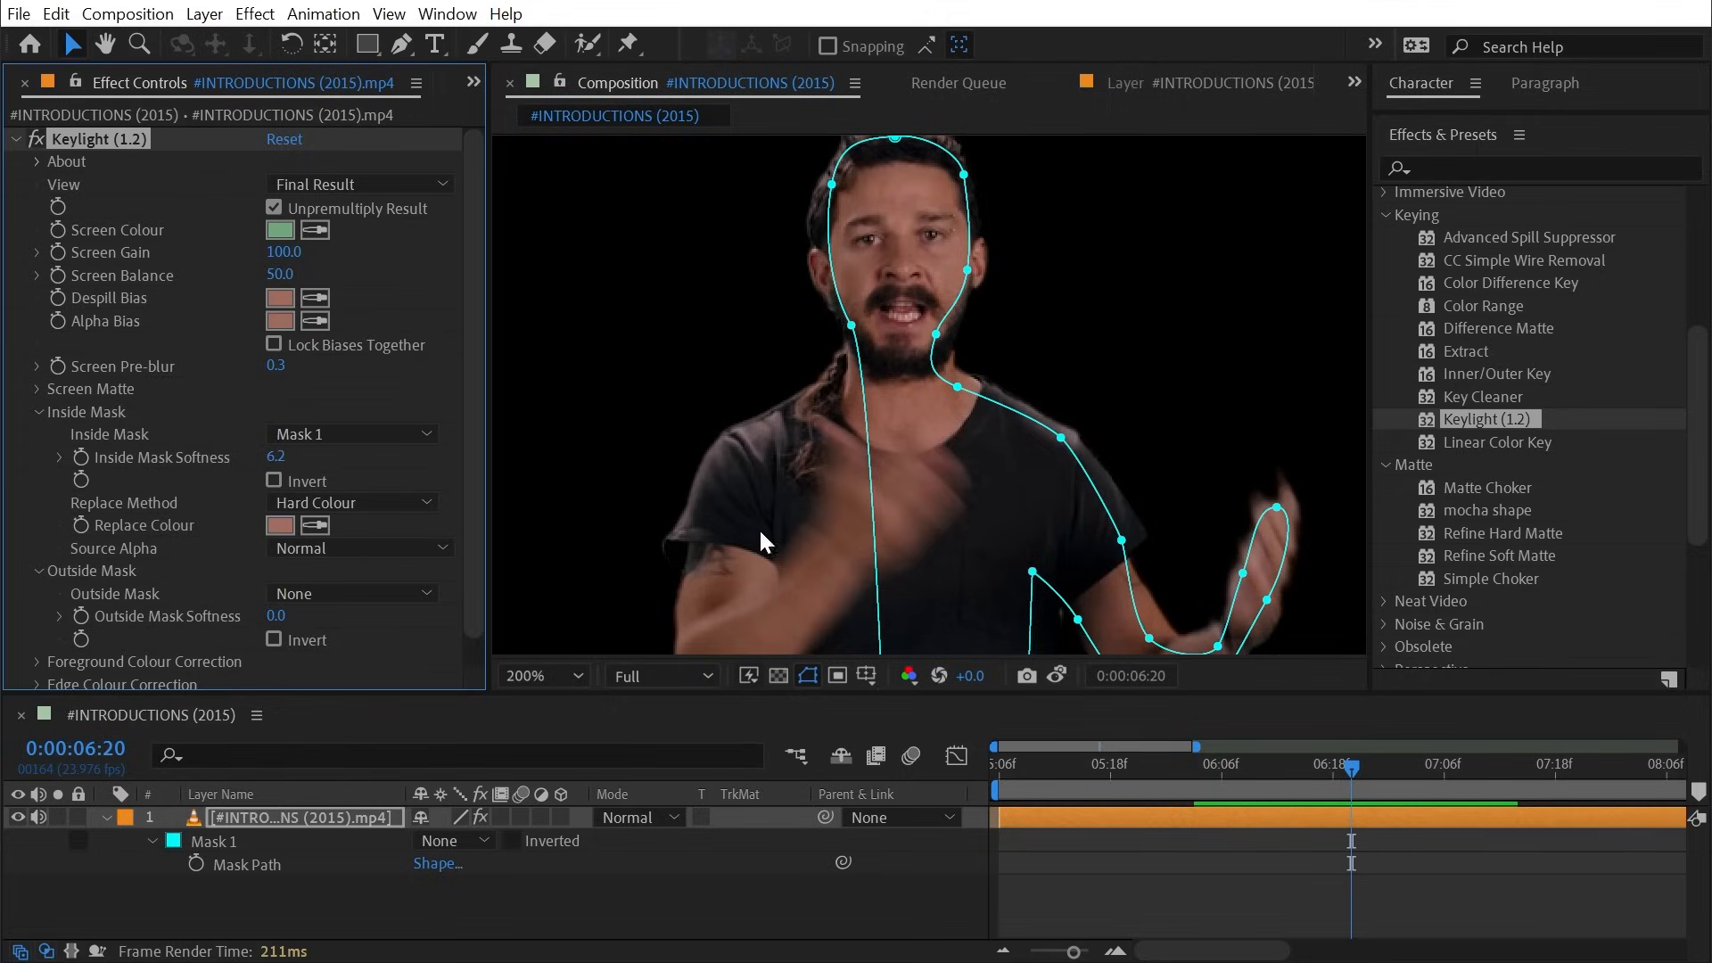
- Delete Mask 1 from the footage layer
key("comma")
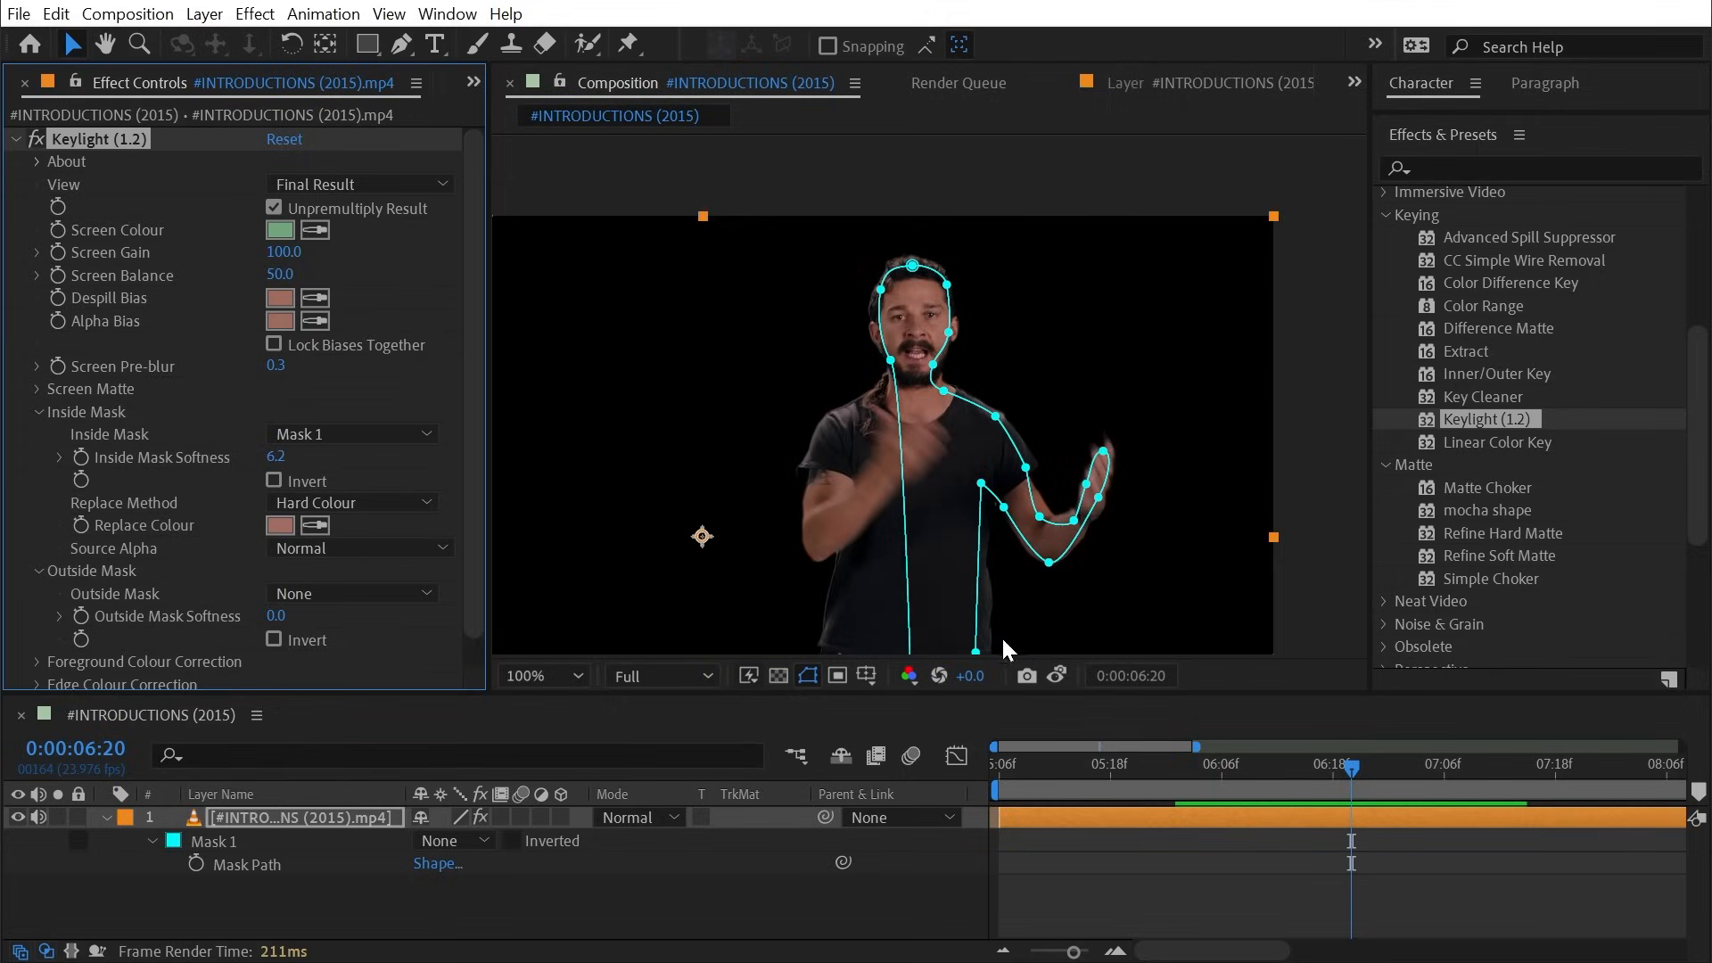
scroll(296, 640, "down", 1)
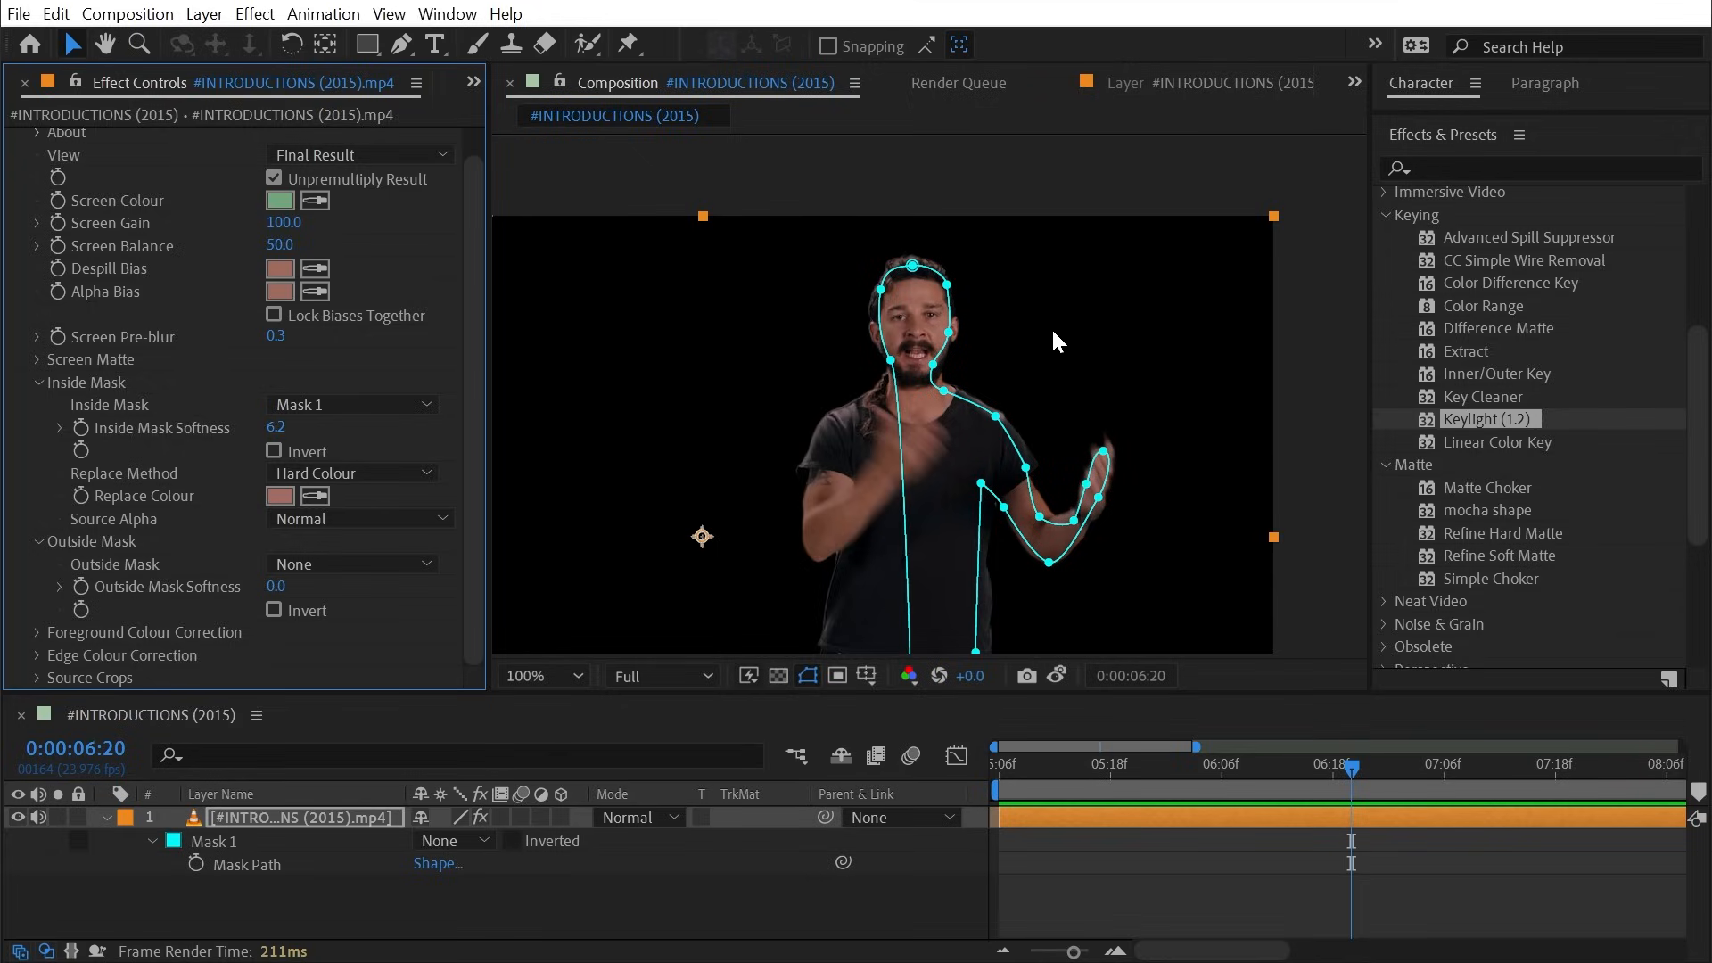
left_click(221, 847)
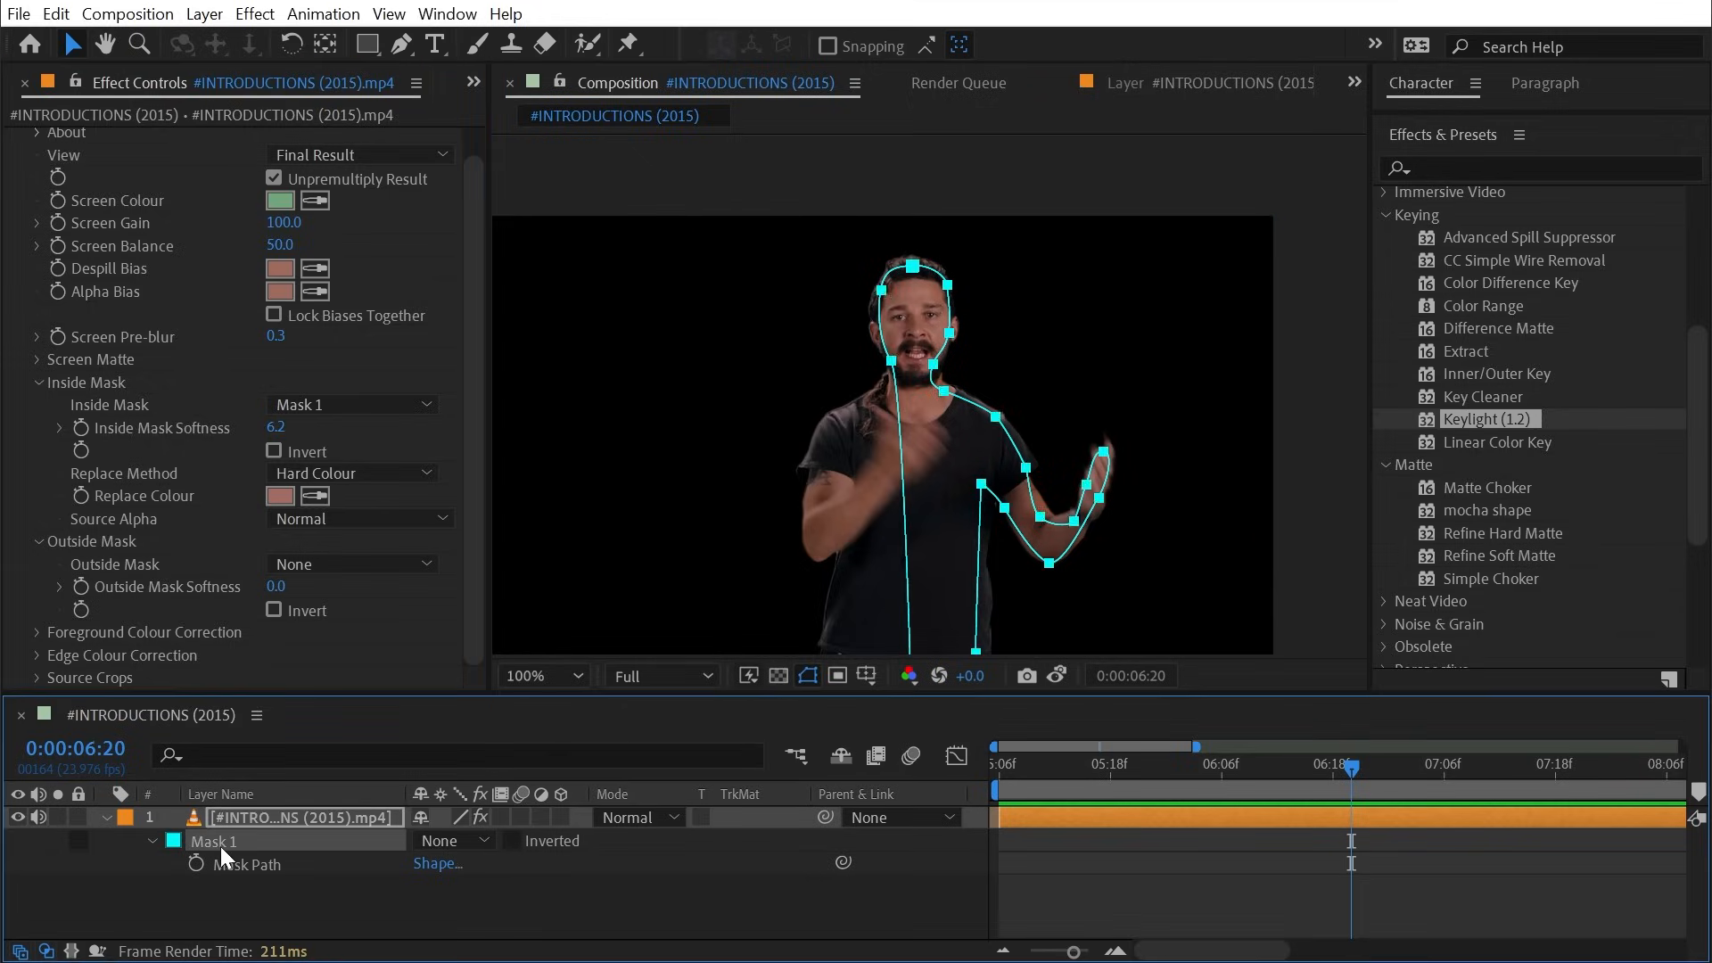
key("Delete")
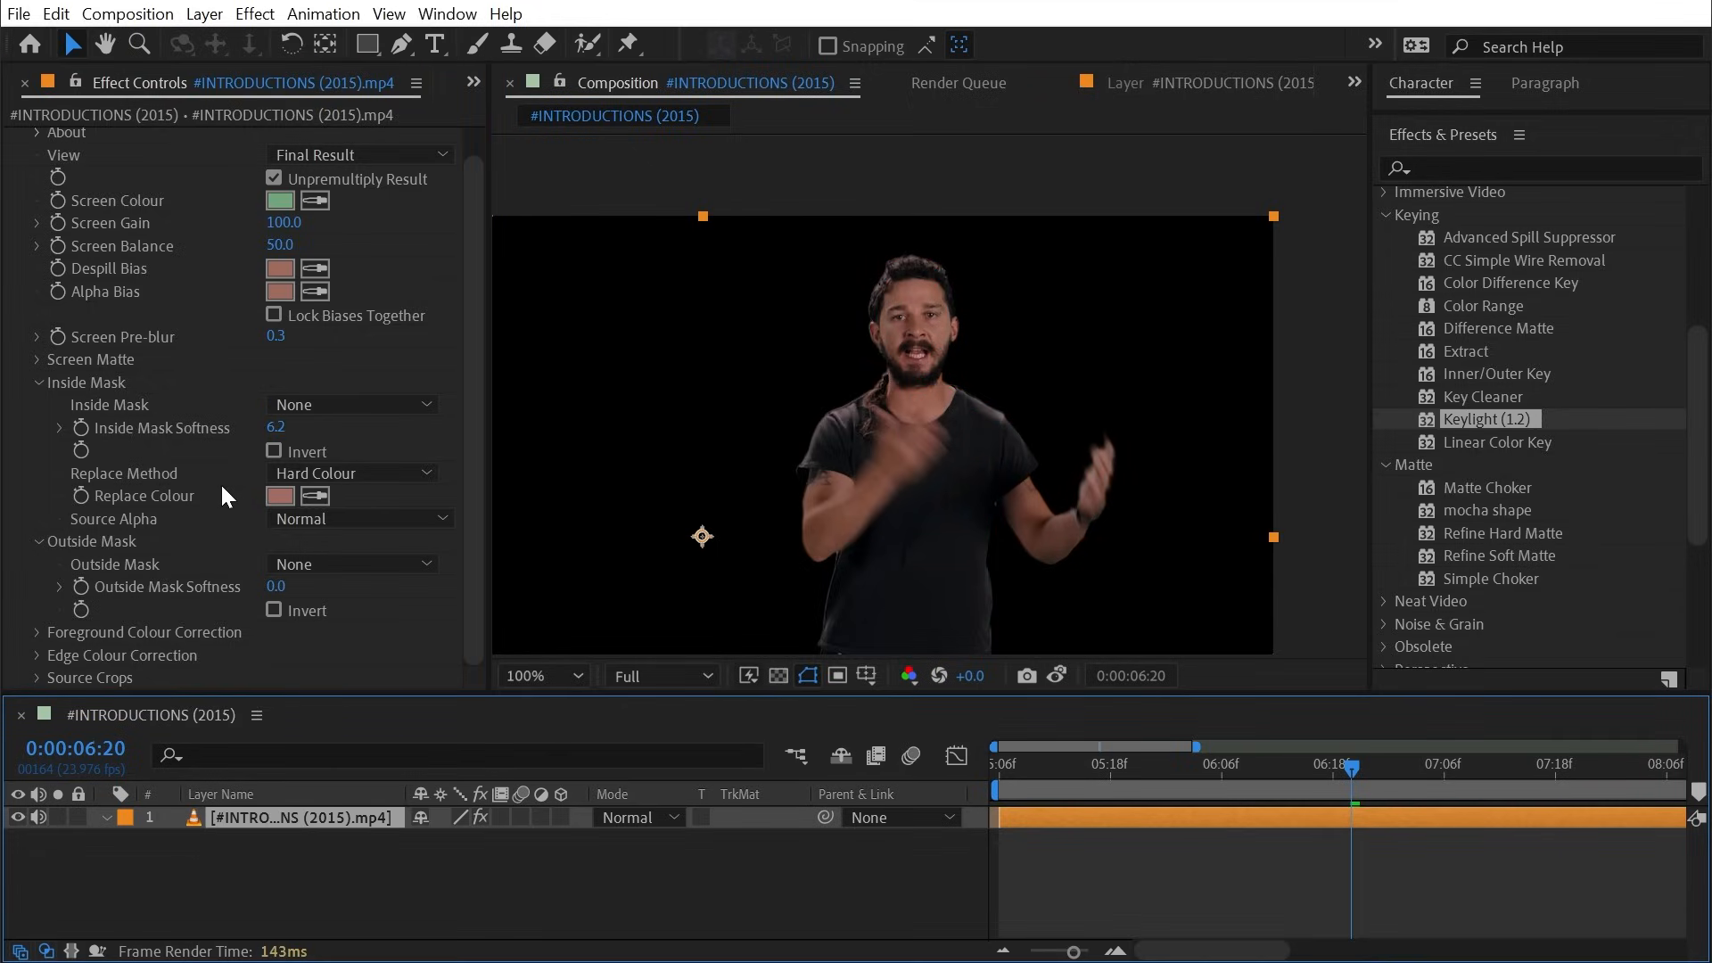
- Collapse Keylight's mask settings and enable Foreground Colour Correction
left_click(38, 382)
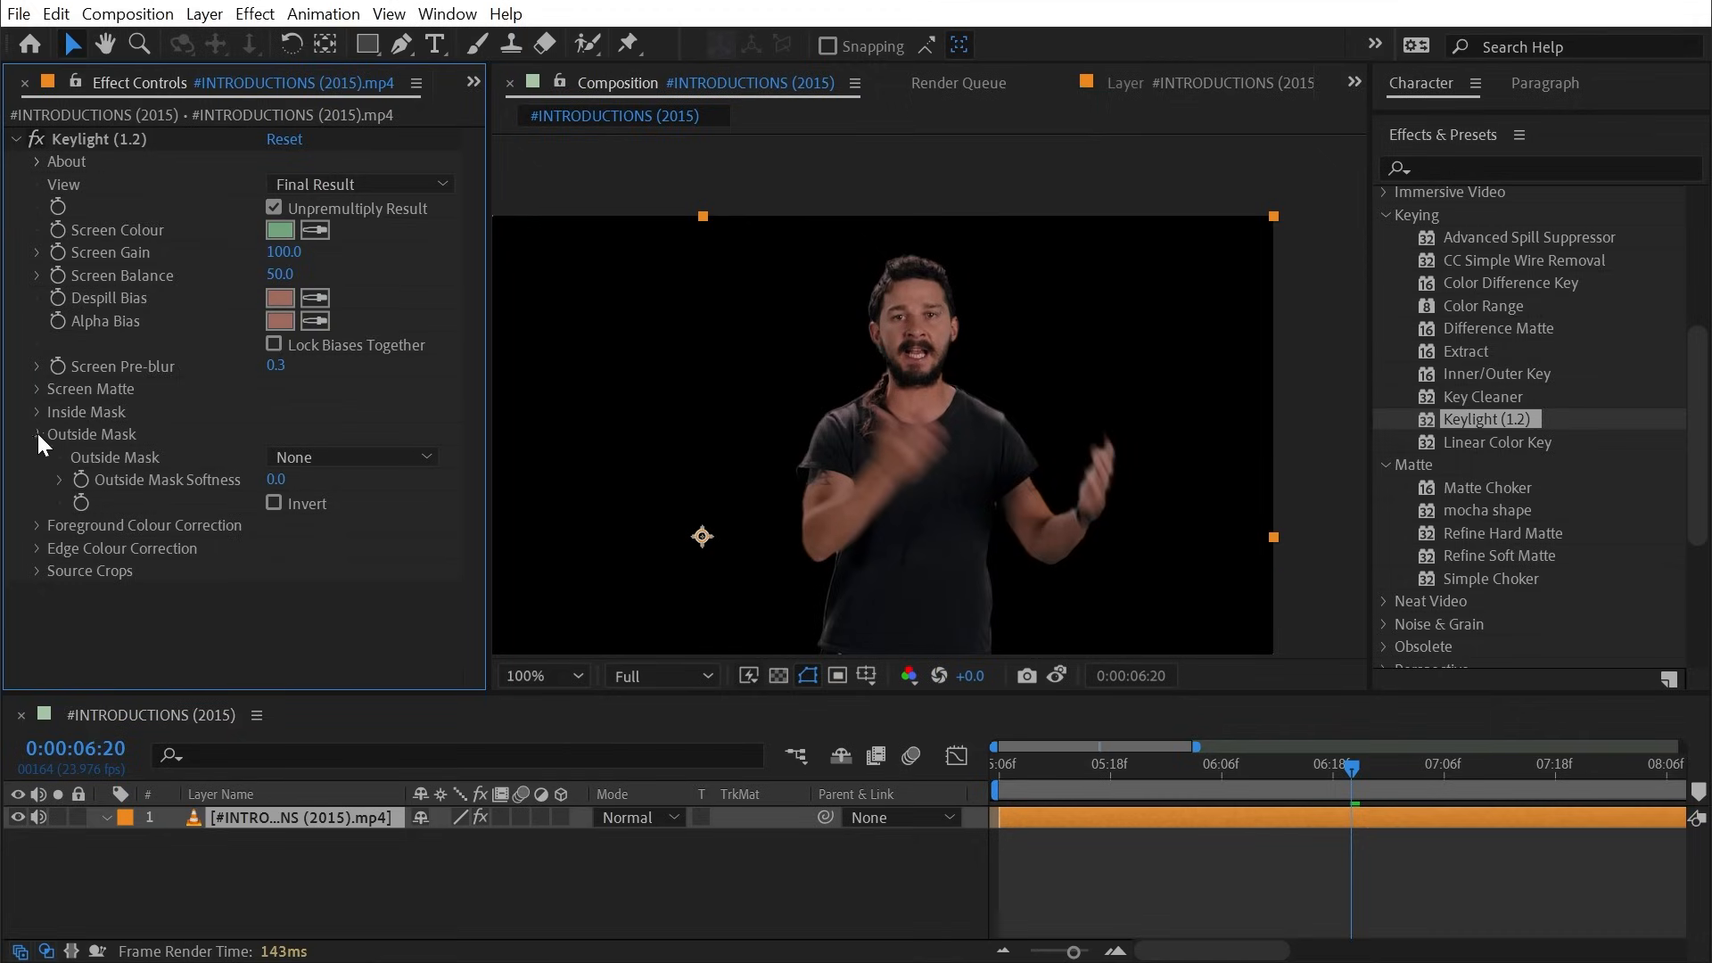
left_click(37, 434)
left_click(38, 456)
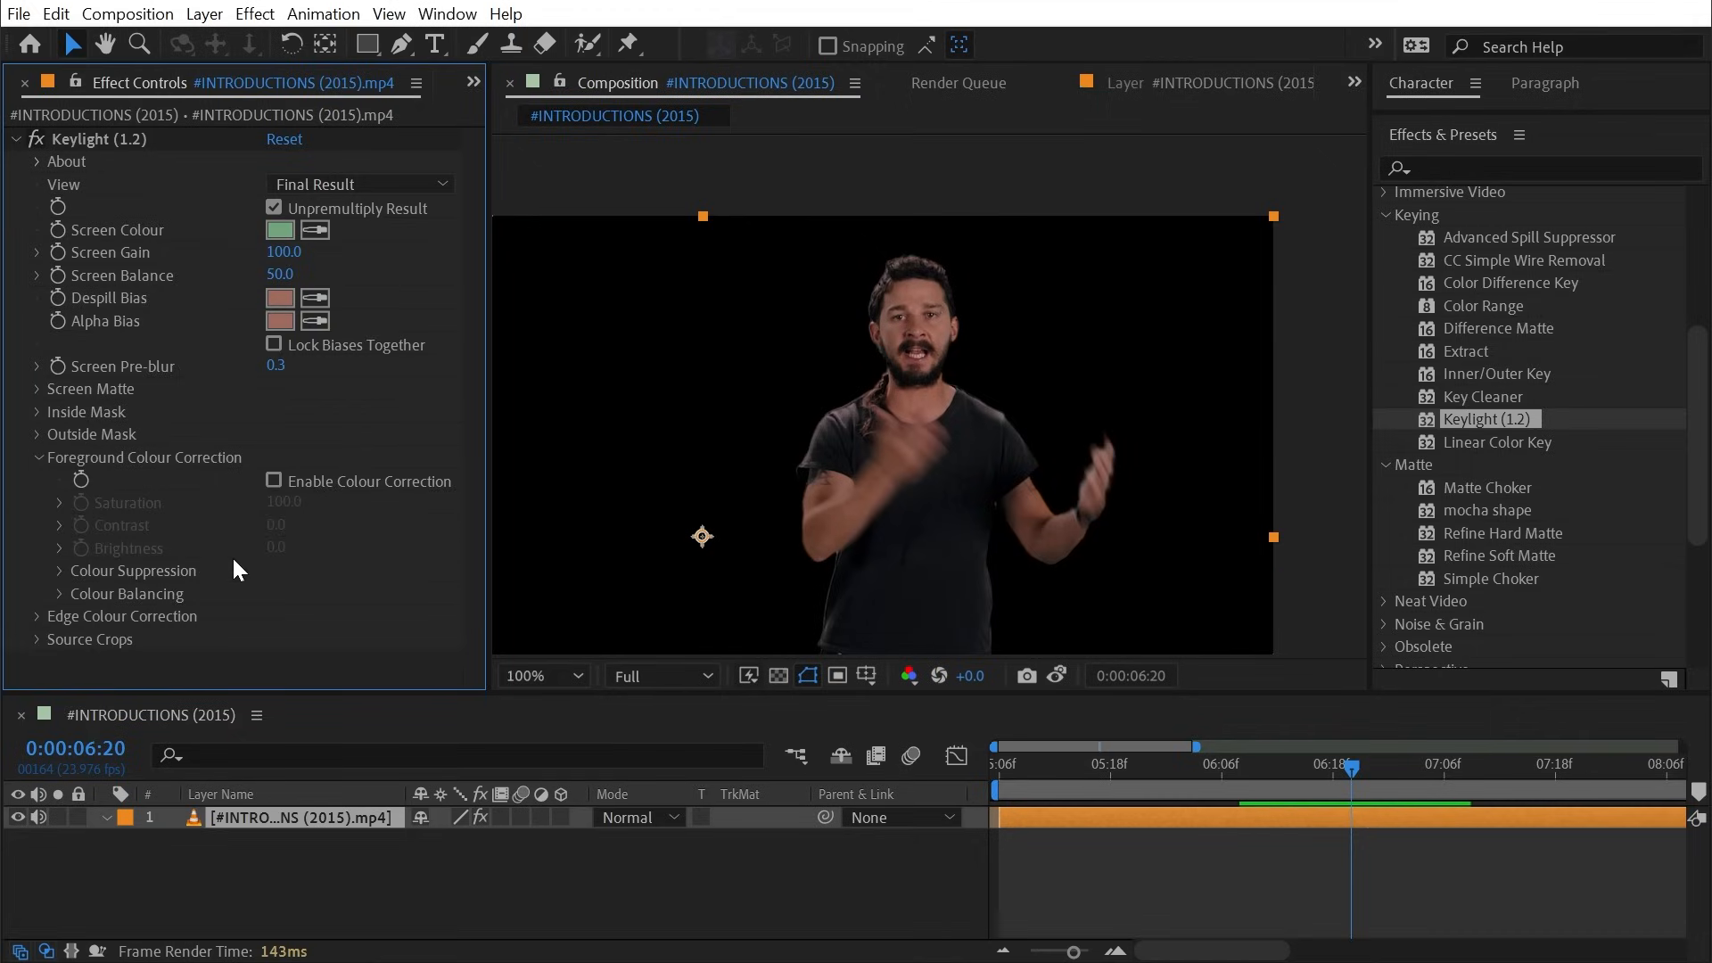
left_click(274, 481)
- Try a different foreground Saturation while checking the man's face up close
scroll(937, 377, "up", 4)
left_click_drag(851, 284, 968, 552)
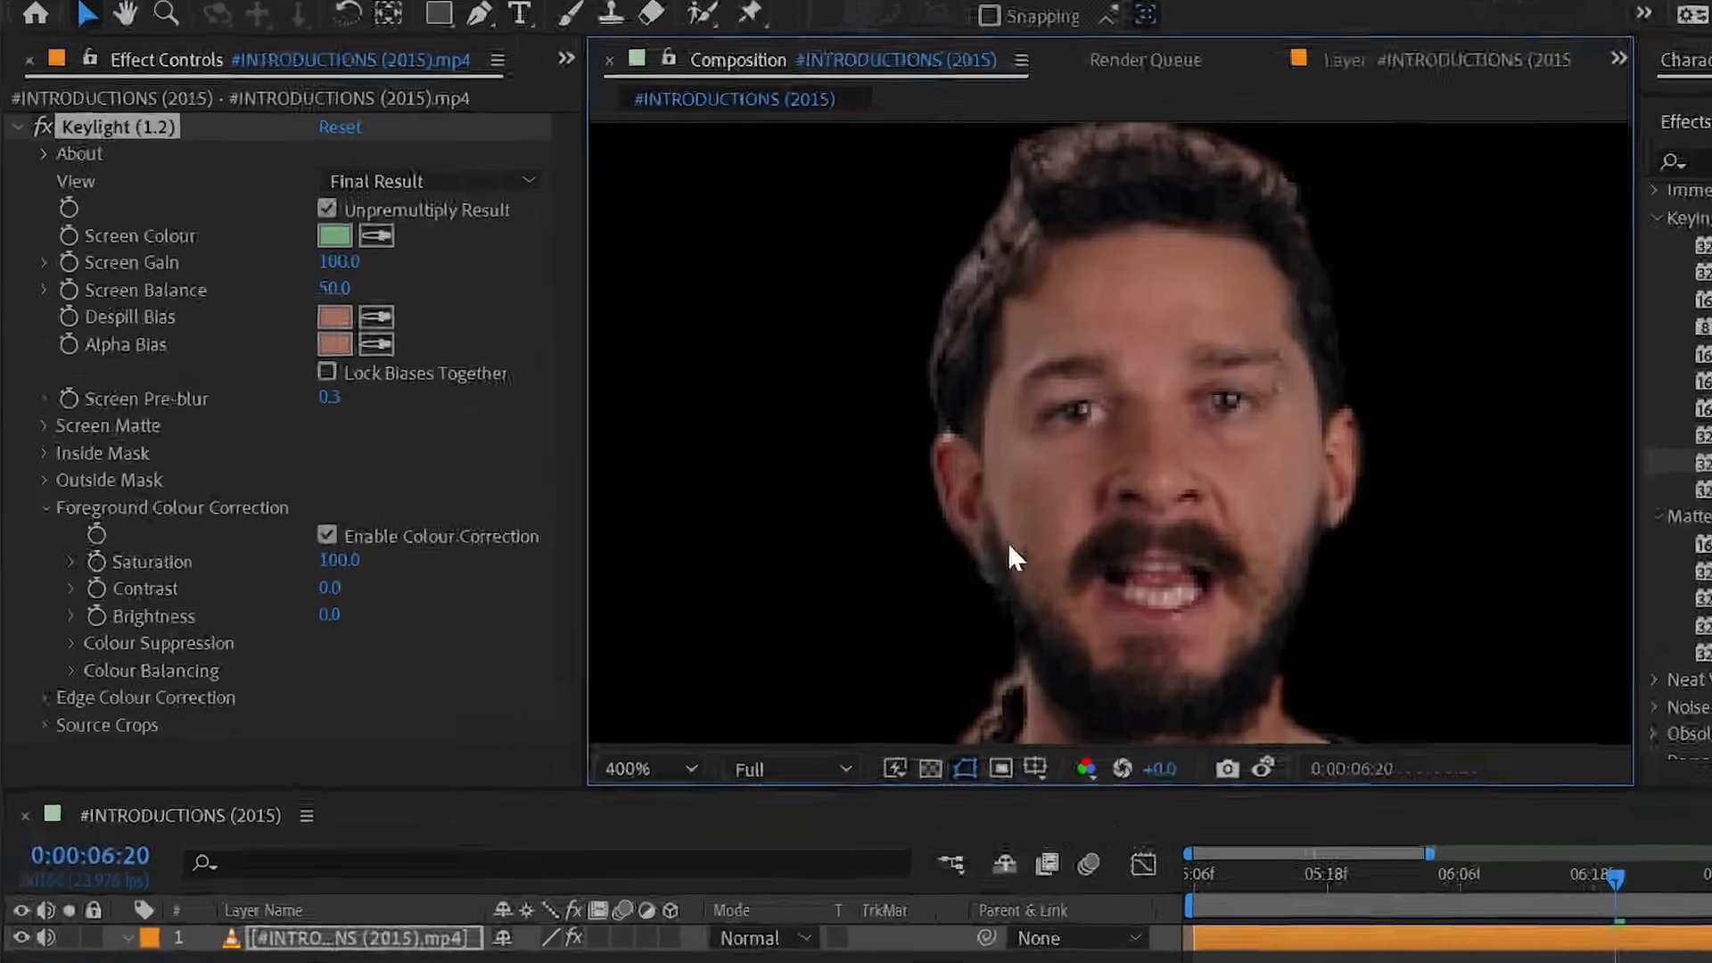
scroll(1065, 553, "down", 2)
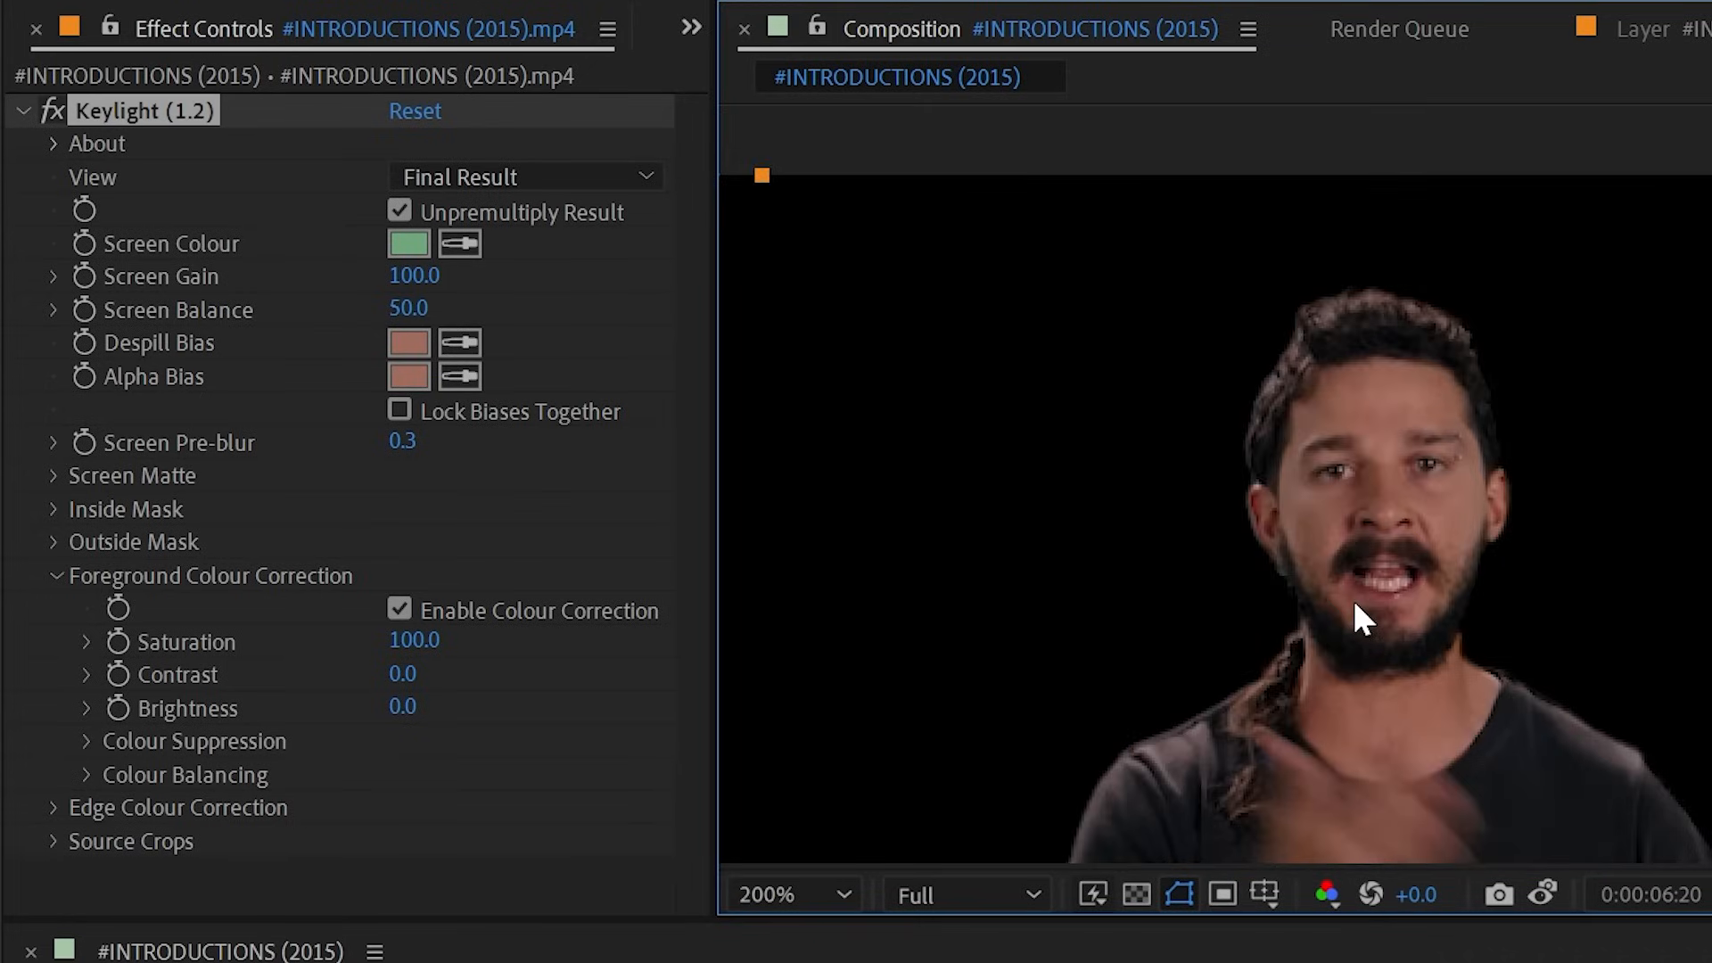
left_click_drag(419, 640, 180, 756)
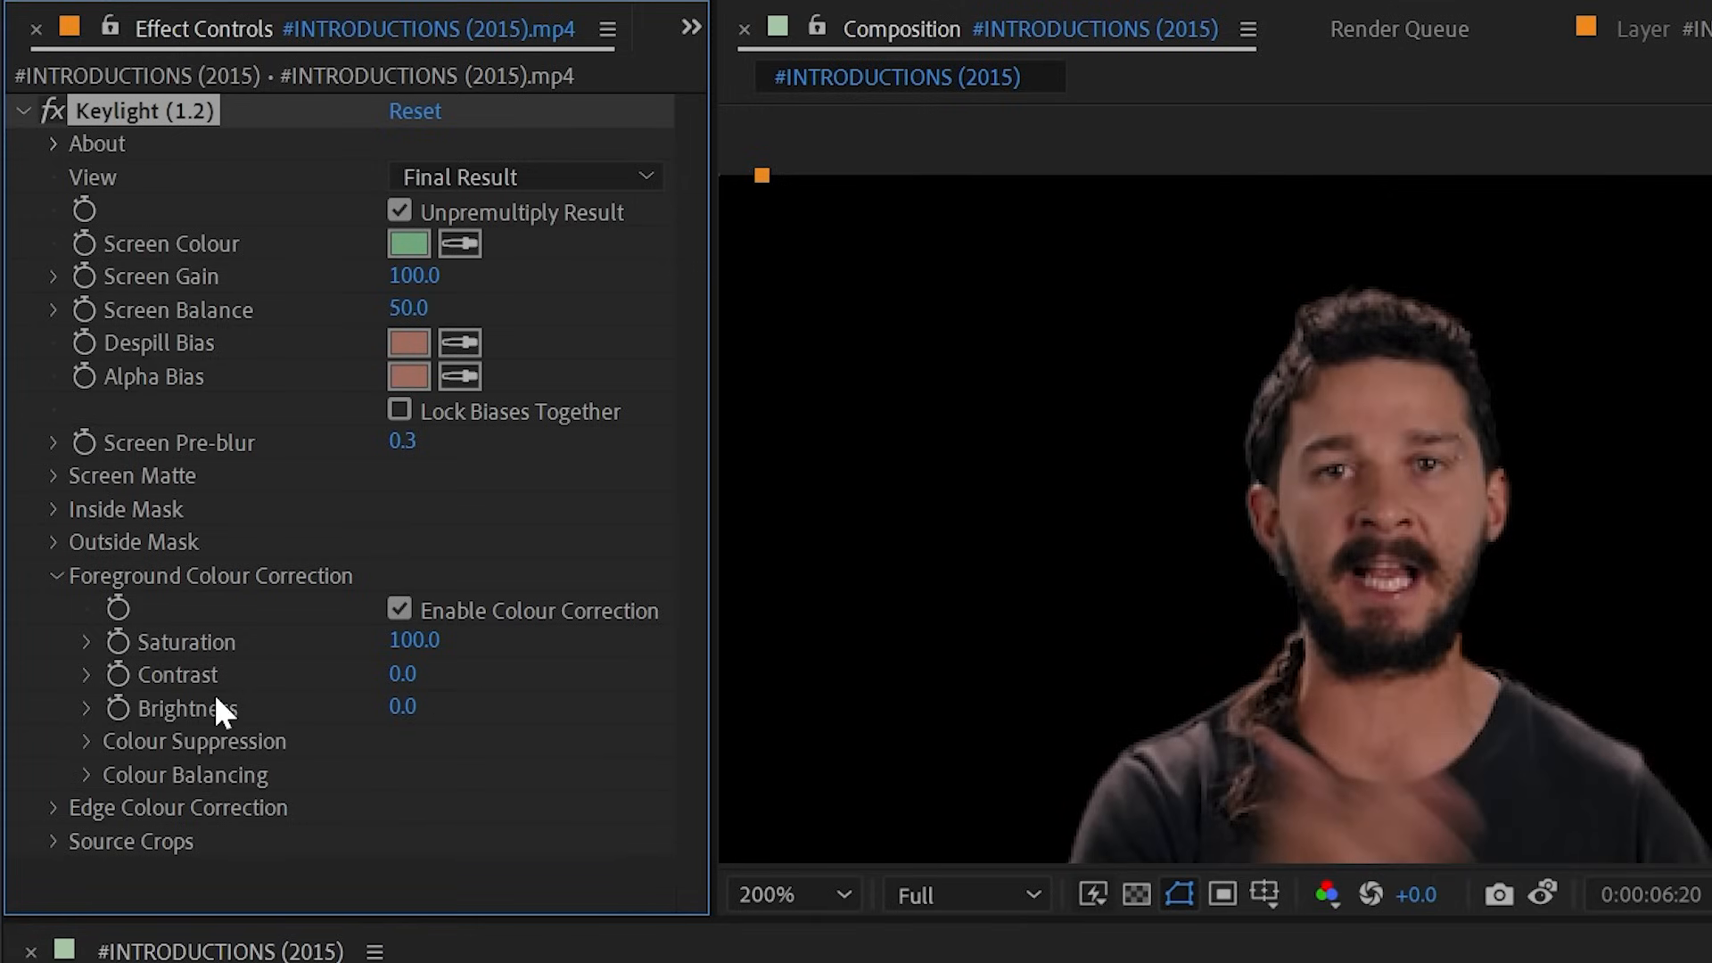
- Try suppressing Green in the foreground's Colour Suppression with different Suppression Balance and Suppression Amount values
left_click(84, 740)
scroll(414, 740, "down", 1)
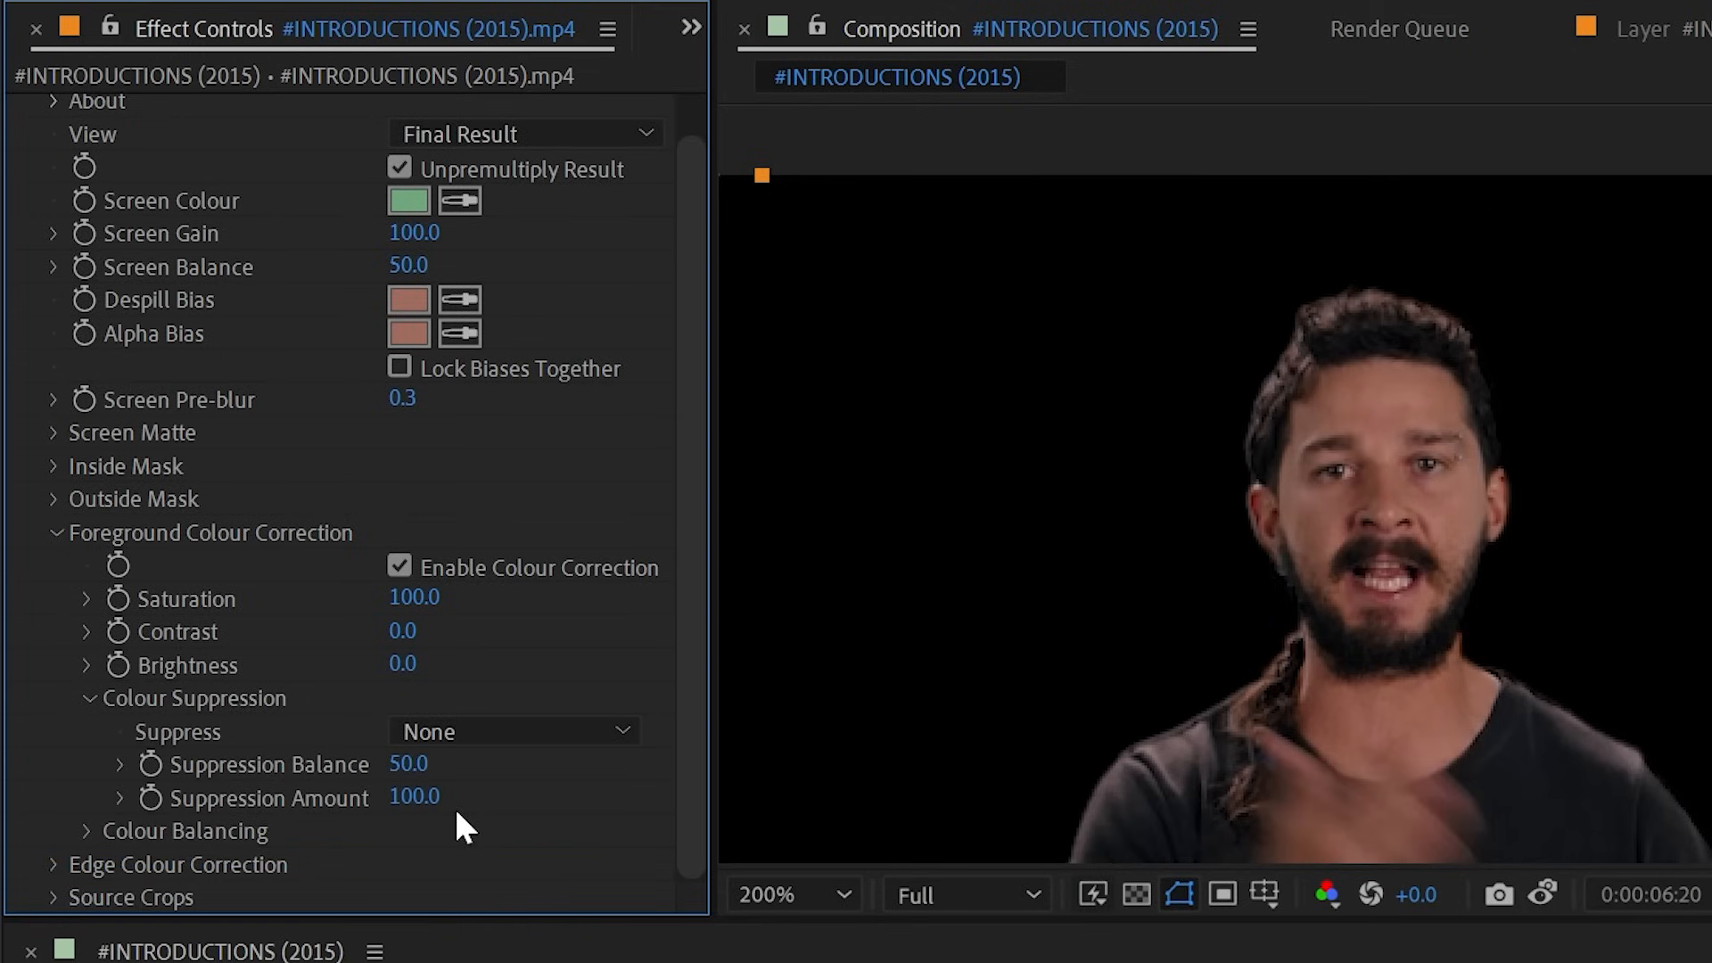
left_click(53, 433)
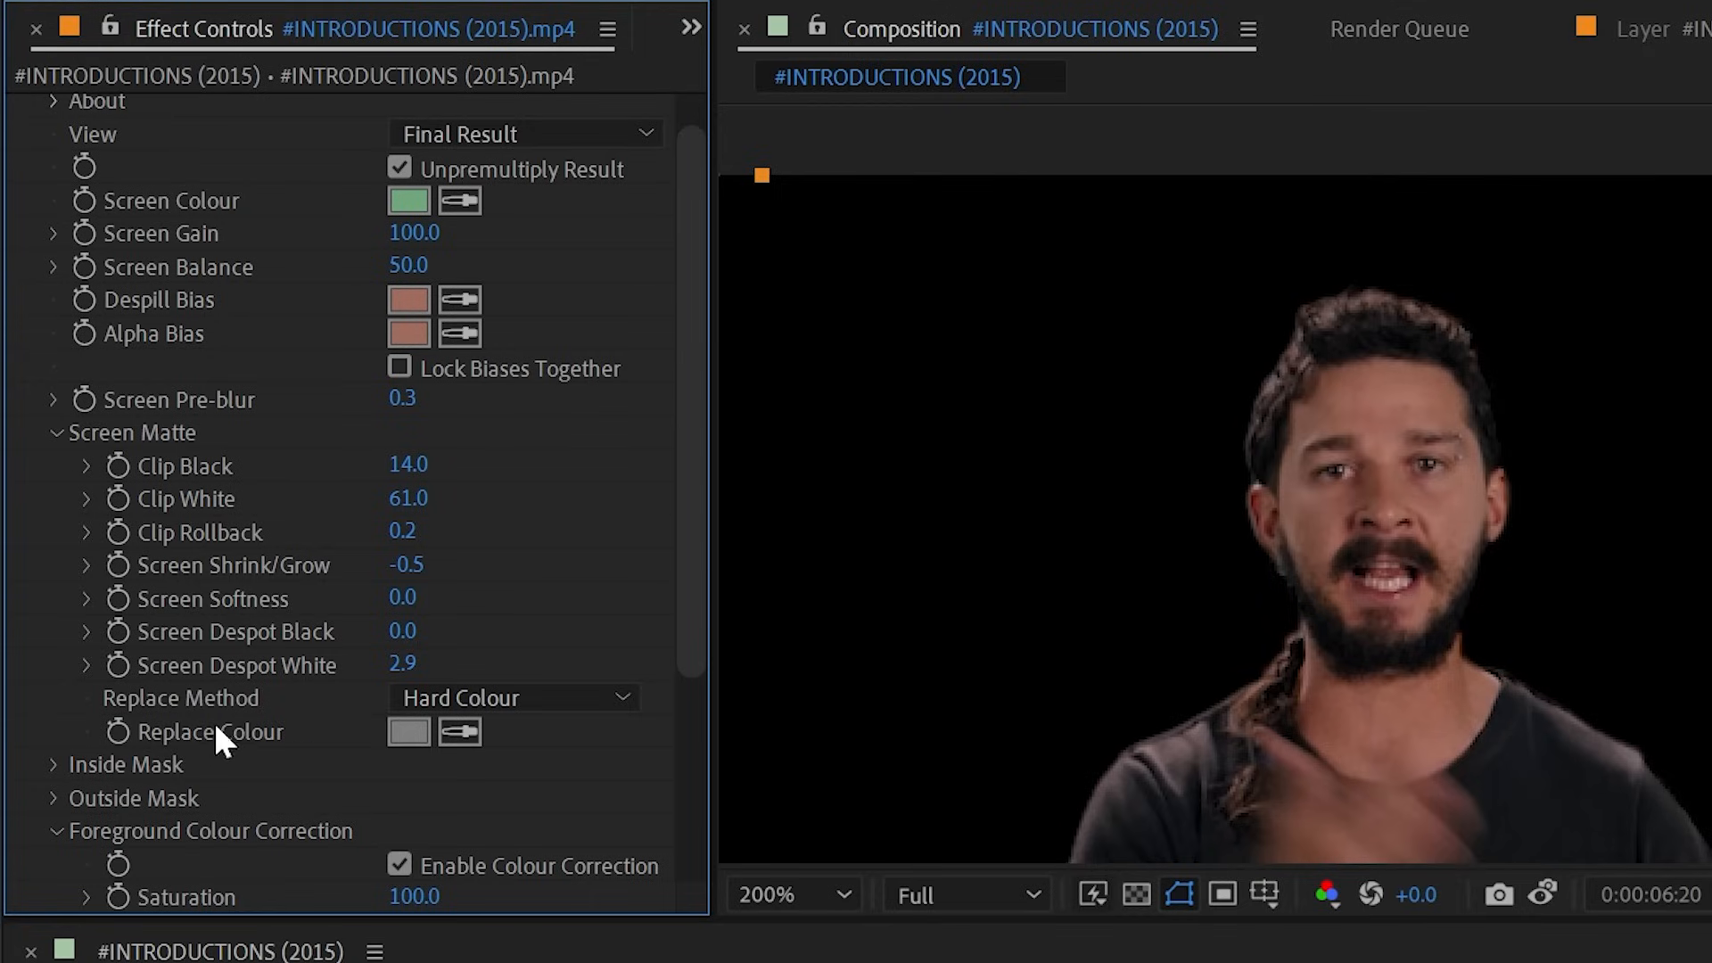
left_click(53, 434)
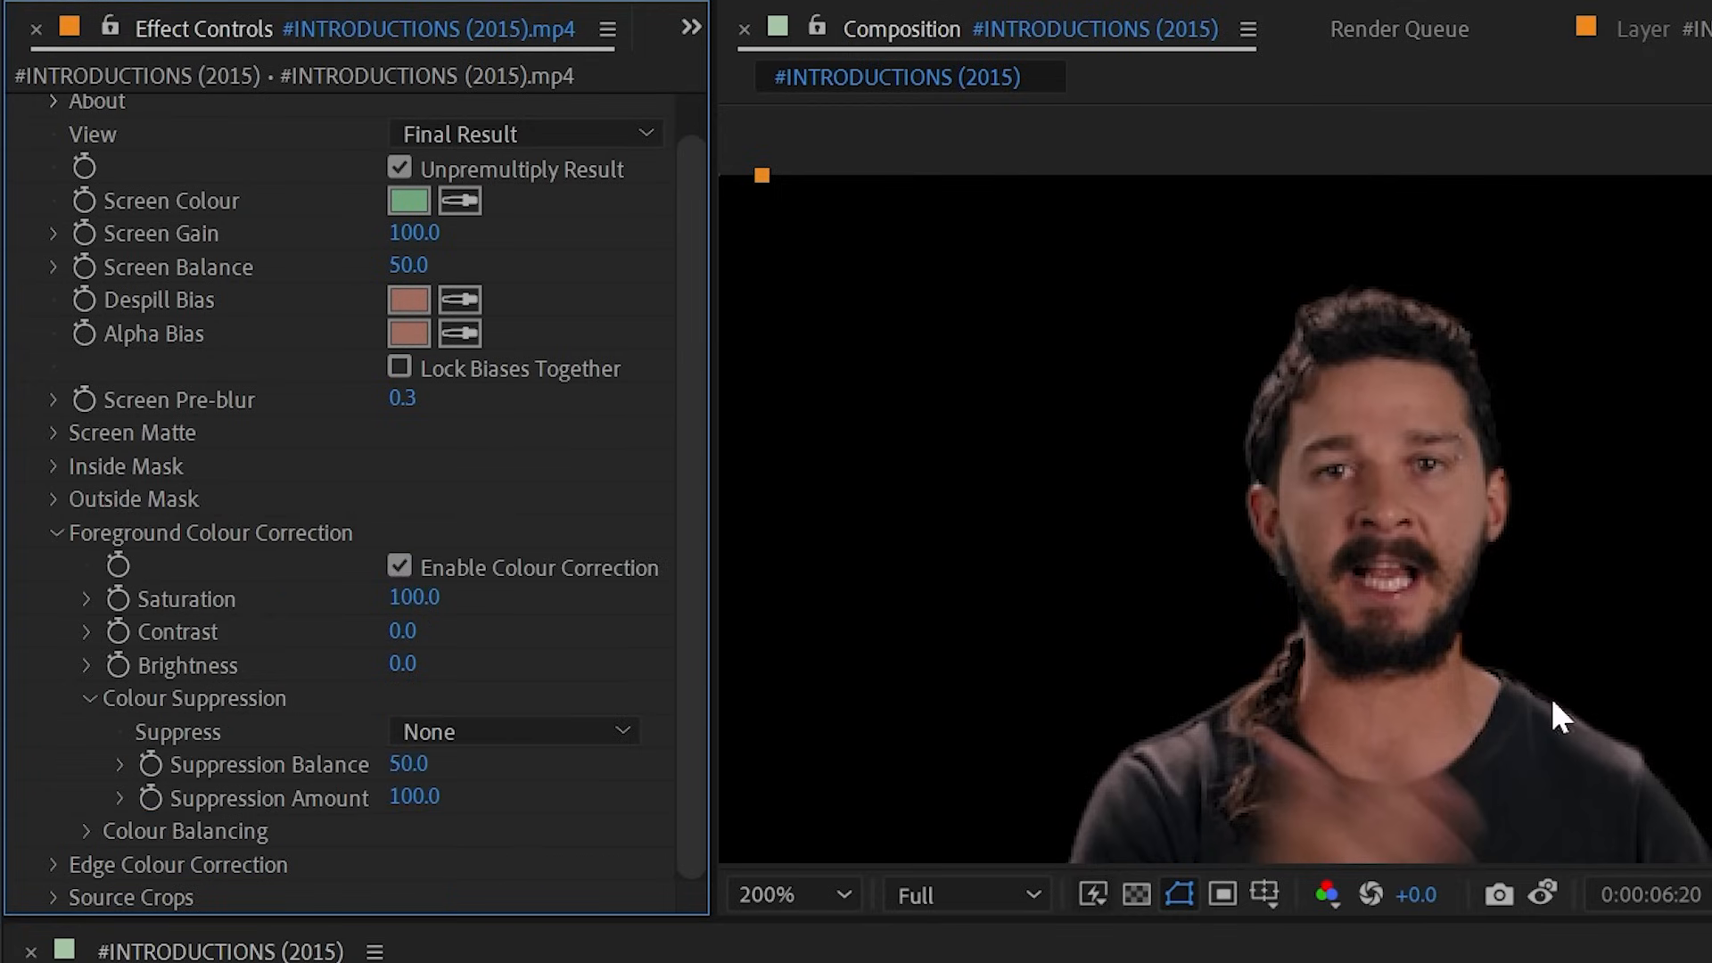
left_click_drag(1516, 704, 1387, 478)
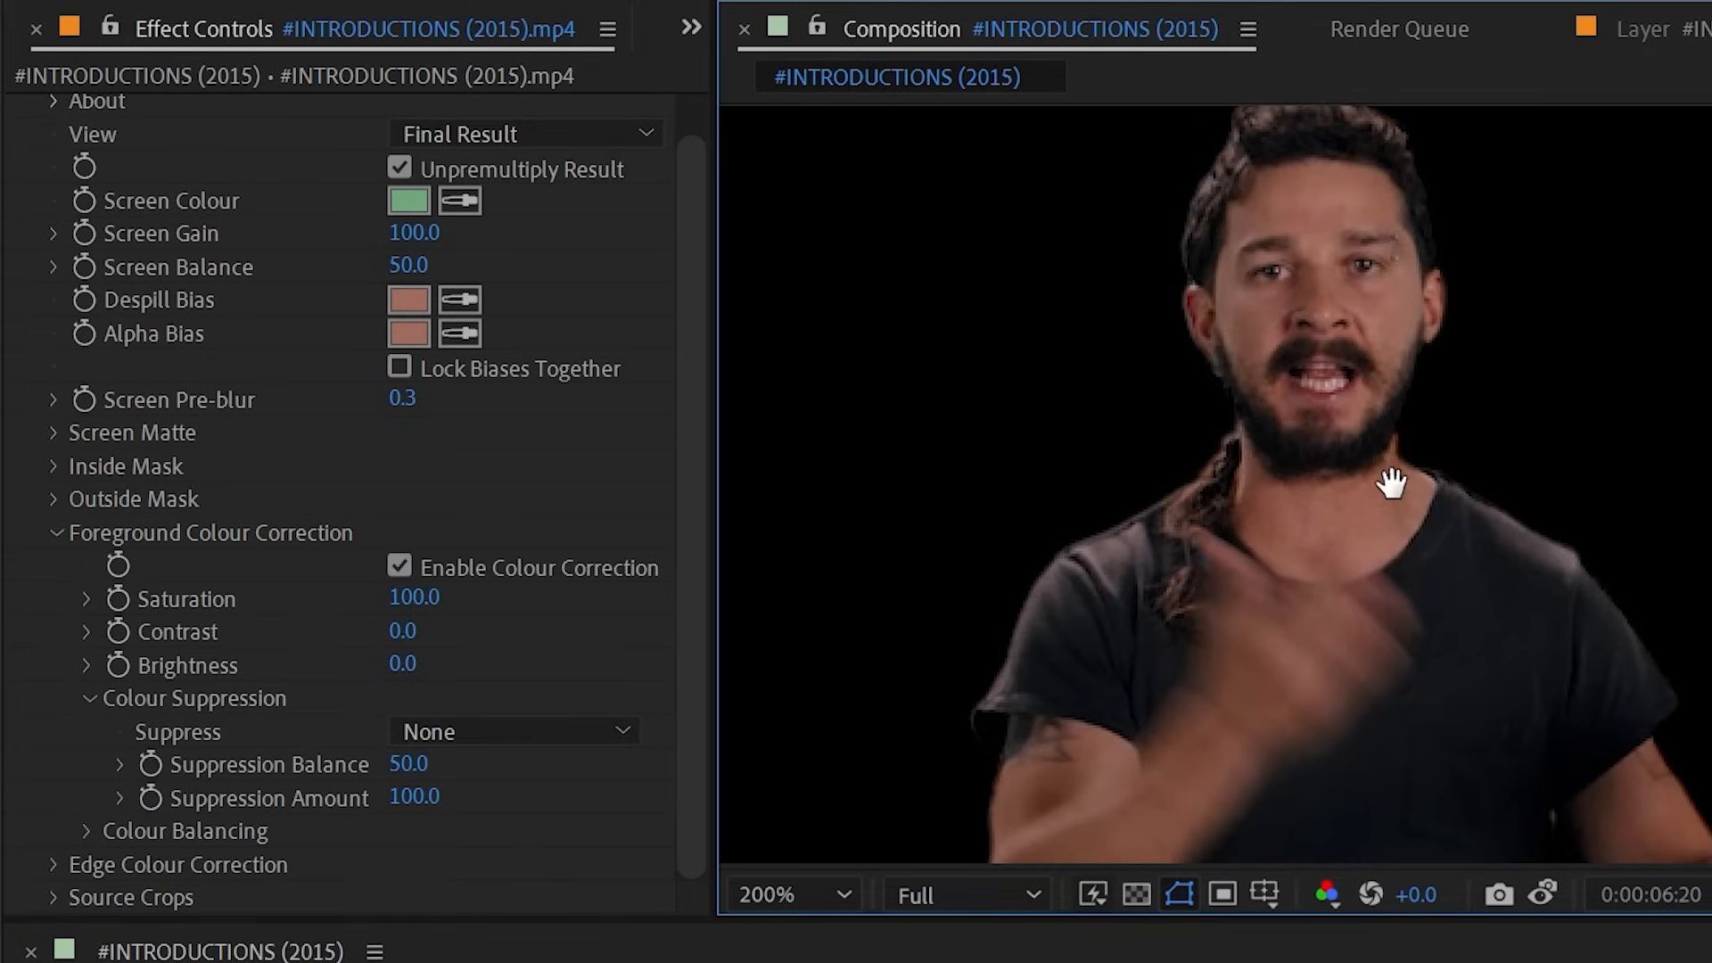
left_click(401, 732)
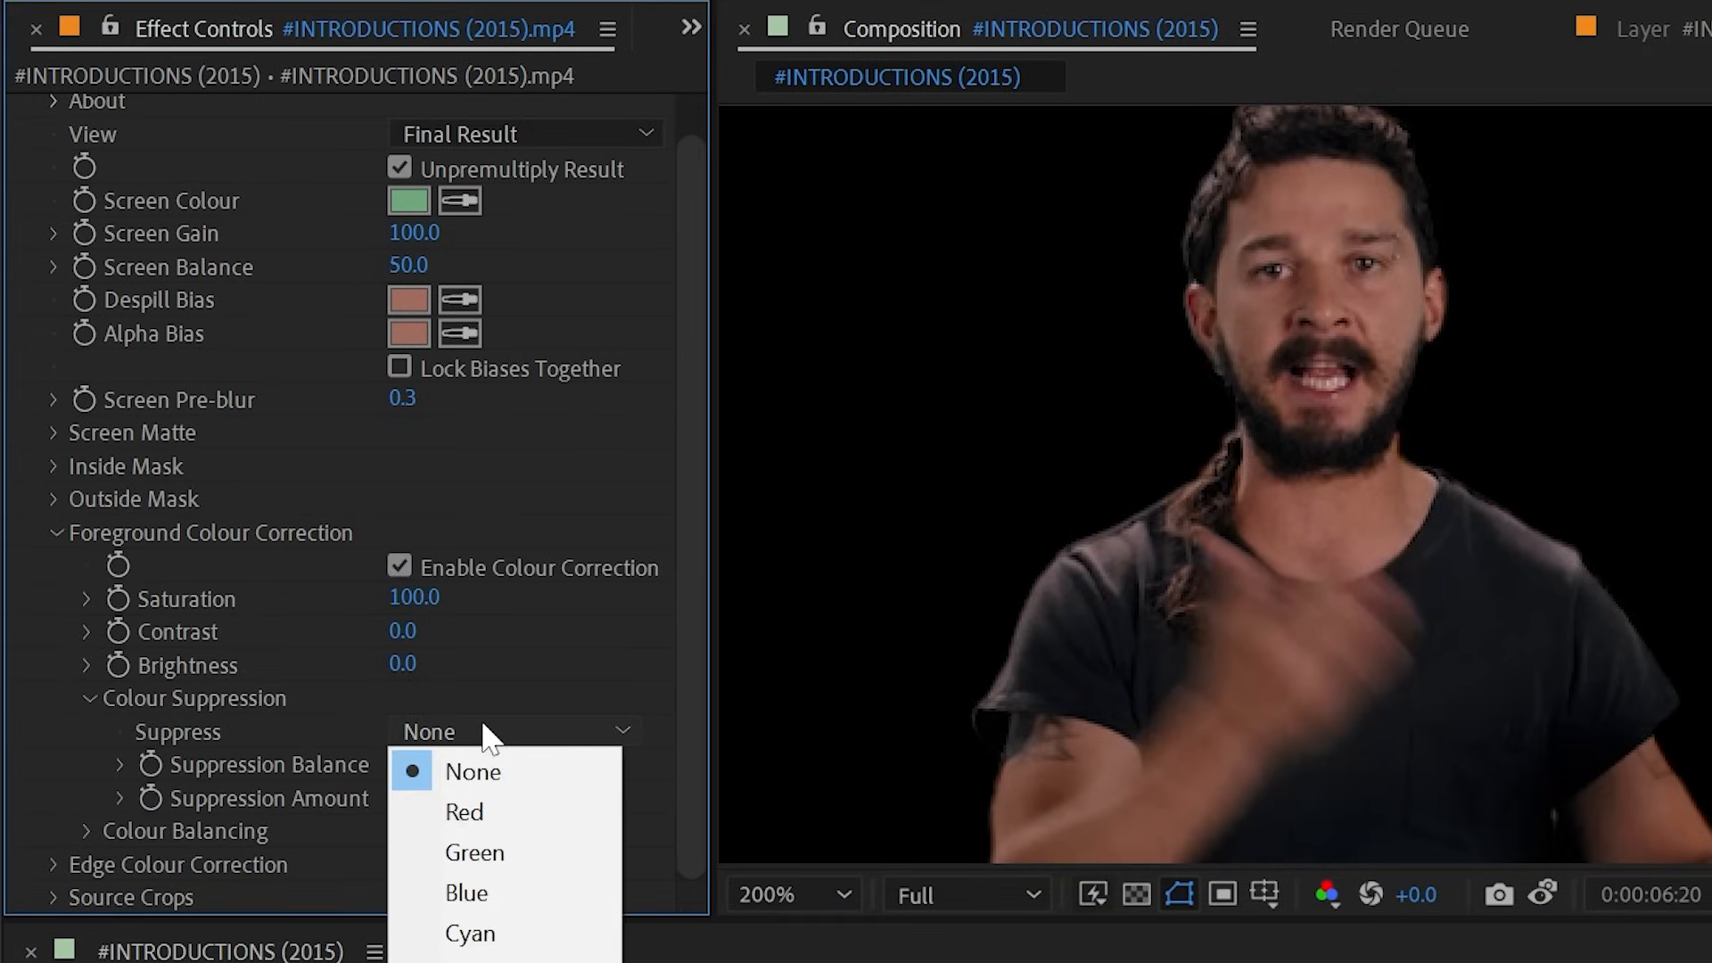
left_click(505, 861)
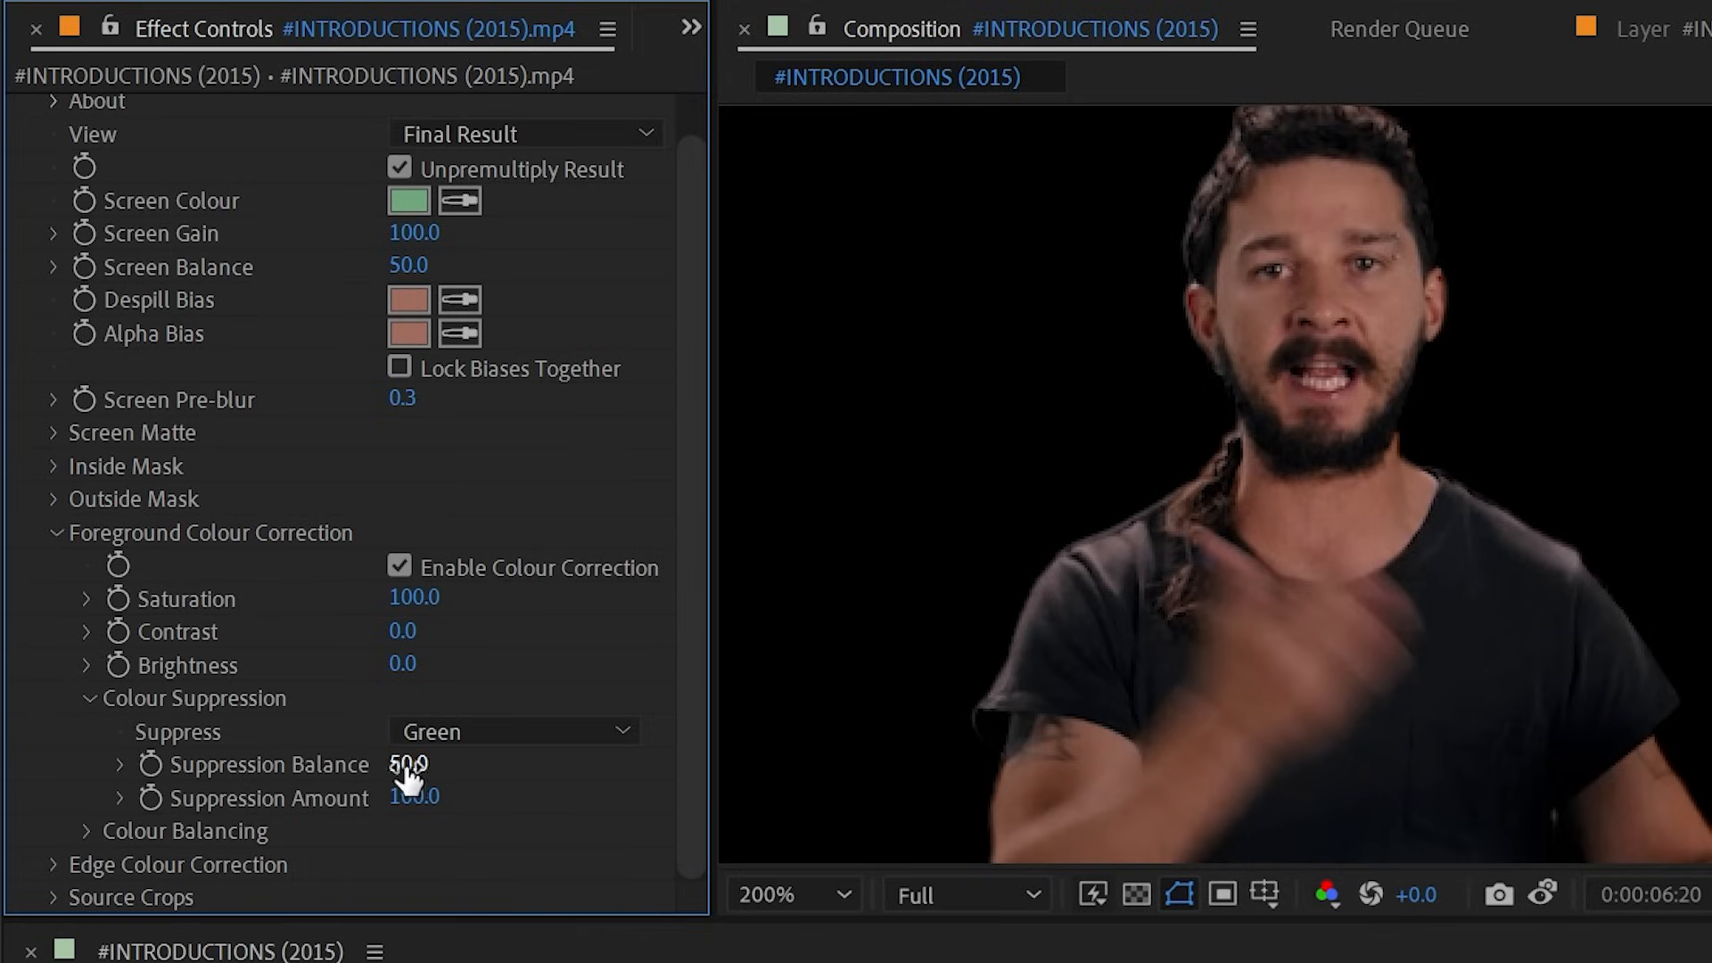
left_click_drag(408, 765, 540, 774)
left_click_drag(435, 800, 533, 806)
key("ctrl+z")
- Try suppressing Red in the foreground with a Suppression Amount of 216, and set Suppress back to None
left_click(492, 732)
left_click(496, 810)
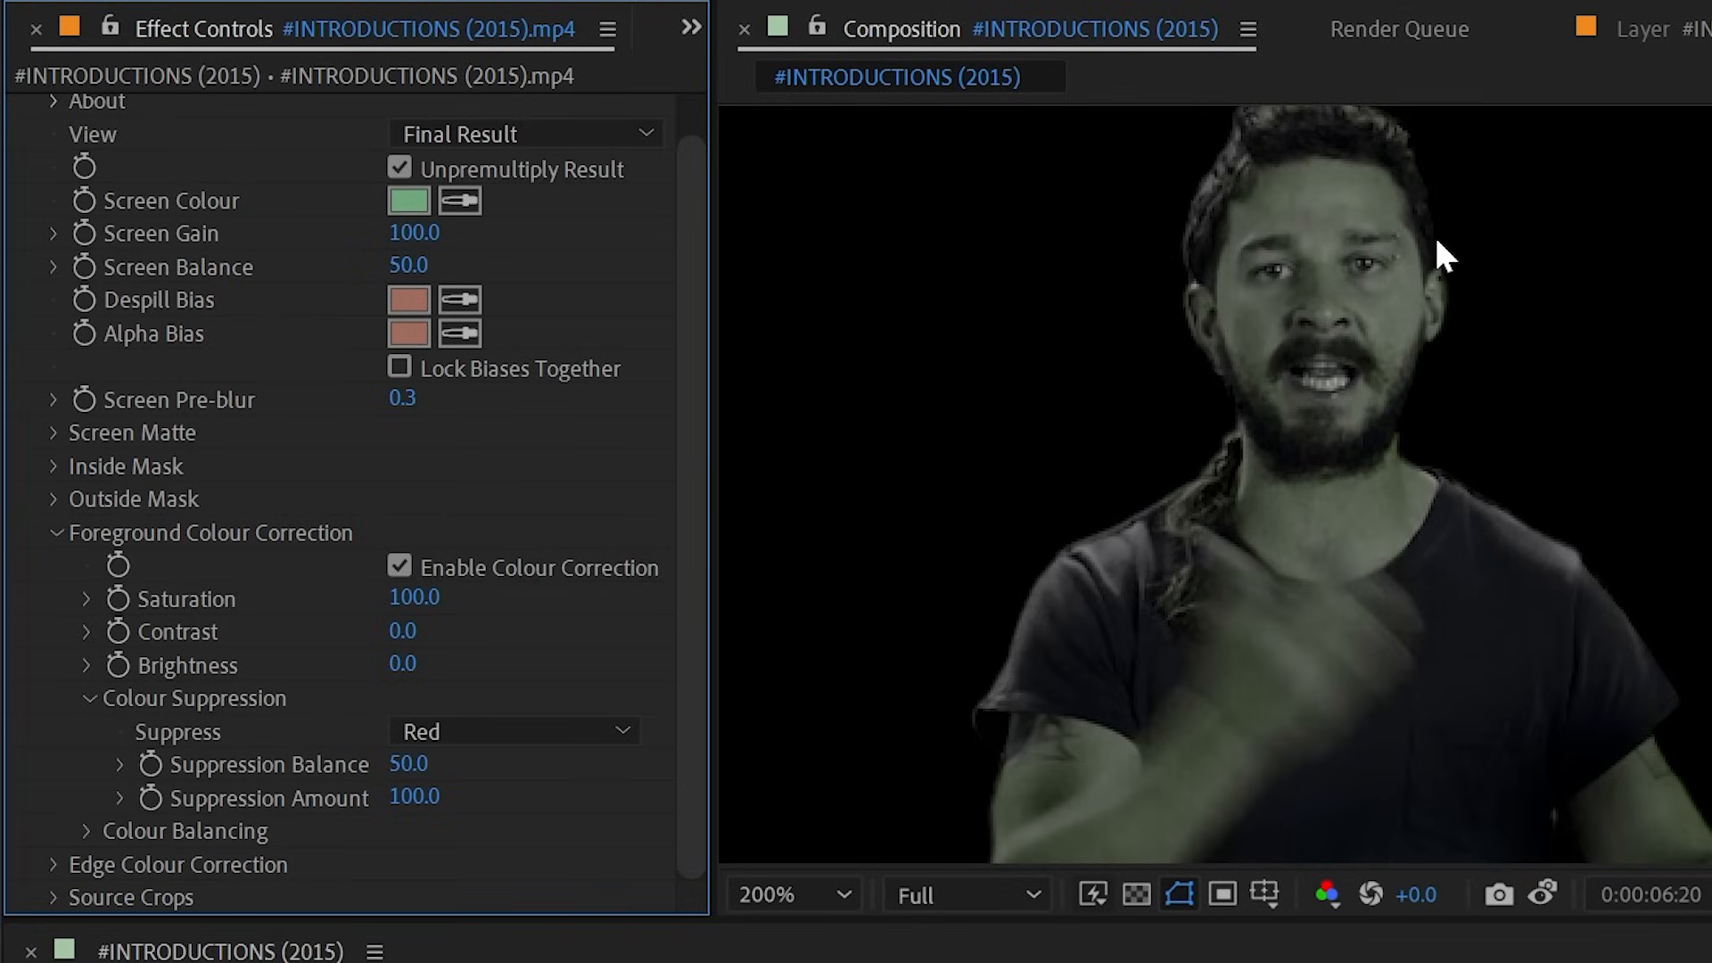
left_click_drag(413, 763, 514, 780)
key("ctrl+z")
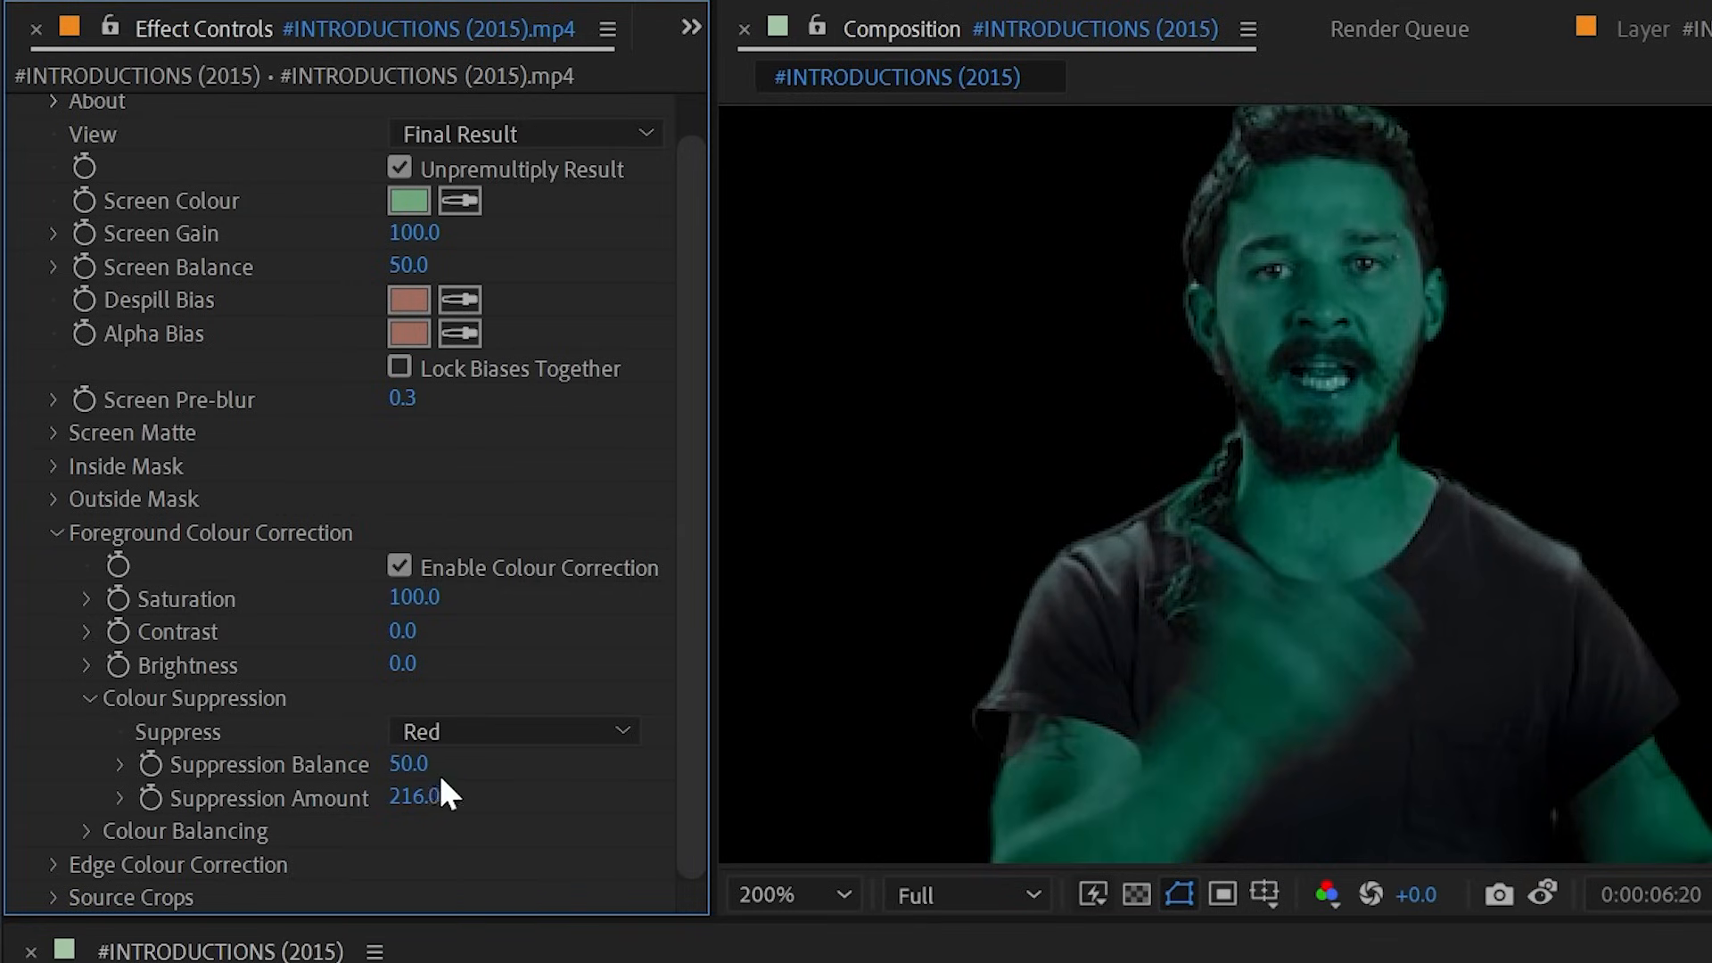
left_click(496, 730)
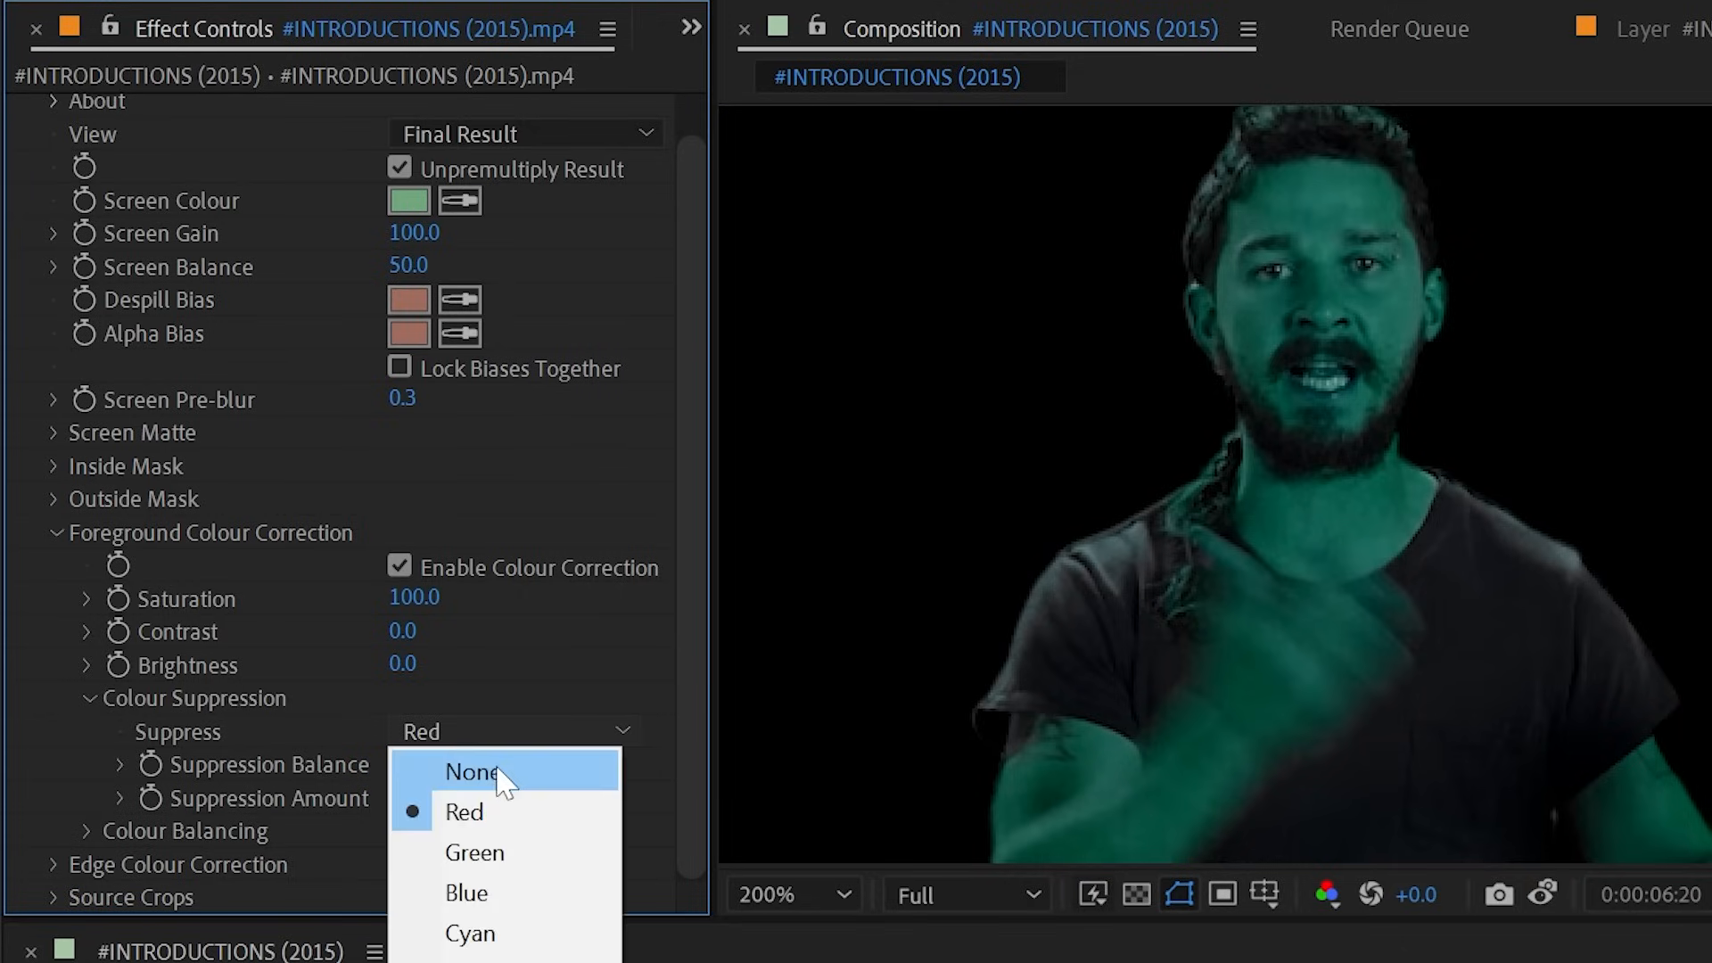
left_click(497, 767)
left_click(86, 696)
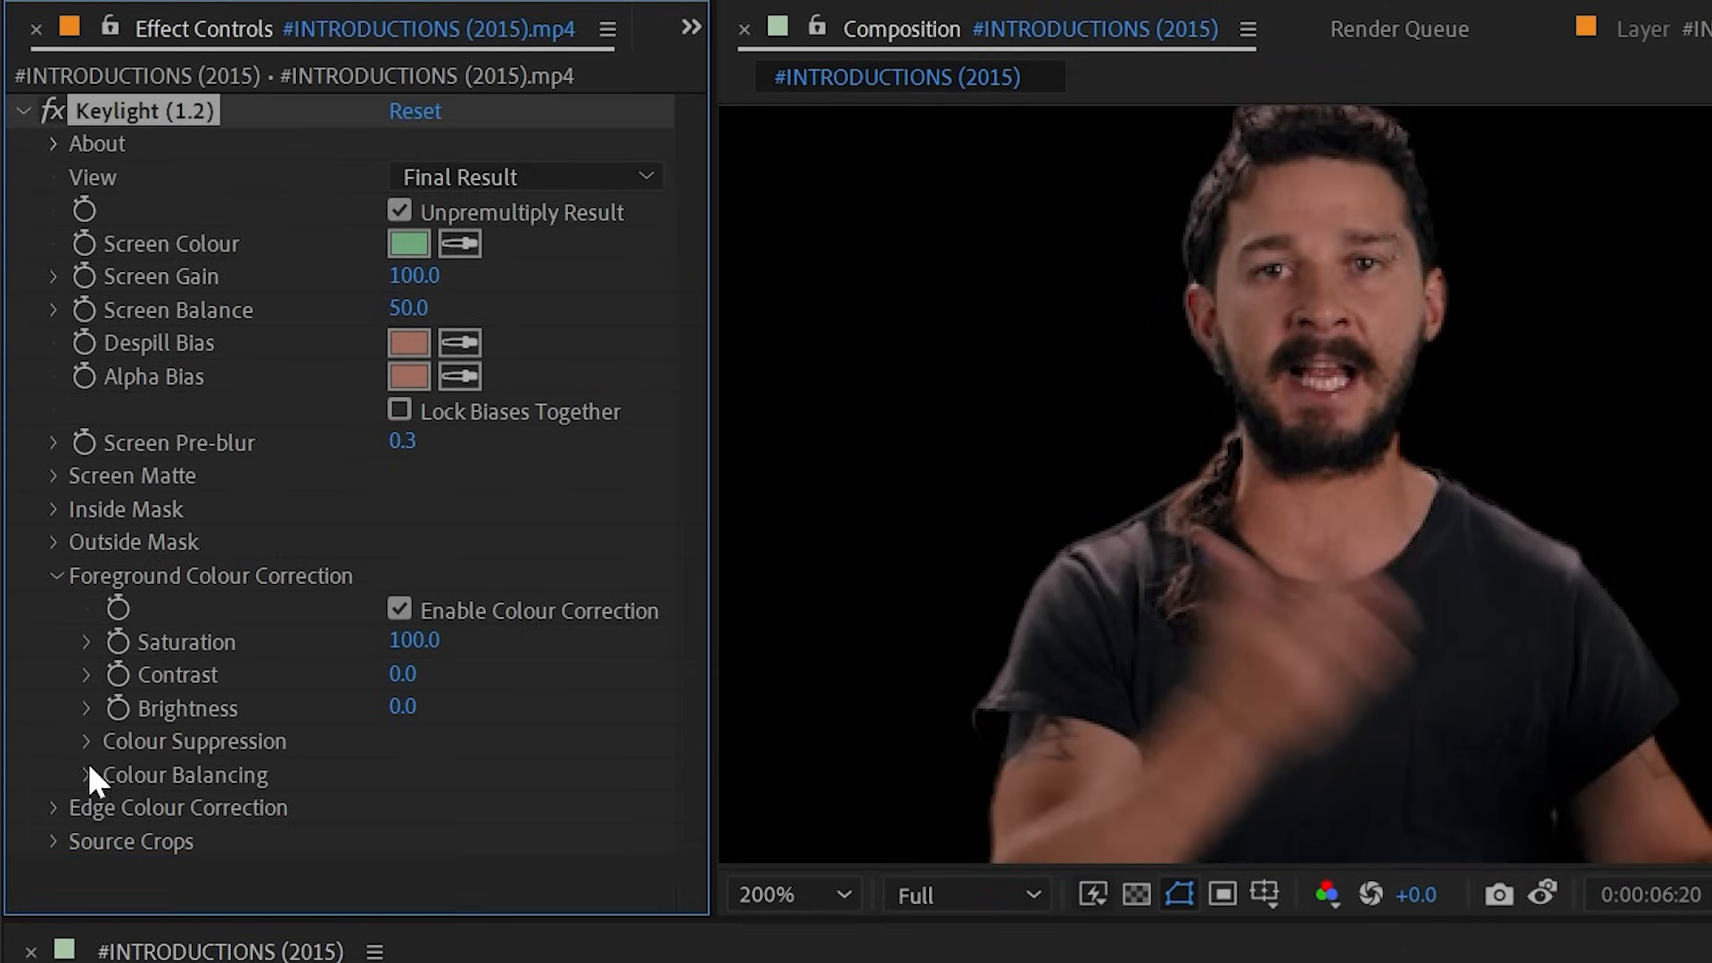
- Try shifting the foreground's Colour Balance Wheel, and reset its Hue and Sat values
left_click(85, 772)
scroll(183, 762, "down", 2)
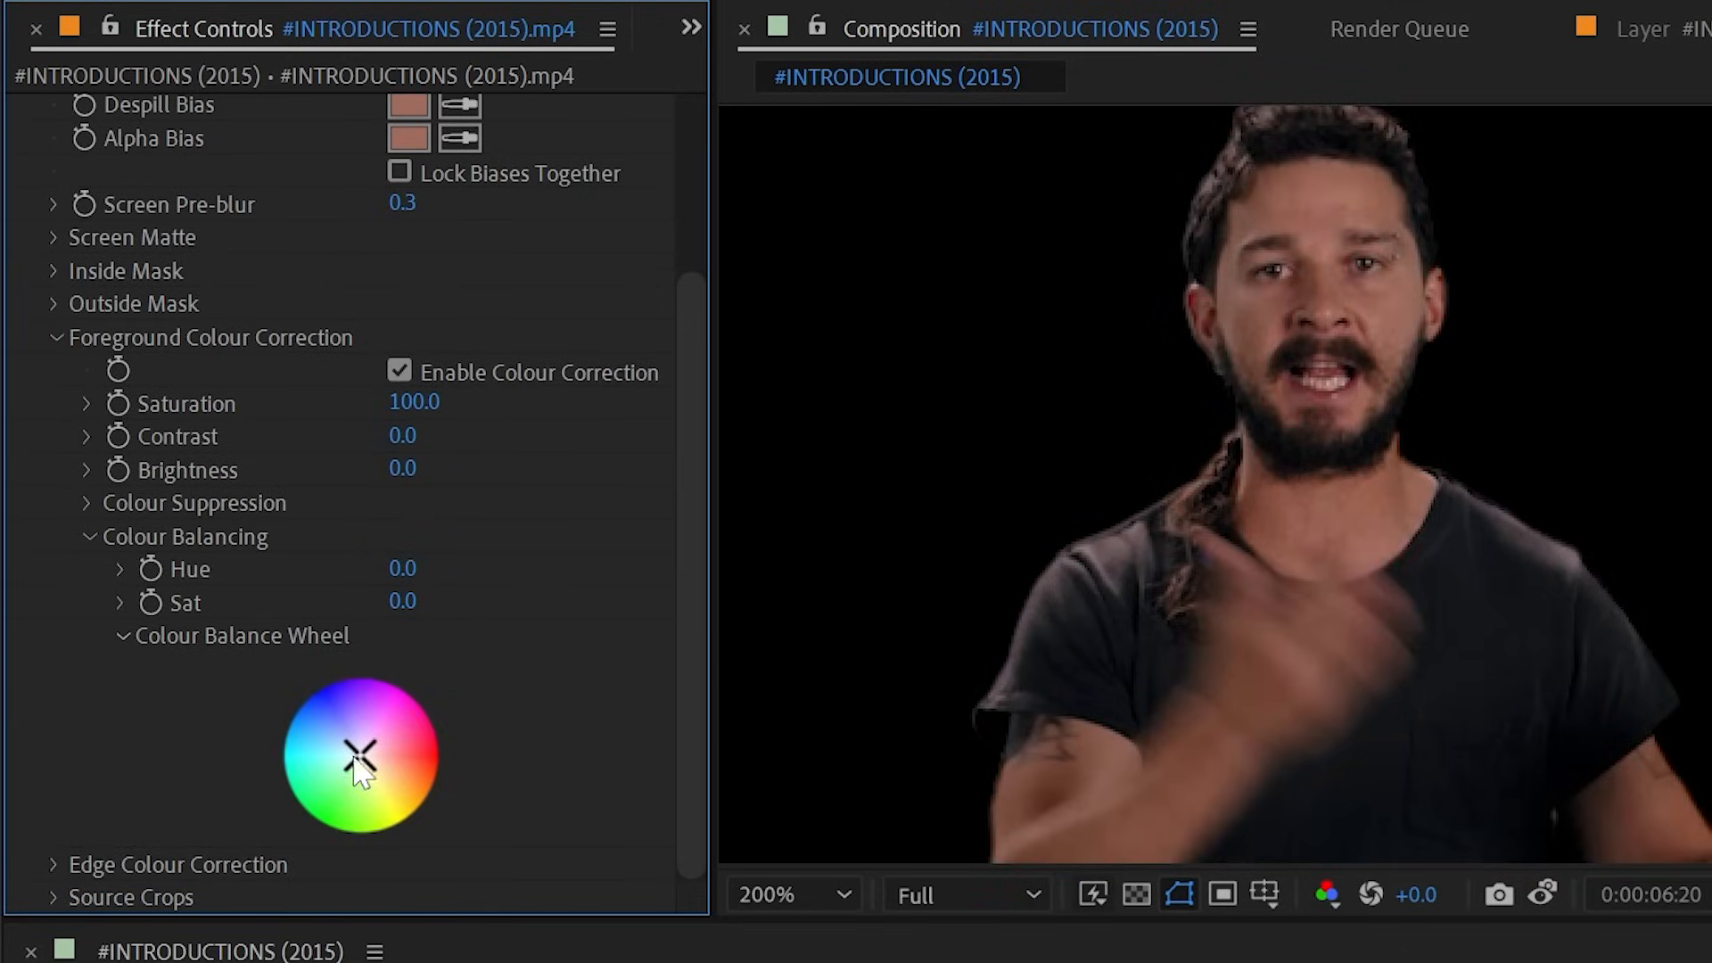
mouse_move(361, 755)
left_mouse_down()
mouse_move(382, 784)
mouse_move(342, 774)
mouse_move(357, 751)
mouse_move(371, 776)
mouse_move(353, 762)
left_mouse_up()
right_click(192, 569)
left_click(286, 886)
right_click(182, 600)
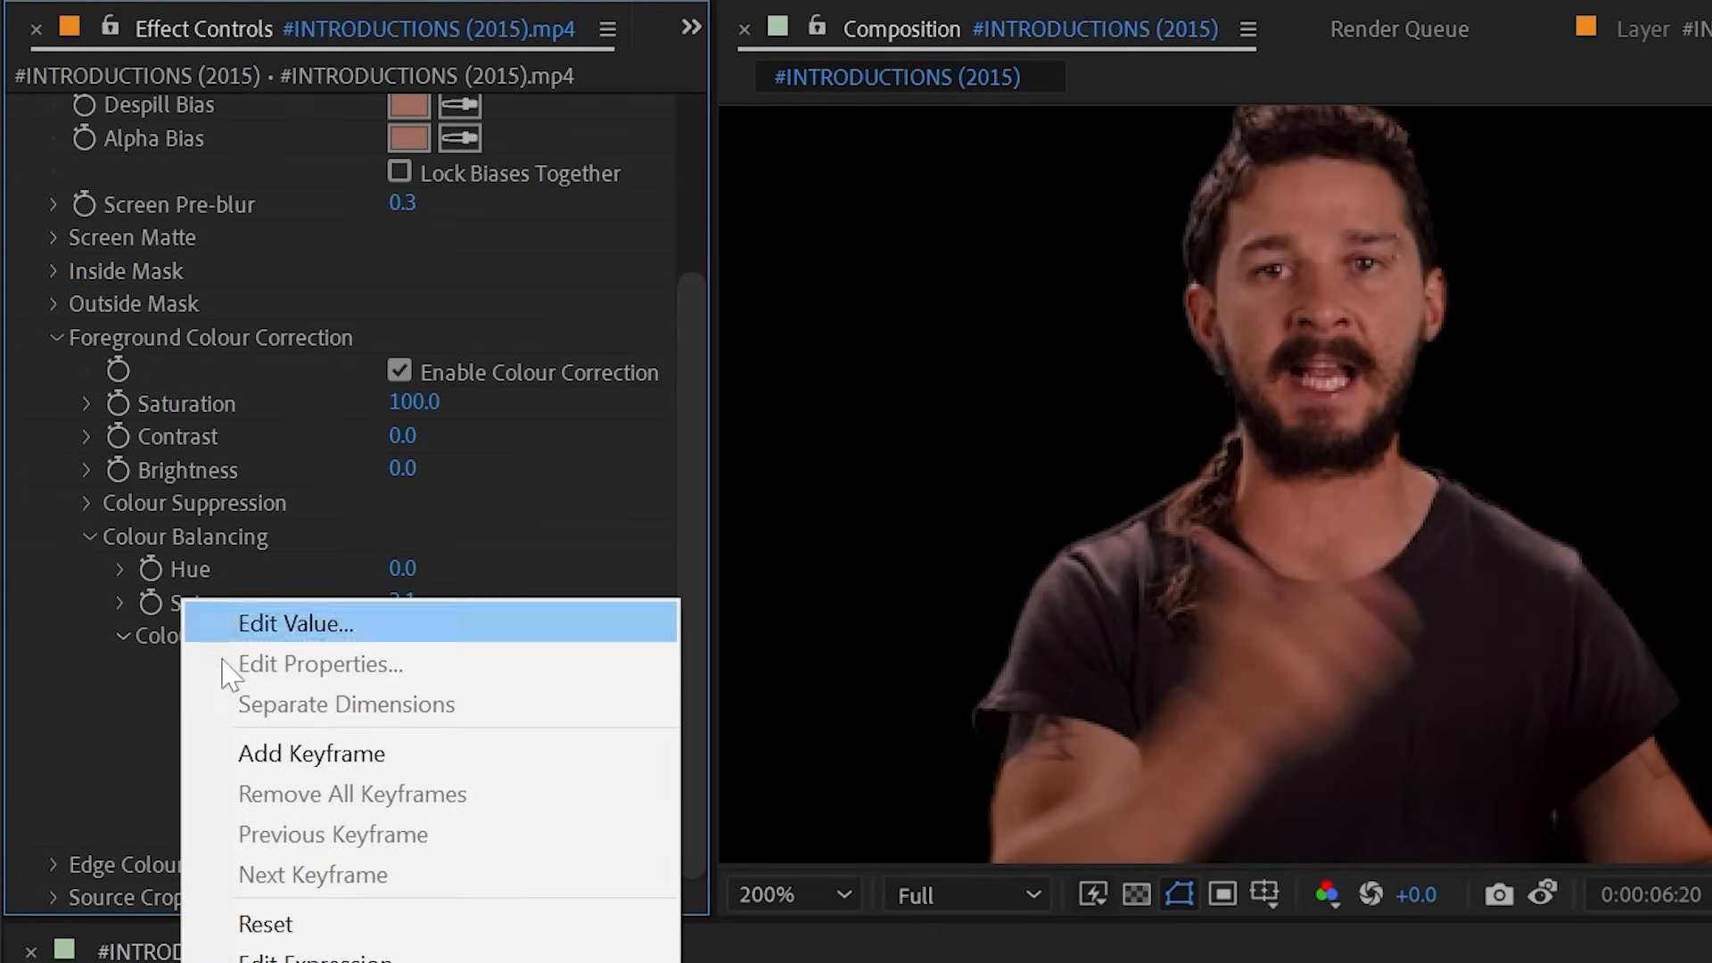
left_click(275, 920)
left_click(87, 537)
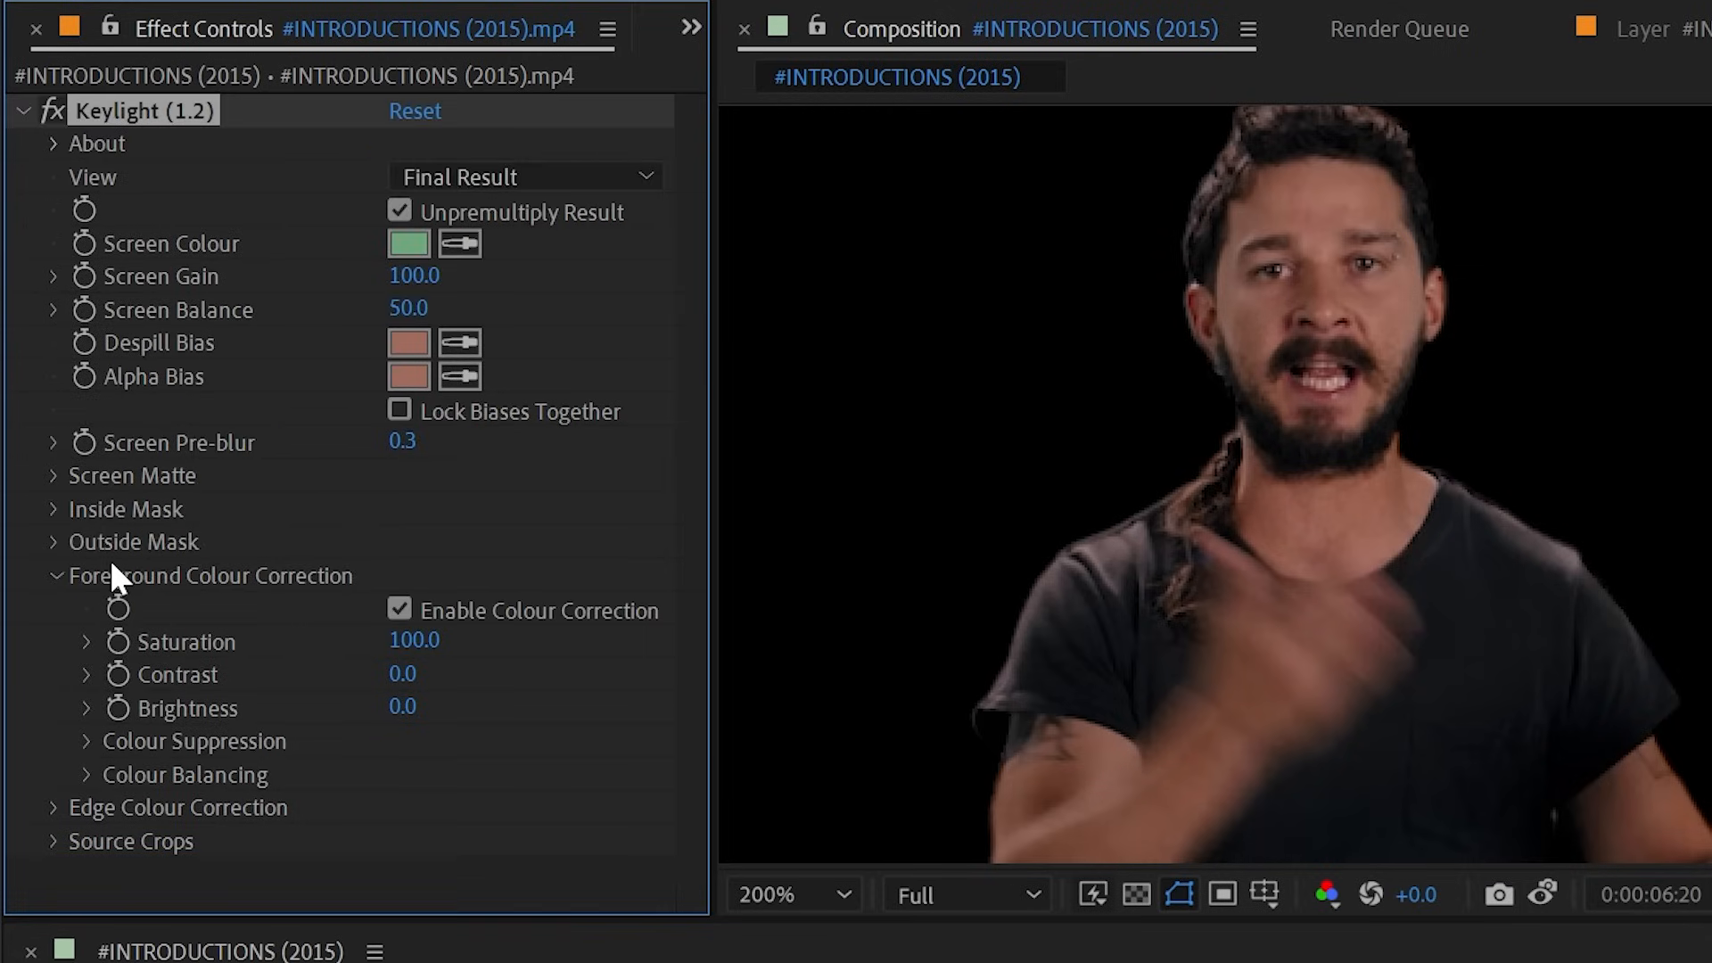
- Collapse Foreground Colour Correction and enable Keylight's Edge Colour Correction
left_click(62, 575)
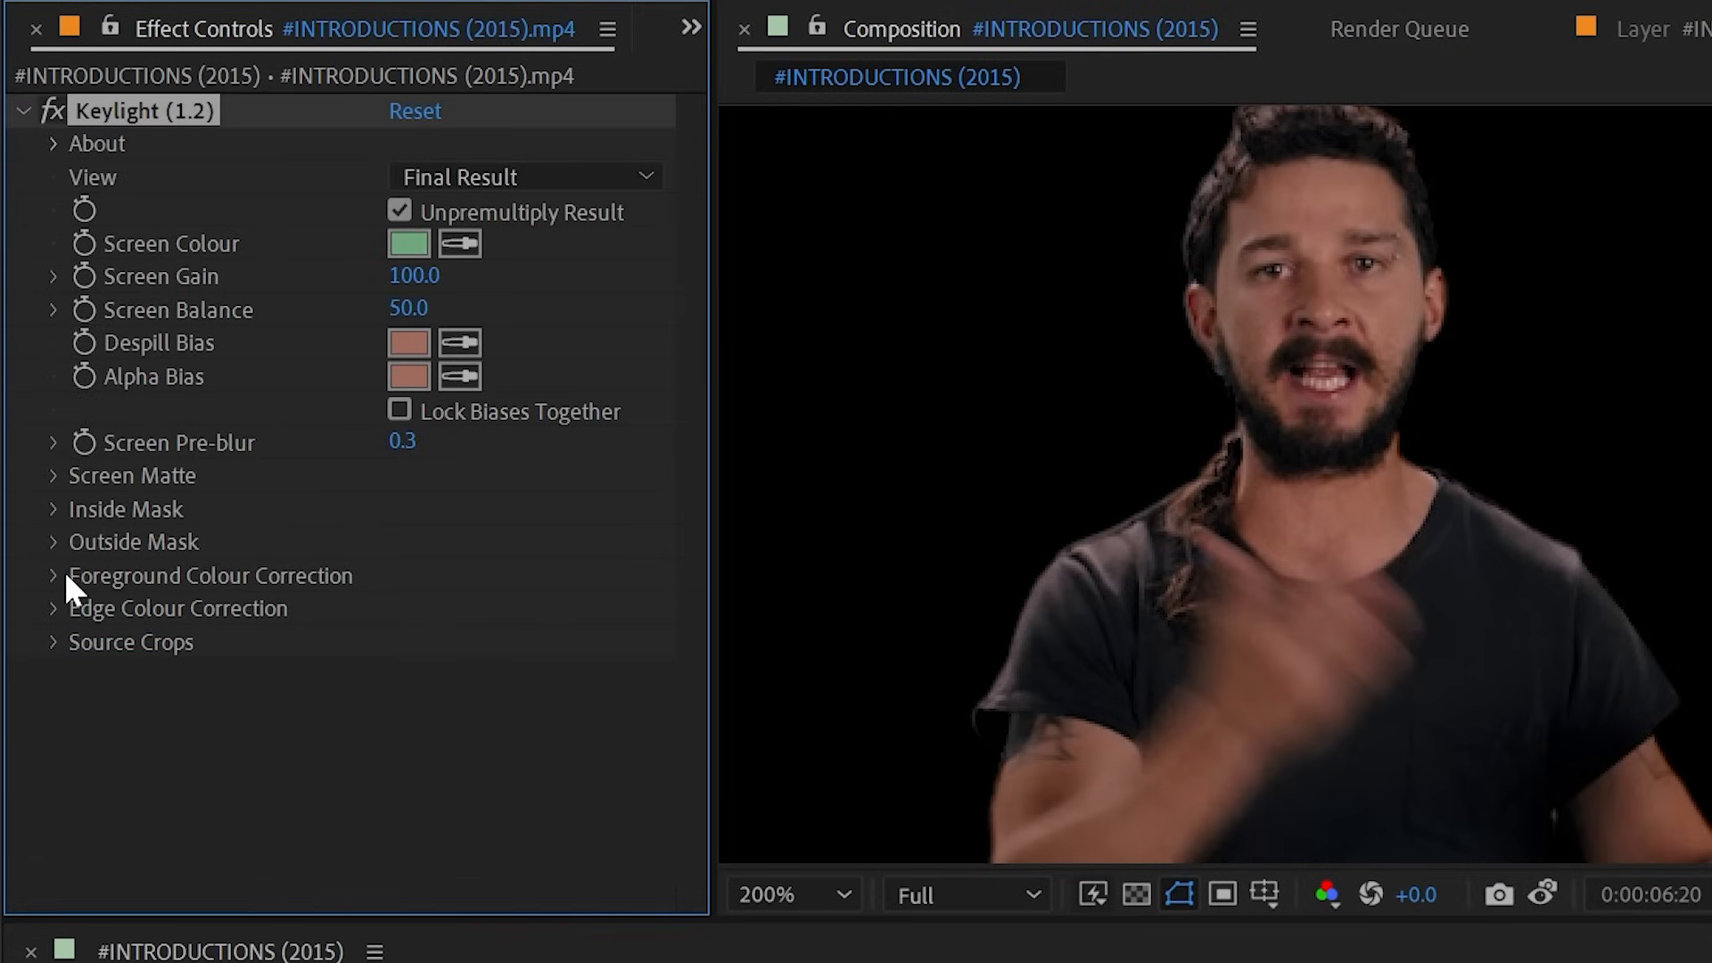
left_click(59, 608)
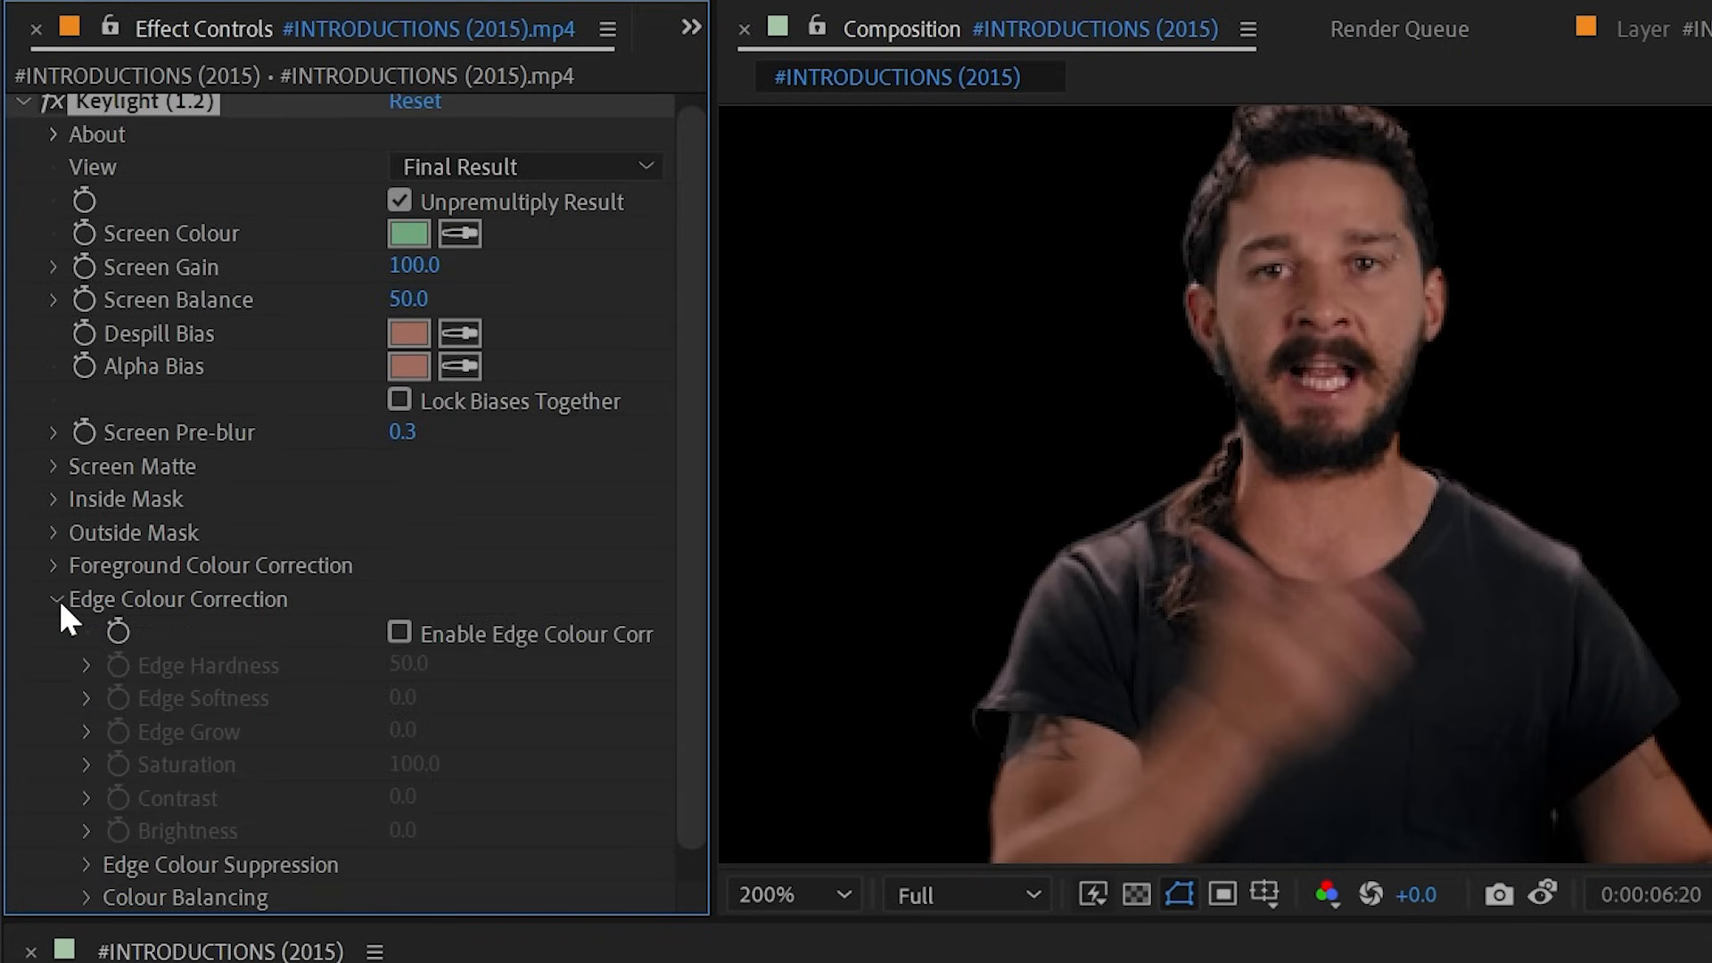
left_click(455, 635)
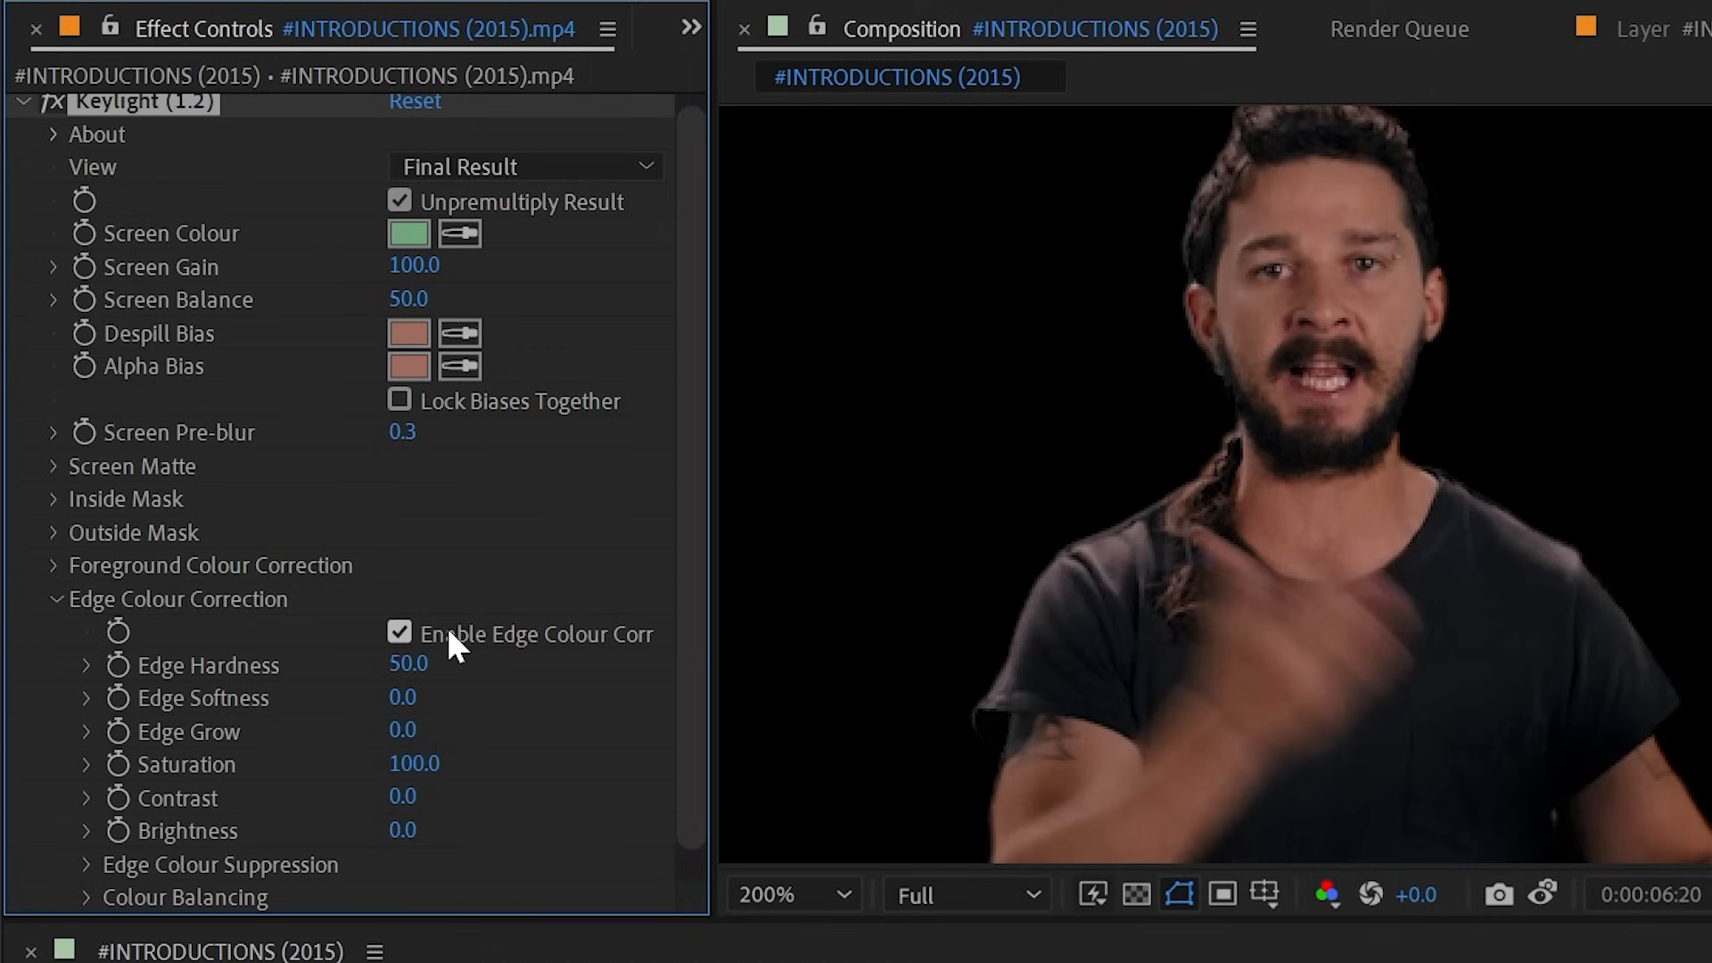
- Examine the edges affected by the correction in the Colour Correction Edges view, and return to Final Result
left_click(499, 167)
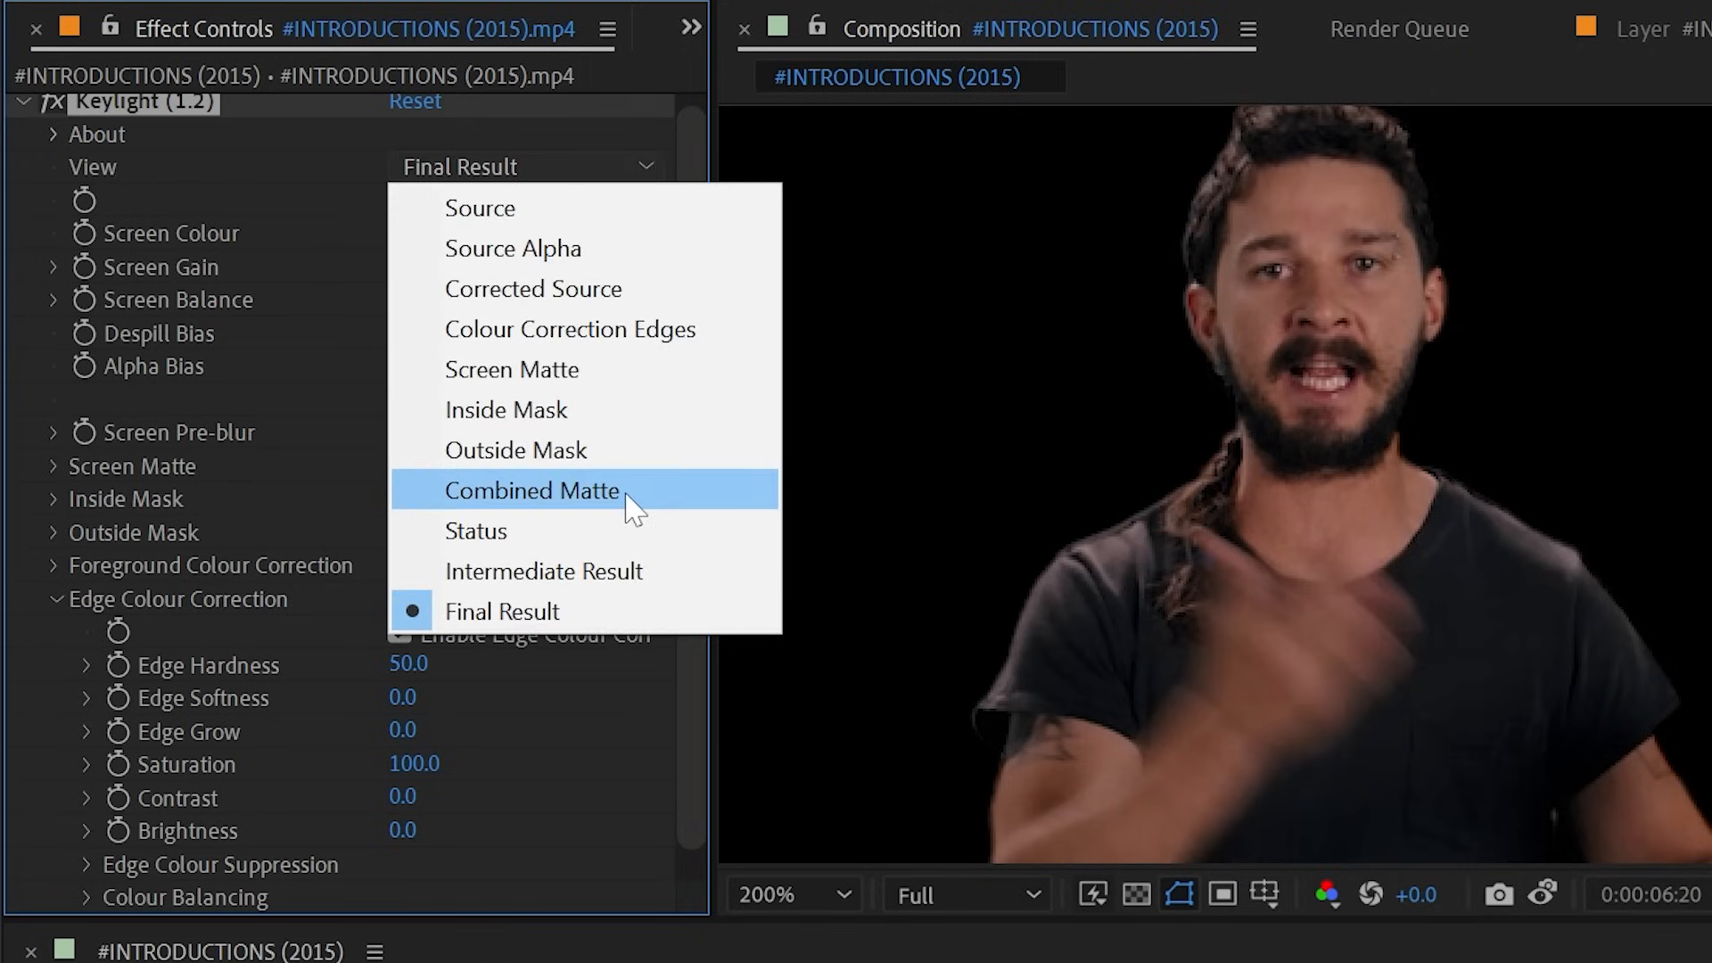
left_click(617, 330)
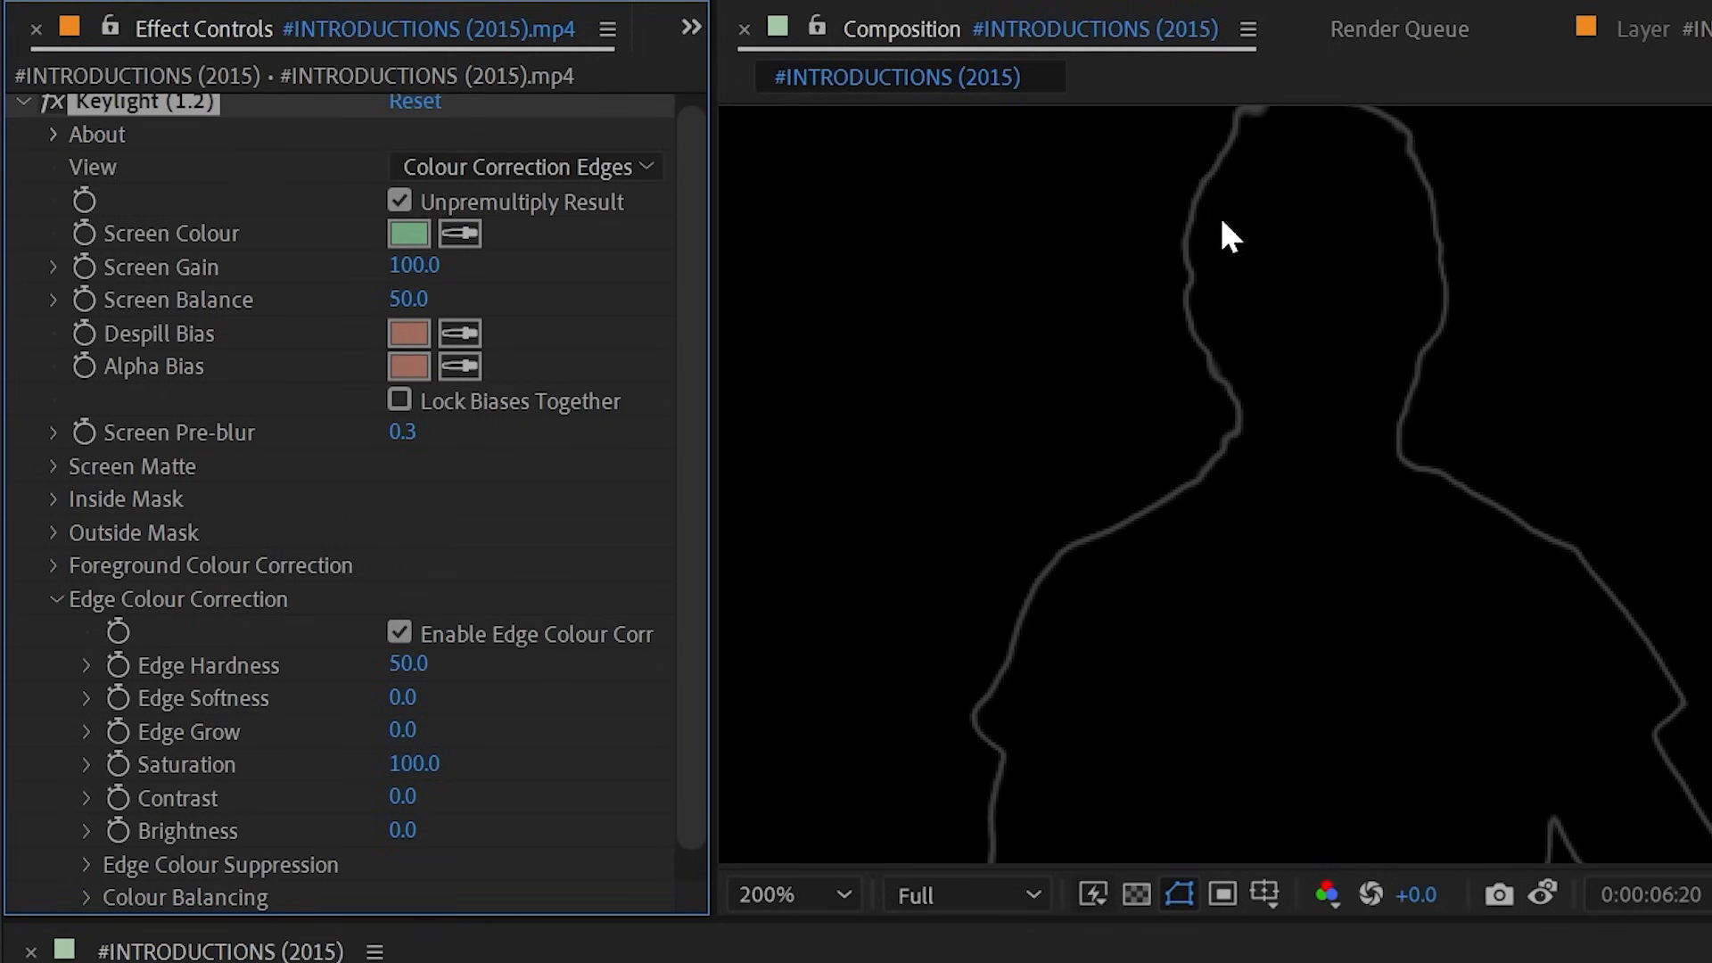
left_click(547, 167)
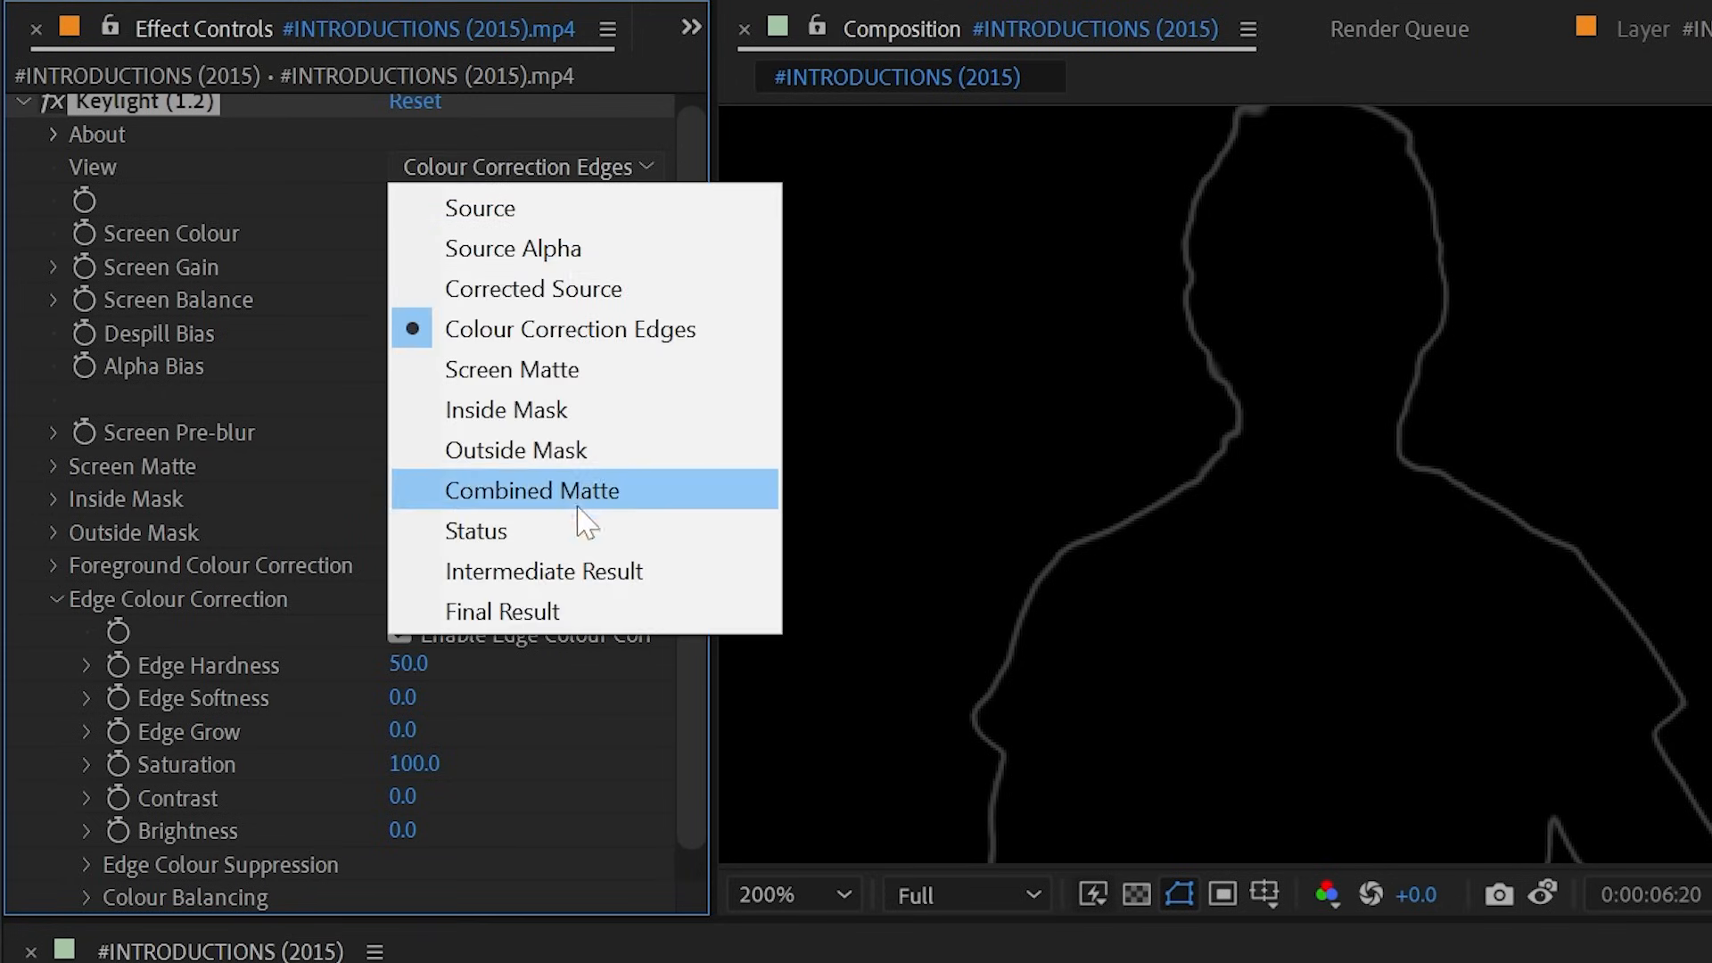
left_click(571, 611)
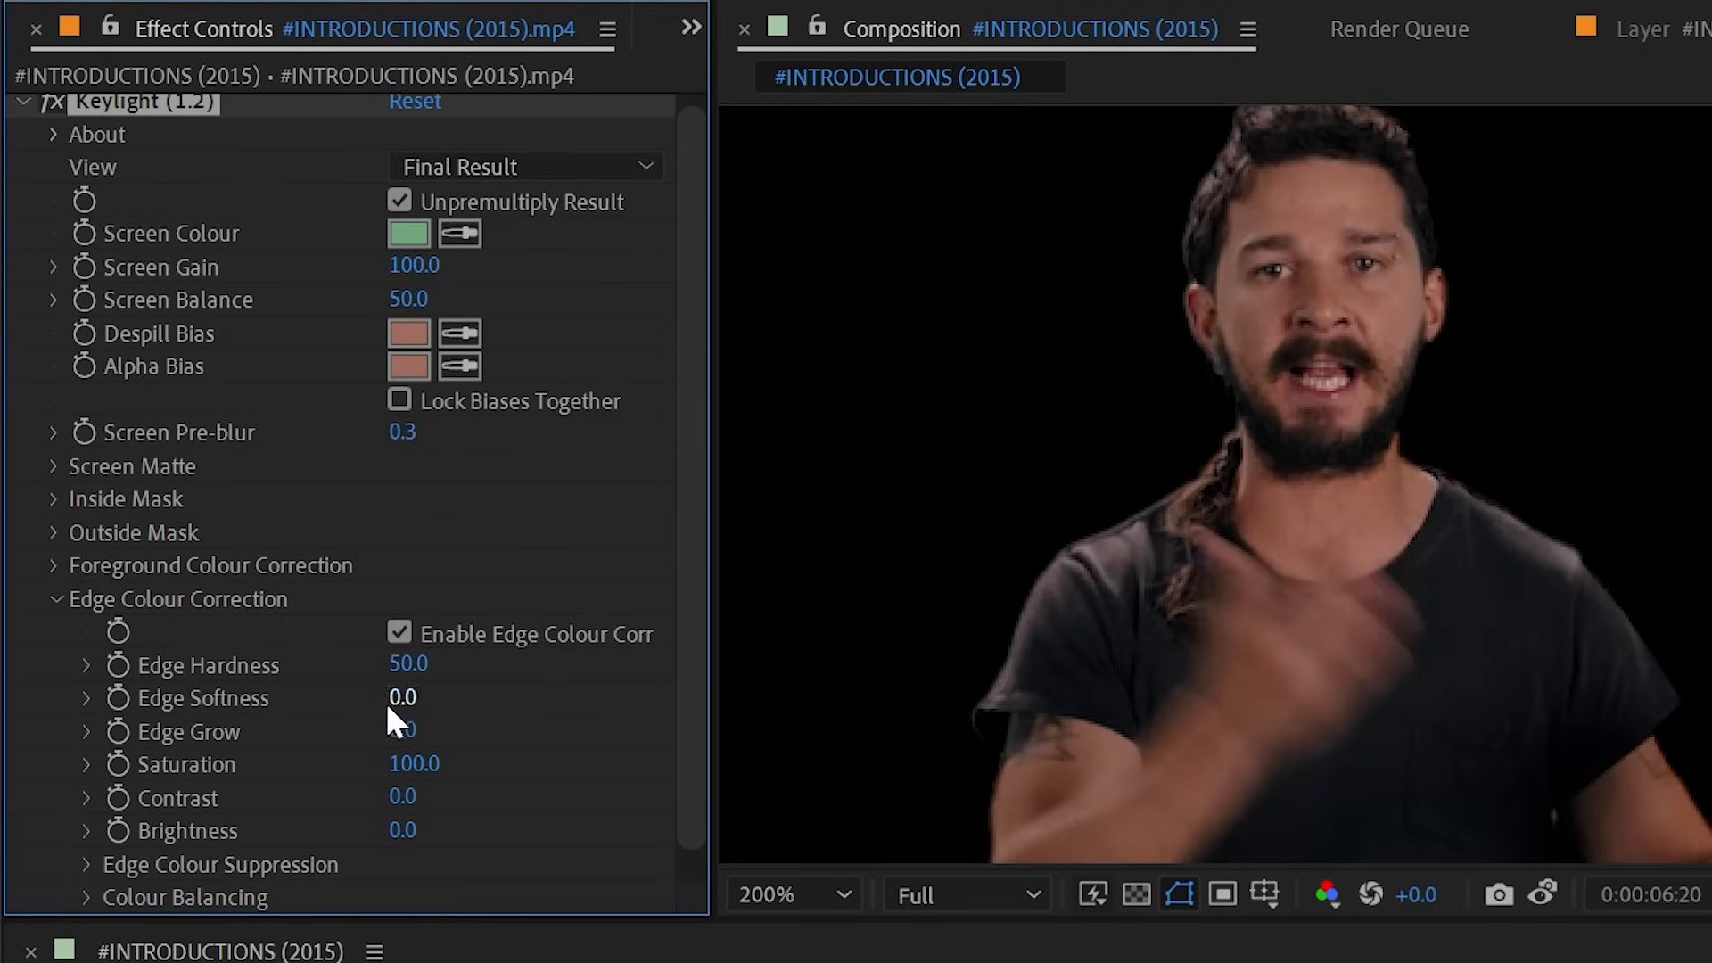
- Try an edge colour Saturation of -684 and undo it
left_click_drag(413, 764, 4, 765)
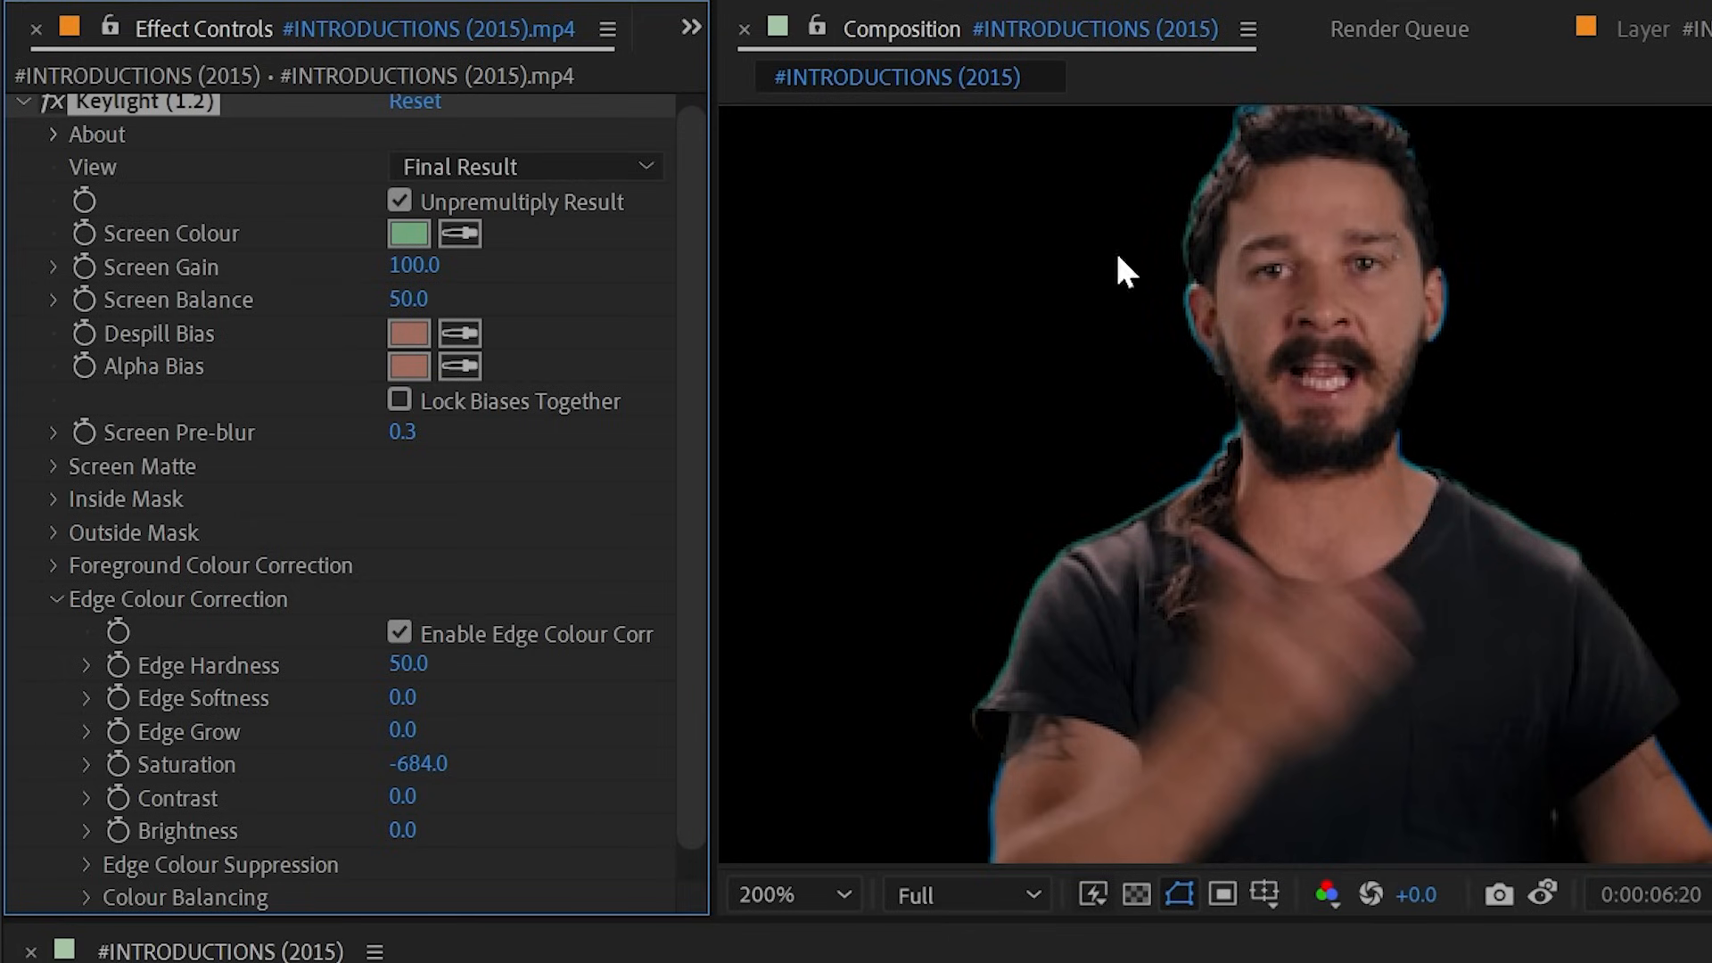
key("ctrl+z")
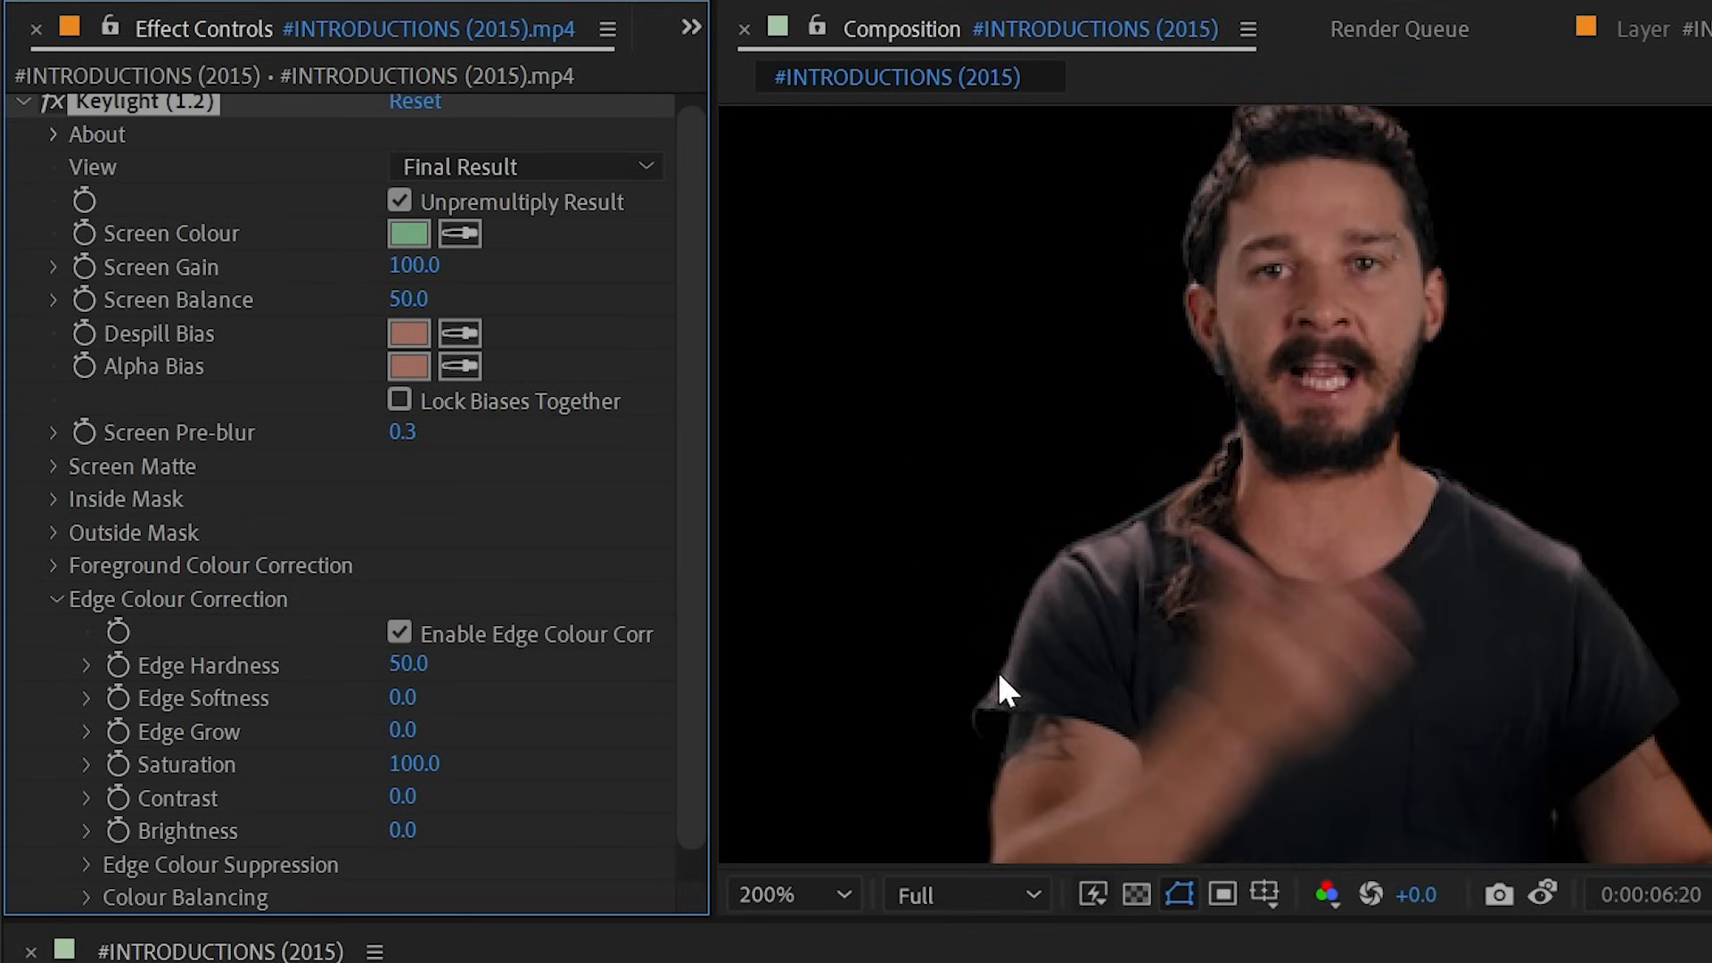
- Try altering the edge colour Saturation, a Contrast of 52 and the Brightness, undoing each change
left_click_drag(419, 764, 196, 825)
key("ctrl+z")
left_click_drag(410, 796, 486, 788)
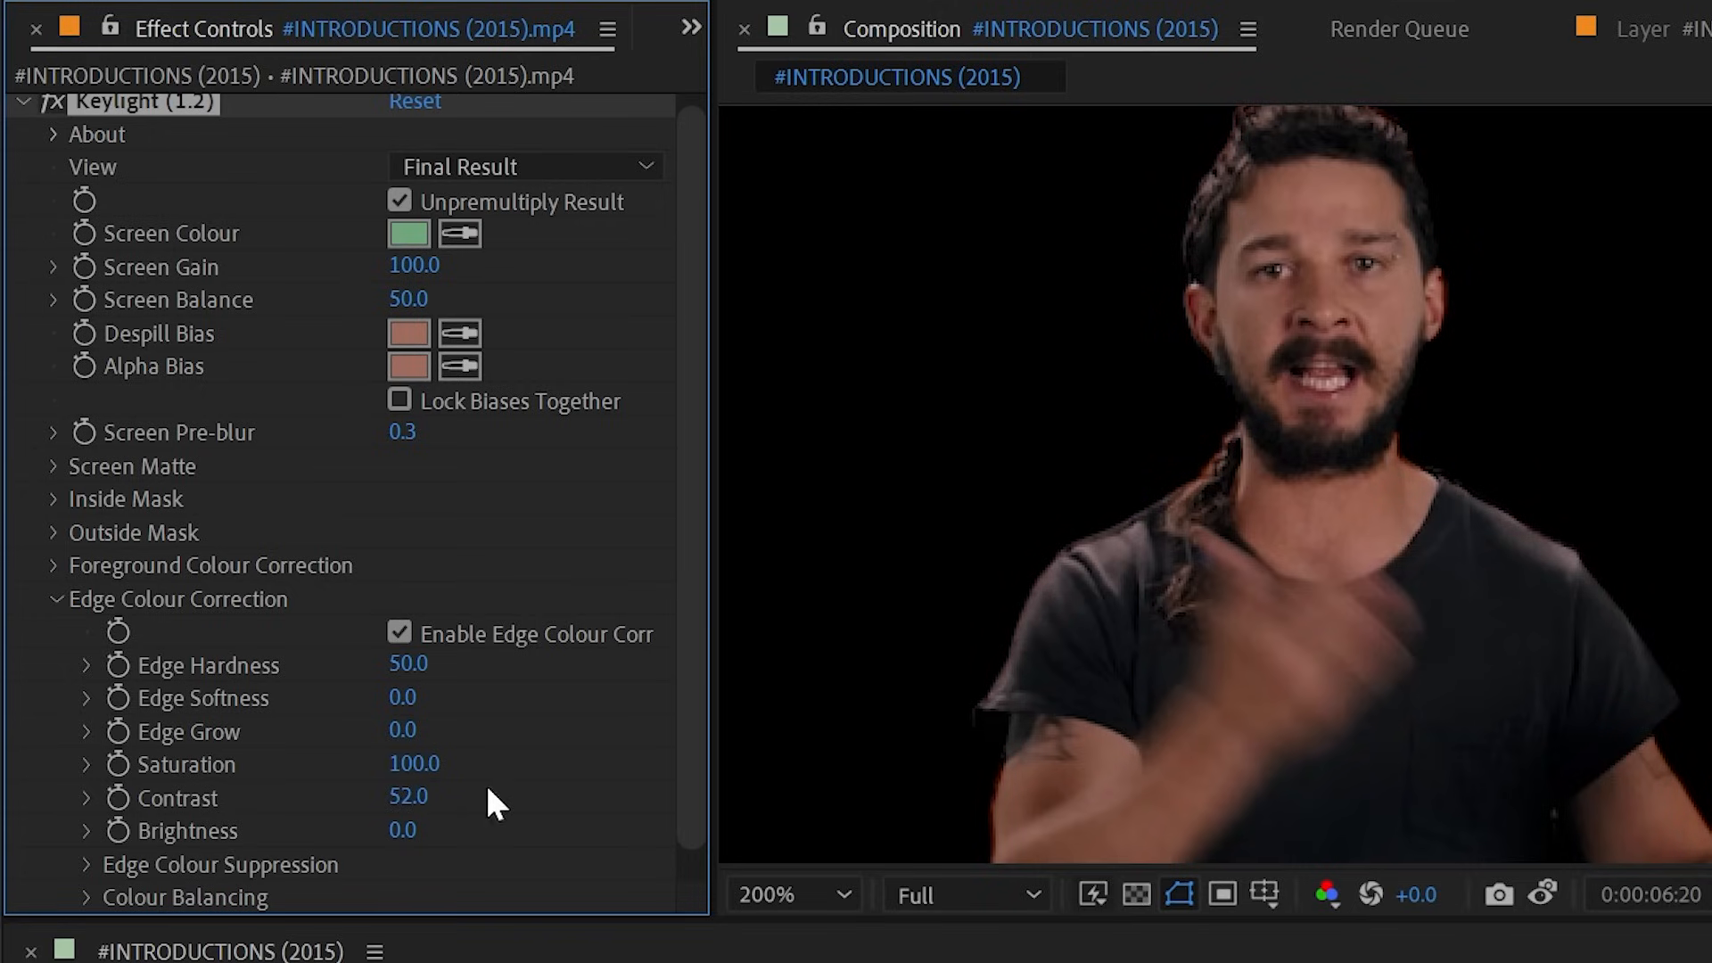
key("ctrl+z")
left_click_drag(397, 833, 452, 829)
key("ctrl+z")
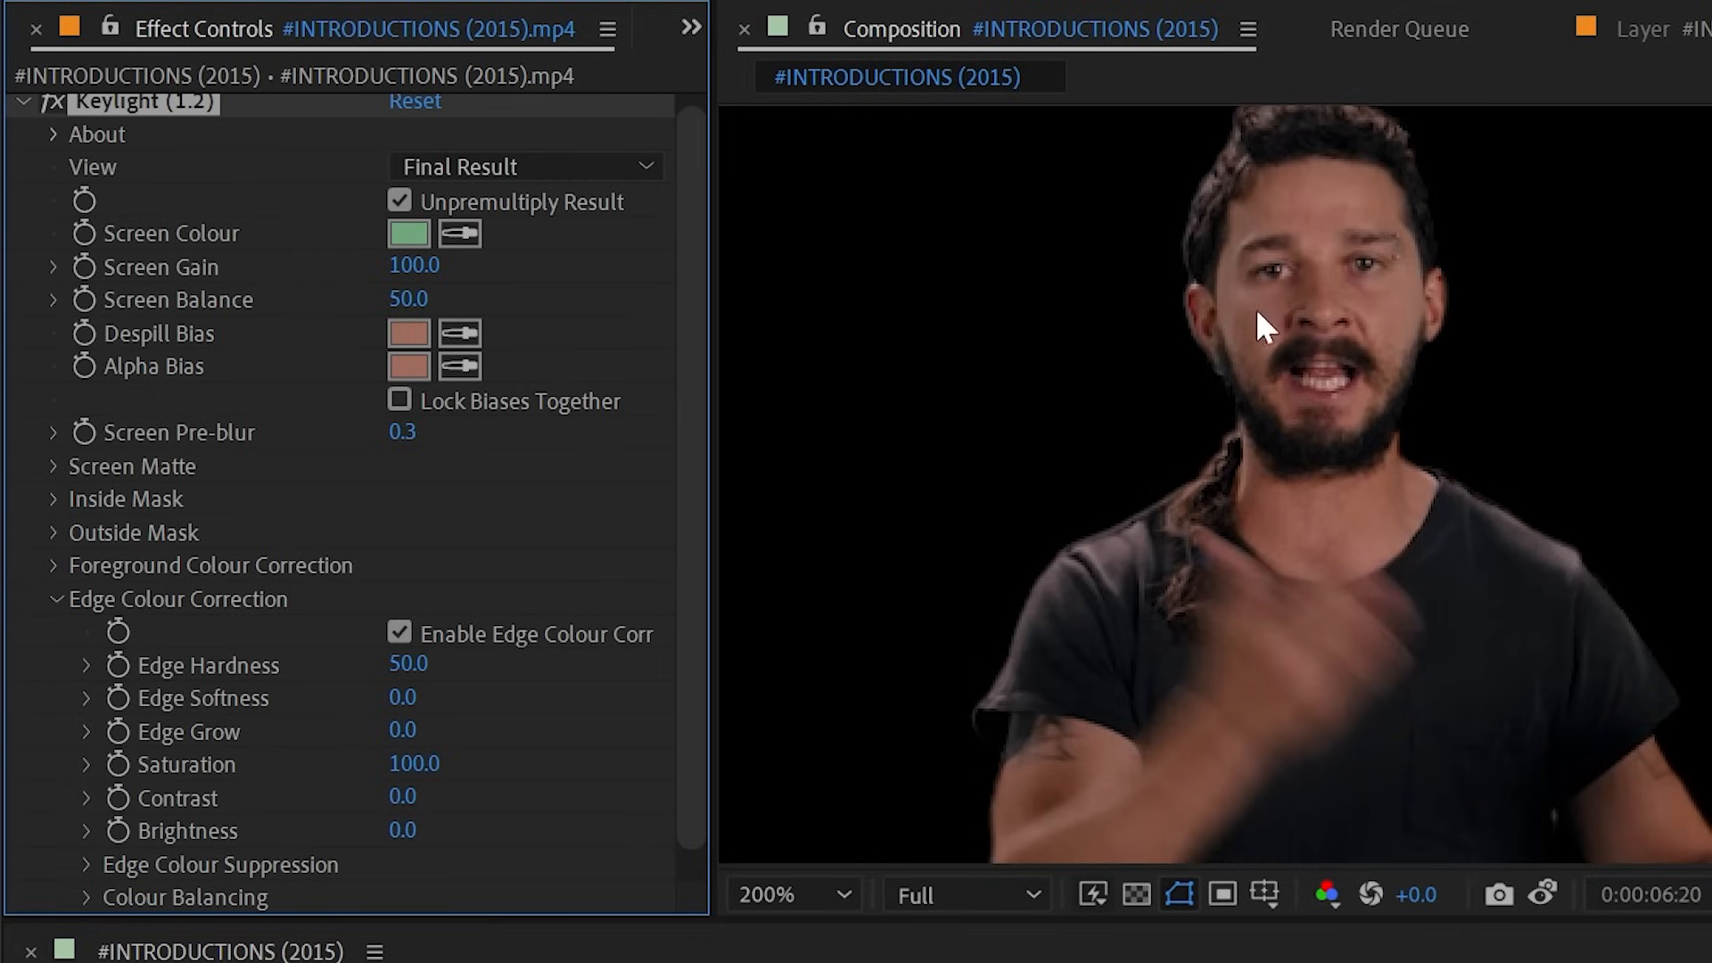
- Bring the lake dock image tj-holo...AwDw-unsplash.jpg into the project and place it behind the keyed footage
key("ctrl+0")
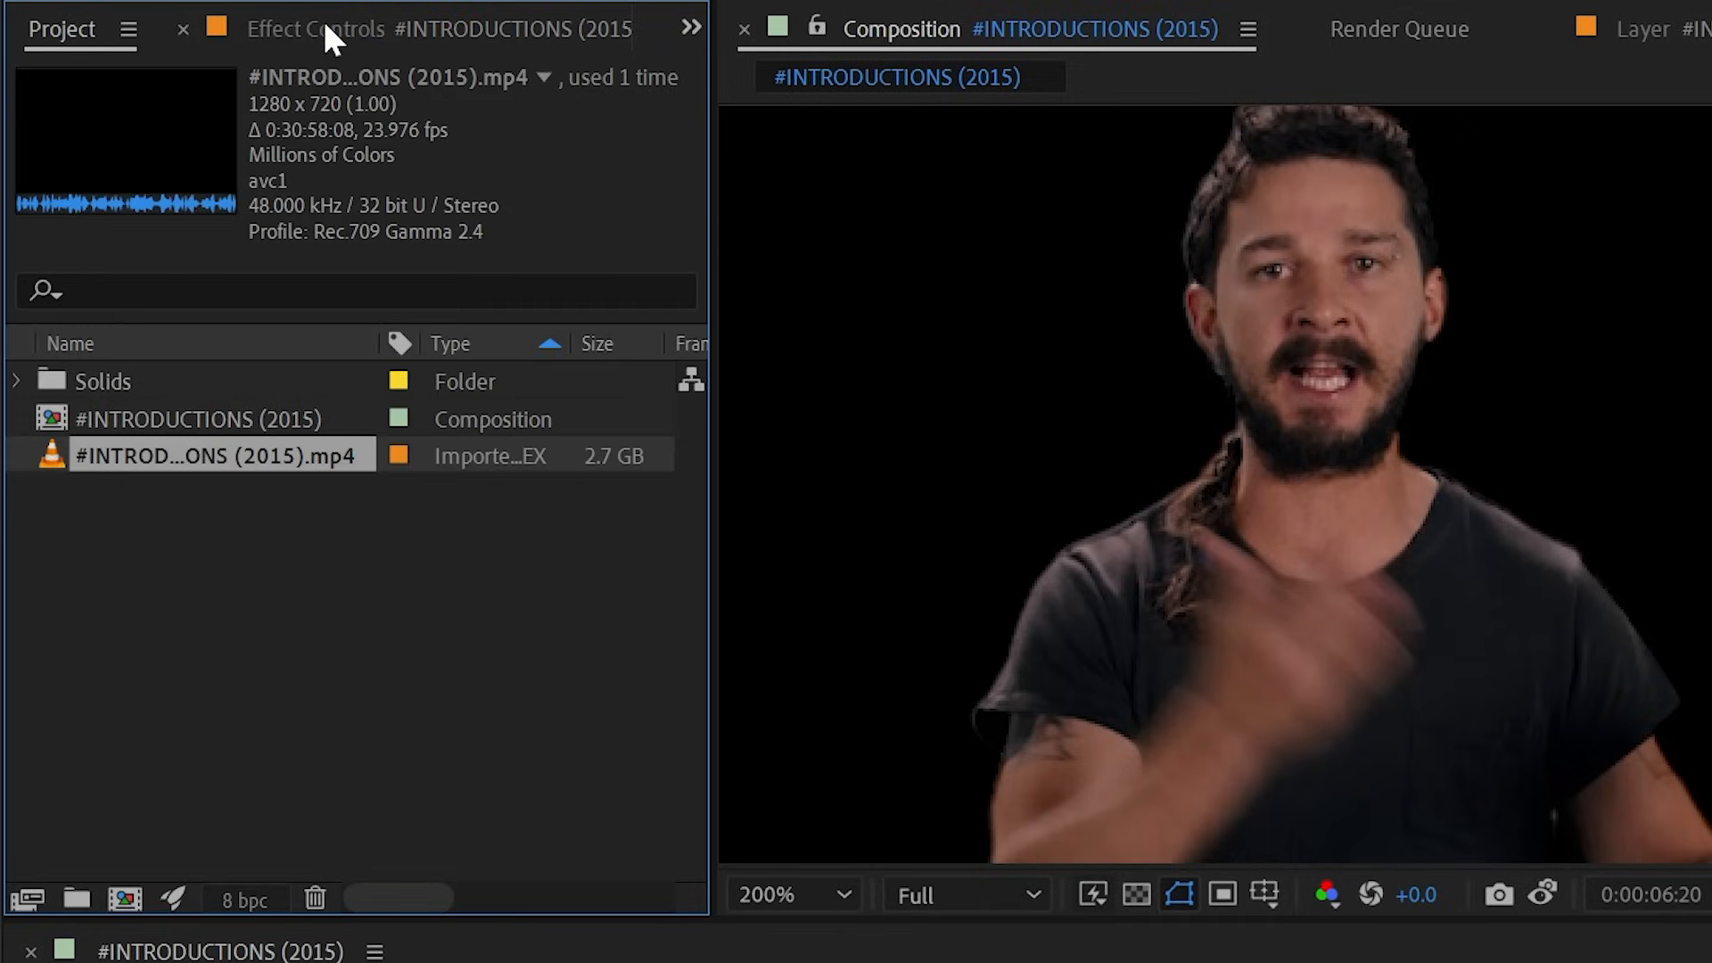
left_click(207, 555)
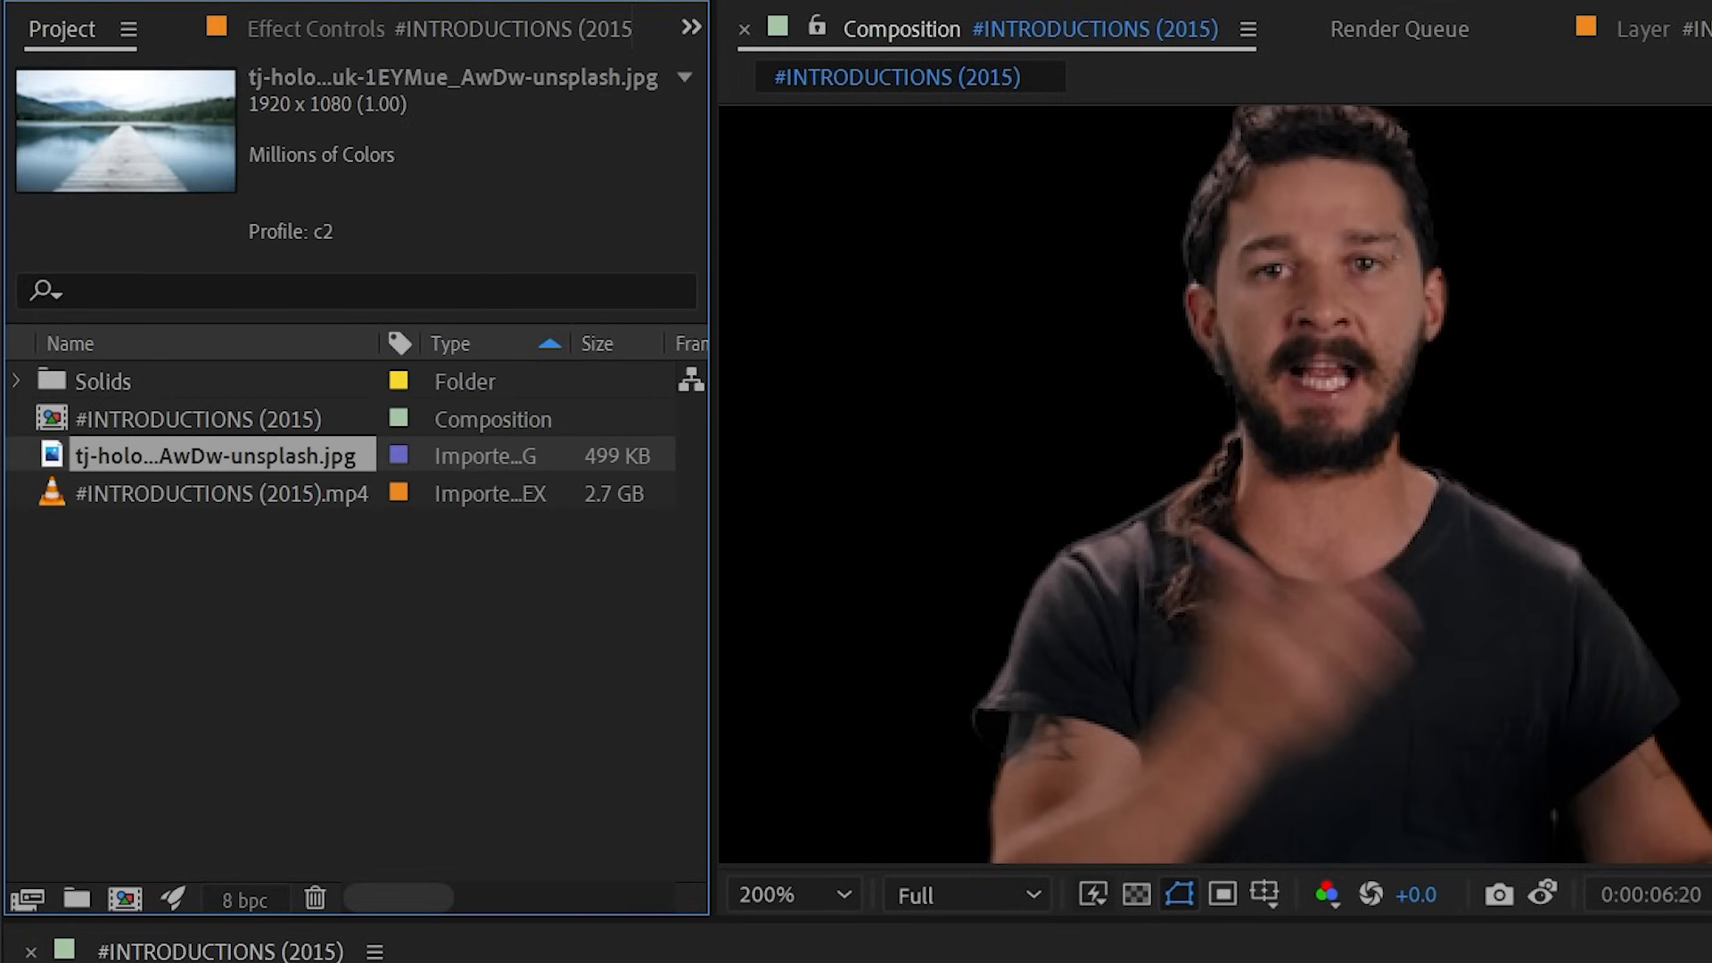
key("ctrl+slash")
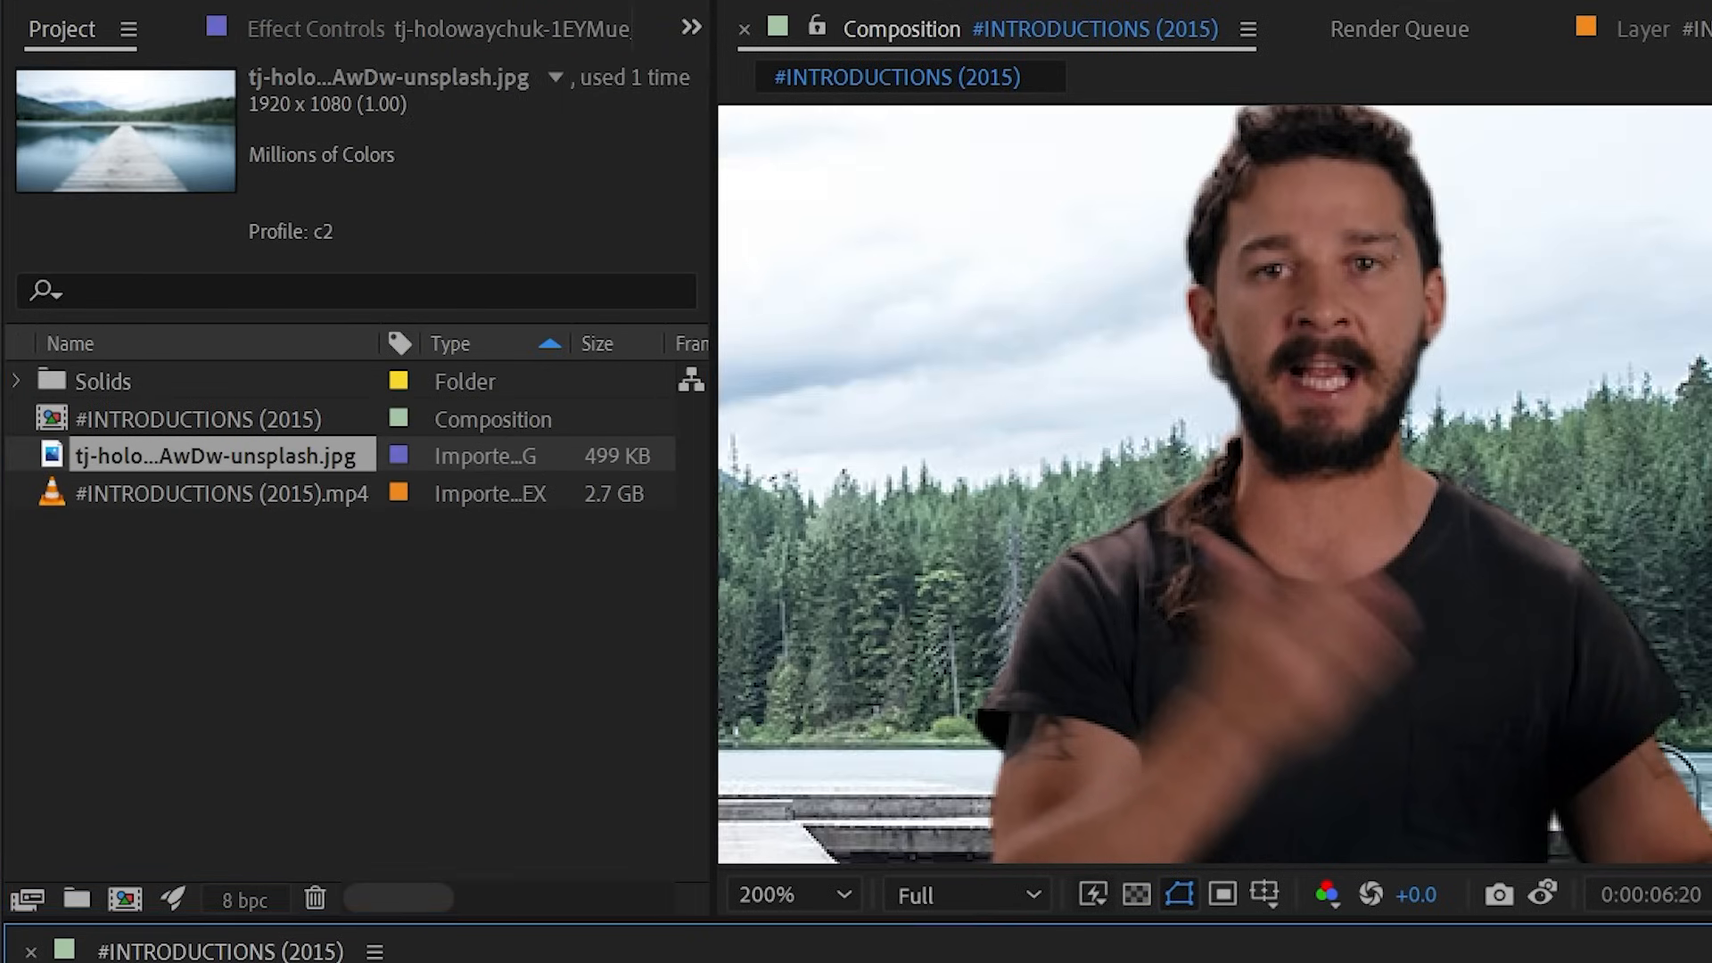
scroll(1569, 575, "down", 1)
scroll(1570, 576, "up", 1)
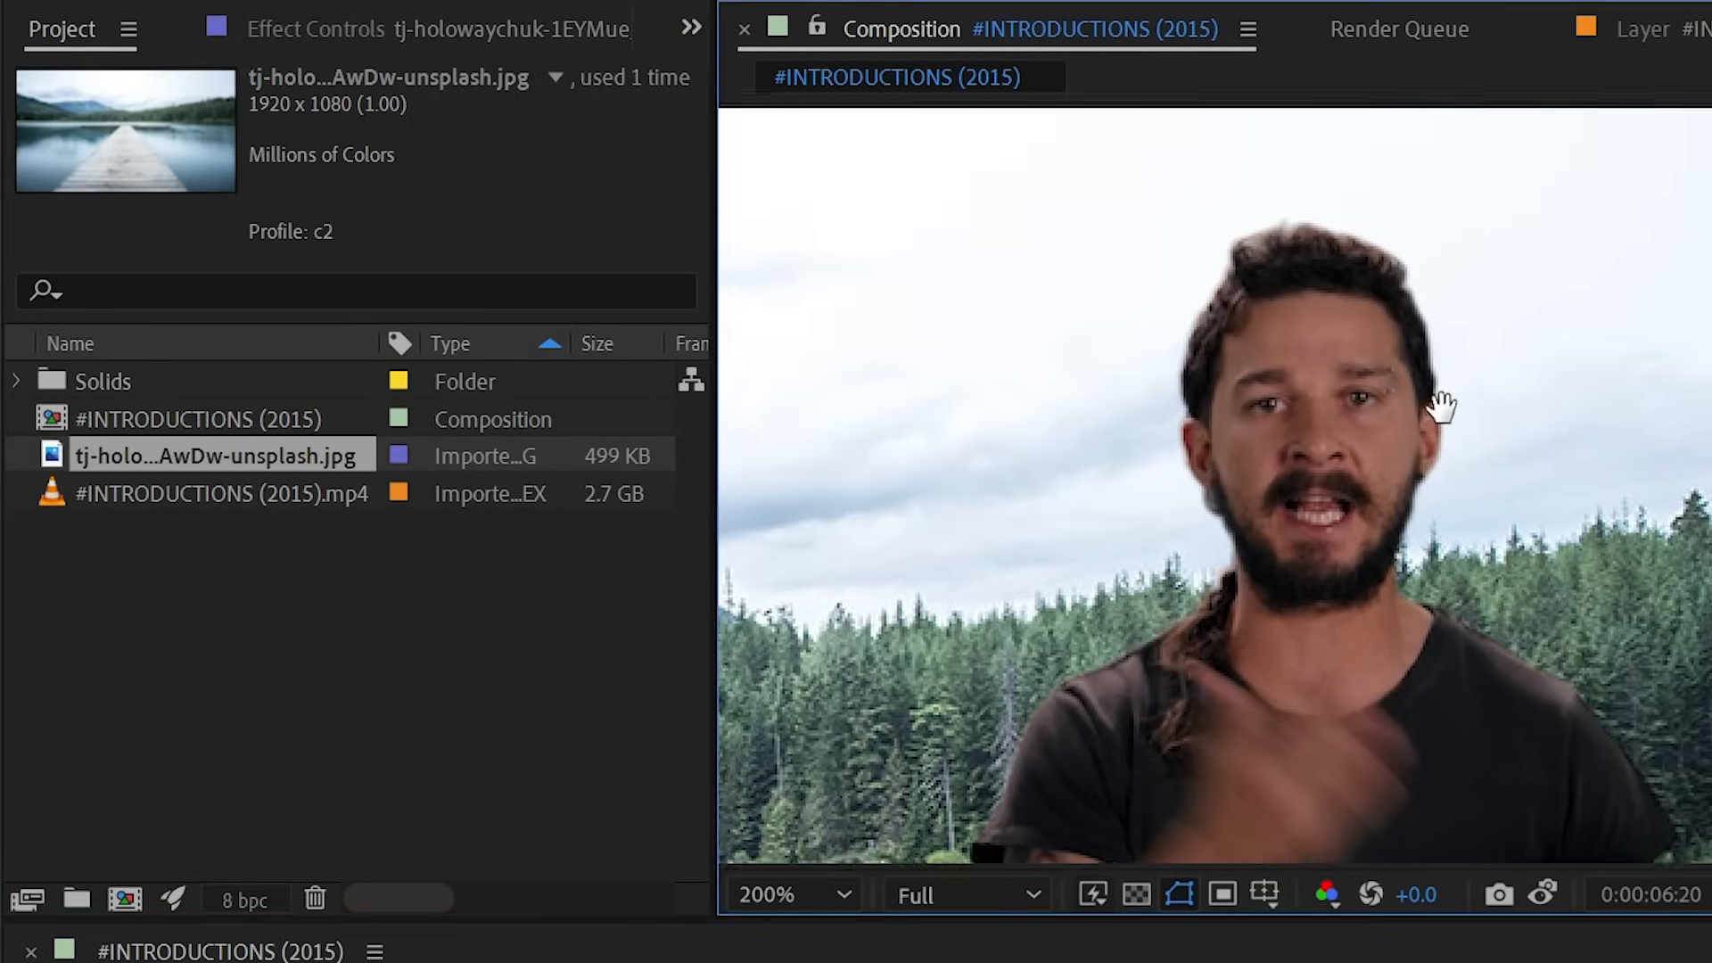
left_click(1528, 389)
- Set the footage's Foreground Colour Correction to Saturation 103, Contrast 31 and Brightness 16
left_click(327, 26)
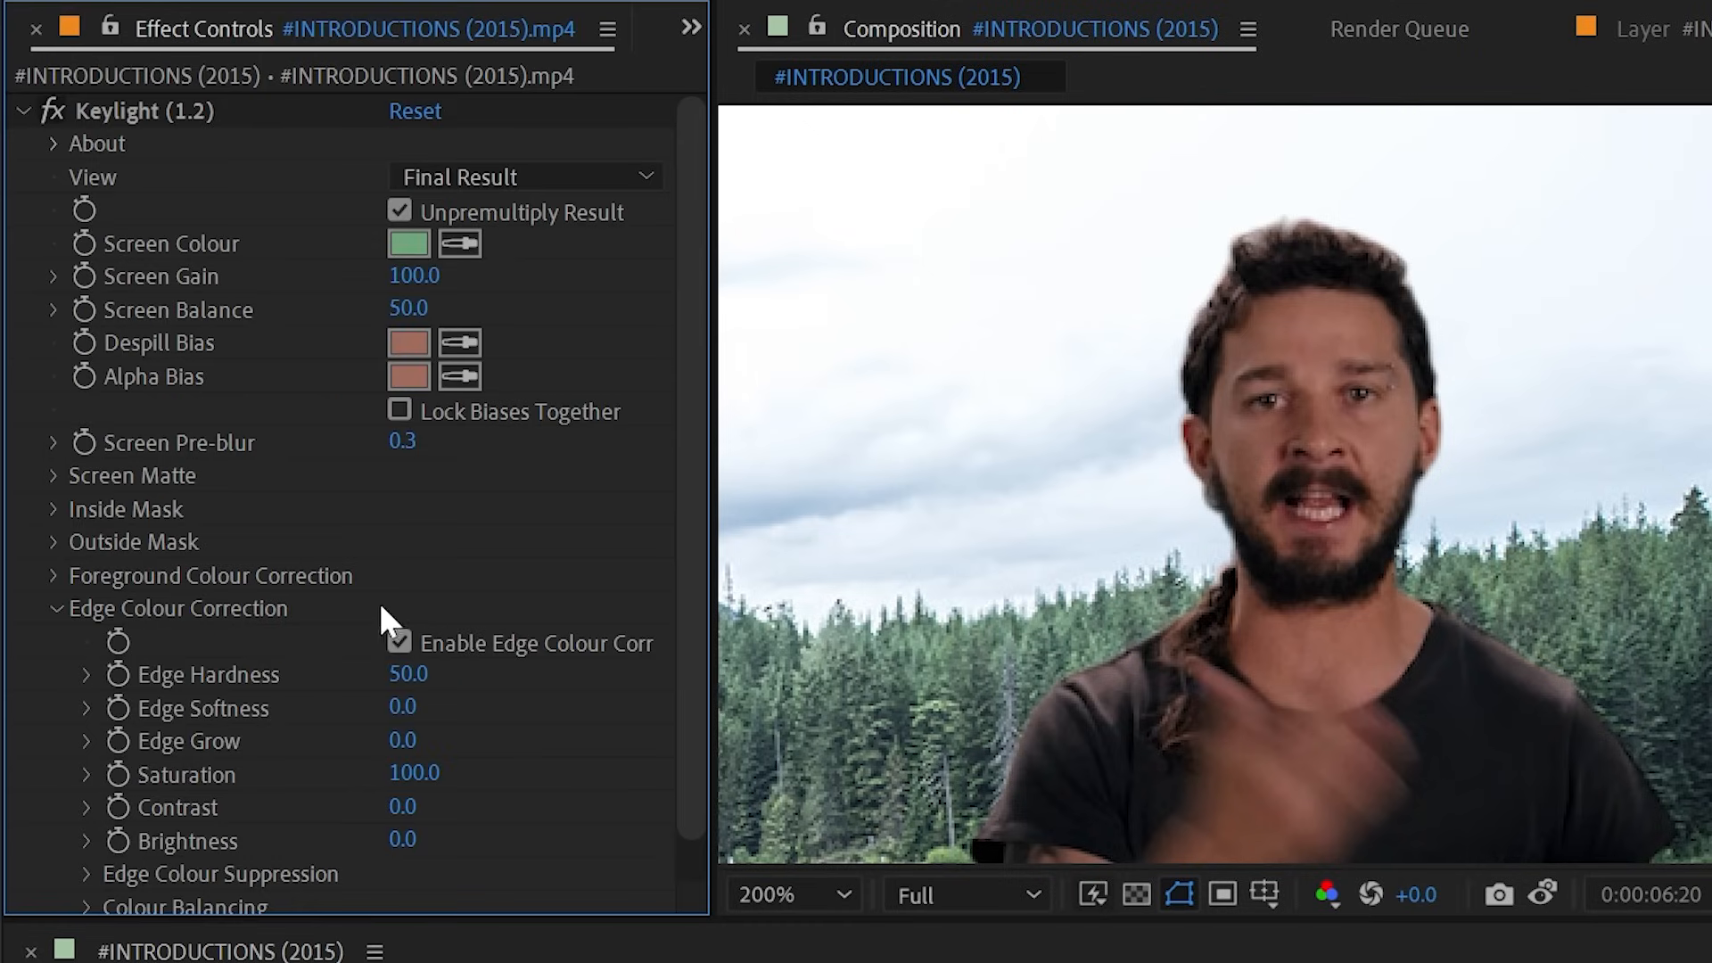
left_click(54, 576)
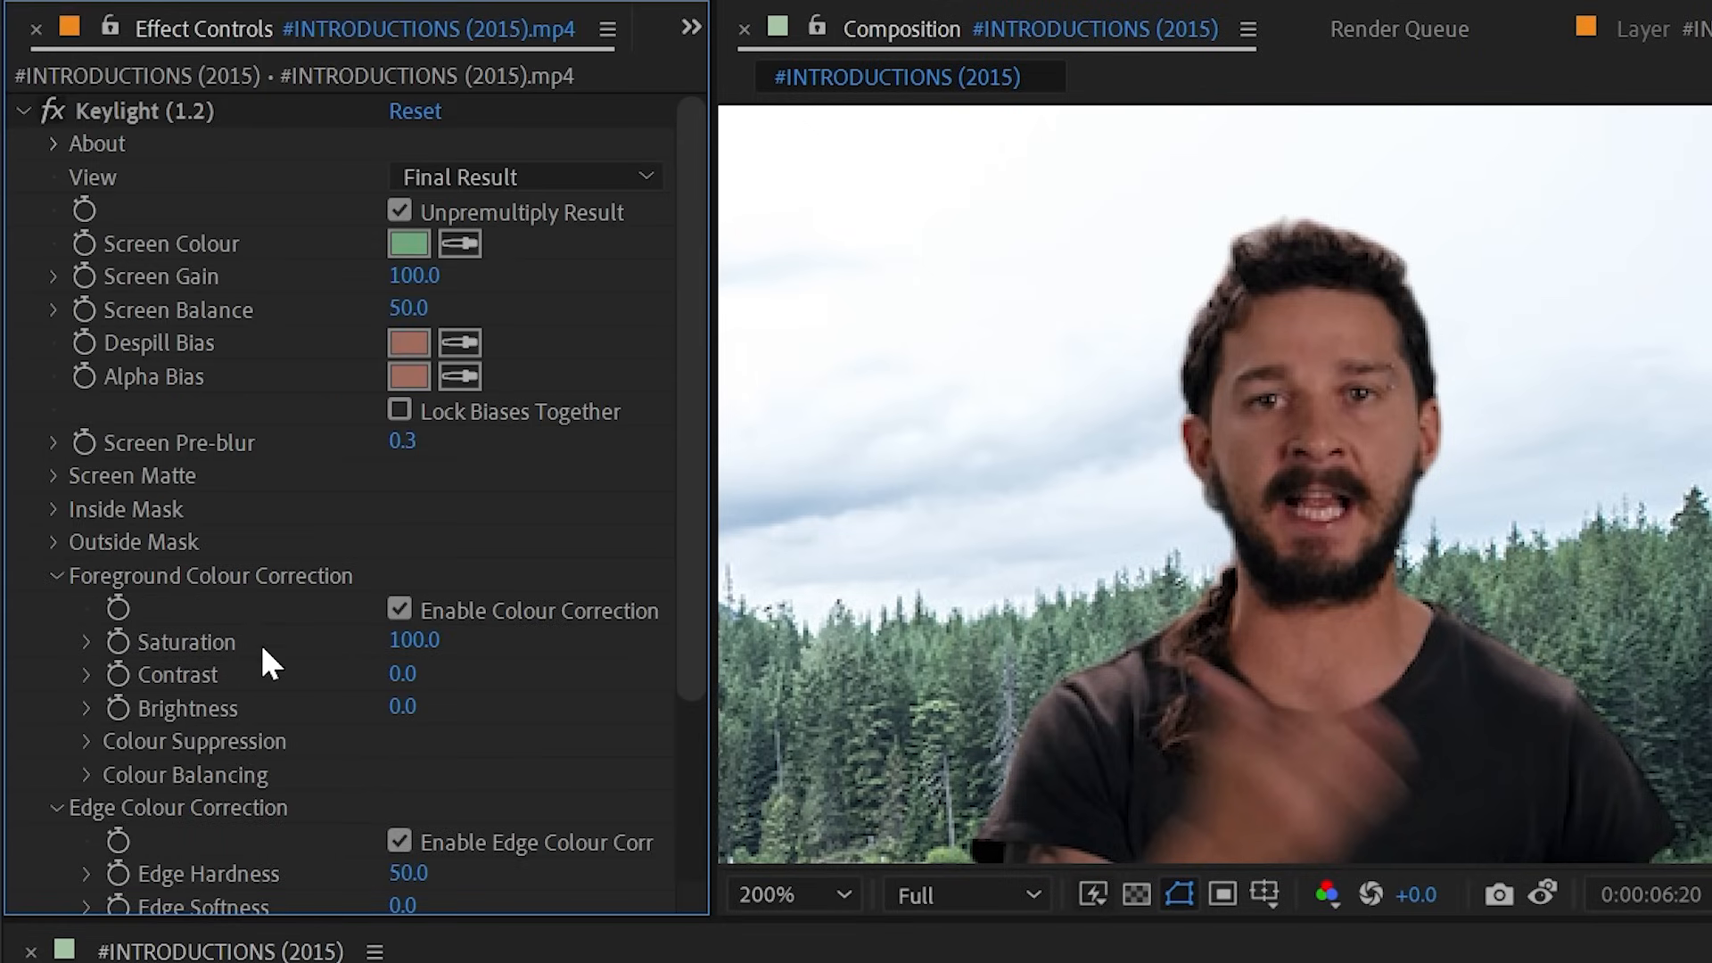
left_click_drag(402, 706, 431, 657)
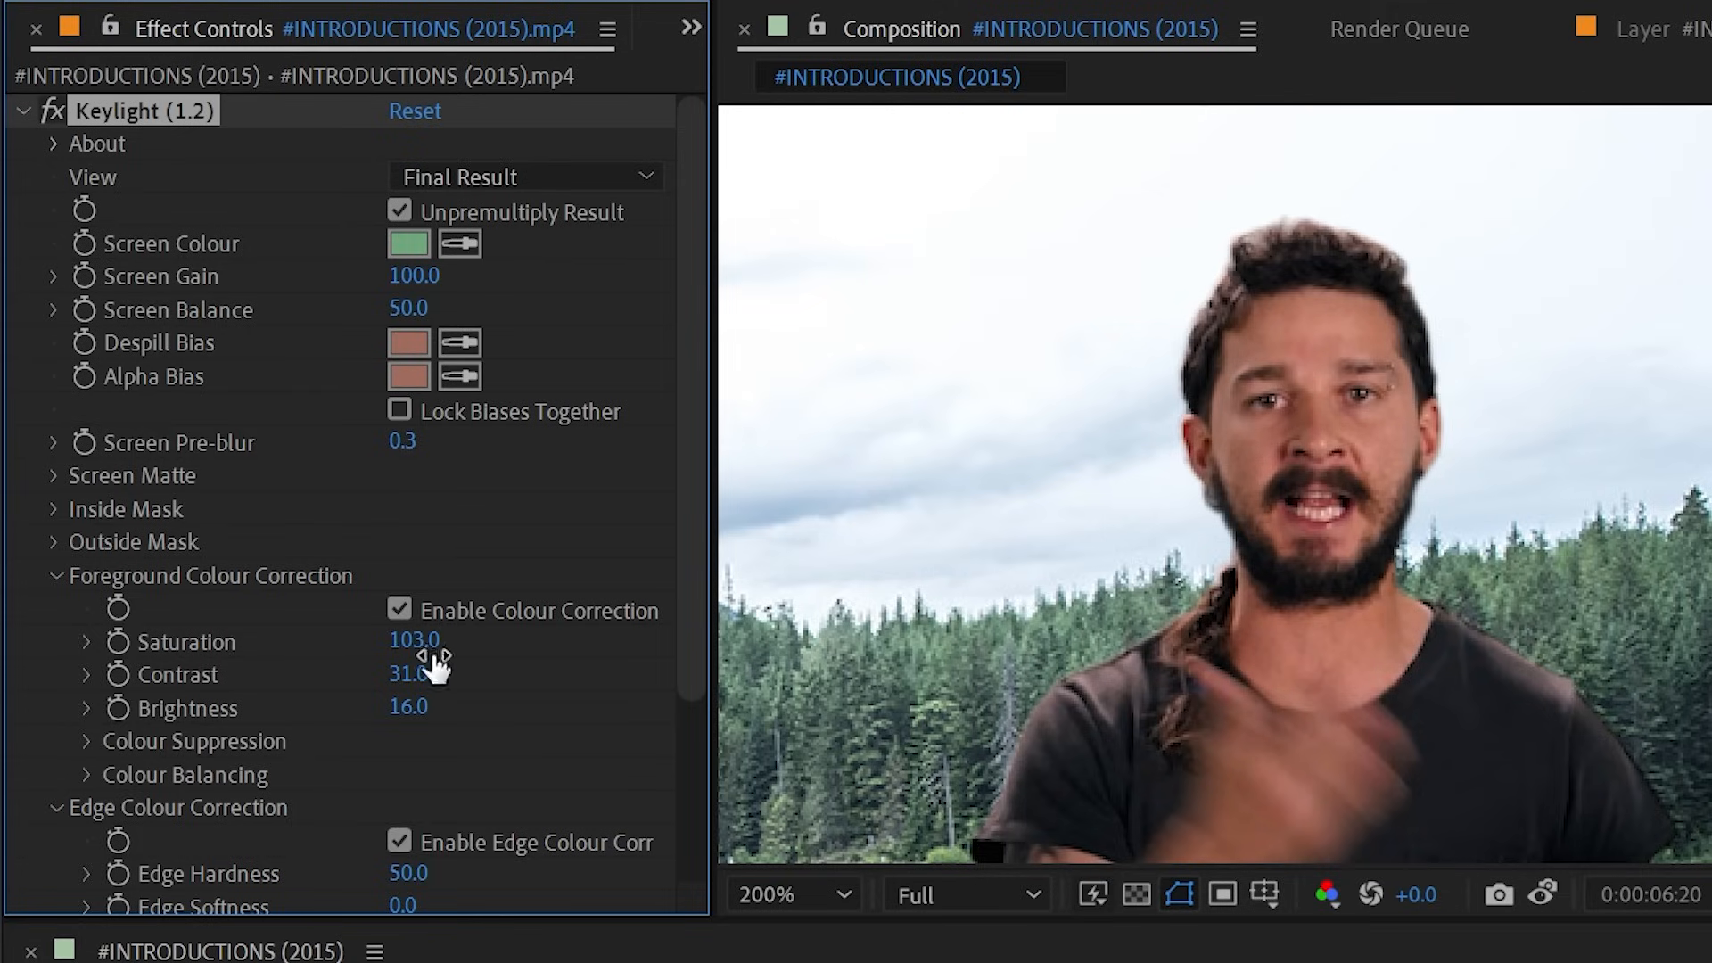
- Tint the foreground slightly blue by setting its Colour Balancing to Hue 224.8 and Sat 1.5
left_click(85, 775)
scroll(307, 676, "down", 2)
left_click_drag(405, 724, 372, 723)
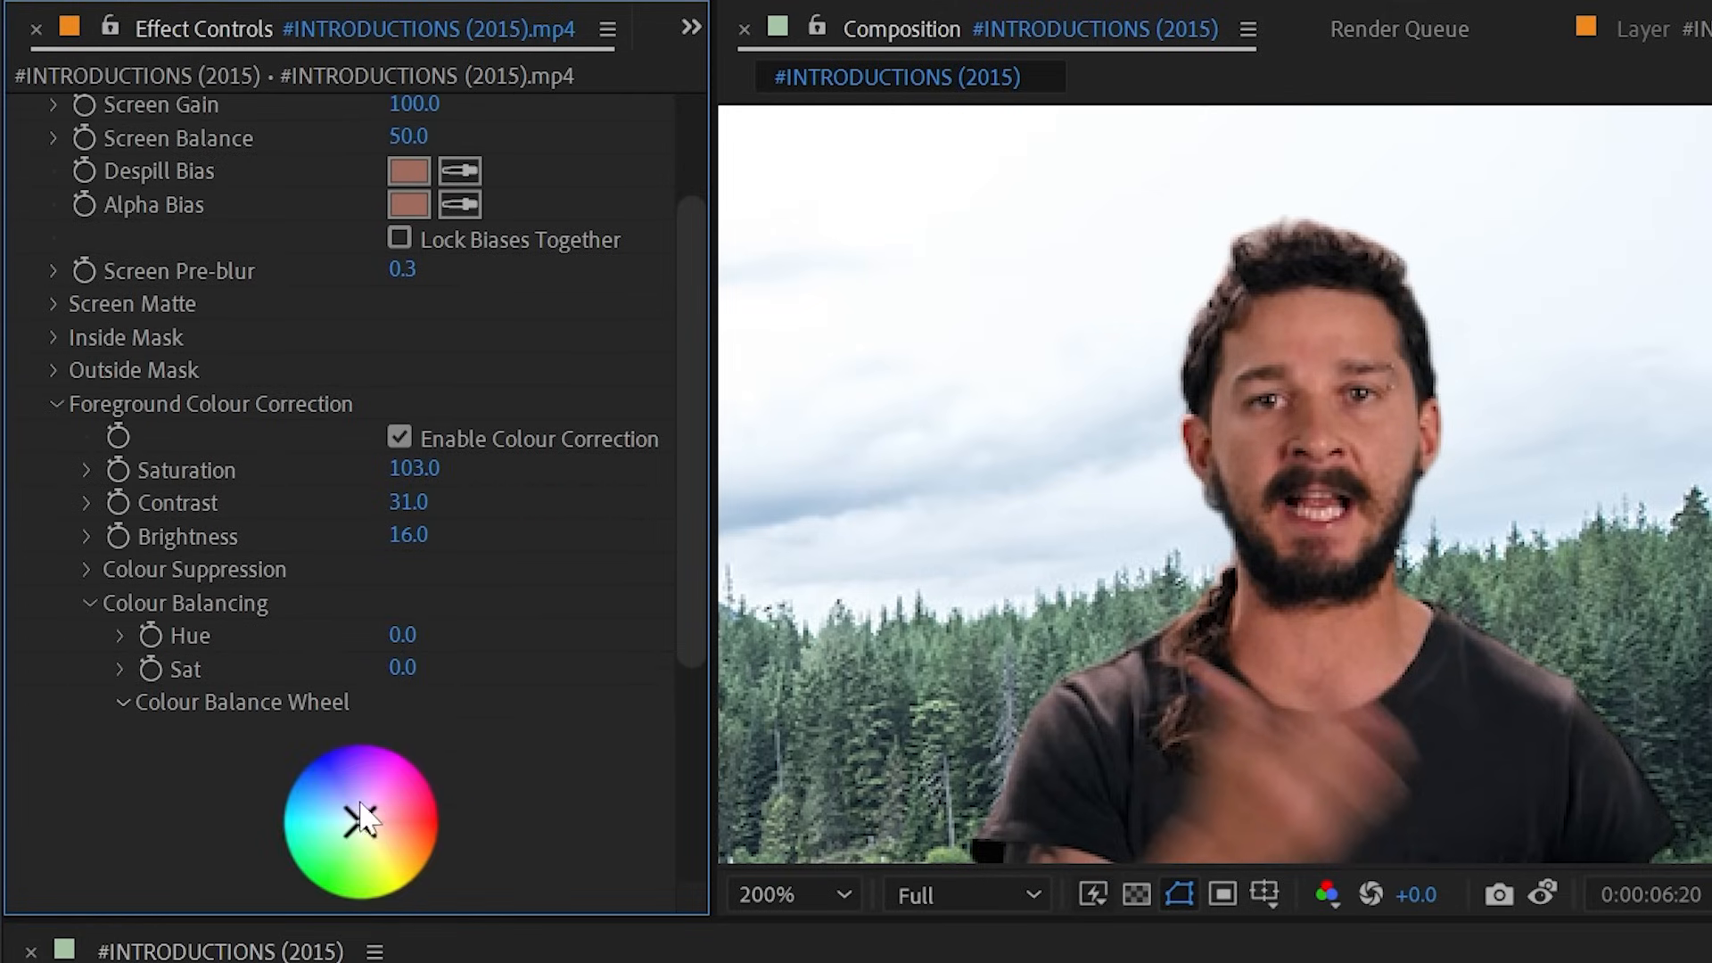
mouse_move(361, 804)
left_mouse_down()
mouse_move(369, 828)
mouse_move(371, 805)
left_mouse_up()
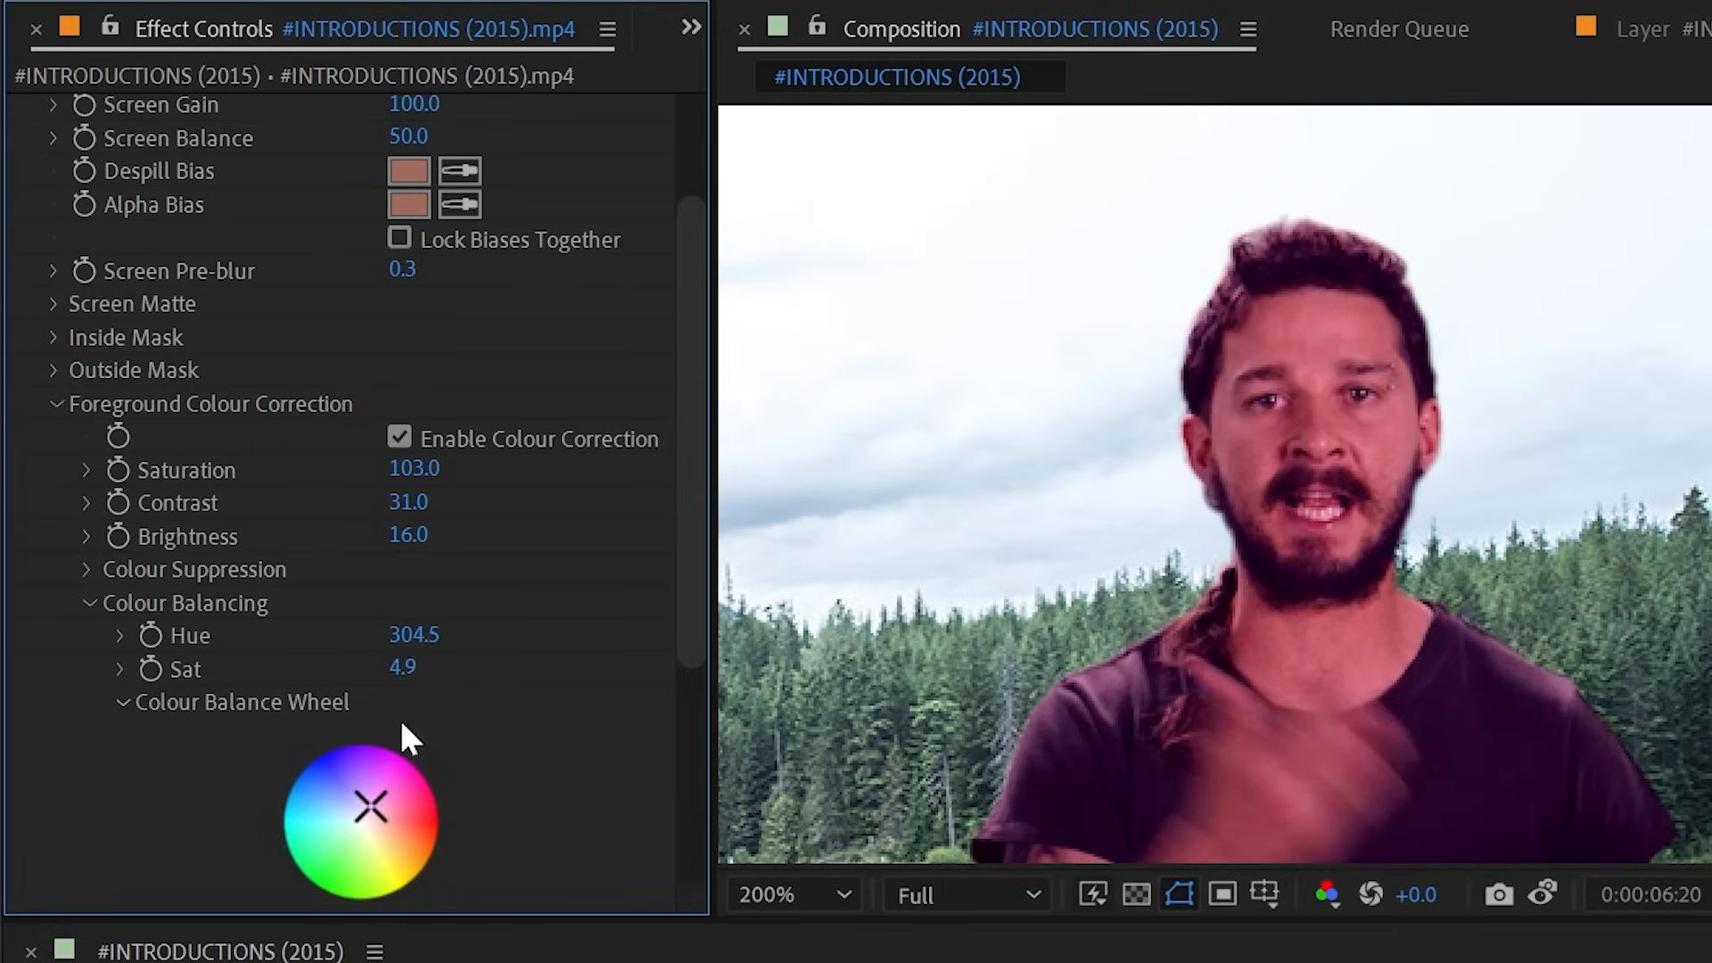
left_click_drag(406, 671, 356, 684)
left_click_drag(363, 814, 354, 820)
left_click_drag(387, 635, 446, 634)
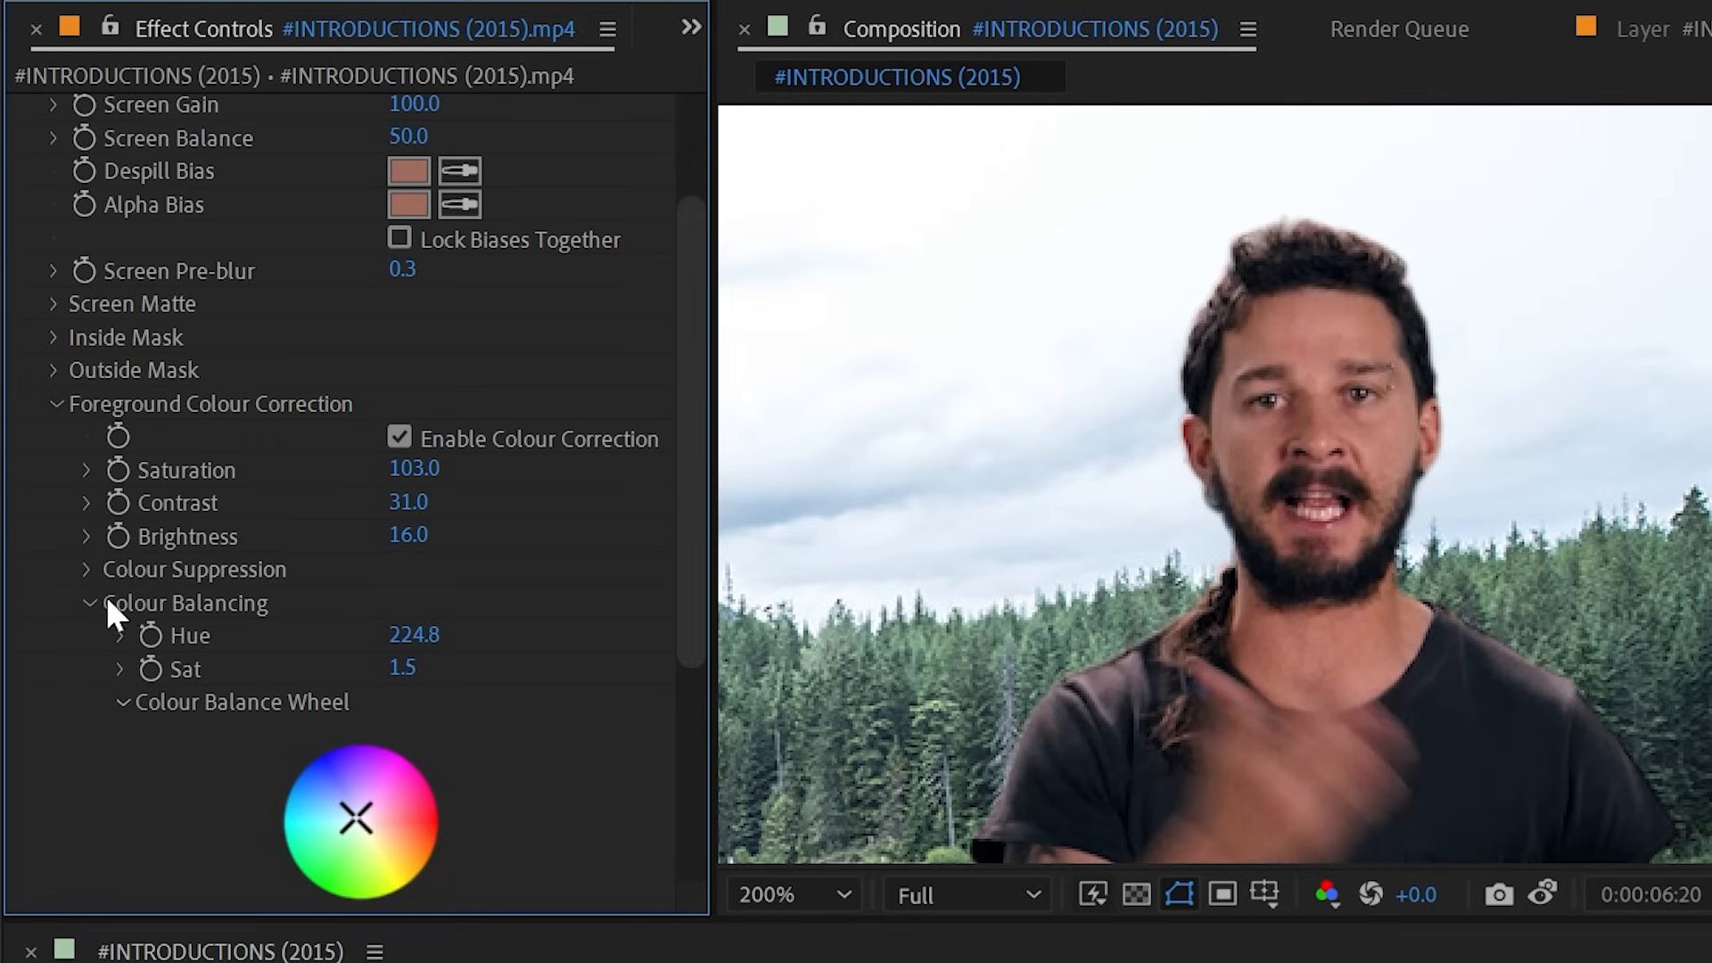
- Collapse Foreground Colour Correction and check the affected outline in Colour Correction Edges view before returning to Final Result
left_click(57, 404)
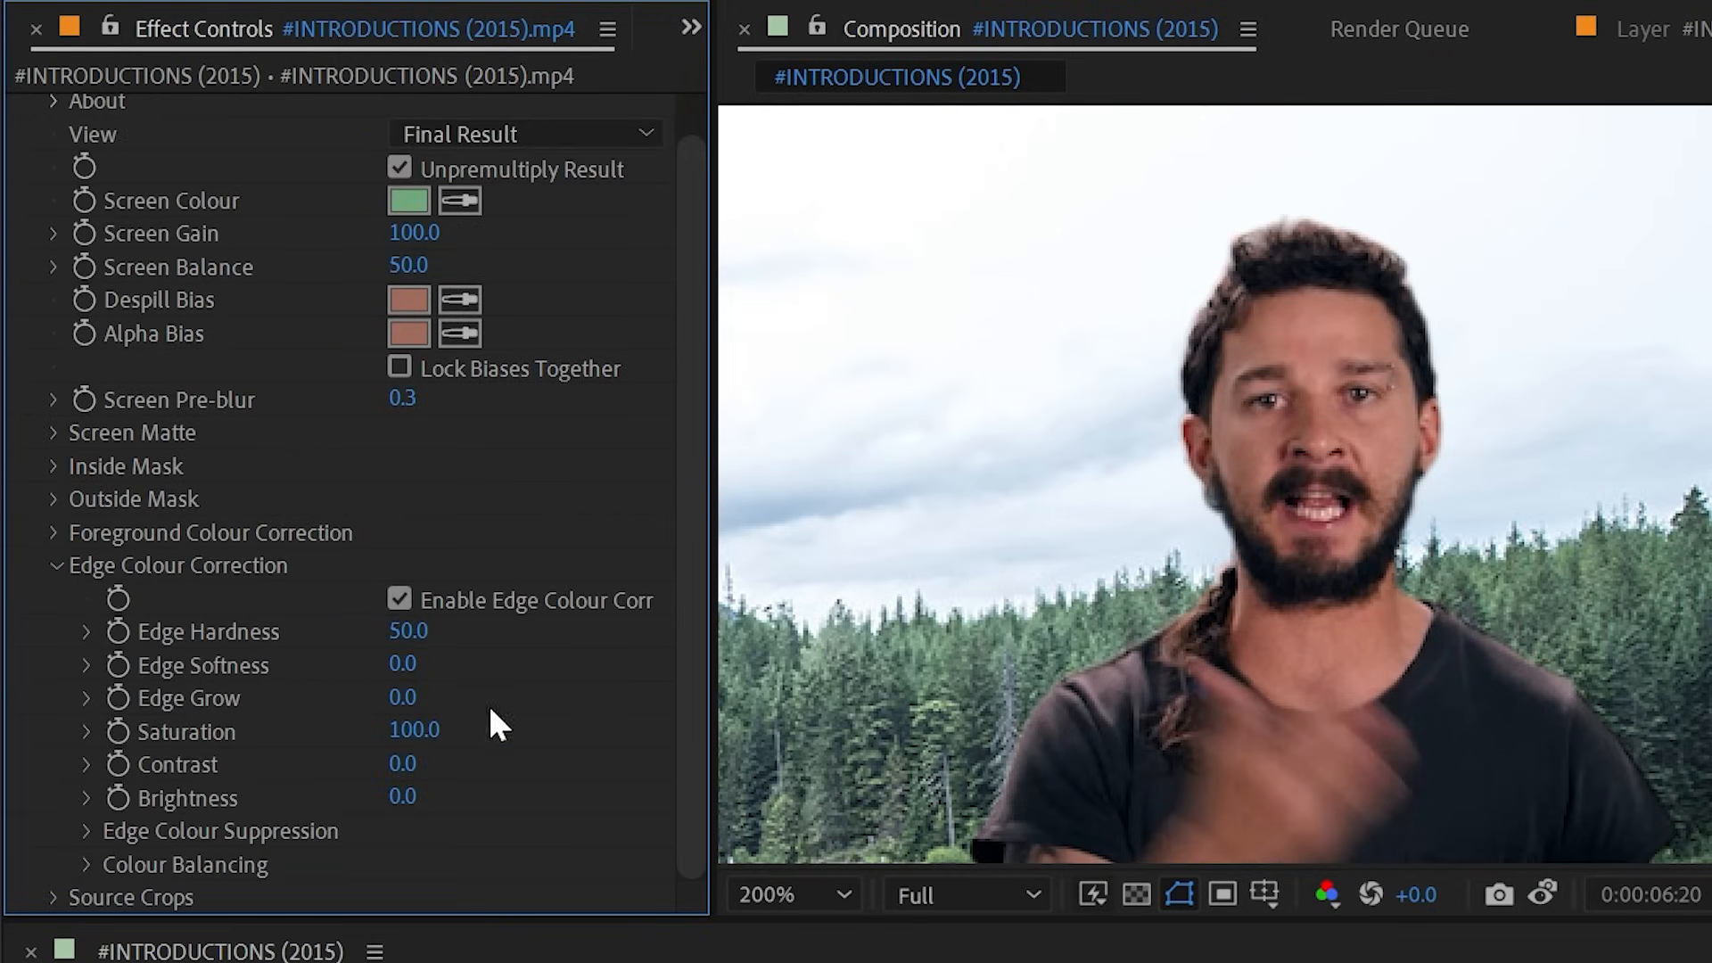
left_click(468, 125)
left_click(578, 297)
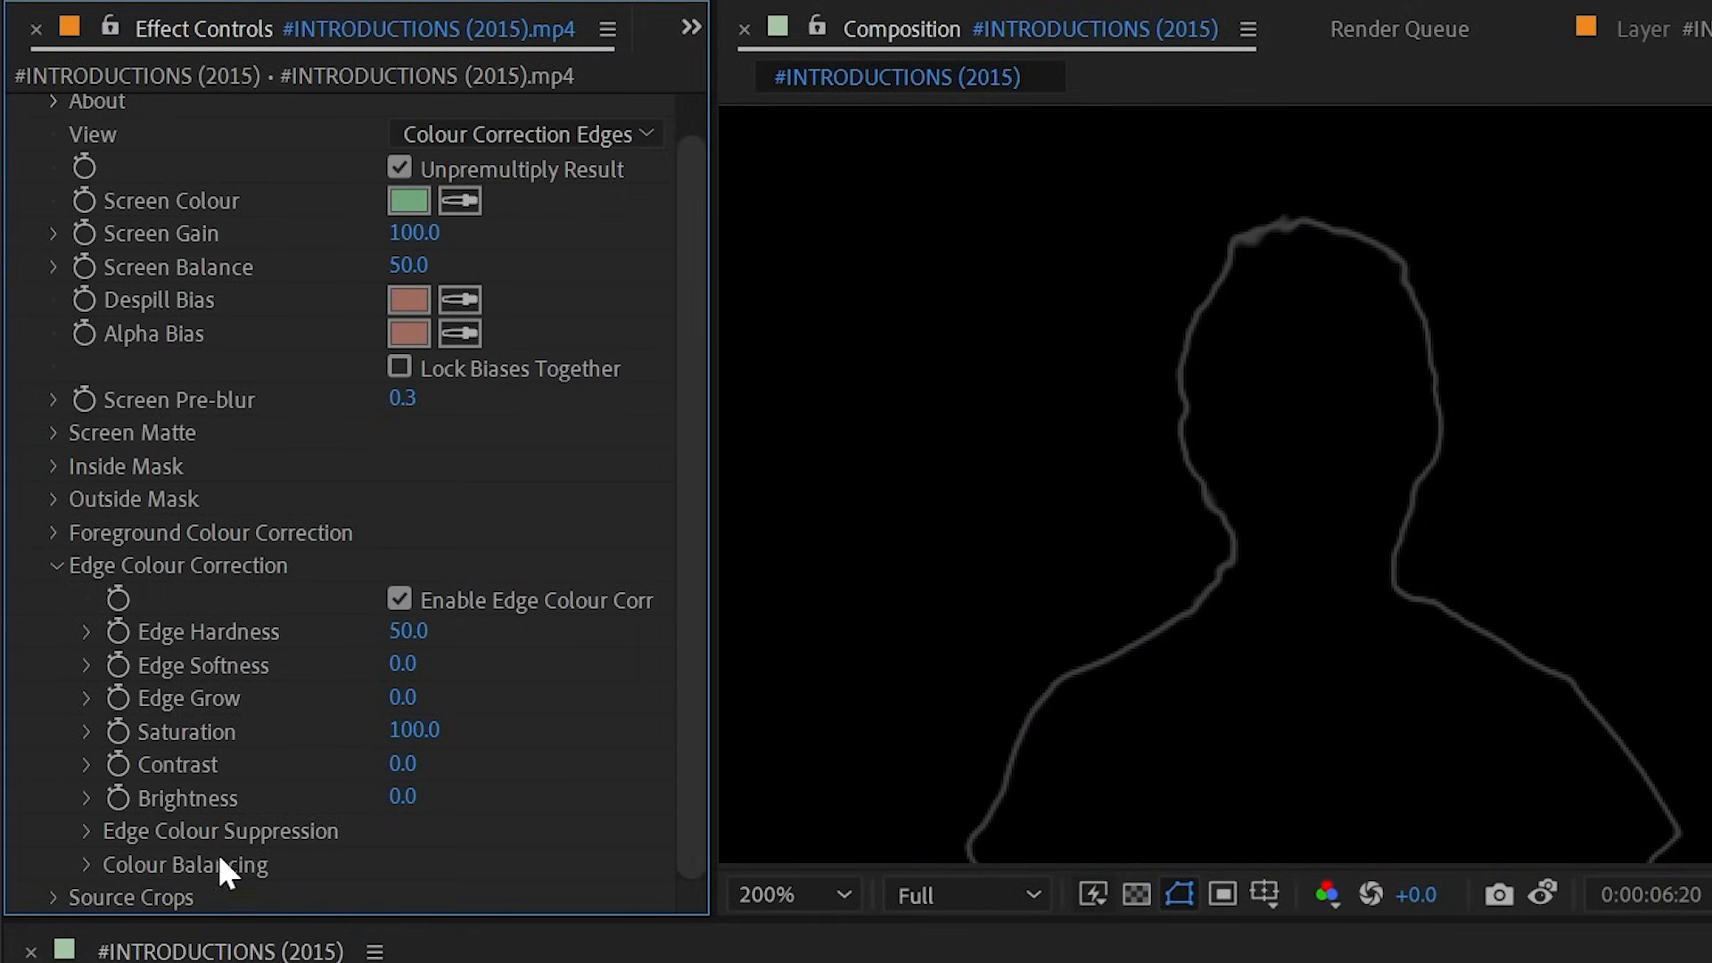
left_click(489, 134)
left_click(573, 578)
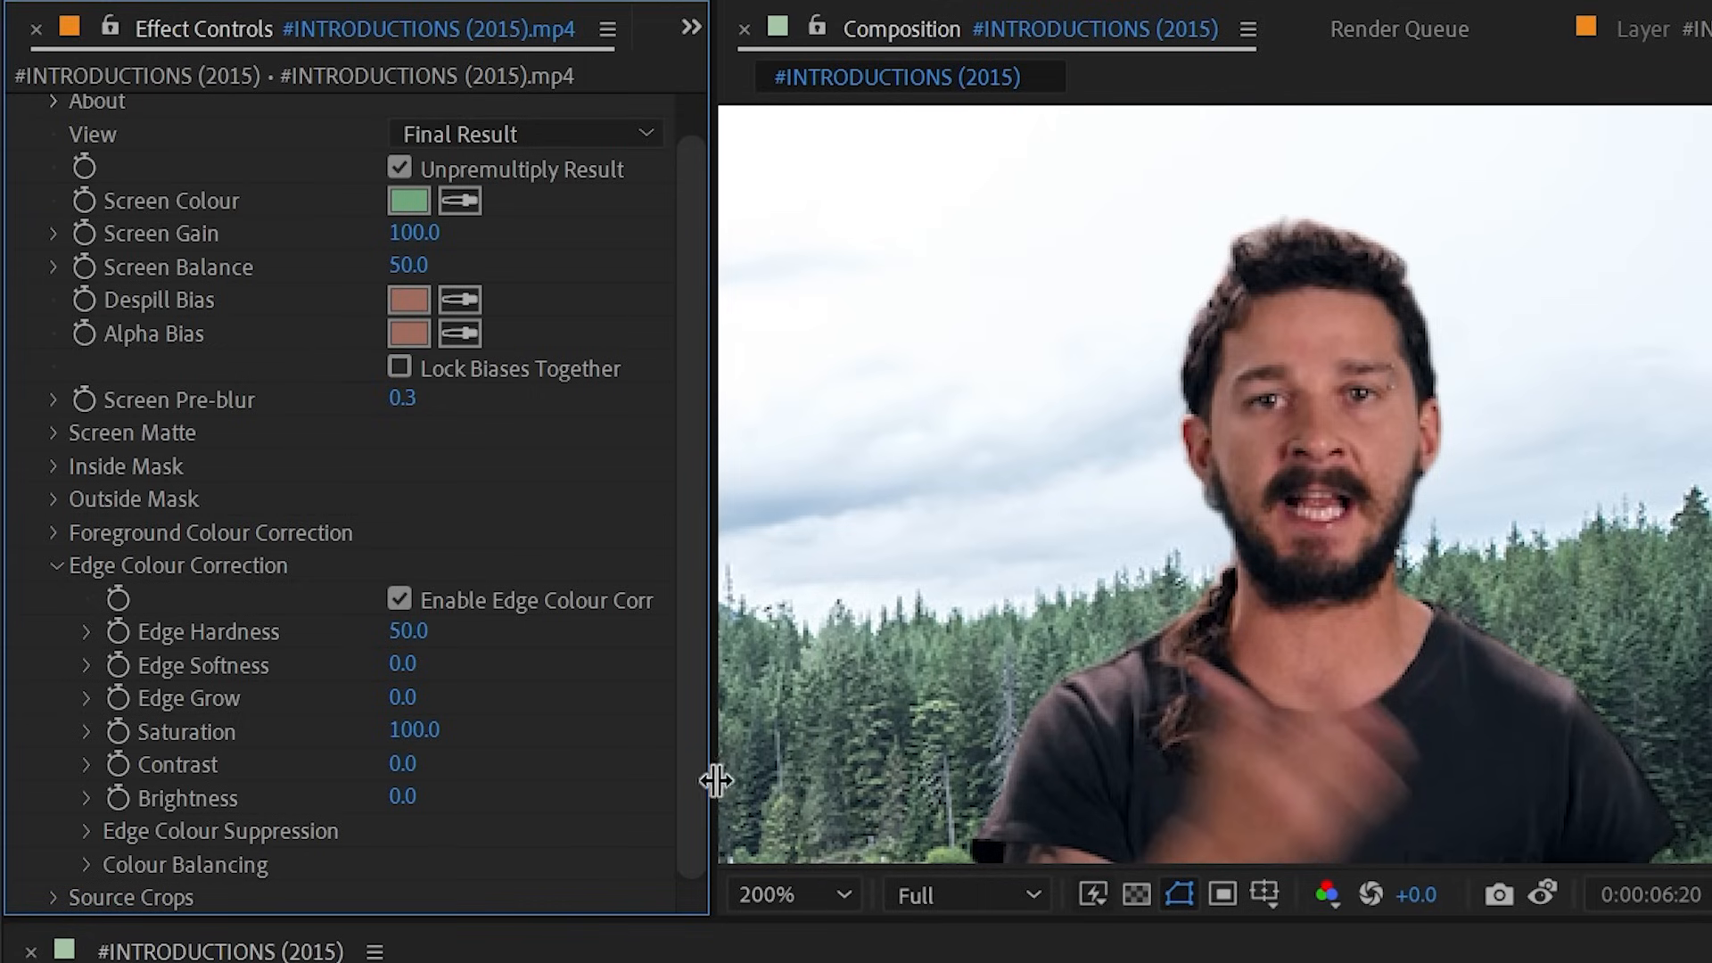
- Set the edge correction to Edge Softness 16.9, Edge Grow 1.2 and Brightness 31
left_click_drag(403, 798, 533, 801)
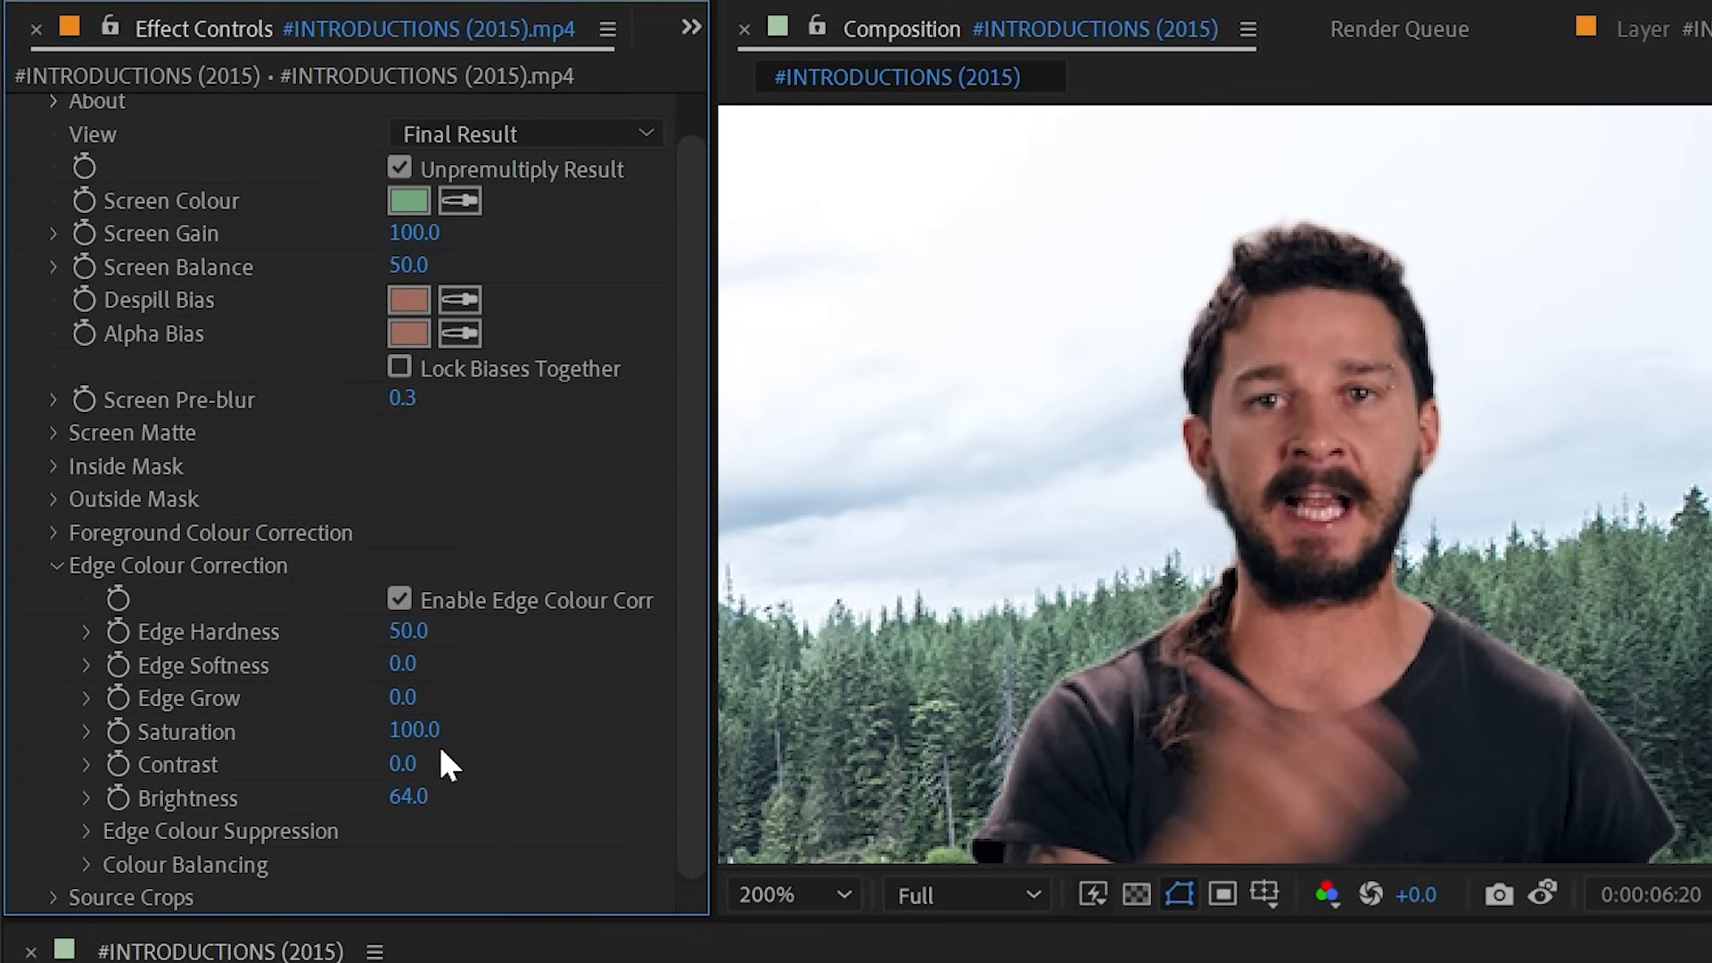
mouse_move(402, 698)
left_mouse_down()
mouse_move(465, 703)
mouse_move(433, 703)
mouse_move(465, 667)
mouse_move(549, 648)
mouse_move(714, 638)
mouse_move(357, 709)
mouse_move(386, 706)
left_mouse_up()
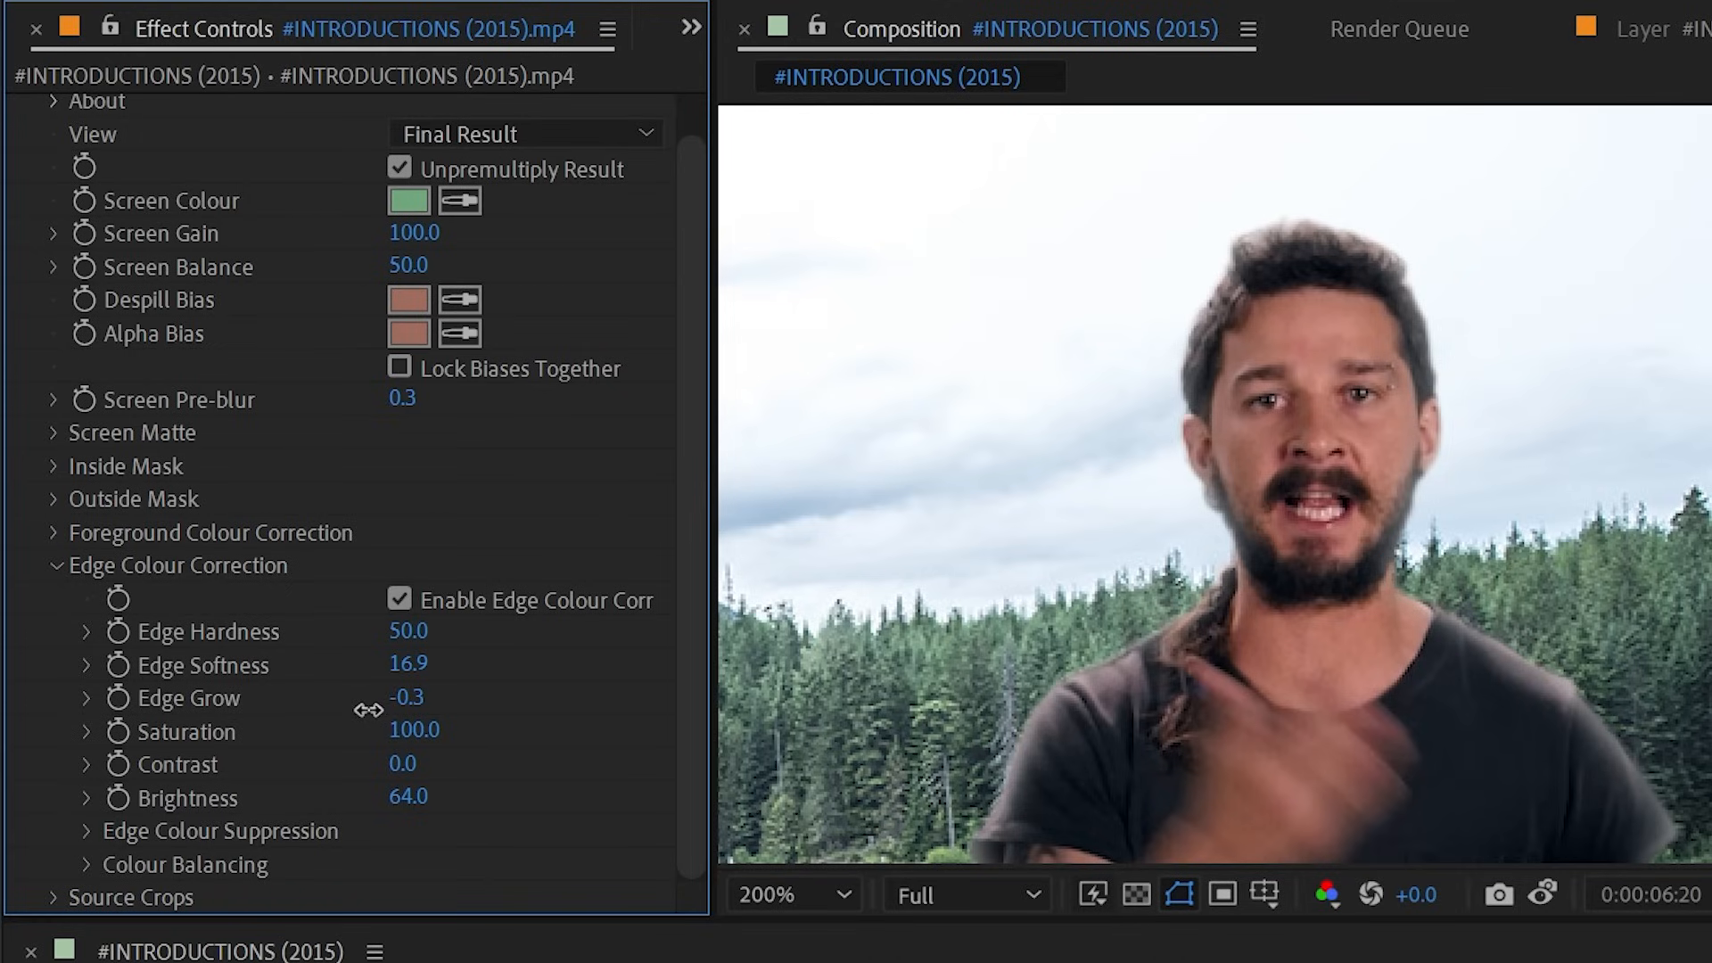
left_click_drag(408, 796, 340, 788)
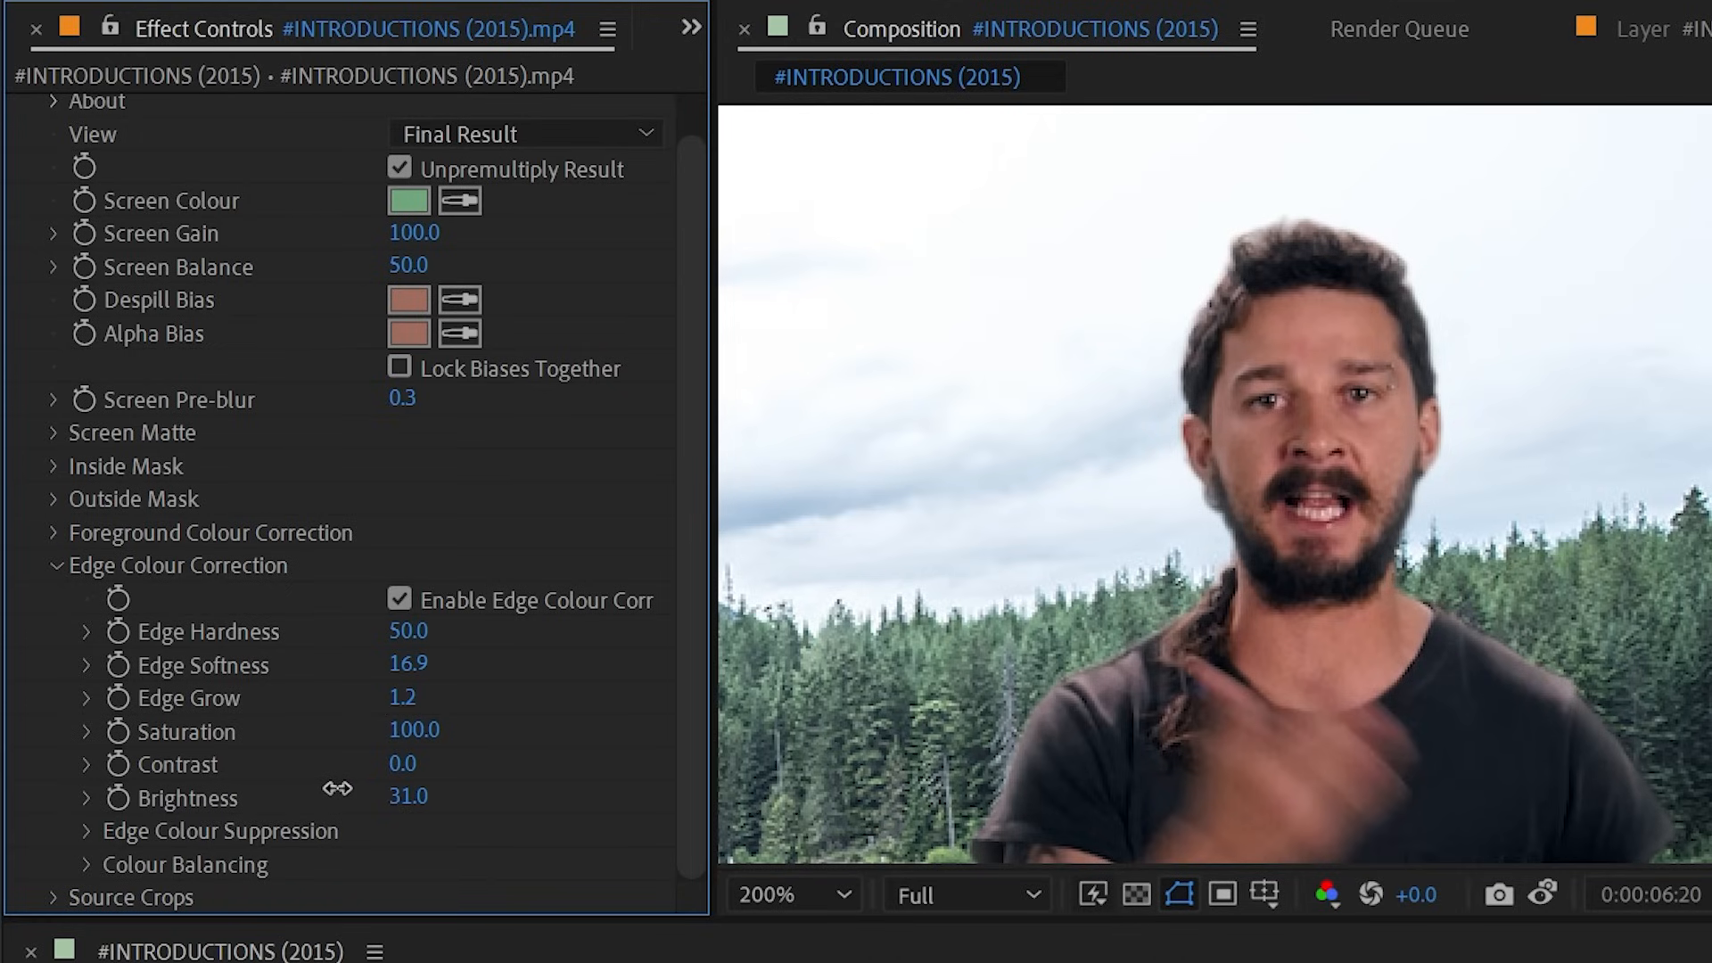
- In Colour Correction Edges view, set Edge Hardness to 0 and Edge Softness to 15.4, and return to Final Result
left_click(449, 136)
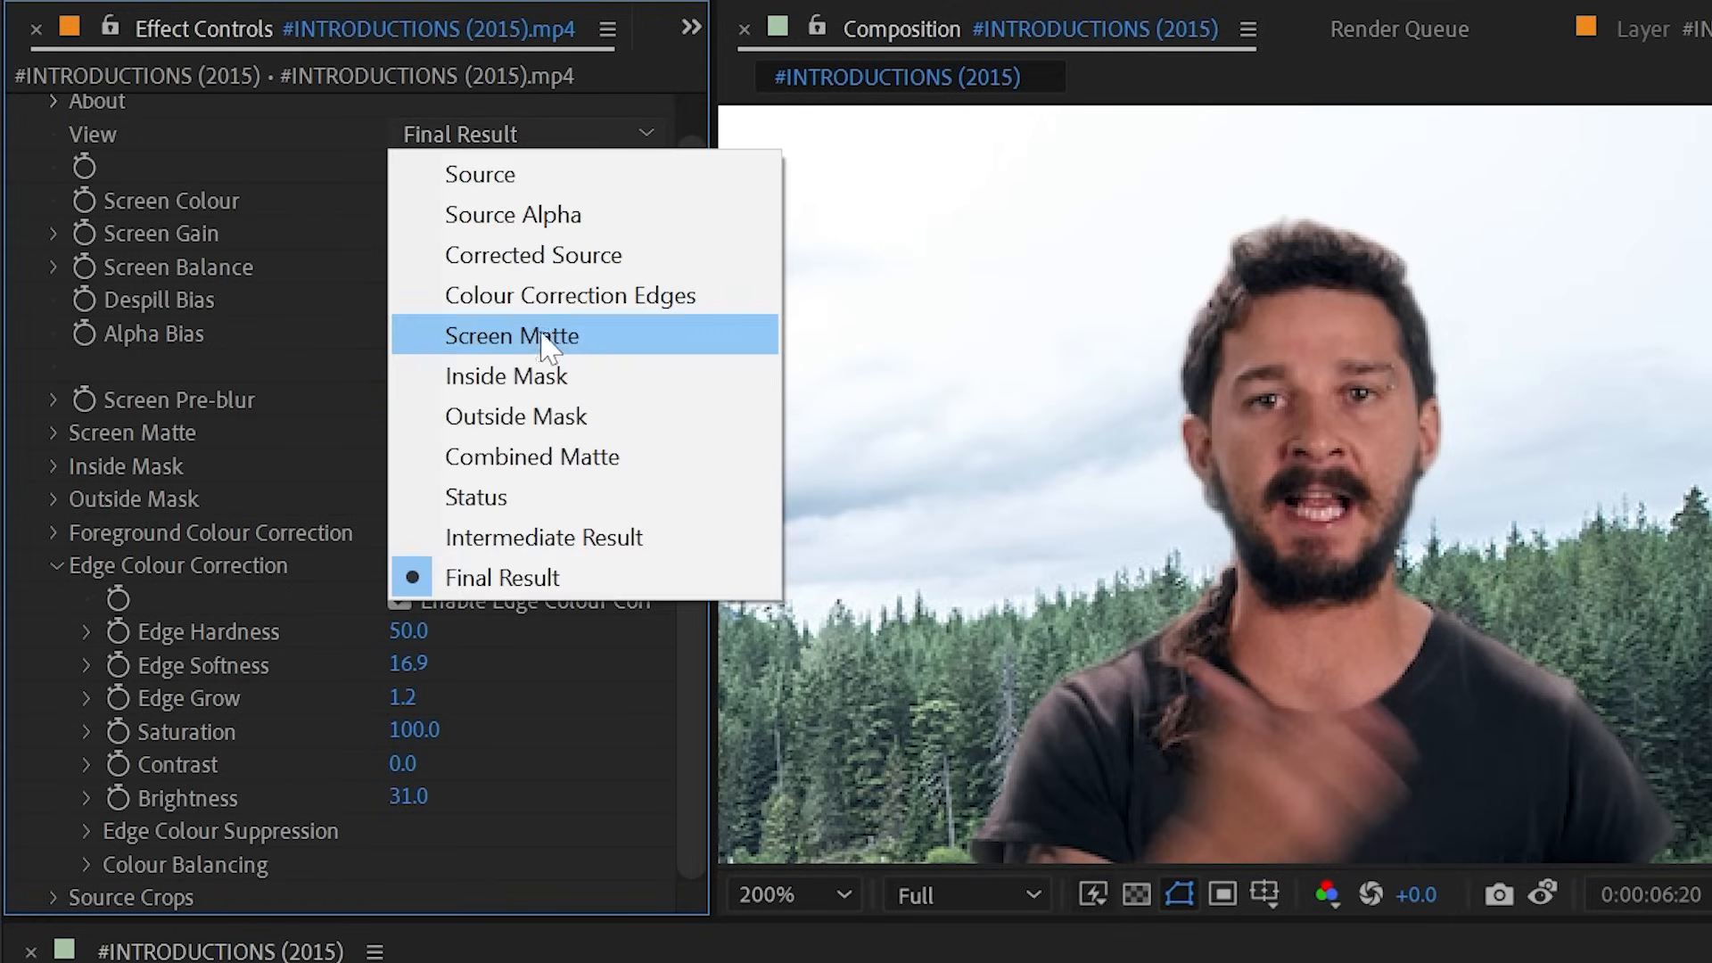
left_click(589, 298)
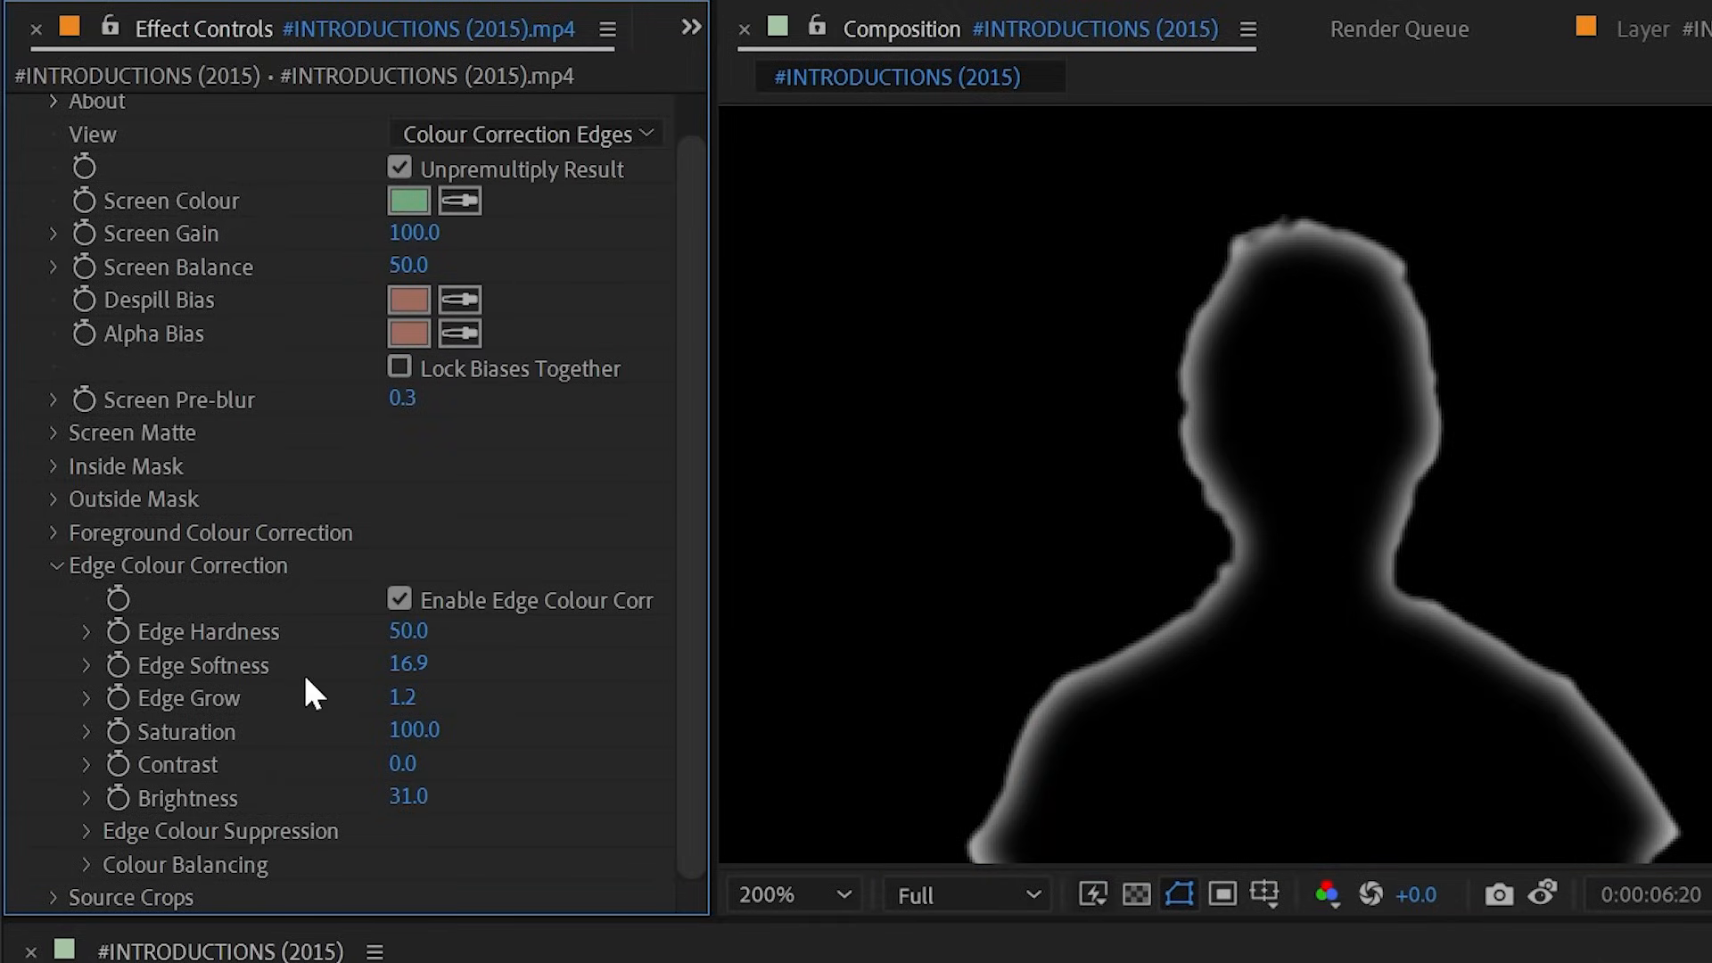
left_click_drag(421, 632, 30, 633)
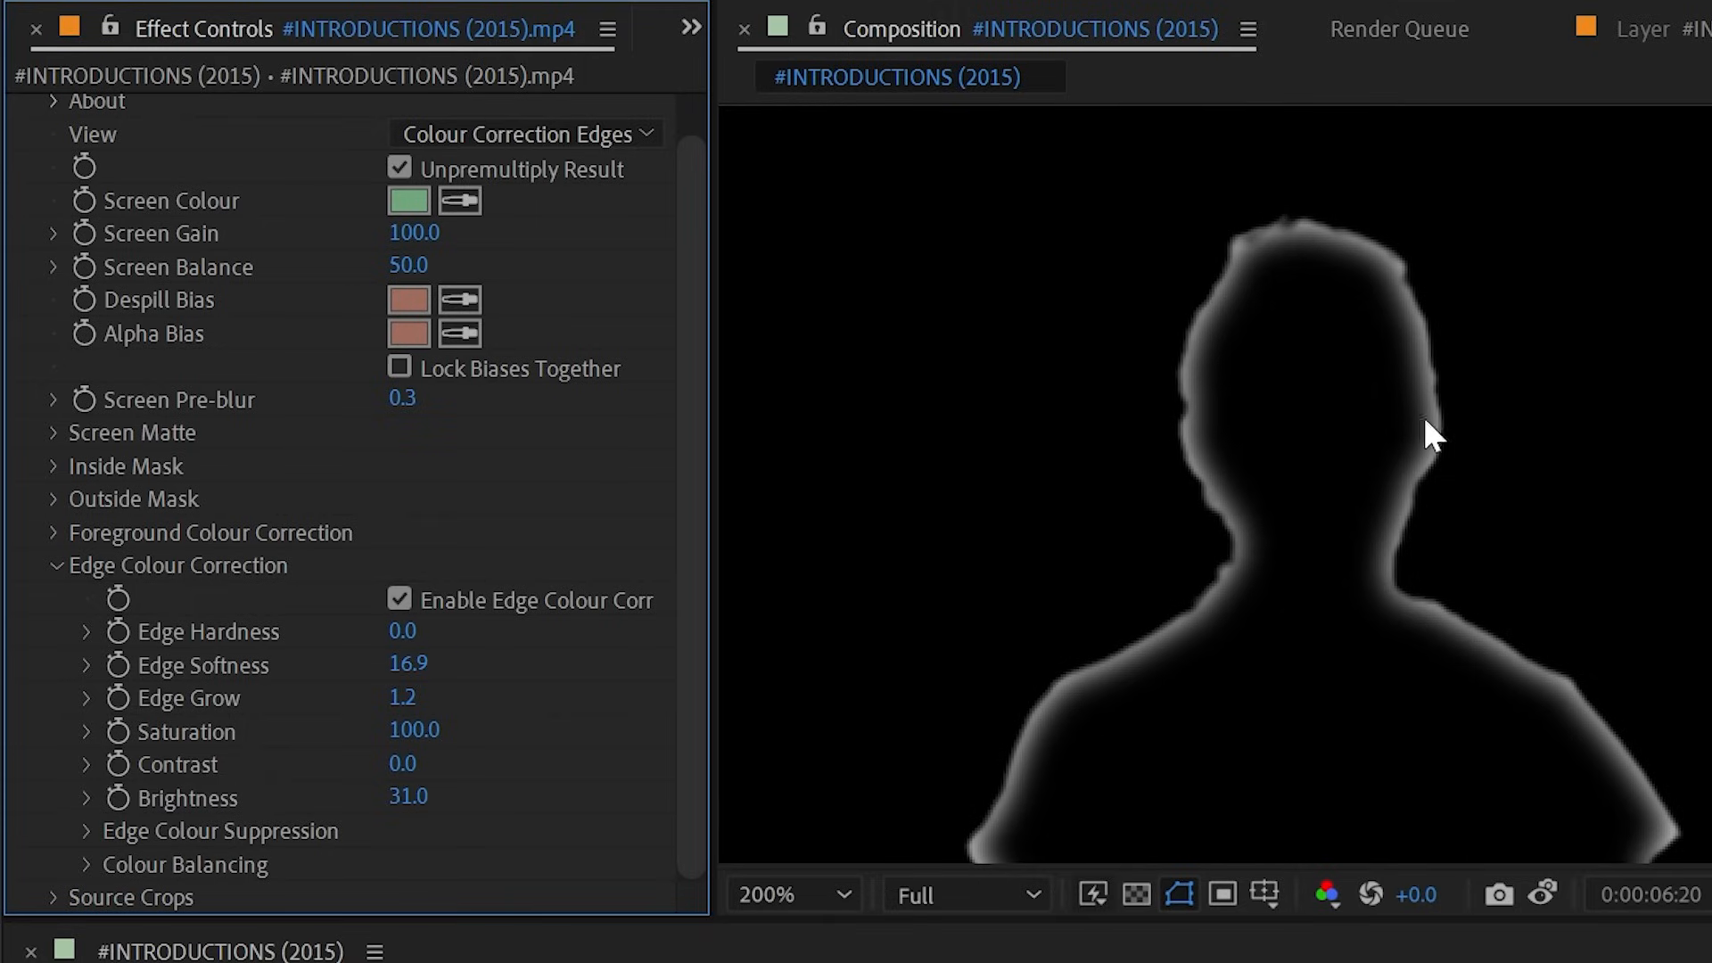
left_click_drag(403, 630, 527, 665)
left_click_drag(413, 661, 382, 643)
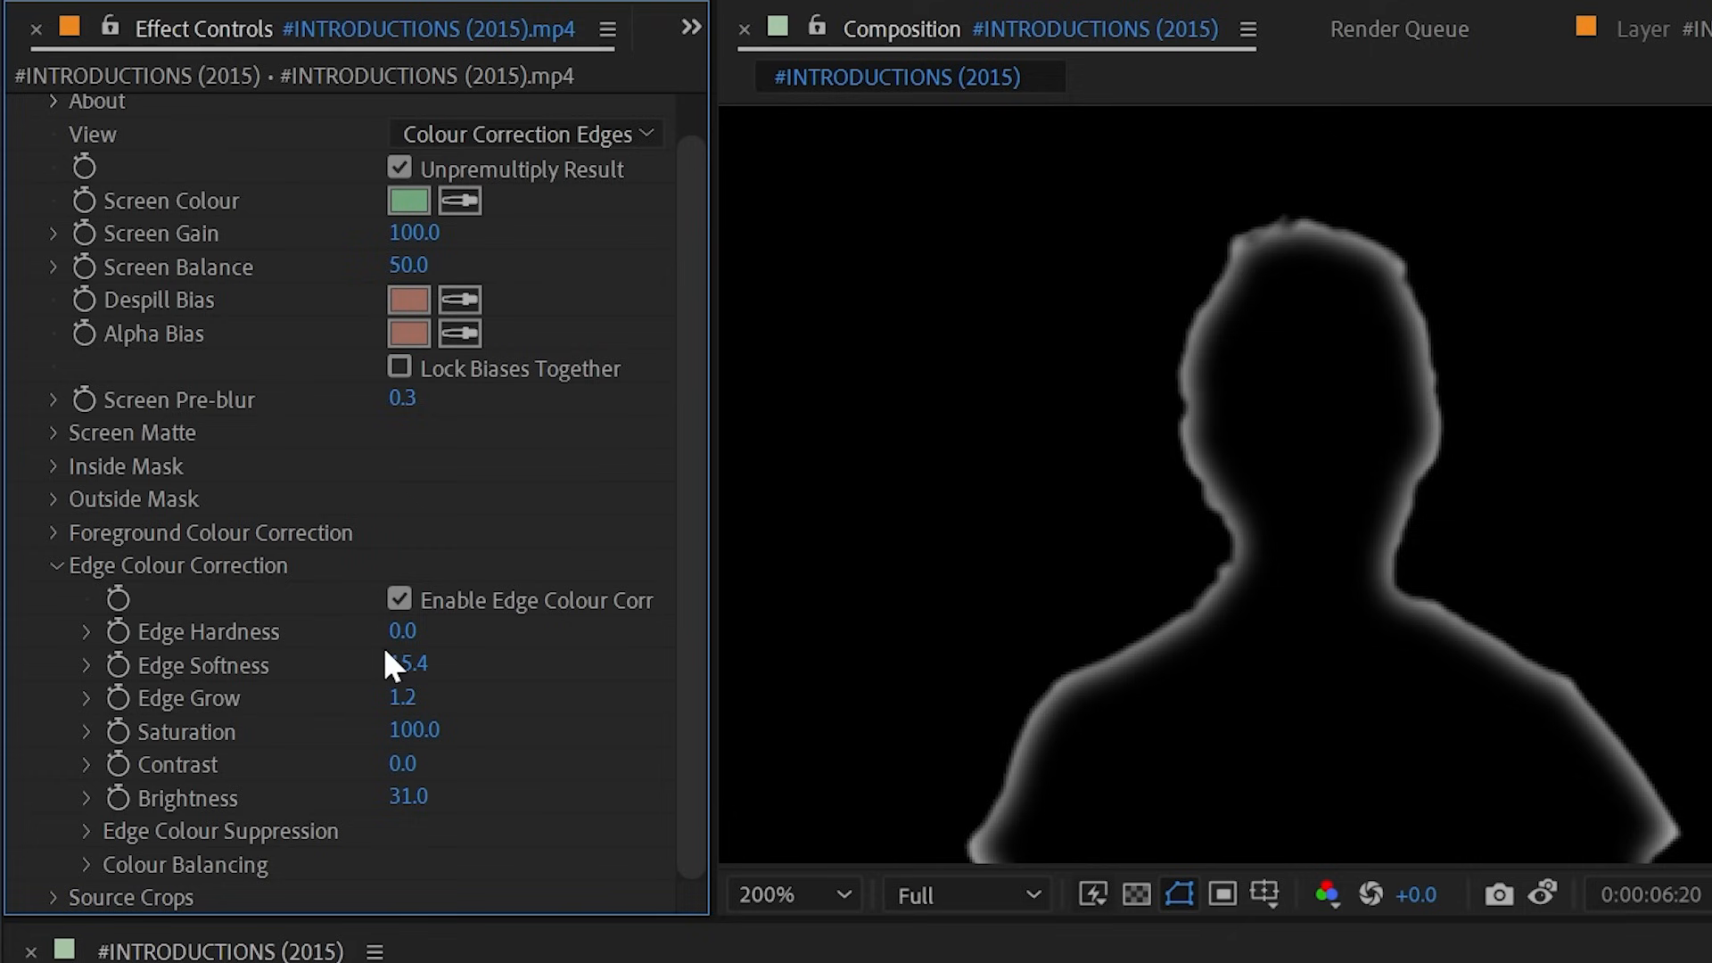
left_click(514, 132)
left_click(450, 584)
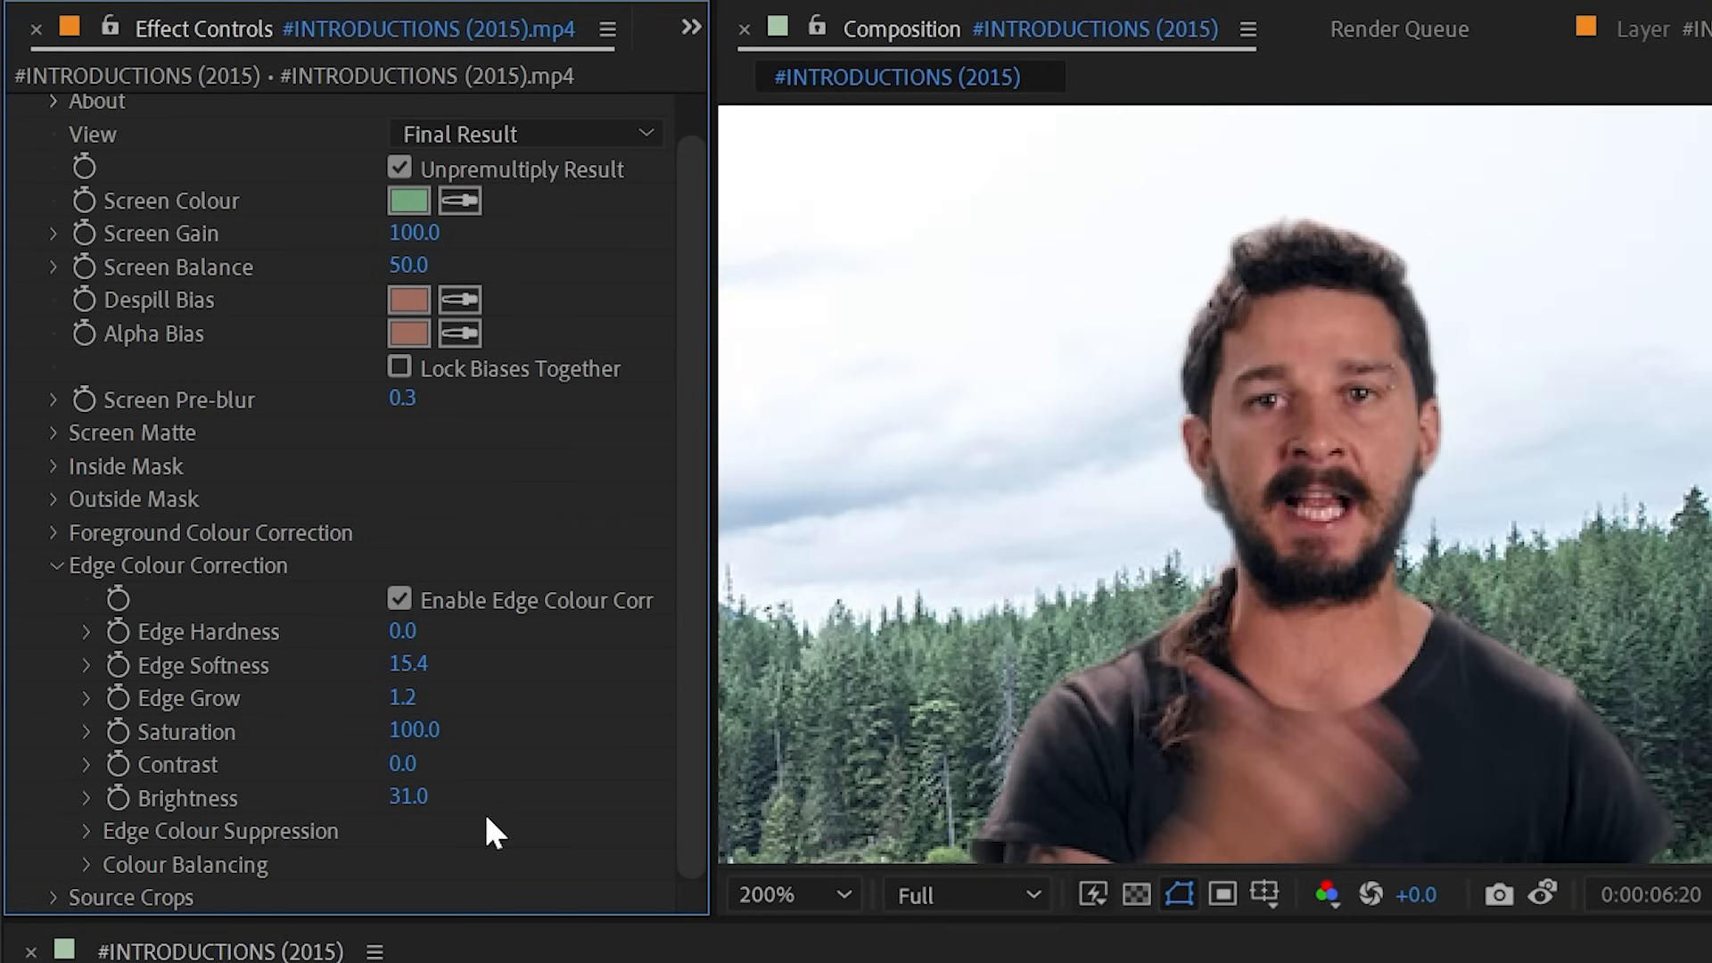
- Compare the subject's edges with Edge Colour Correction turned off and on, leaving it enabled
left_click(399, 598)
left_click(399, 597)
left_click_drag(1502, 701, 1543, 478)
left_click(399, 597)
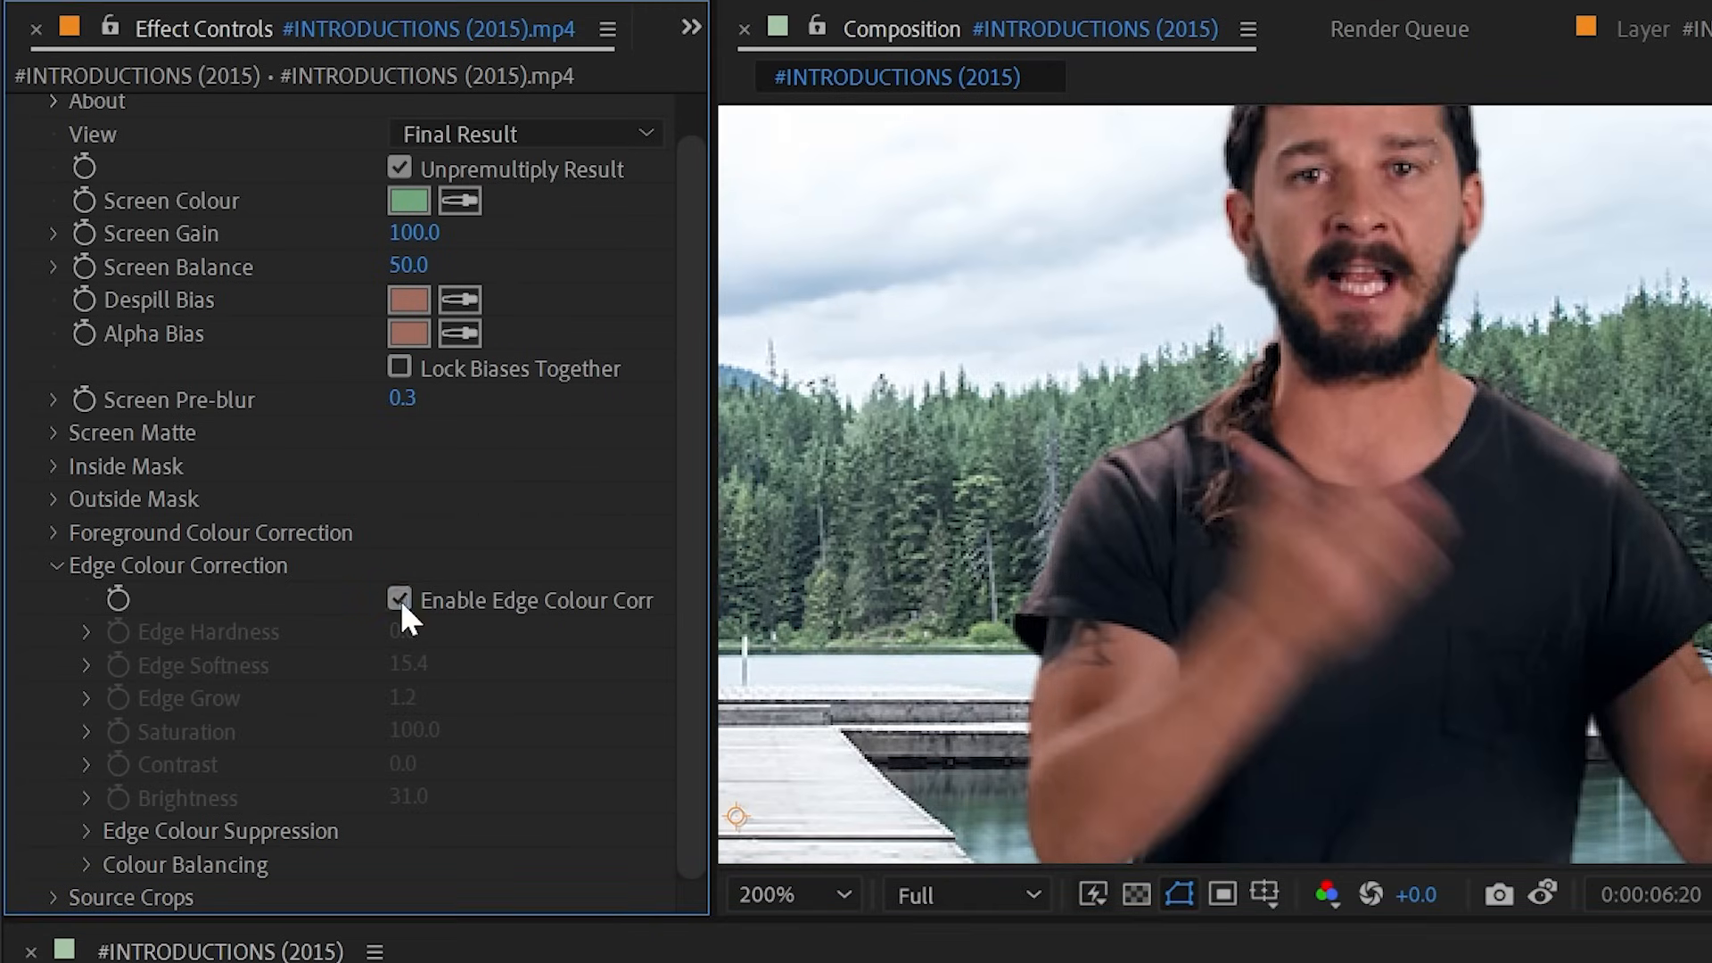
left_click(400, 598)
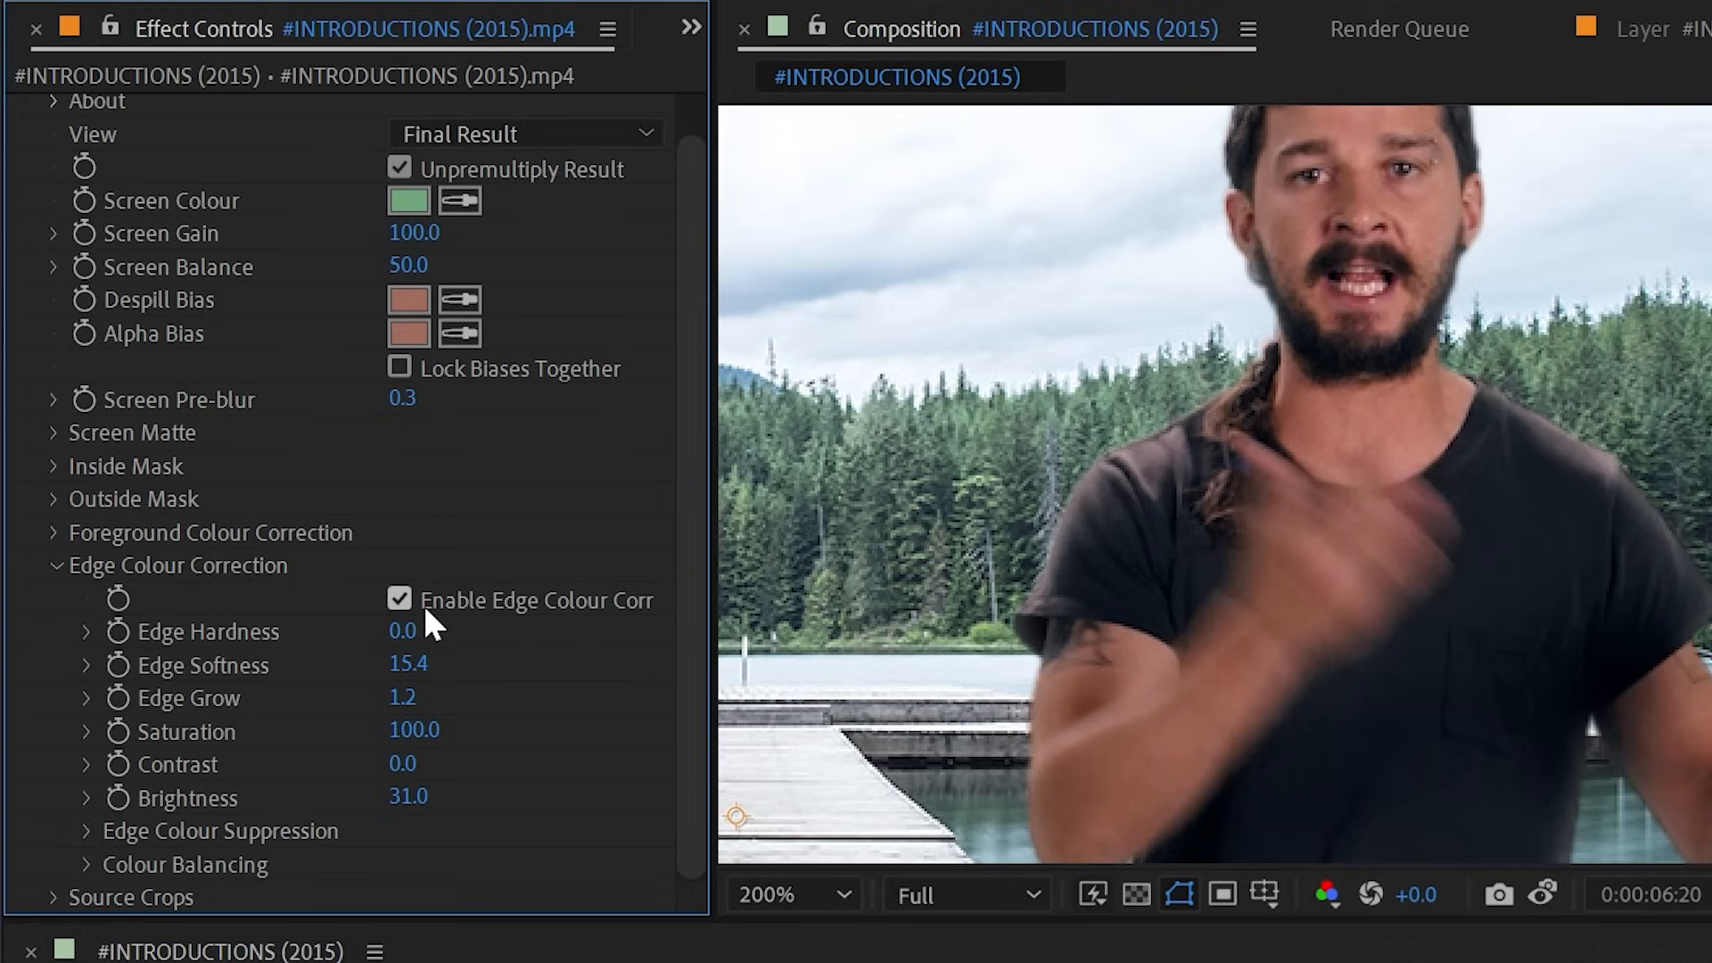
- Review the Edge Colour Suppression options and shift the edge Colour Balance Wheel slightly towards cyan-blue
left_click(85, 831)
scroll(217, 726, "down", 3)
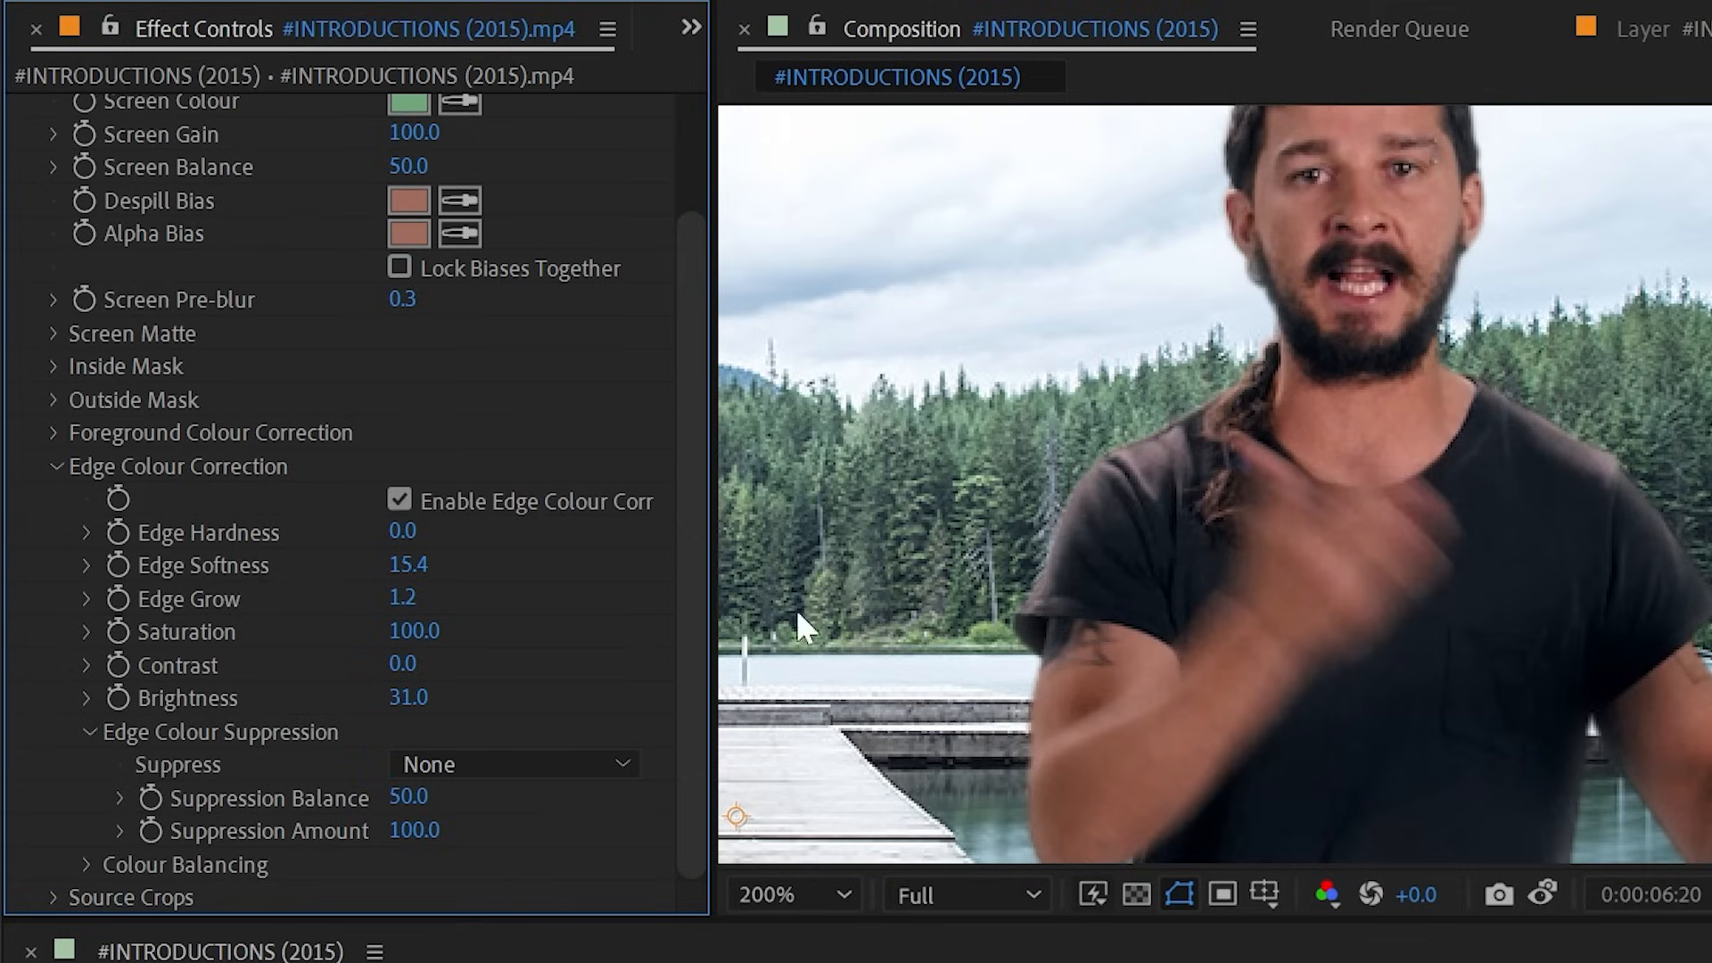
left_click(90, 732)
left_click(88, 861)
scroll(237, 810, "down", 5)
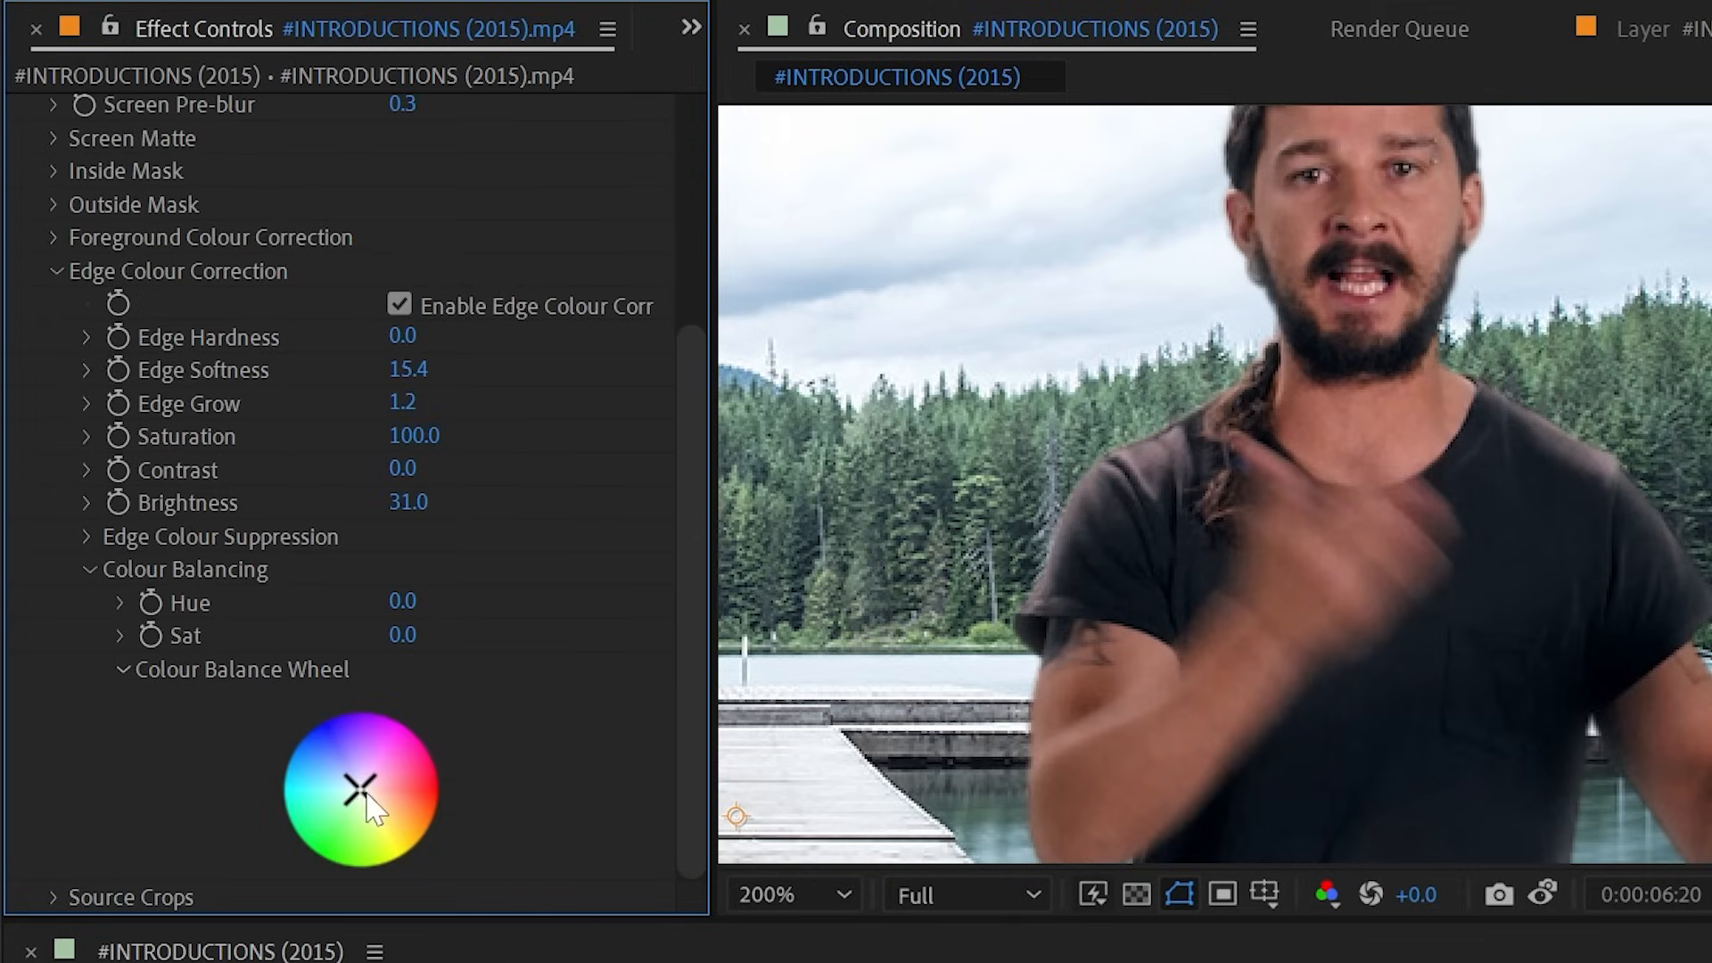
mouse_move(360, 788)
left_mouse_down()
mouse_move(287, 719)
mouse_move(391, 812)
mouse_move(298, 807)
mouse_move(337, 785)
mouse_move(294, 781)
mouse_move(337, 782)
left_mouse_up()
left_click(89, 569)
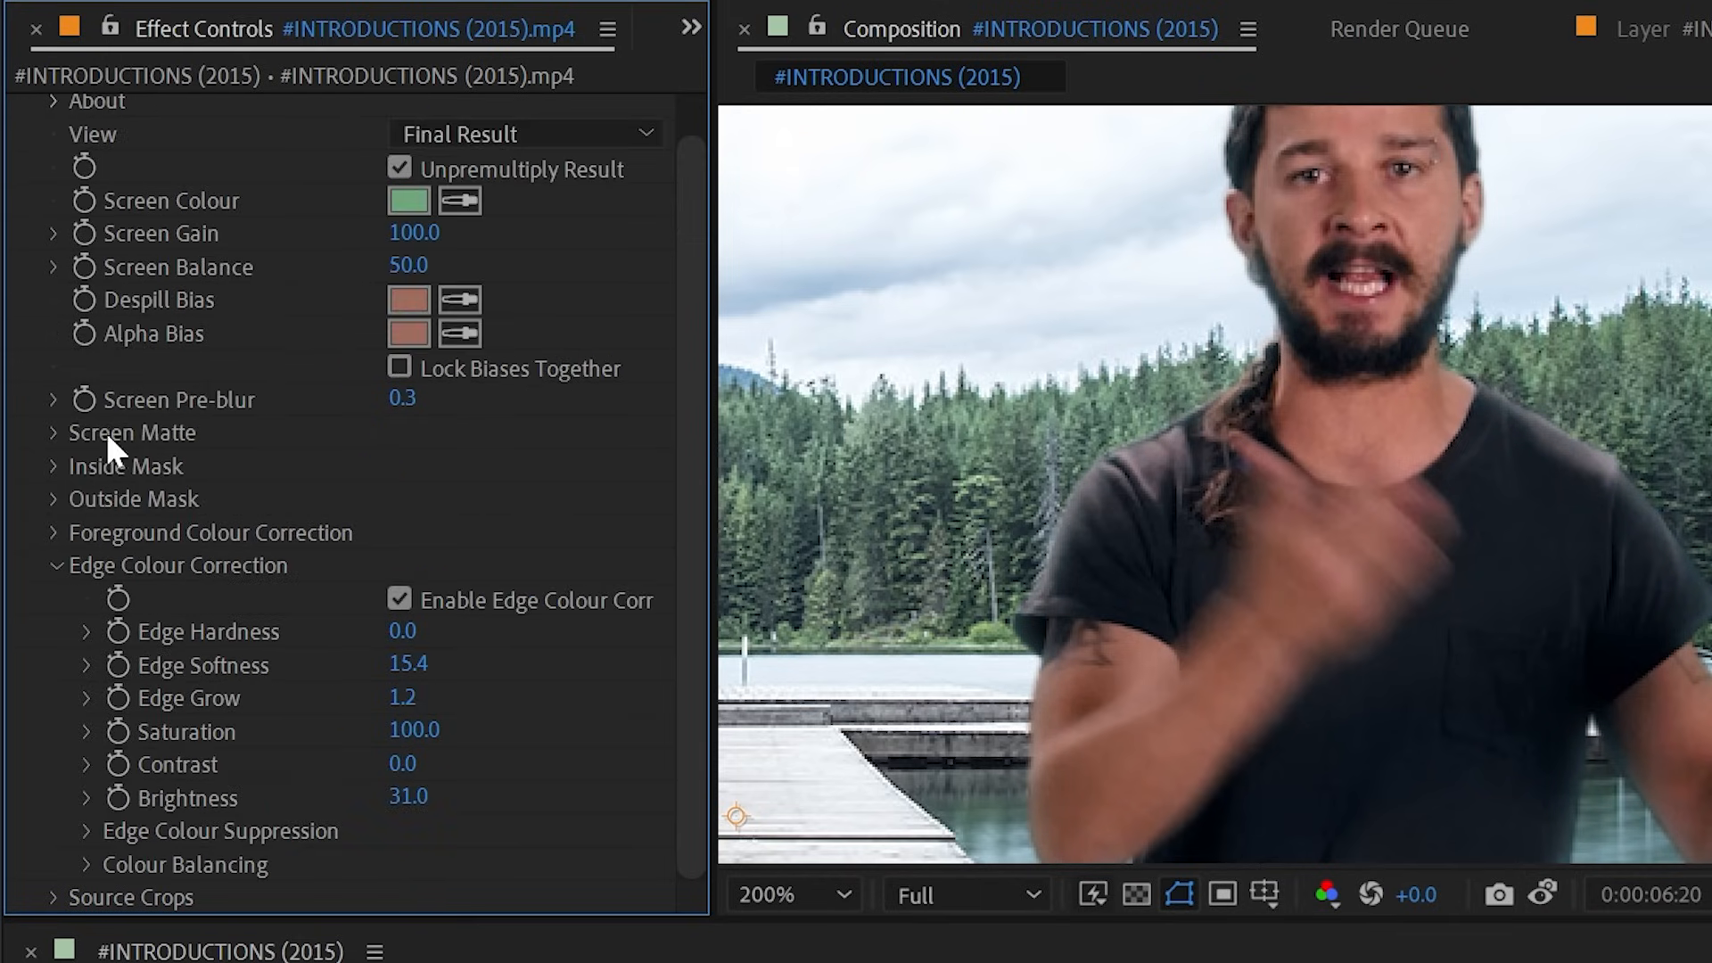
- Collapse Edge Colour Correction, expand Source Crops, and turn Keylight off to view the full green screen footage
left_click(56, 567)
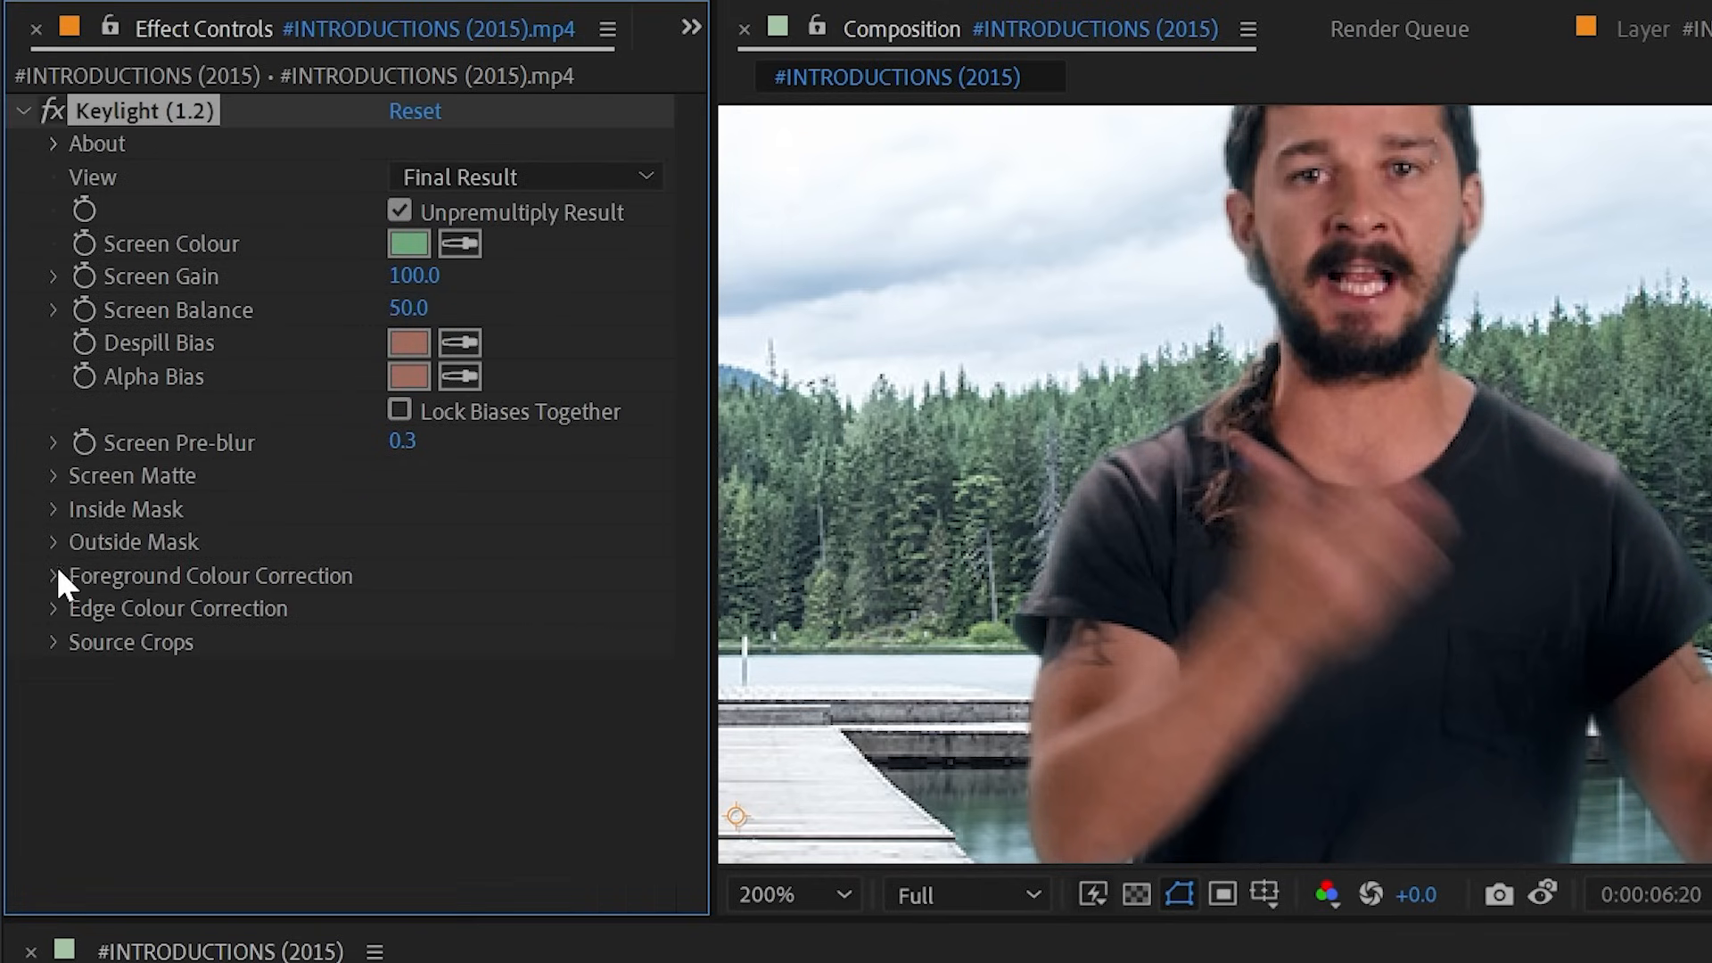
left_click(51, 644)
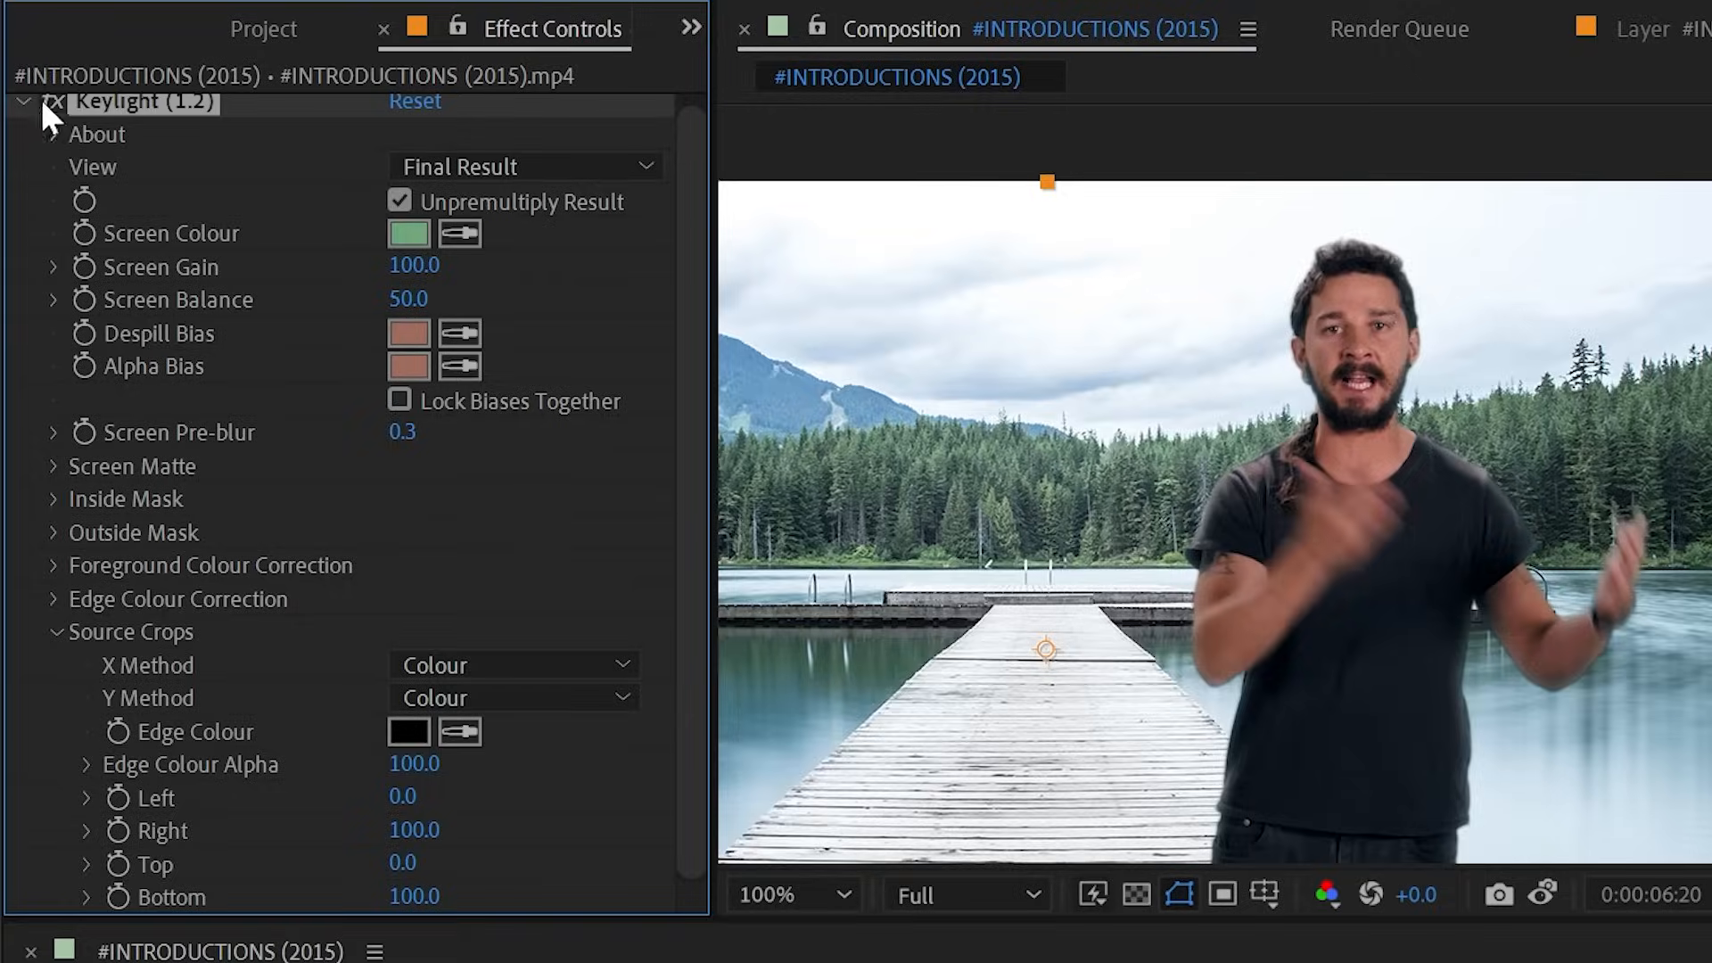
left_click(52, 103)
scroll(1241, 416, "down", 1)
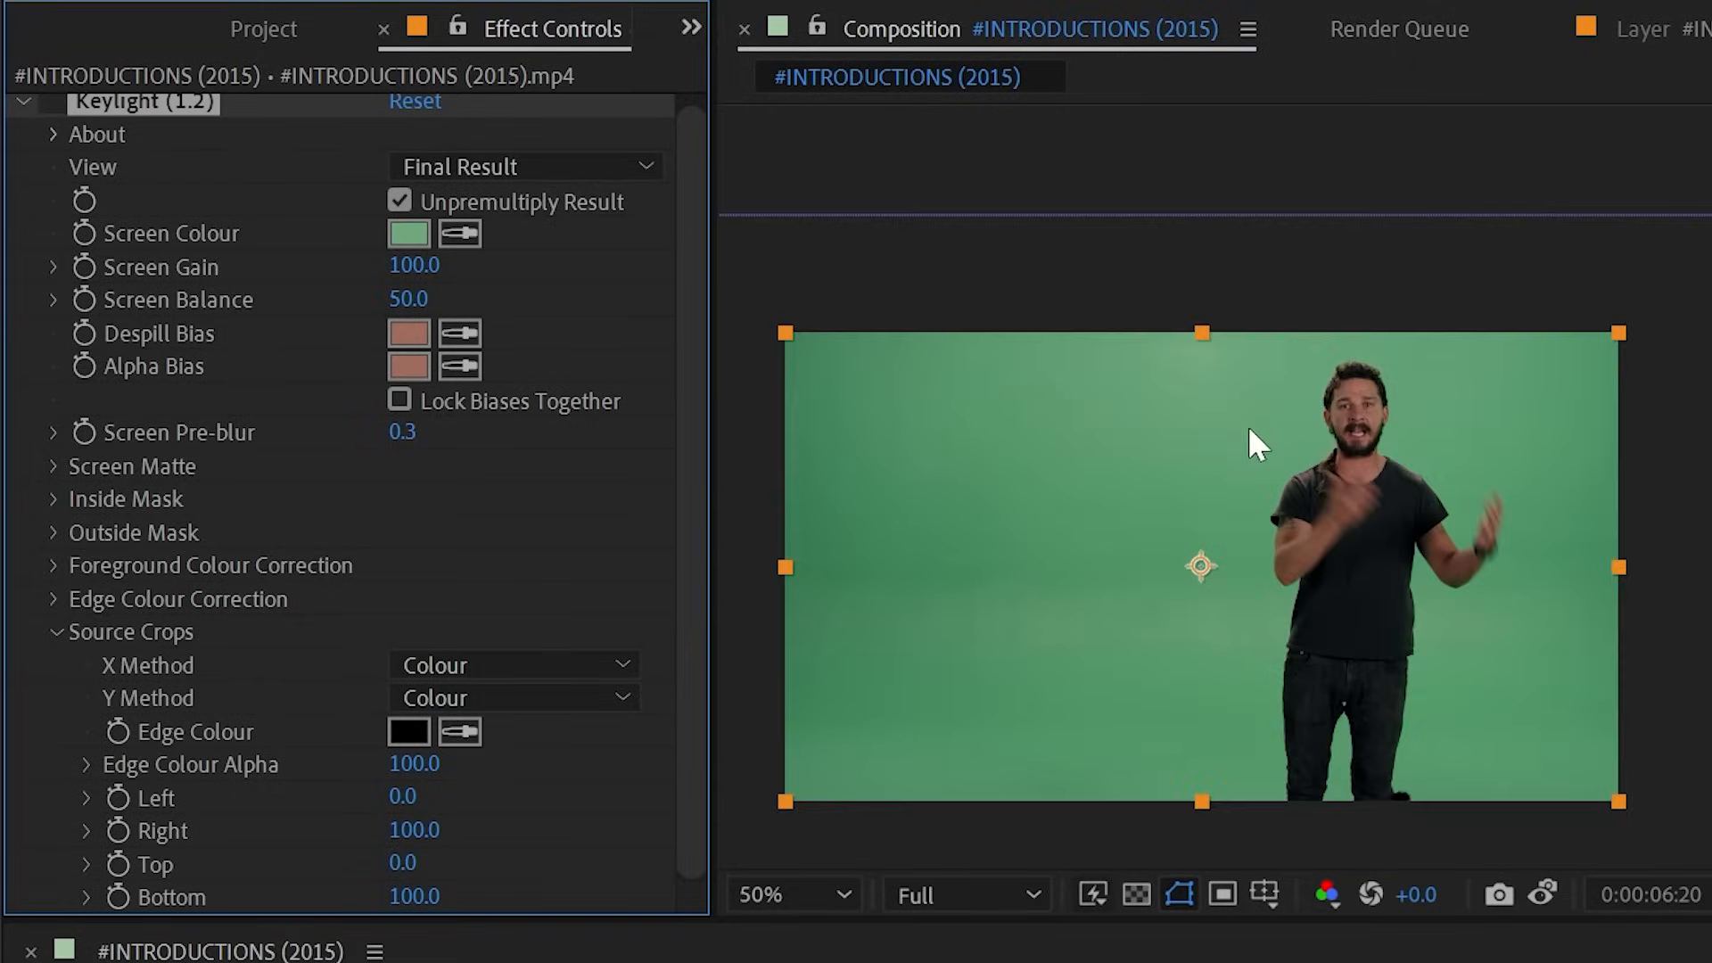
key("space")
left_click_drag(1229, 526, 1355, 469)
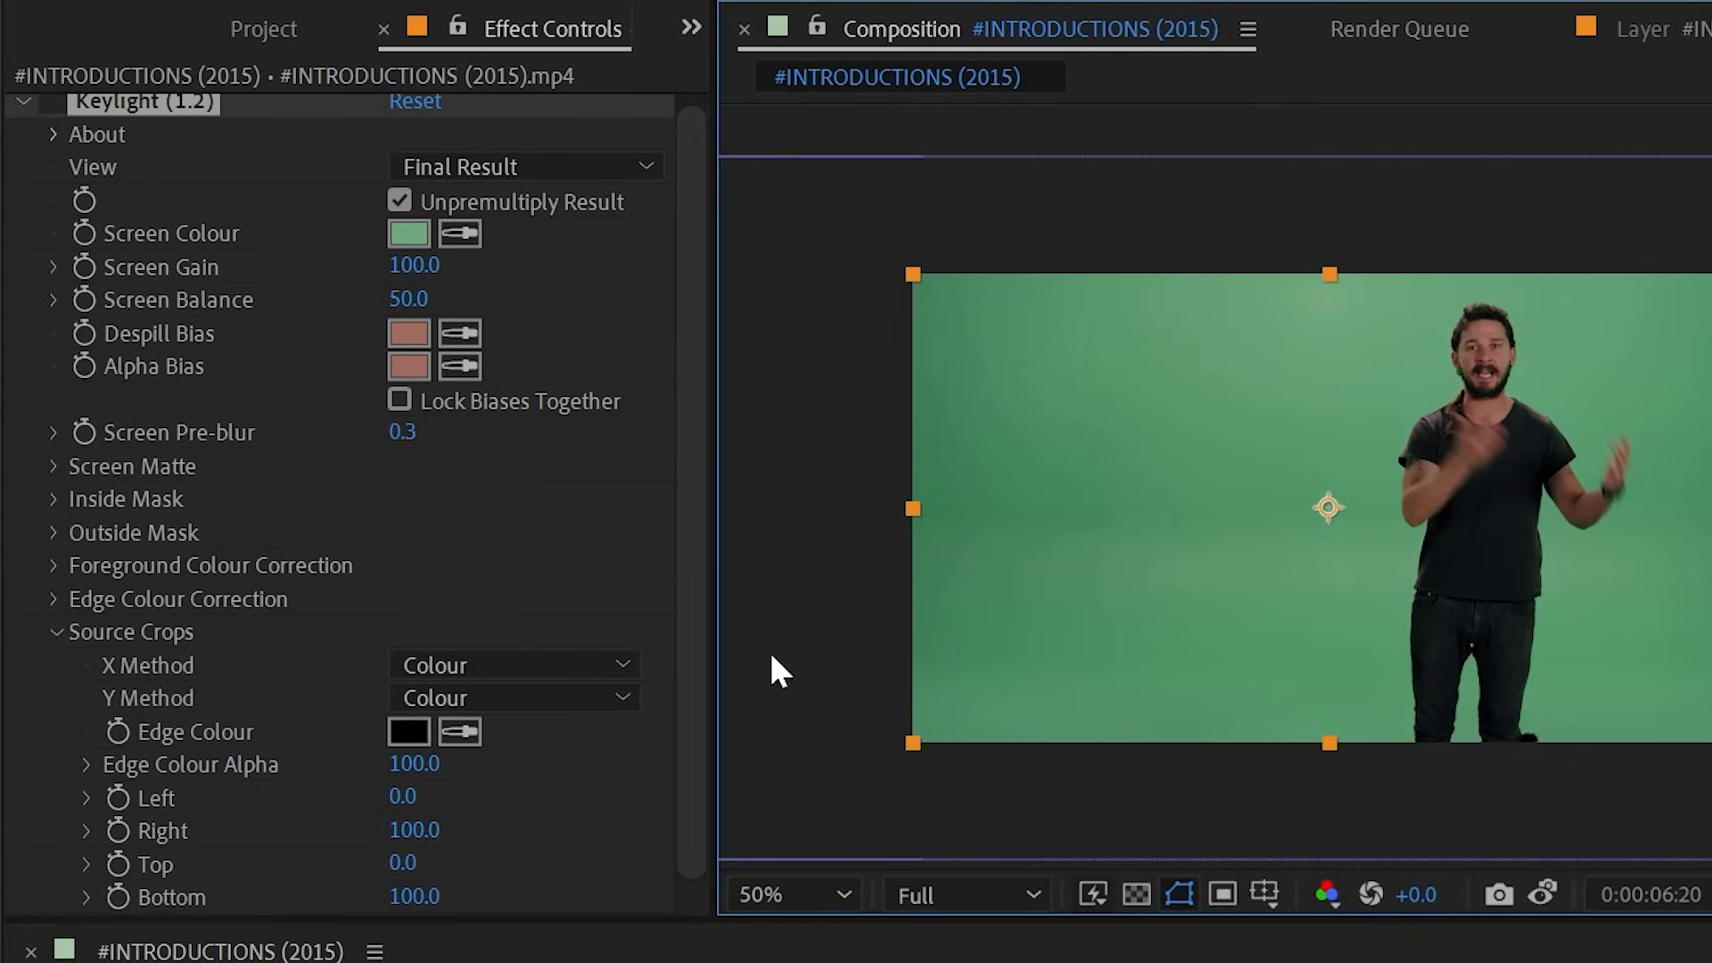
left_click(511, 656)
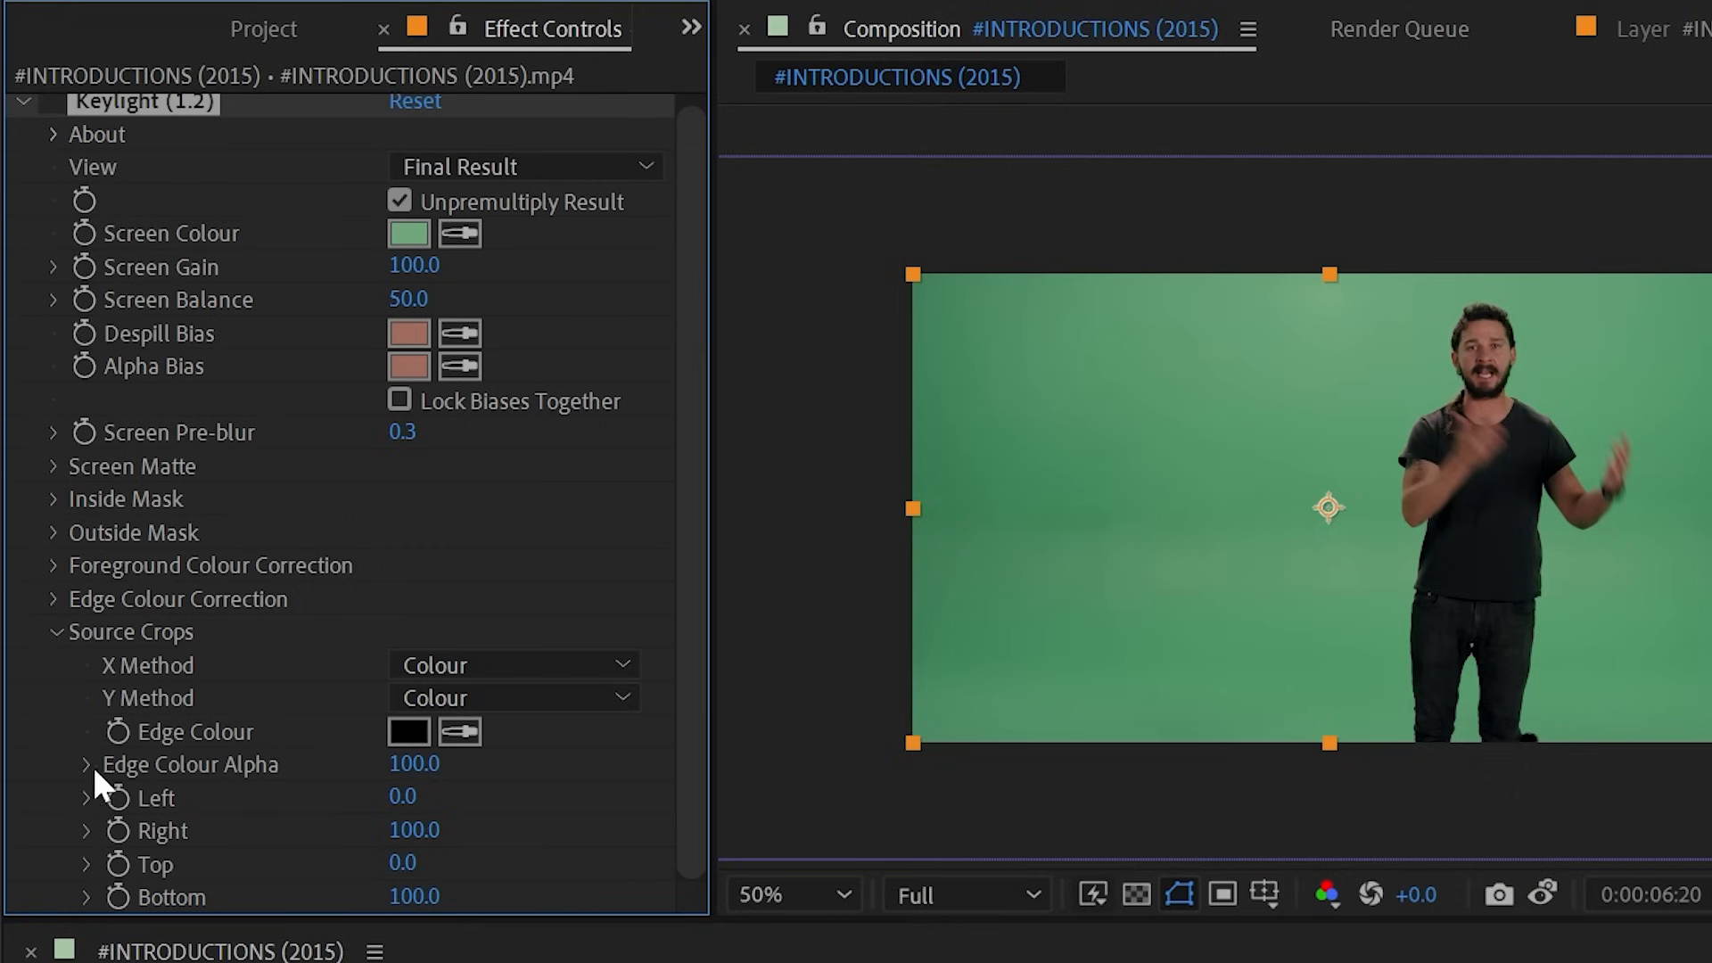
- Turn Keylight back on, switch its View to Source, and set the Left source crop to 36
left_click(57, 100)
left_click(441, 166)
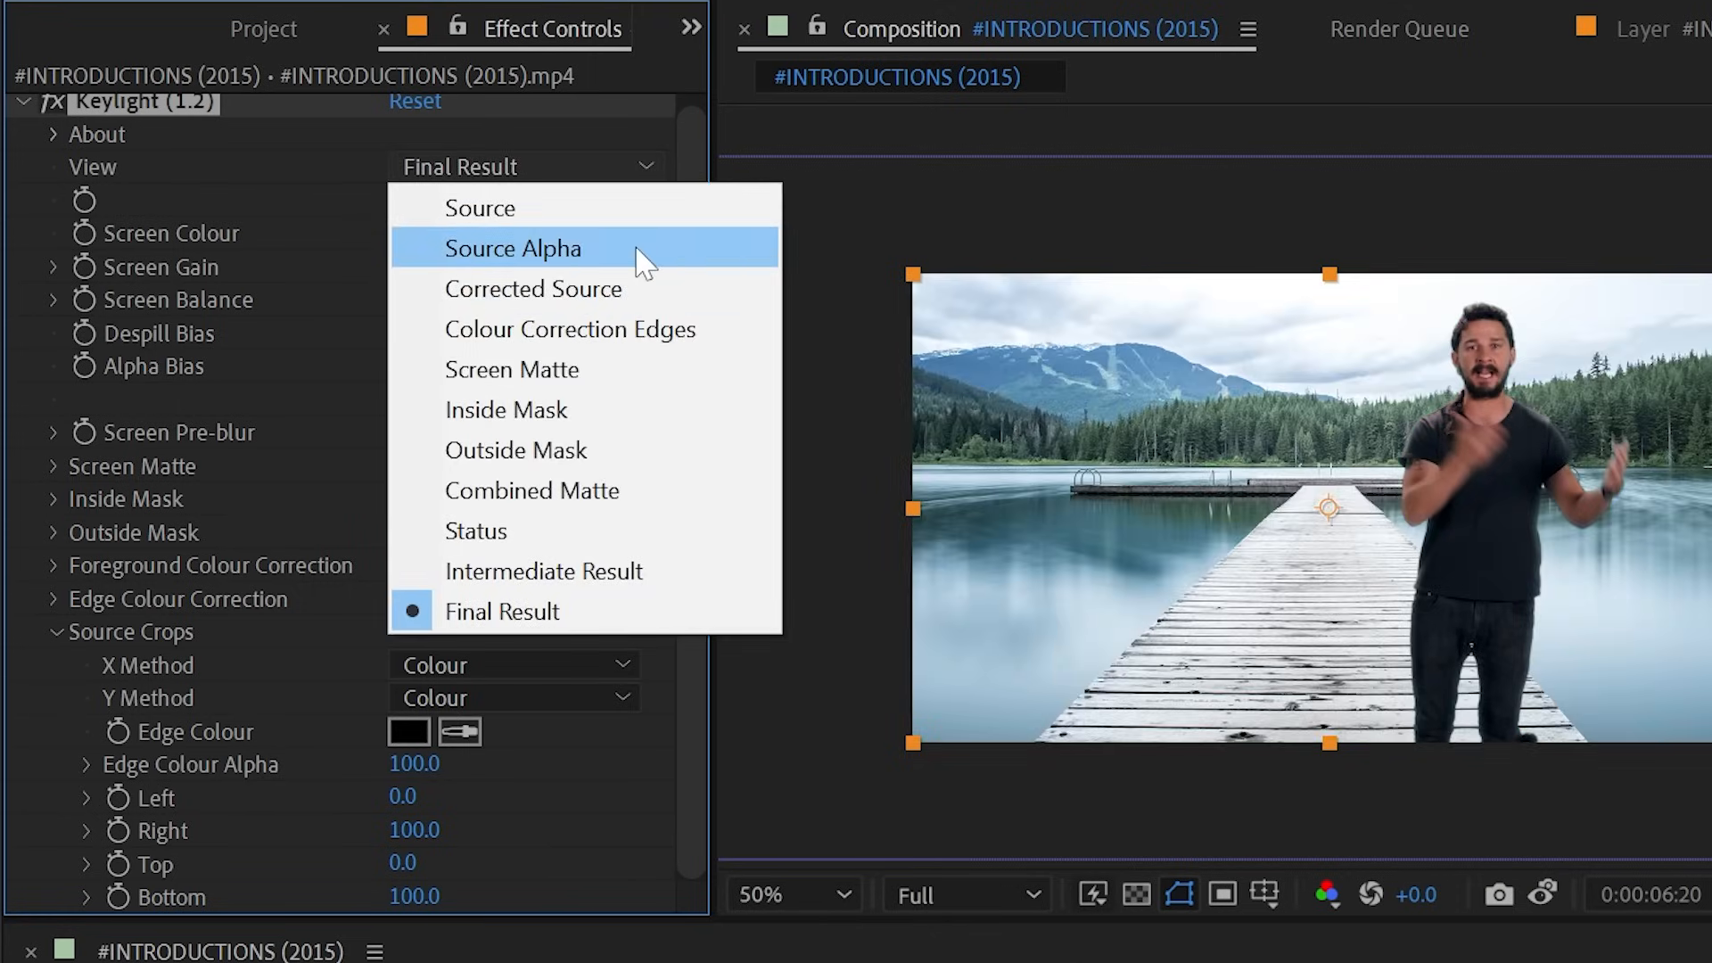
left_click(571, 209)
left_click_drag(398, 811, 746, 772)
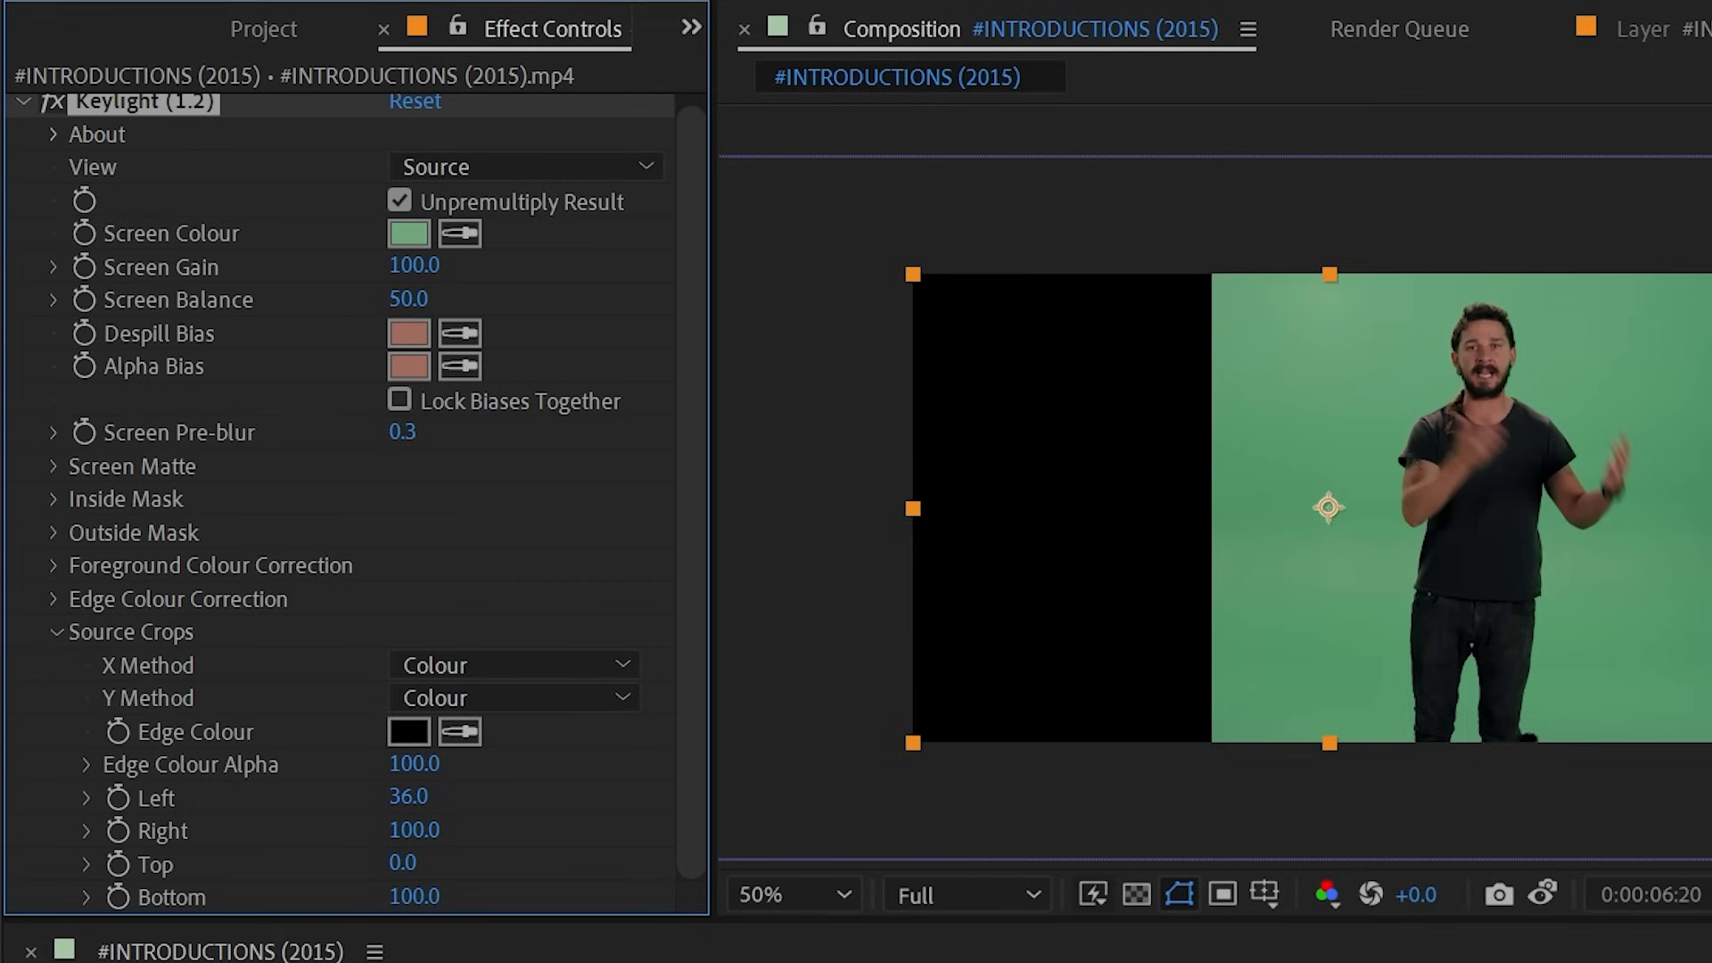
- Toggle the footage layer's visibility off and on, and try source crops of Right 88, Top 8 and Bottom 87
left_click(25, 961)
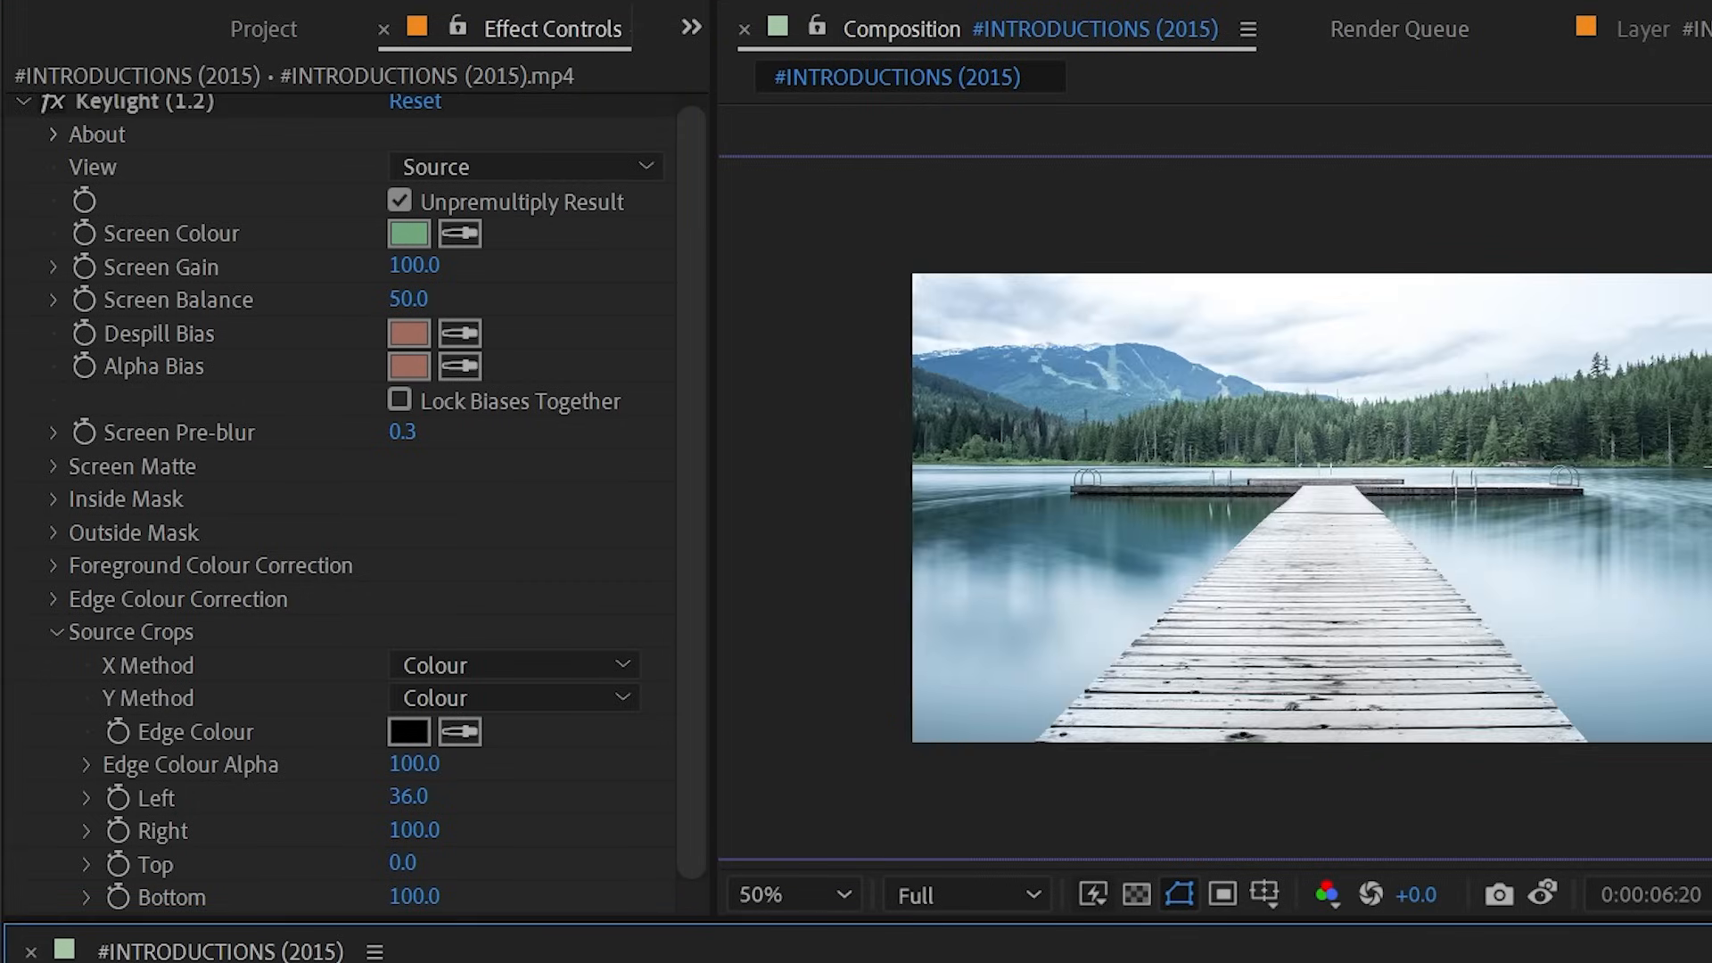
left_click(25, 961)
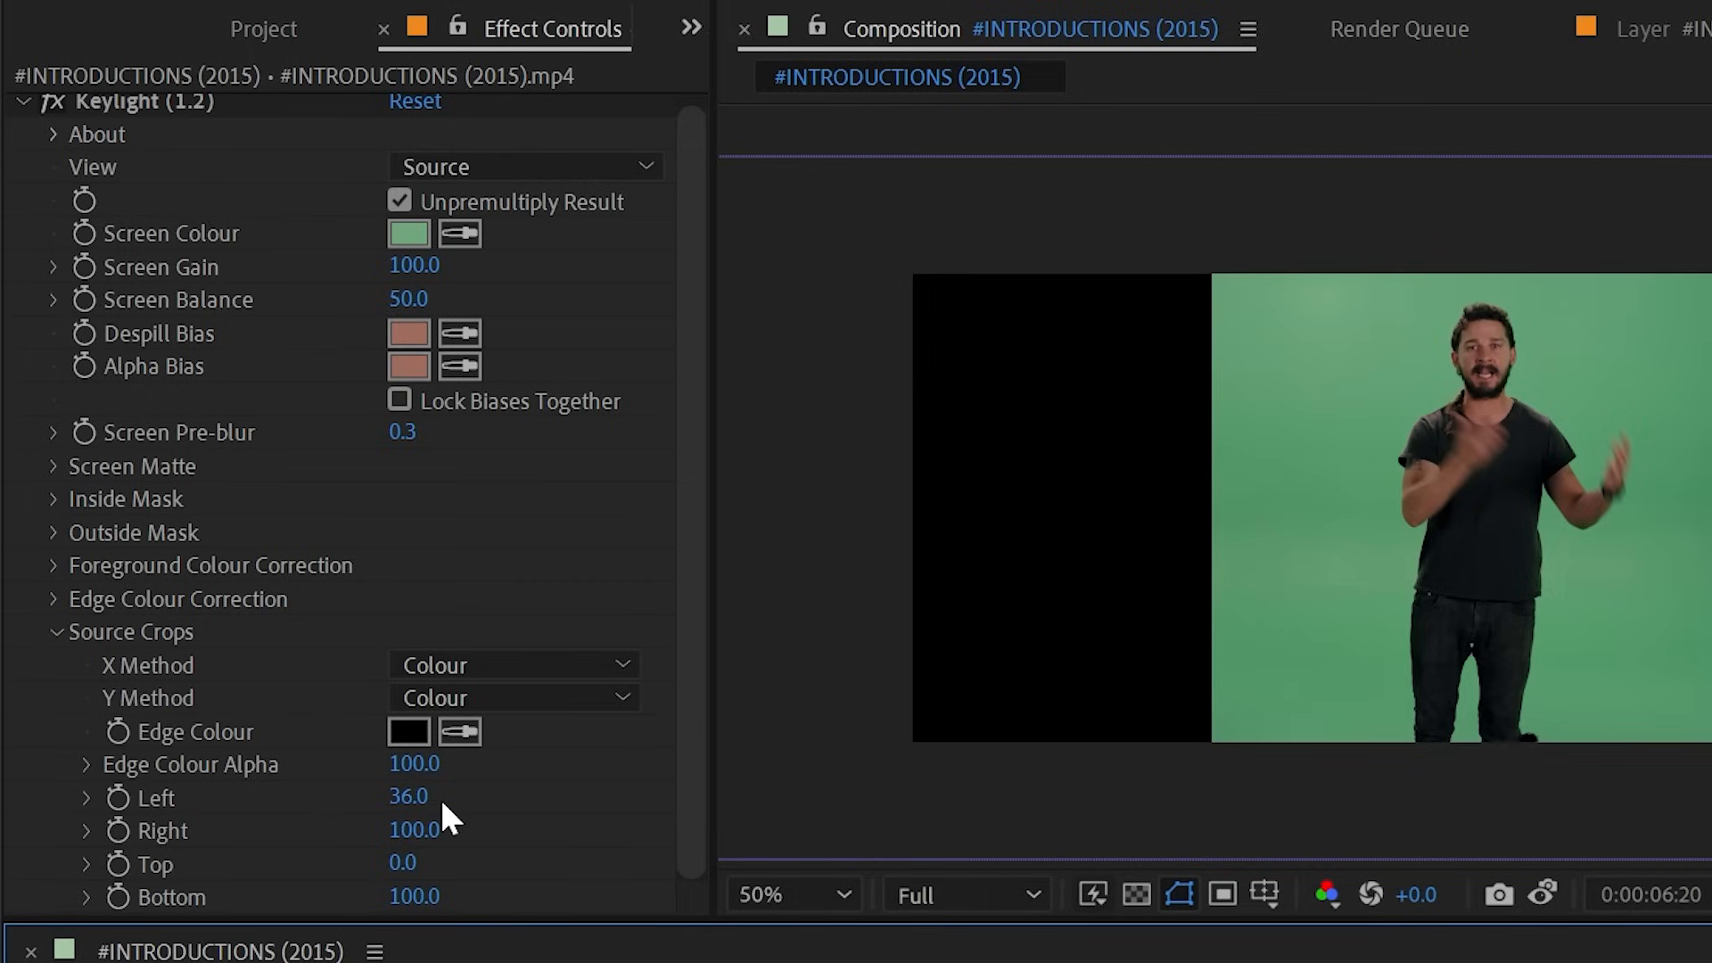
left_click_drag(413, 827, 441, 896)
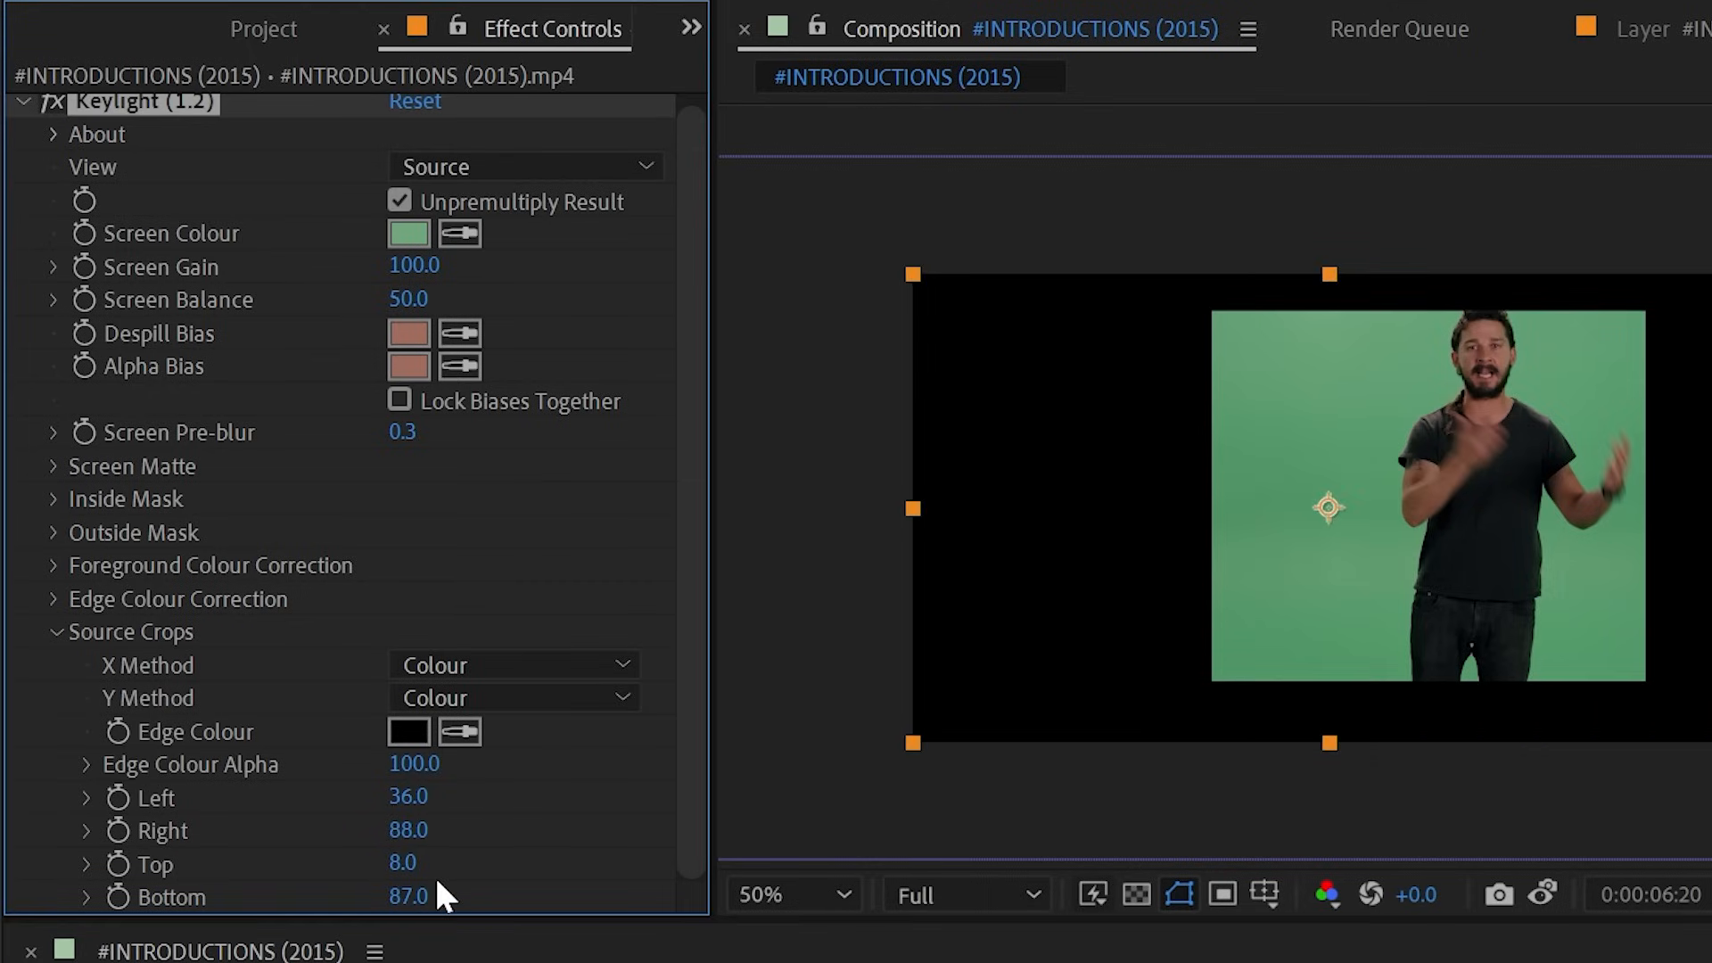
- Undo the Right, Top and Bottom source crop changes and set the Left crop to 0
key("ctrl+z")
key("ctrl+z")
key("ctrl+z")
key("ctrl+z")
key("ctrl+z")
key("ctrl+z")
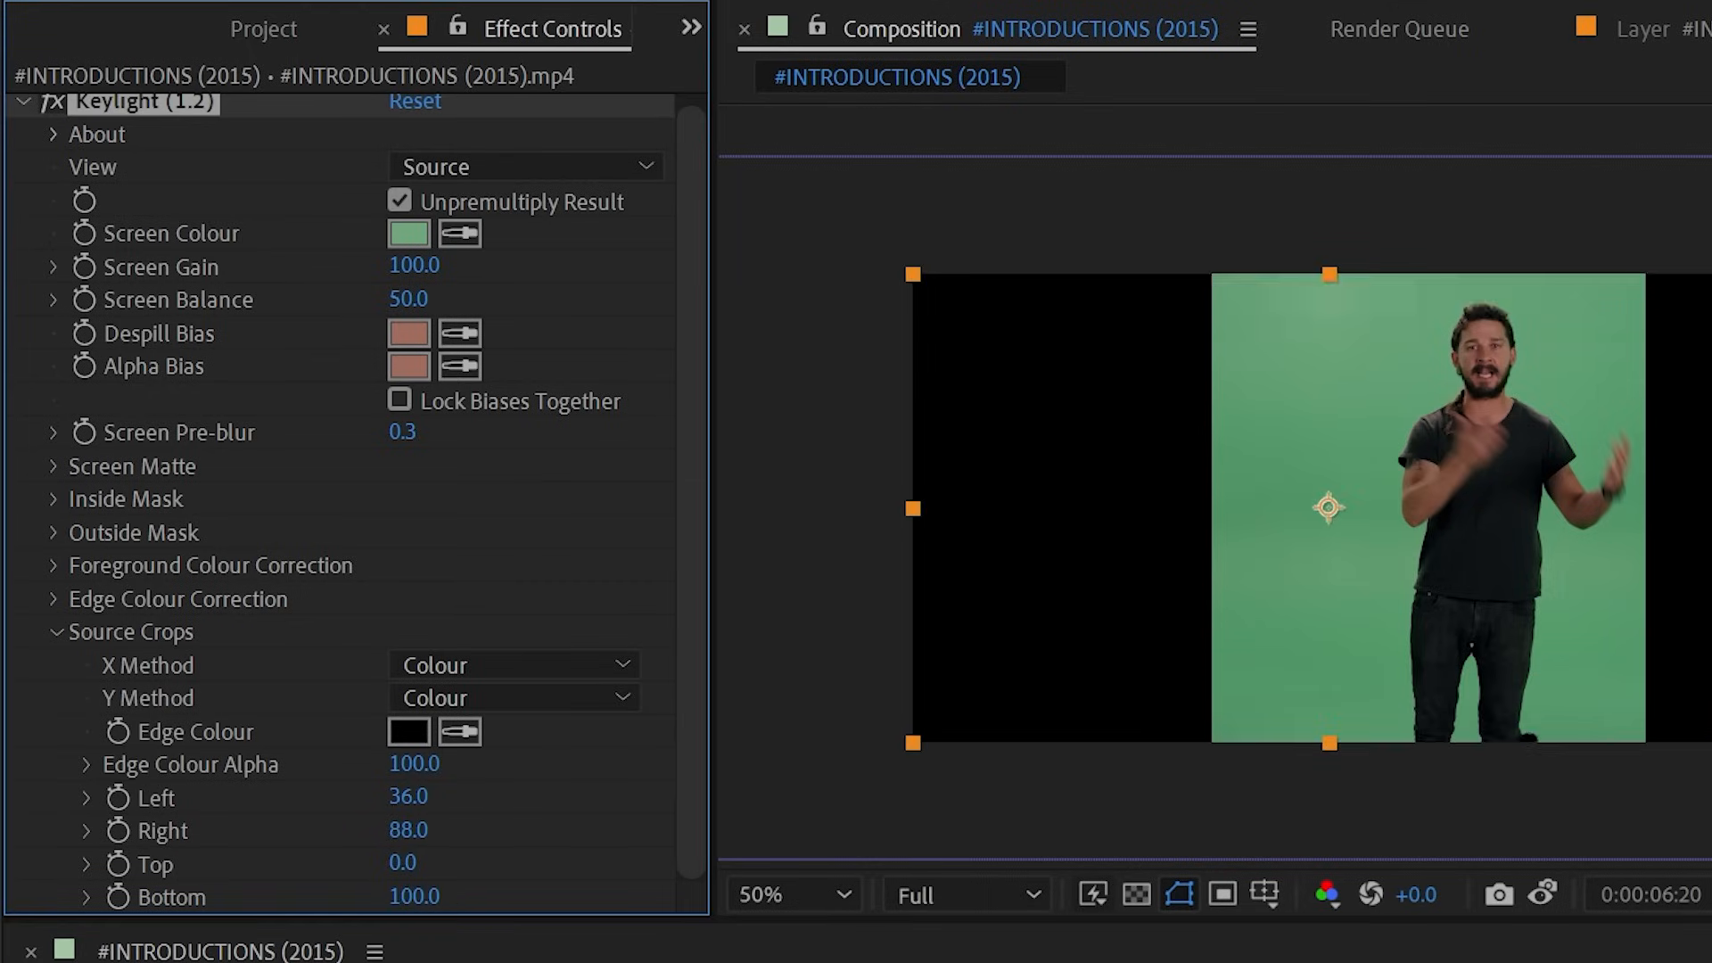
key("ctrl+z")
key("ctrl+shift+z")
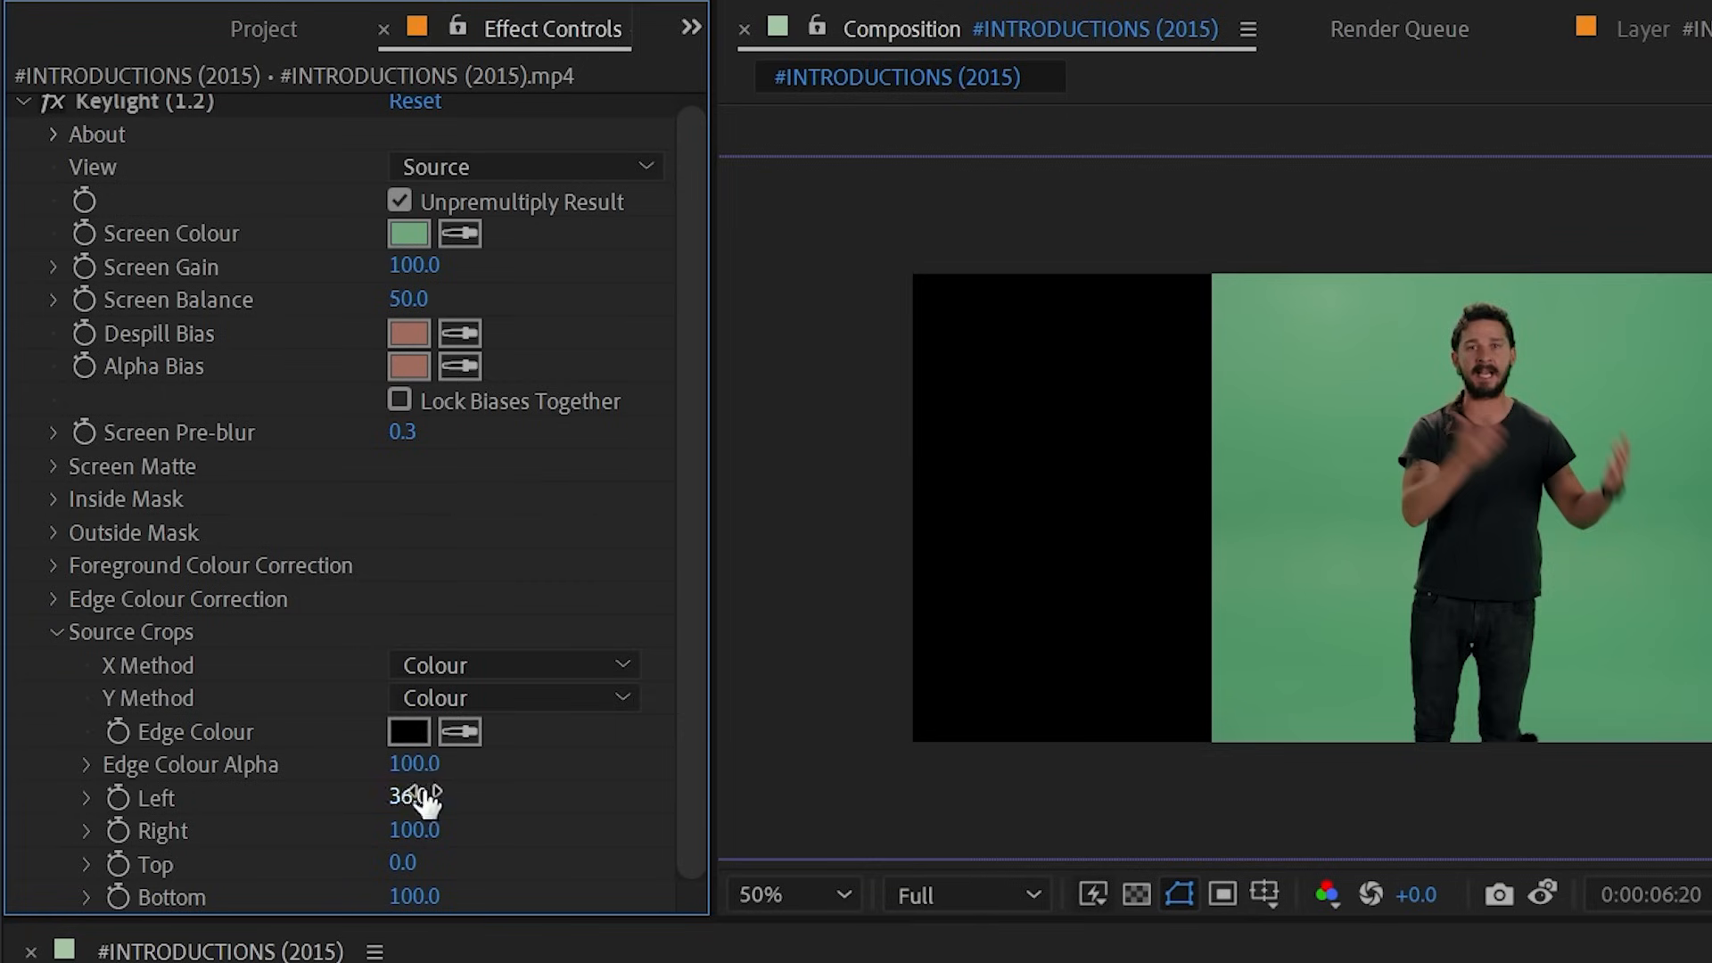
left_click_drag(426, 797, 322, 799)
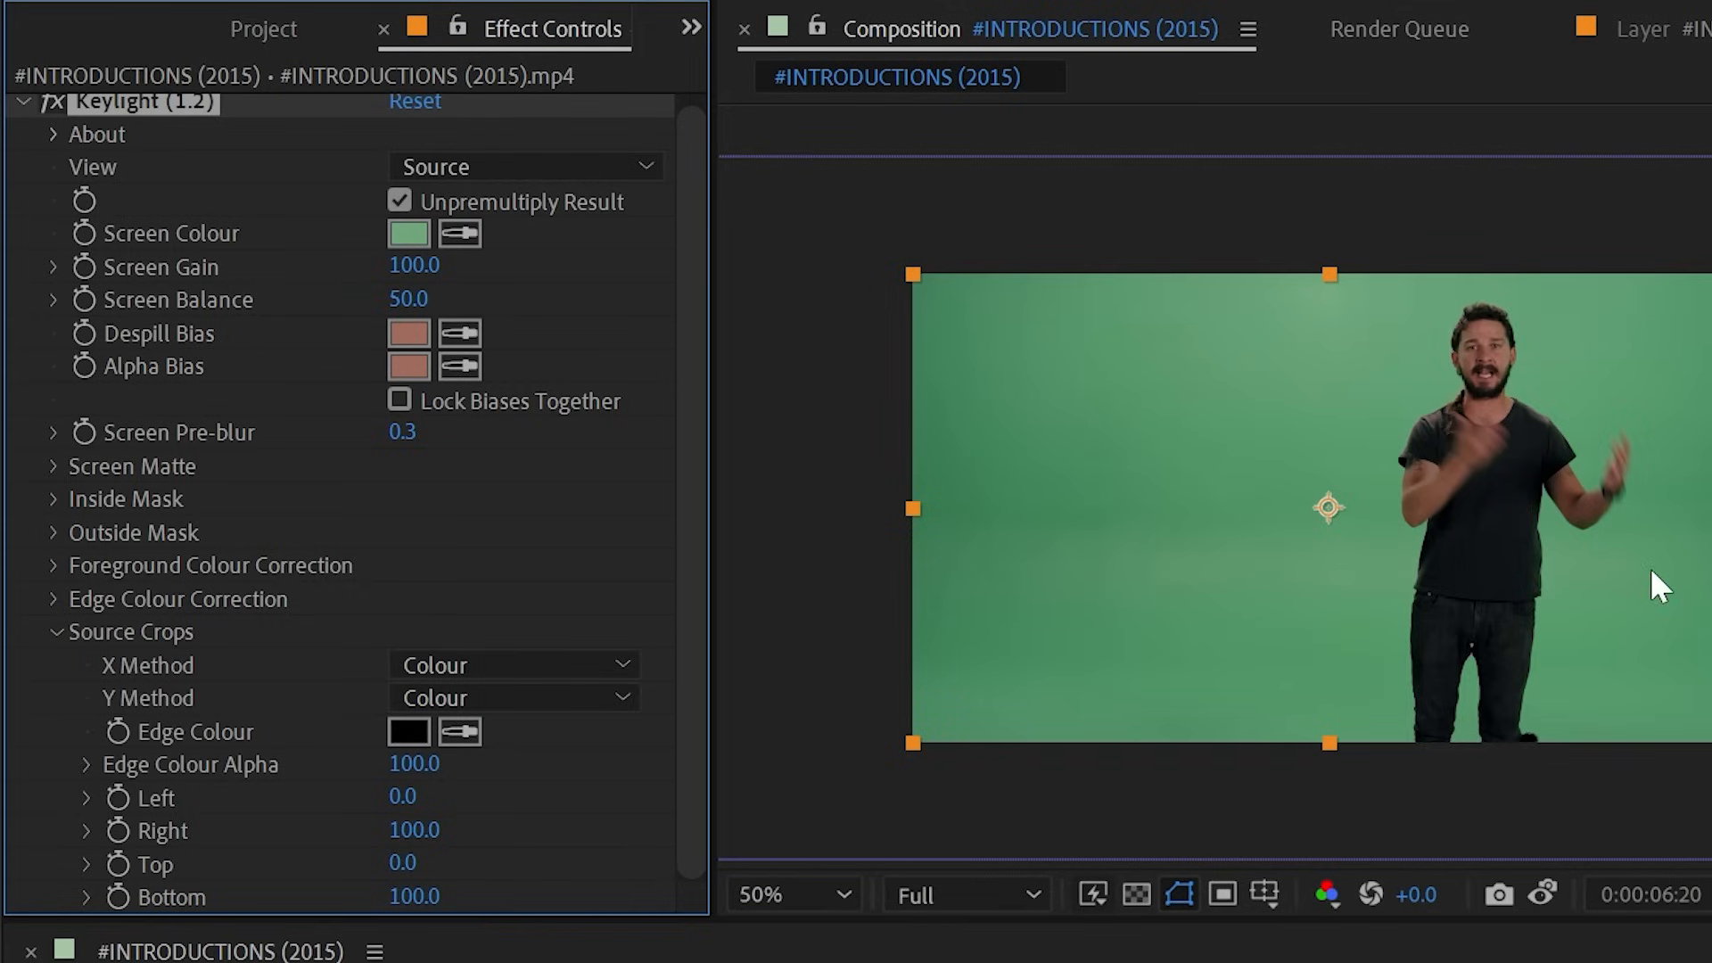
- Set the Left source crop to 4.8 and Top to 3, and try an Edge Colour Alpha of 0
left_click_drag(392, 803, 491, 804)
left_click_drag(406, 860, 468, 859)
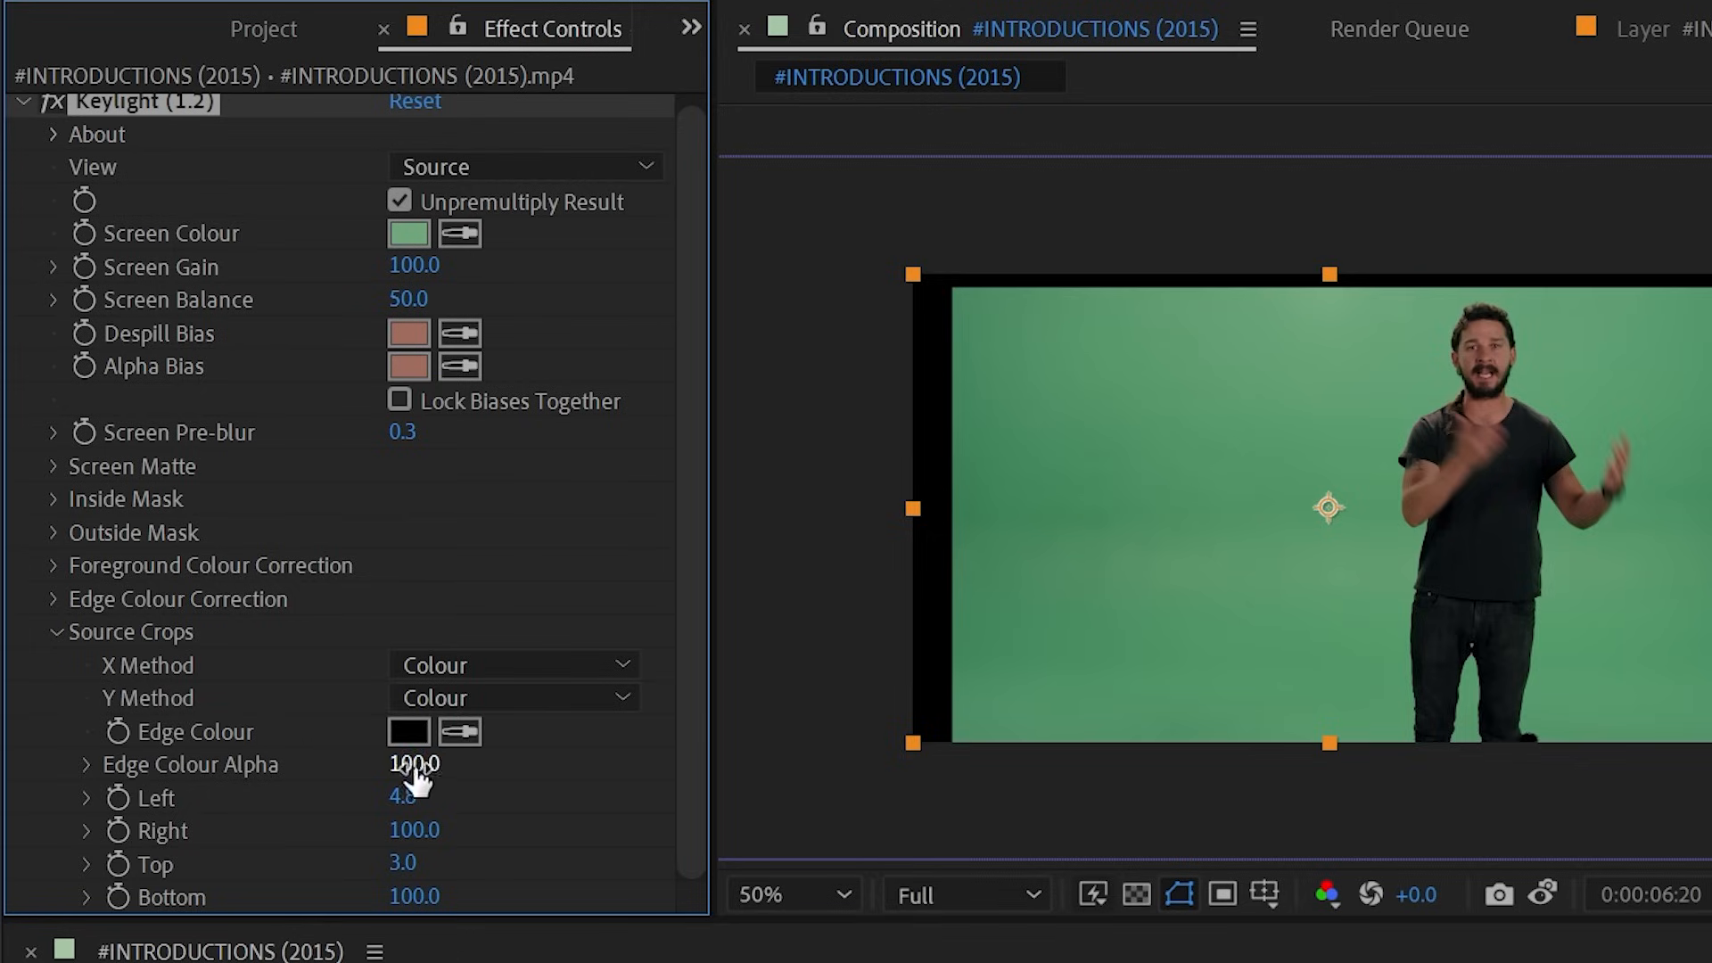
left_click_drag(420, 768, 107, 780)
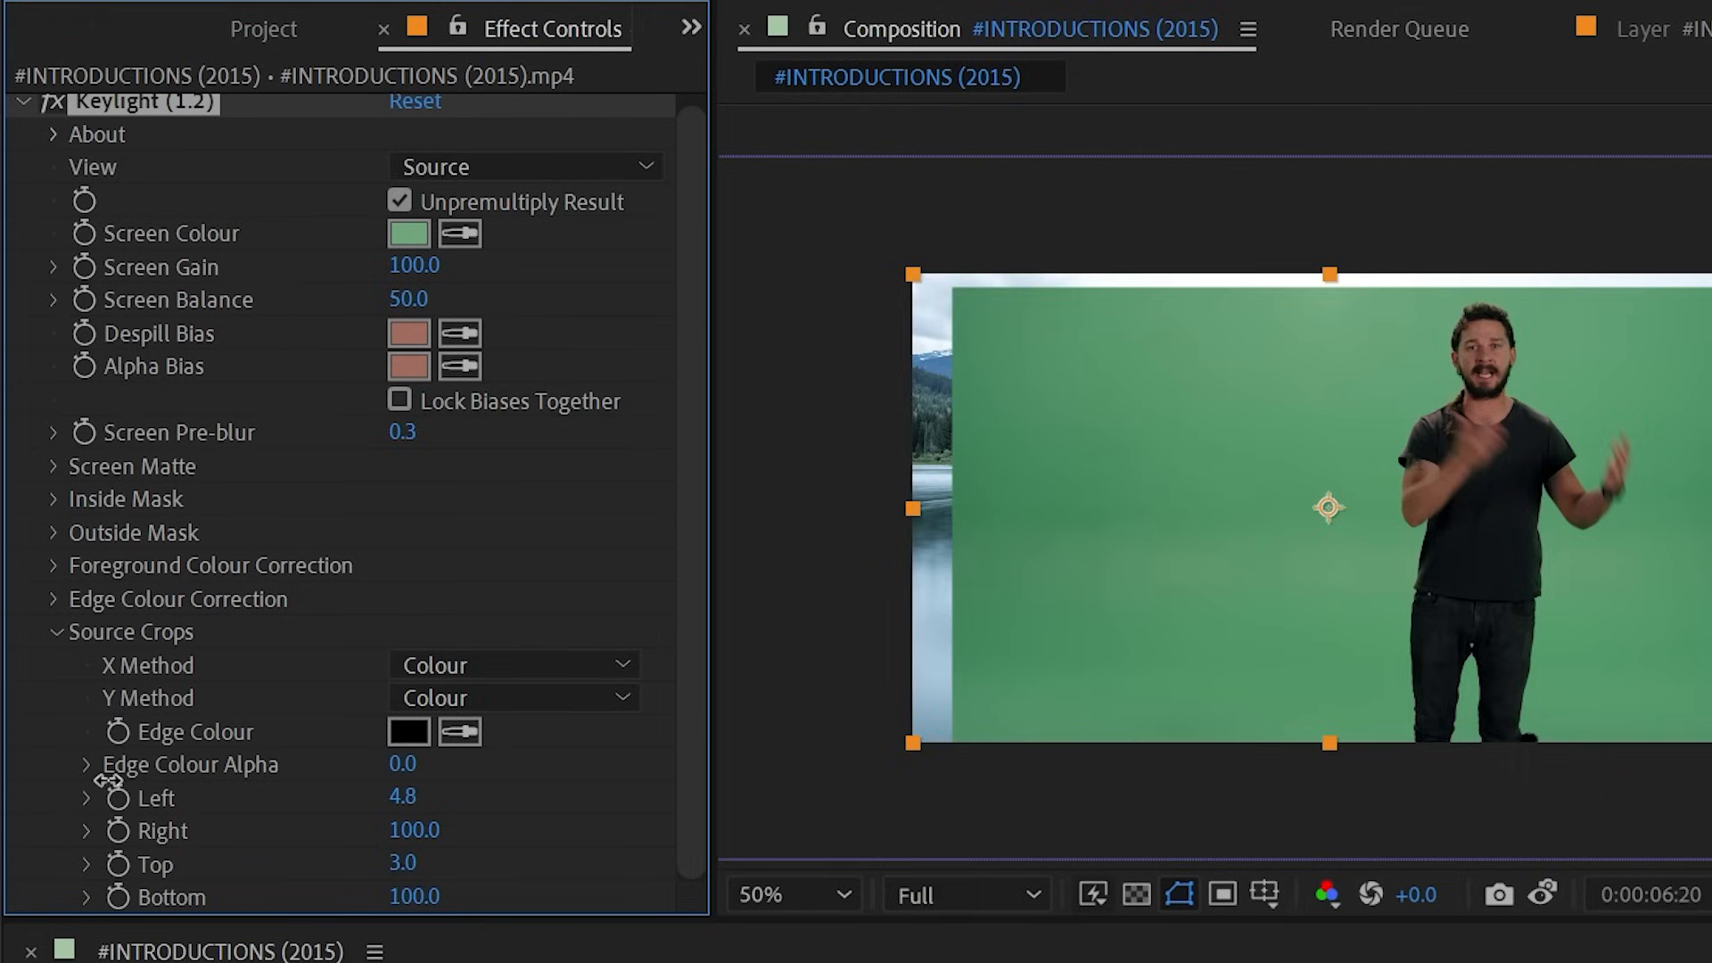
key("ctrl+z")
- Preview white (FFFFFF) as the Edge Colour of the cropped borders without keeping it
left_click(408, 731)
left_click_drag(423, 629, 320, 486)
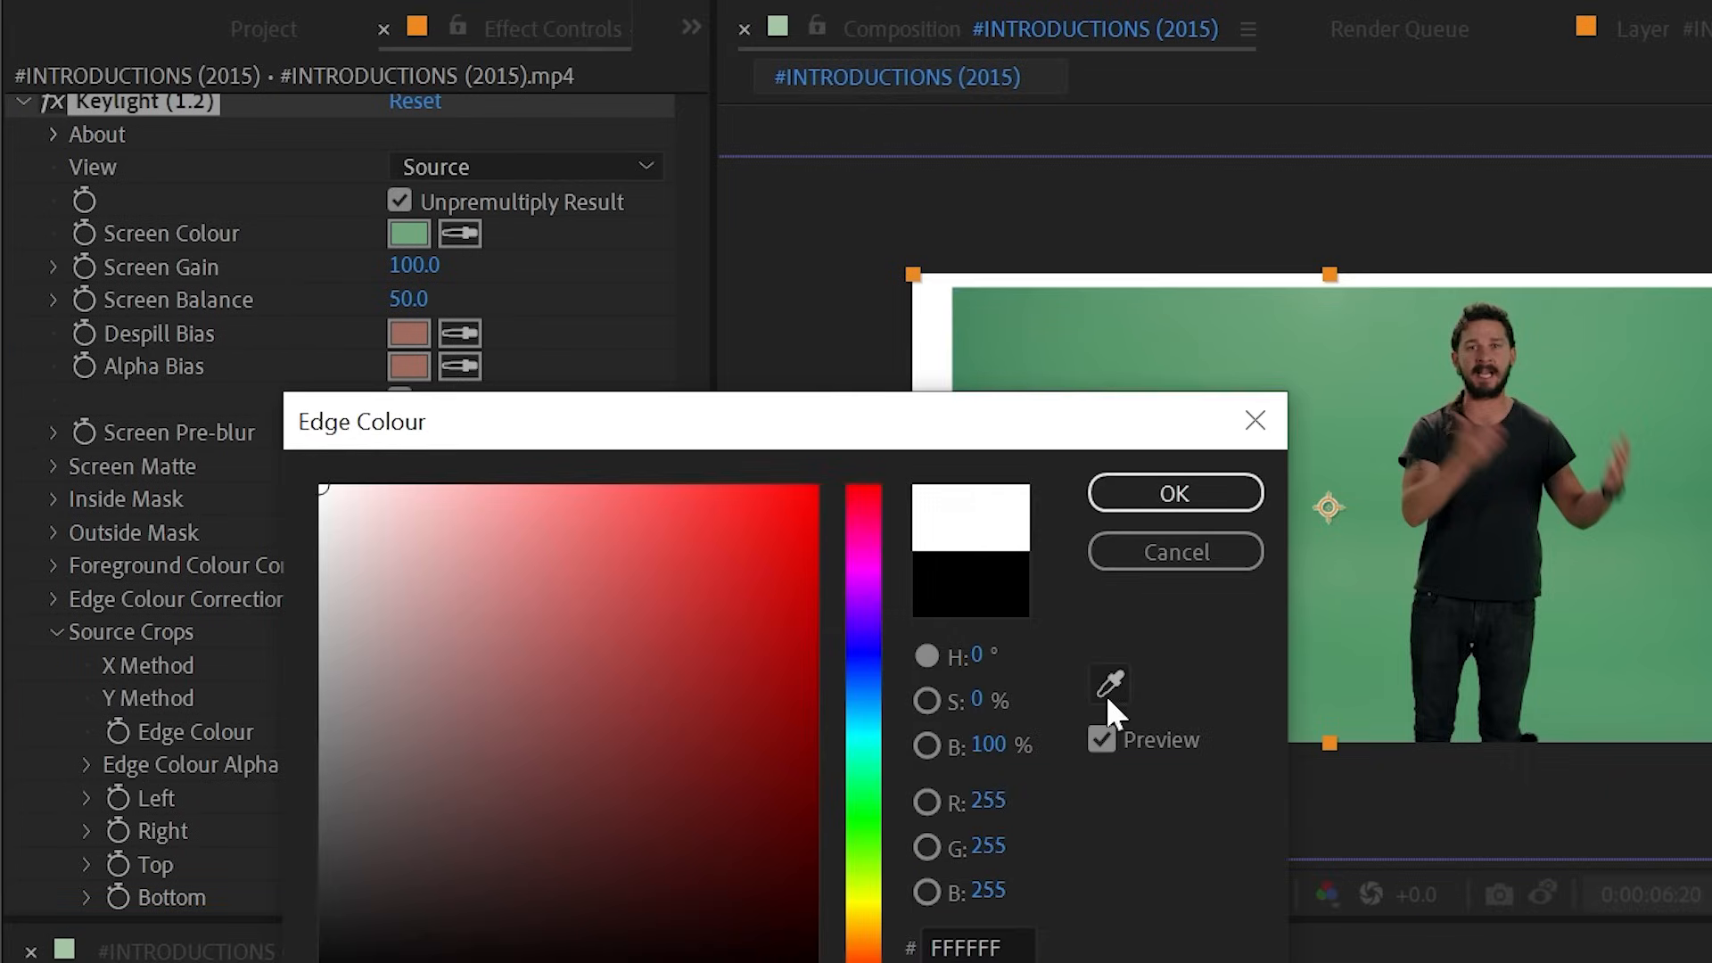
left_click(1203, 567)
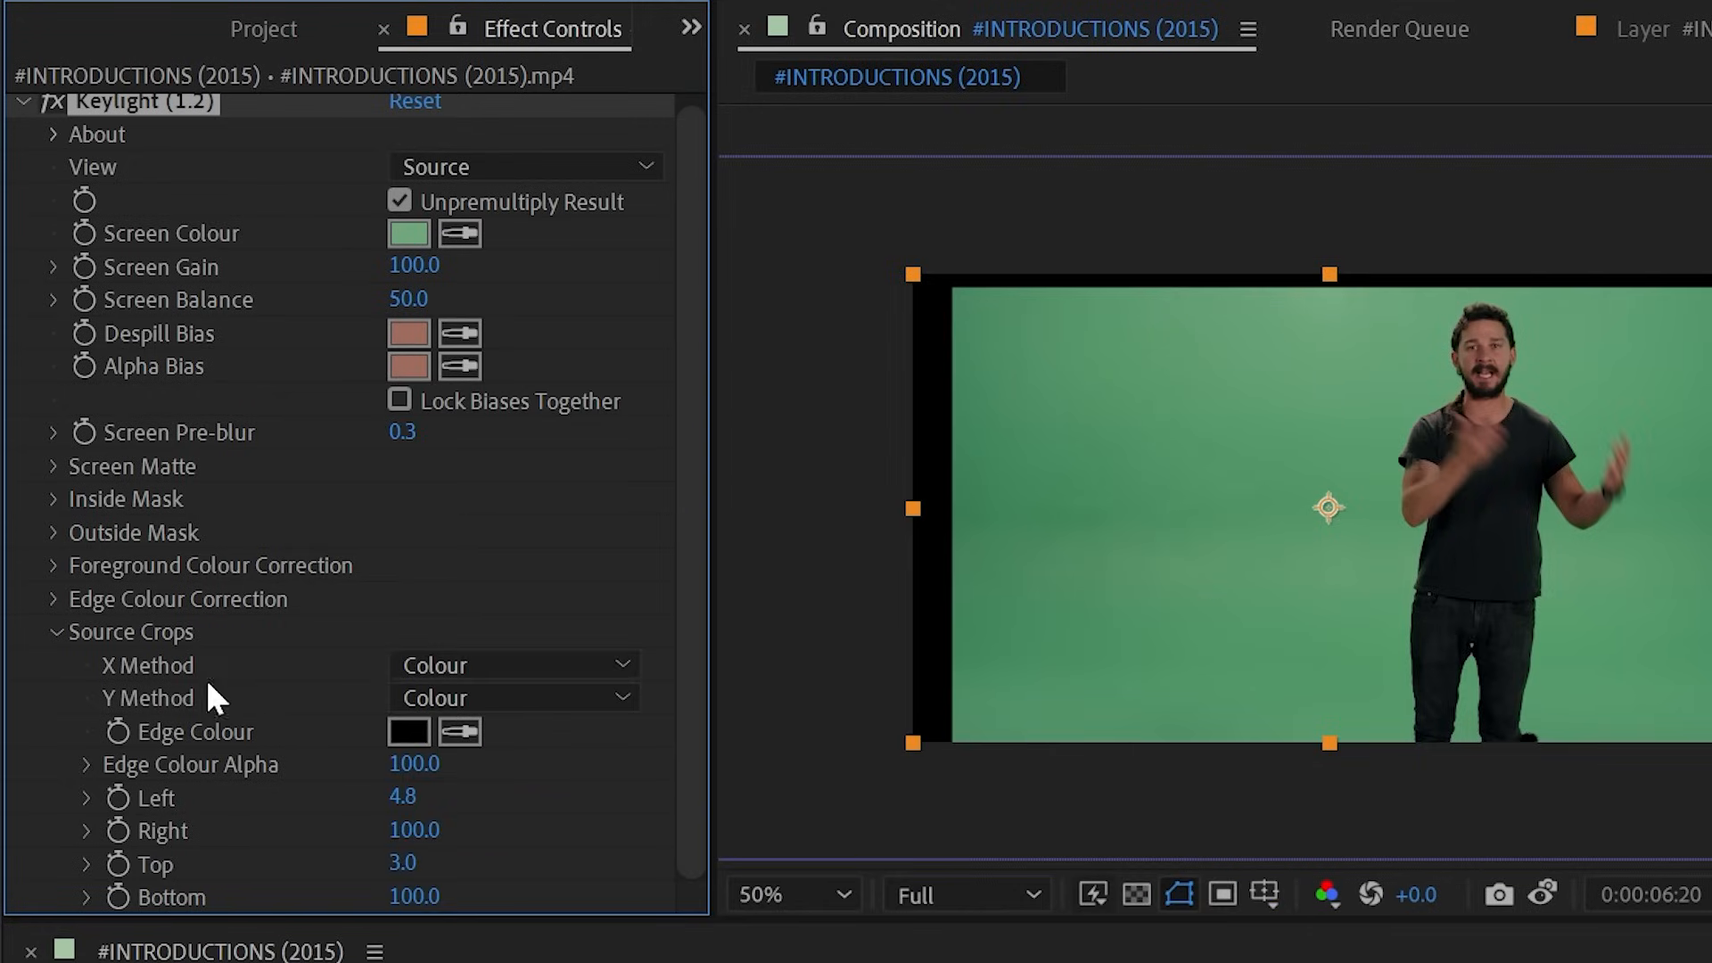
- Set the source crop X Method to Repeat and the Right crop to 69, and inspect the cropped edge on the subject
left_click(437, 697)
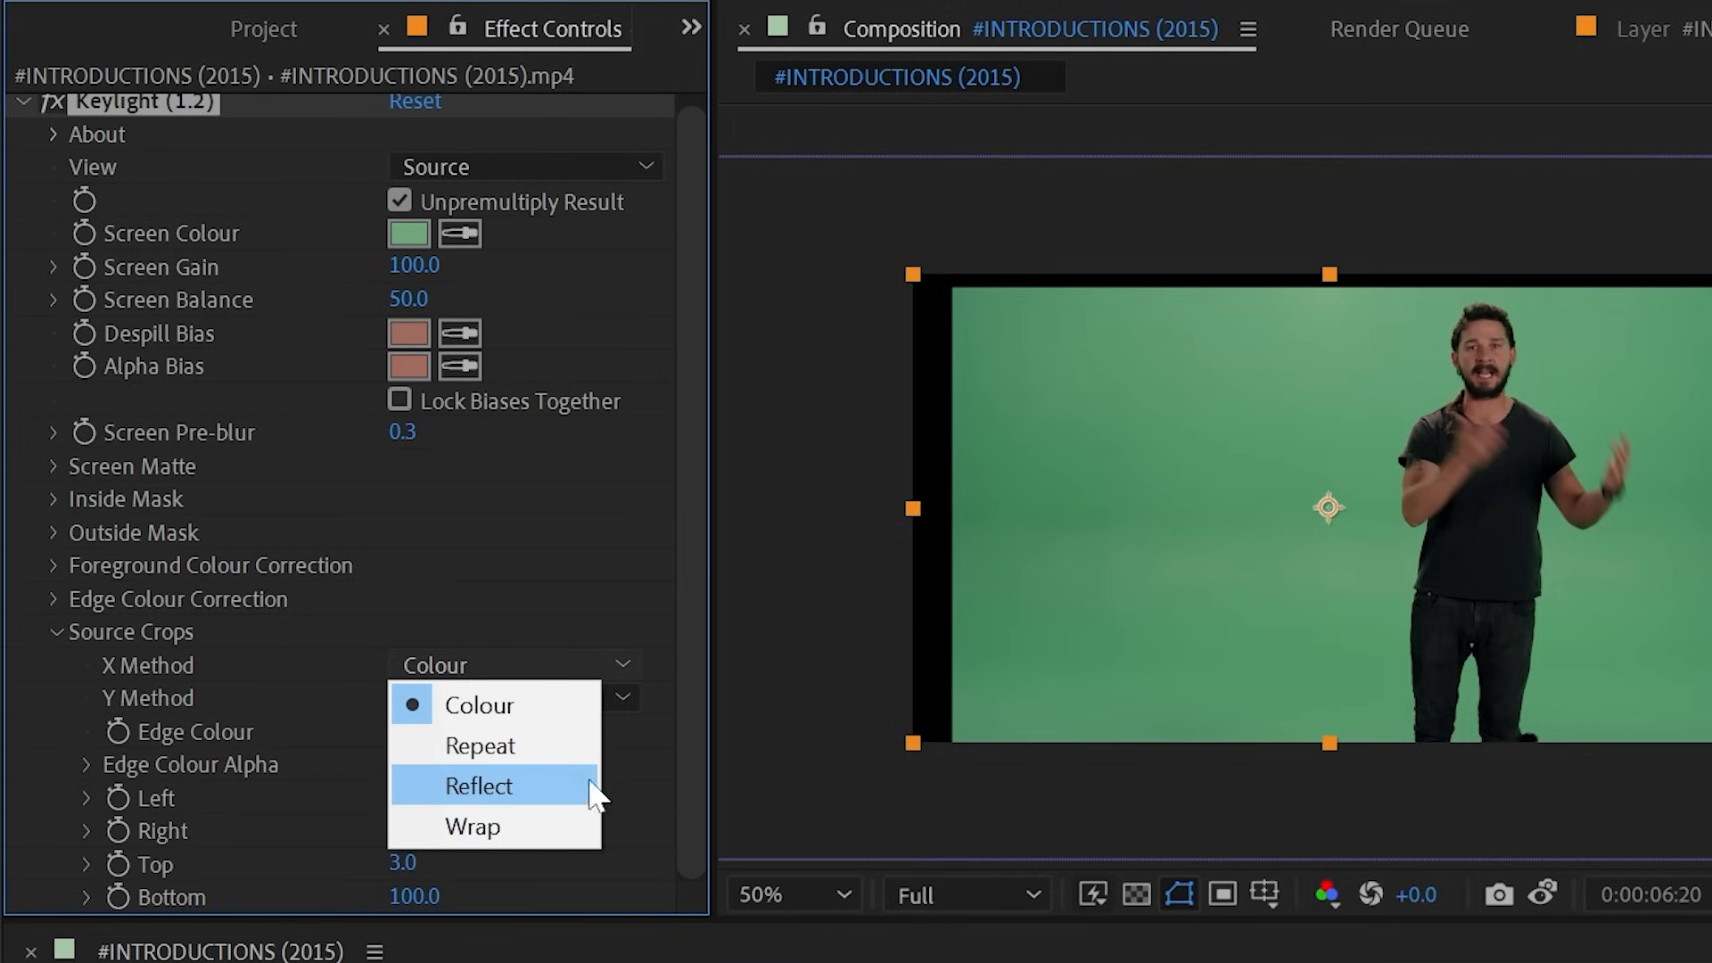
left_click(560, 754)
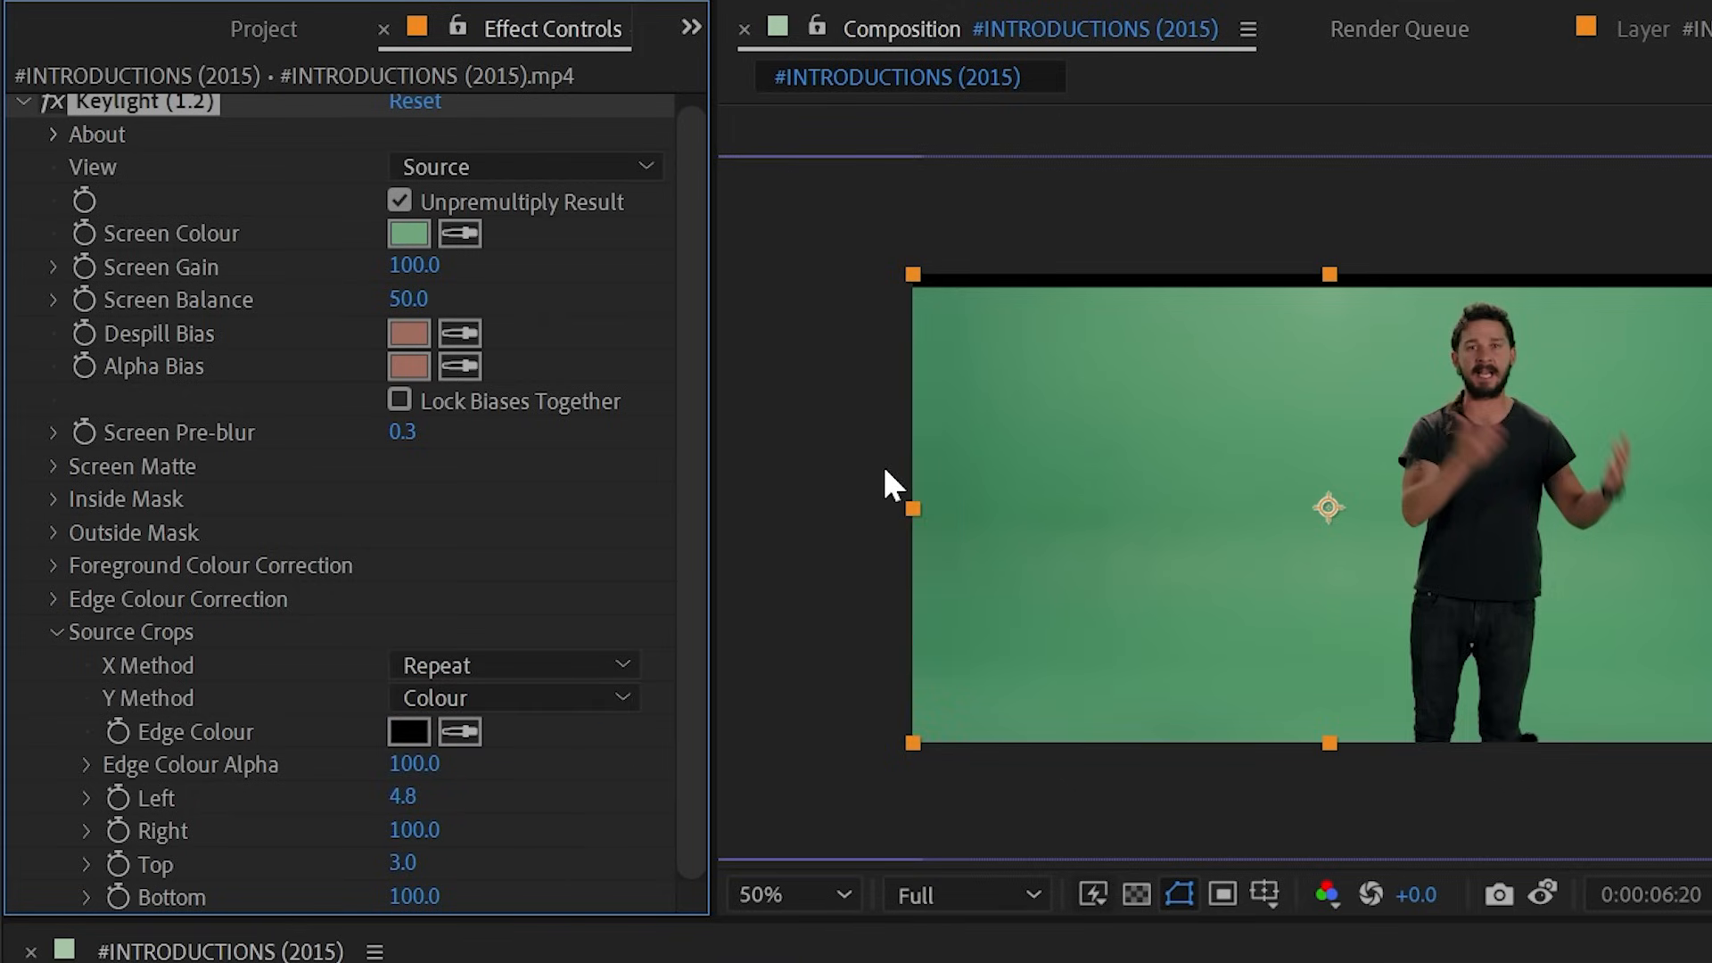
scroll(947, 420, "up", 4)
scroll(947, 420, "down", 4)
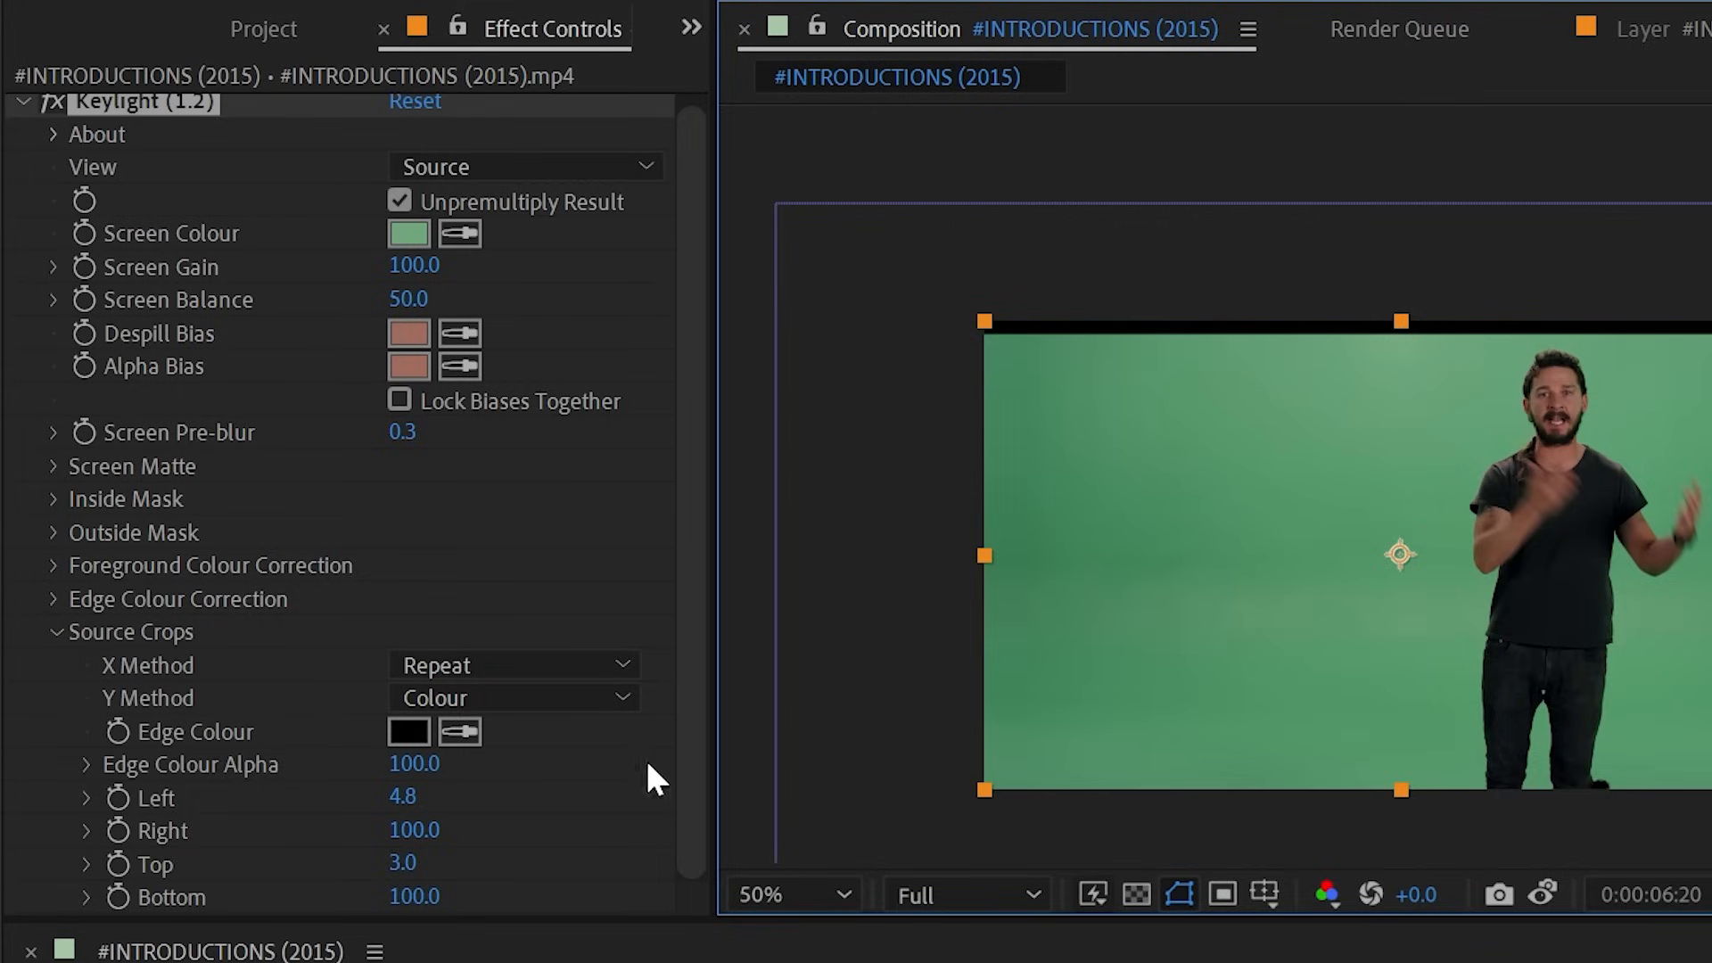
left_click_drag(419, 832, 363, 843)
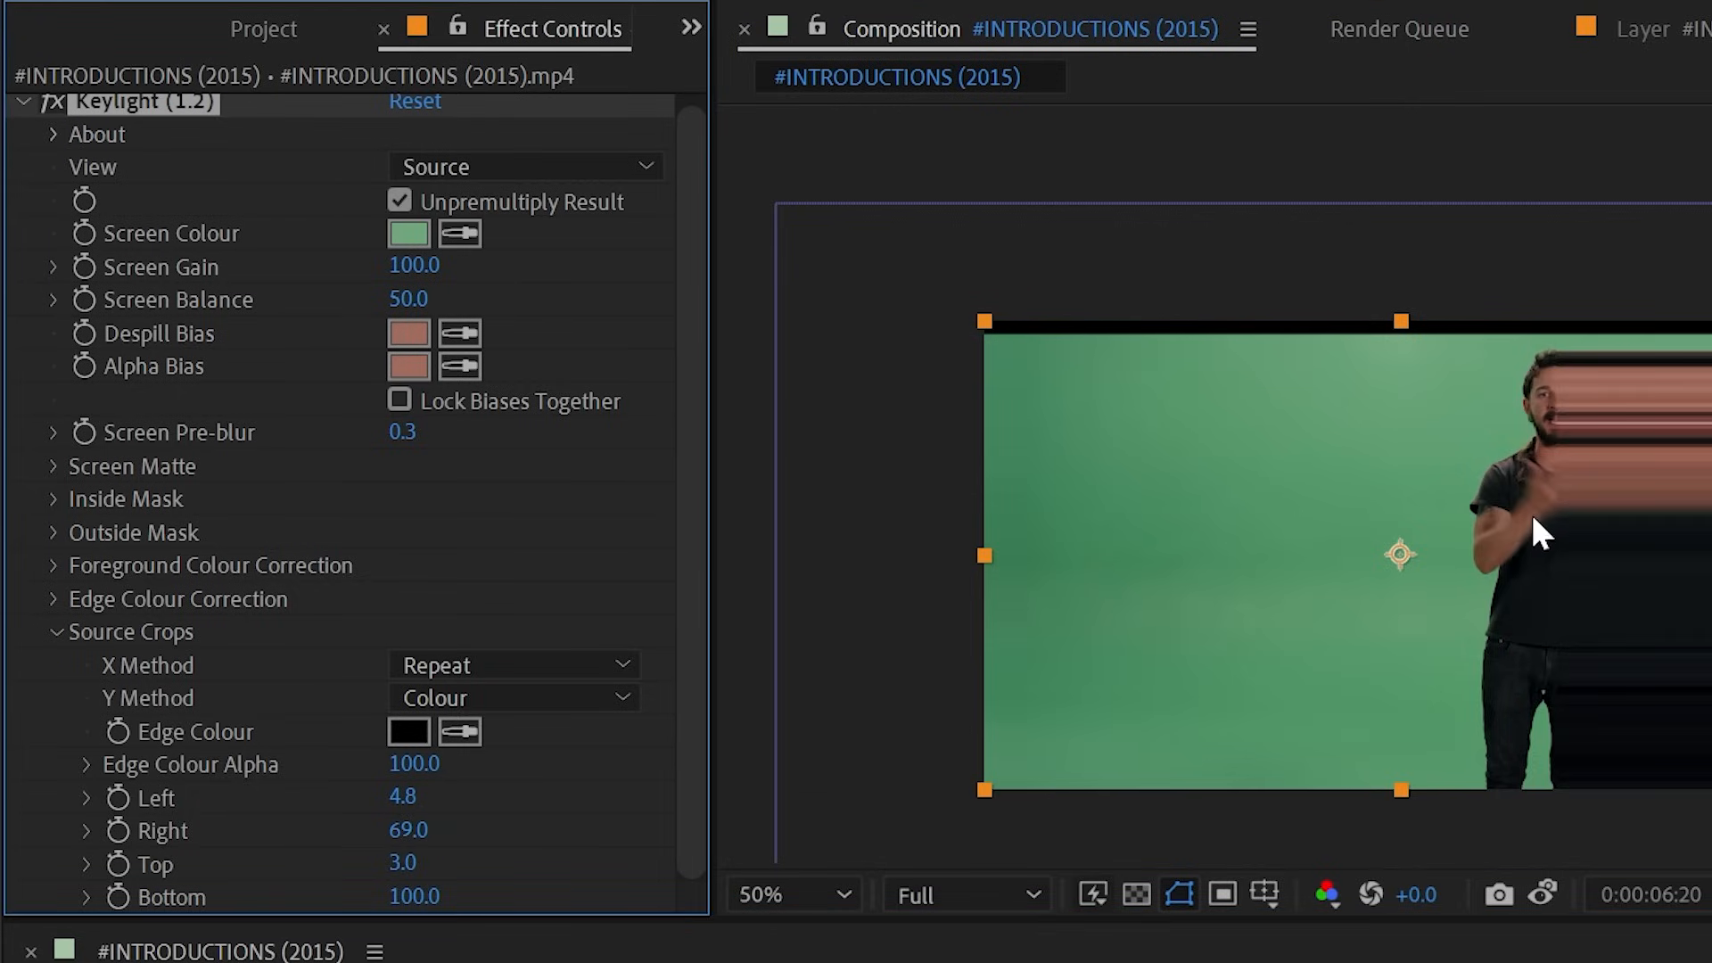
scroll(1533, 510, "up", 2)
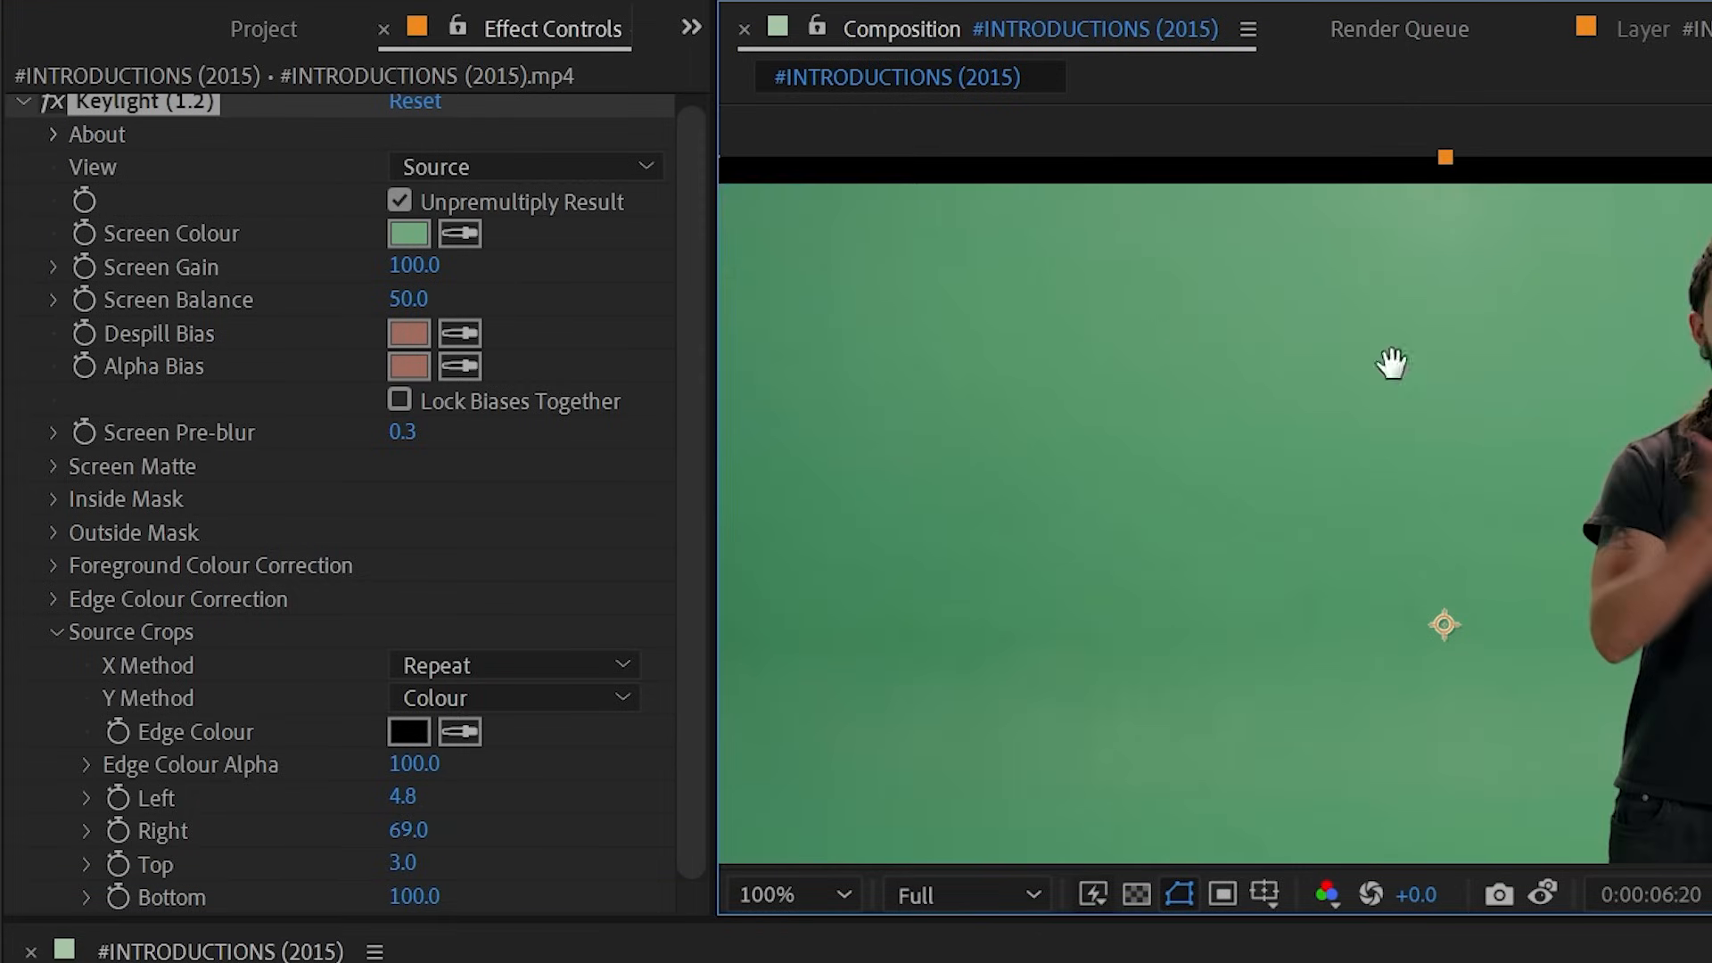
left_click_drag(1391, 363, 1060, 282)
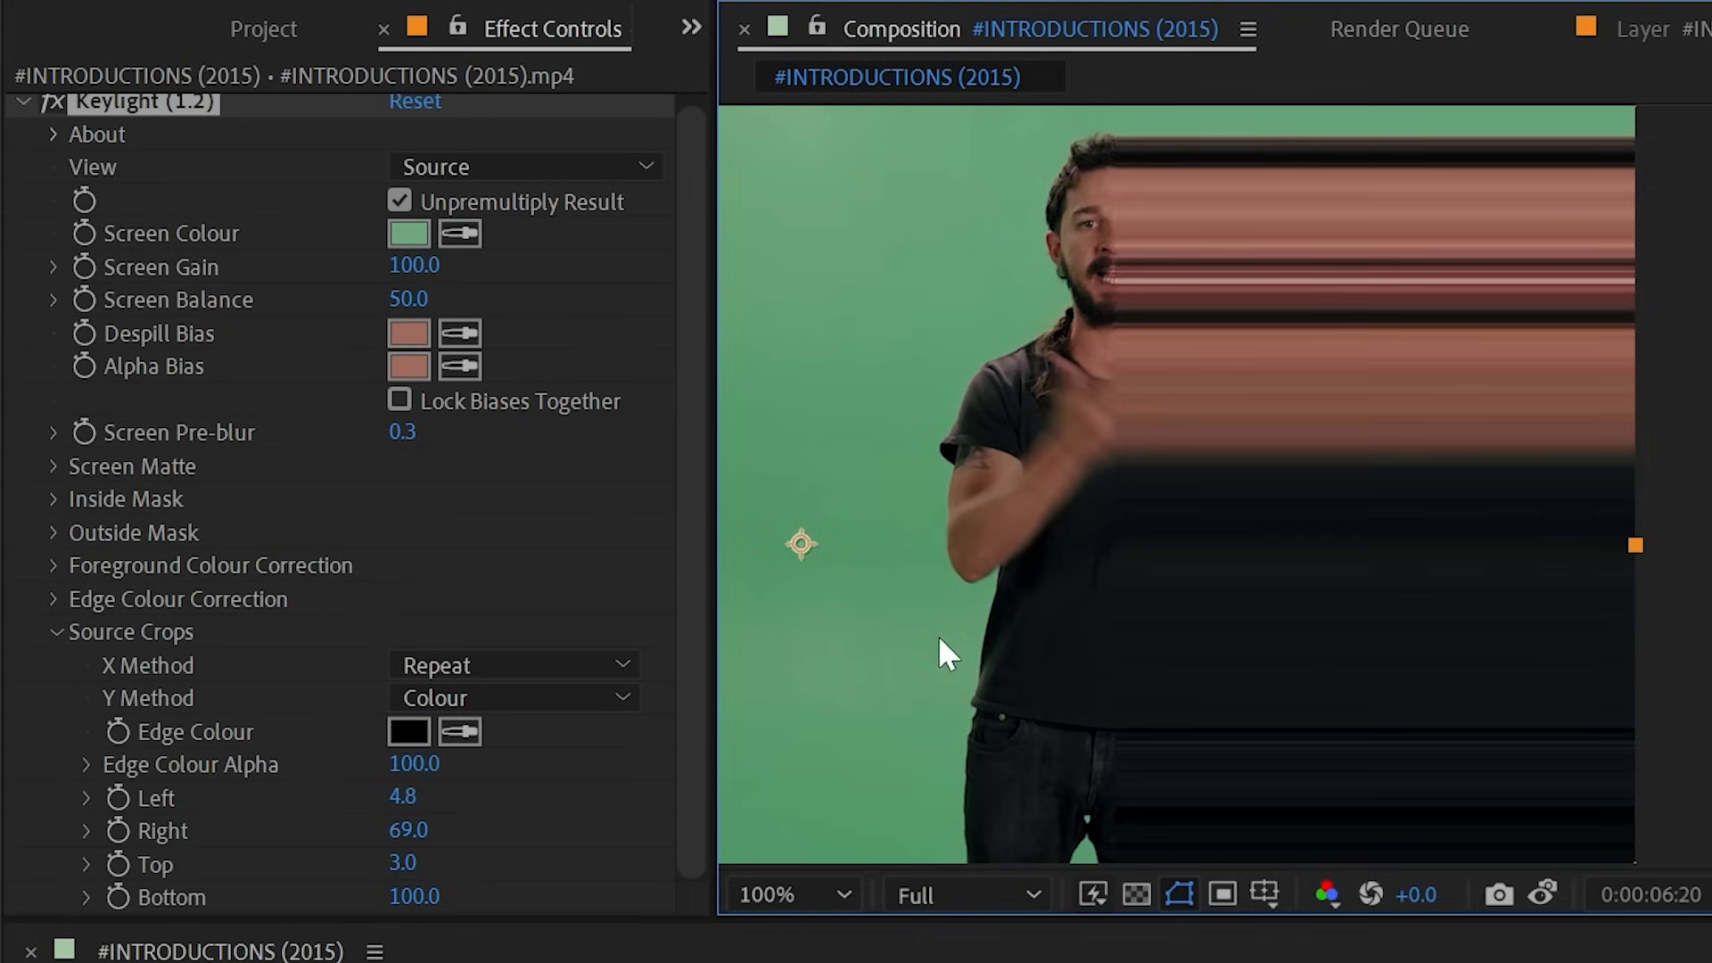
- Switch the X Method to Reflect, set Edge Colour Alpha to 95, and inspect the subject's face and body up close
left_click(451, 699)
left_click(547, 797)
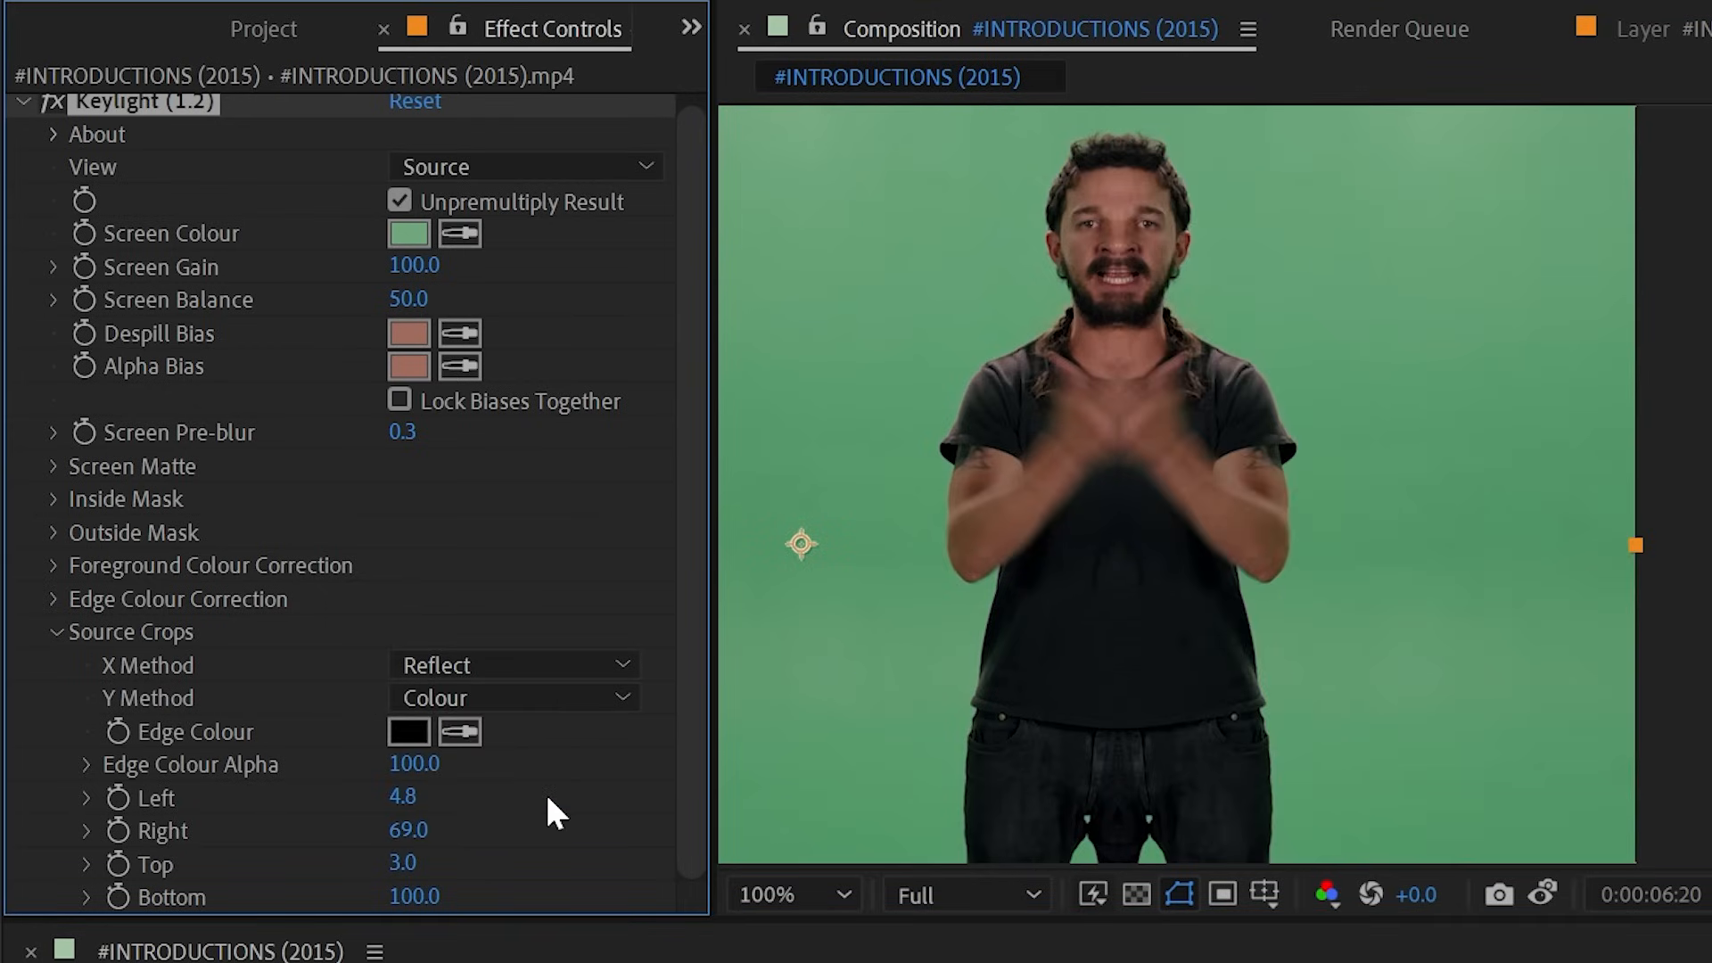
left_click_drag(414, 764, 409, 795)
scroll(1196, 344, "up", 1)
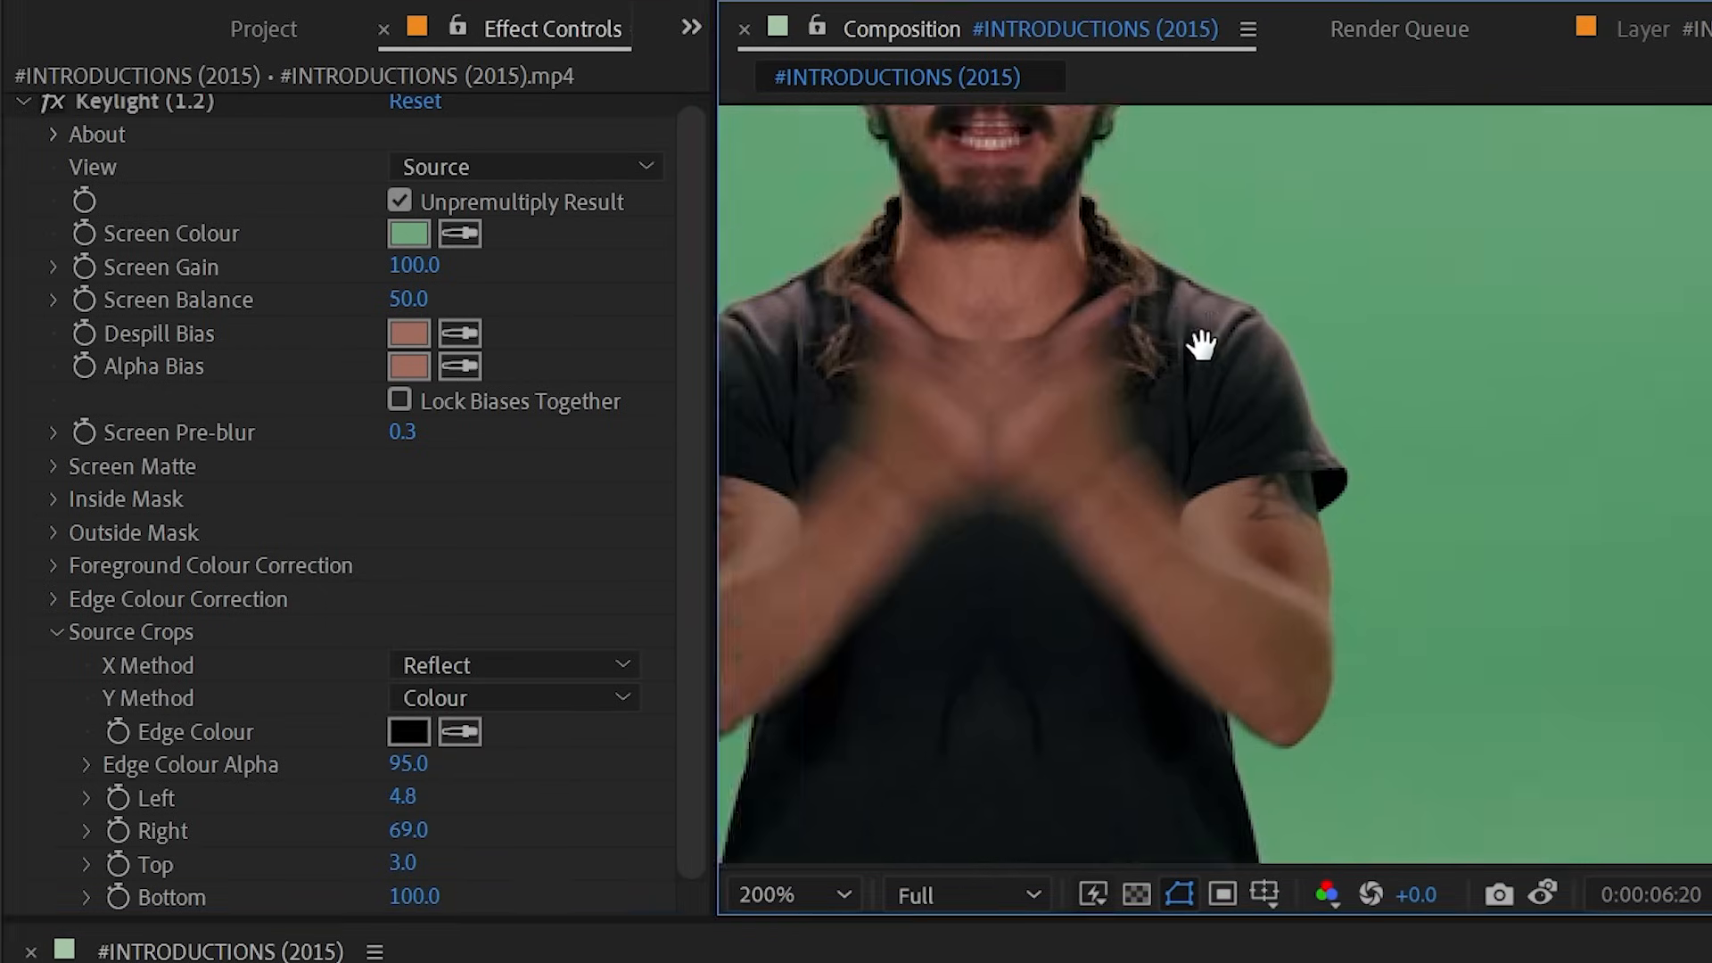
left_click_drag(1195, 344, 1382, 593)
scroll(1473, 482, "up", 1)
mouse_move(1474, 490)
left_mouse_down()
mouse_move(1444, 466)
mouse_move(1490, 496)
left_mouse_up()
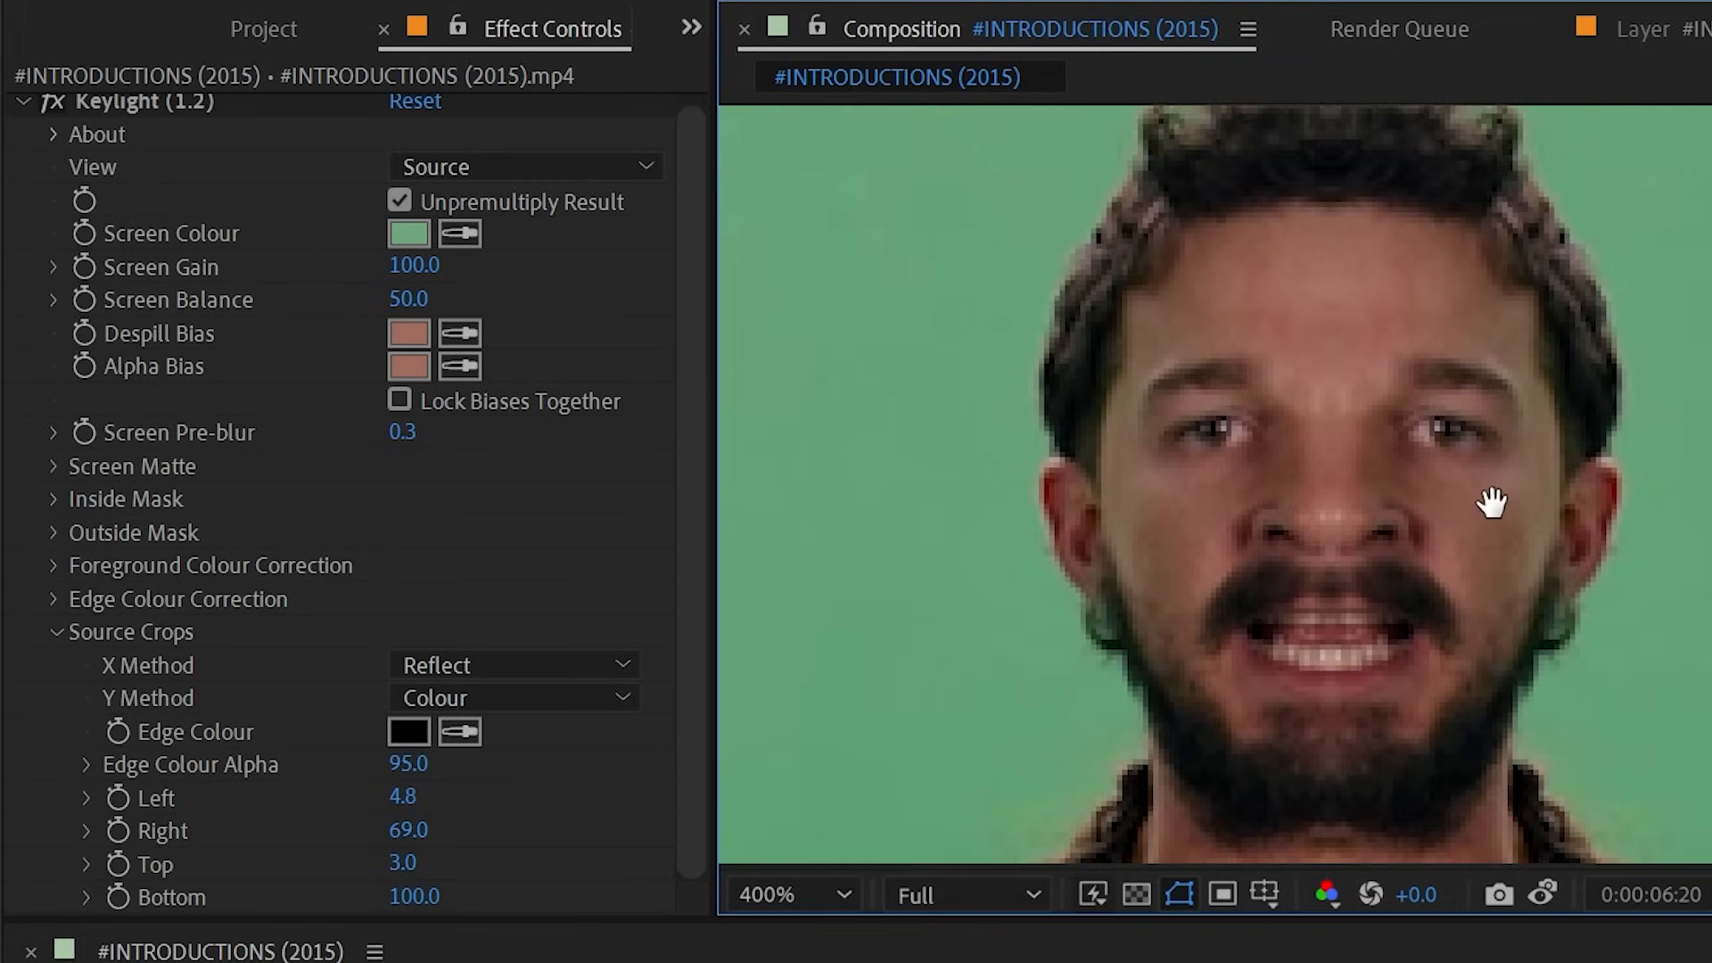
scroll(1505, 506, "down", 4)
left_click_drag(1566, 655, 1541, 515)
scroll(1392, 472, "up", 2)
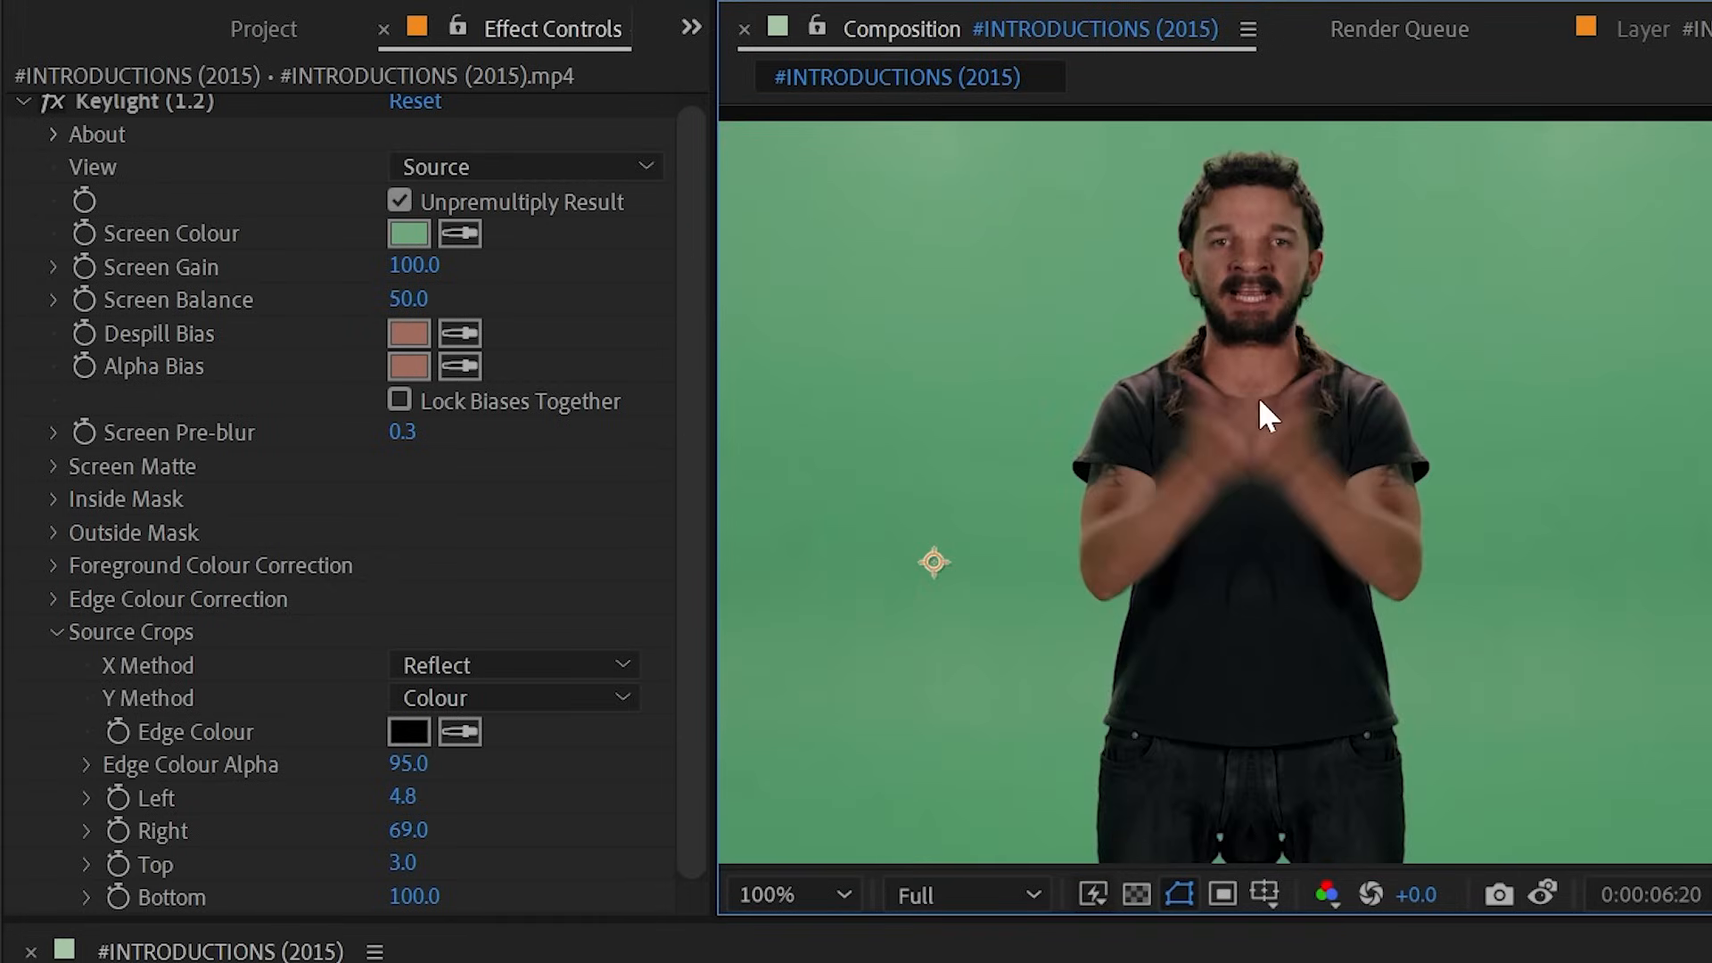
- Switch the X Method to Wrap and set the Left crop to 18 and the Right crop to 100
left_click(473, 669)
left_click(481, 827)
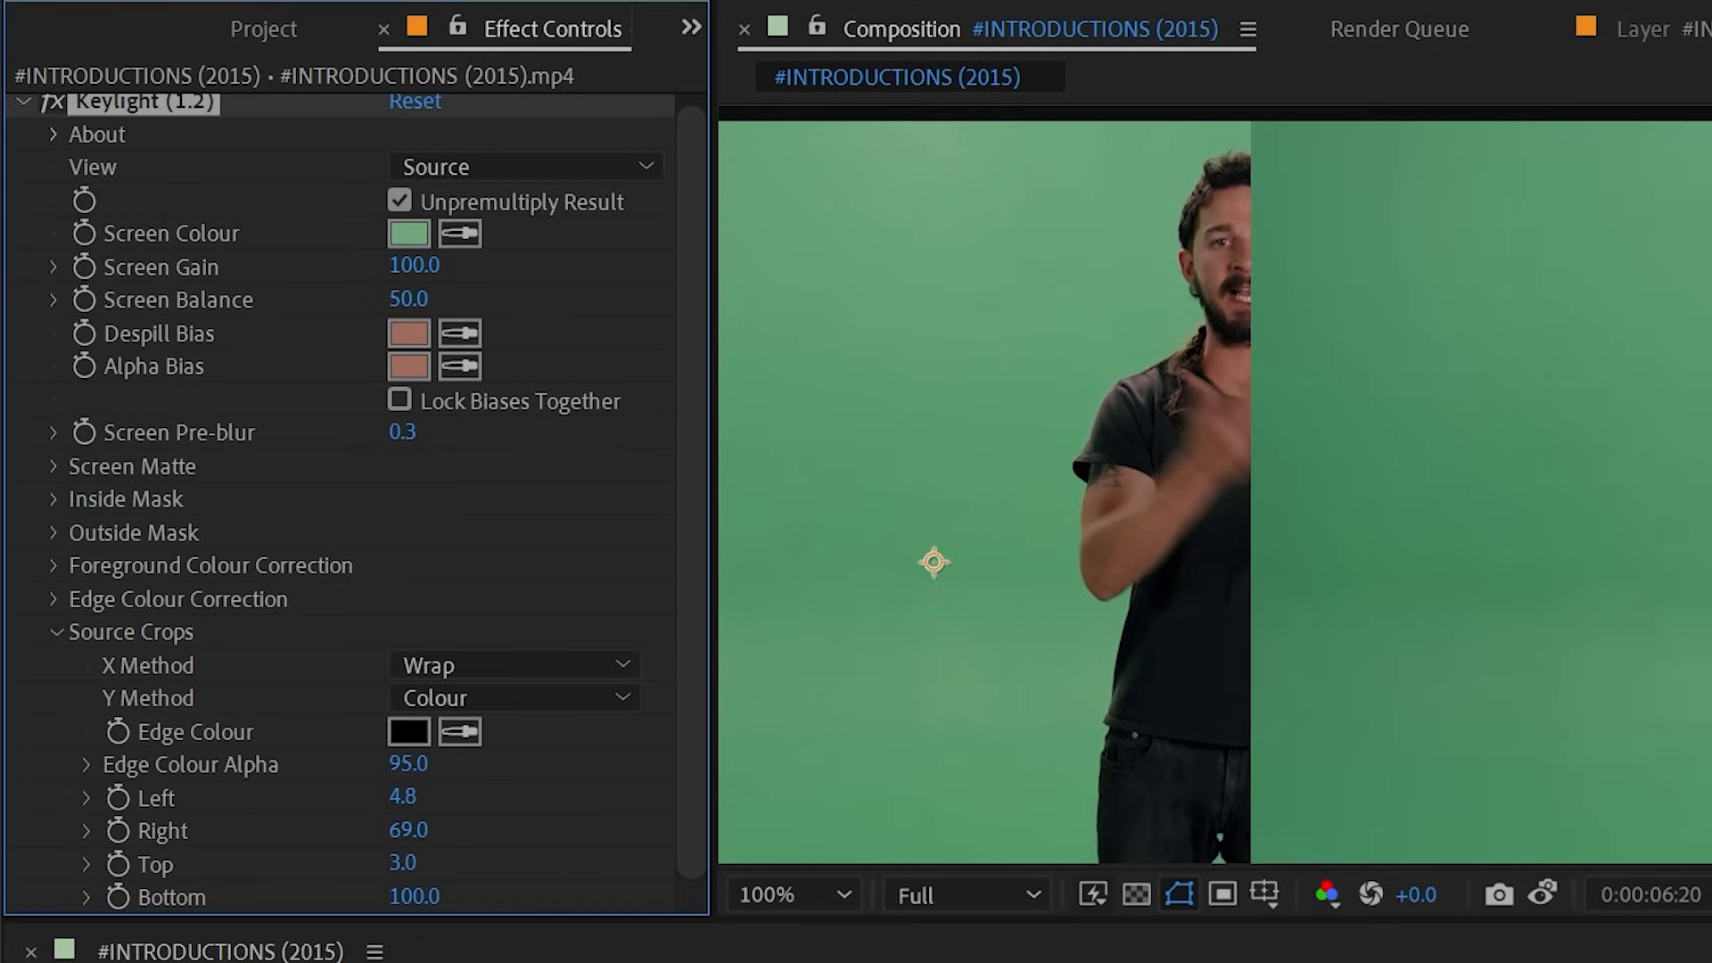
scroll(1560, 459, "down", 1)
key("space")
left_click_drag(1332, 593, 1519, 609)
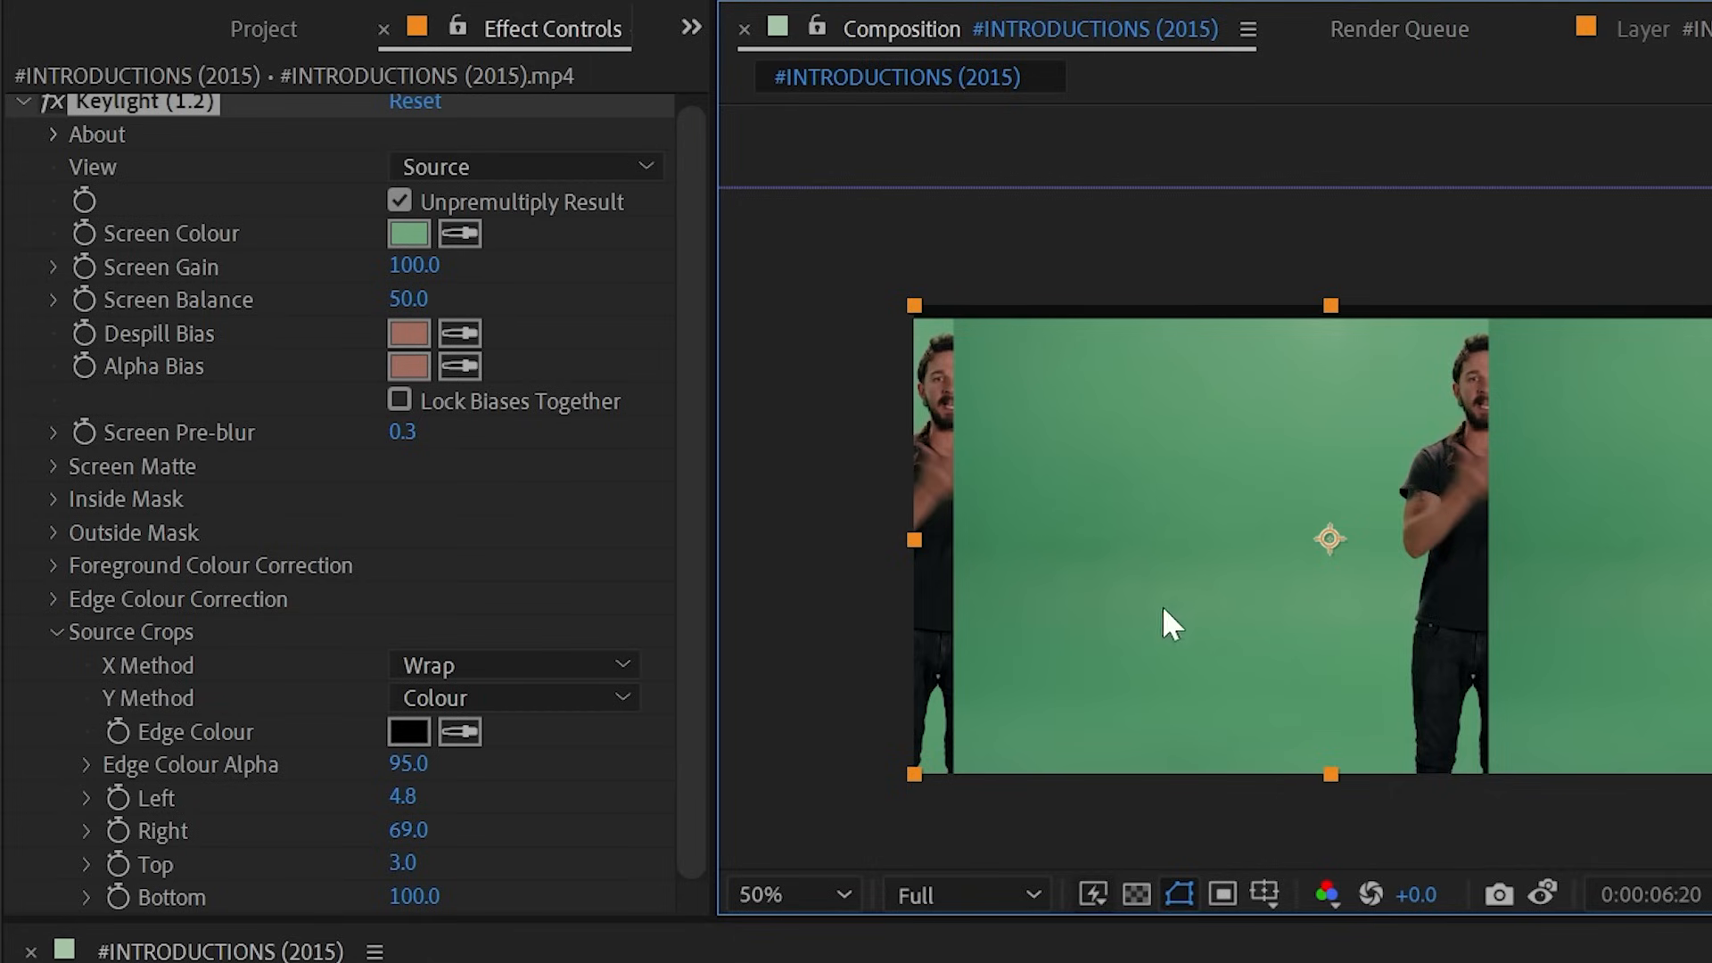
mouse_move(402, 797)
left_mouse_down()
mouse_move(471, 801)
mouse_move(403, 804)
left_mouse_up()
left_click_drag(366, 804, 398, 799)
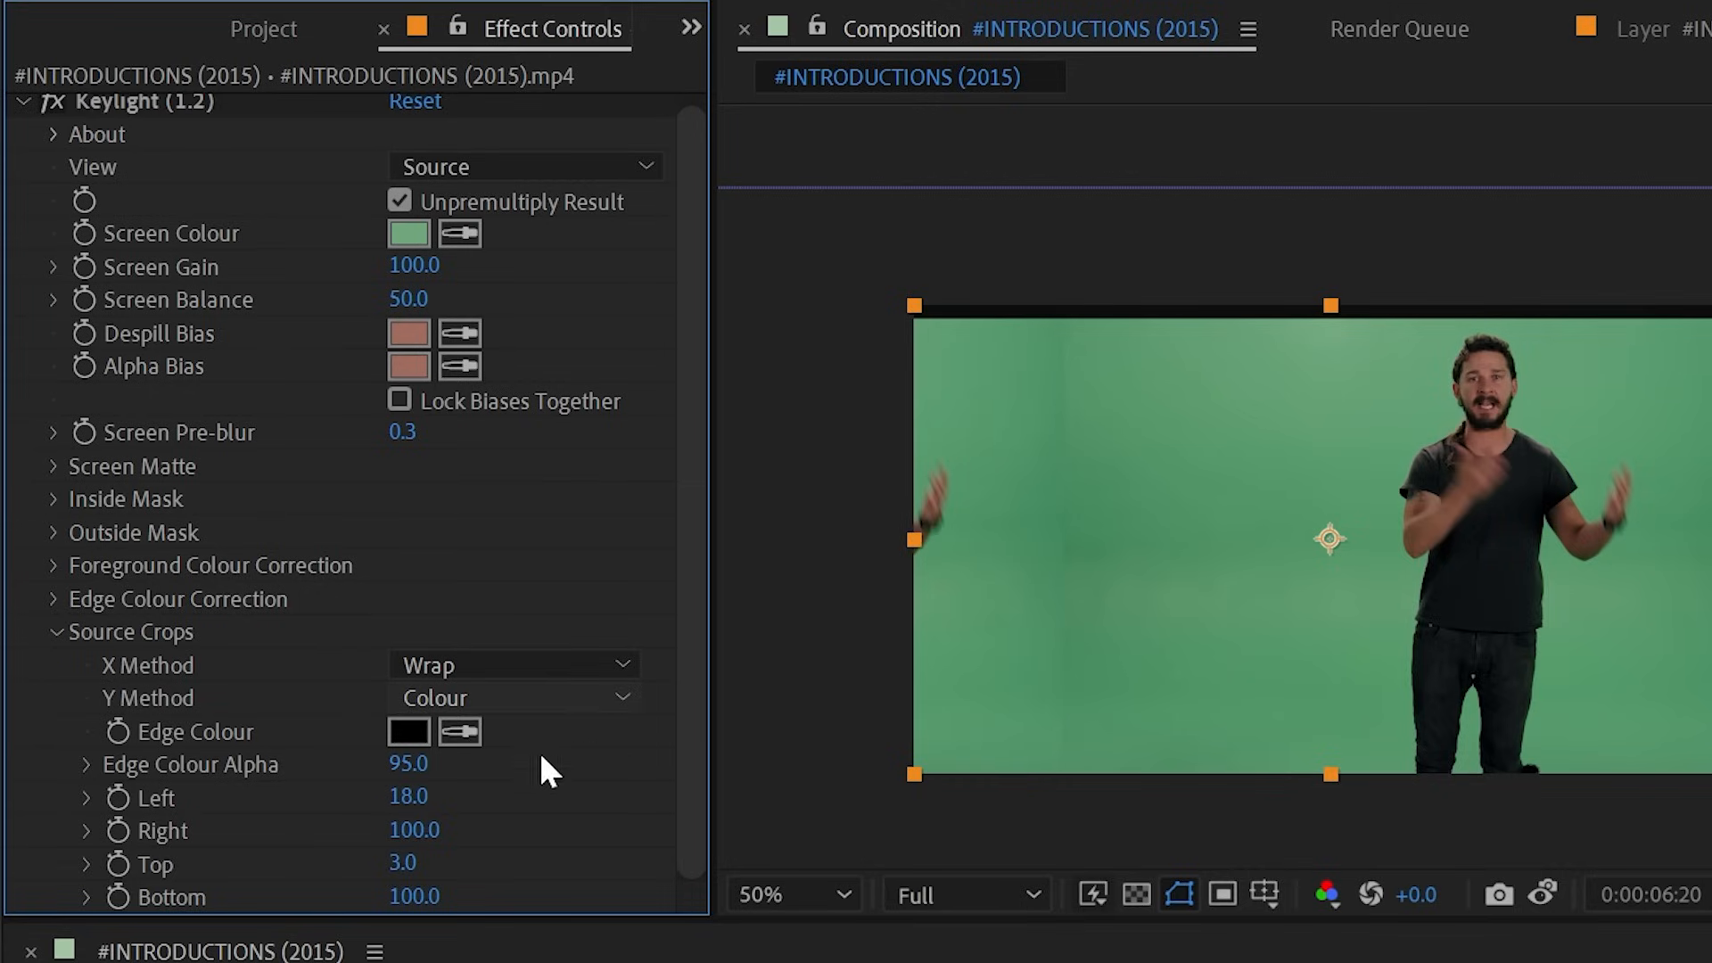
- Restore X Method to Colour, Edge Colour Alpha to 100, and the Left and Top crops to 0, and collapse Source Crops
left_click(537, 664)
left_click(538, 713)
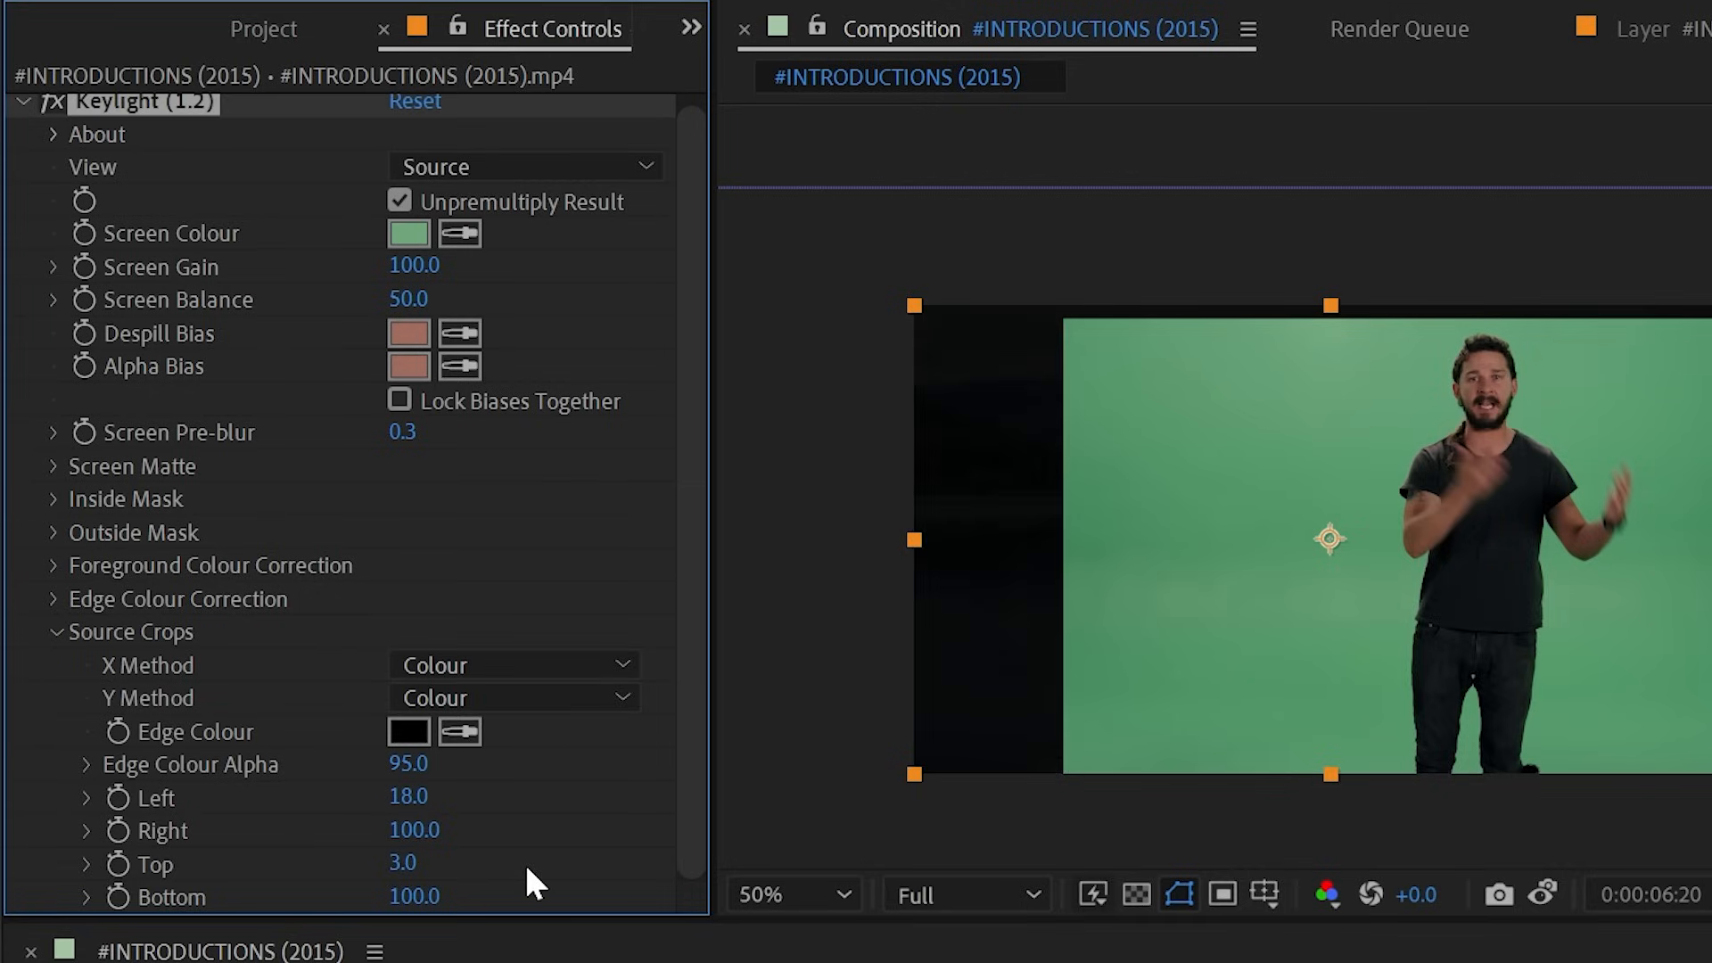
left_click(409, 795)
type("0")
key("Return")
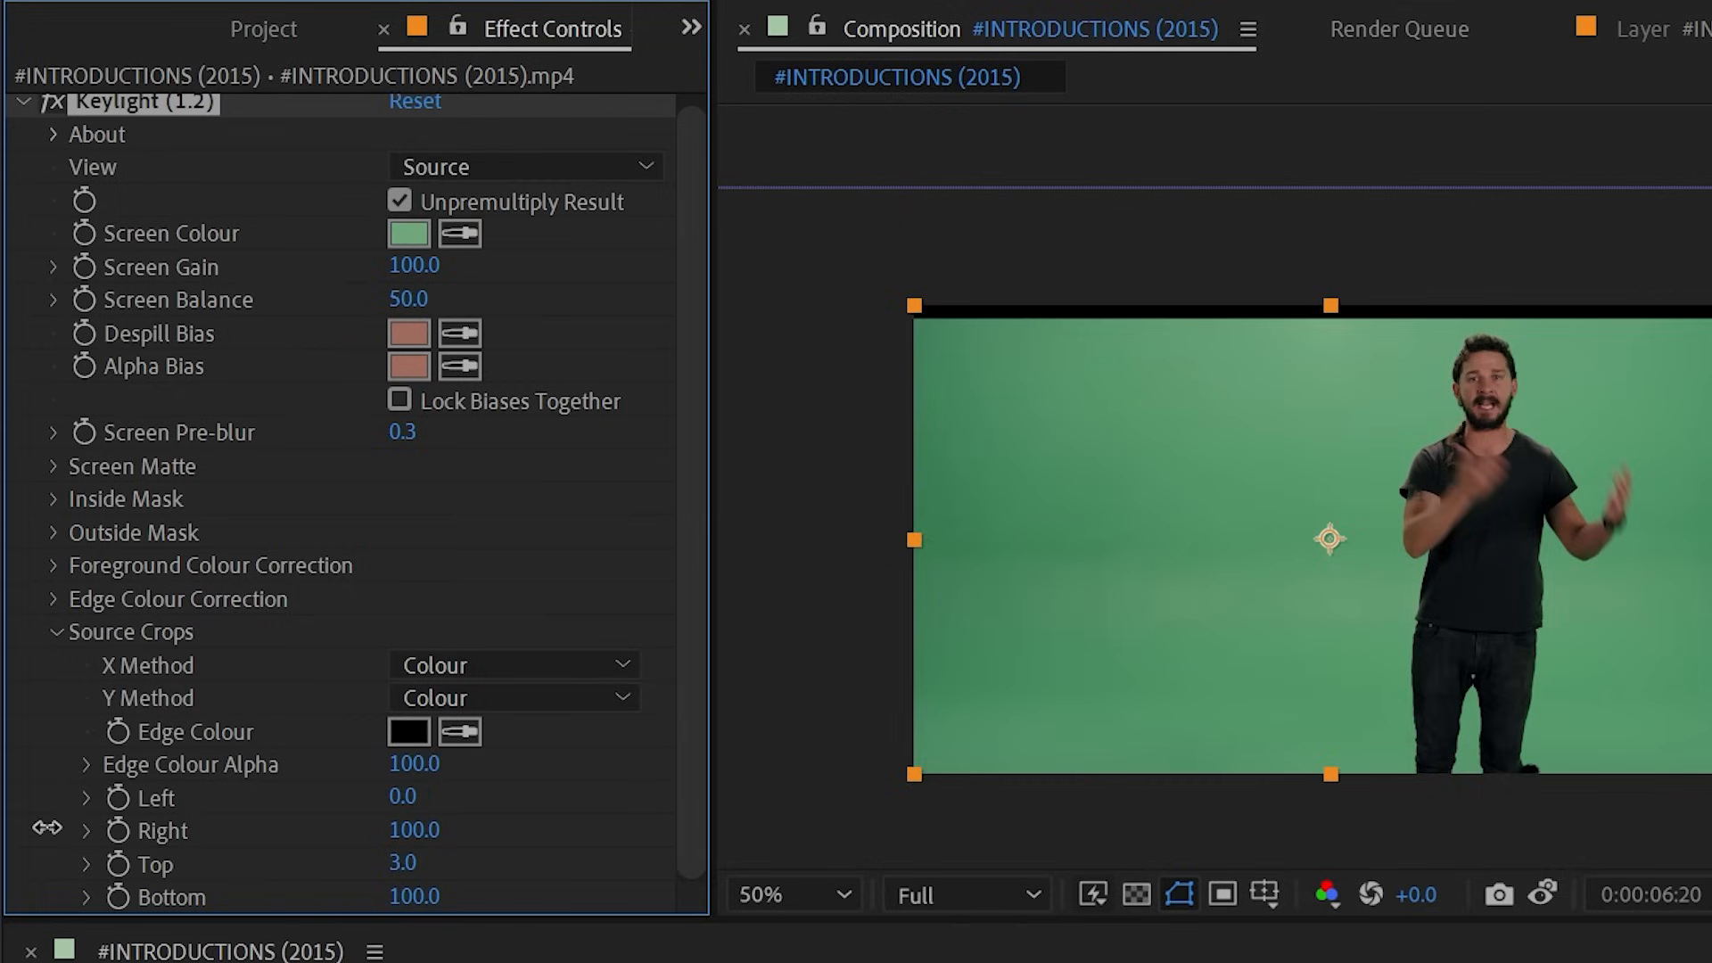
left_click_drag(404, 863, 152, 859)
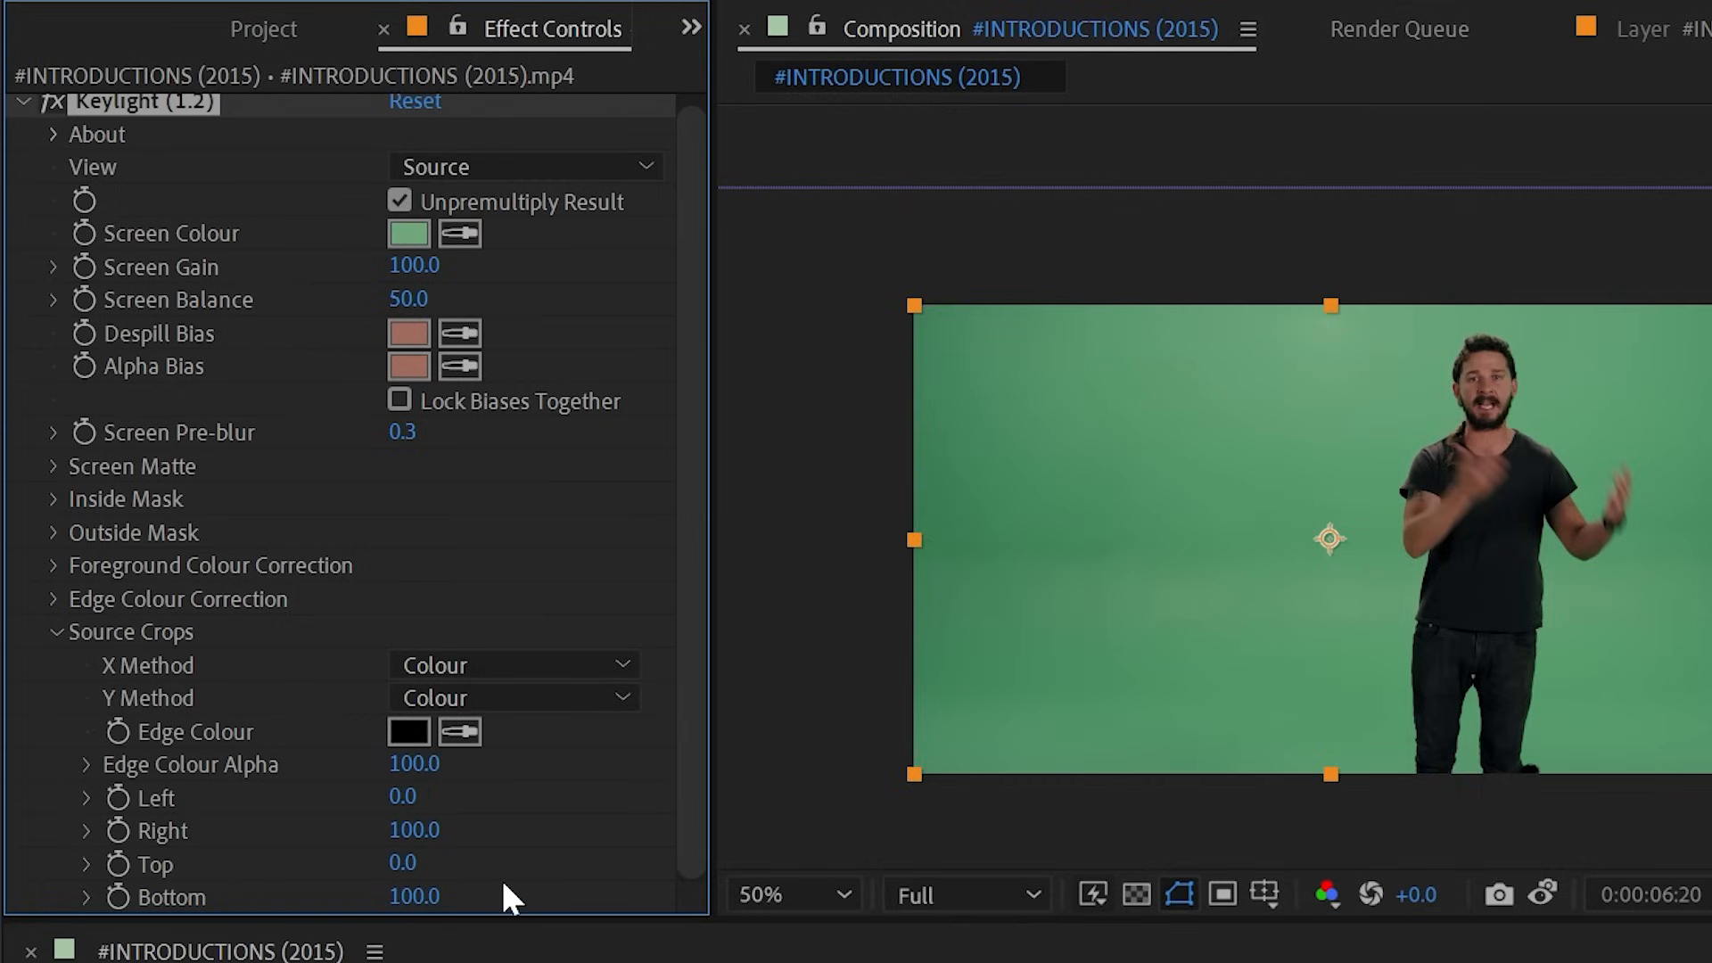
left_click(59, 633)
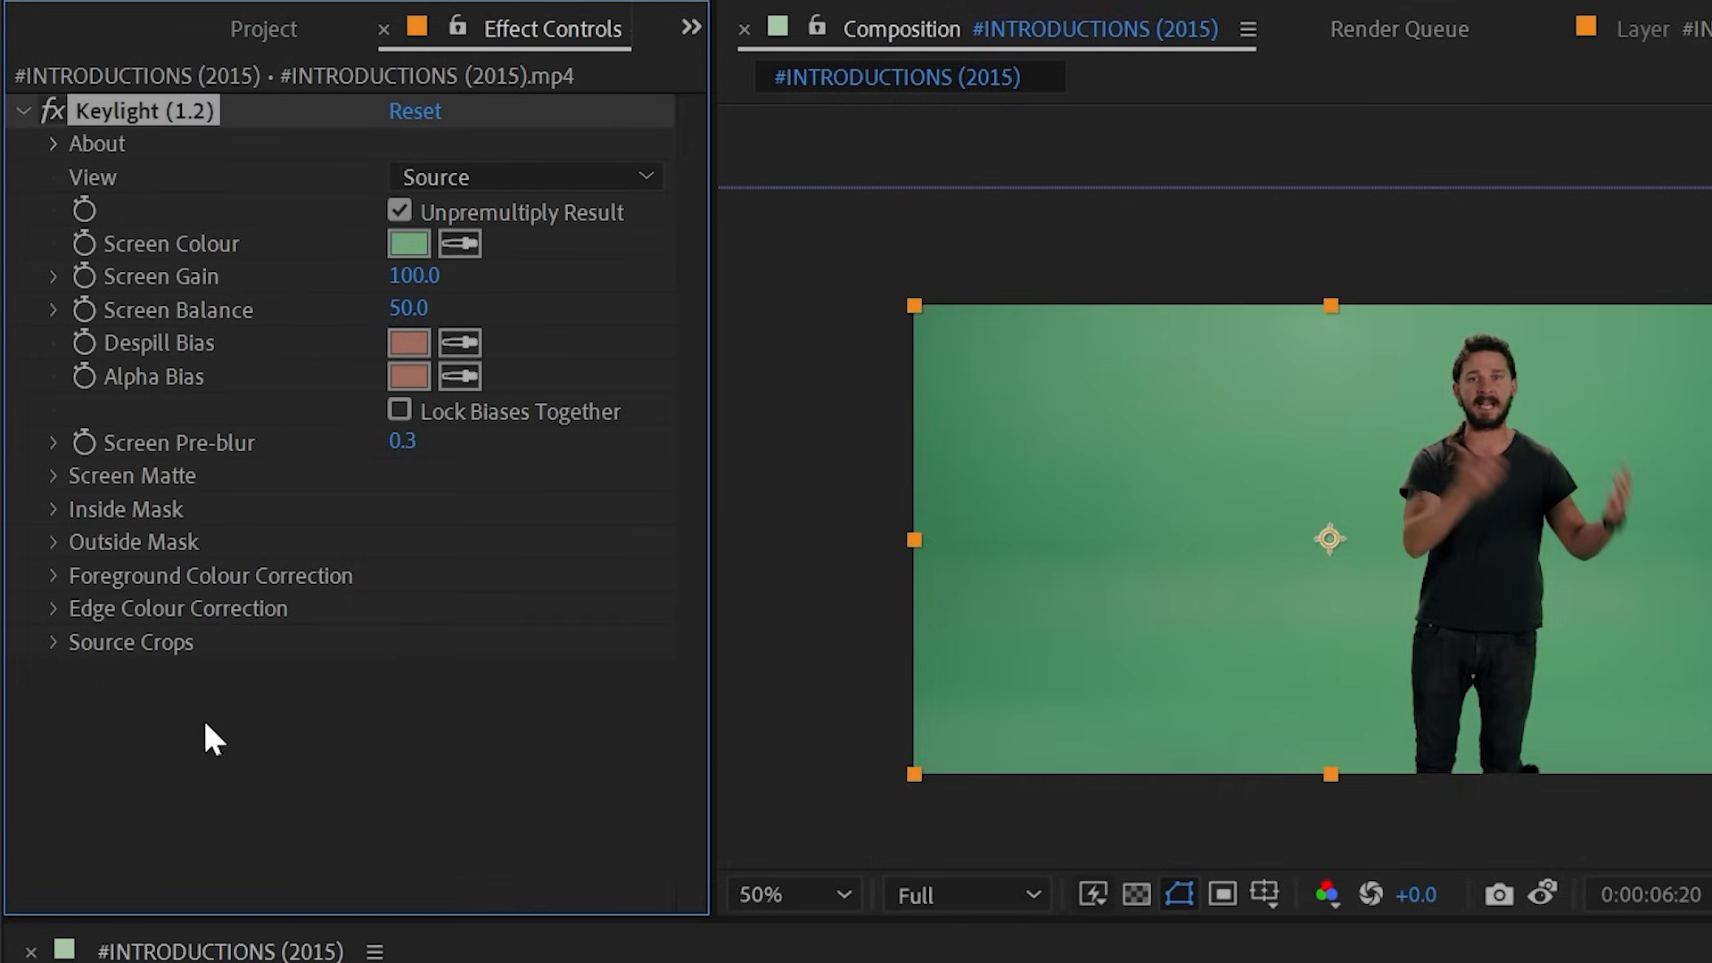
- Deselect the Keylight effect and fit the composition to the viewer
left_click(307, 742)
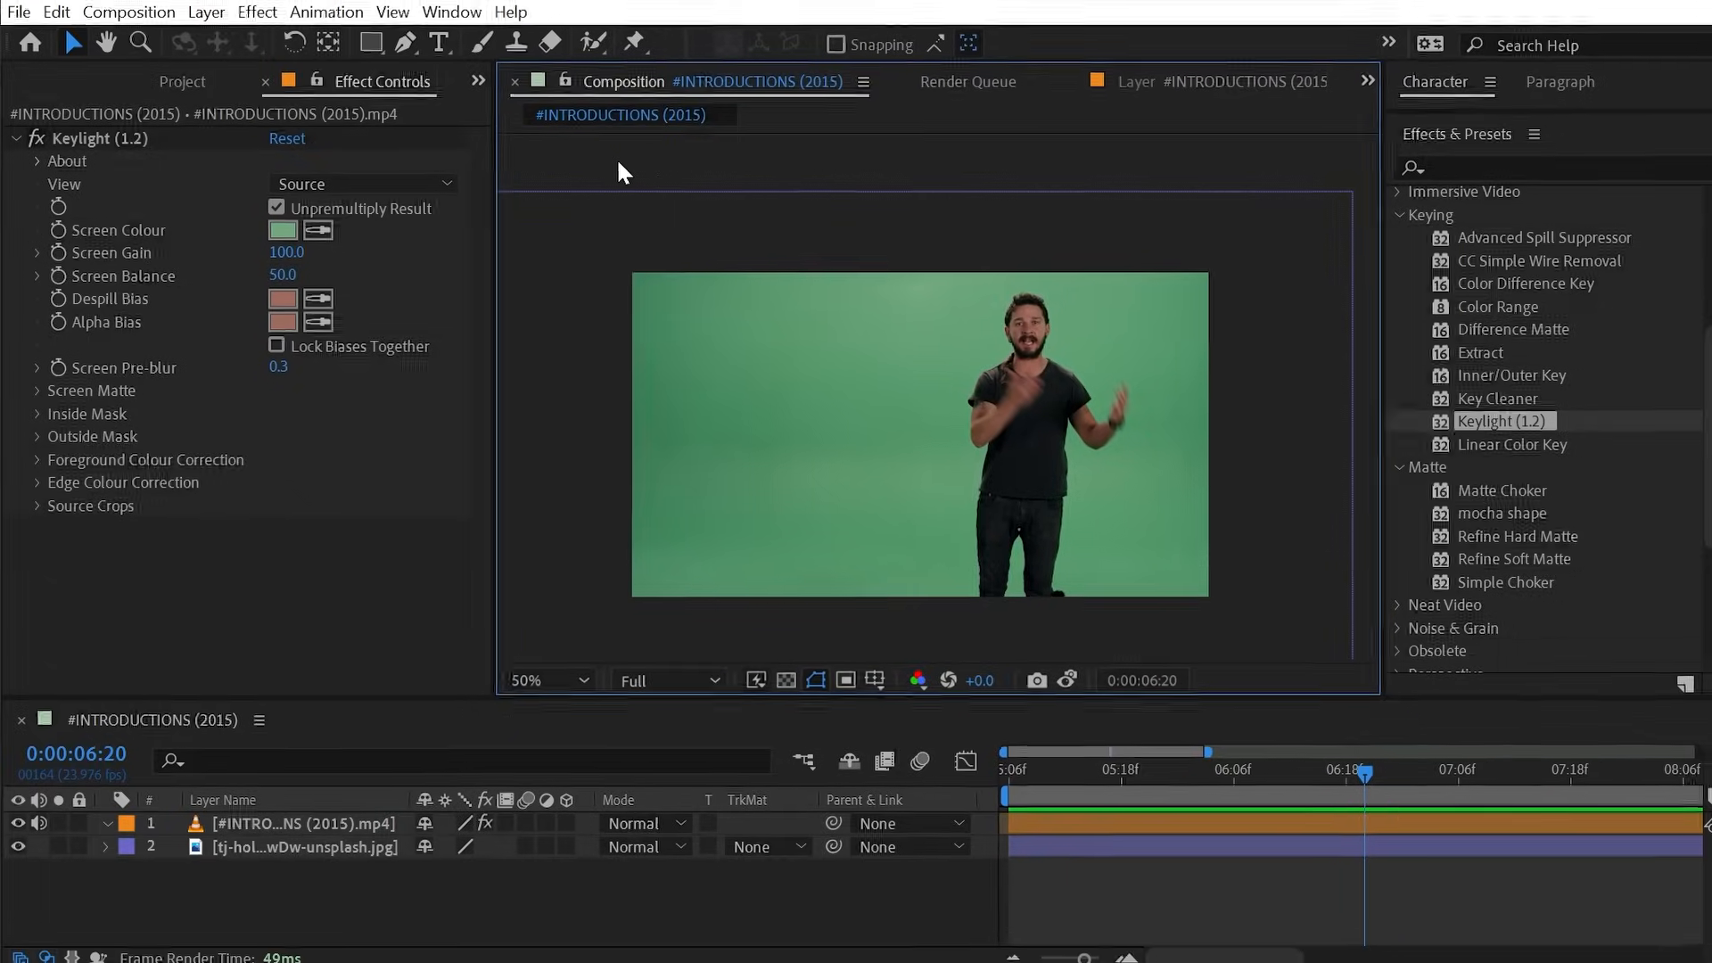
key("shift+slash")
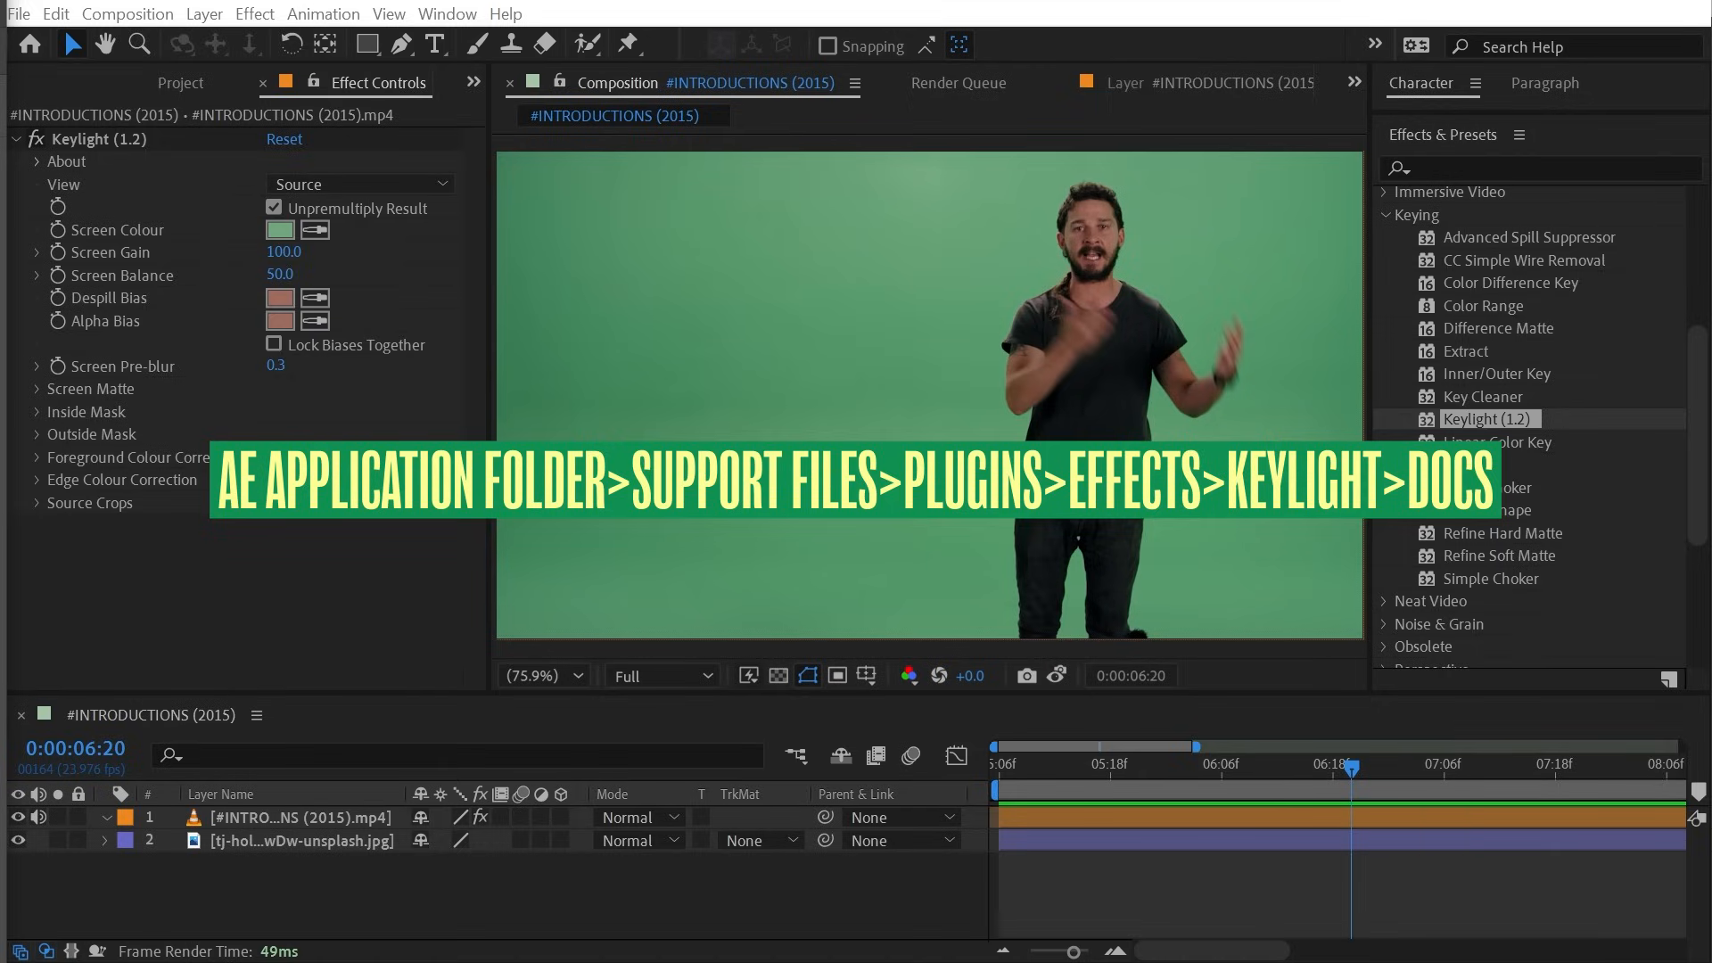
left_click(775, 5)
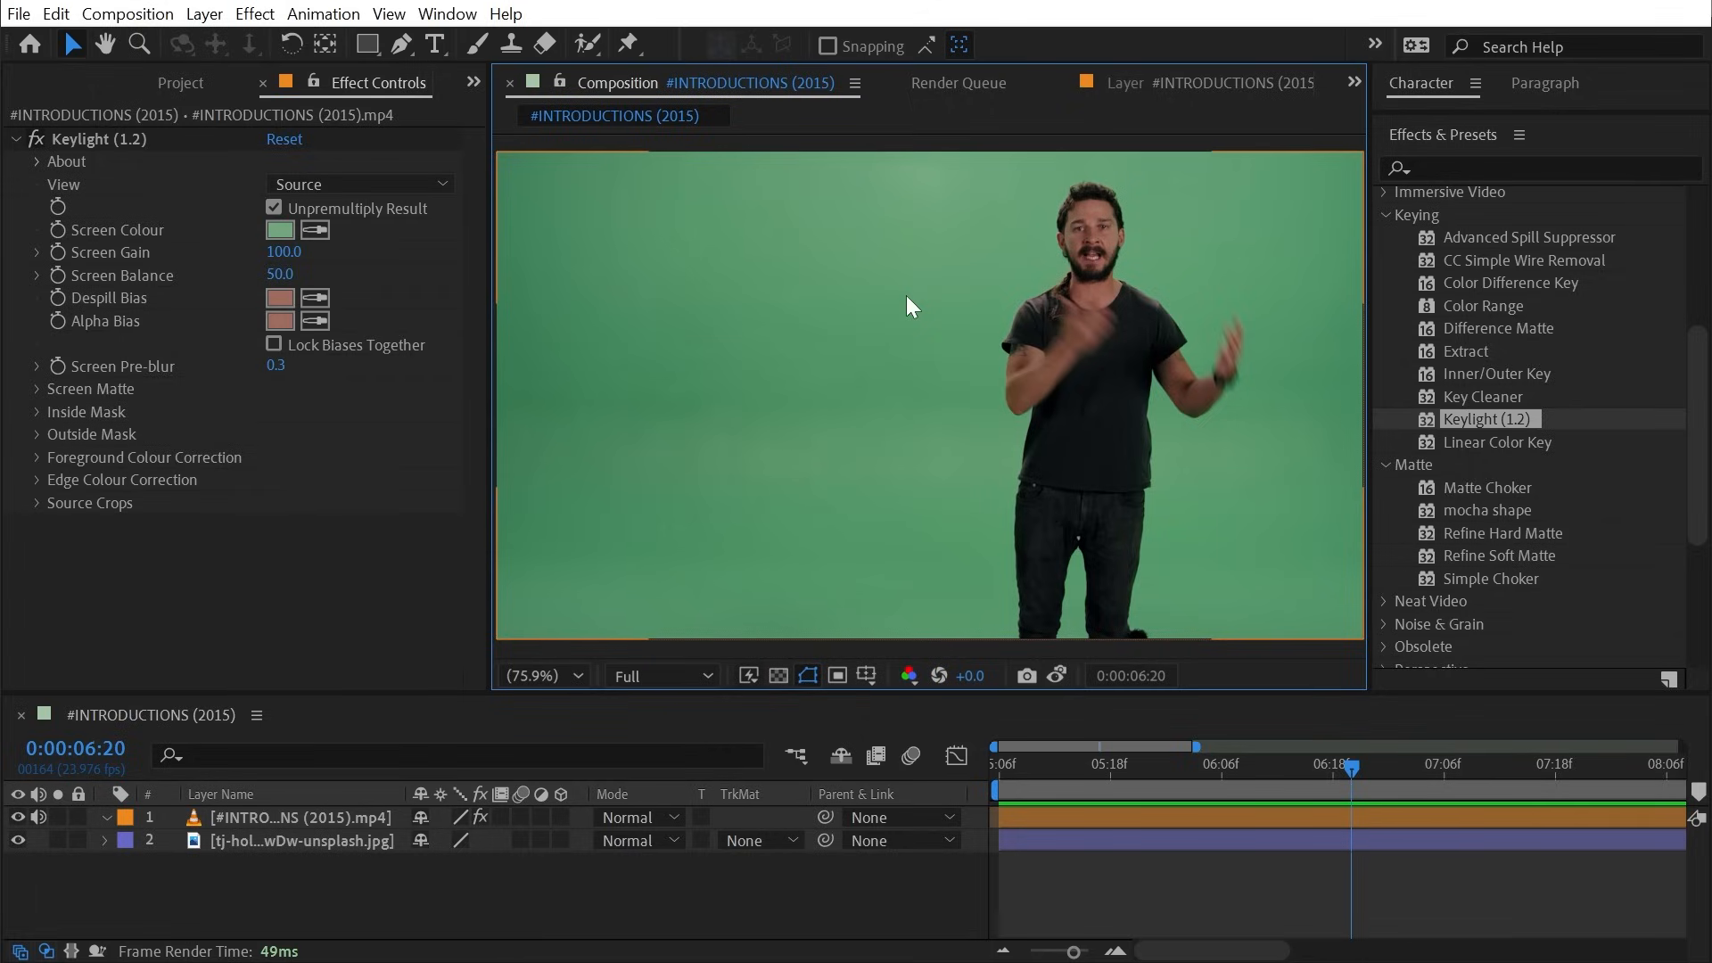
- Delete Keylight from the footage layer and search the effects and presets for "keylight"
left_click(120, 146)
key("Delete")
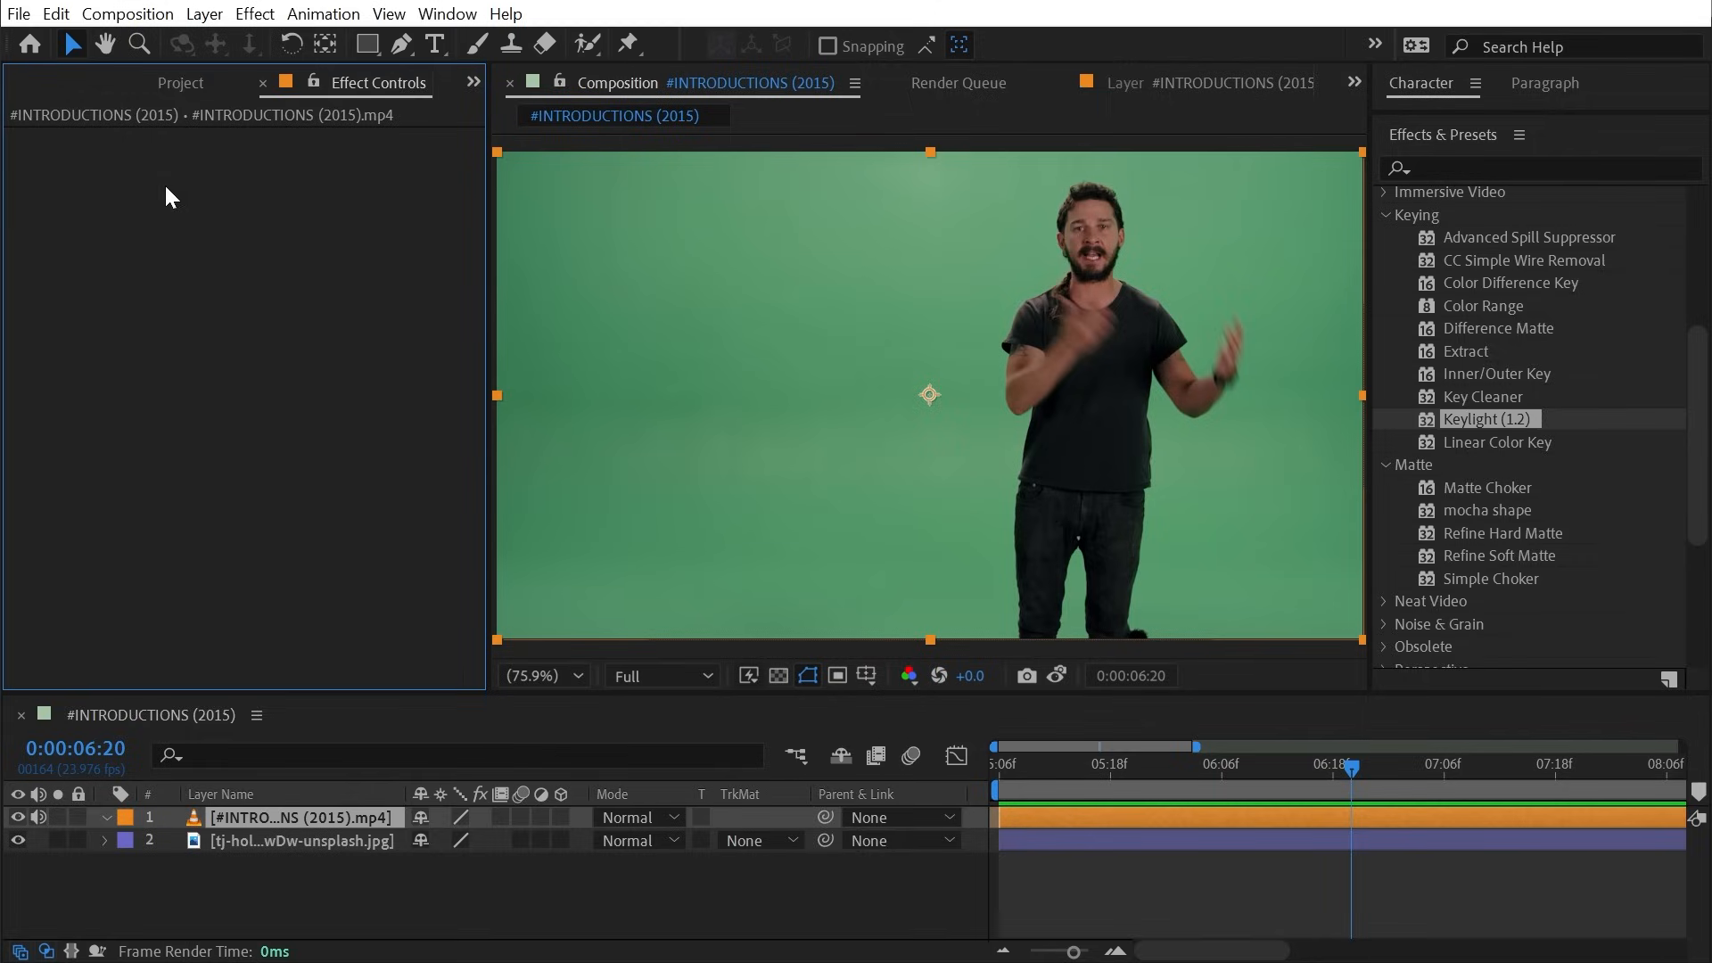
left_click(1445, 168)
type("keylight")
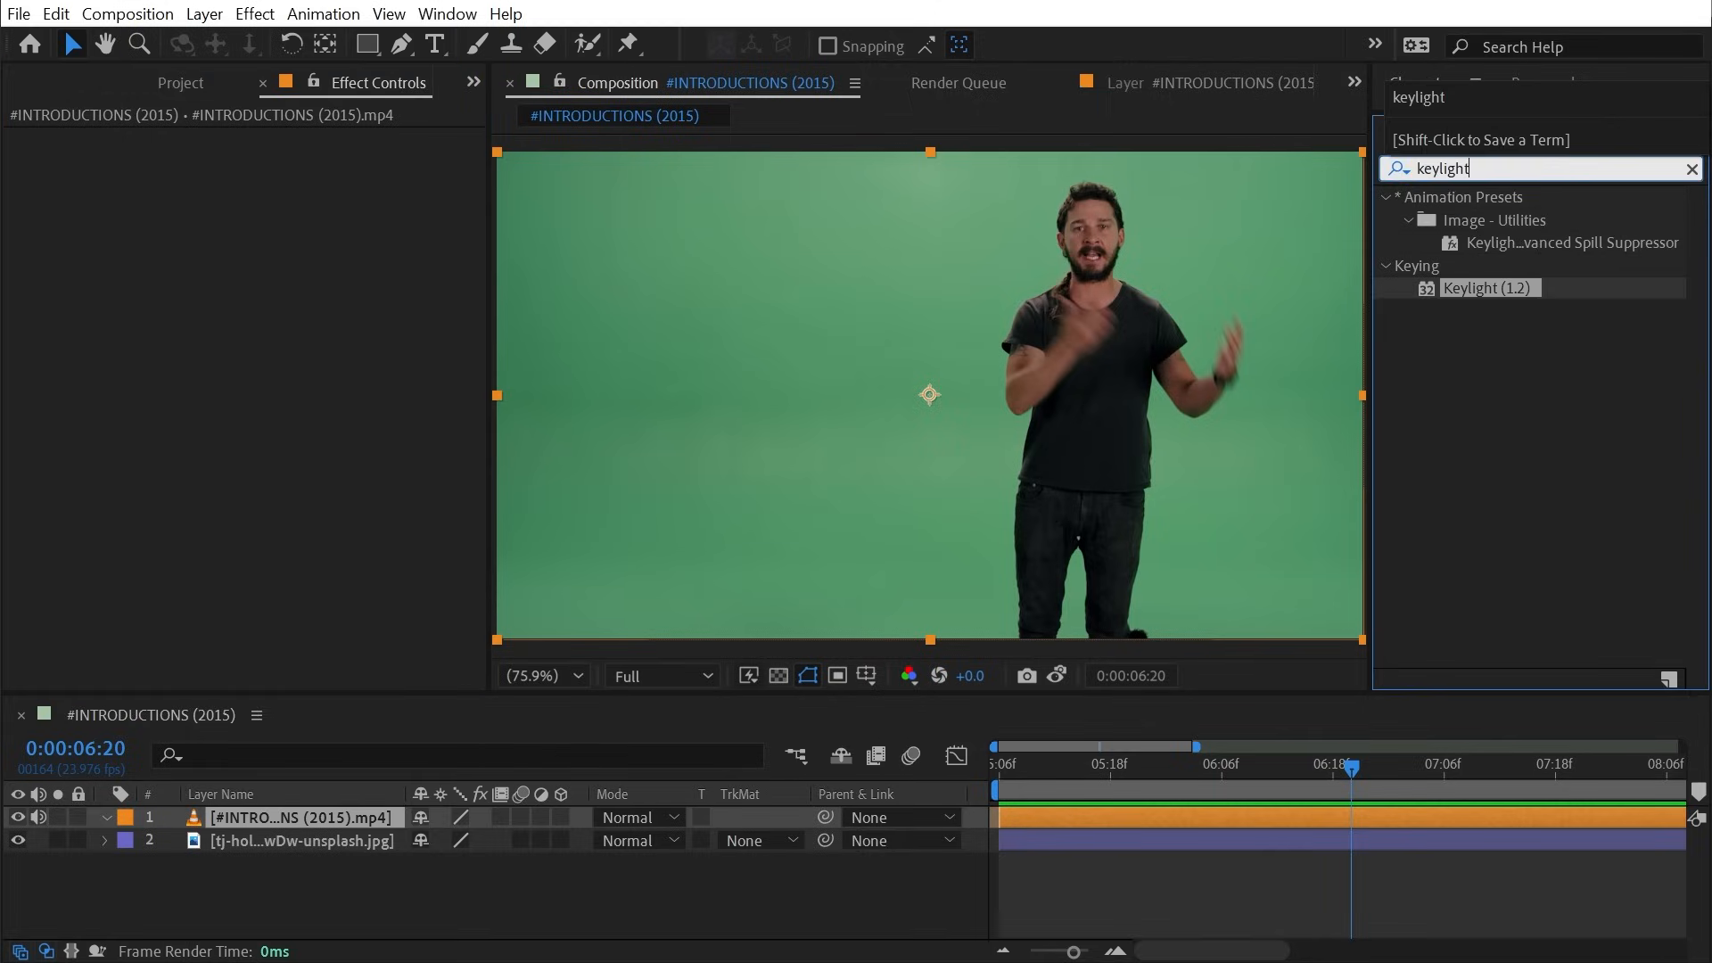
- Apply the Image - Utilities preset combining Keylight, Key Cleaner and Advanced Spill Suppressor to the green screen footage
left_click(1506, 431)
left_click(1534, 243)
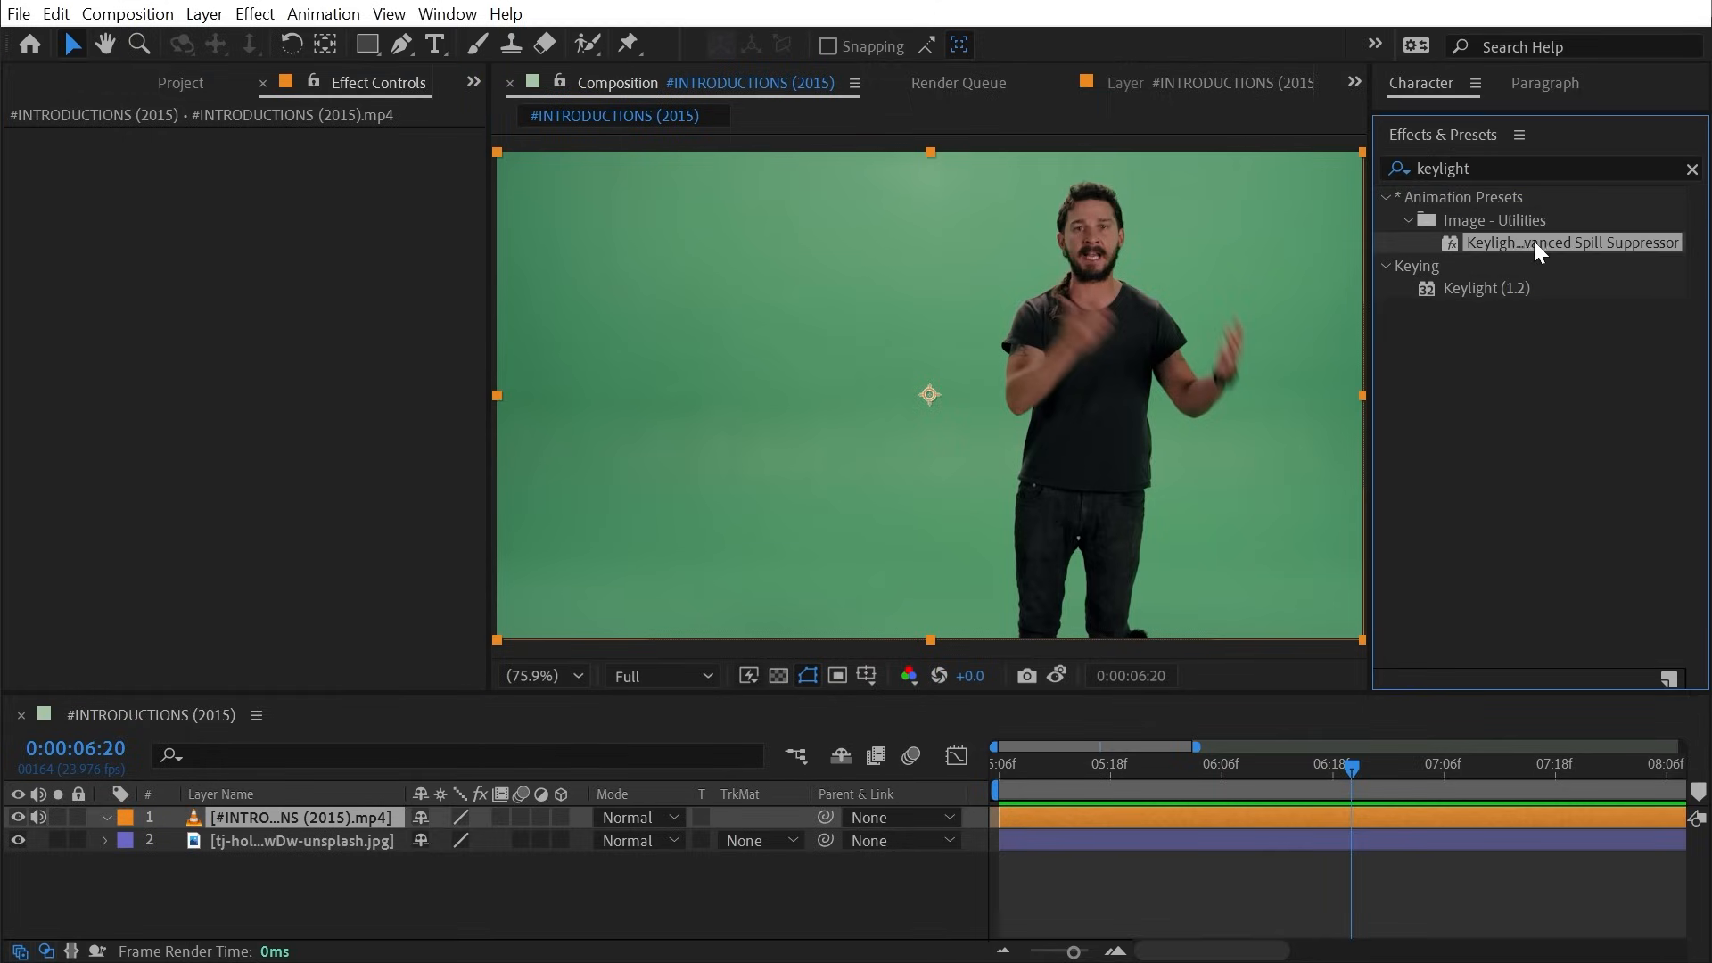
left_click_drag(1369, 246, 1384, 293)
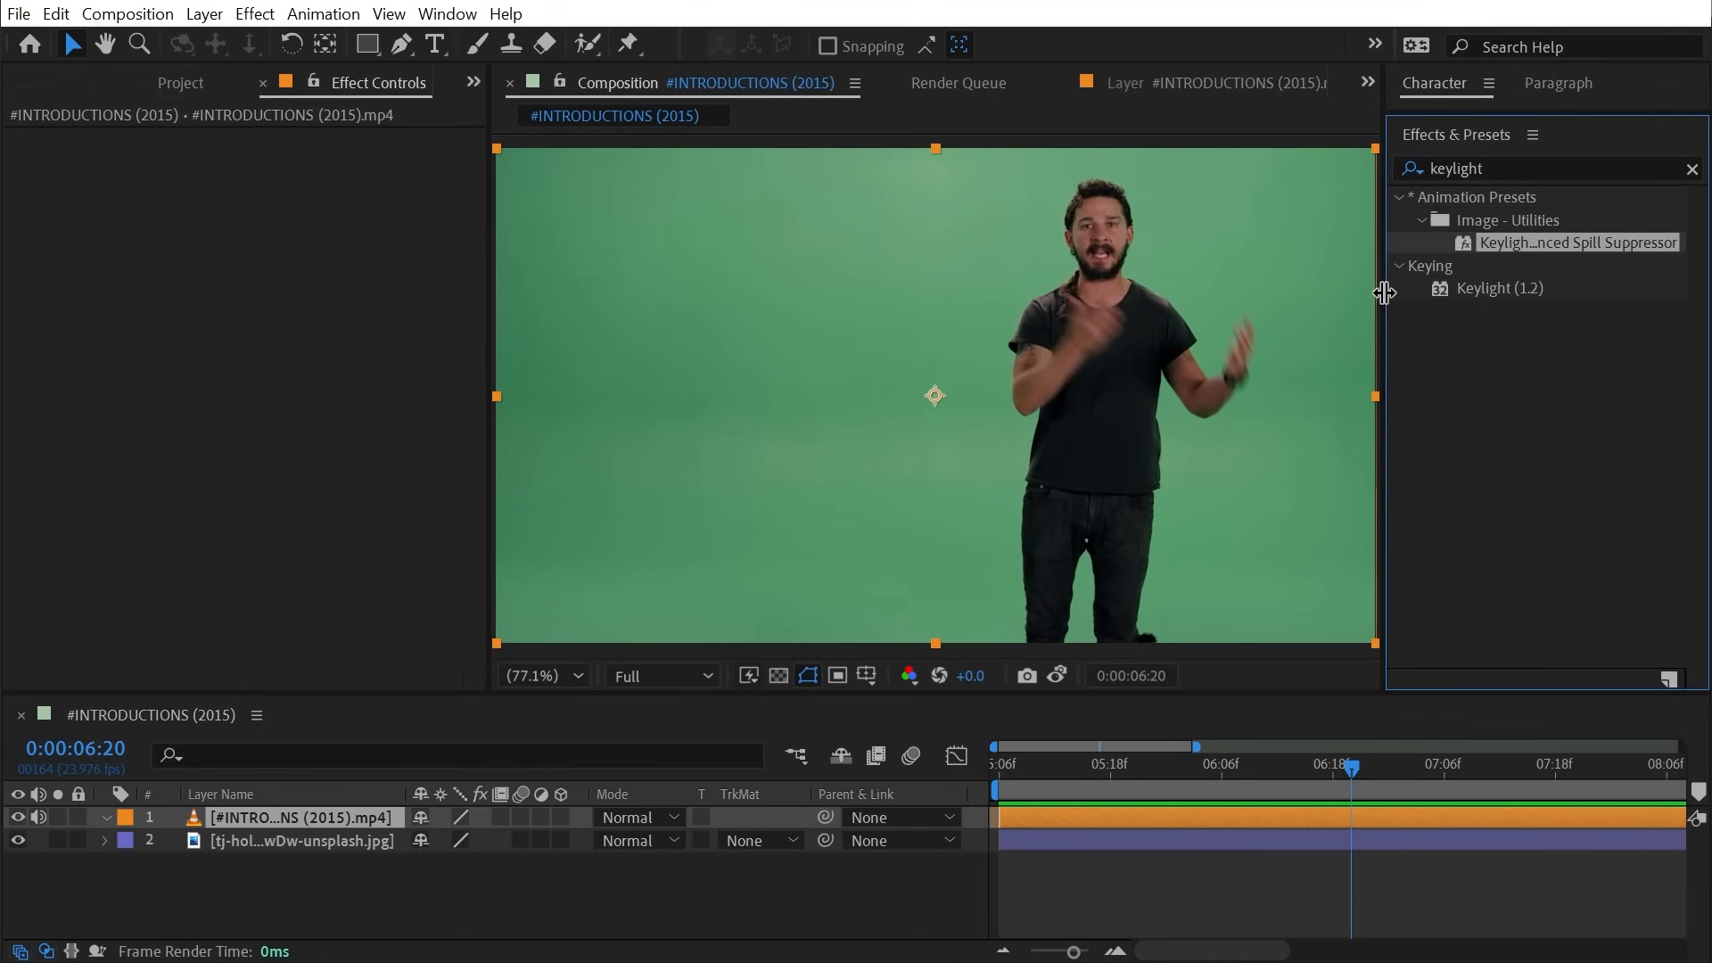
left_click_drag(1555, 282, 995, 343)
left_click(36, 192)
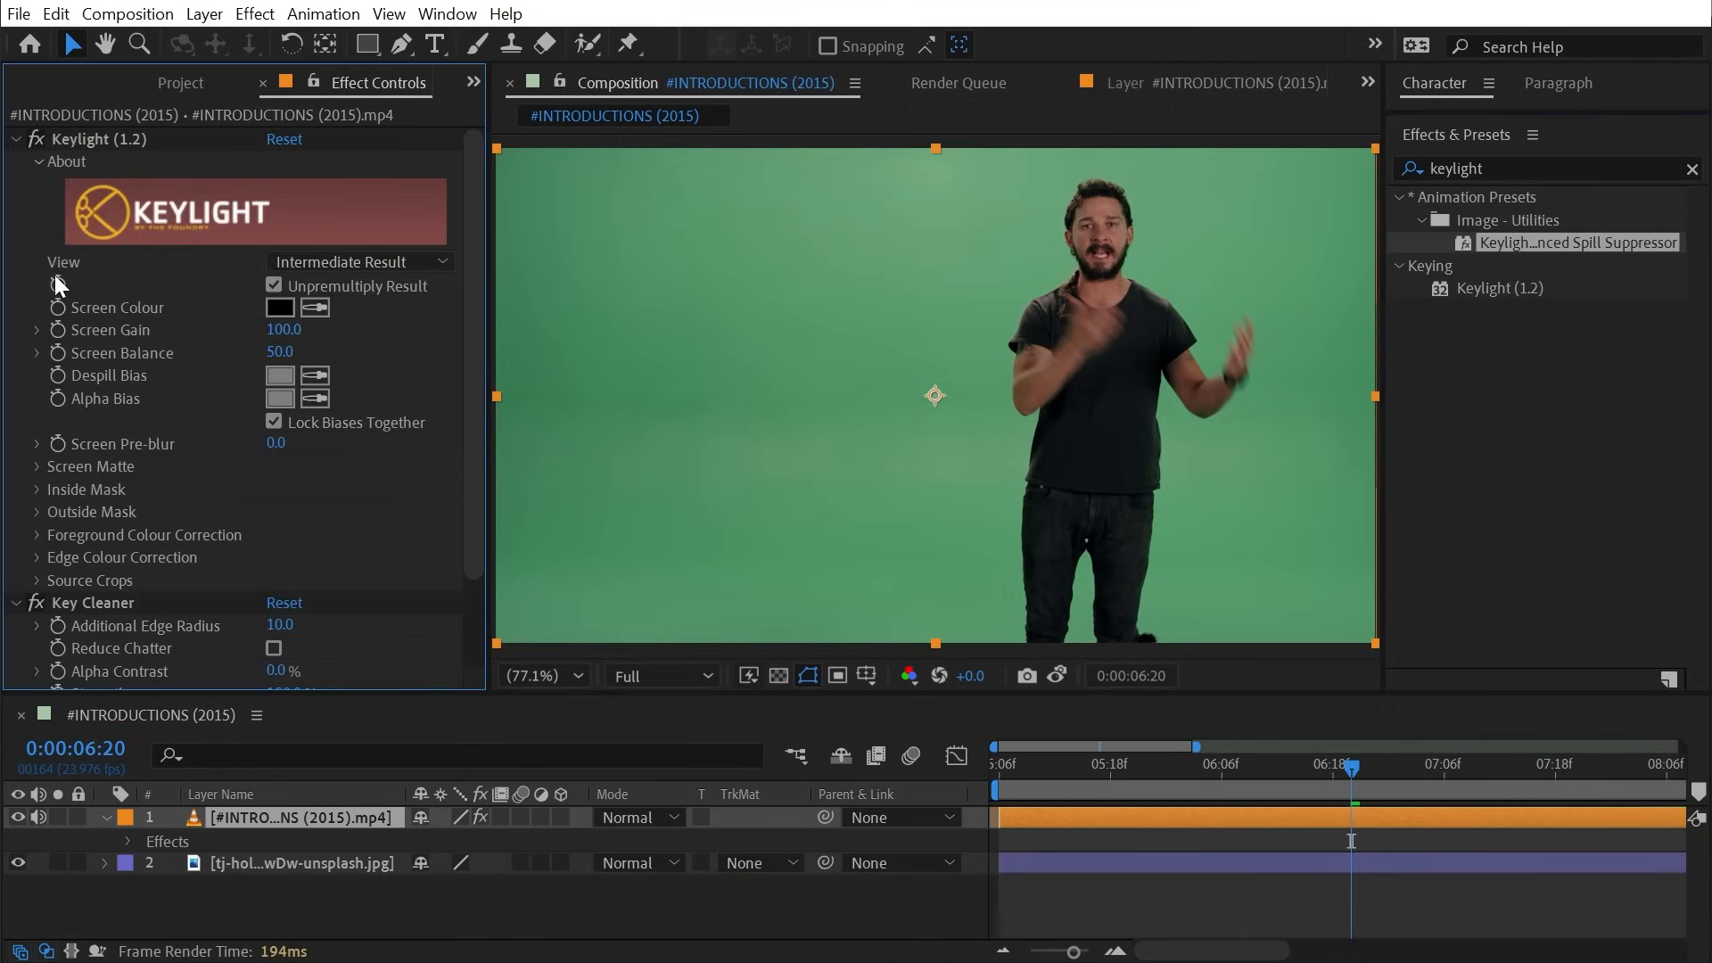
- Check the View options of Keylight, reset the effect to compare its default settings, and undo the reset
left_click(330, 260)
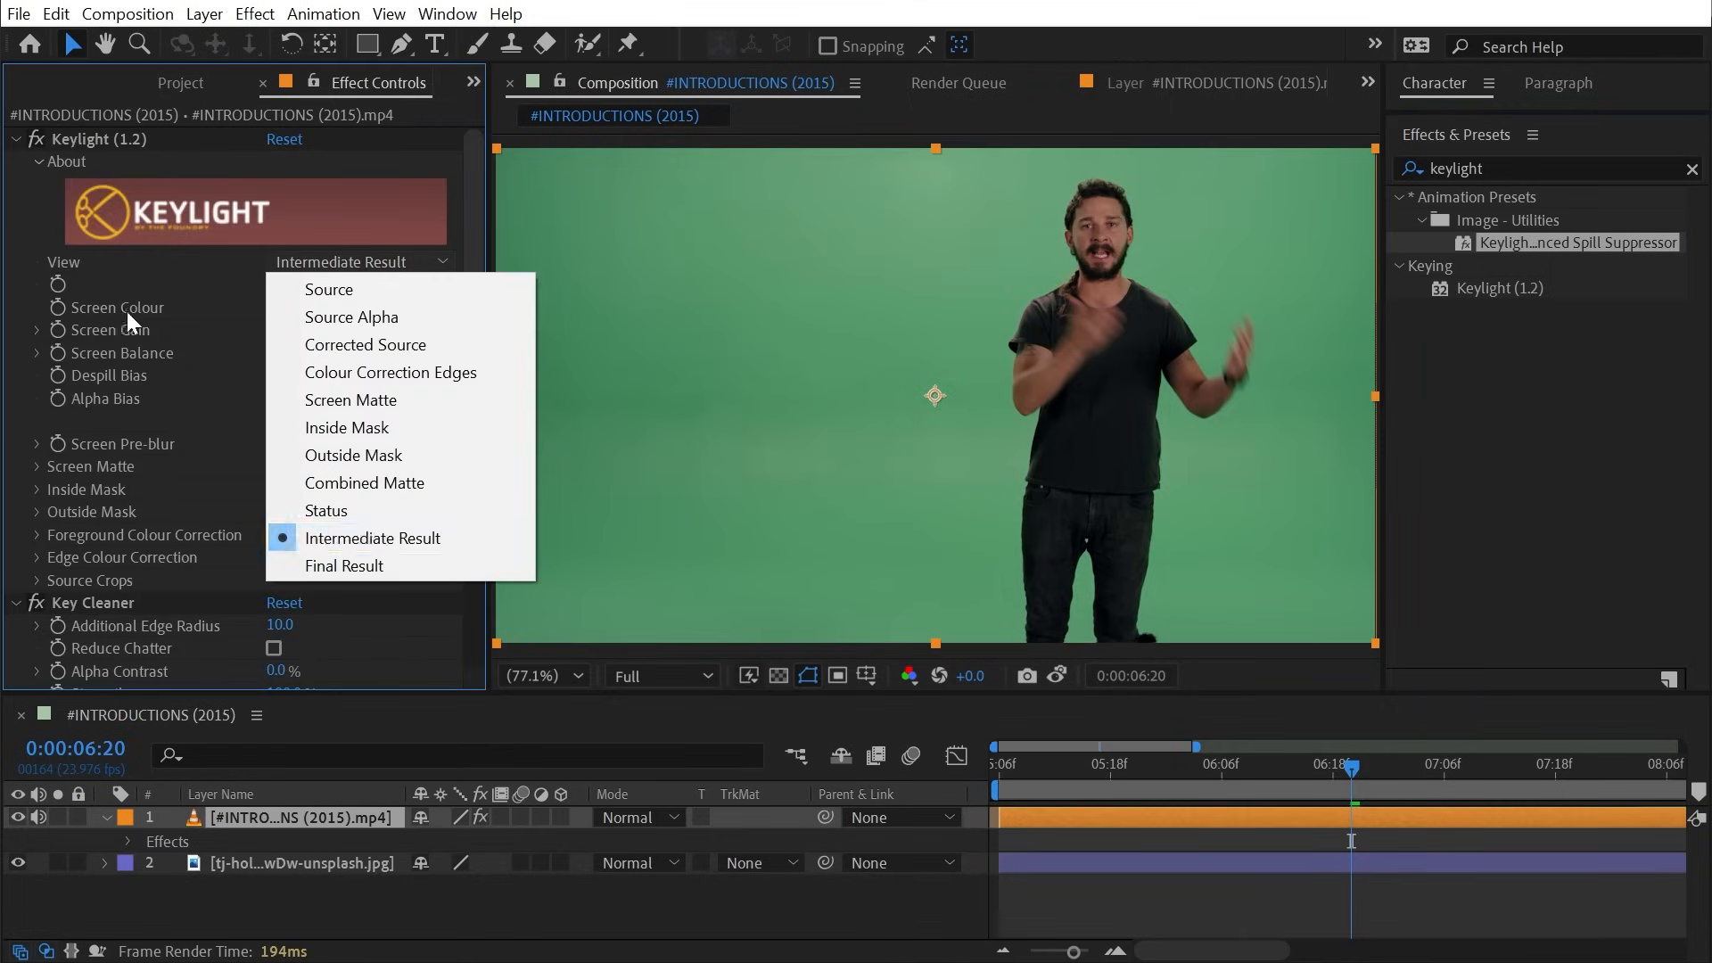
left_click(146, 266)
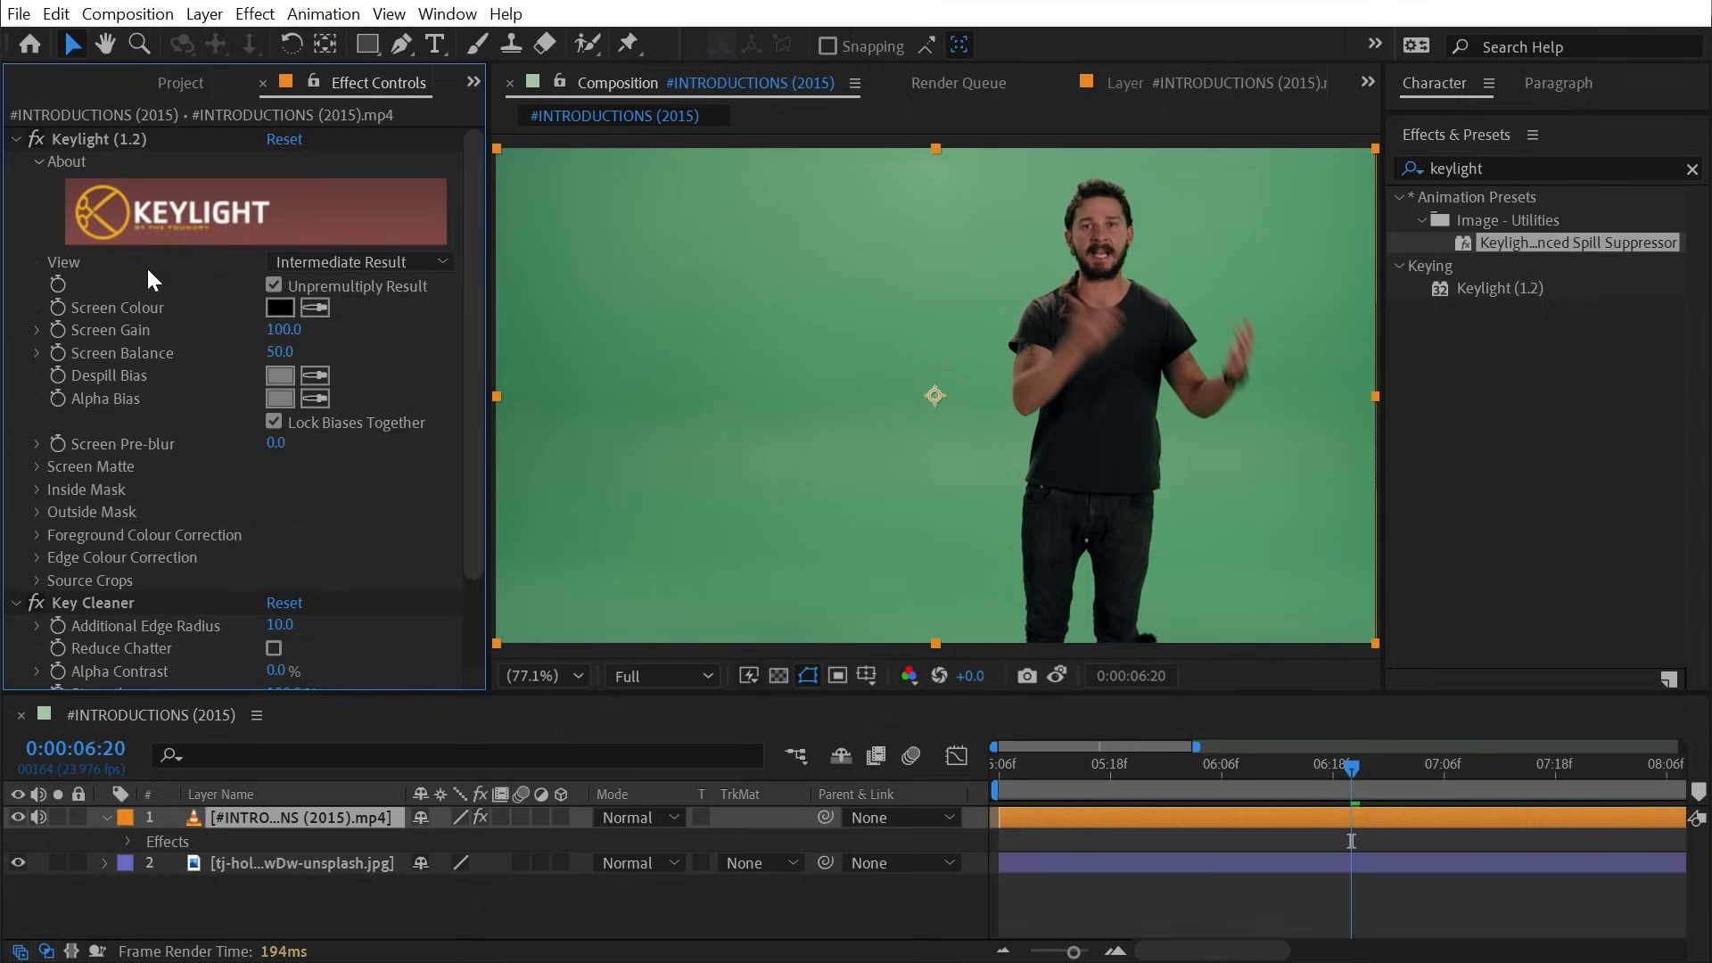
left_click(276, 140)
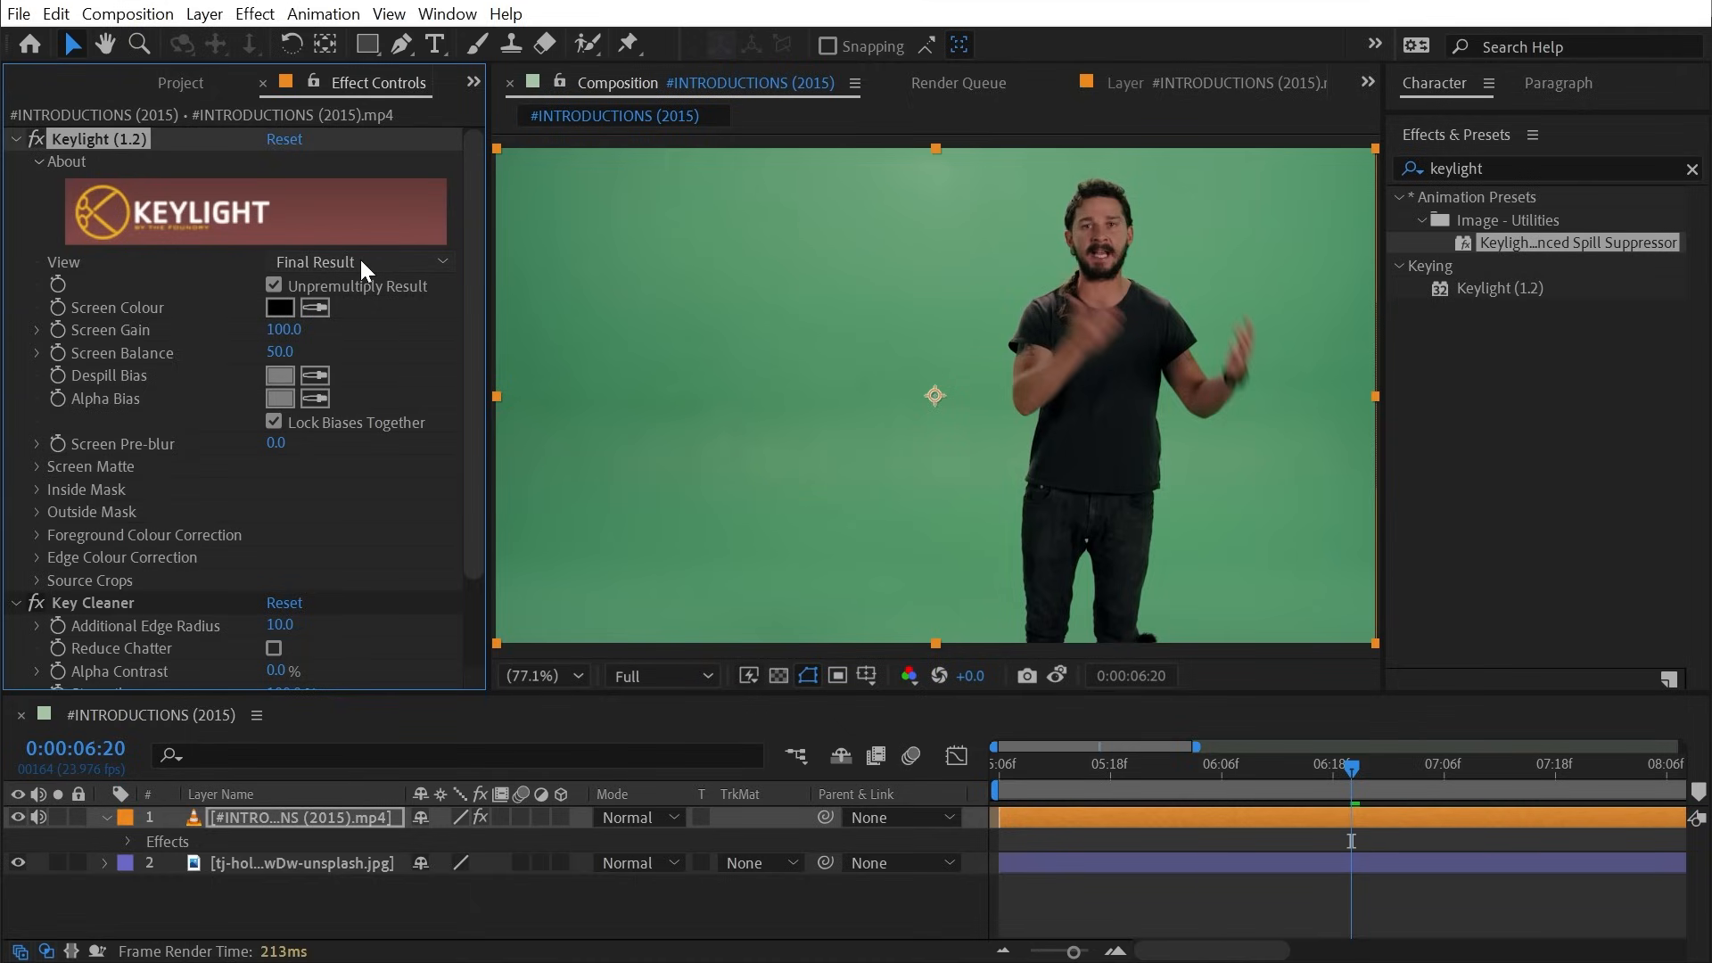
key("ctrl+z")
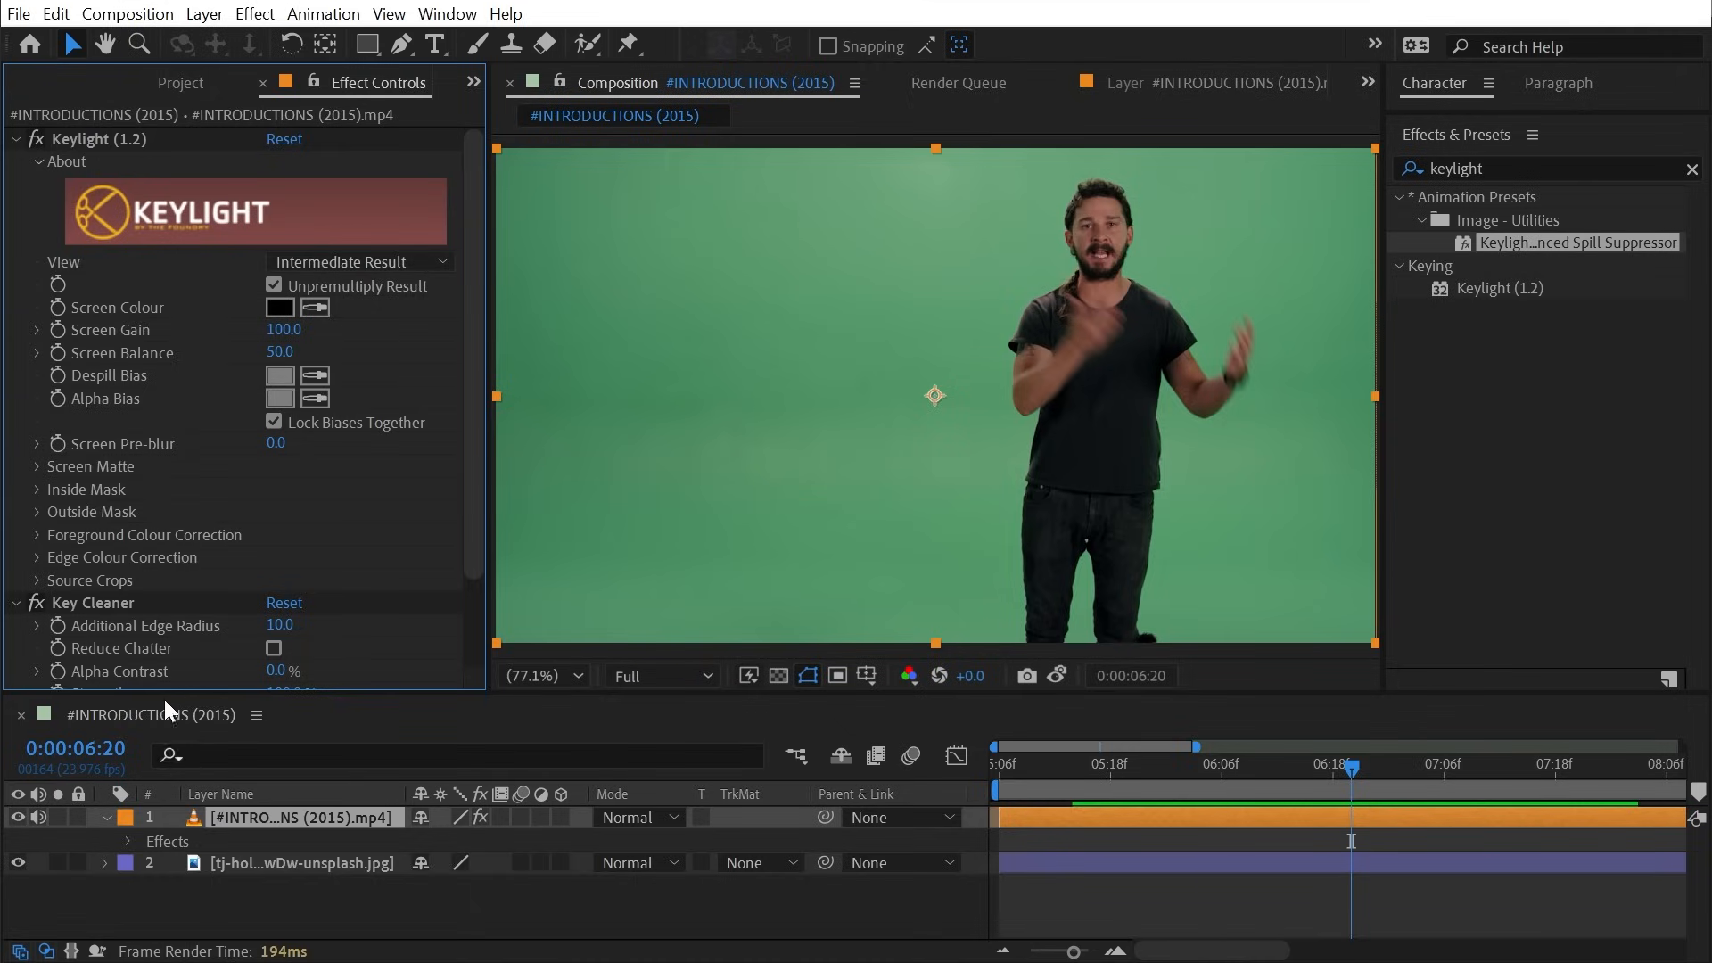
- Look over the three effects added by the preset and collapse Keylight's About section
scroll(179, 591, "down", 3)
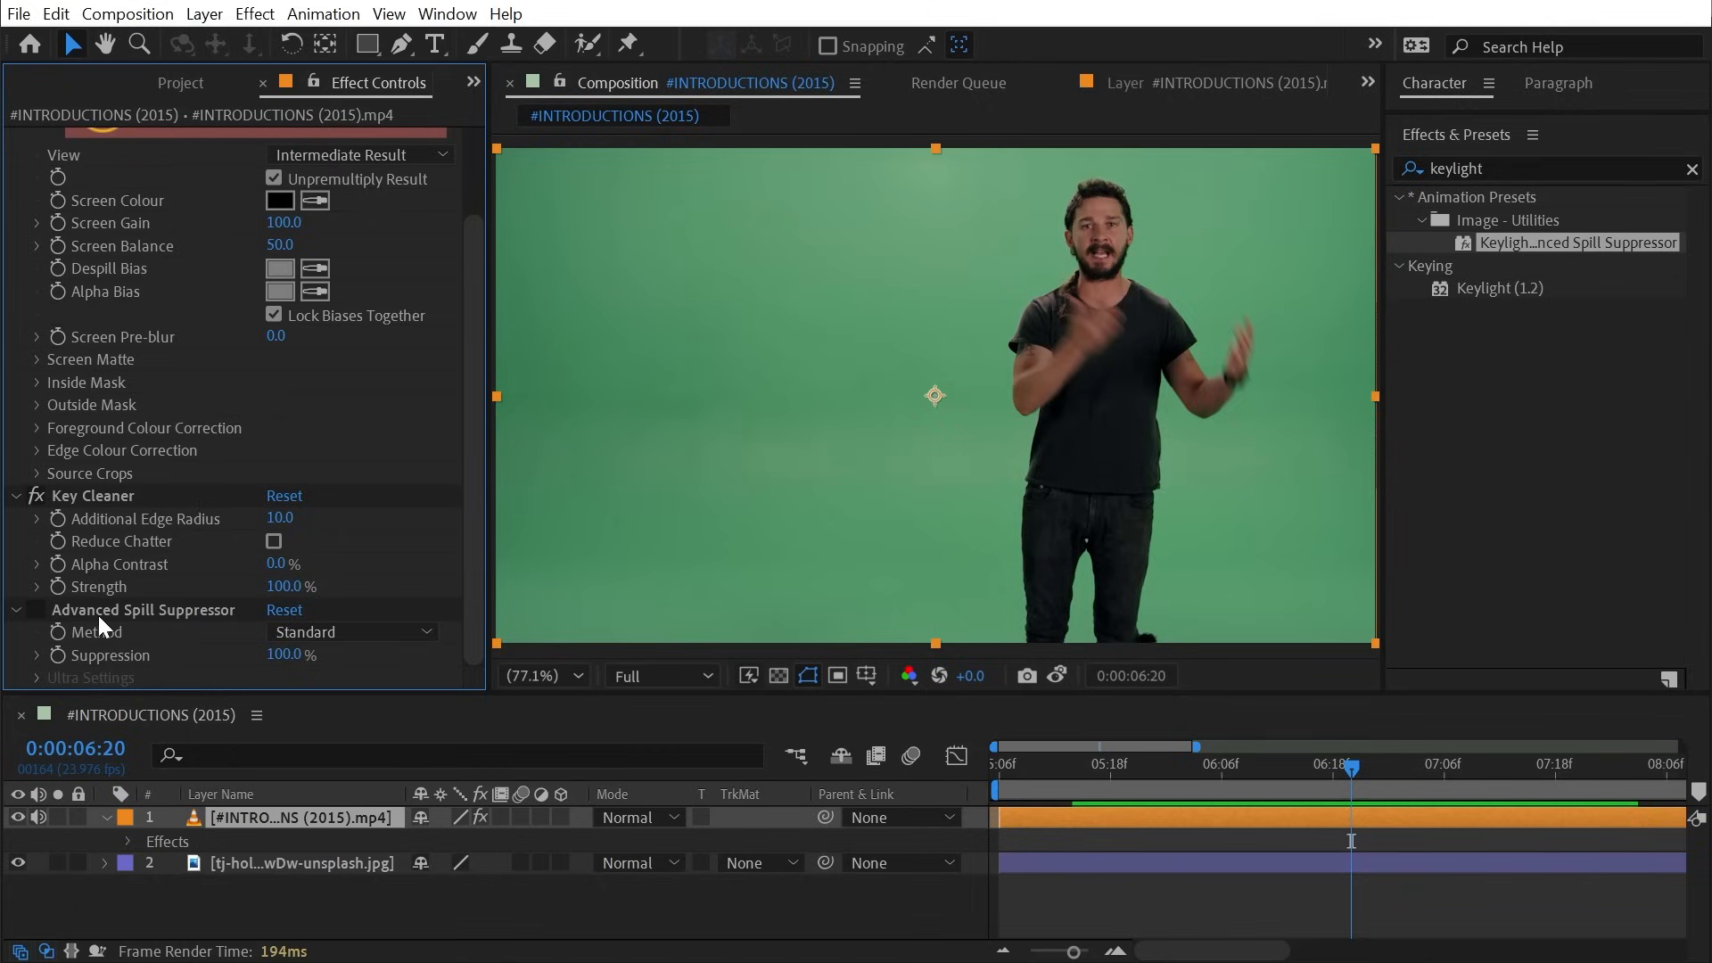
scroll(114, 599, "up", 3)
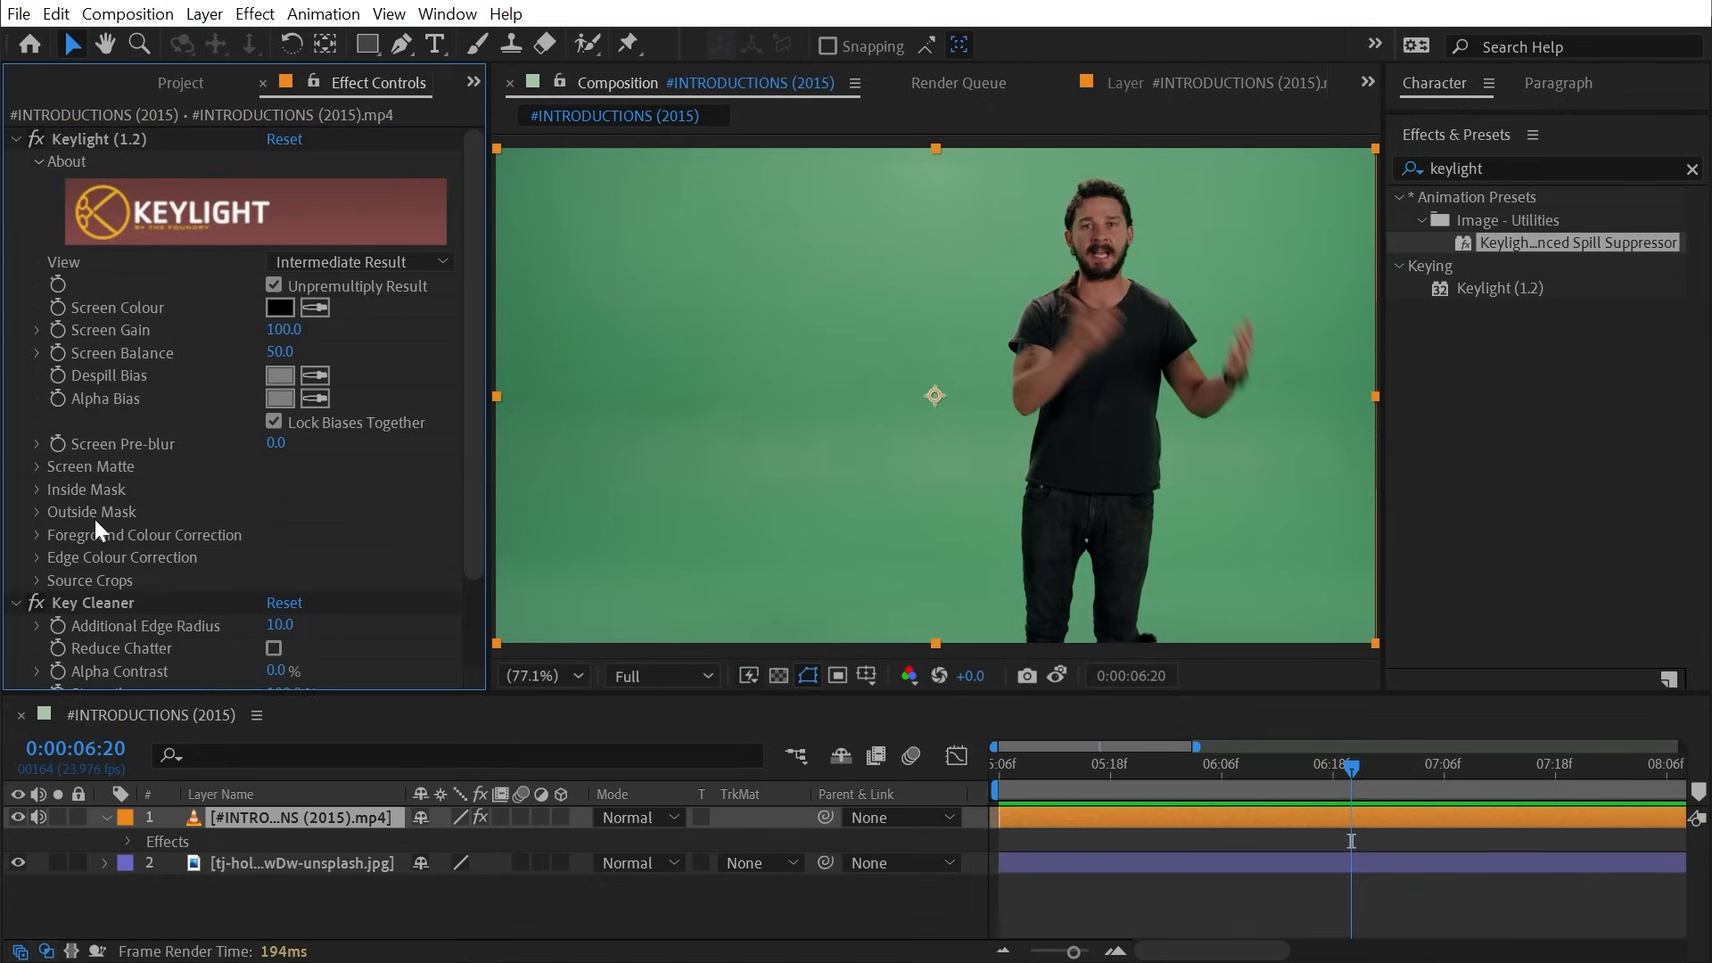
left_click(37, 163)
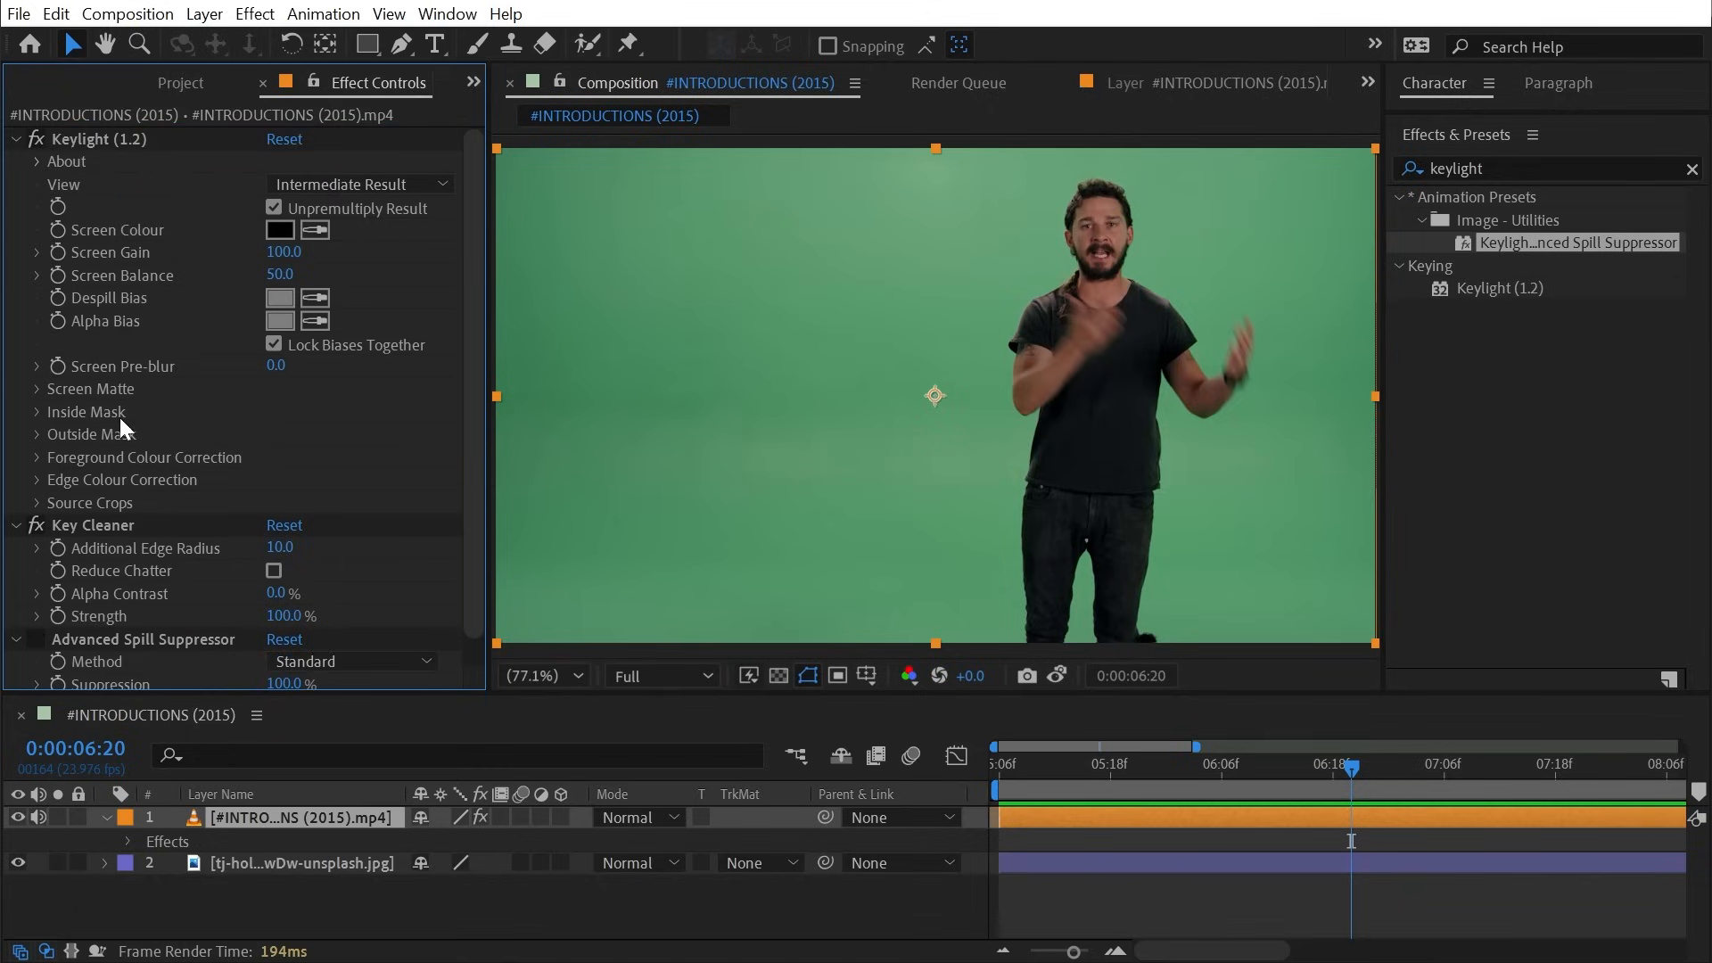
- Toggle the Advanced Spill Suppressor on and off to compare its effect on the green footage, leaving it off
scroll(125, 463, "down", 1)
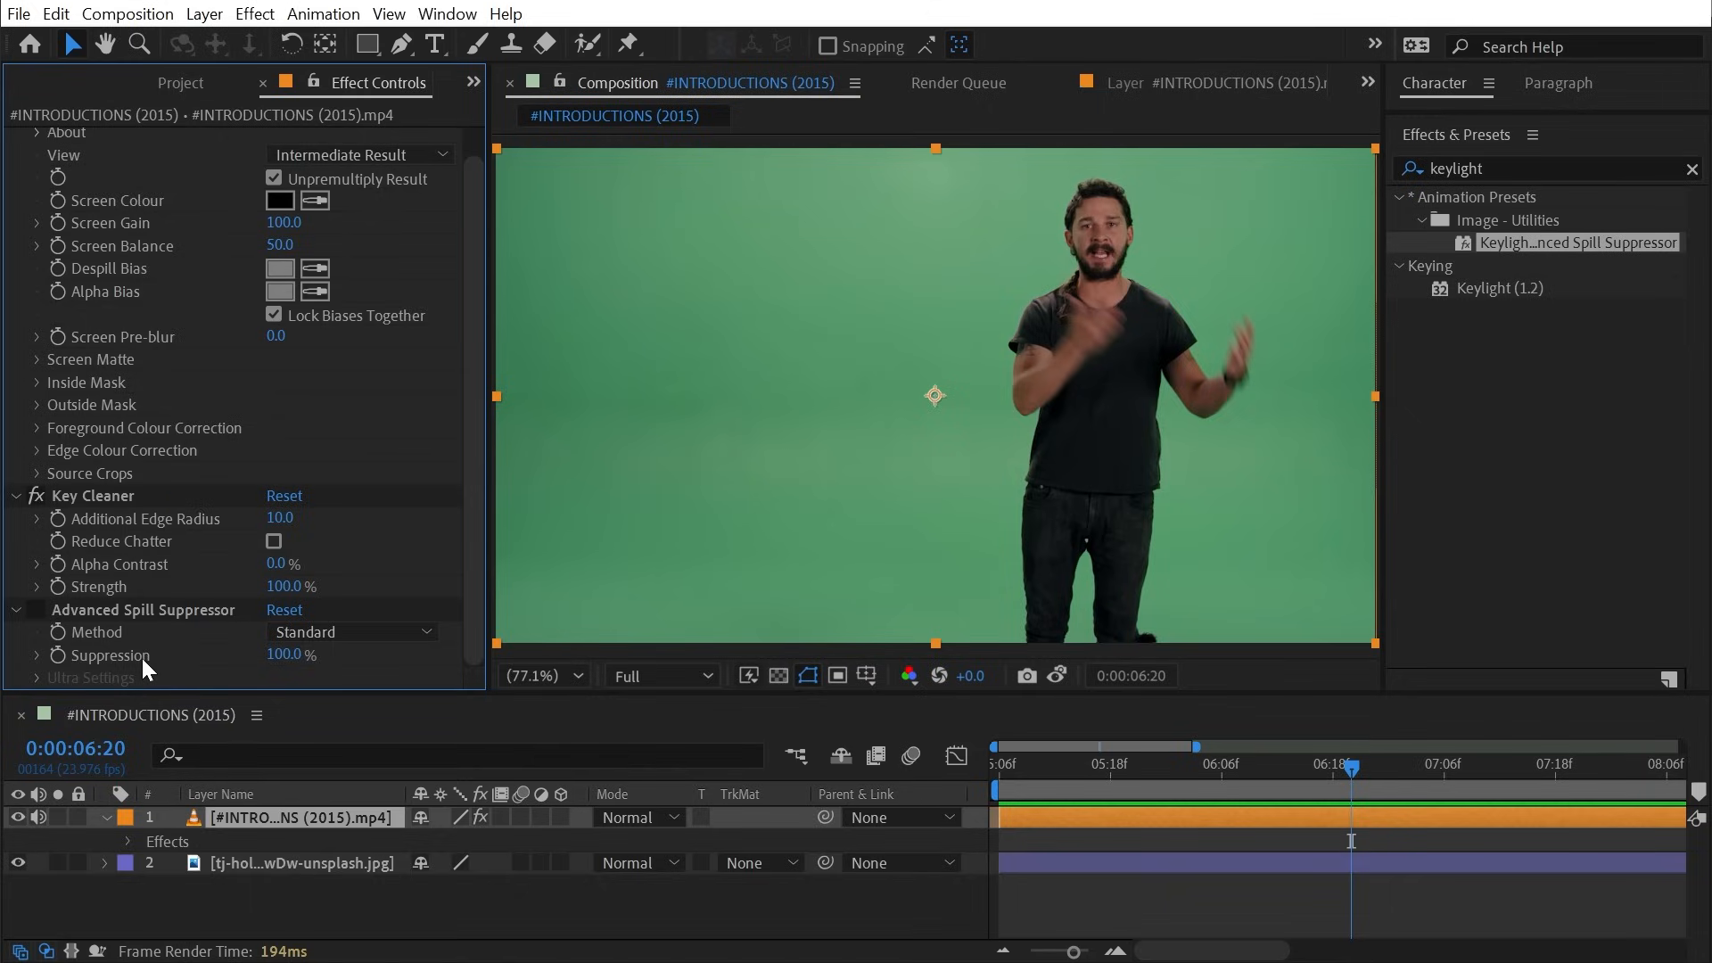
left_click(34, 610)
left_click(35, 610)
left_click(36, 609)
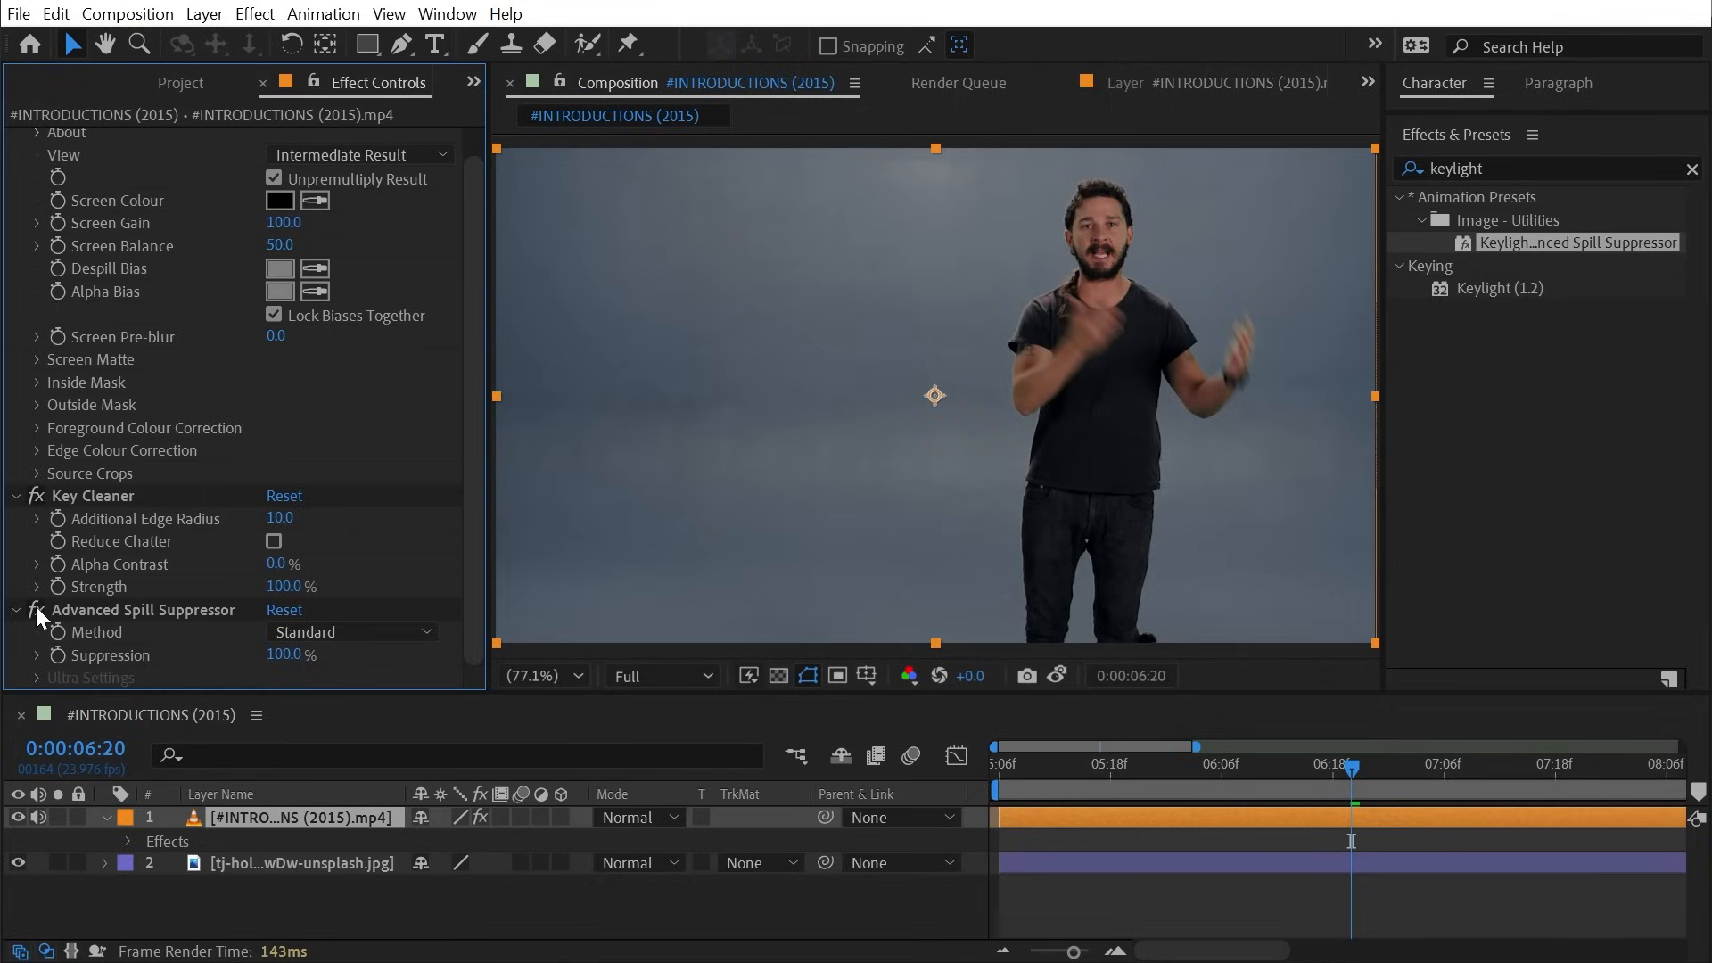
left_click(36, 610)
scroll(148, 417, "up", 1)
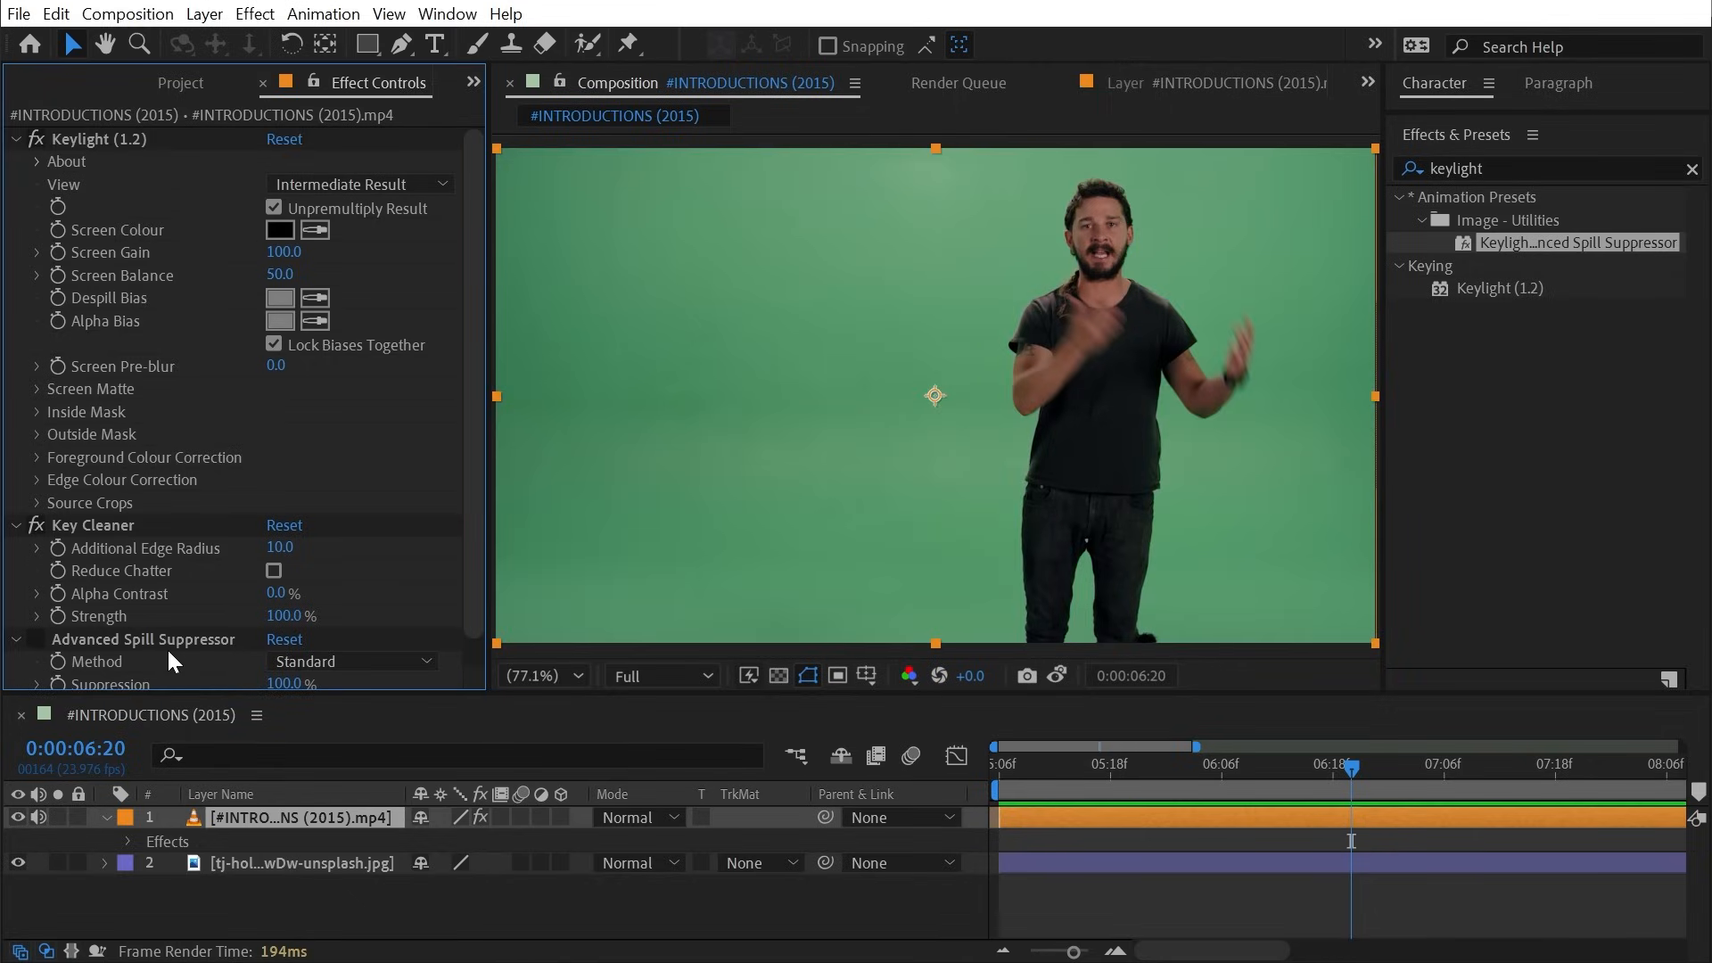
- Sample the green backdrop beside the man's head as Keylight's Screen Colour
left_click(315, 230)
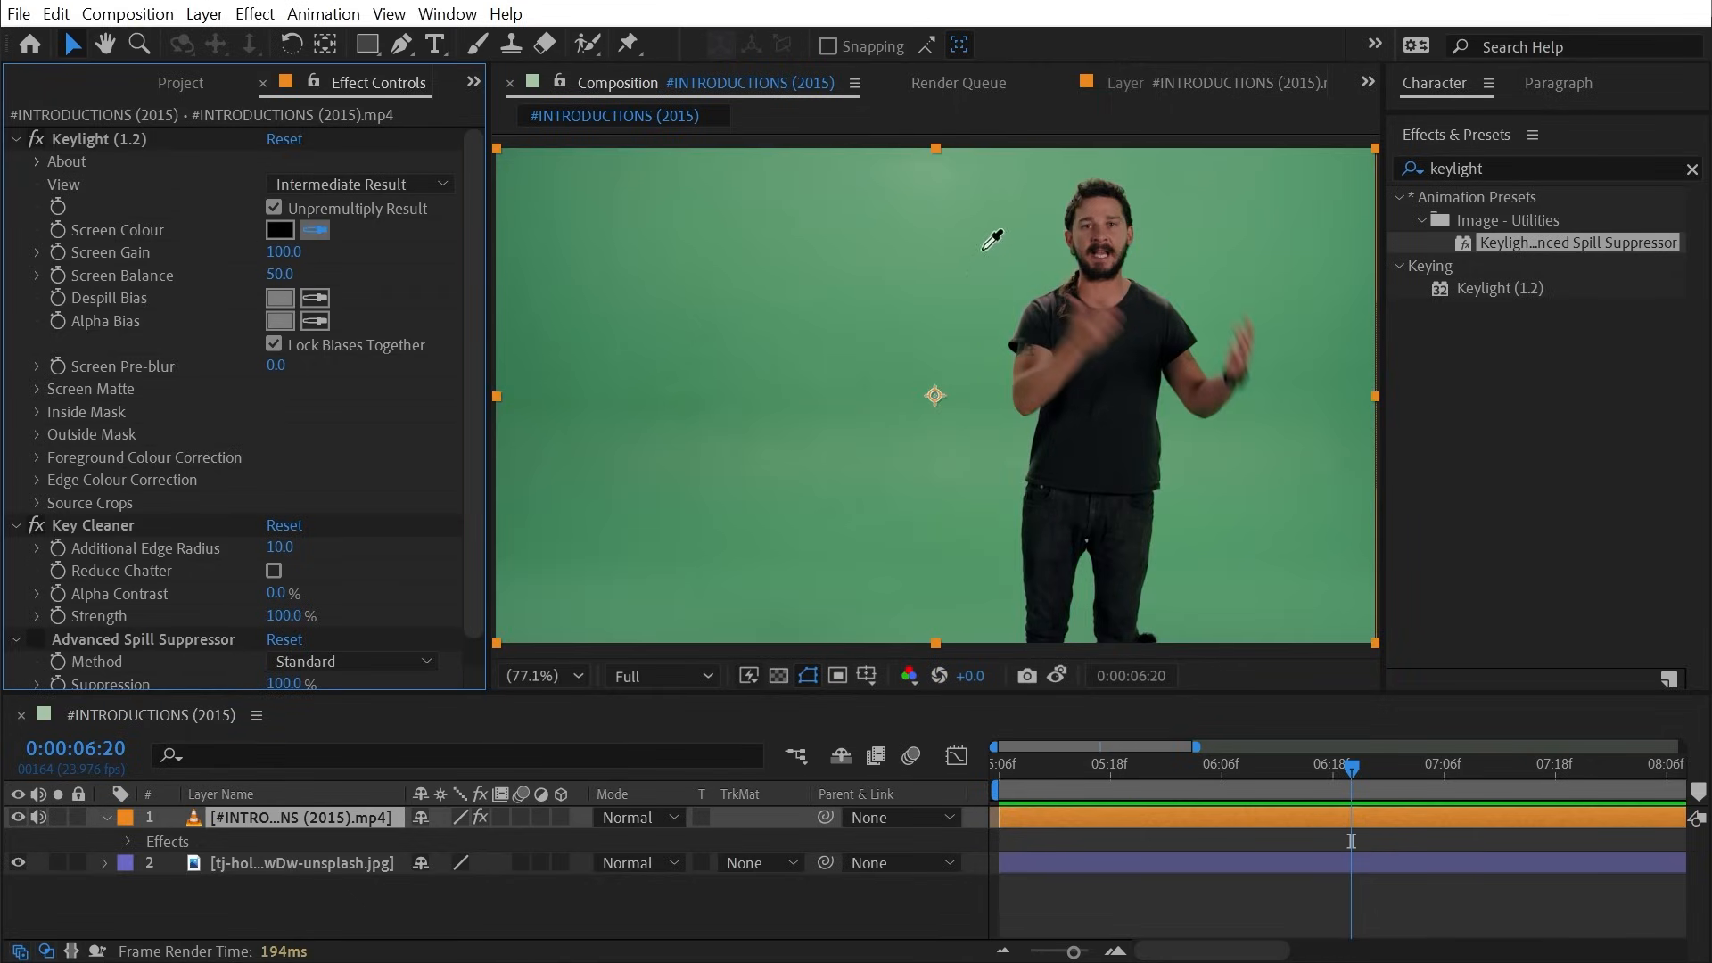
left_click(1015, 216)
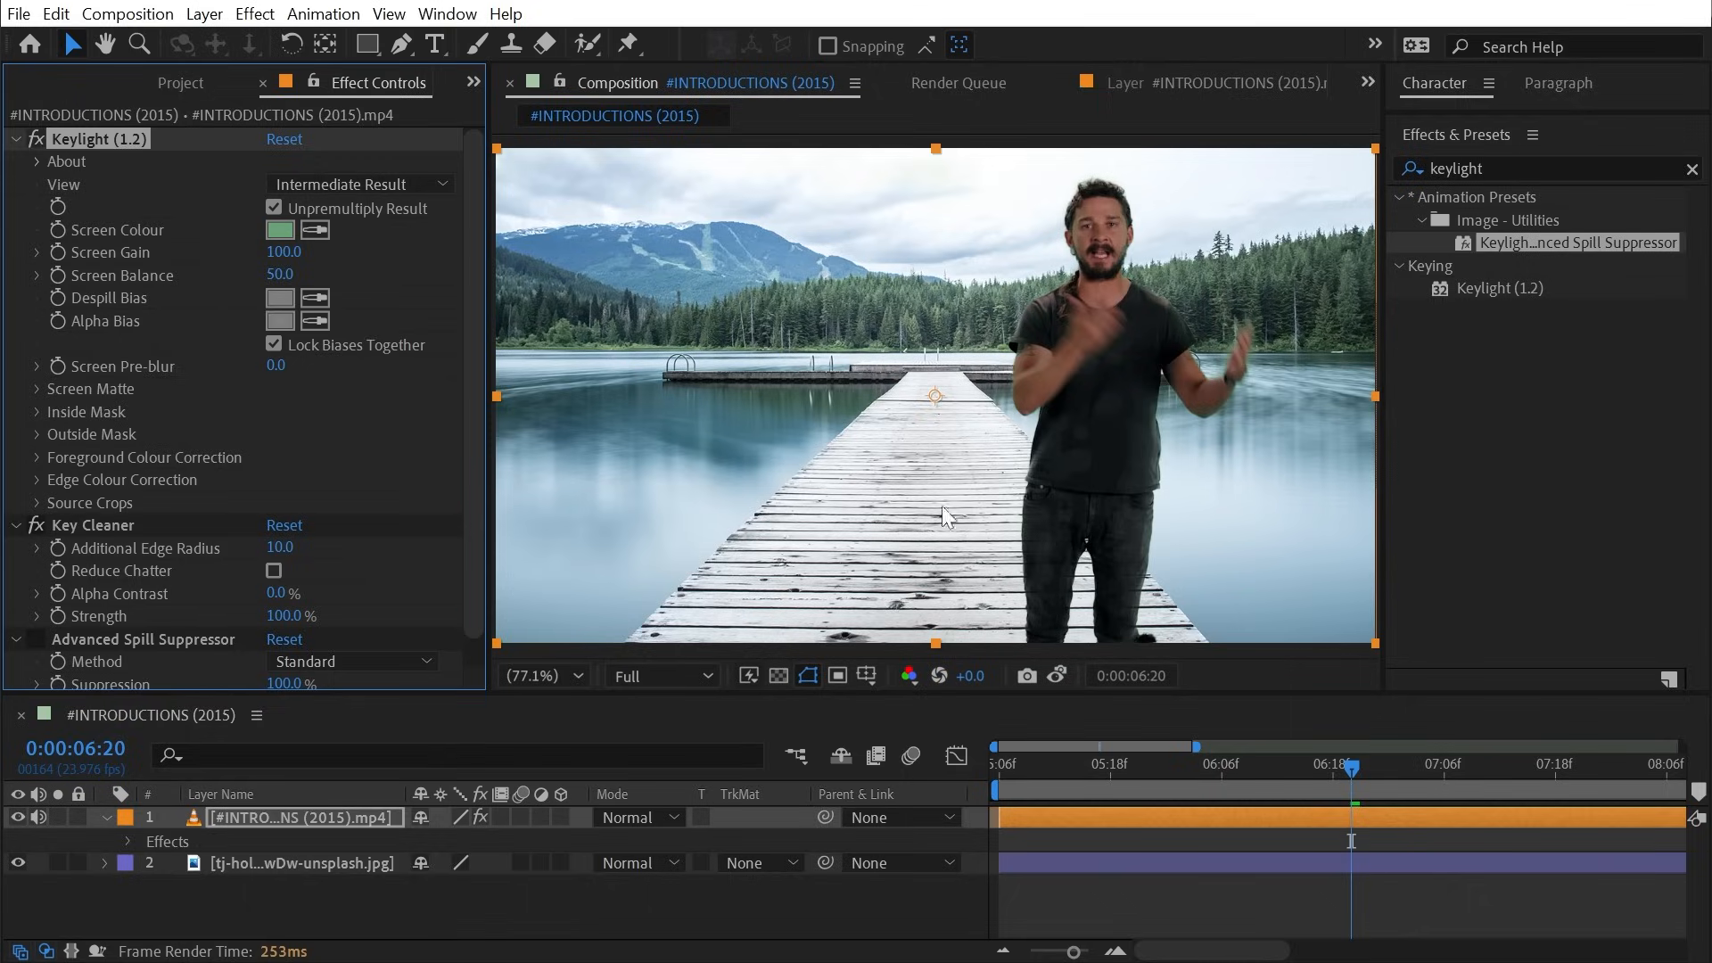
- Zoom in on the man's torso, solo the footage layer, and display its alpha channel
left_click(37, 525)
scroll(1232, 426, "up", 2)
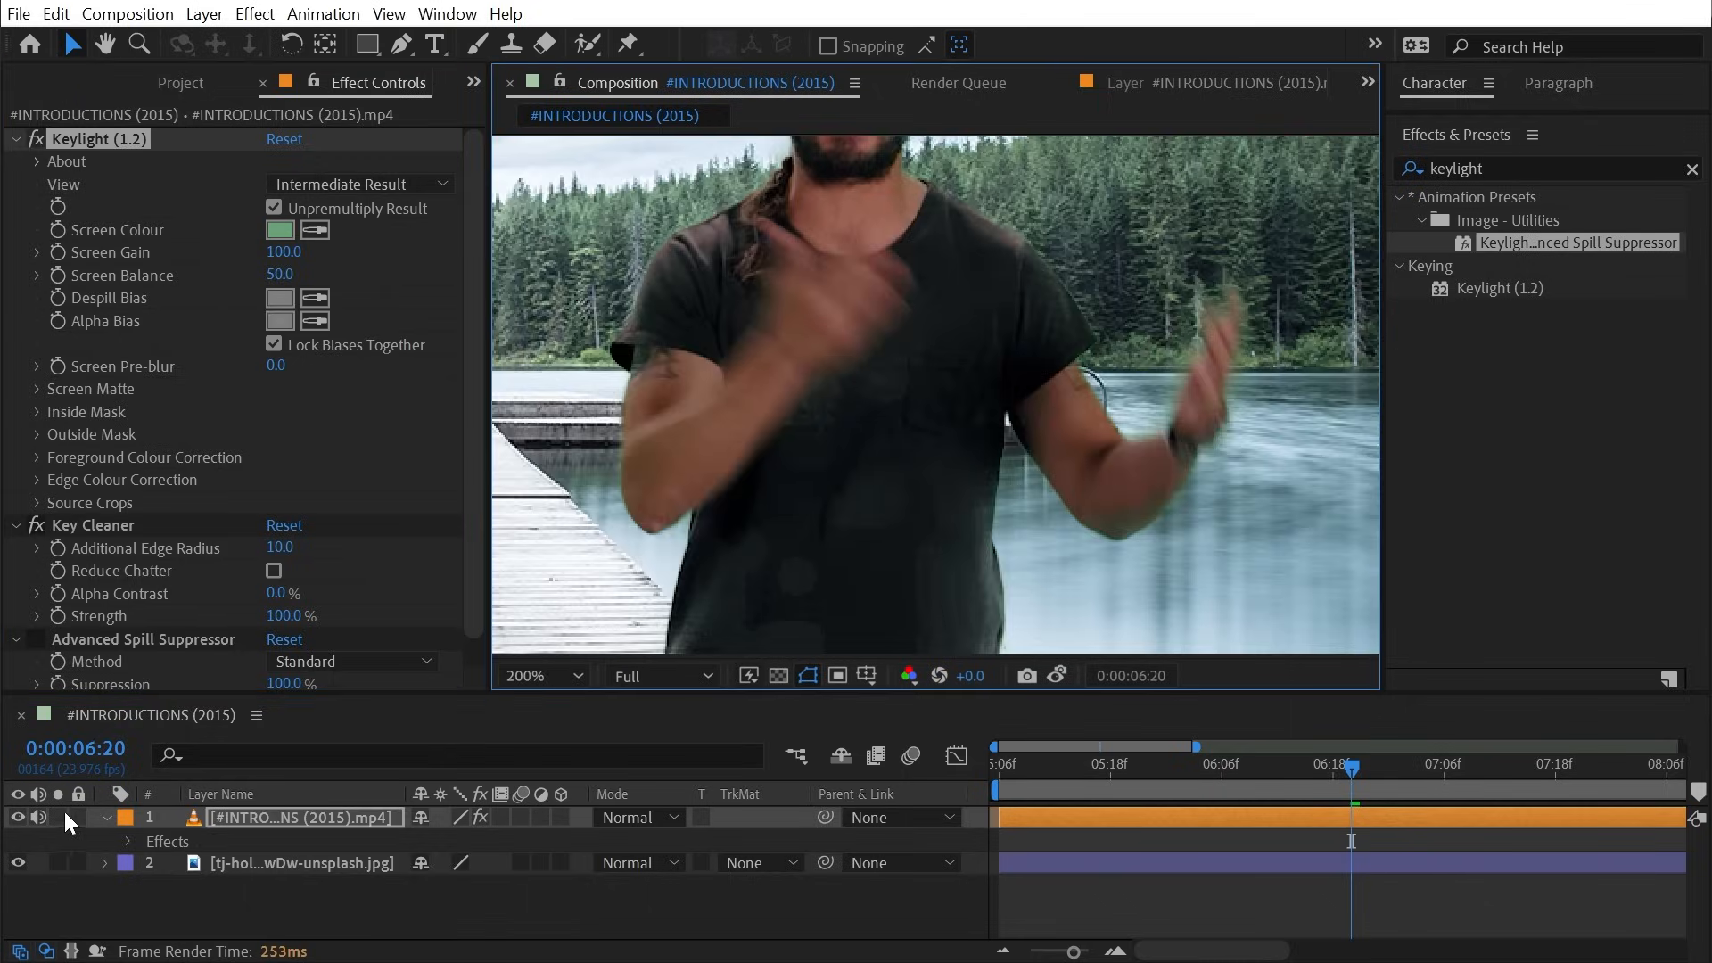
left_click(58, 817)
left_click(908, 674)
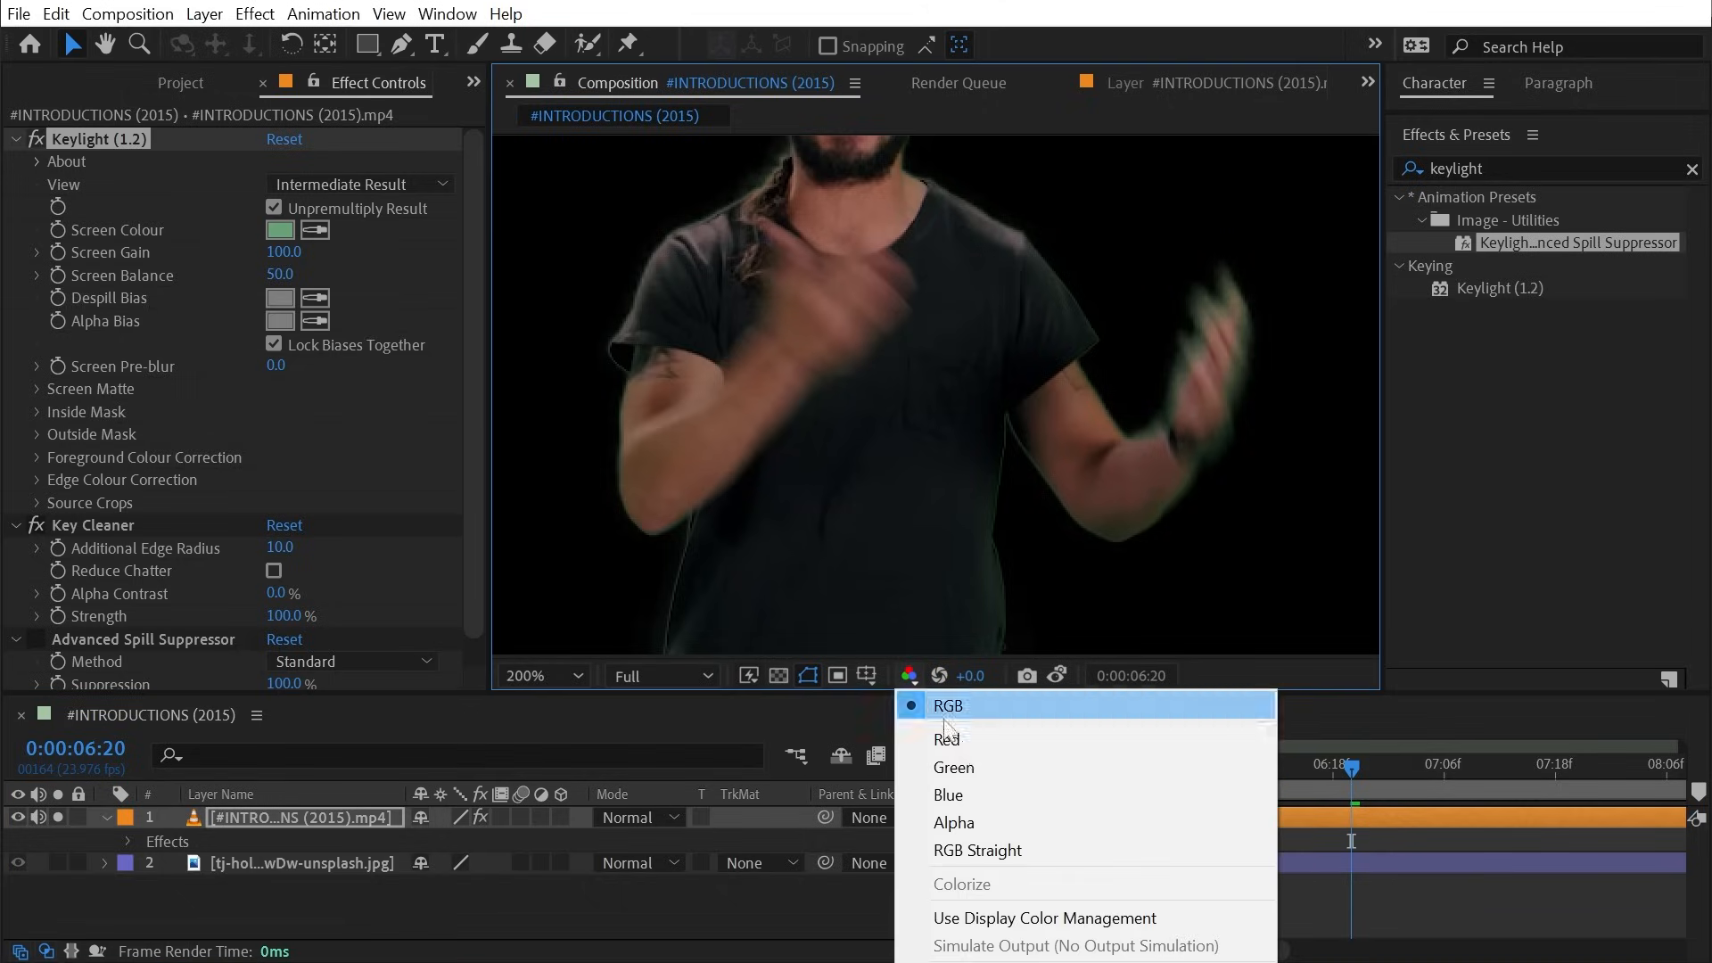
left_click(1018, 820)
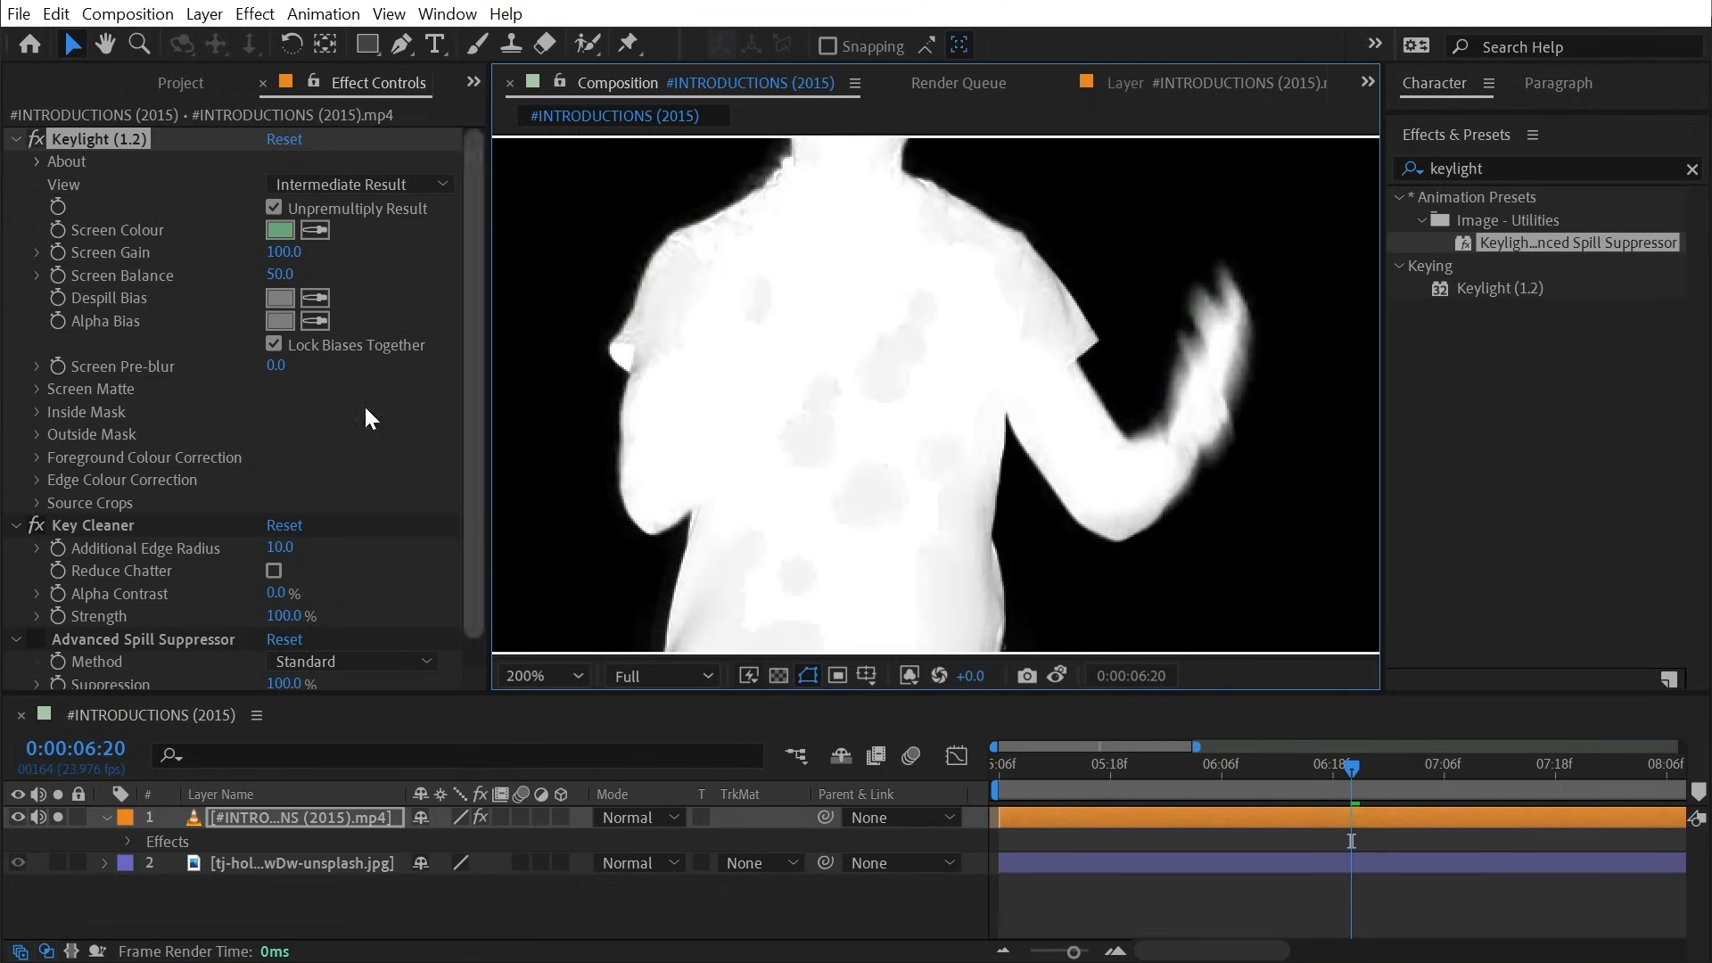
- Toggle Key Cleaner off and on to compare the matte with and without it, leaving it on
left_click(35, 528)
left_click(35, 527)
left_click(36, 527)
left_click(36, 528)
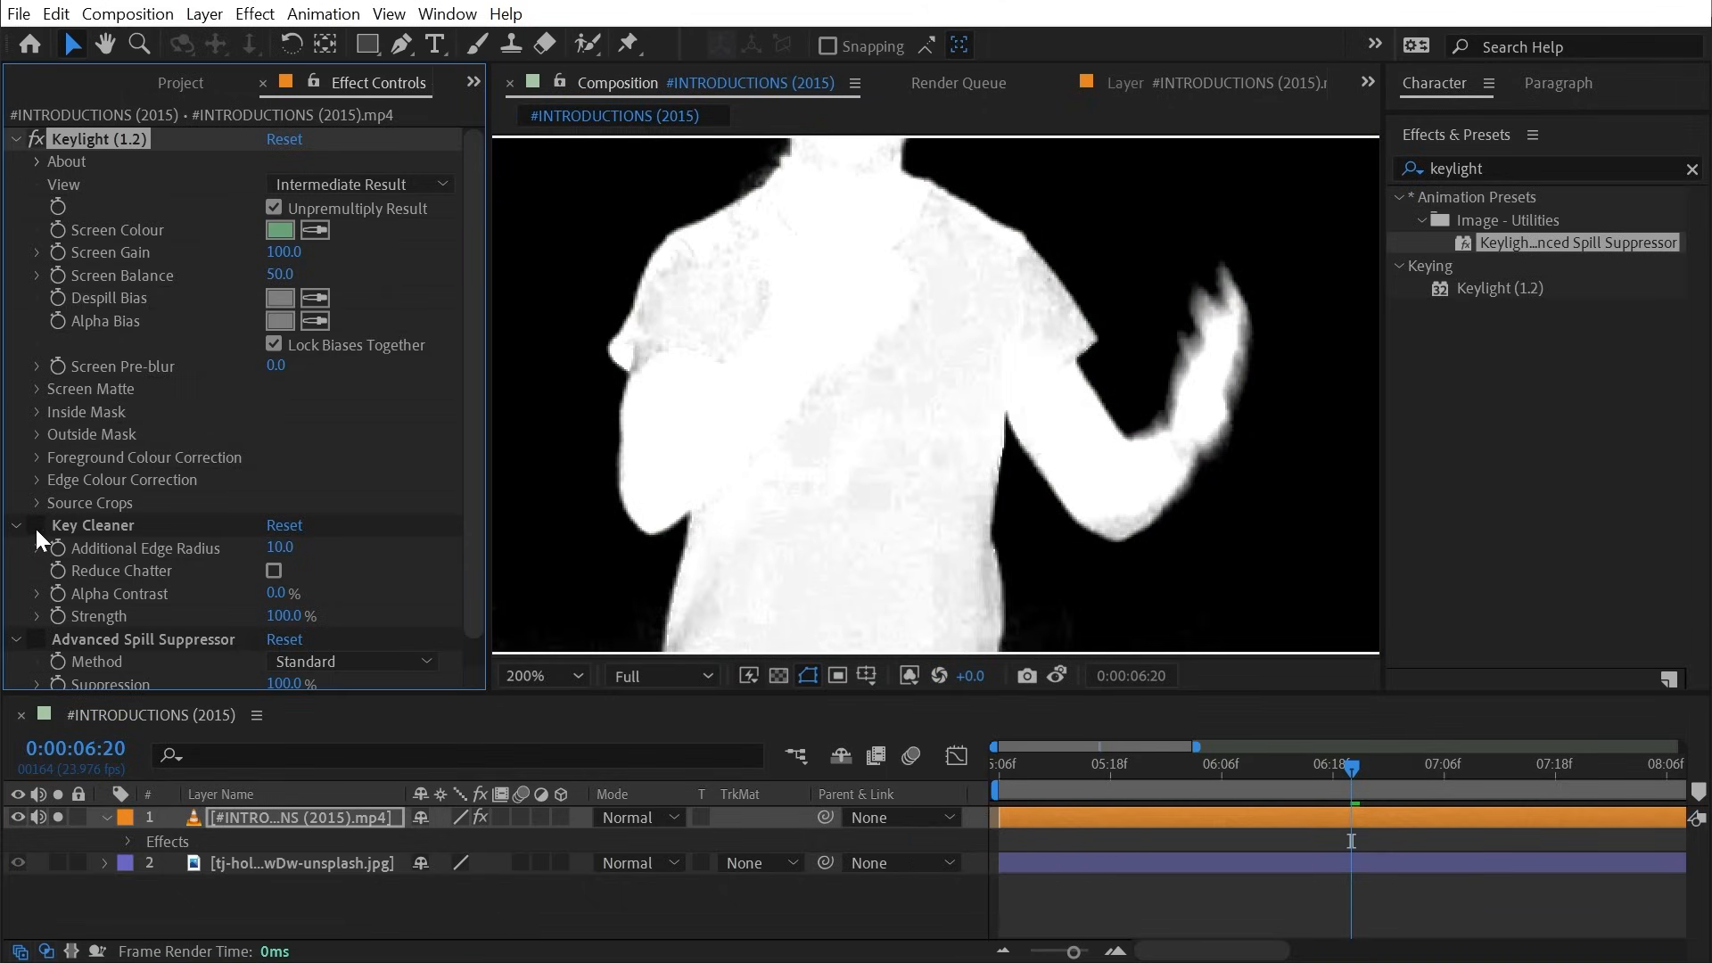
left_click(36, 528)
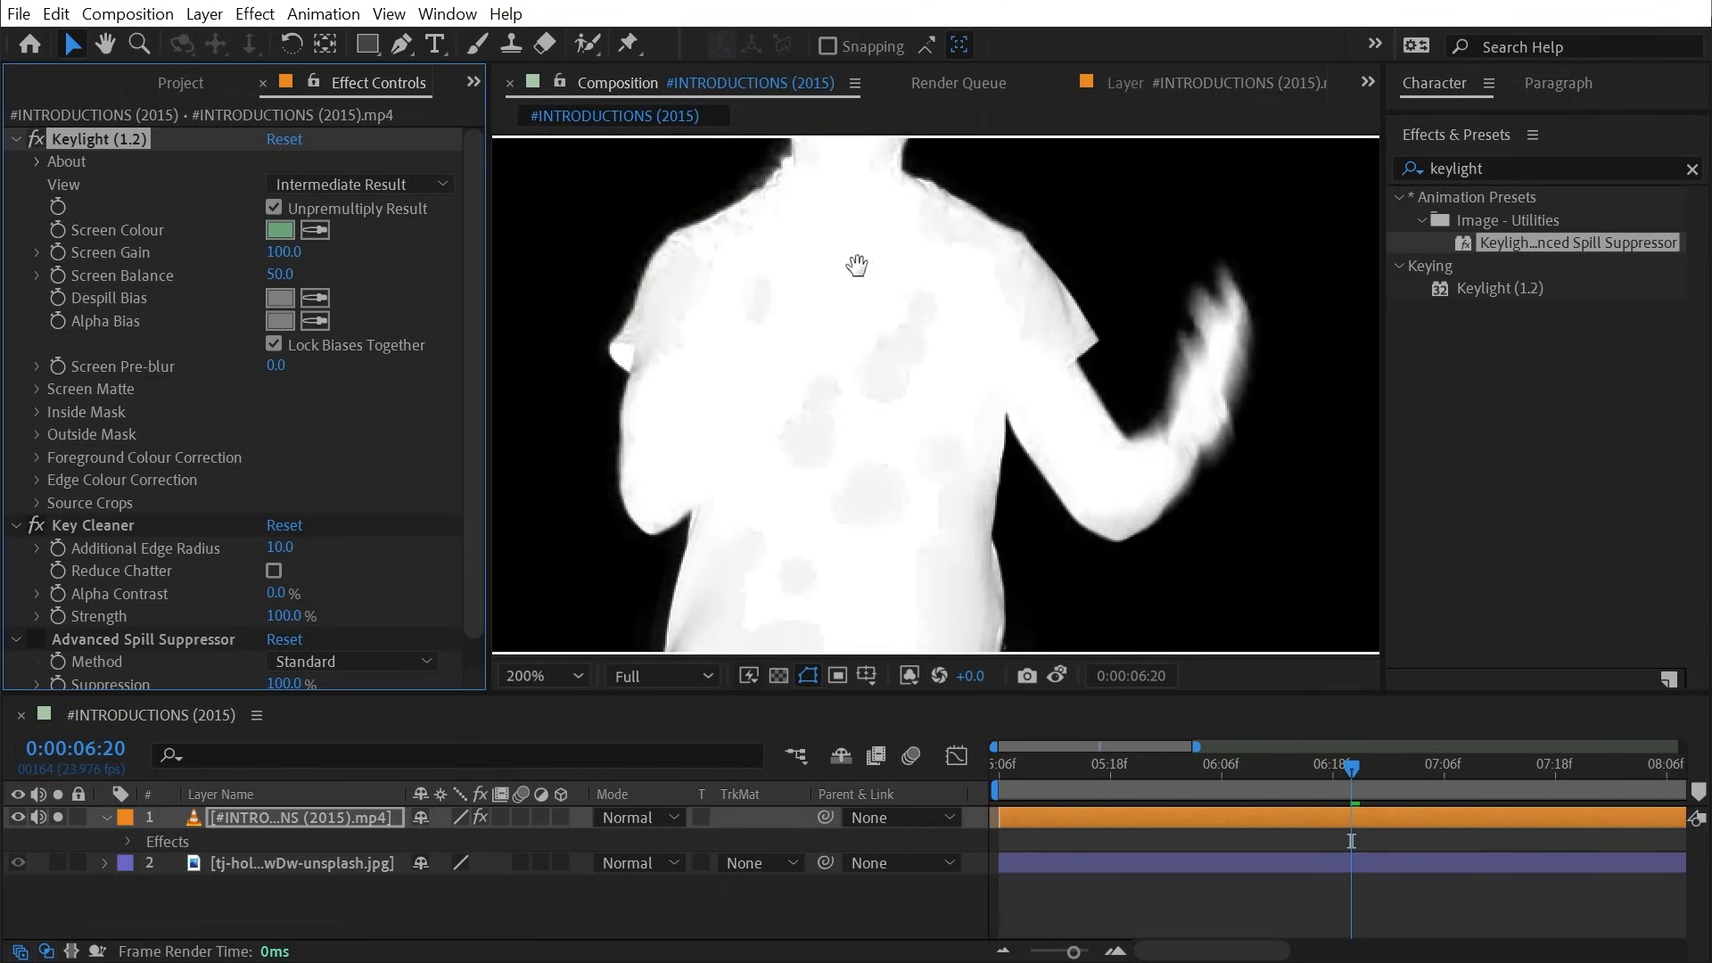
- Set Keylight's View to Status and switch the composition's channel display back to RGB
left_click_drag(847, 267, 1073, 117)
key("v")
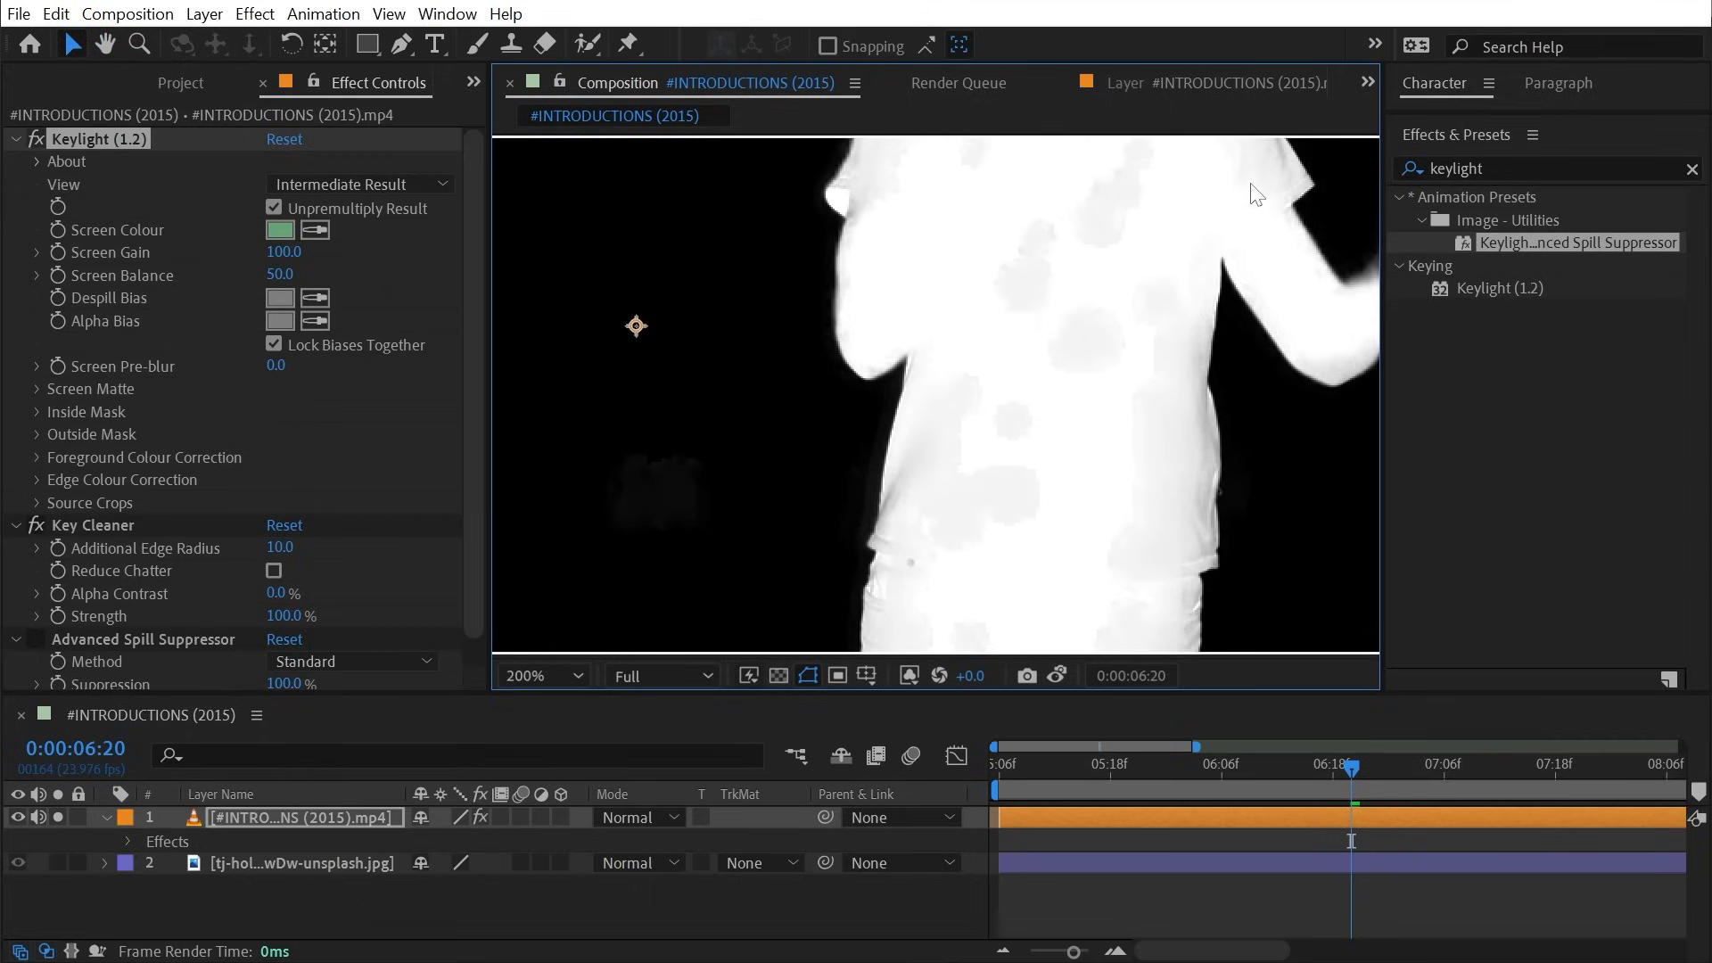
left_click(336, 182)
left_click(381, 431)
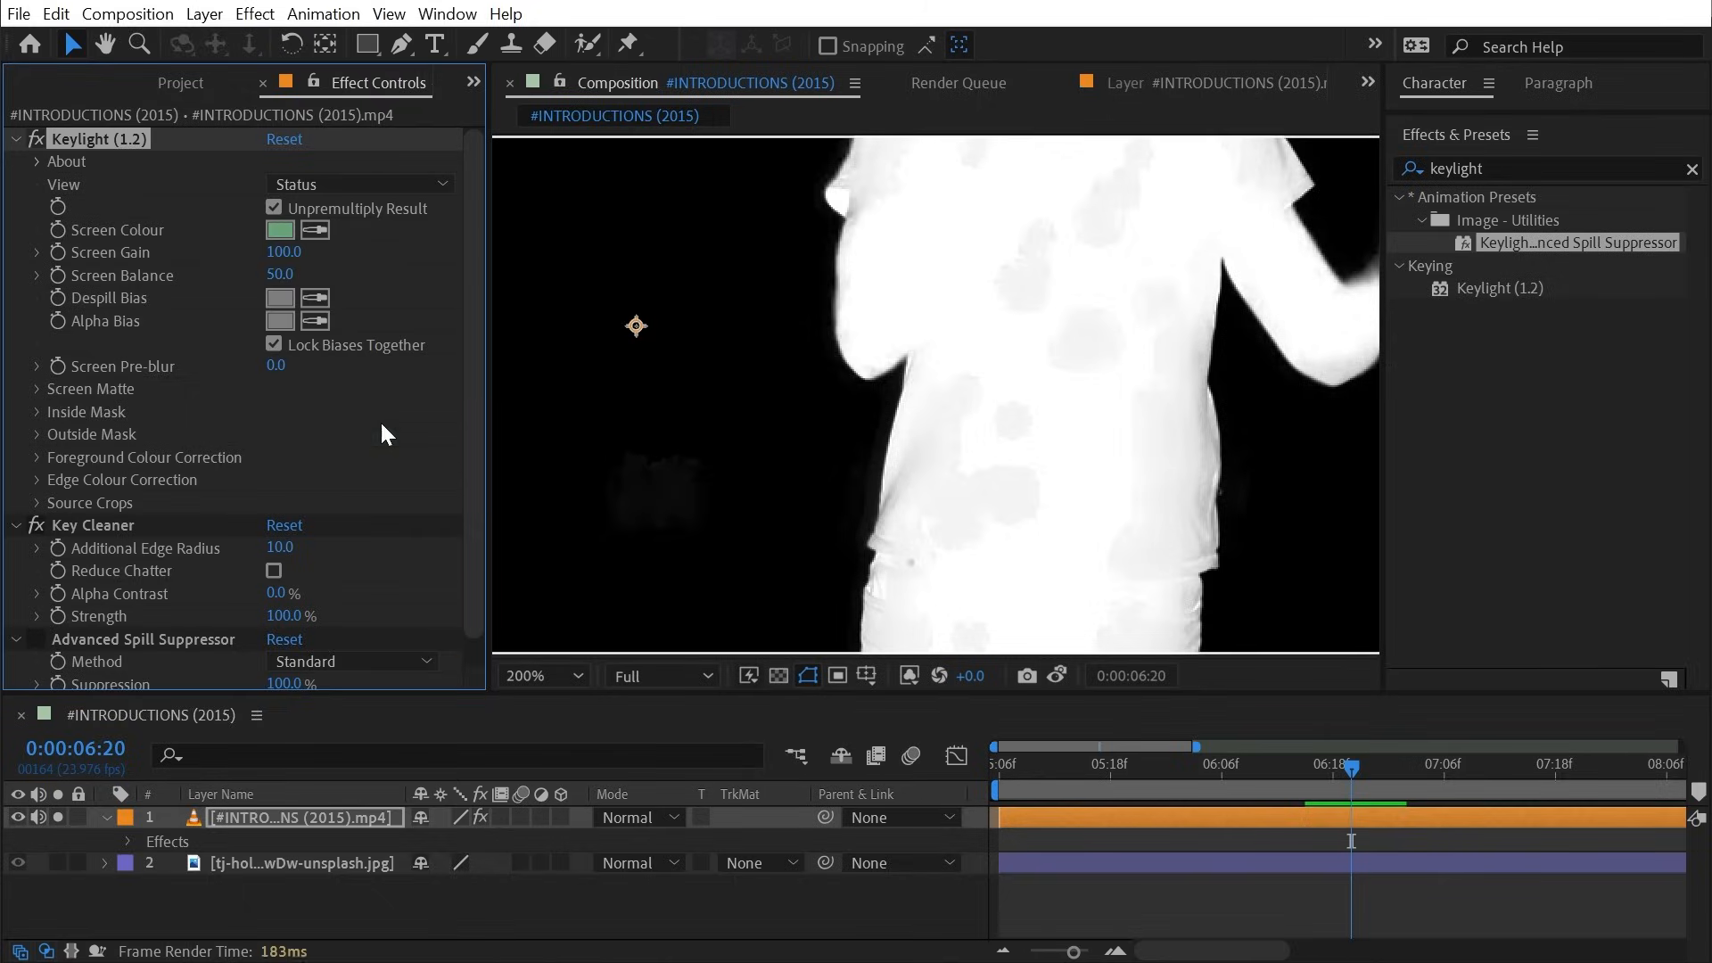
left_click(911, 676)
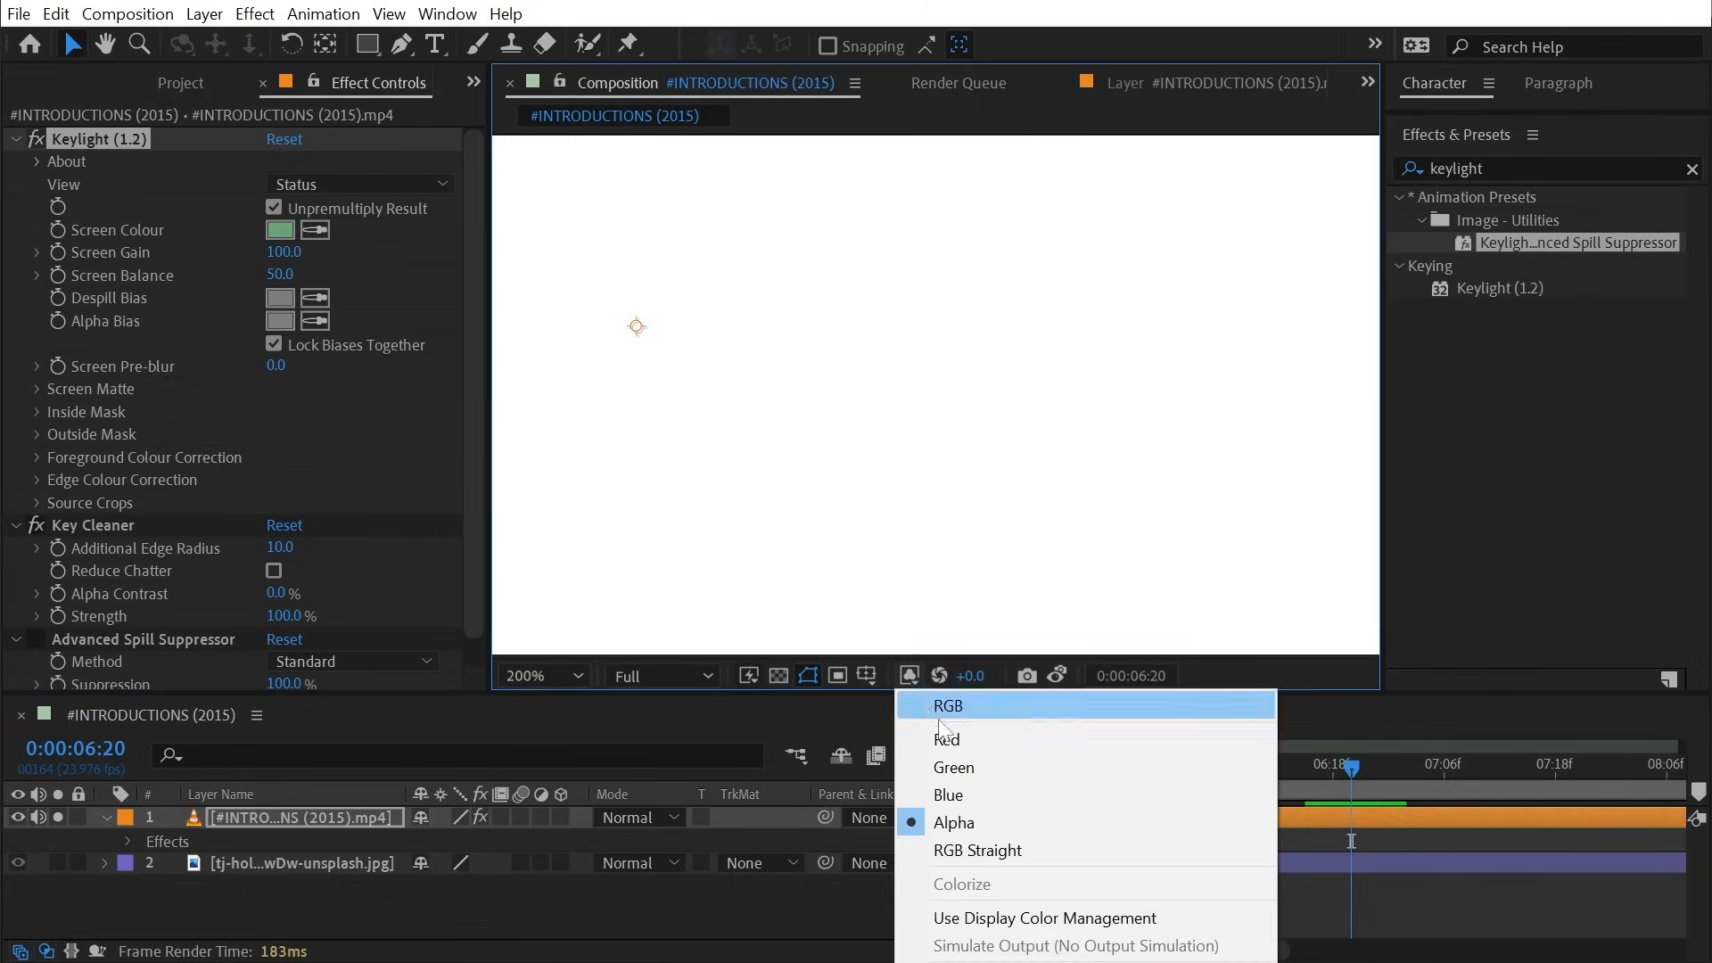
left_click(938, 699)
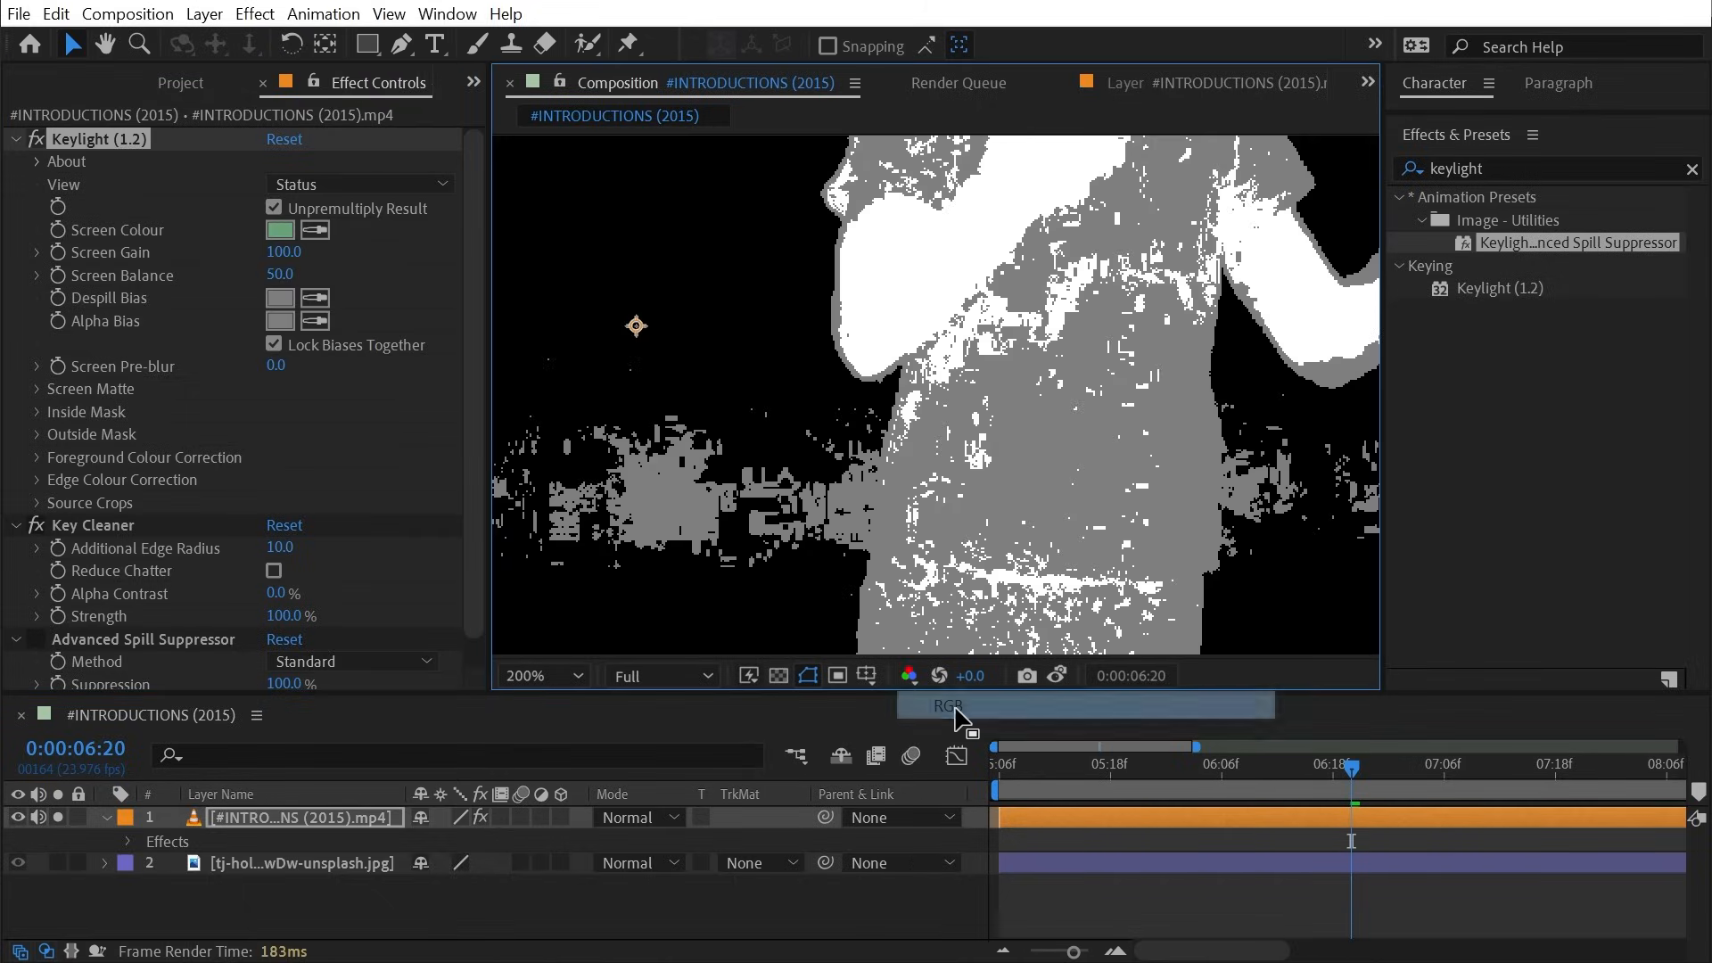
- Set the Screen Matte's Clip Black to 15.4 and Clip White to 82.2, and return Keylight's View to Intermediate Result
left_click(34, 388)
left_click_drag(282, 414, 425, 411)
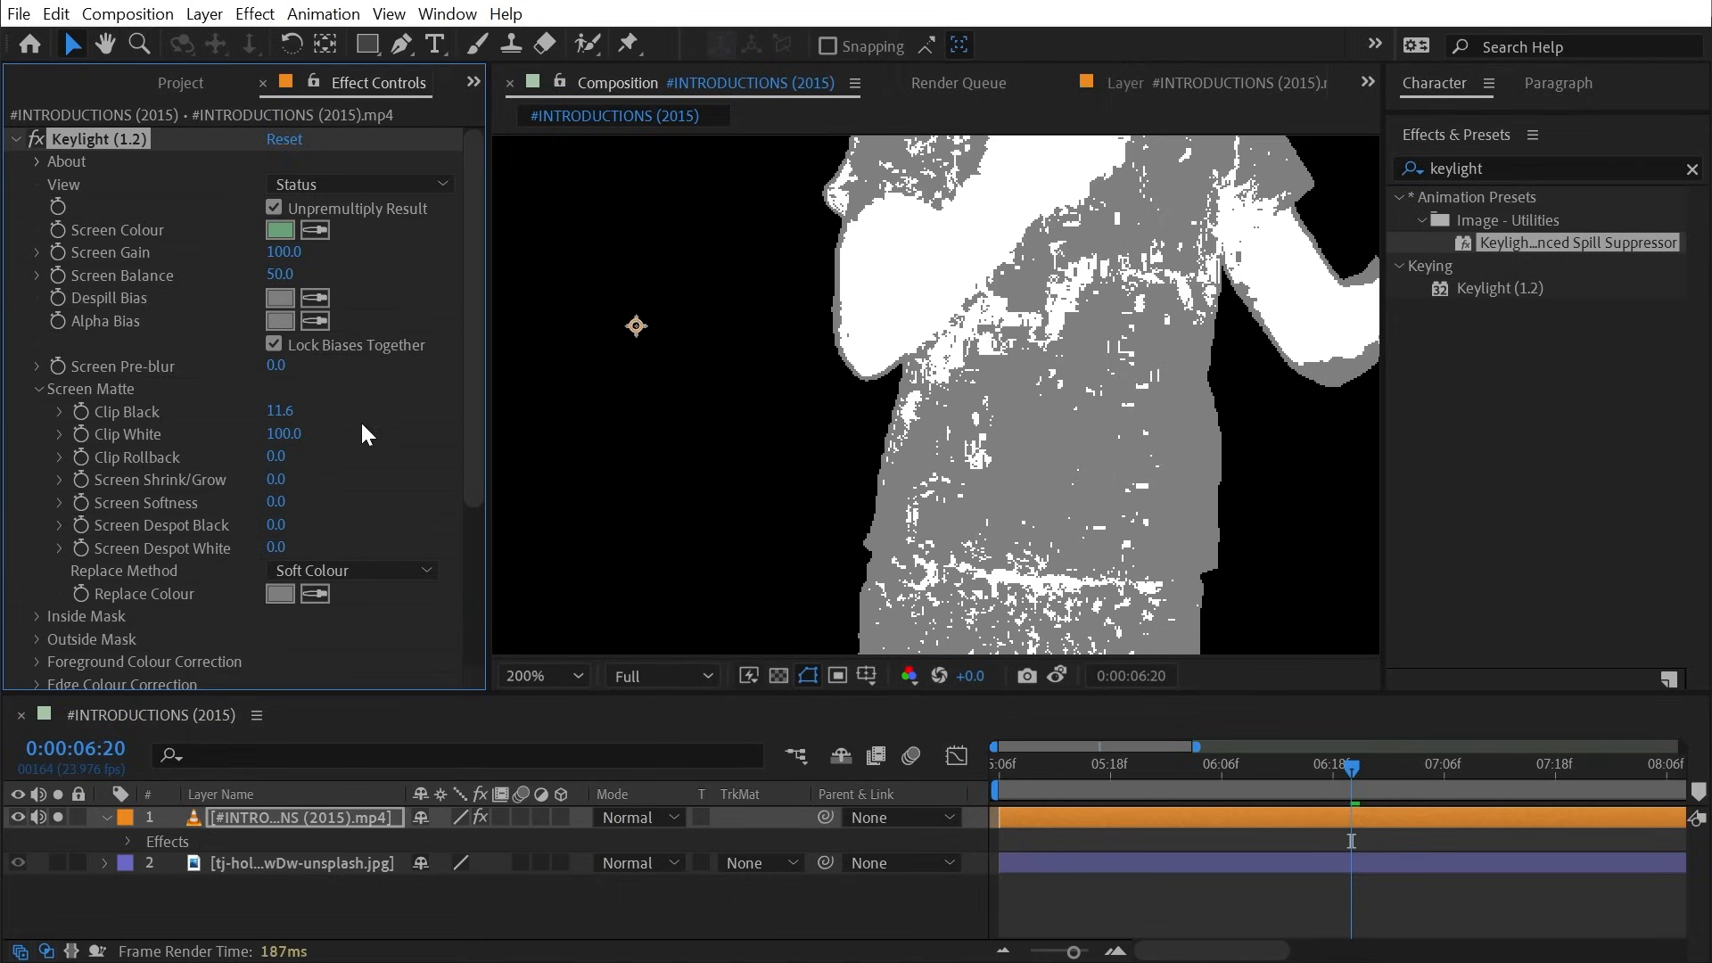
left_click_drag(284, 433, 89, 431)
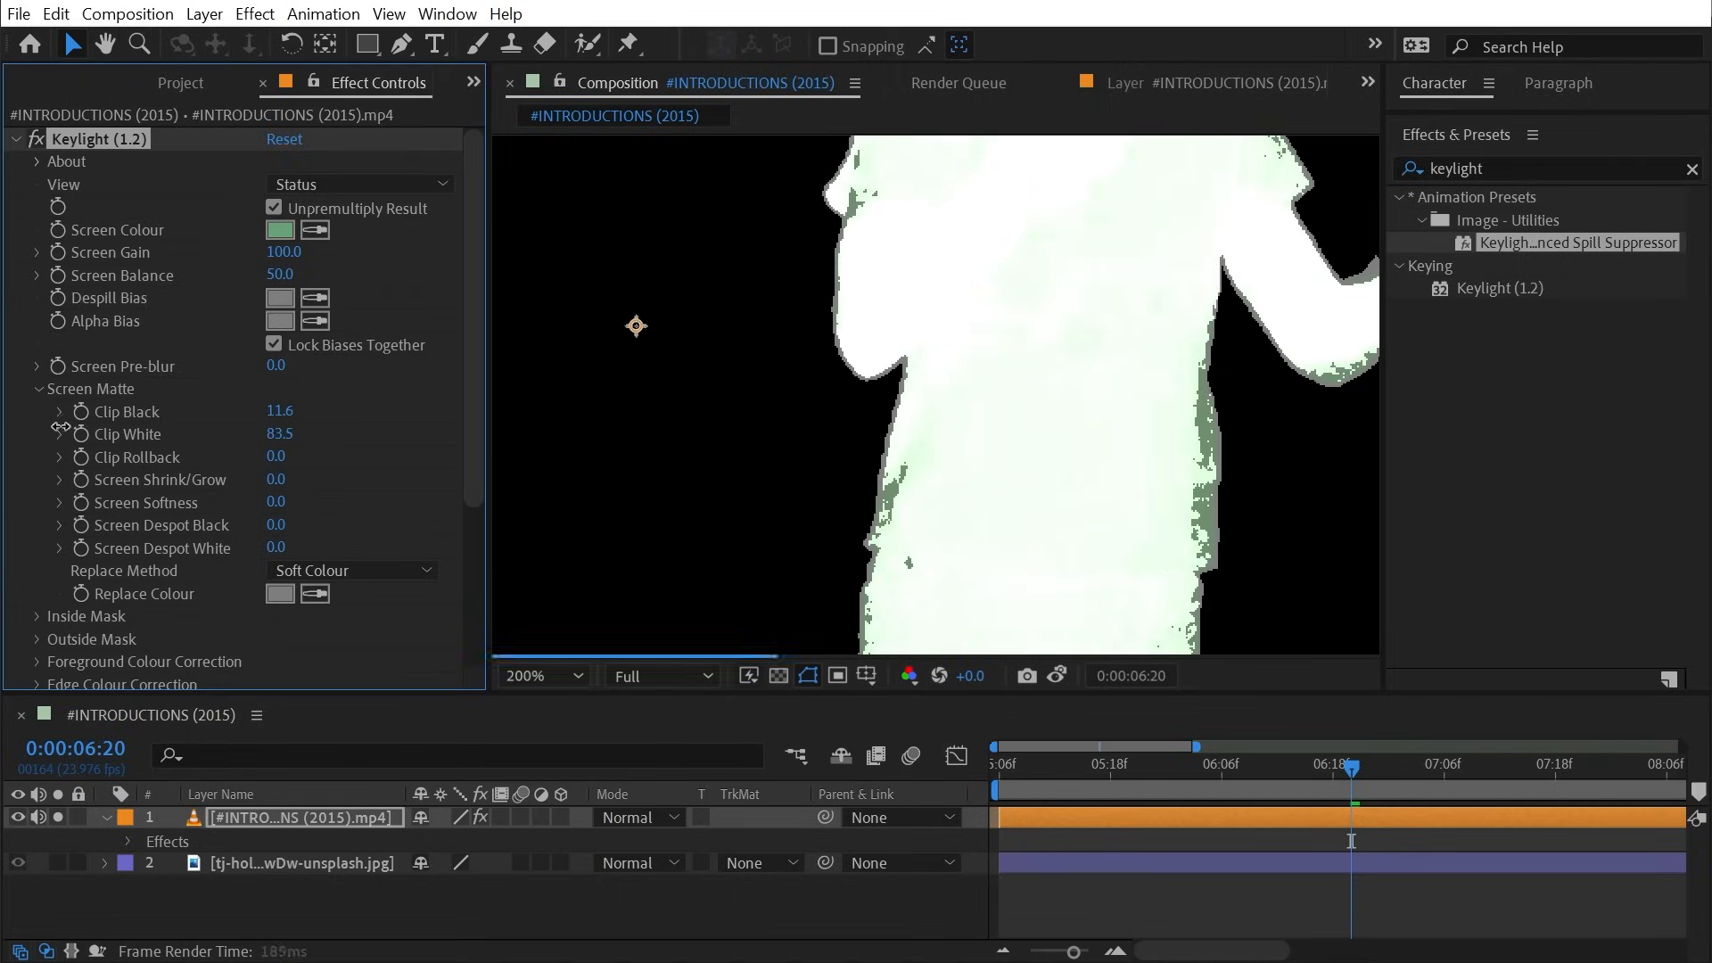
left_click(357, 183)
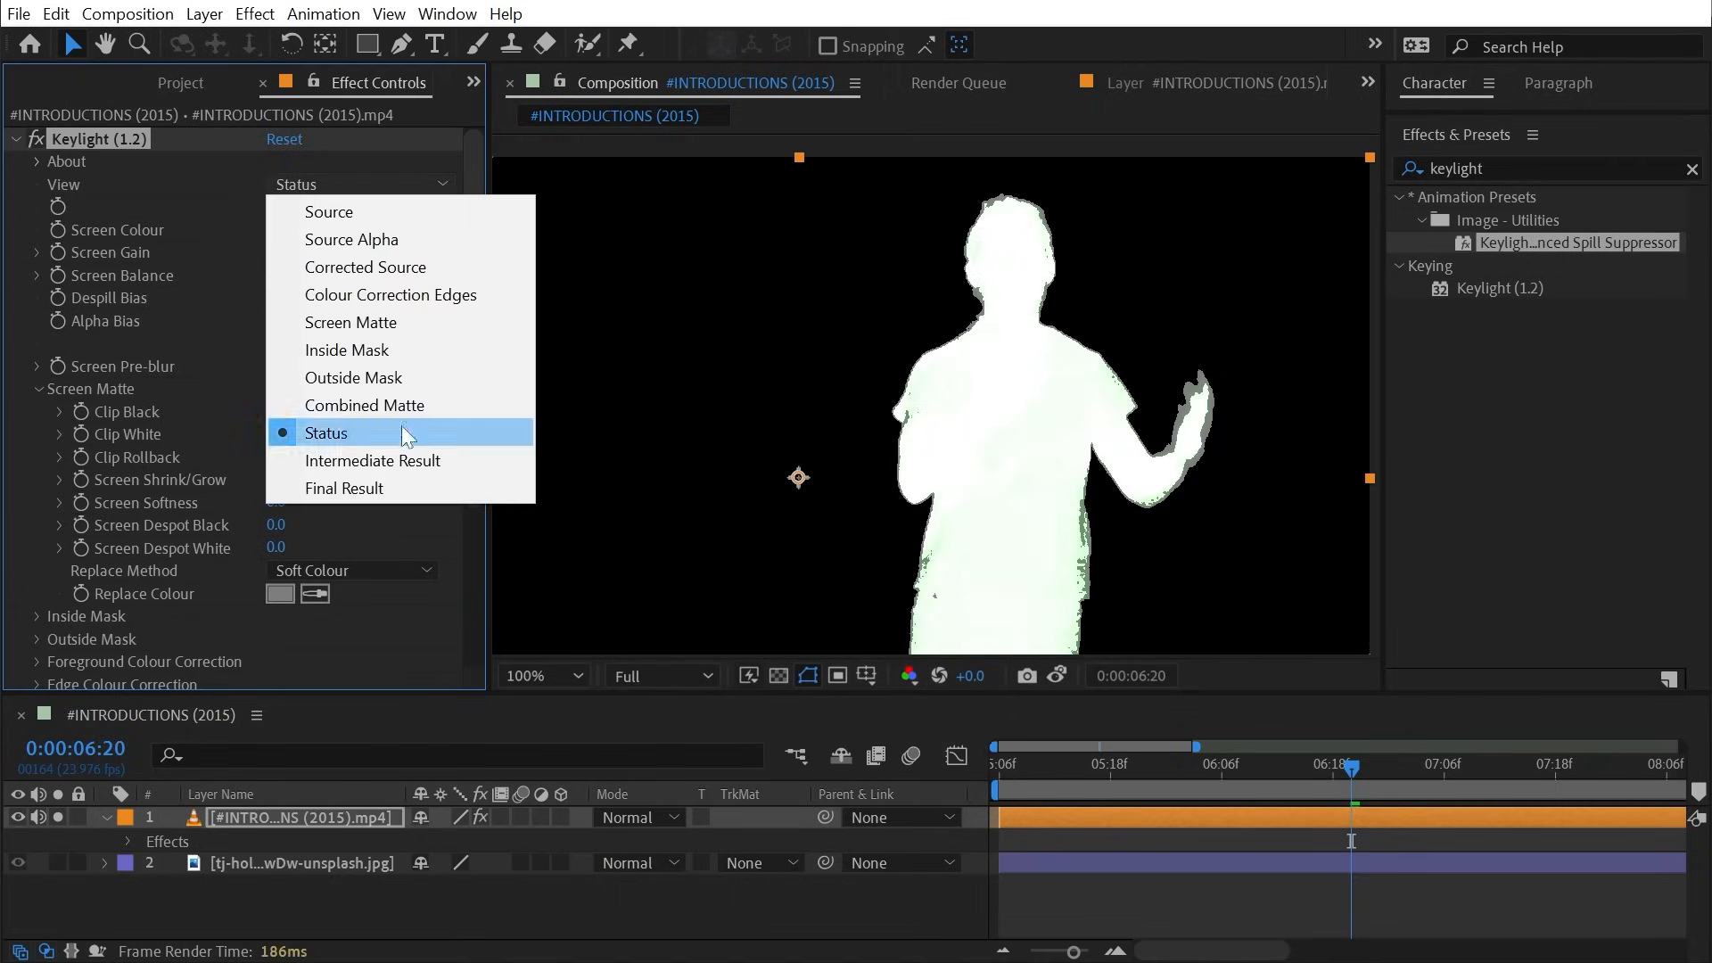
left_click(400, 455)
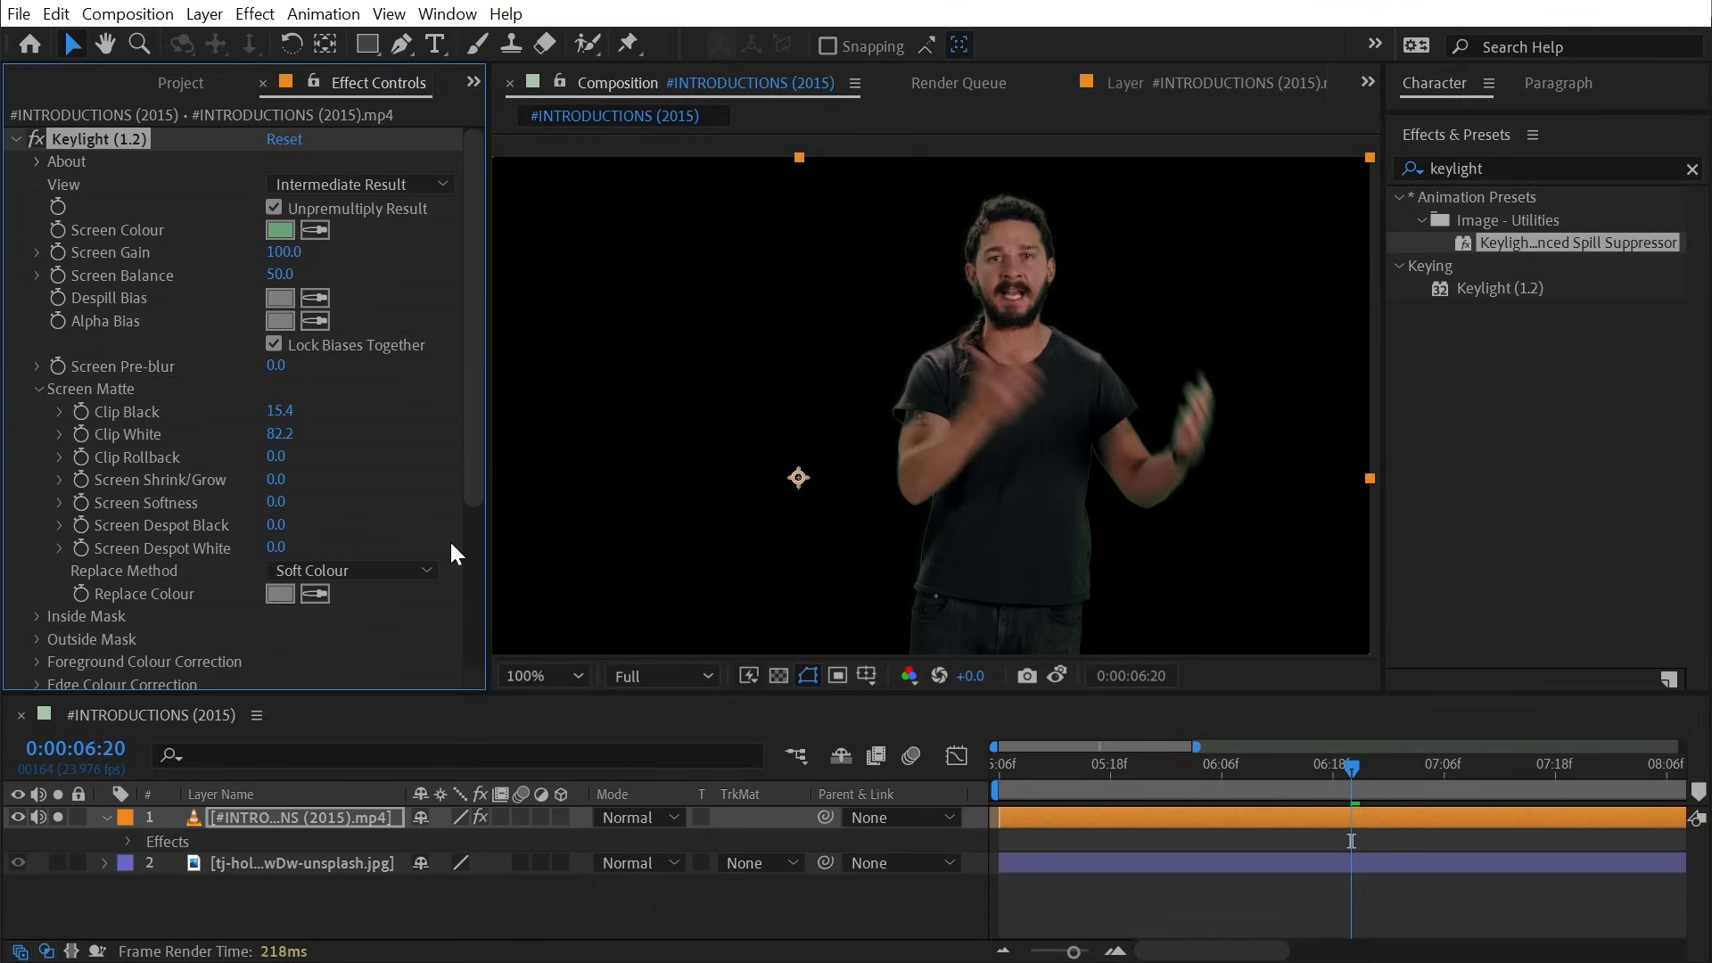
- Collapse Keylight, enable the Advanced Spill Suppressor, and unsolo the footage layer to show the lake background
left_click(16, 140)
left_click(18, 275)
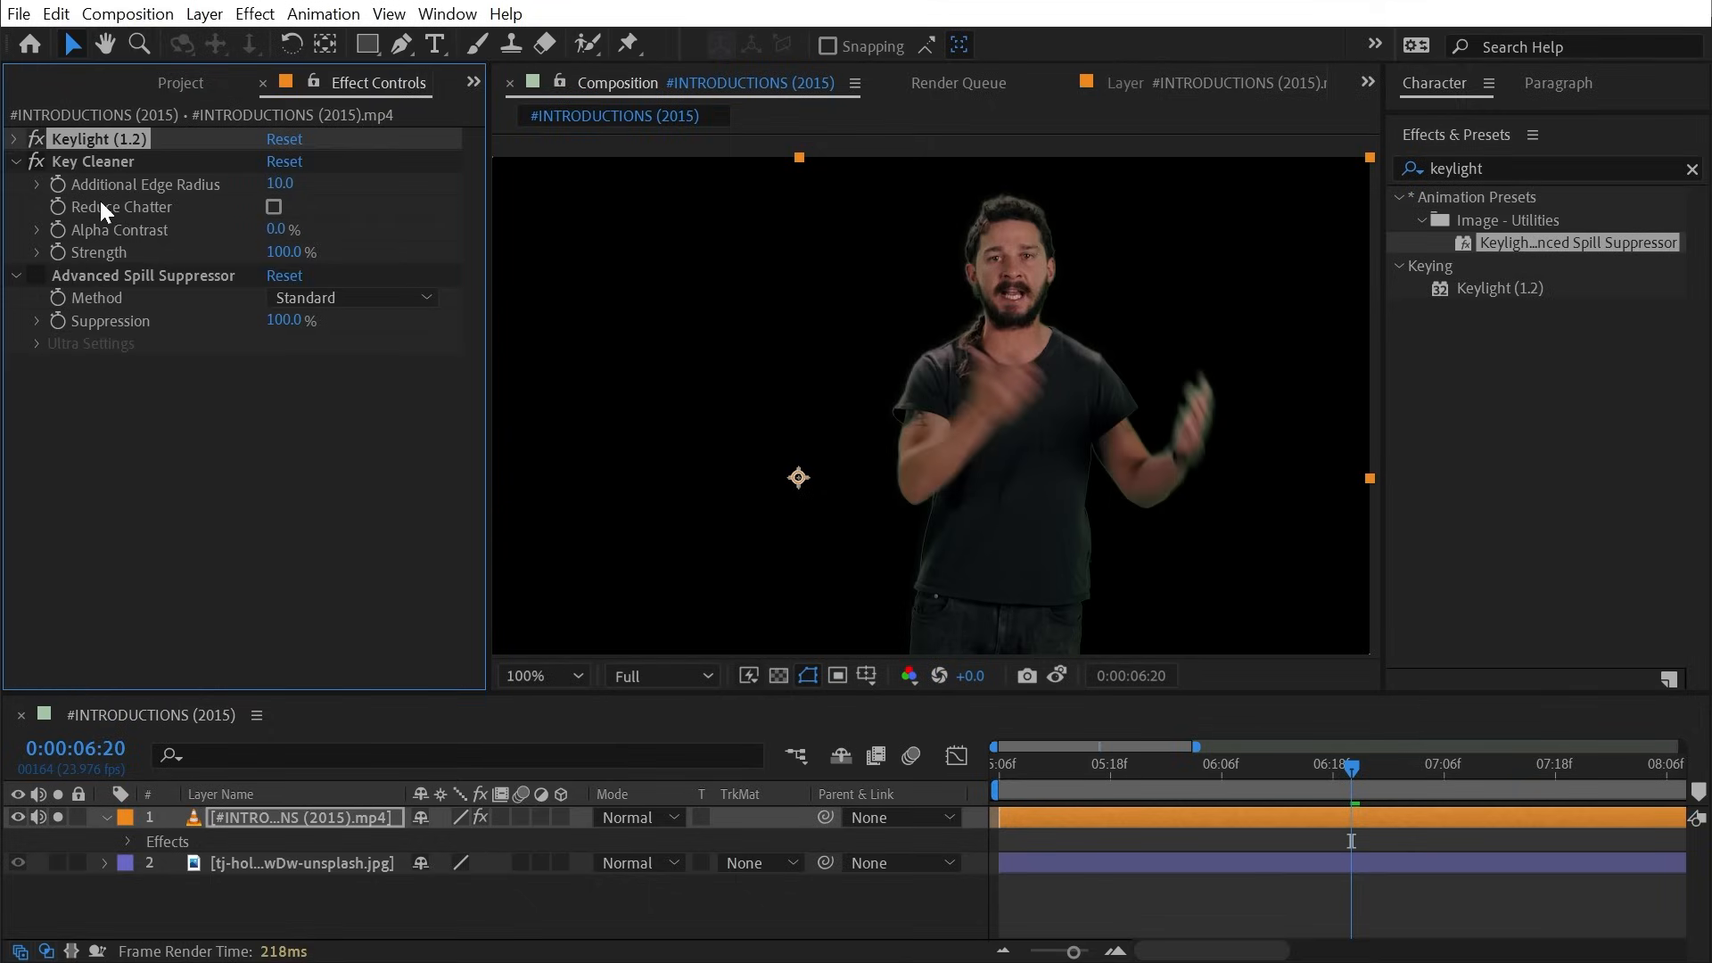
left_click(37, 274)
left_click(58, 818)
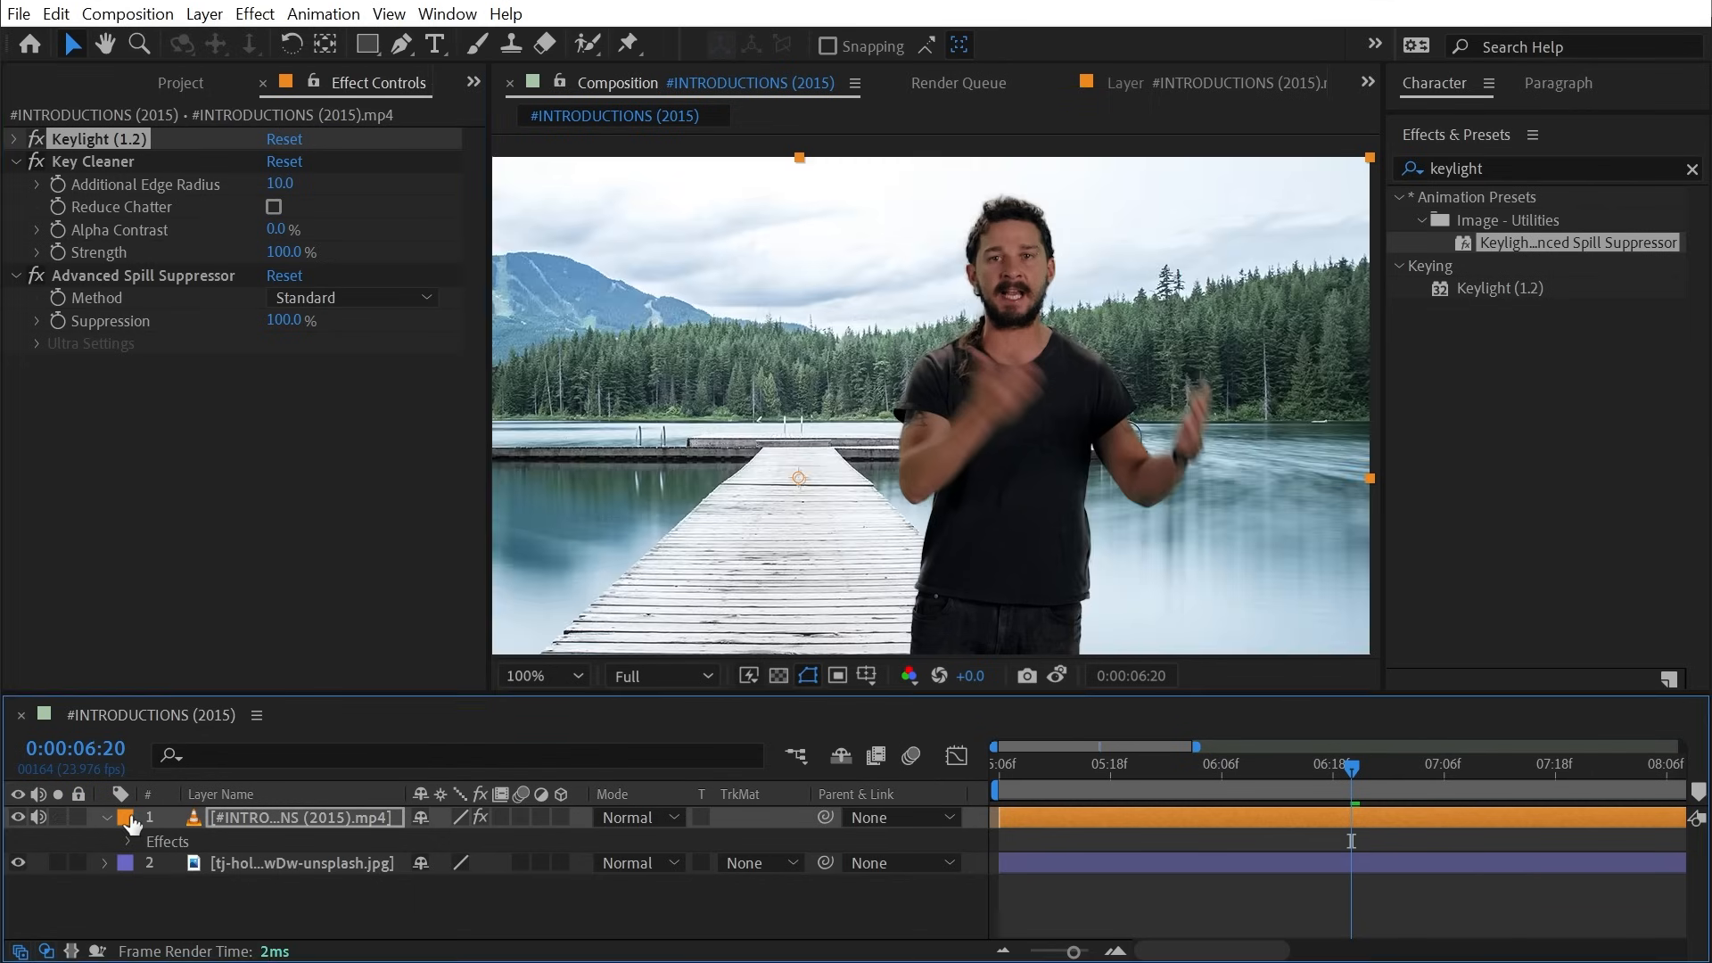
- Add the Levels effect to the keyed footage after the spill suppressor, with Input White at 206 and Gamma at 1.26
double_click(1503, 170)
type("levels")
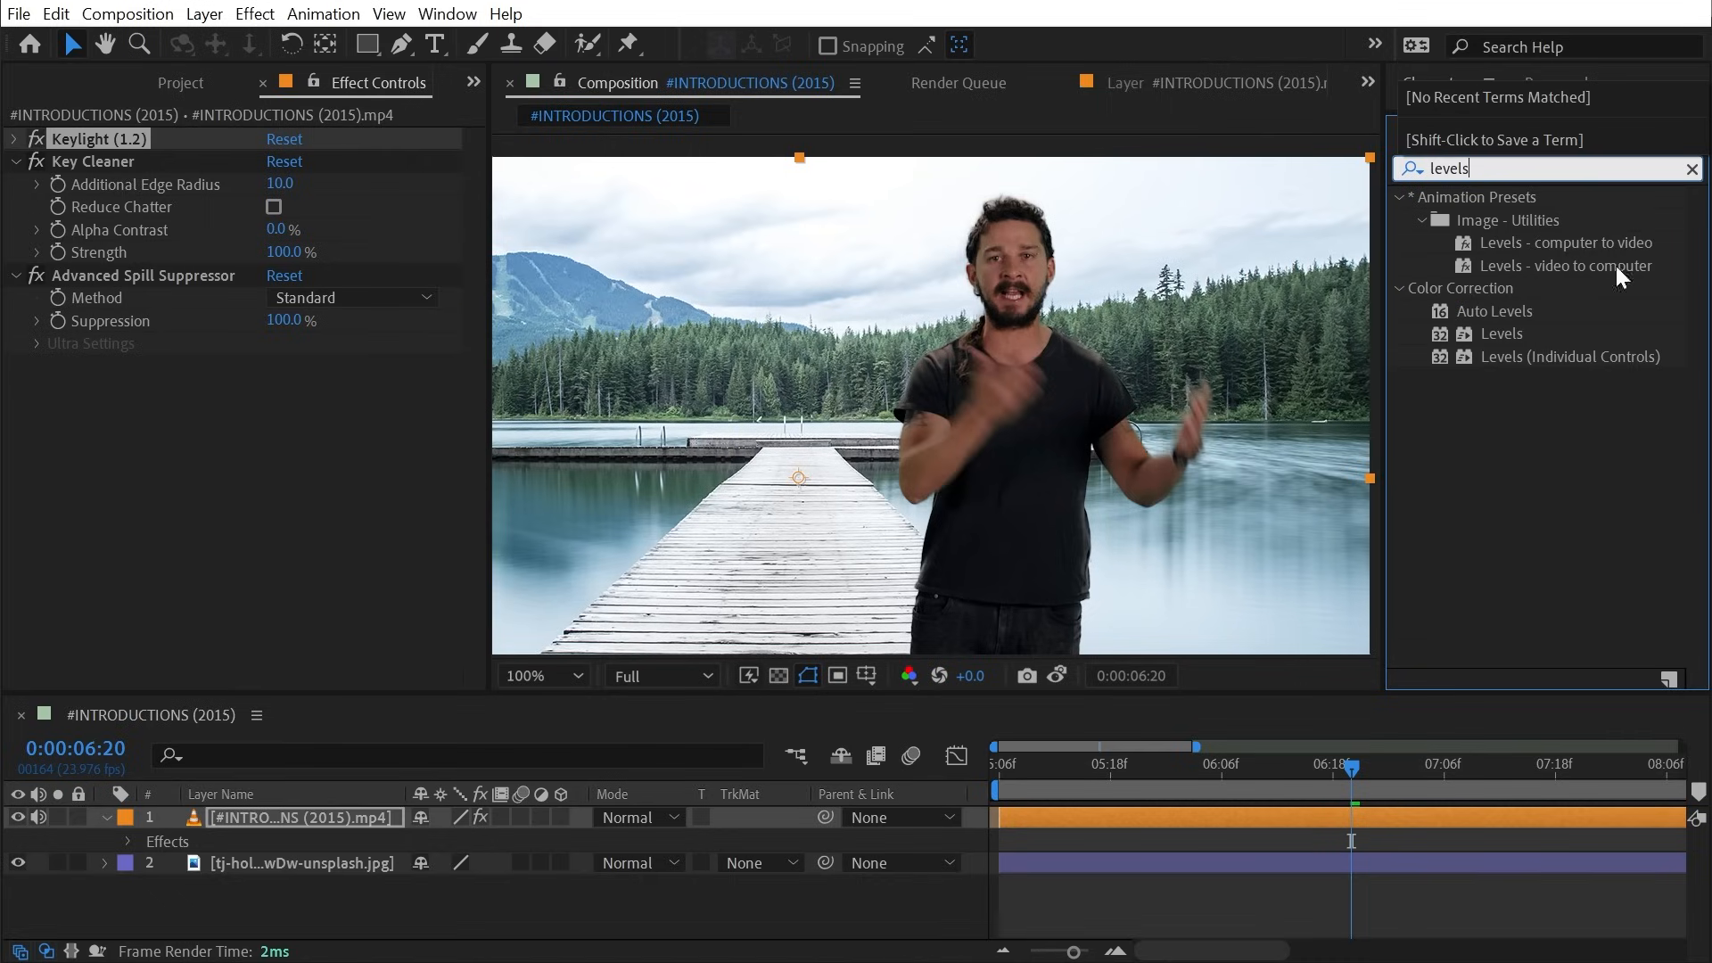
mouse_move(1505, 342)
left_mouse_down()
mouse_move(419, 495)
mouse_move(328, 483)
mouse_move(357, 488)
left_mouse_up()
left_click_drag(217, 483, 194, 480)
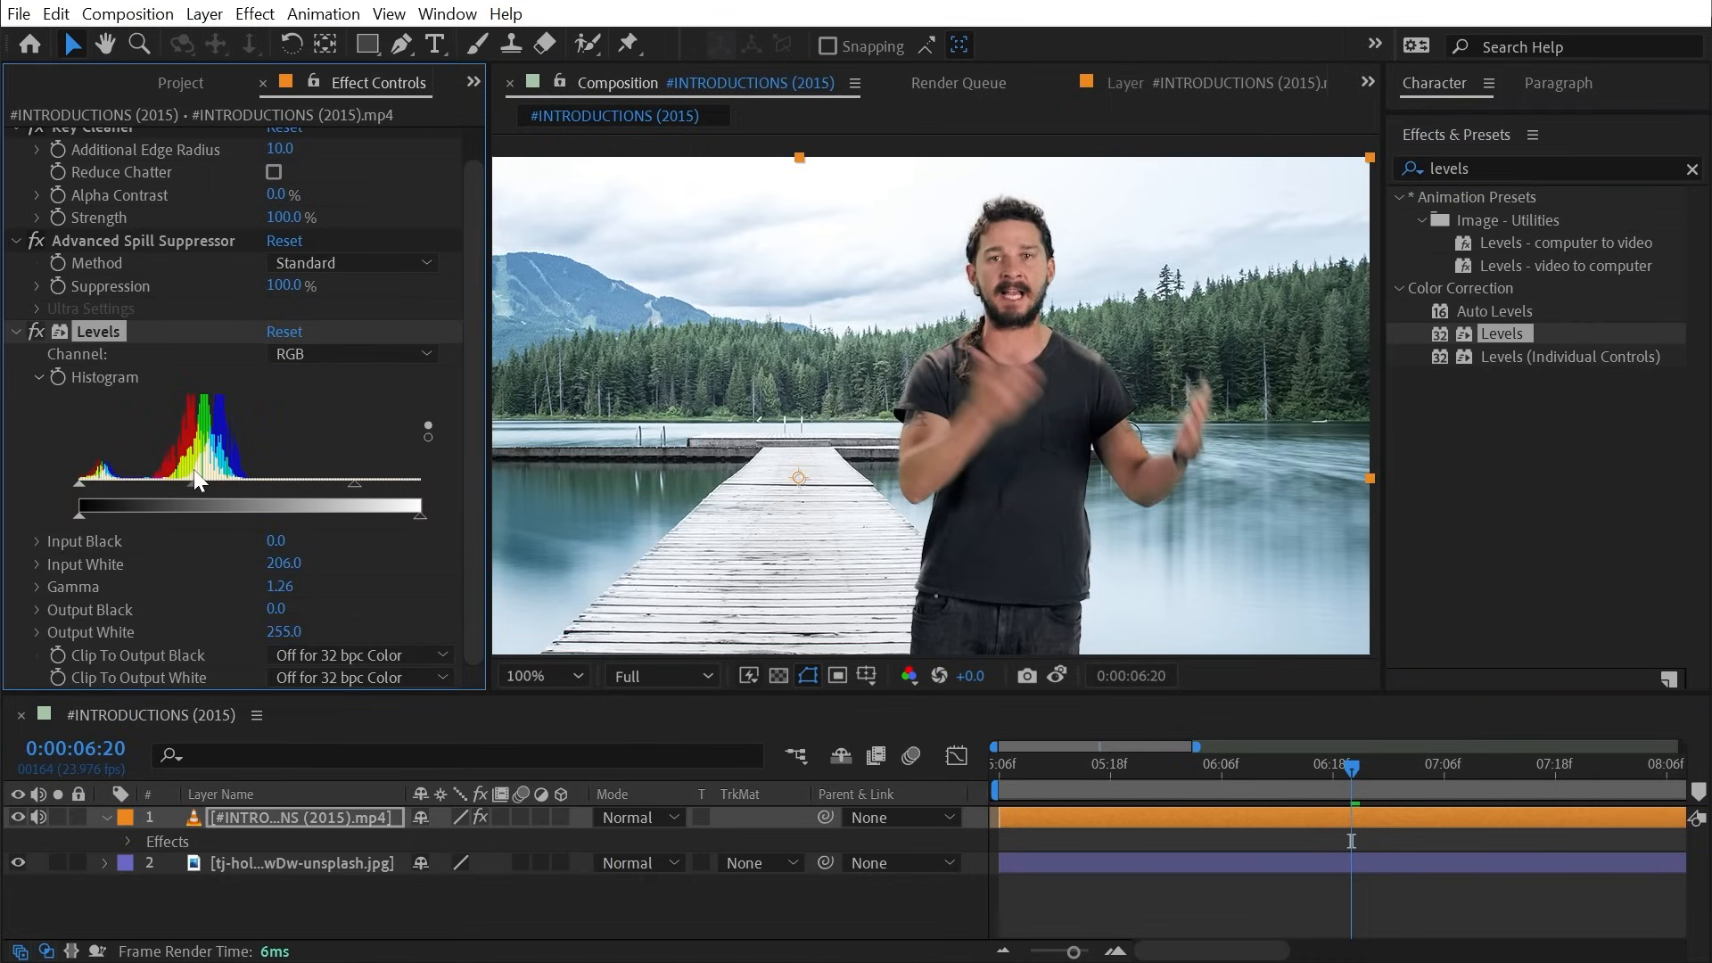
- Fit the composition to the viewer and play a preview of the finished key
key("shift+slash")
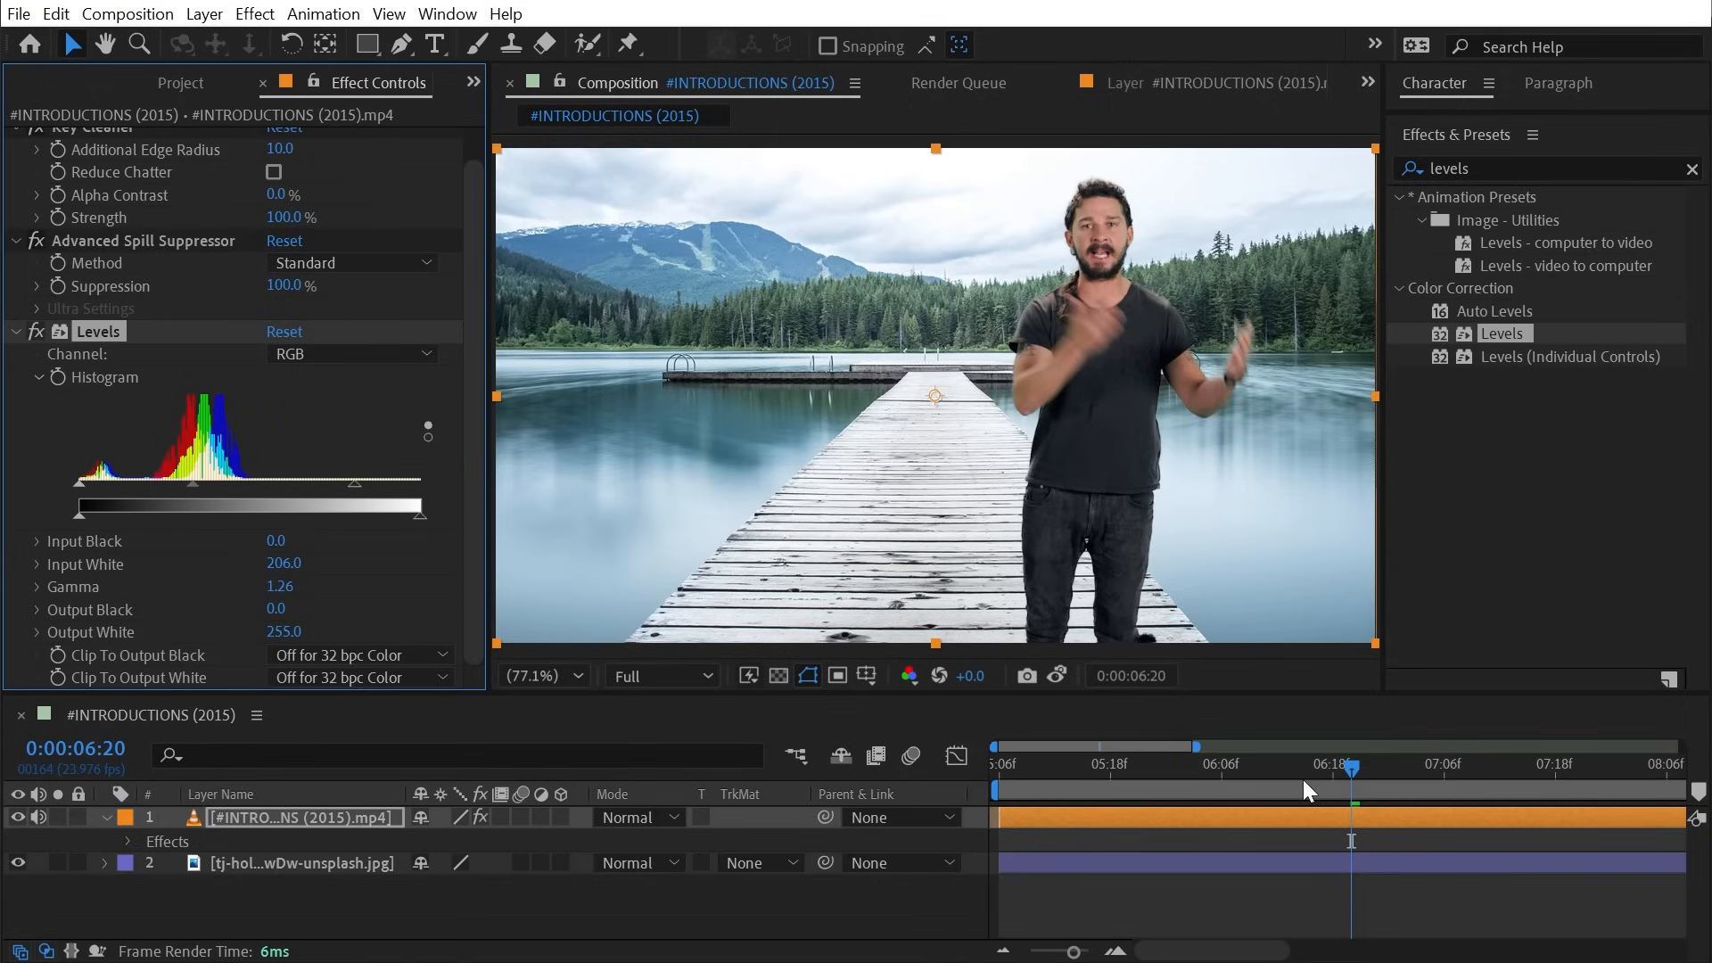
key("space")
scroll(141, 289, "up", 2)
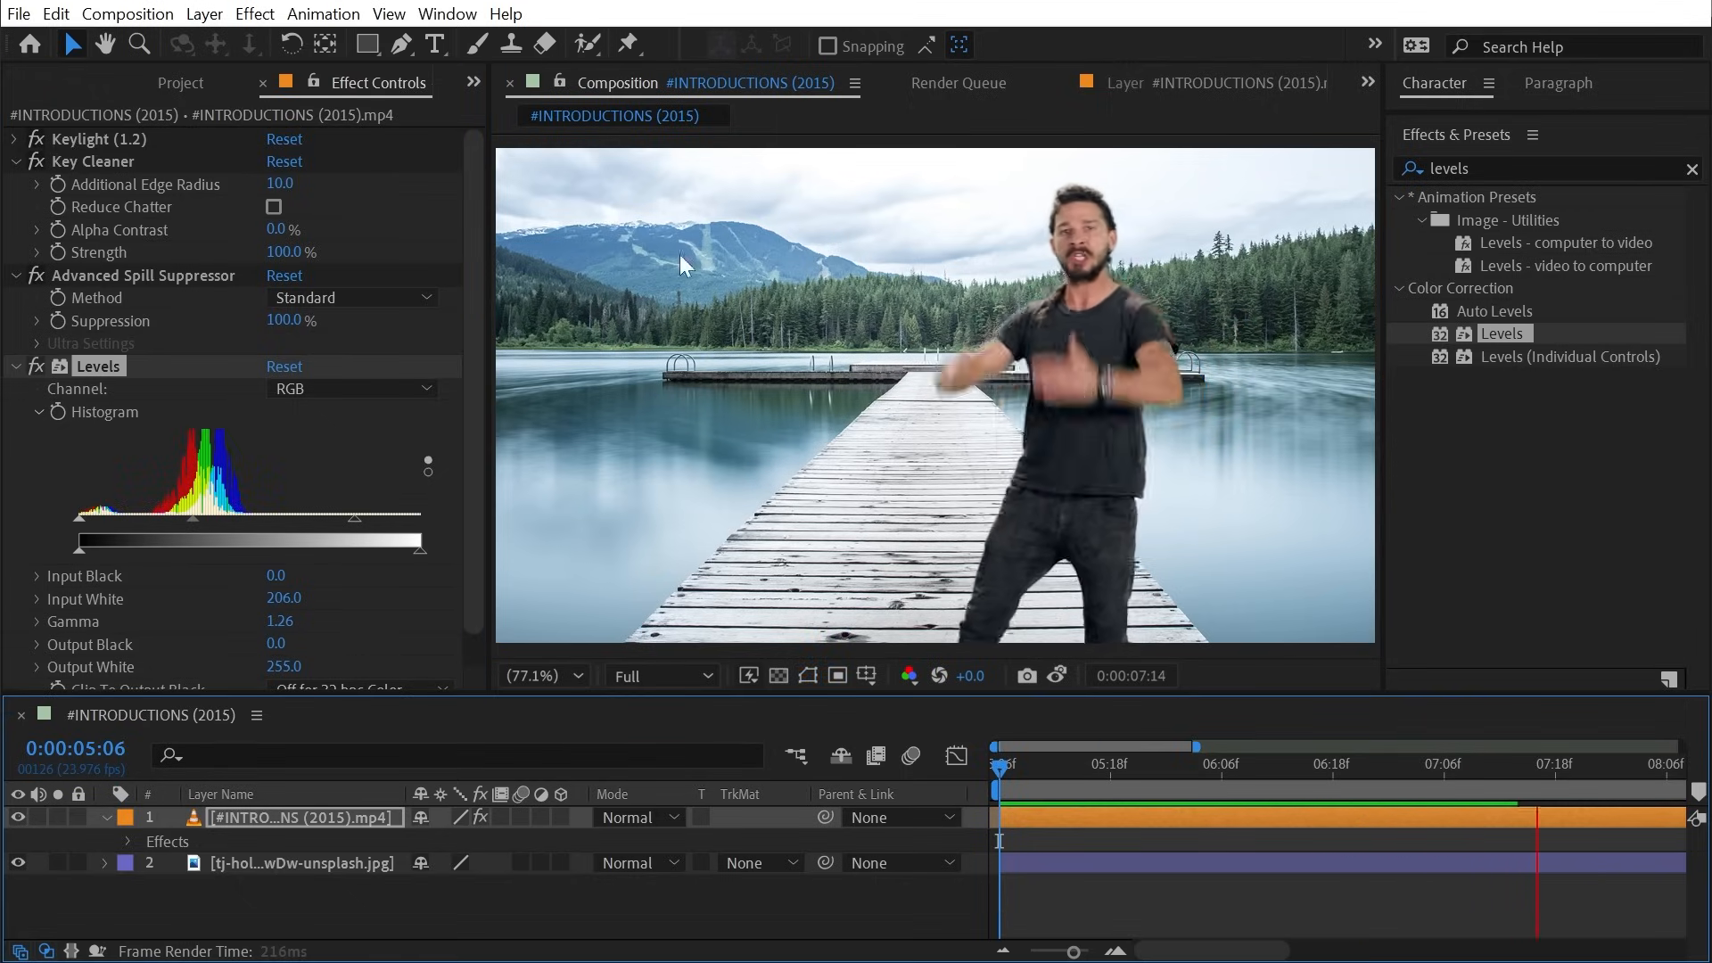